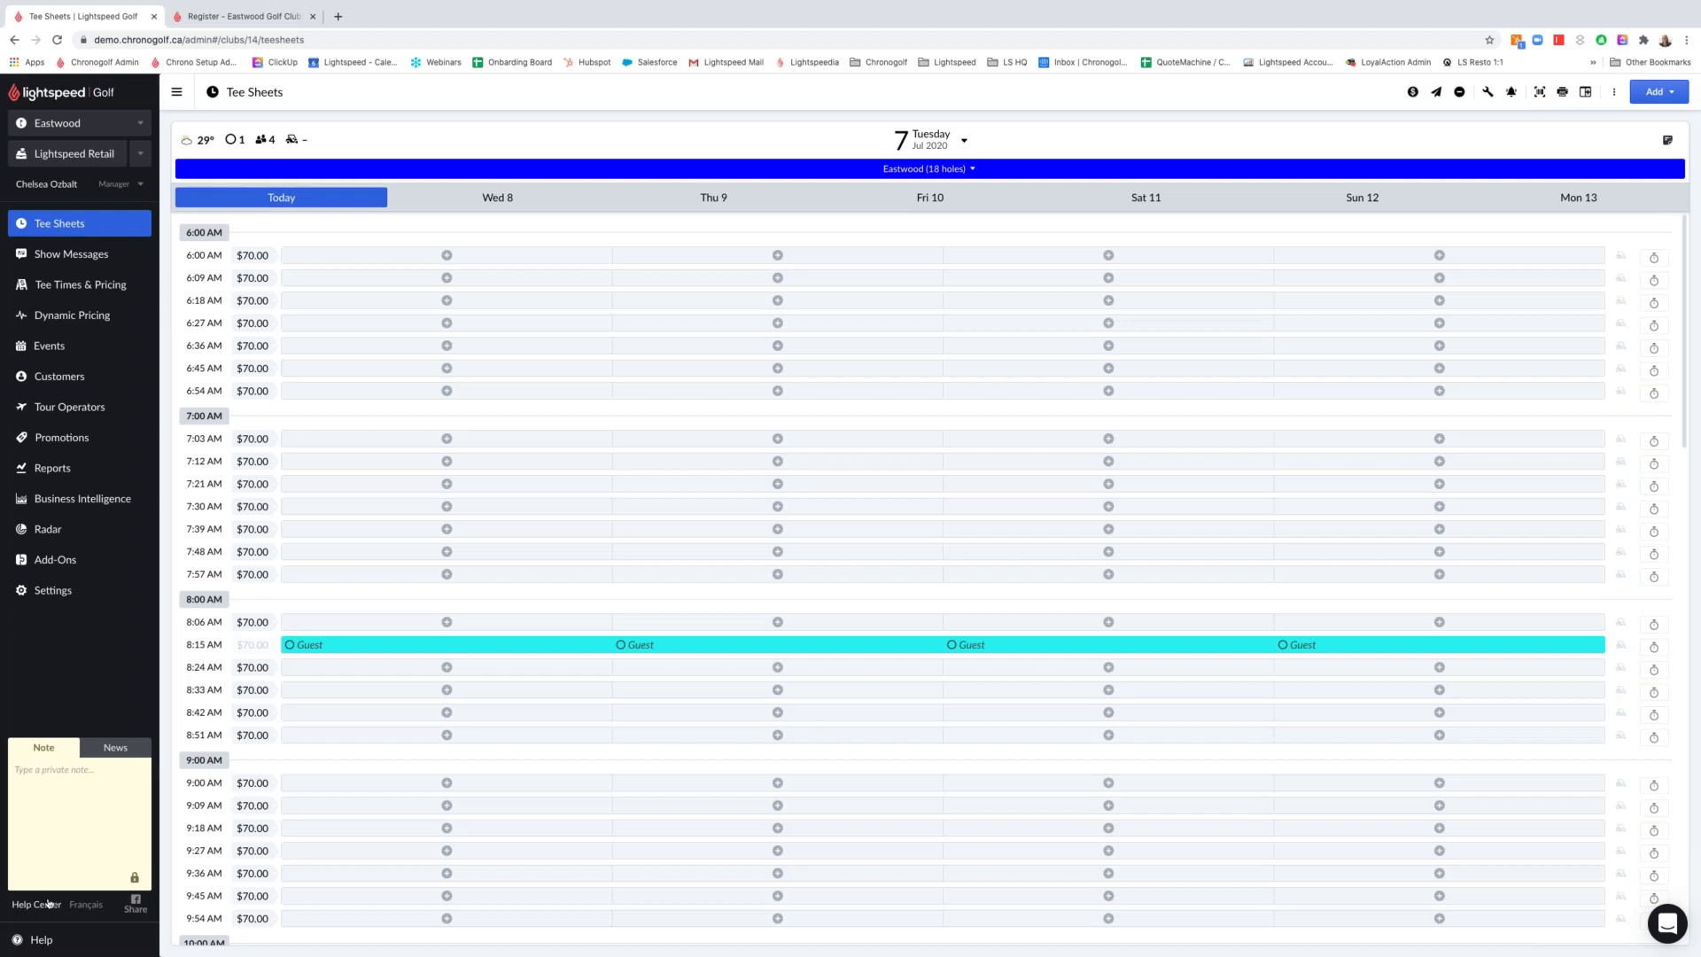
Open the Lightspeed help and support chat next to the Eastwood (18 holes) tee sheet
{"action": "left_click", "coordinate": [1655, 924]}
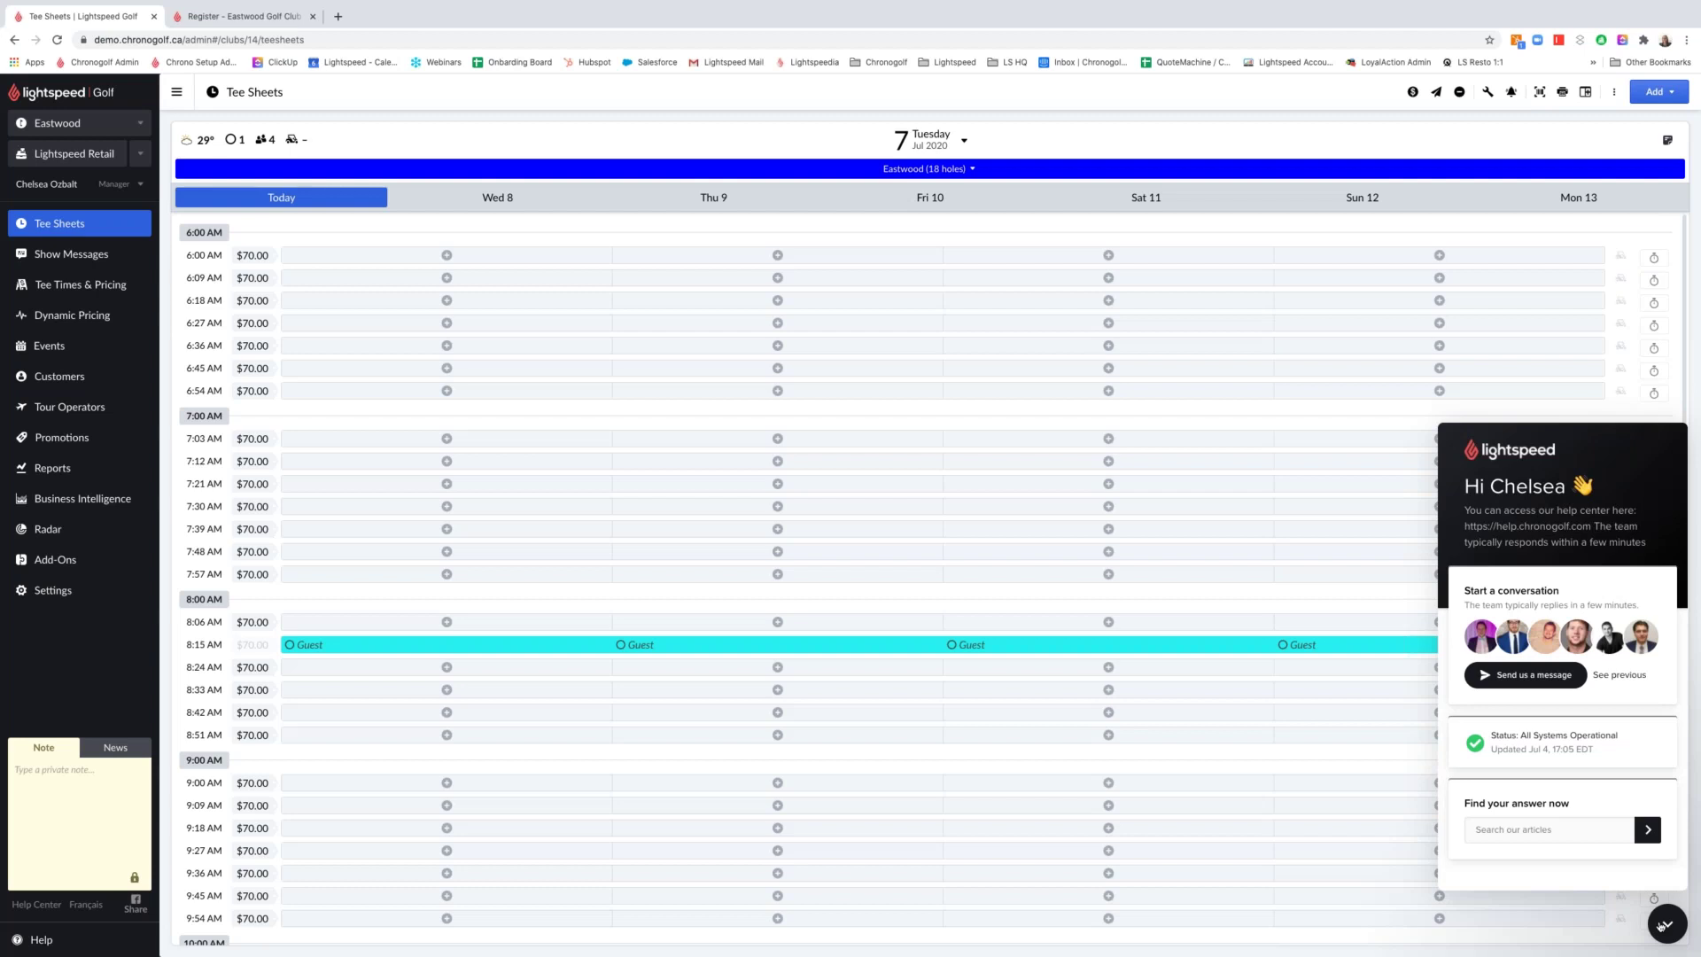
Close the help and support chat panel so the full Eastwood tee sheet shows
{"action": "left_click", "coordinate": [1664, 924]}
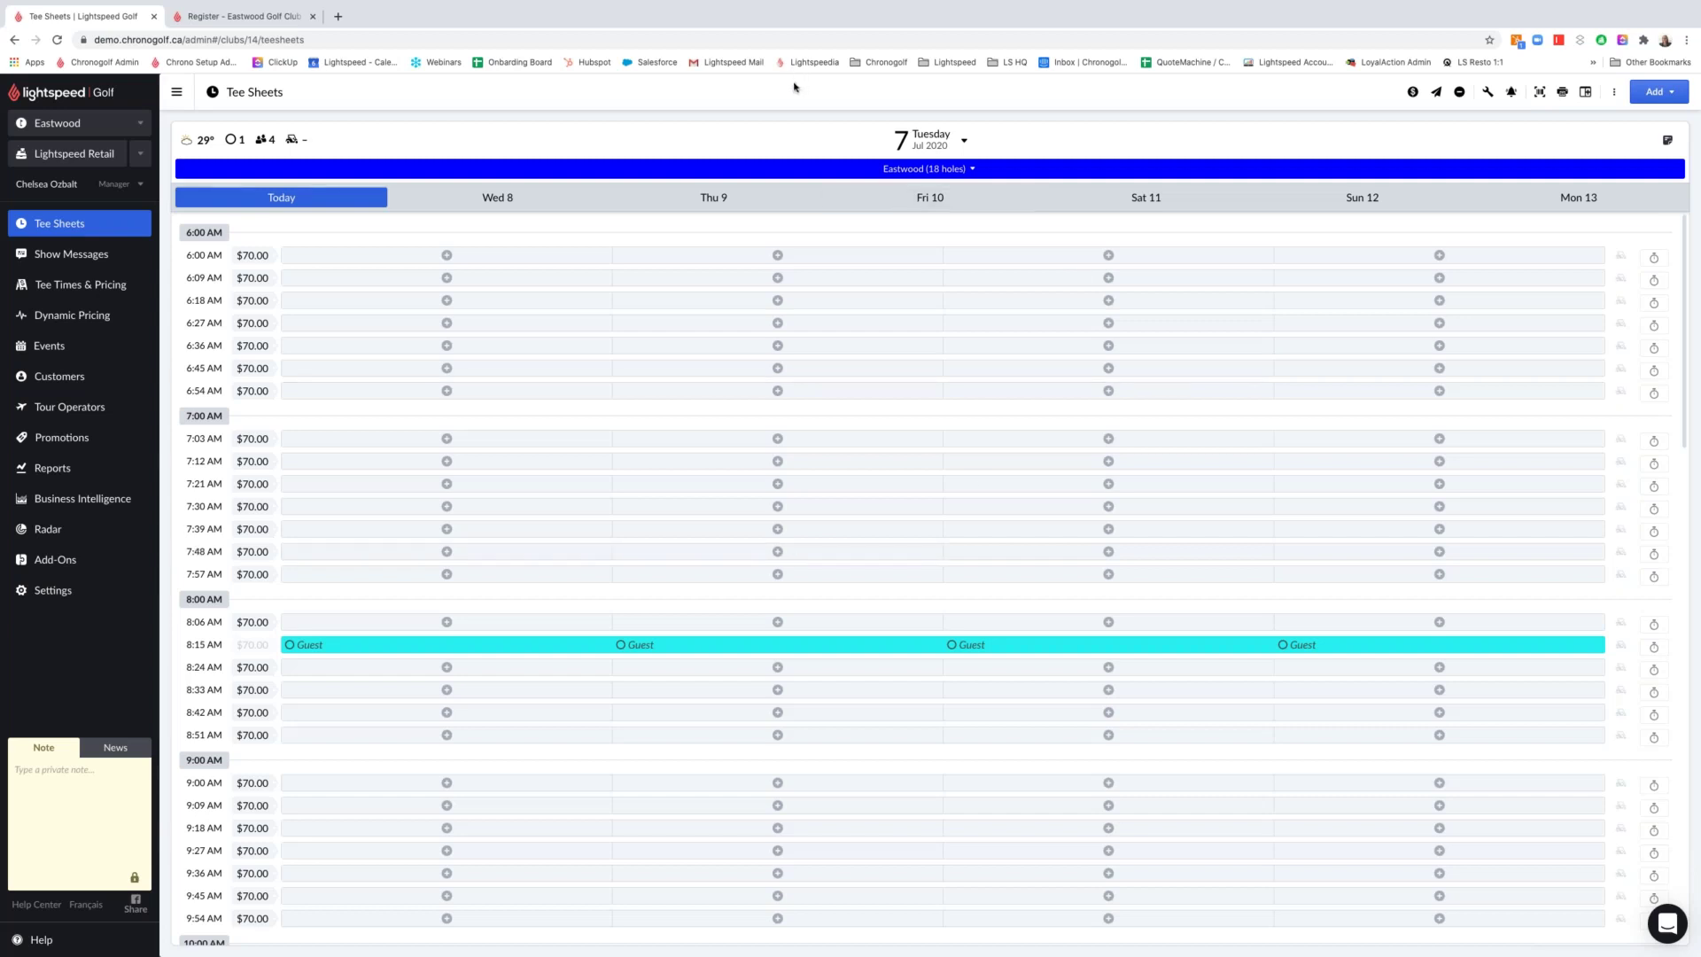
Show today's hourly weather forecast and scroll ahead to the afternoon, around 15:00 at 32°
{"action": "left_click", "coordinate": [193, 143]}
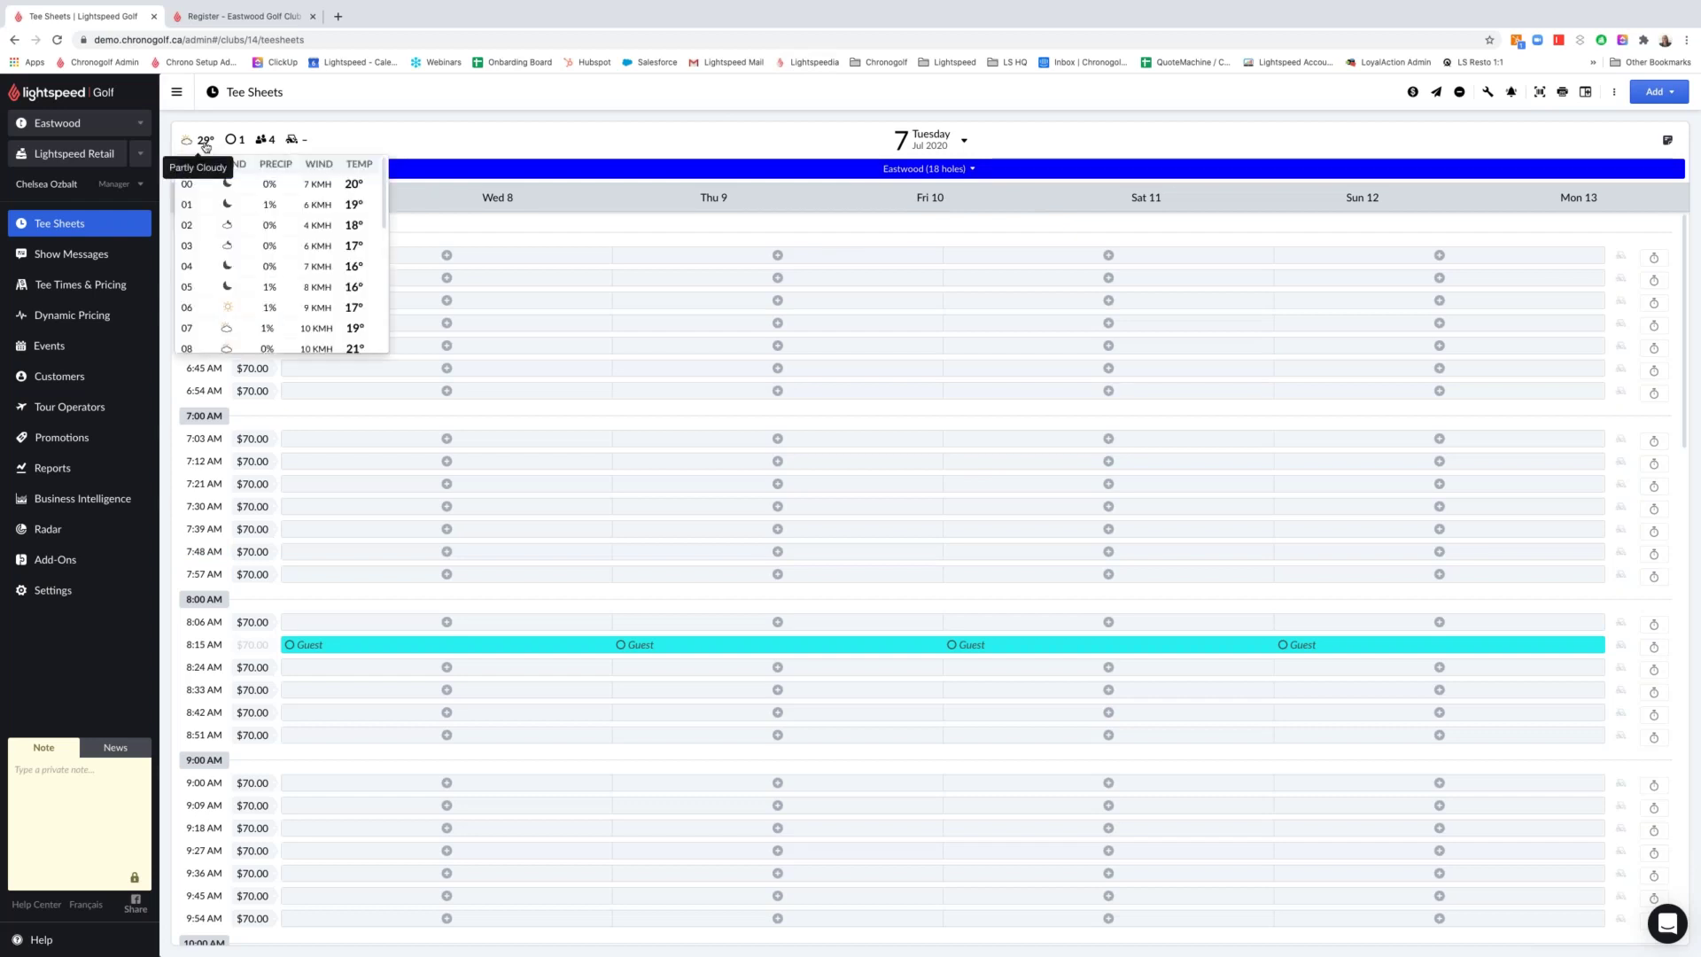
{"action": "scroll", "coordinate": [251, 233], "scroll_direction": "down", "scroll_amount": 3}
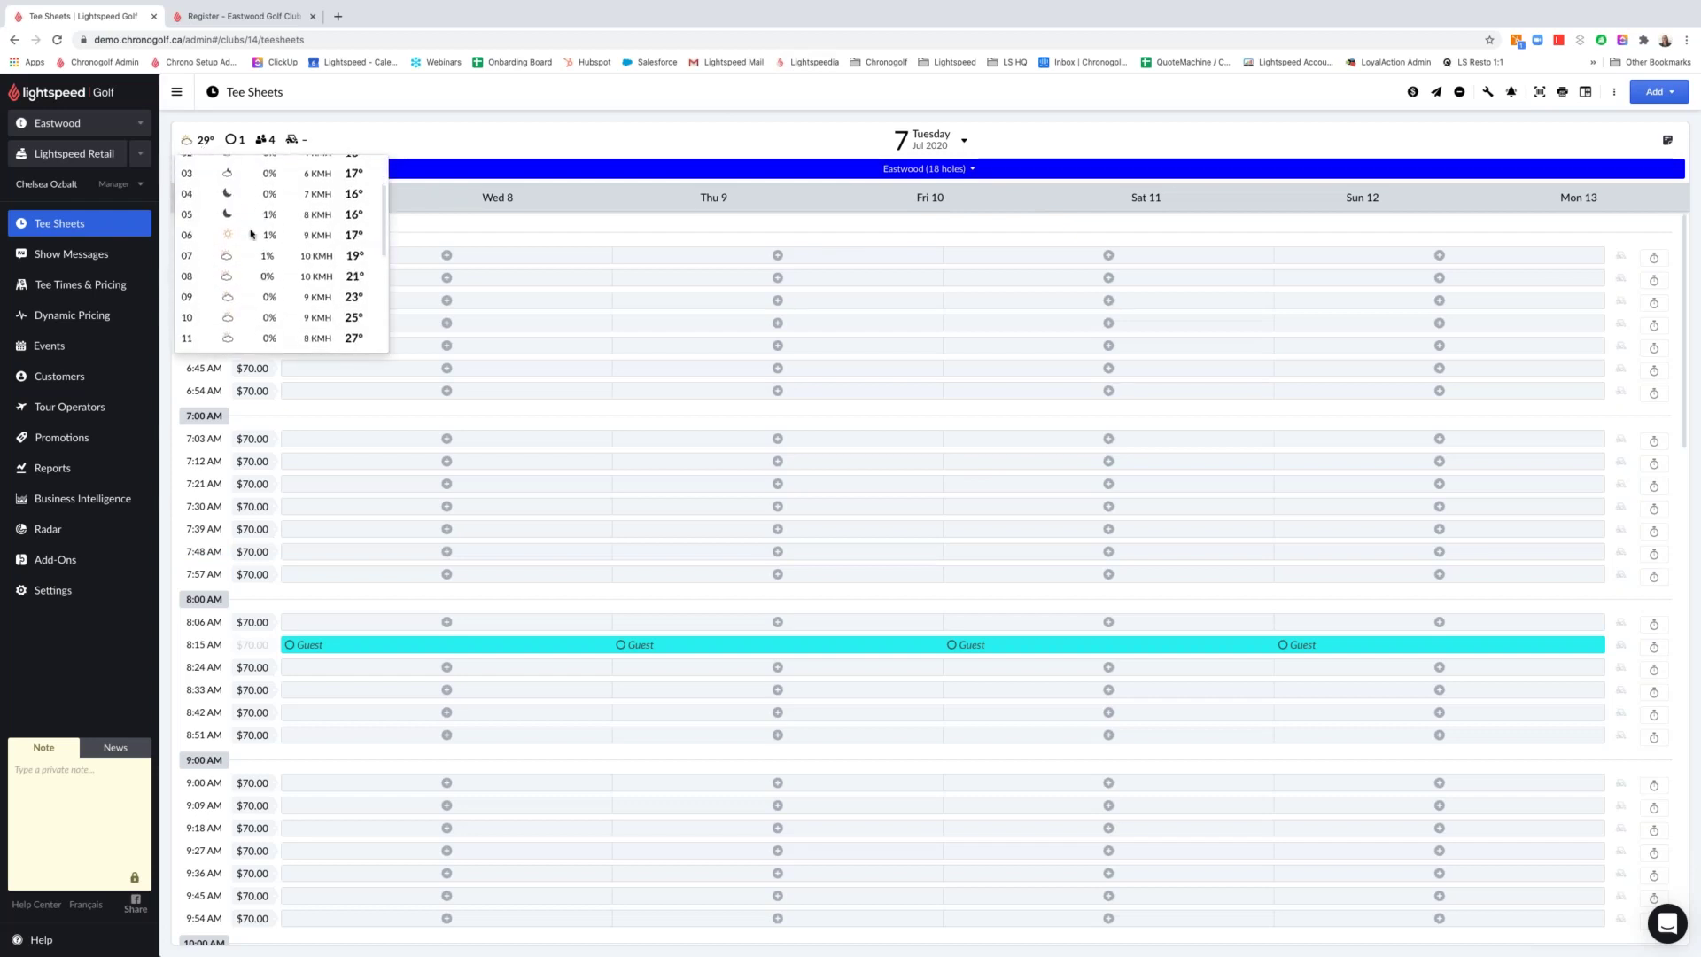
{"action": "scroll", "coordinate": [252, 233], "scroll_direction": "down", "scroll_amount": 2}
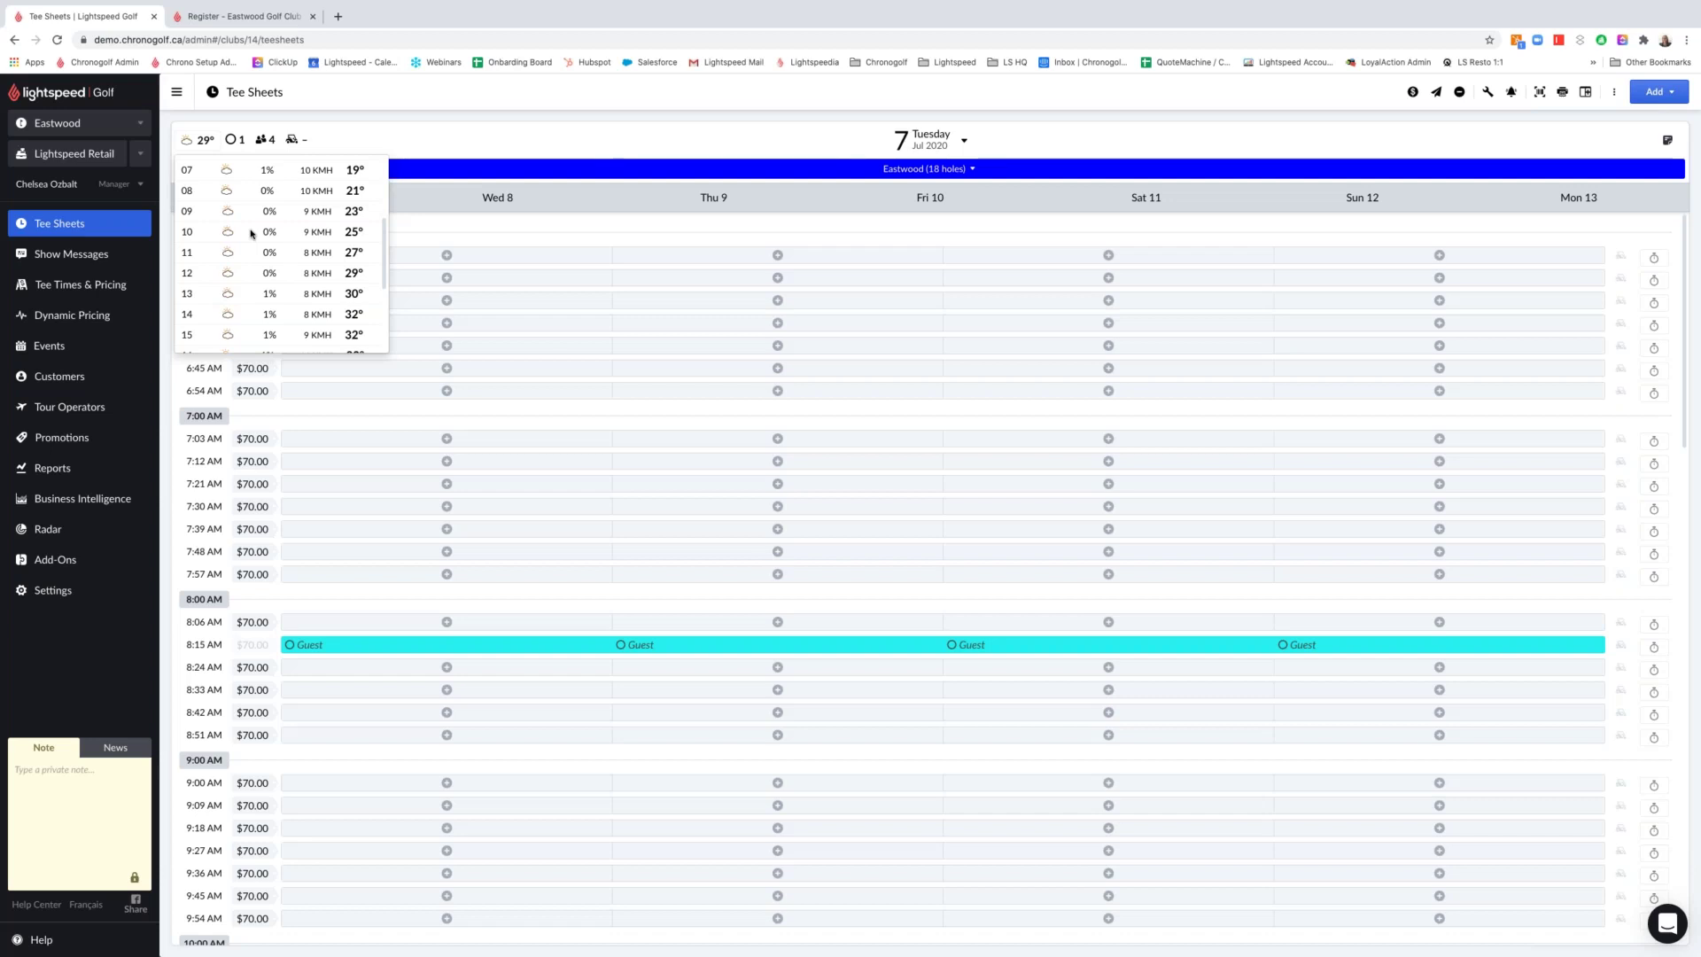
Close the hourly weather dropdown to return to the Tuesday, Jul 7 2020 tee sheet
{"action": "left_click", "coordinate": [233, 137]}
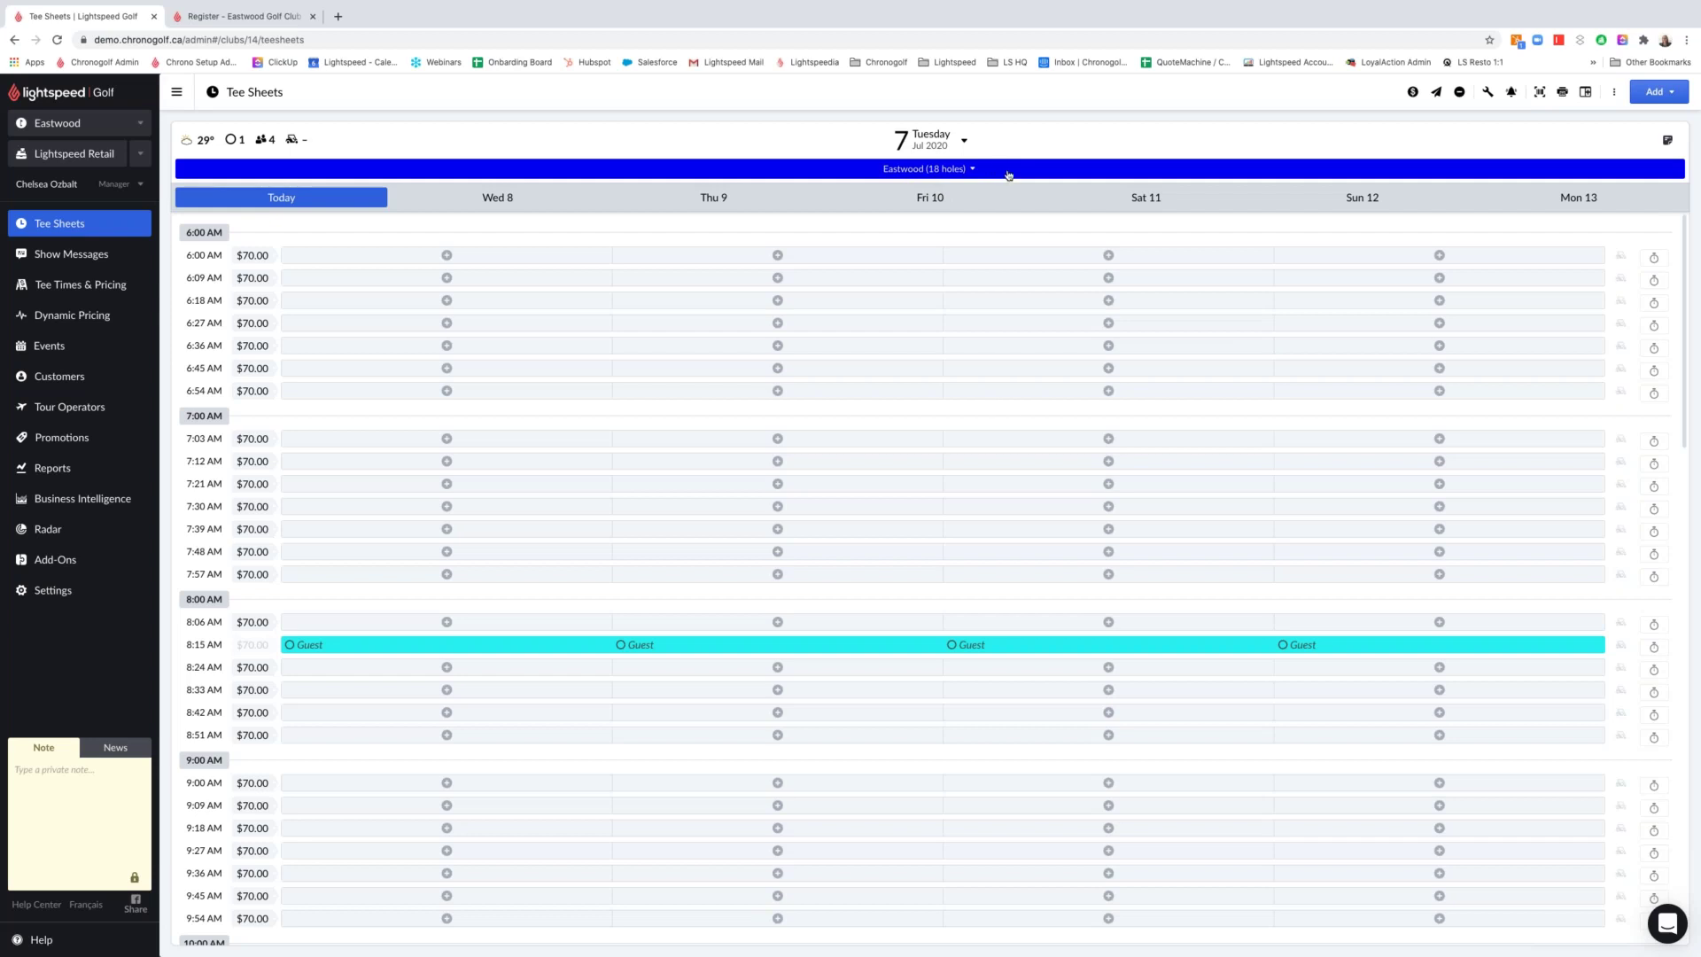
{"action": "left_click", "coordinate": [953, 142]}
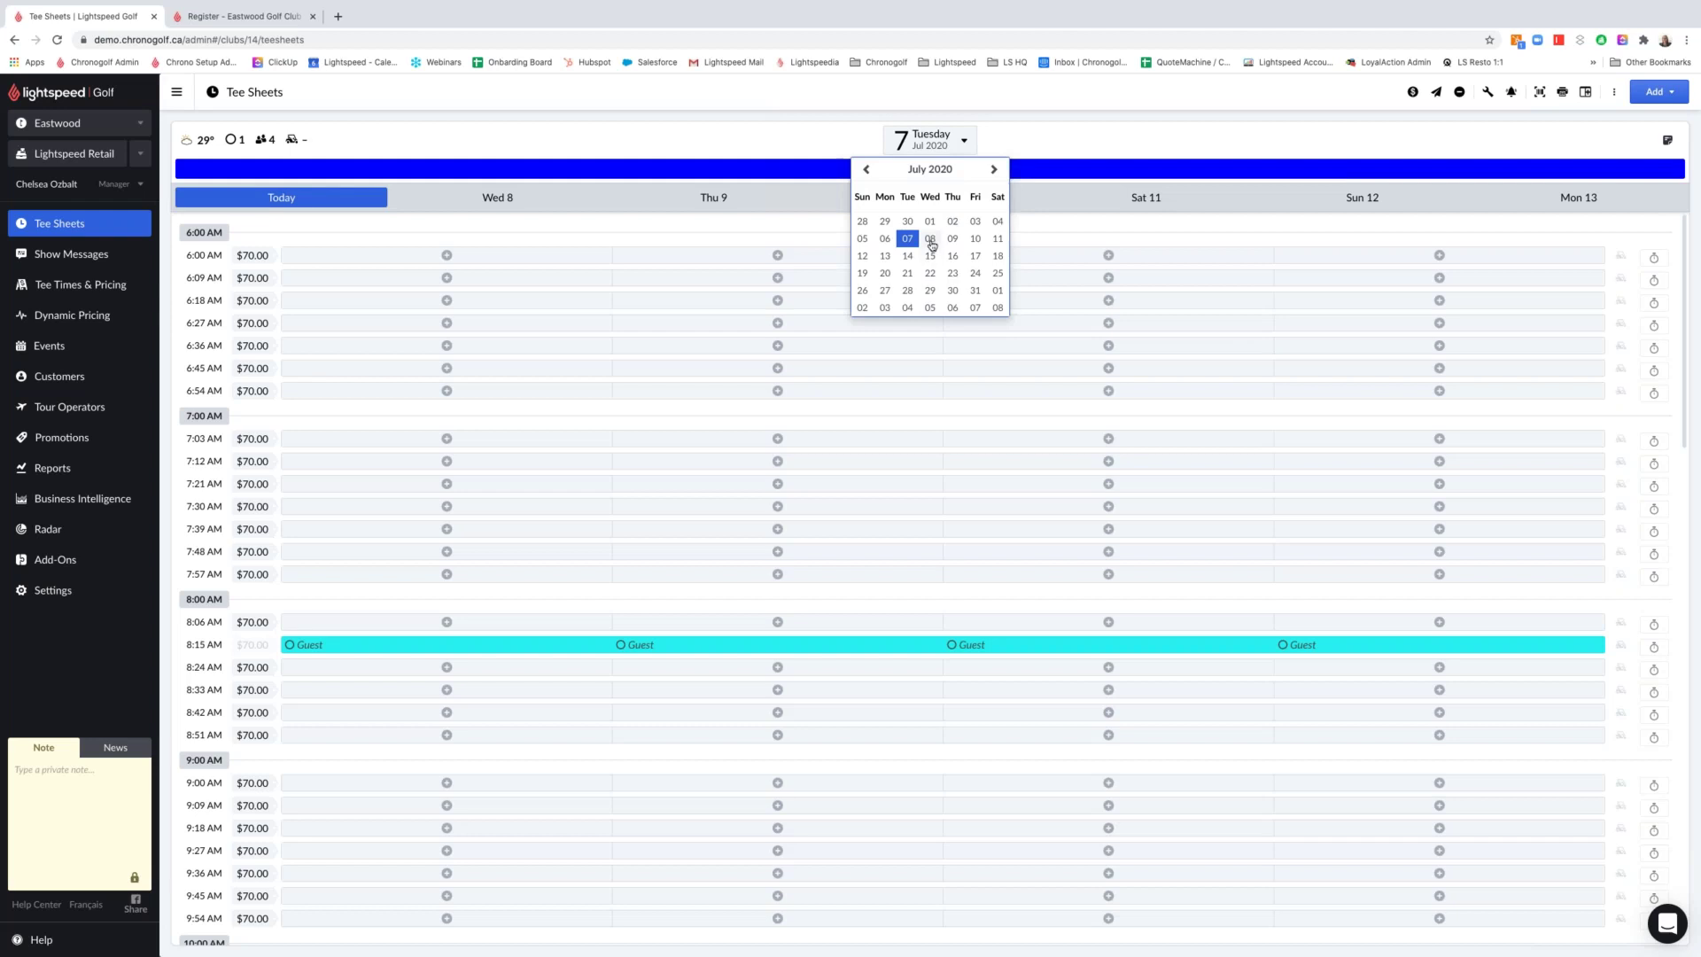
{"action": "left_click", "coordinate": [924, 251]}
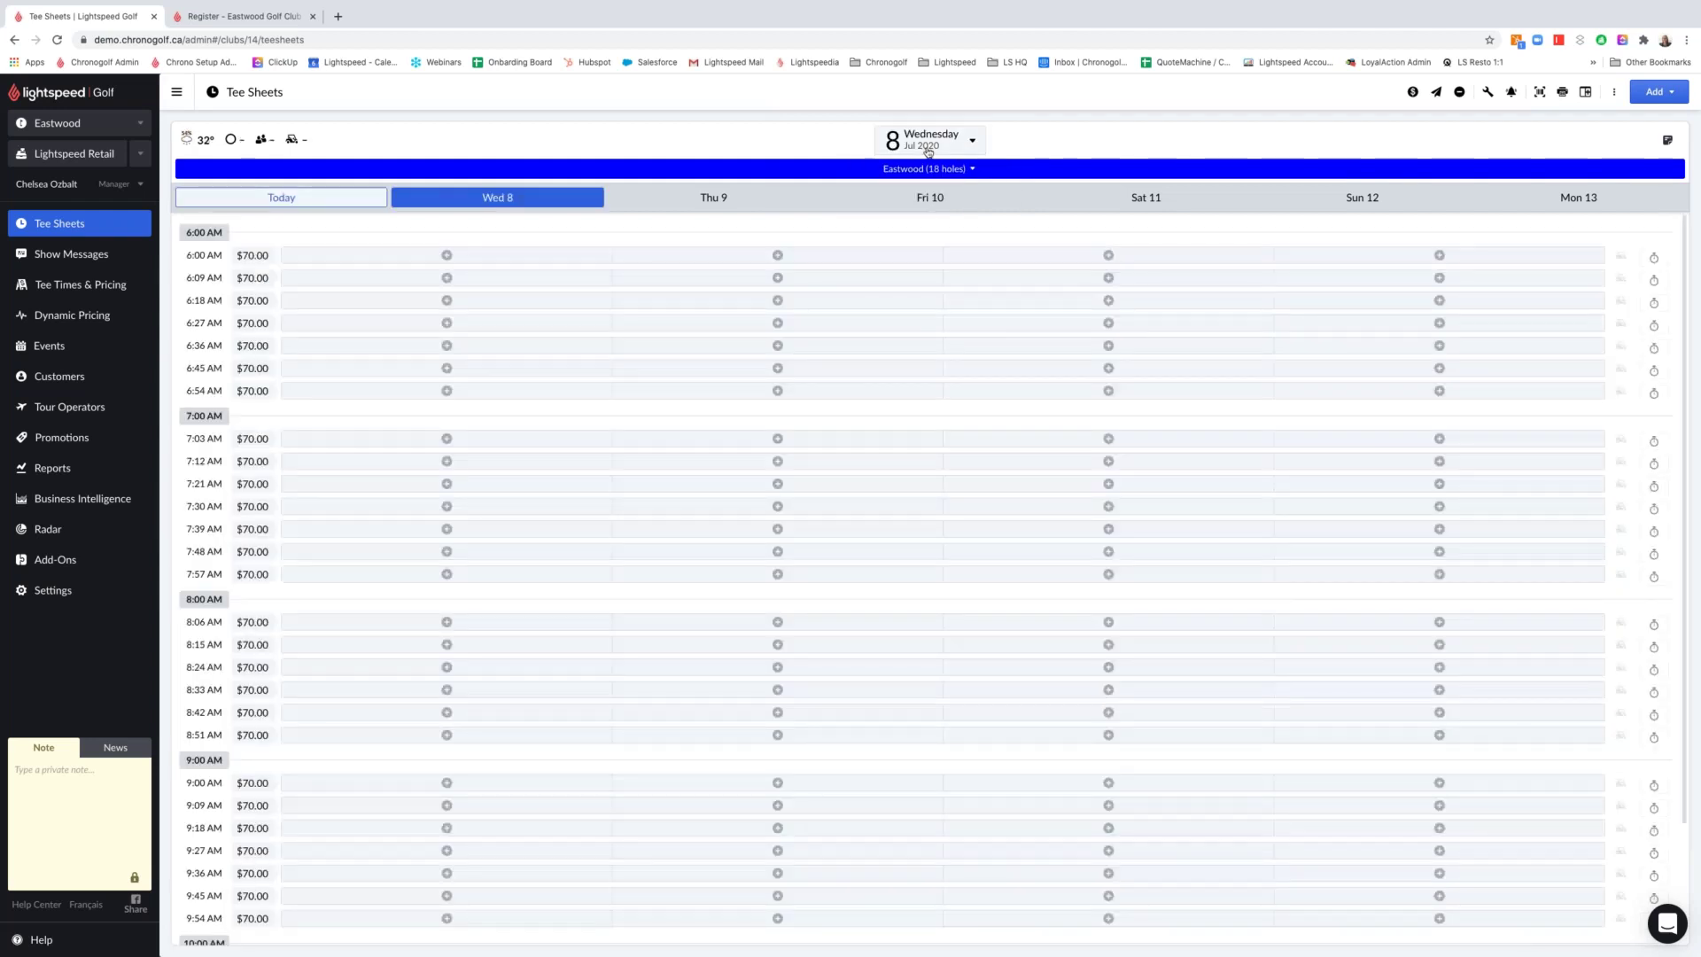
{"action": "left_click", "coordinate": [928, 145]}
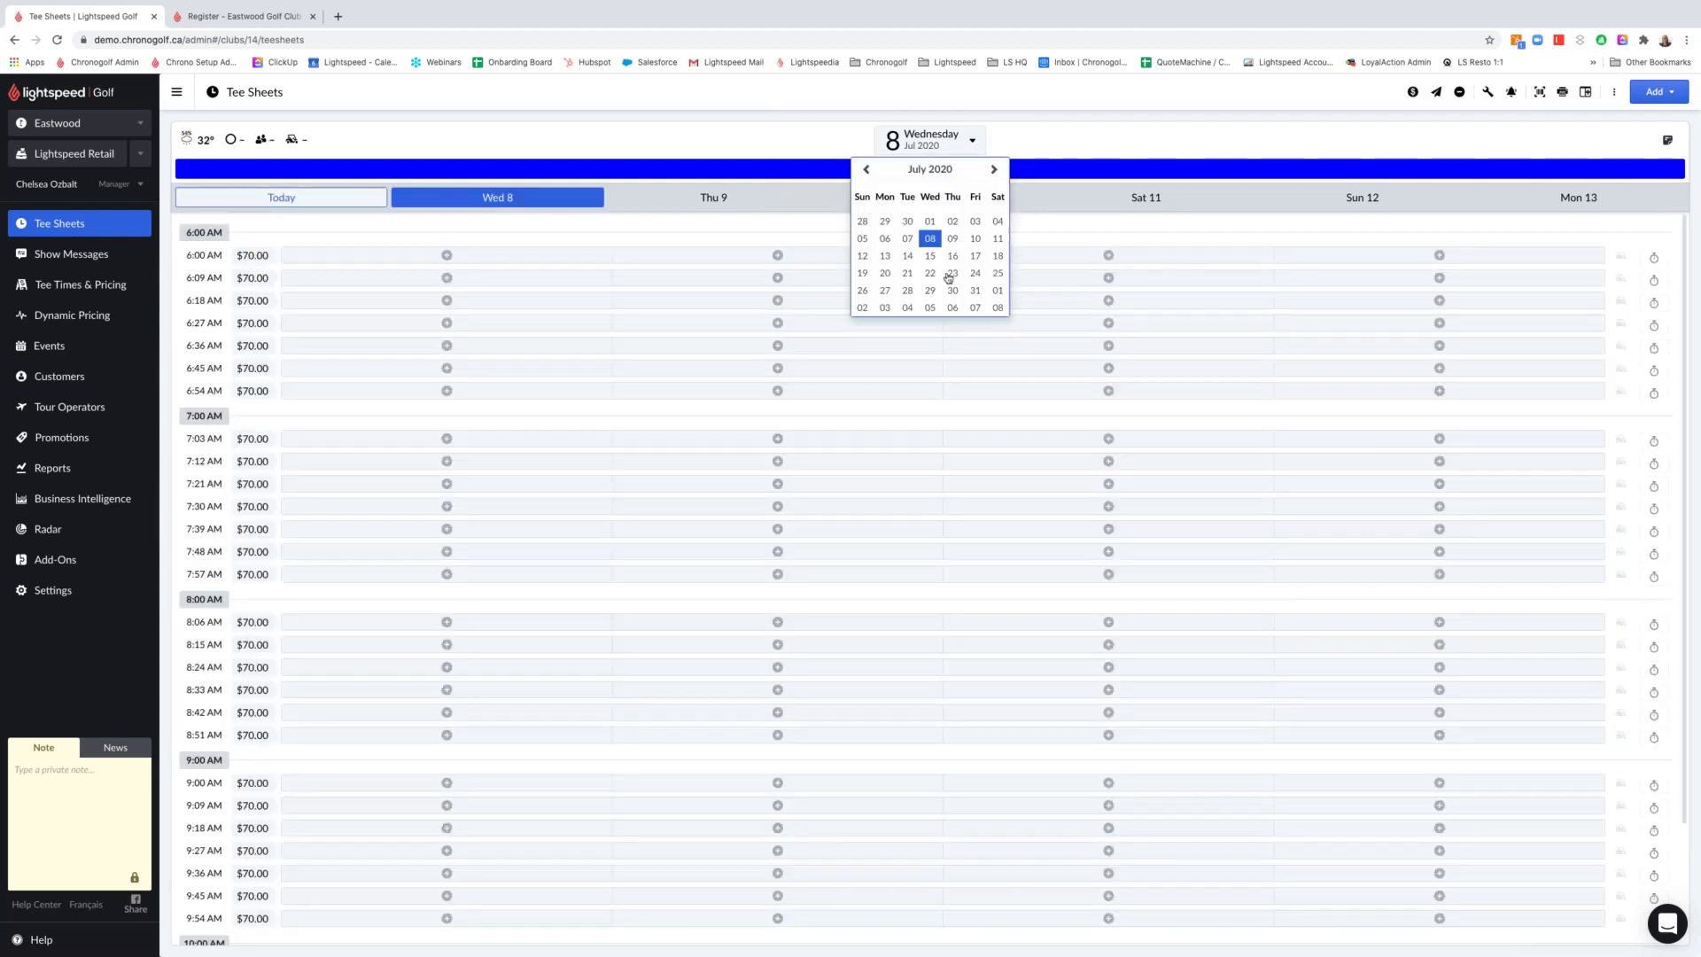
{"action": "left_click", "coordinate": [994, 169]}
{"action": "left_click", "coordinate": [907, 256]}
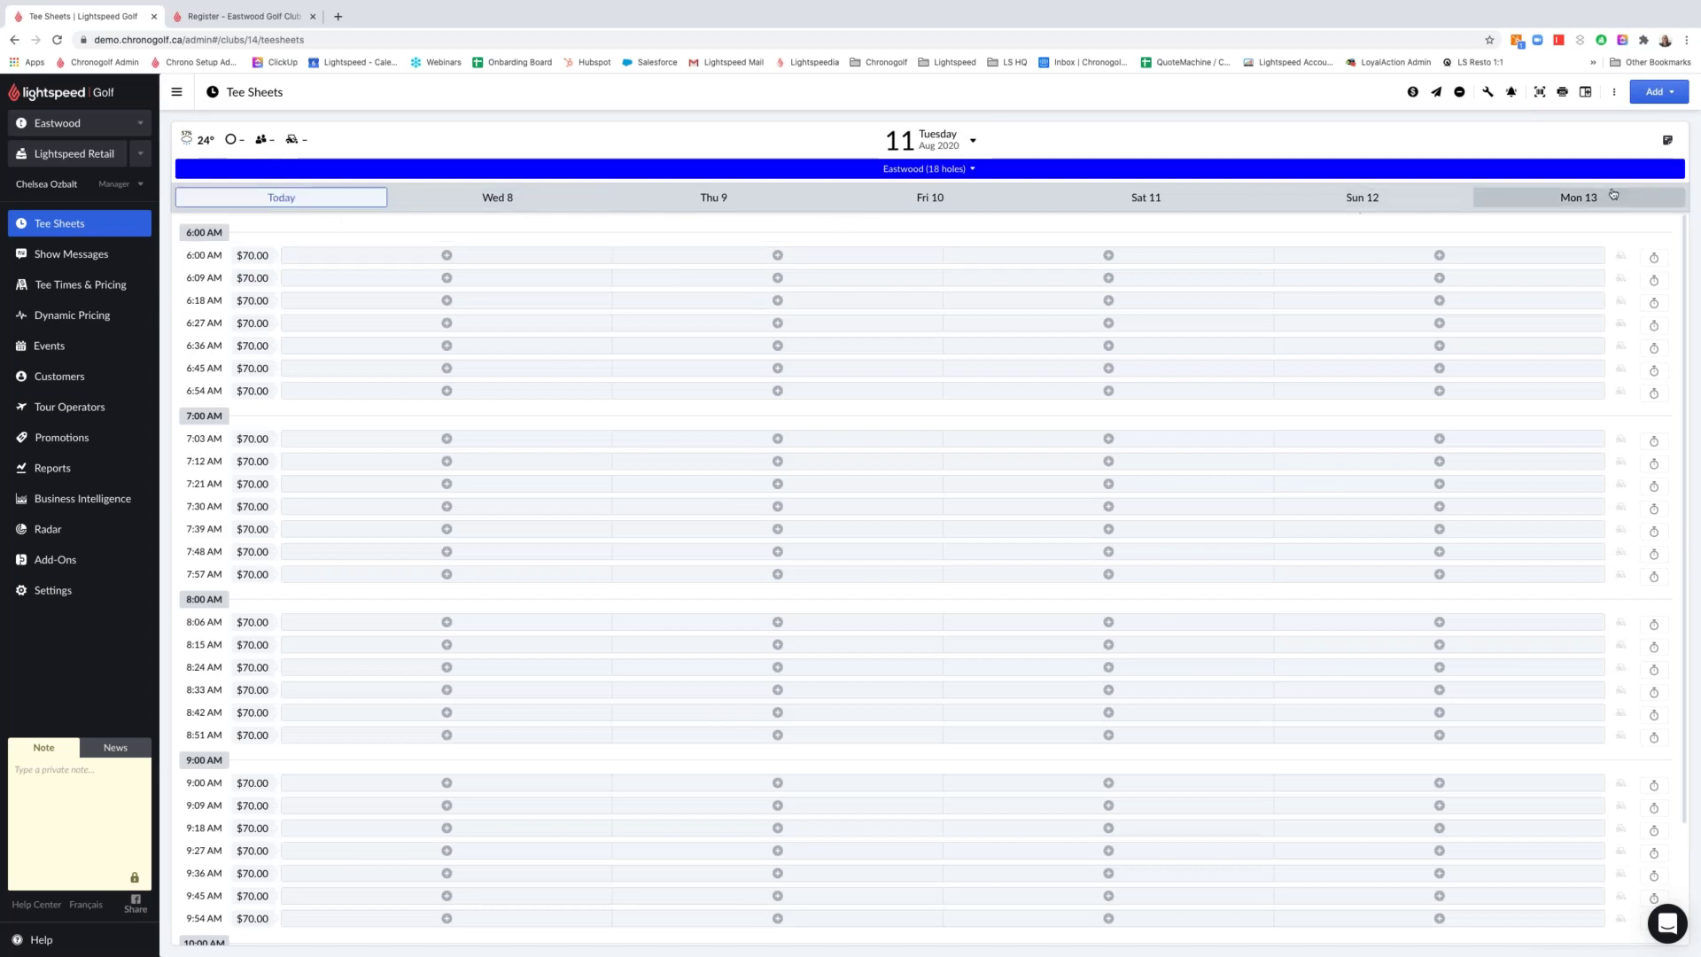
{"action": "left_click", "coordinate": [975, 202]}
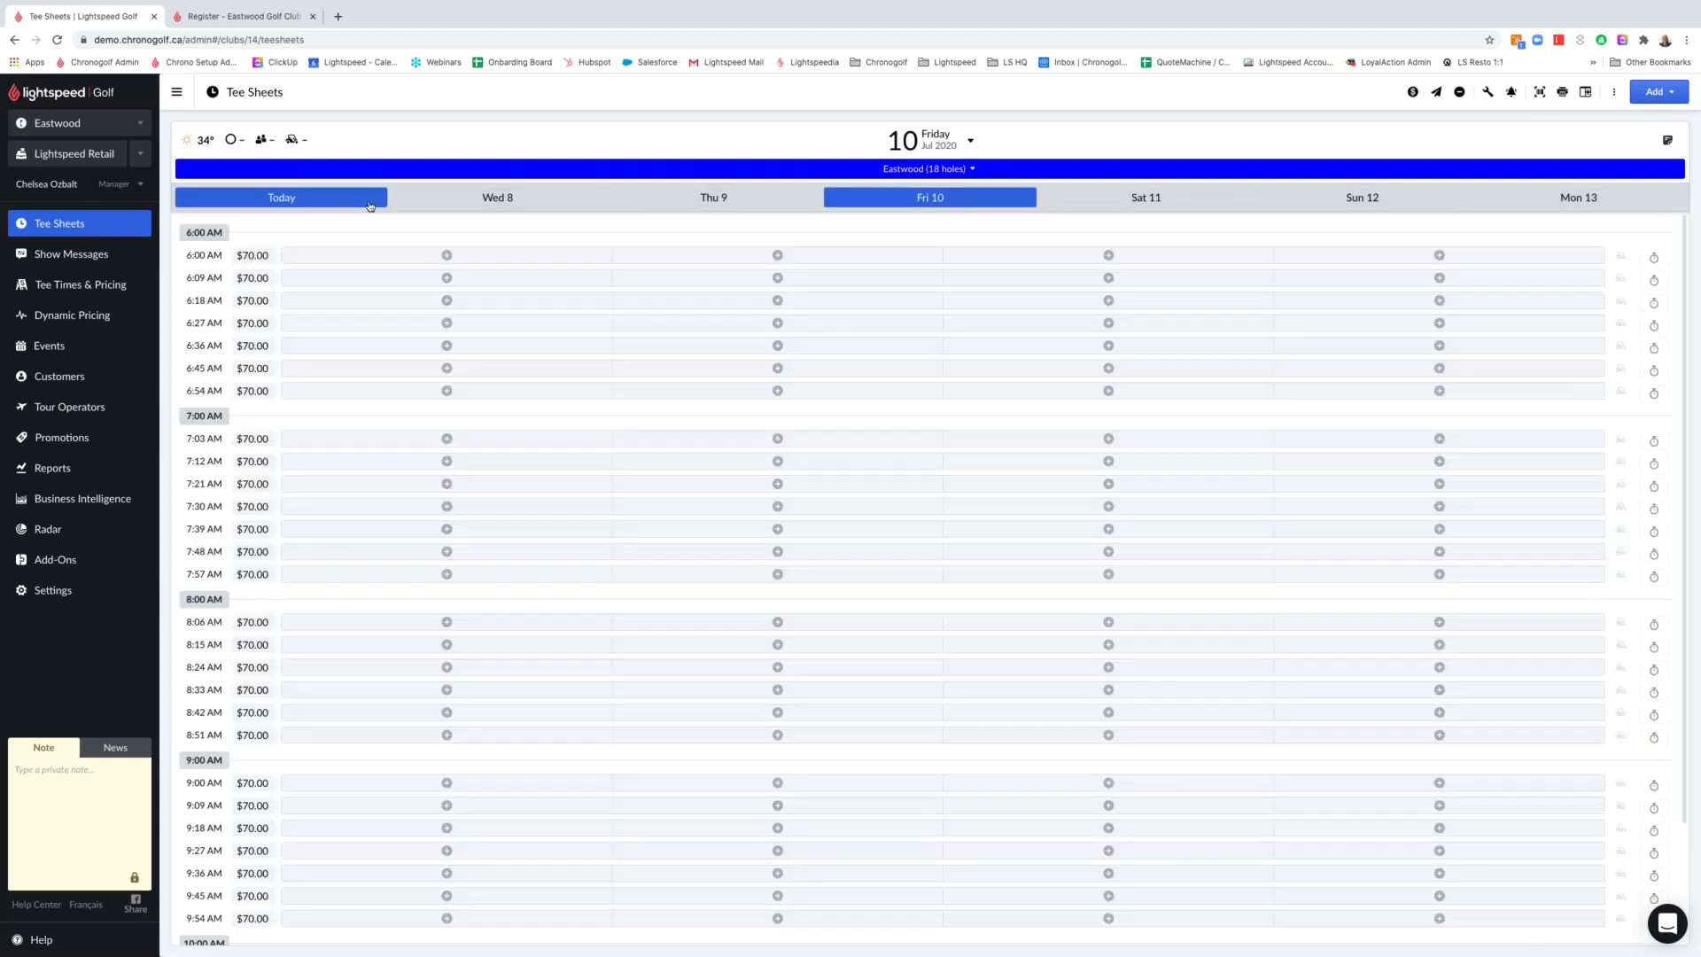
{"action": "left_click", "coordinate": [370, 205]}
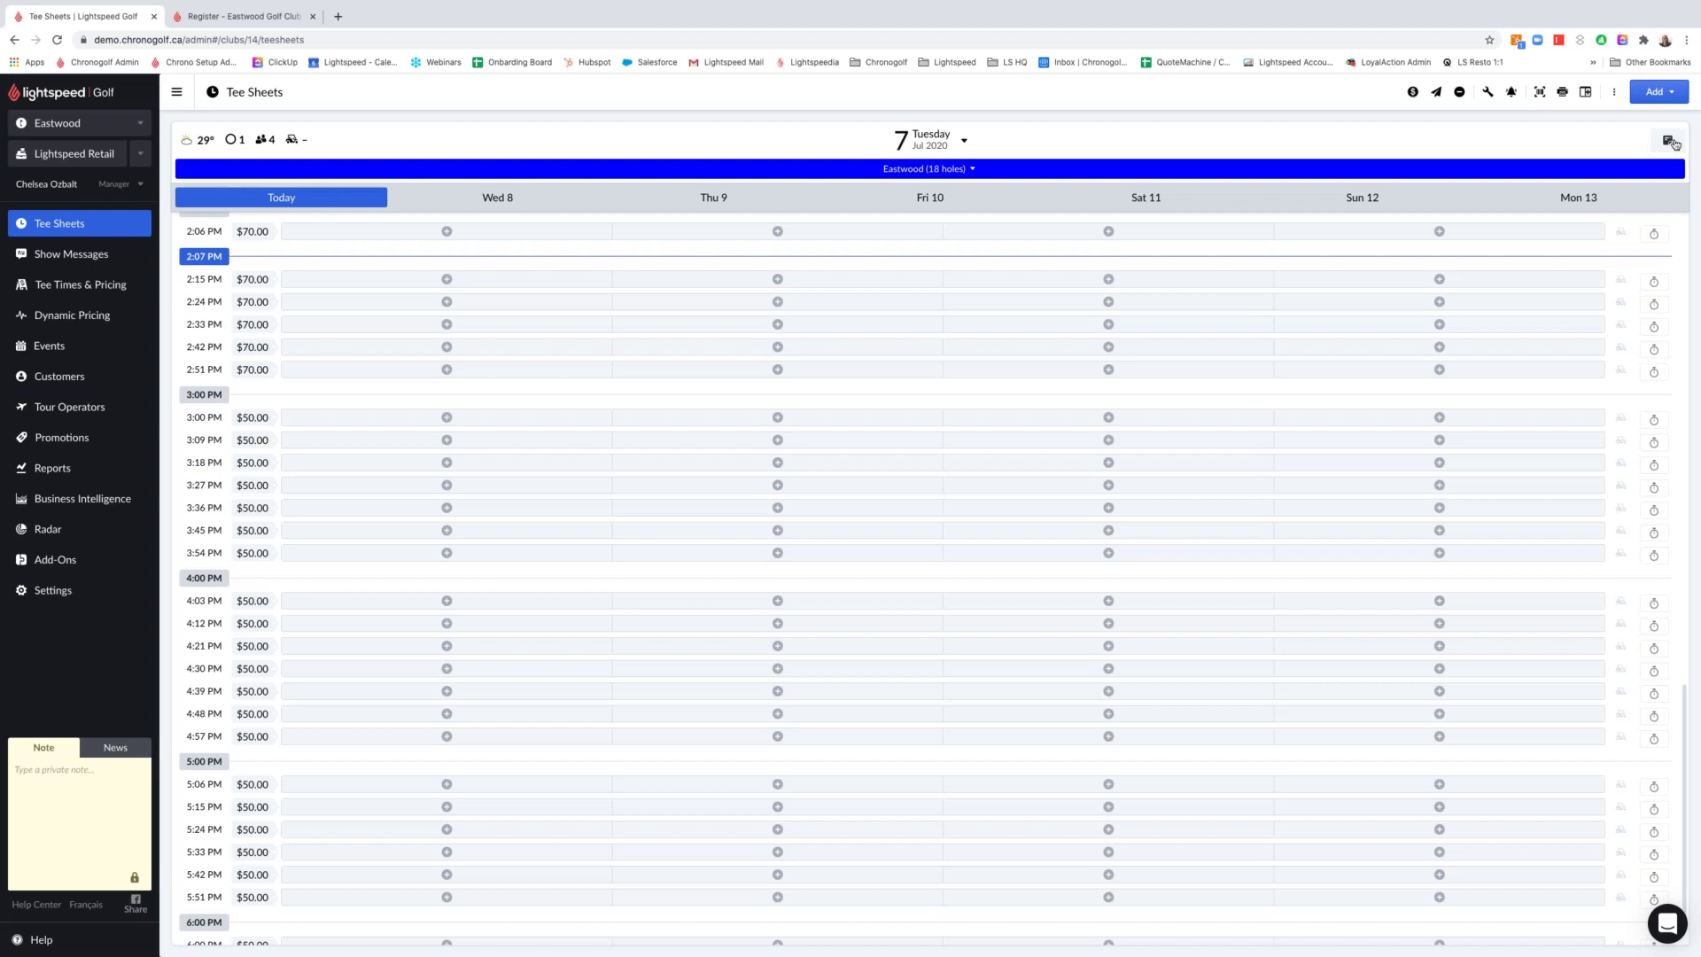
{"action": "left_click", "coordinate": [1671, 142]}
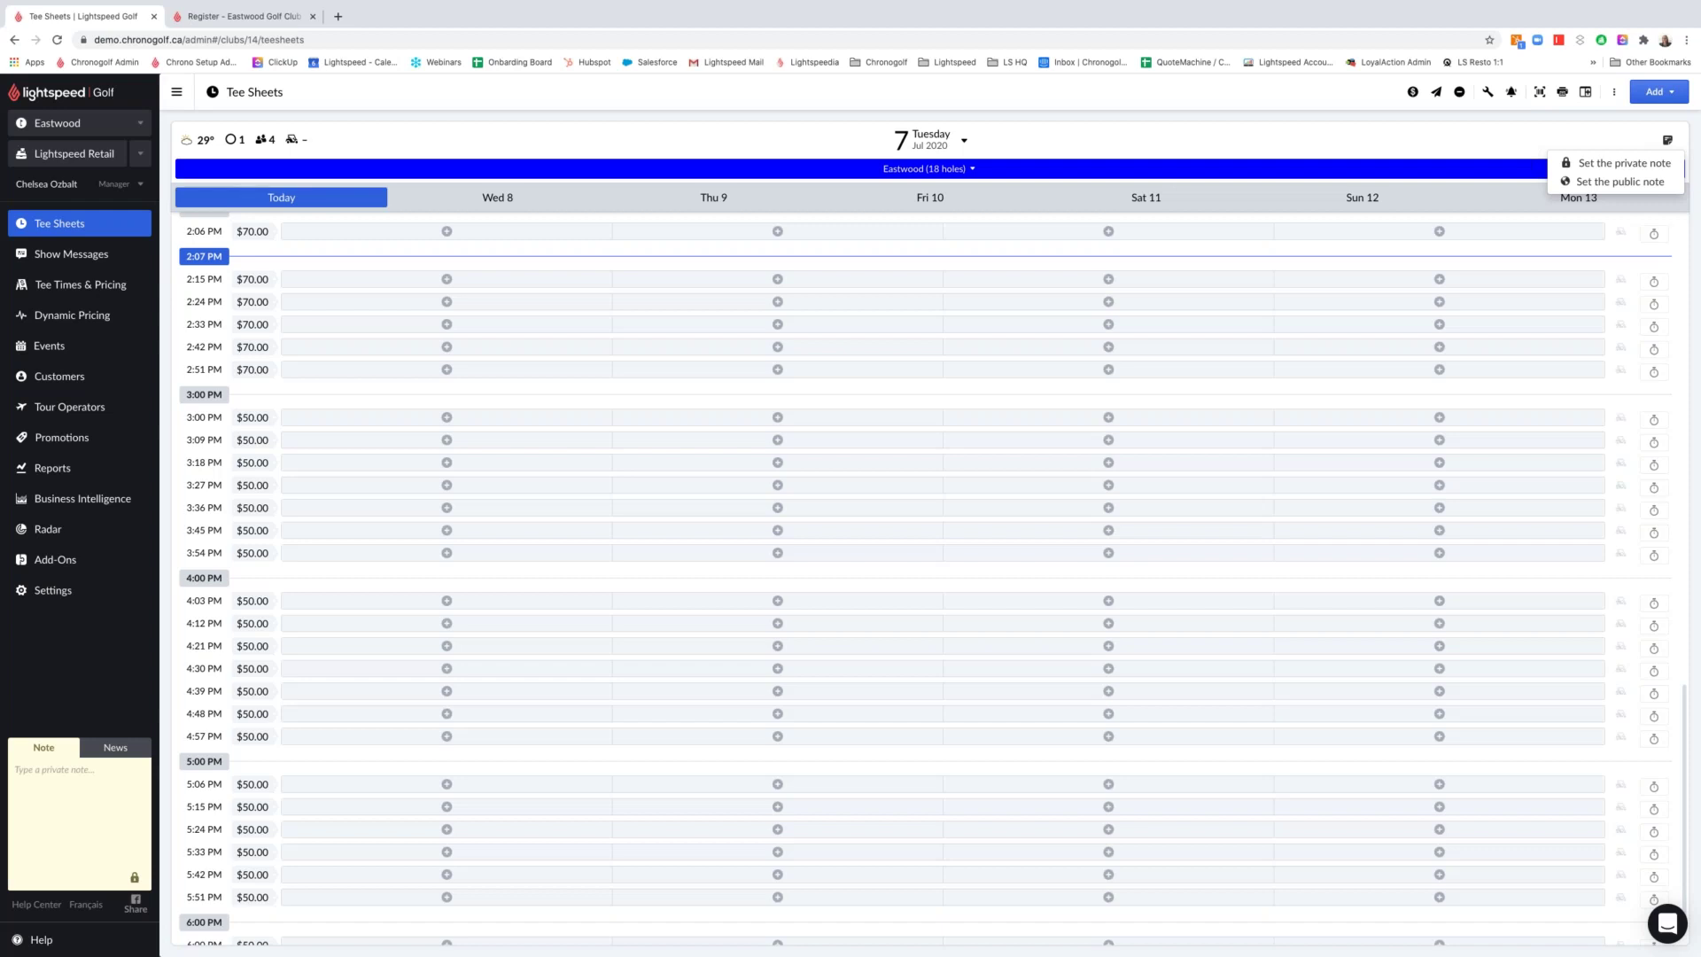
{"action": "left_click", "coordinate": [76, 772]}
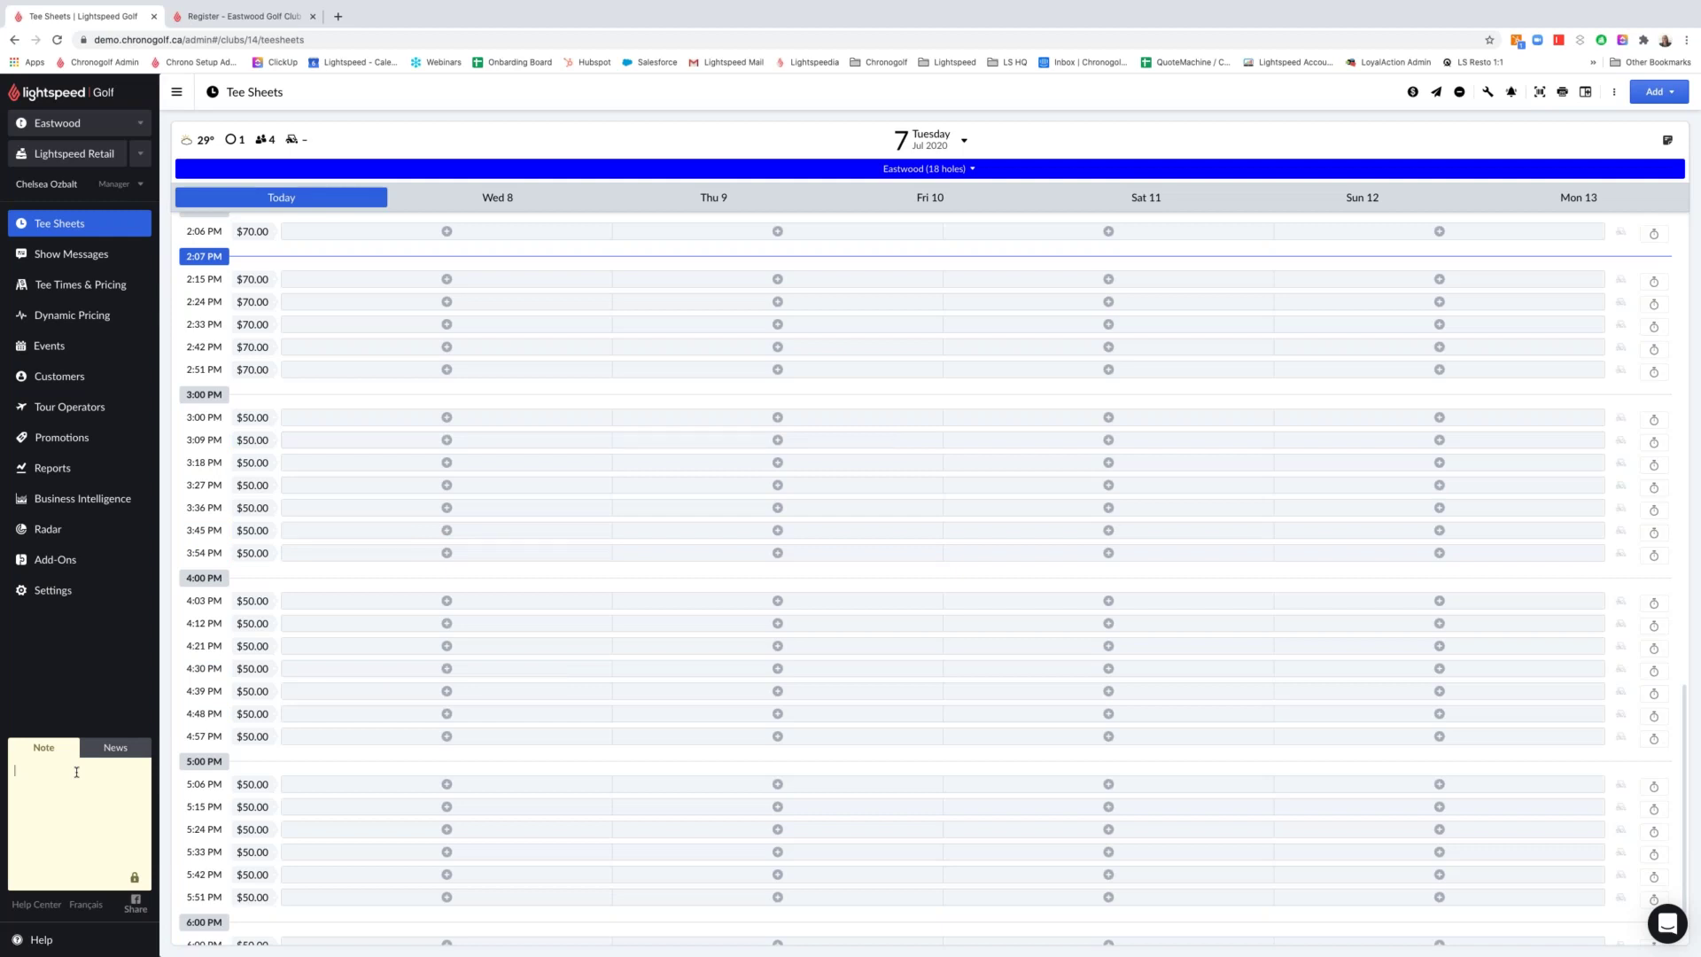
Save the private note 'Reminder to get a valid email or phone number for each golfer'
{"action": "type", "text": "Remind"}
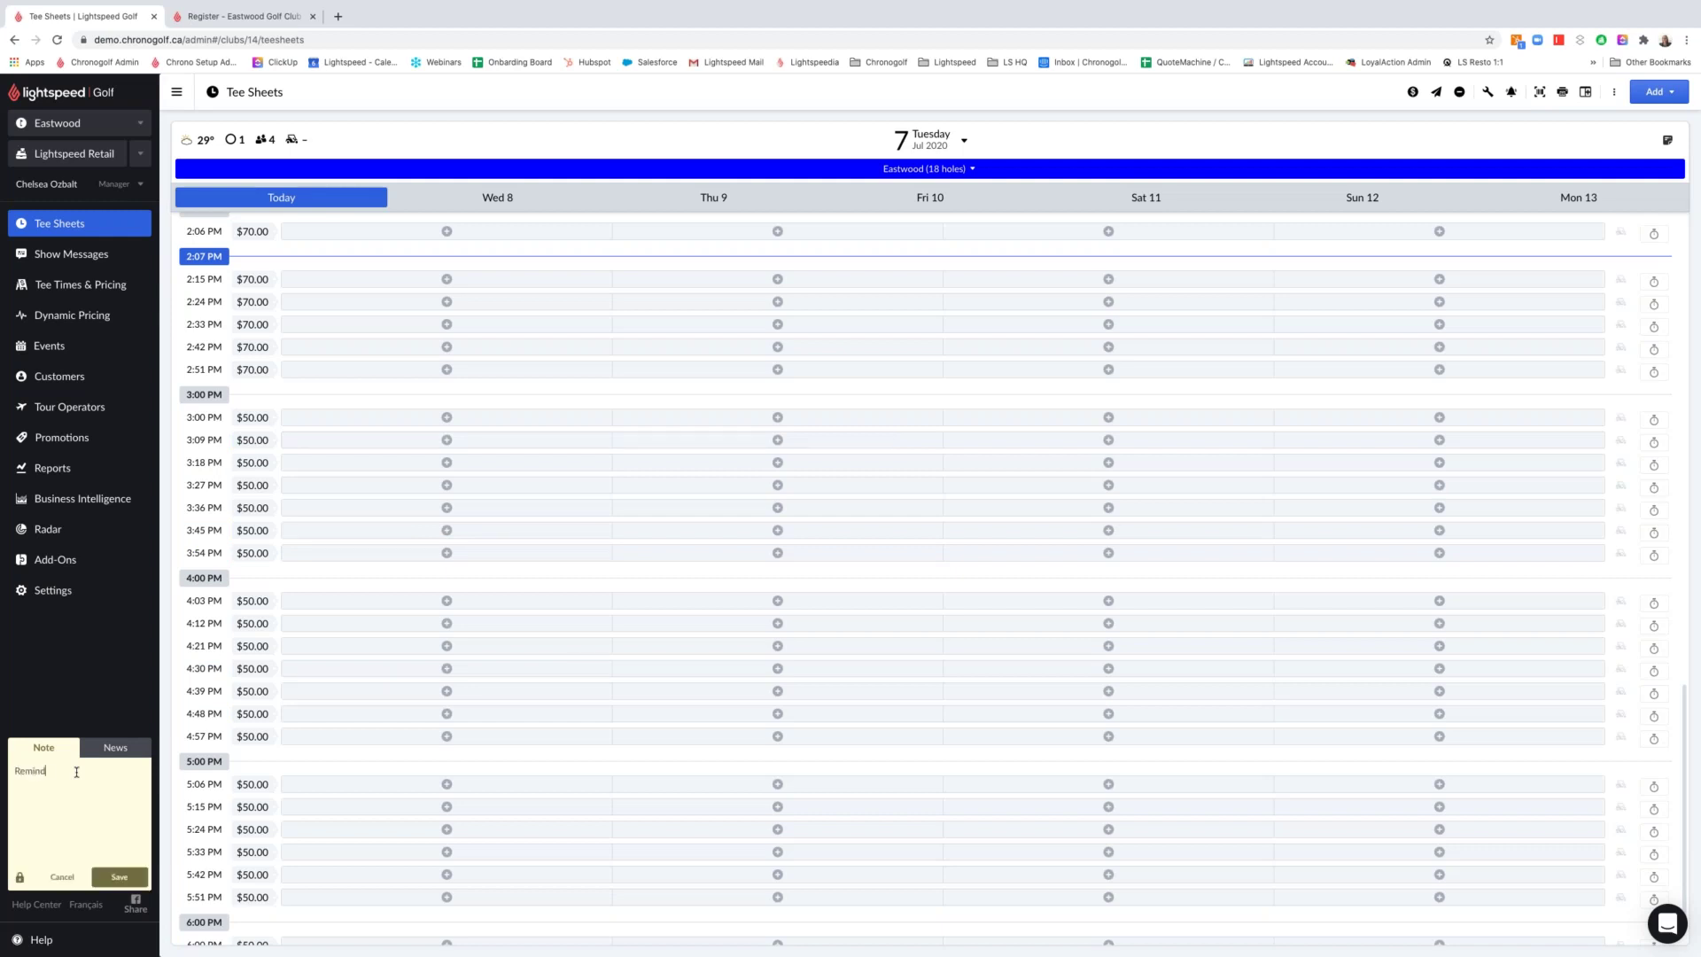
{"action": "type", "text": "er to get a valid email or phone number for each golfer"}
{"action": "double_click", "coordinate": [80, 773]}
{"action": "type", "text": "get"}
{"action": "left_click", "coordinate": [119, 876]}
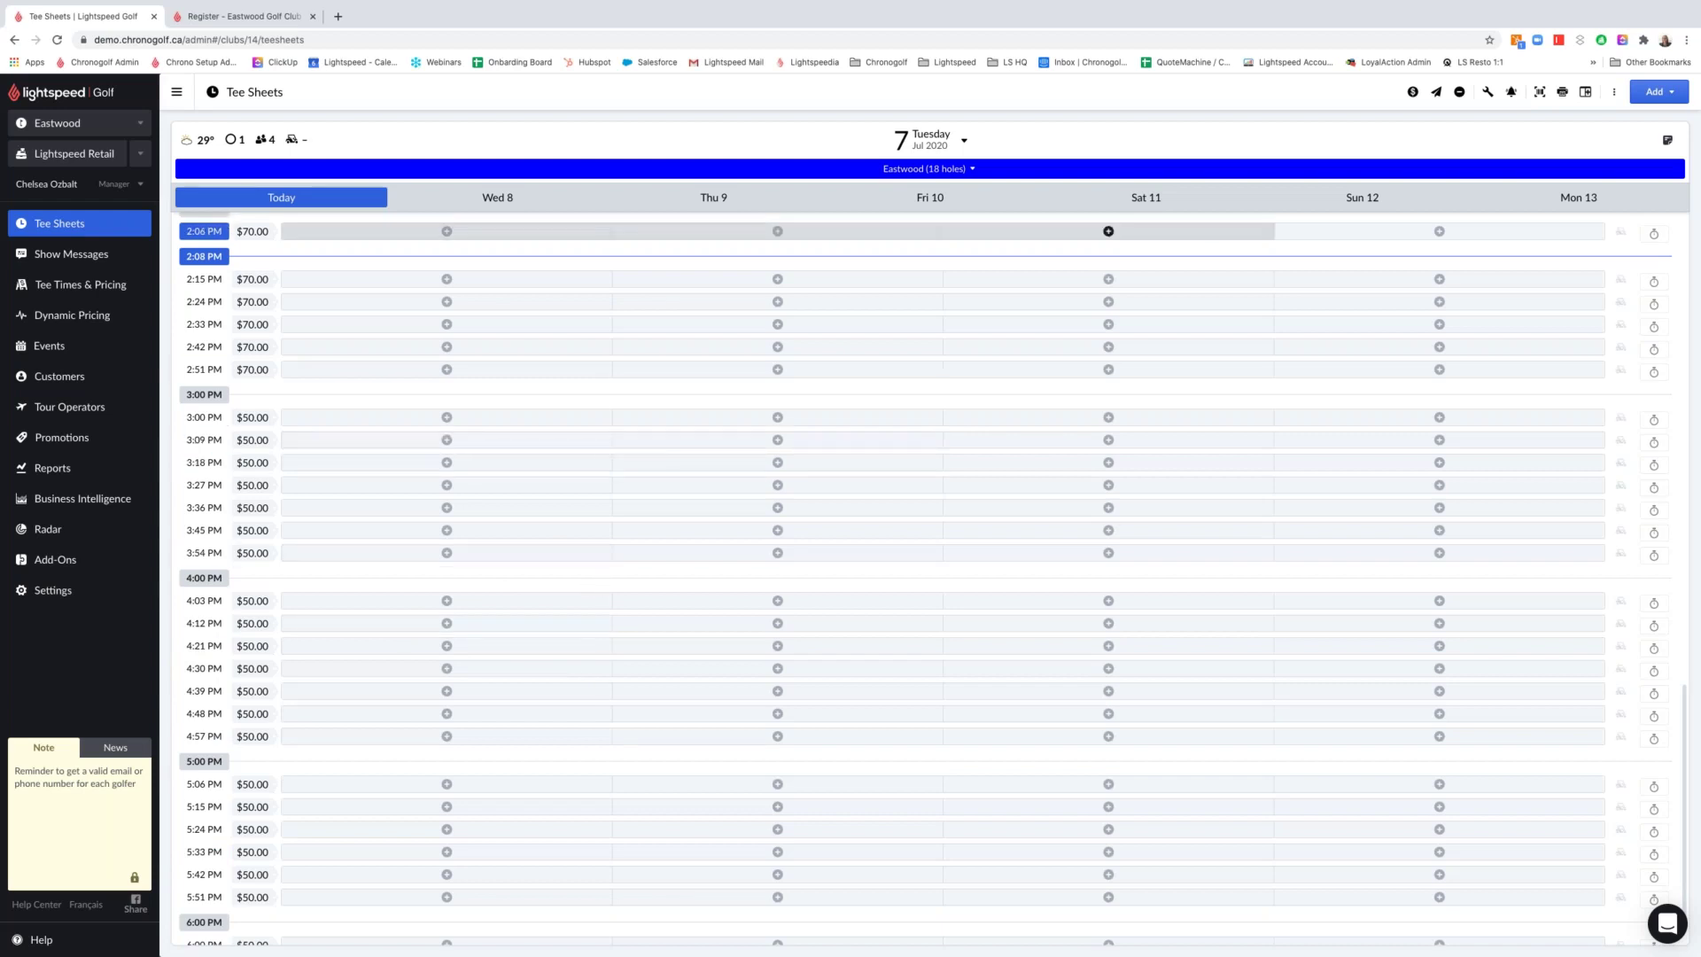
Save a private 'Cart Path Only' note on the July 7 tee sheet
{"action": "left_click", "coordinate": [1667, 141]}
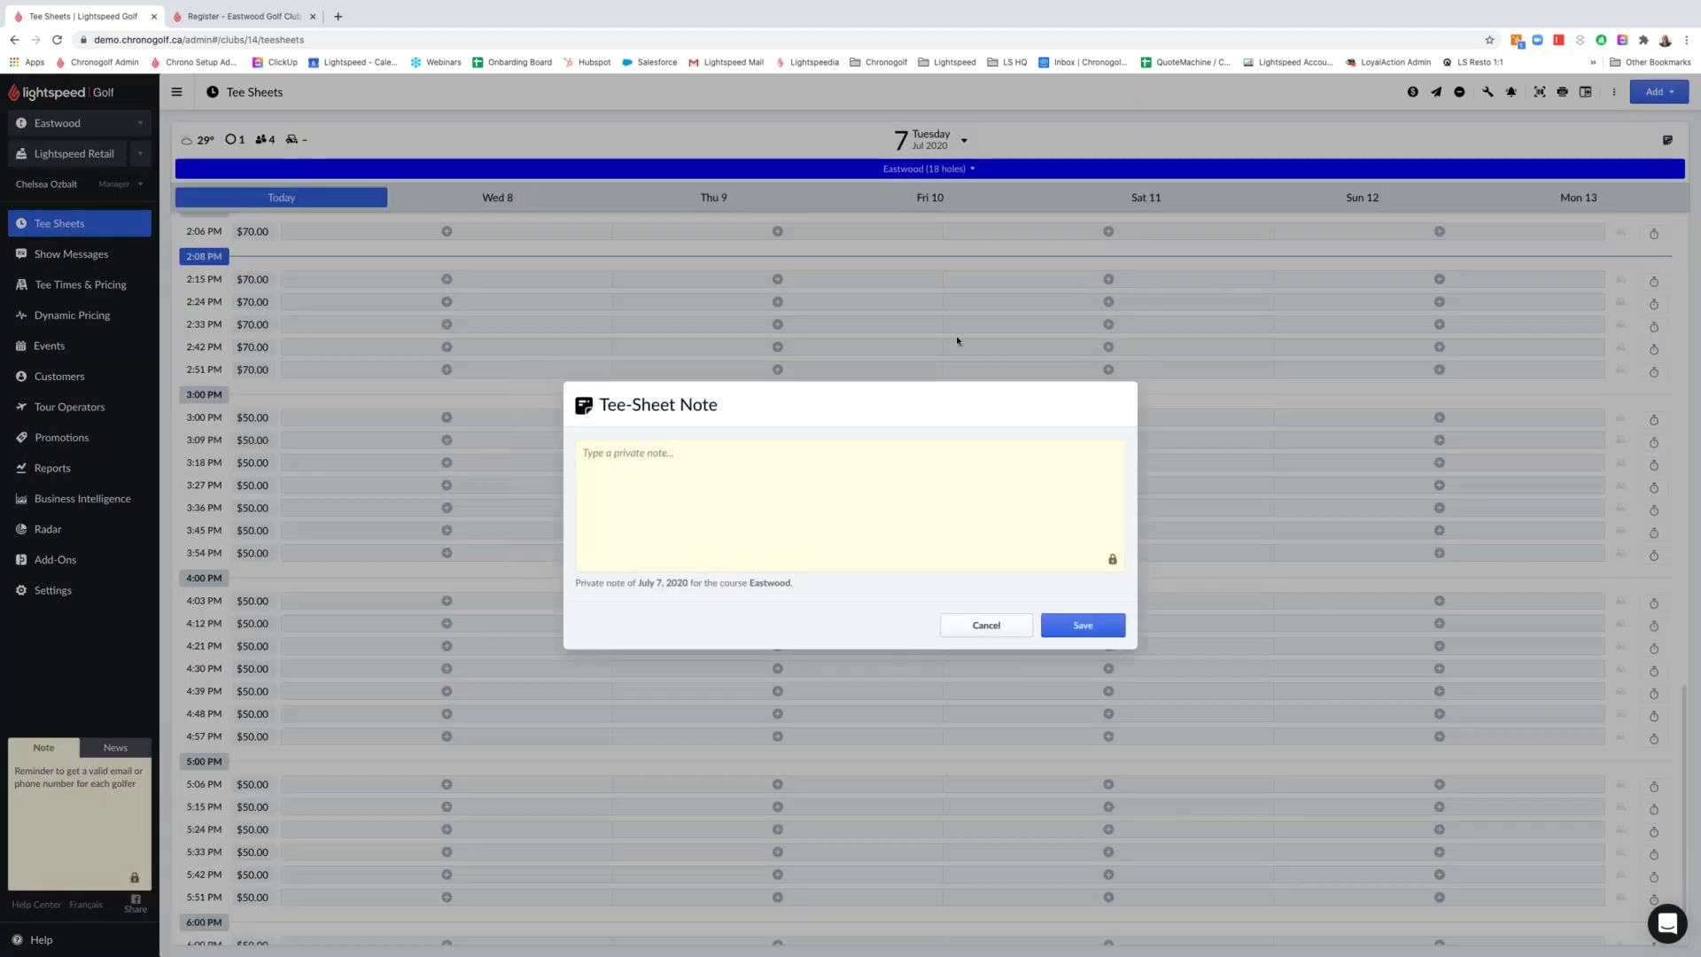
{"action": "left_click", "coordinate": [717, 487]}
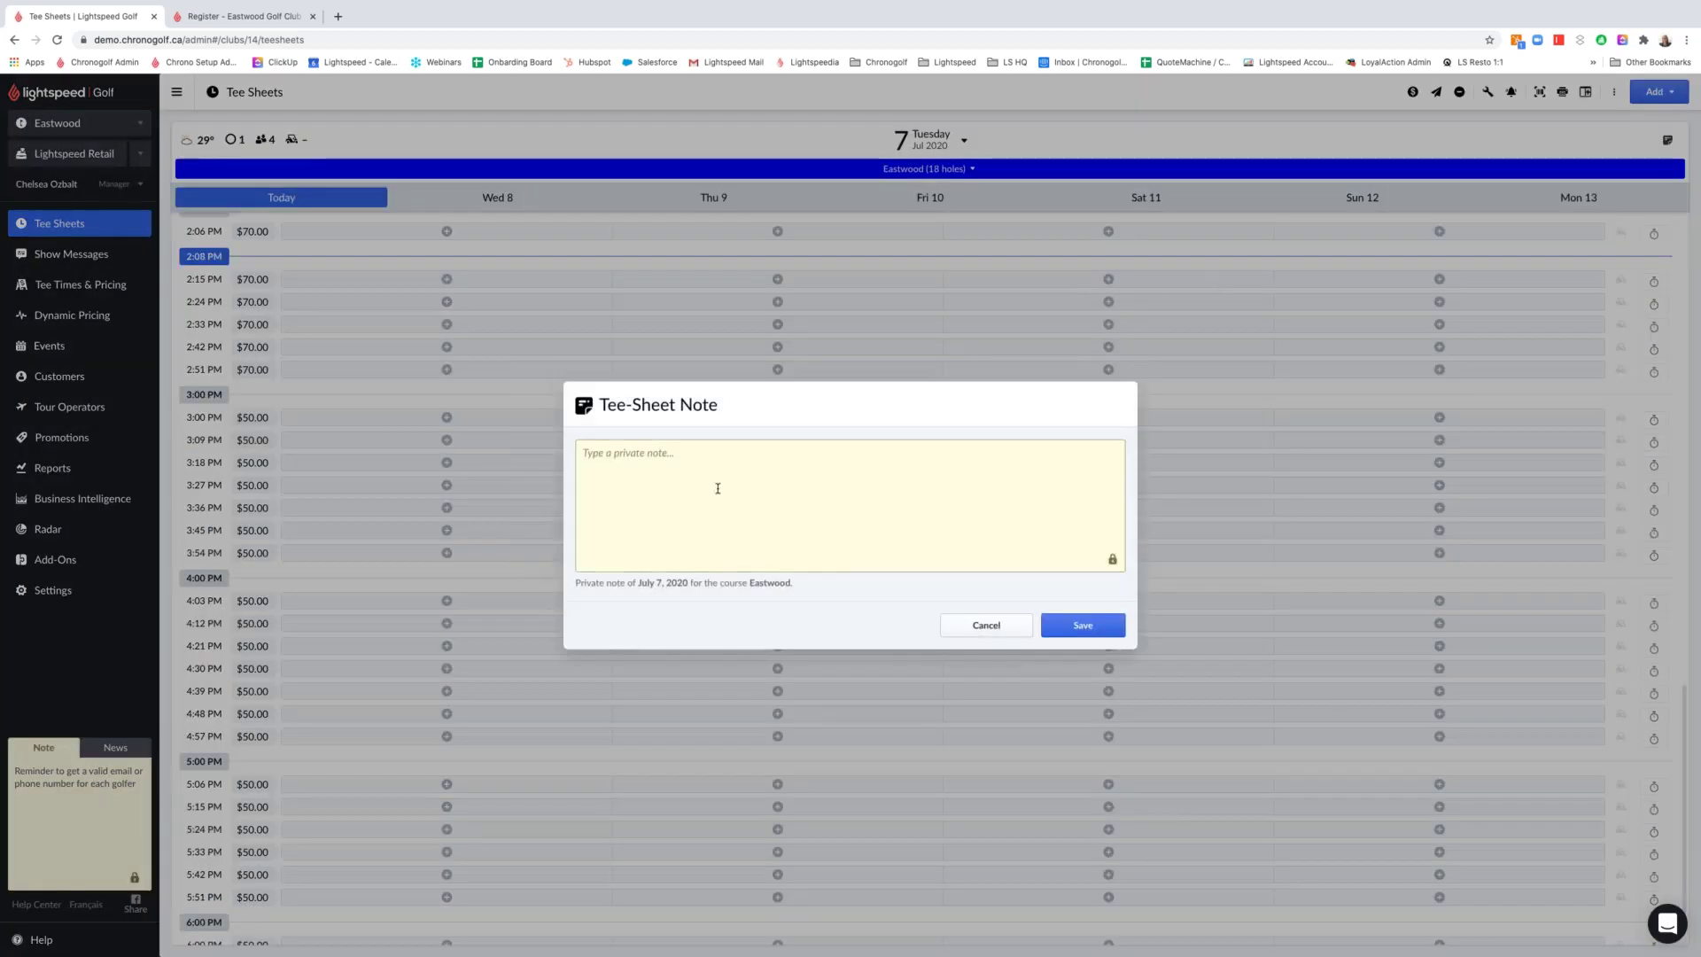
{"action": "type", "text": "Cart Path Only"}
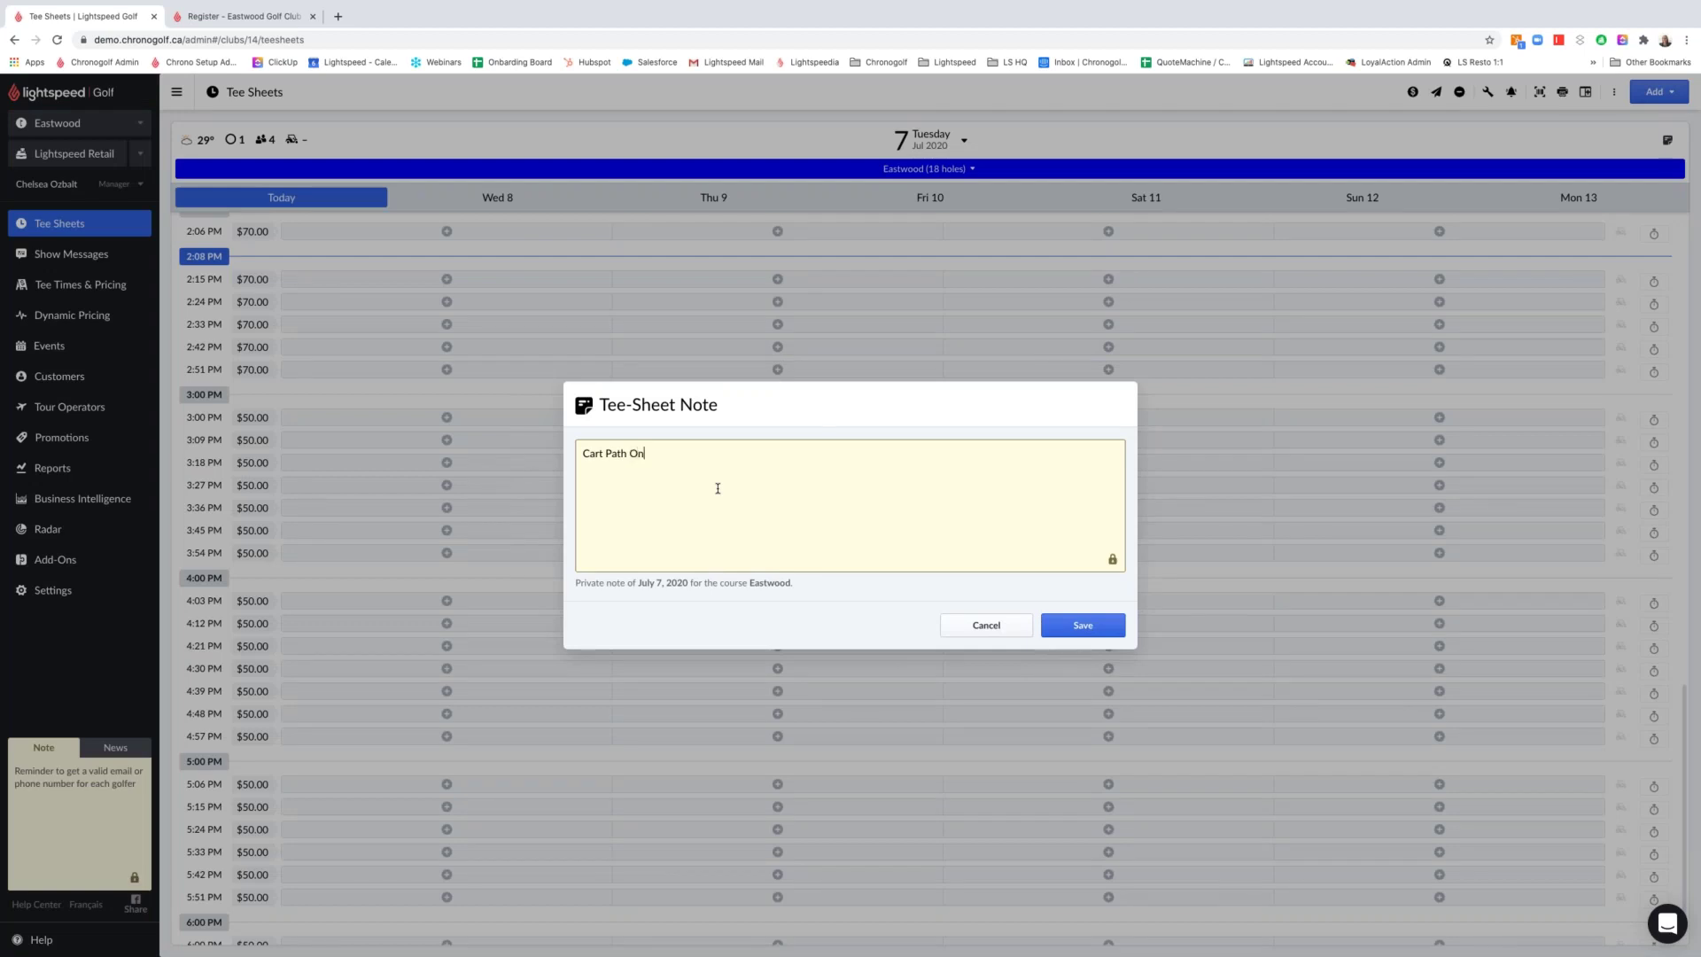
{"action": "left_click", "coordinate": [1058, 623]}
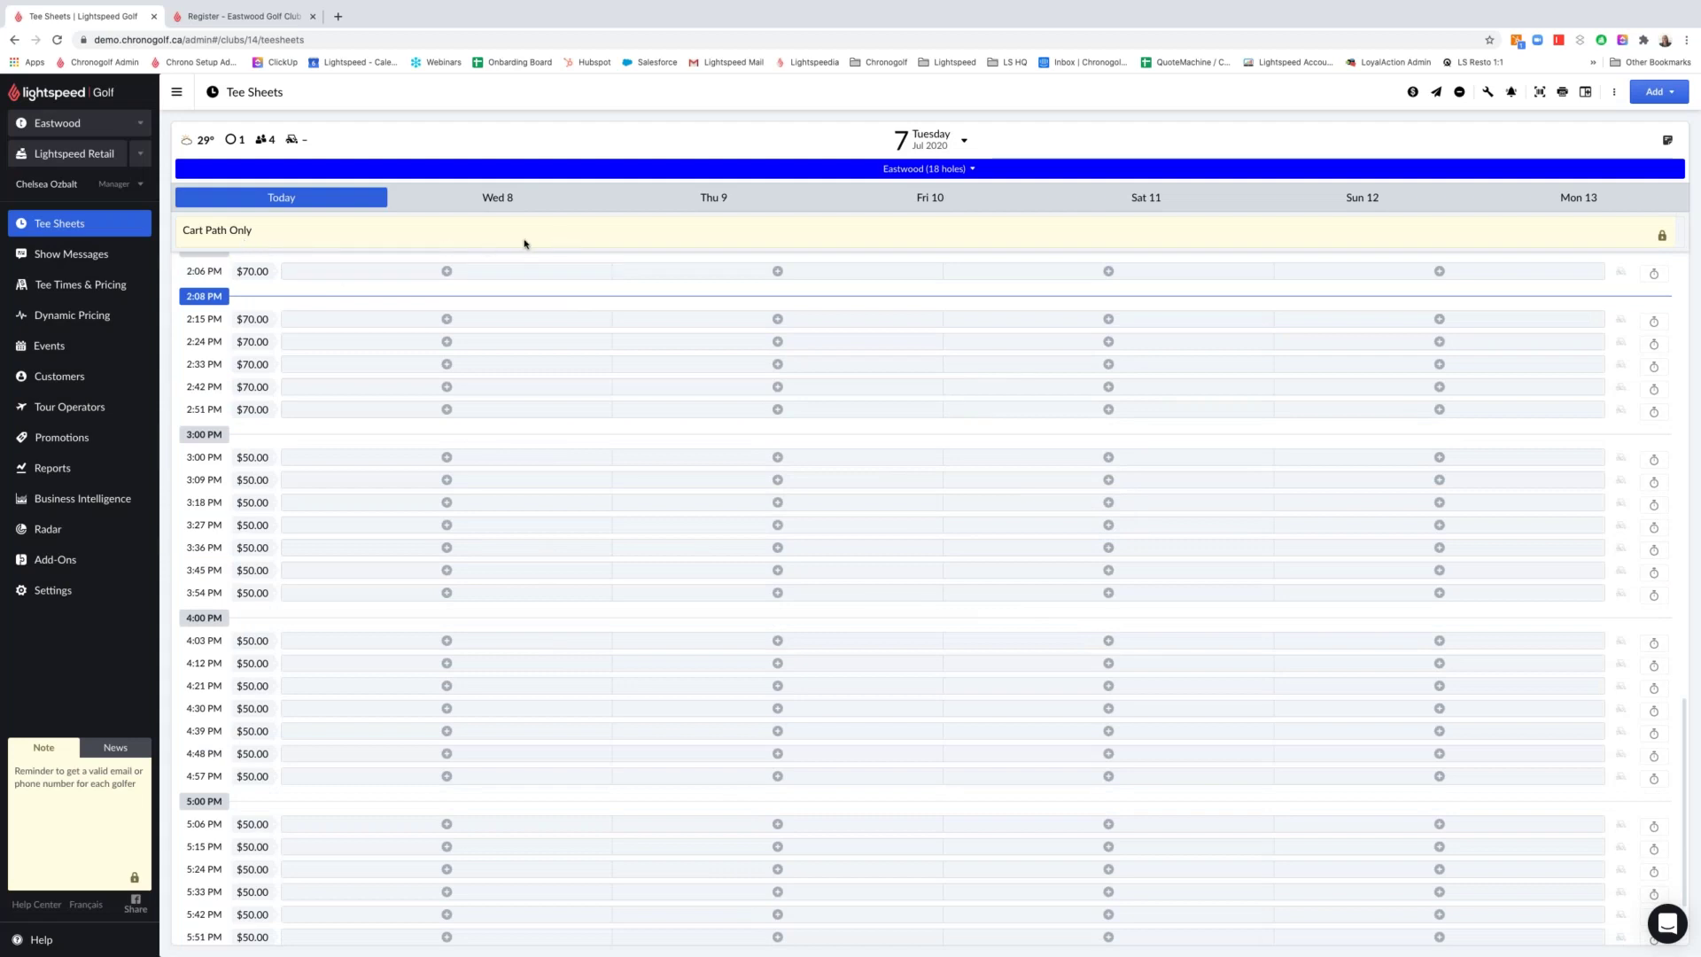
Switch the tee sheet to Wednesday, July 8
{"action": "scroll", "coordinate": [516, 284], "scroll_direction": "up", "scroll_amount": 5}
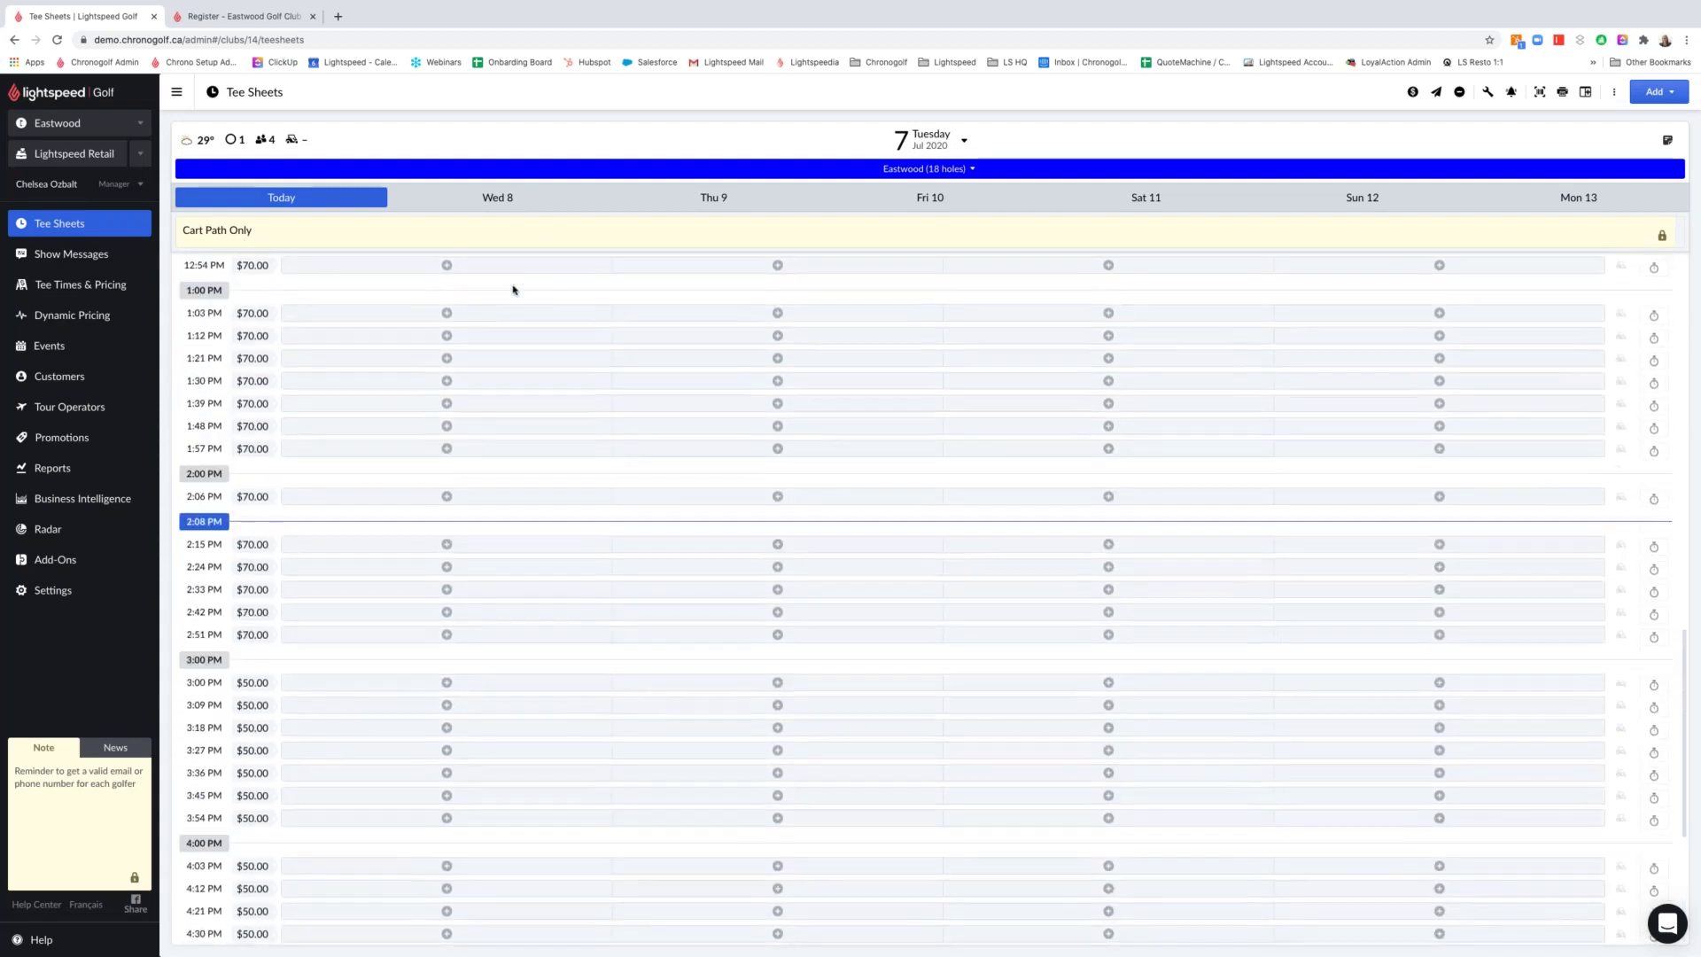
{"action": "scroll", "coordinate": [514, 289], "scroll_direction": "up", "scroll_amount": 9}
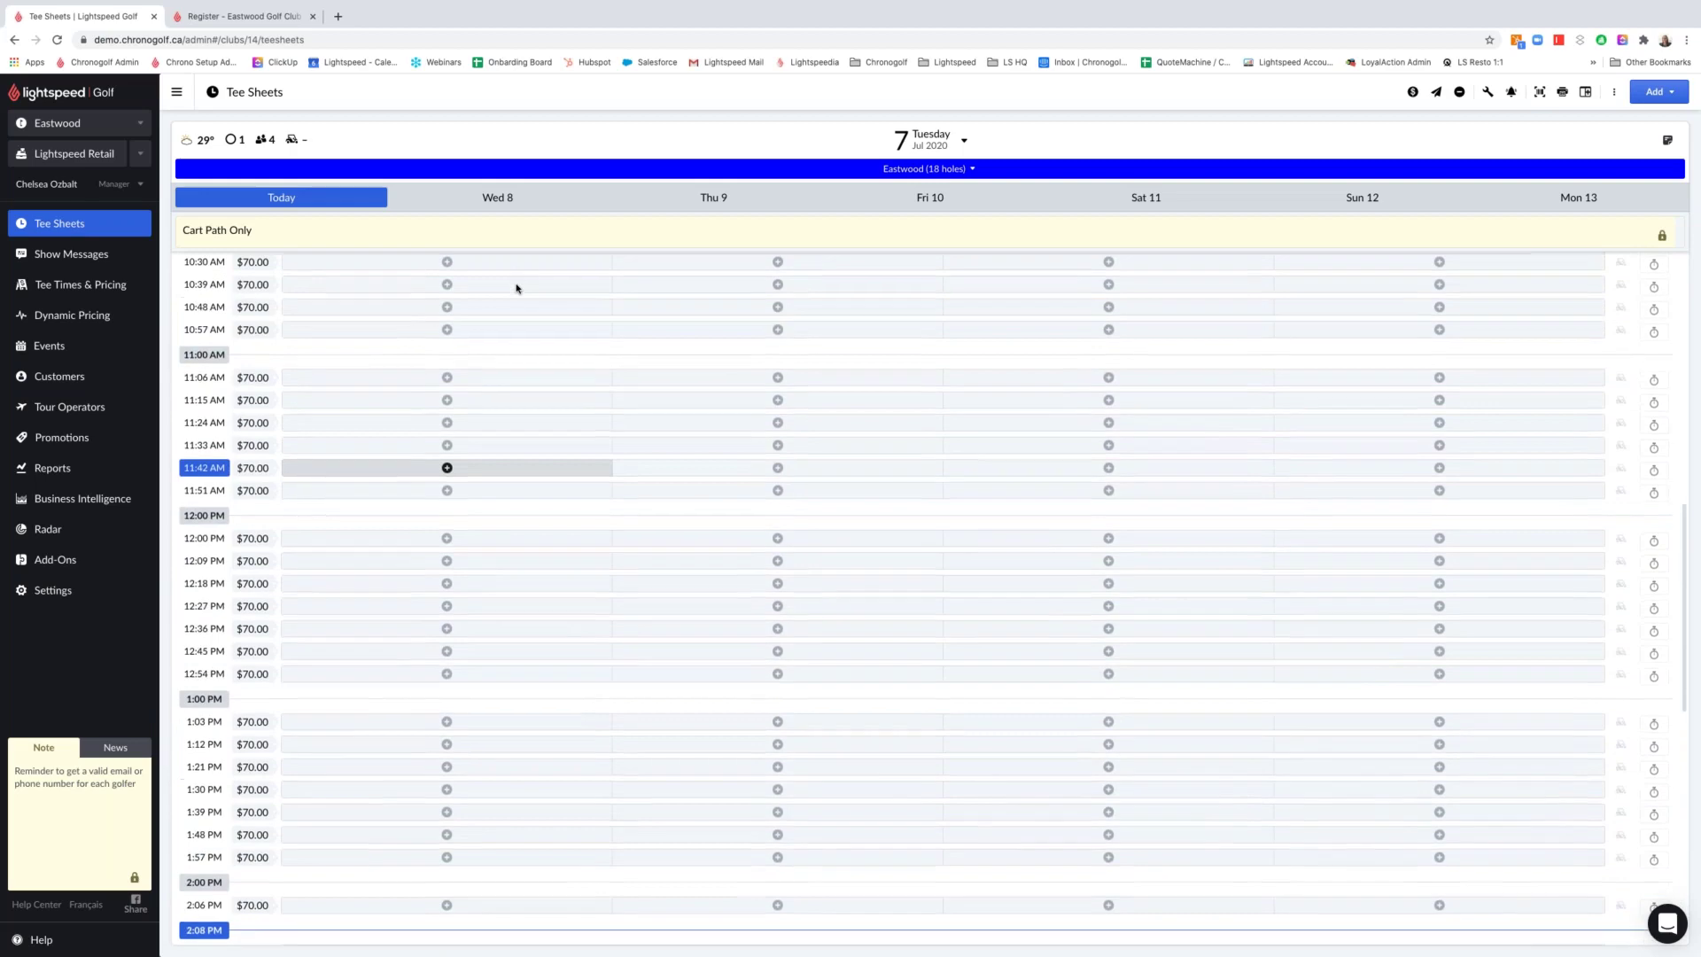
{"action": "left_click", "coordinate": [510, 203]}
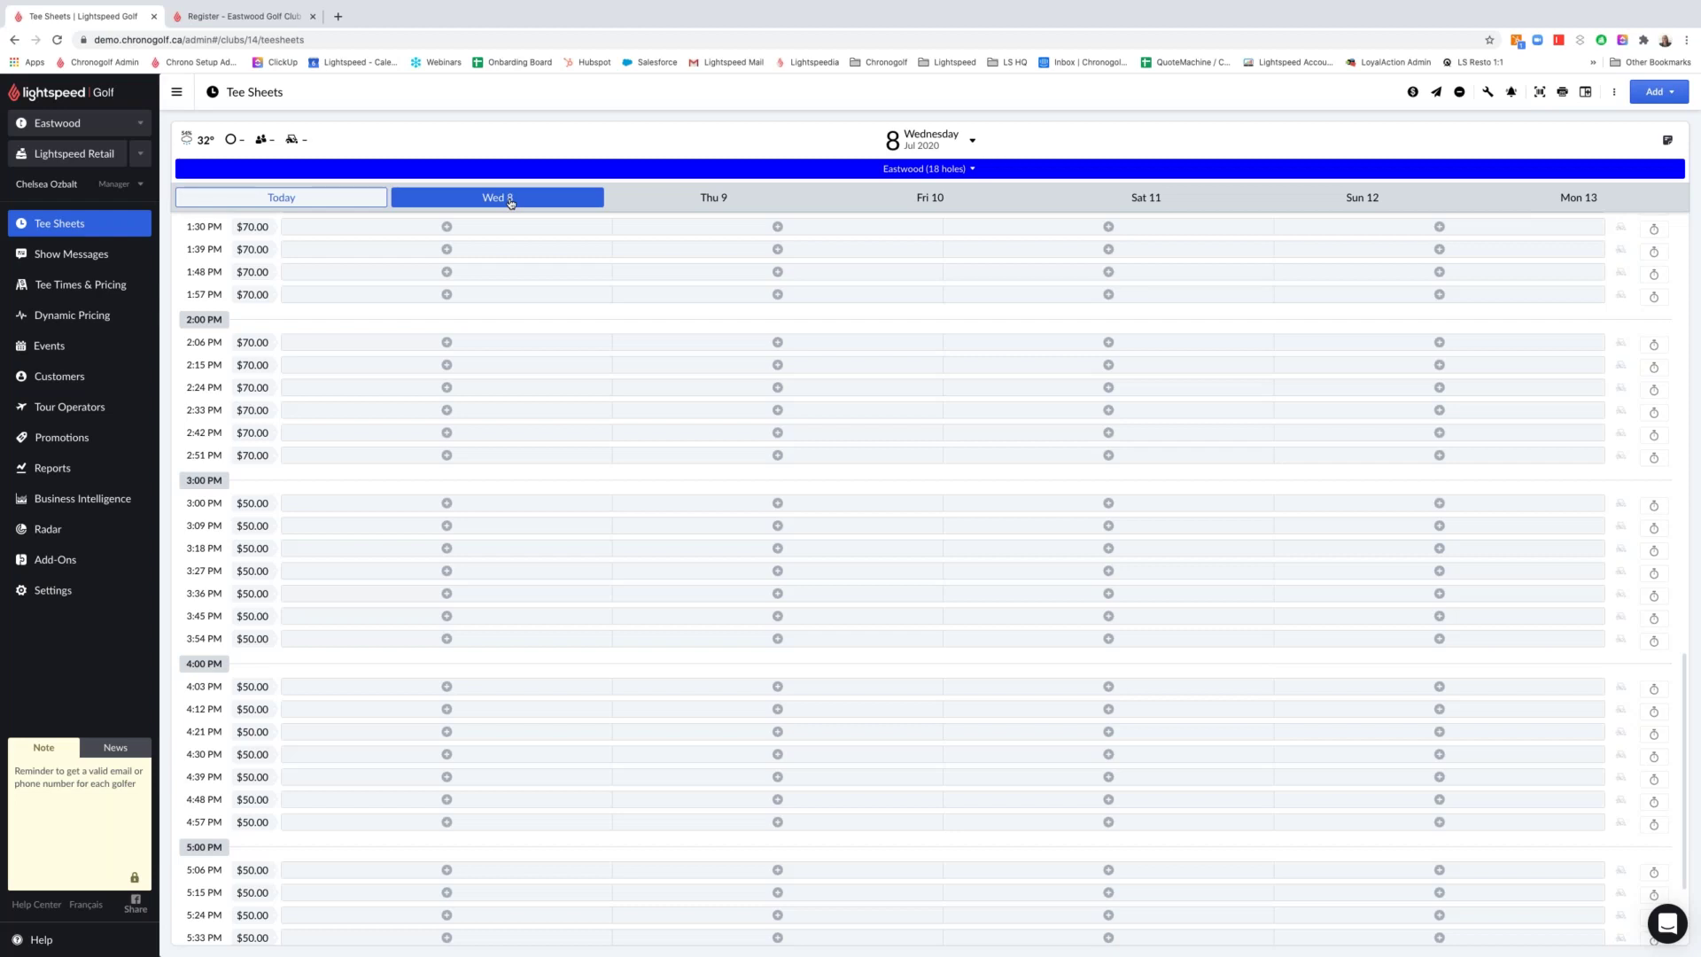
Return to today's Tuesday, Jul 7 tee sheet showing the Cart Path Only note
{"action": "left_click", "coordinate": [371, 202]}
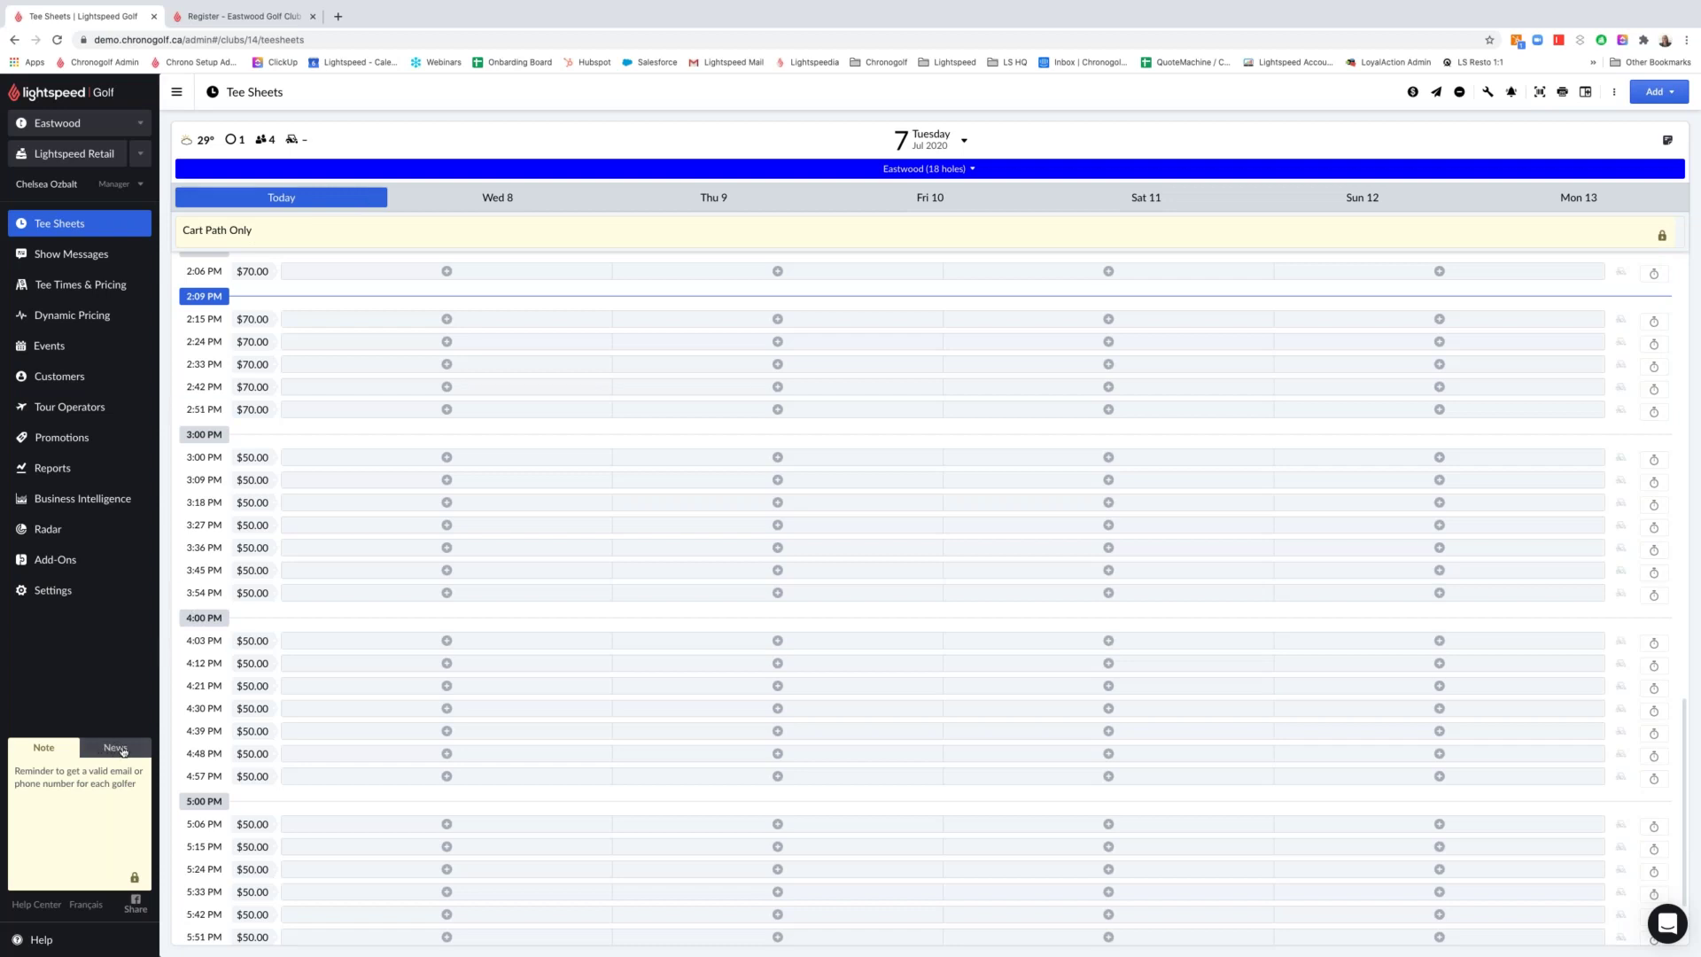
{"action": "left_click", "coordinate": [124, 750]}
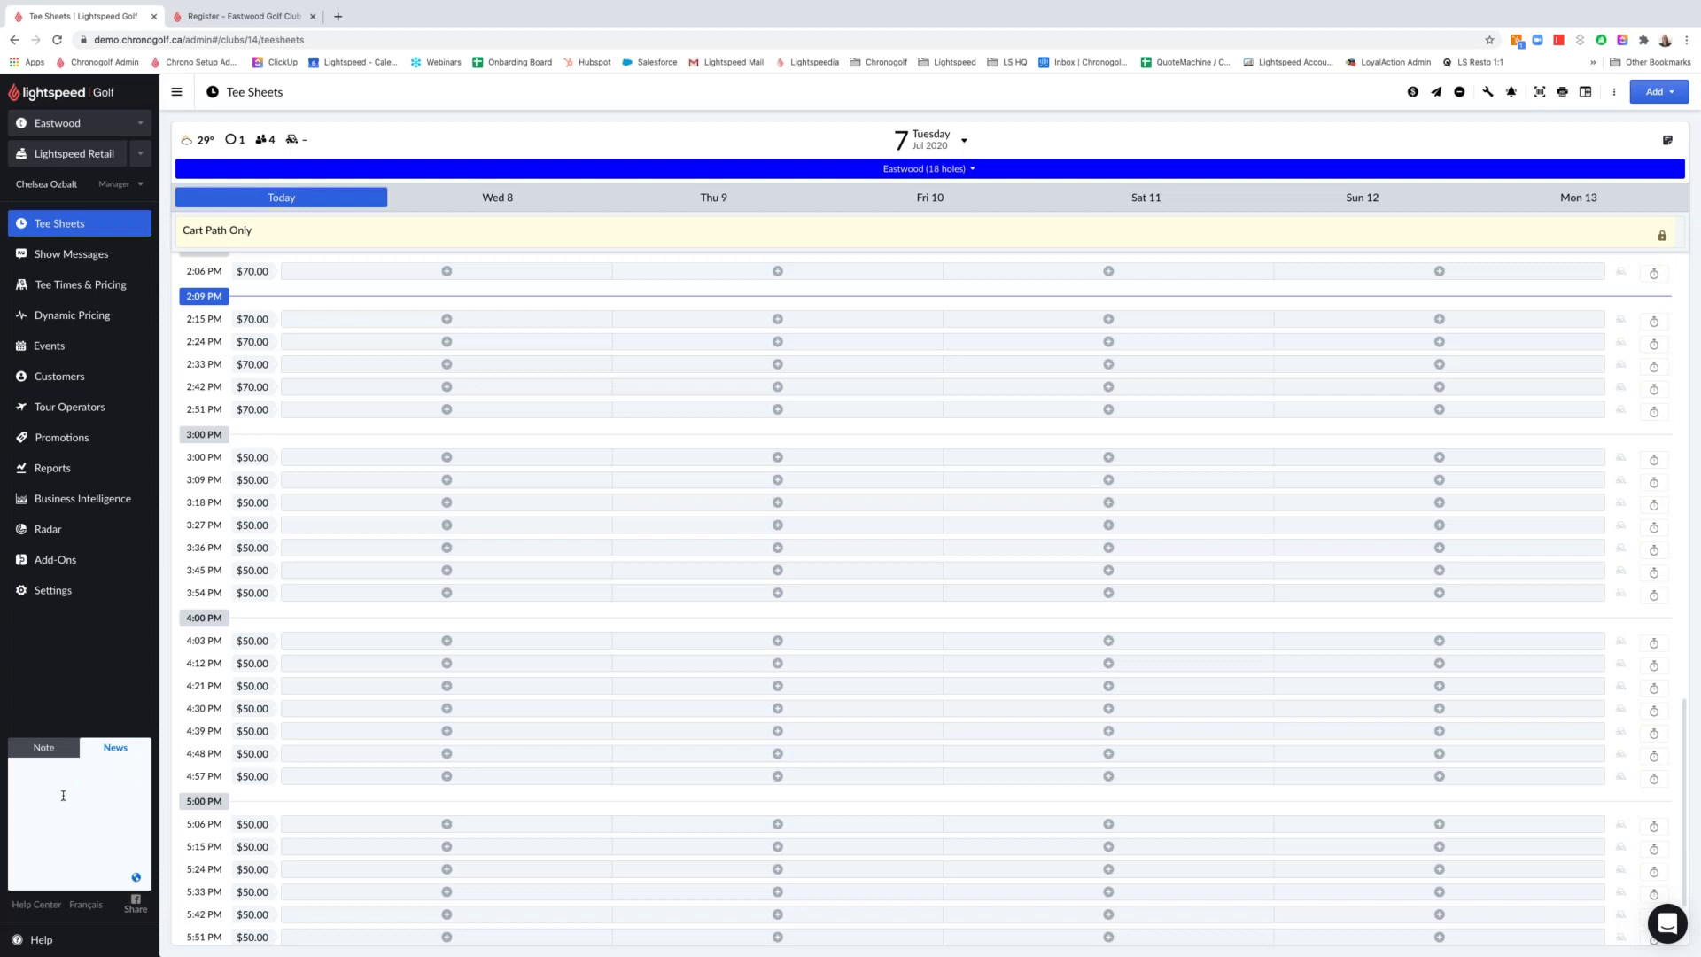
{"action": "left_click", "coordinate": [63, 794]}
{"action": "type", "text": "2 for "}
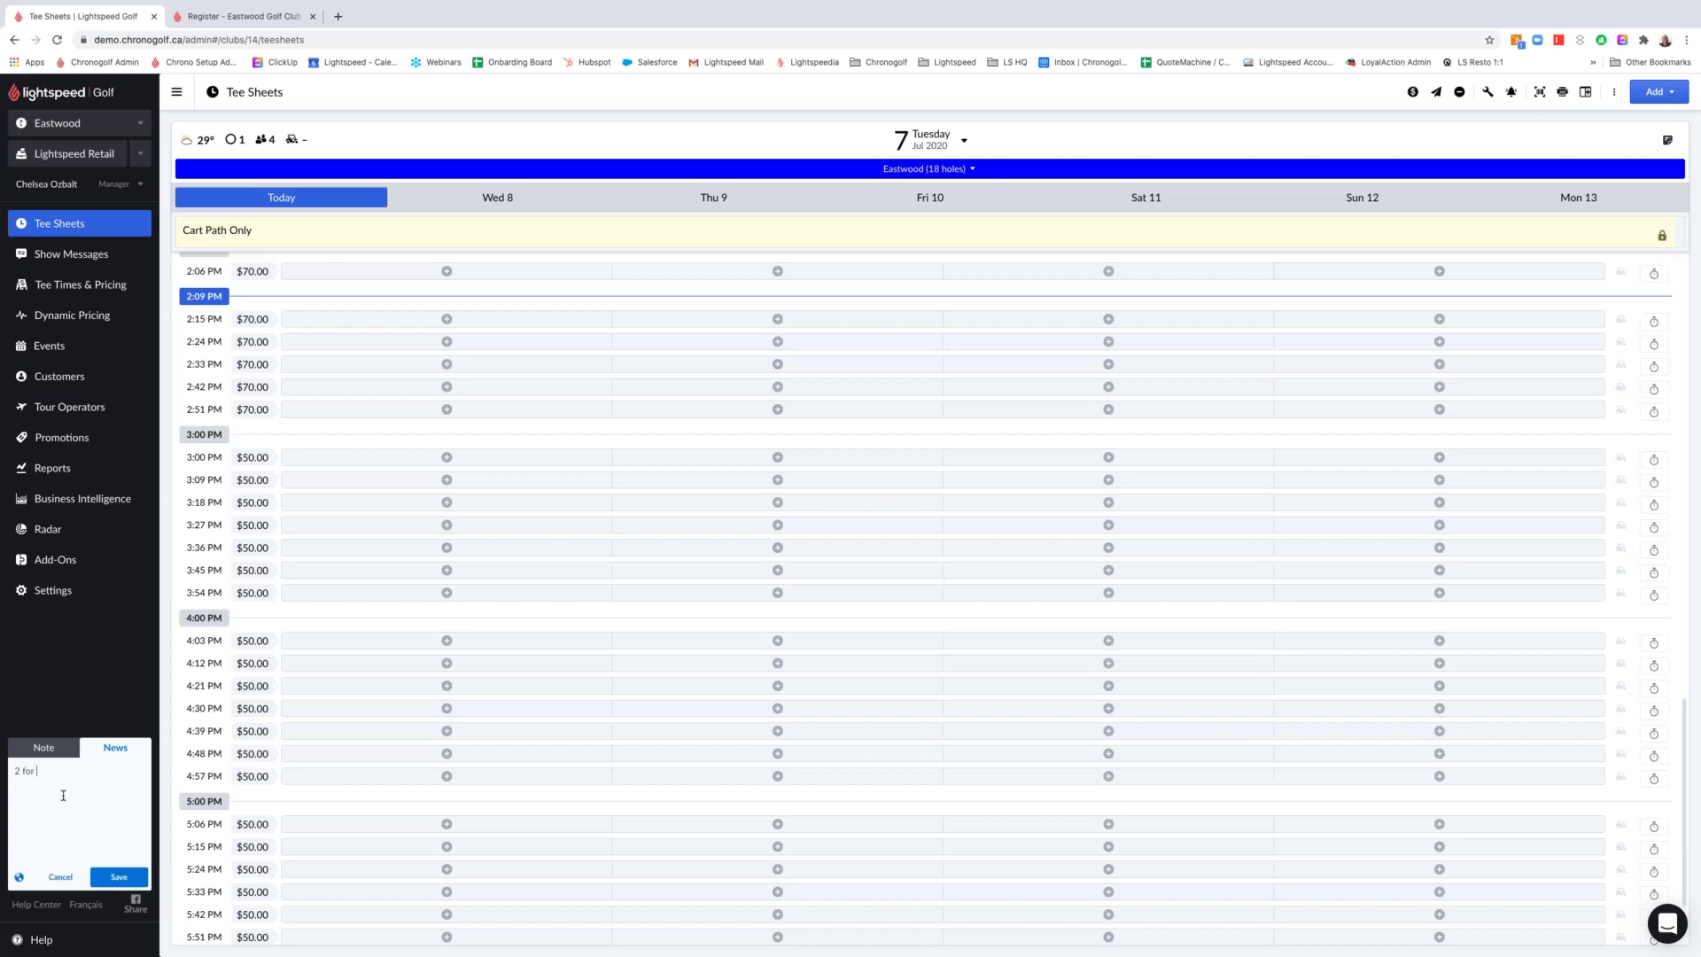
{"action": "type", "text": "1 lunch psecial"}
{"action": "key", "text": "BackSpace"}
{"action": "key", "text": "BackSpace"}
{"action": "key", "text": "BackSpace"}
{"action": "type", "text": "ecial after 2:00pm on Thursday July 8th"}
{"action": "key", "text": "BackSpace"}
{"action": "type", "text": "9"}
{"action": "left_click", "coordinate": [119, 876]}
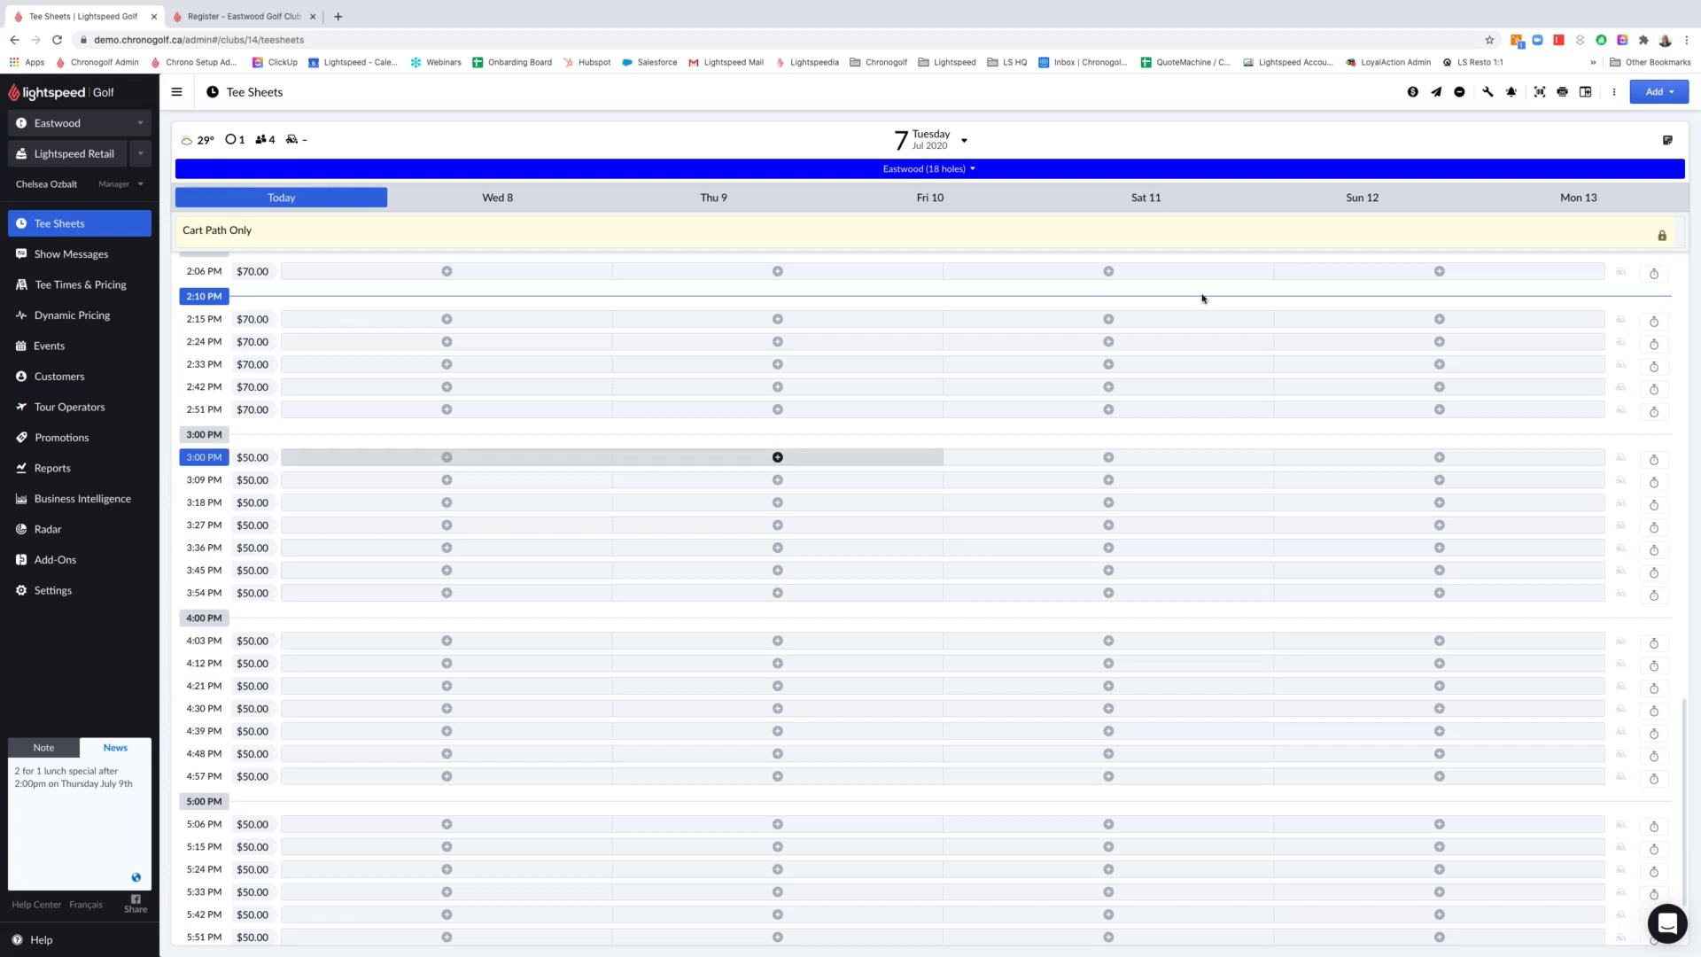
Save a public 'Cart Path Only' note alongside the private one on July 7's tee sheet
{"action": "left_click", "coordinate": [1662, 149]}
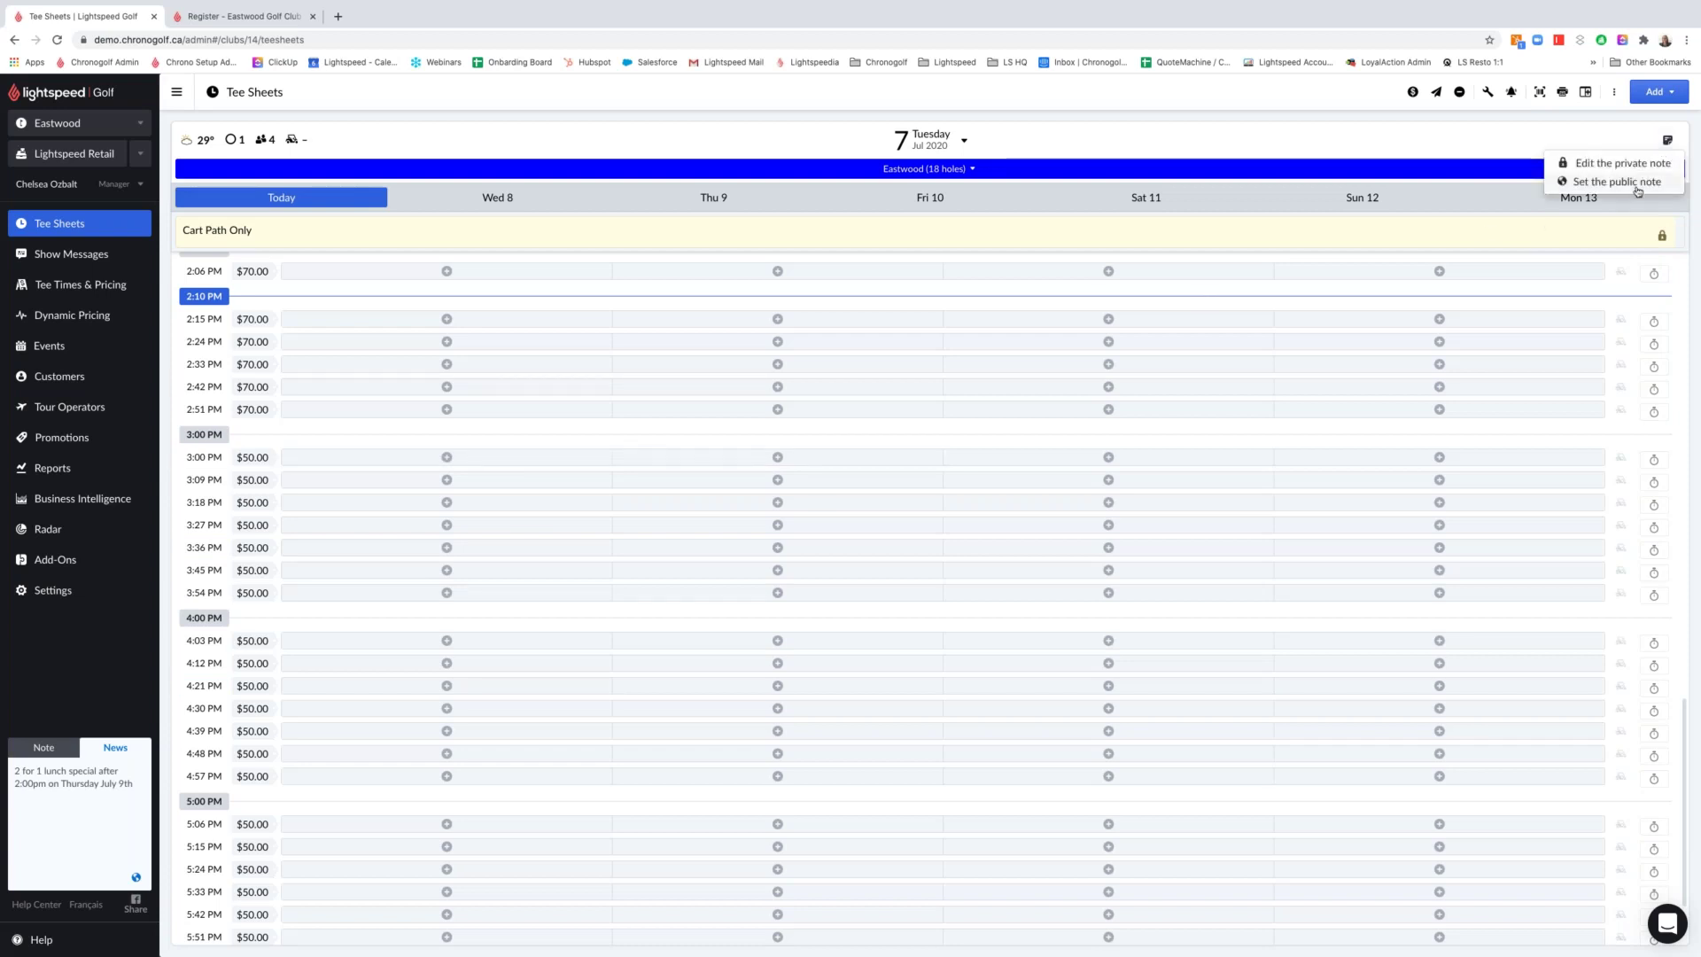
{"action": "left_click", "coordinate": [1620, 185]}
{"action": "left_click", "coordinate": [614, 488]}
{"action": "type", "text": "Cart Path OPnlu"}
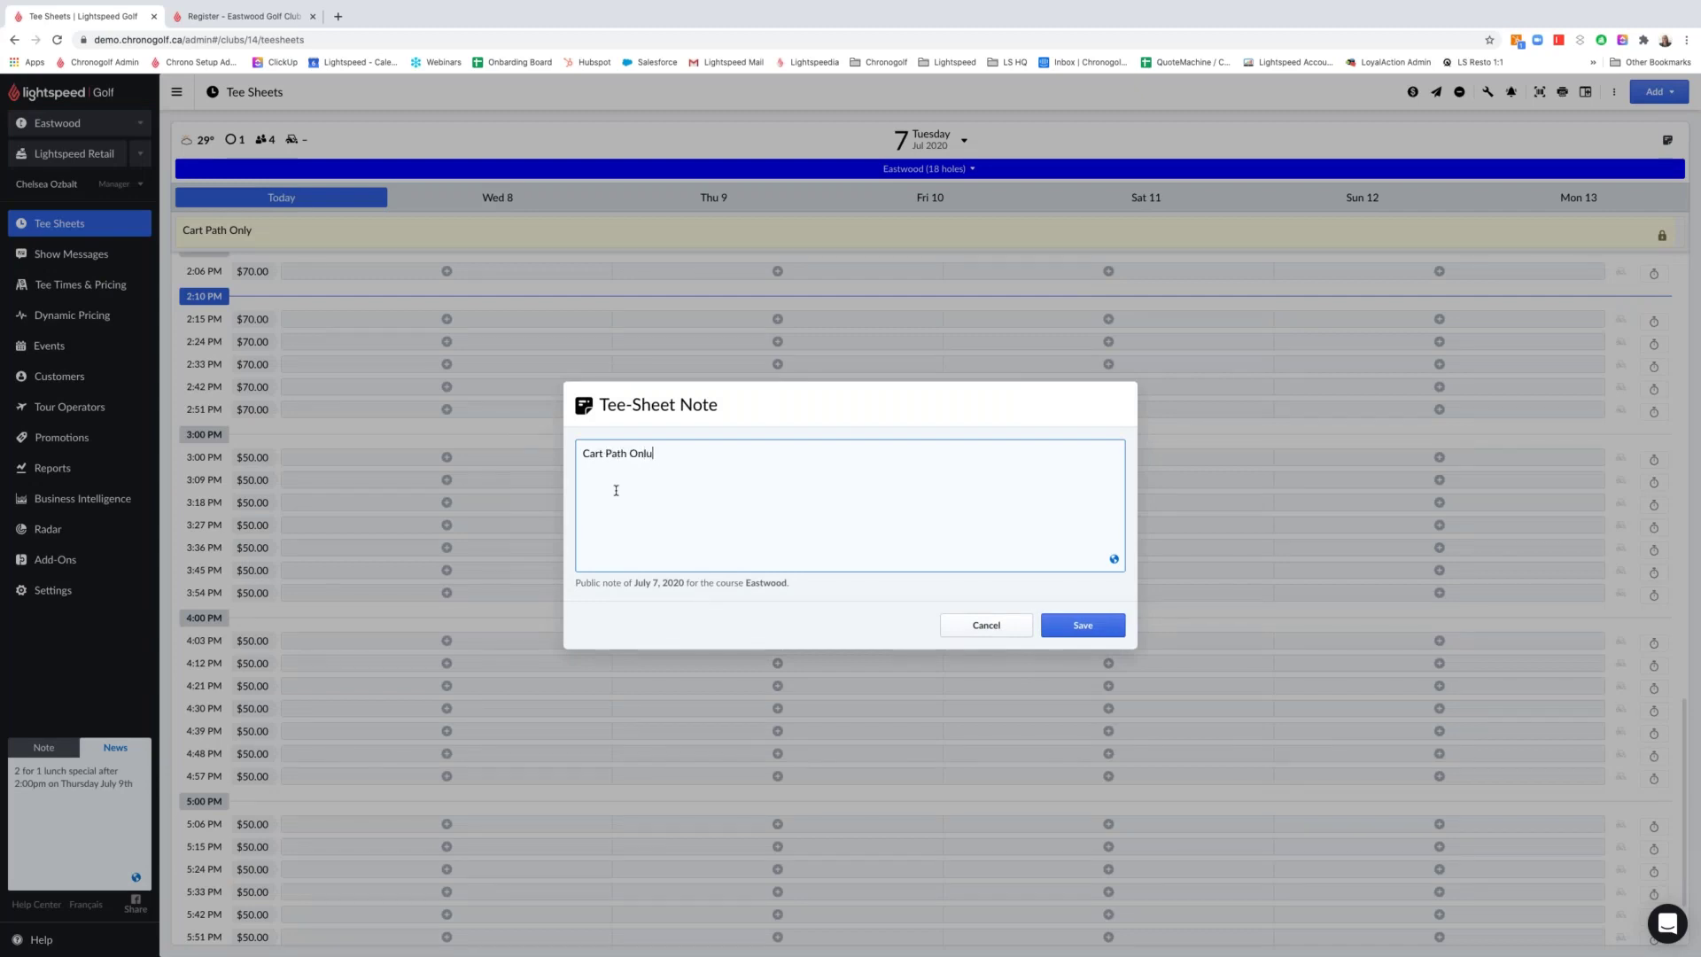
{"action": "key", "text": "BackSpace"}
{"action": "type", "text": "y"}
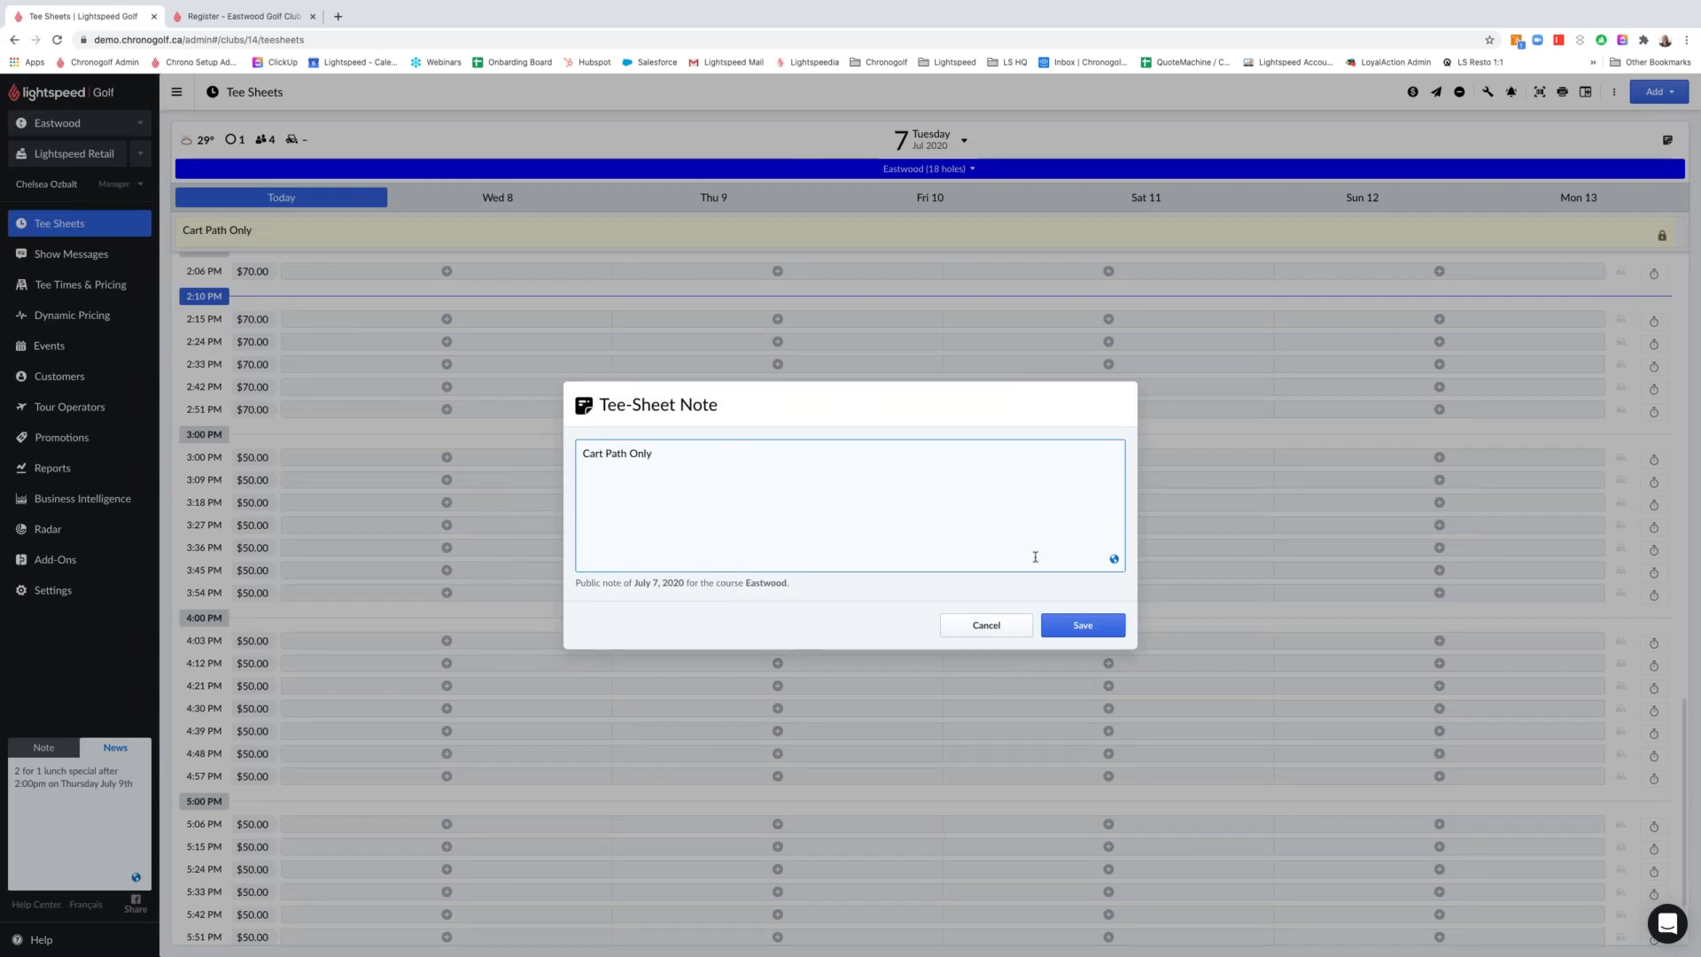
{"action": "left_click", "coordinate": [1083, 625]}
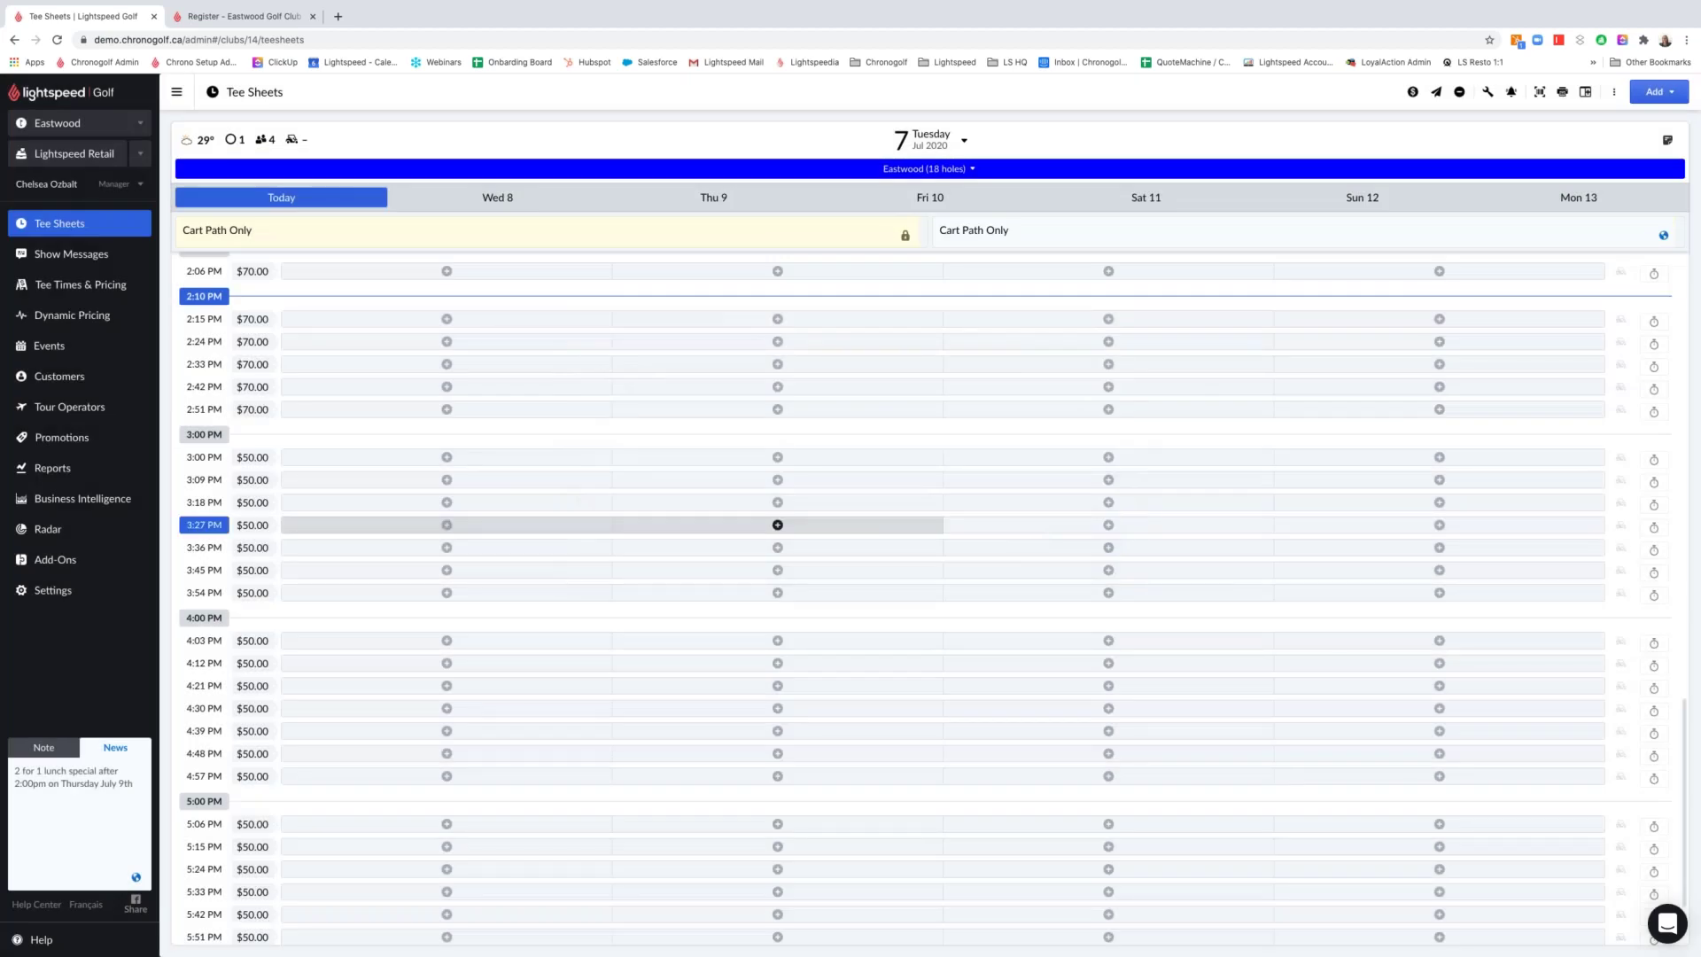
Show the staff reminder in the sidebar Note tab and open the Add menu's Tournament and Lottery choices
{"action": "scroll", "coordinate": [742, 521], "scroll_direction": "up", "scroll_amount": 3}
{"action": "scroll", "coordinate": [743, 517], "scroll_direction": "up", "scroll_amount": 3}
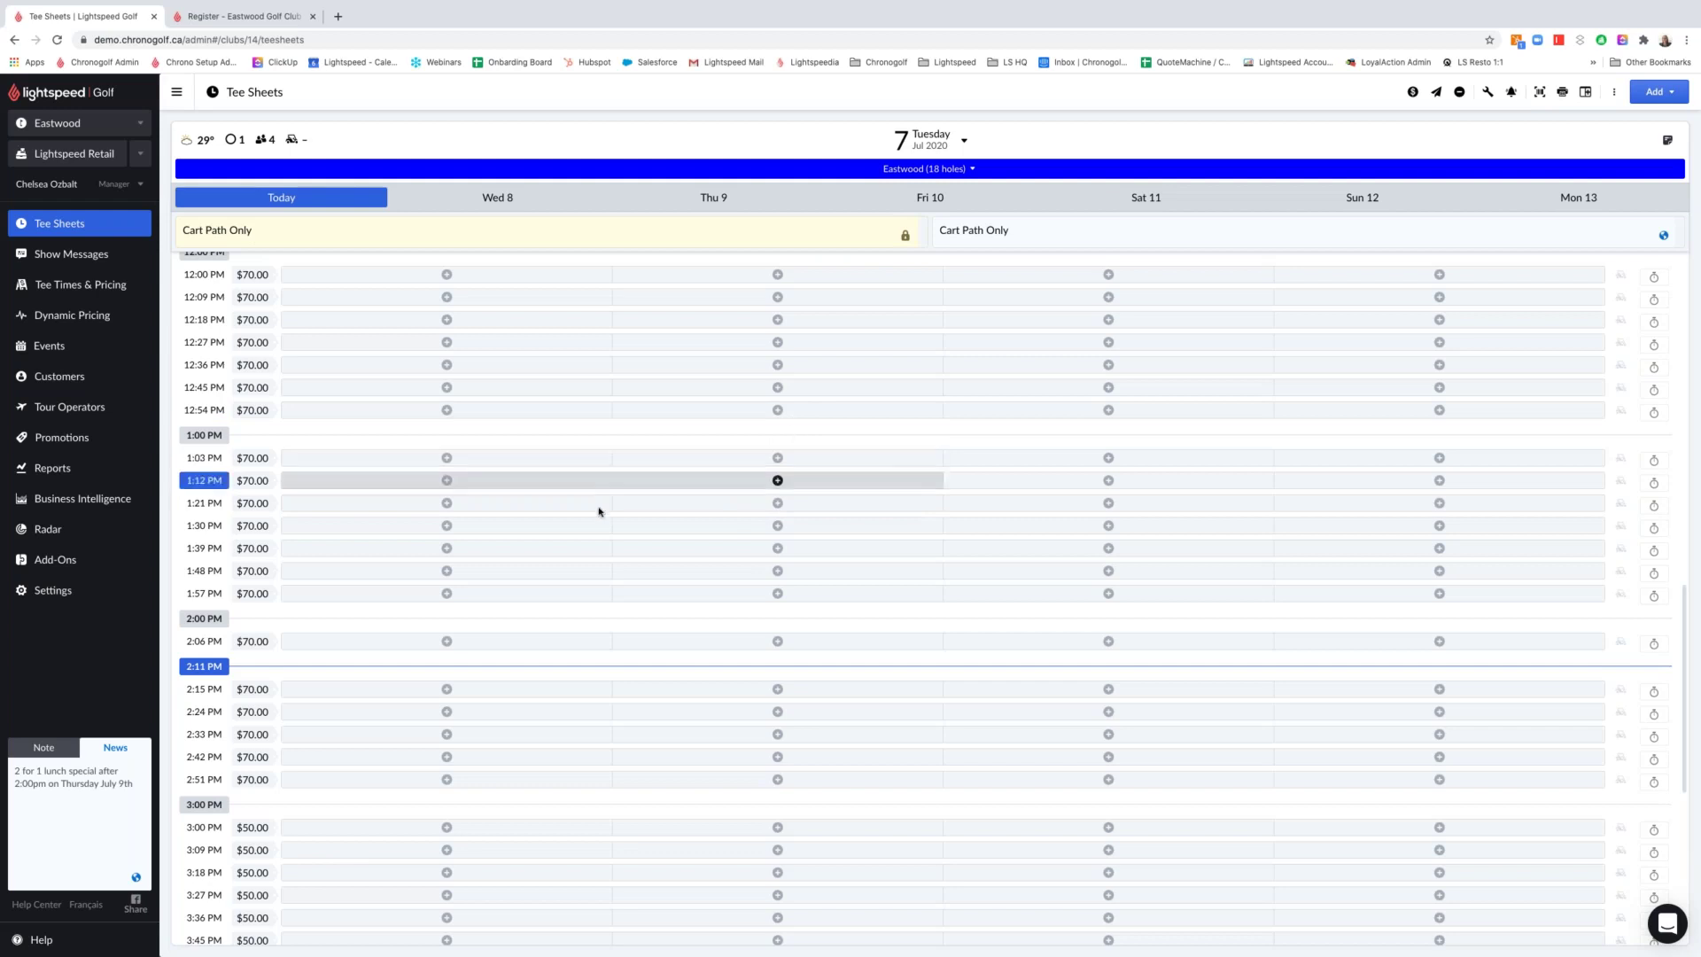
{"action": "left_click", "coordinate": [45, 749]}
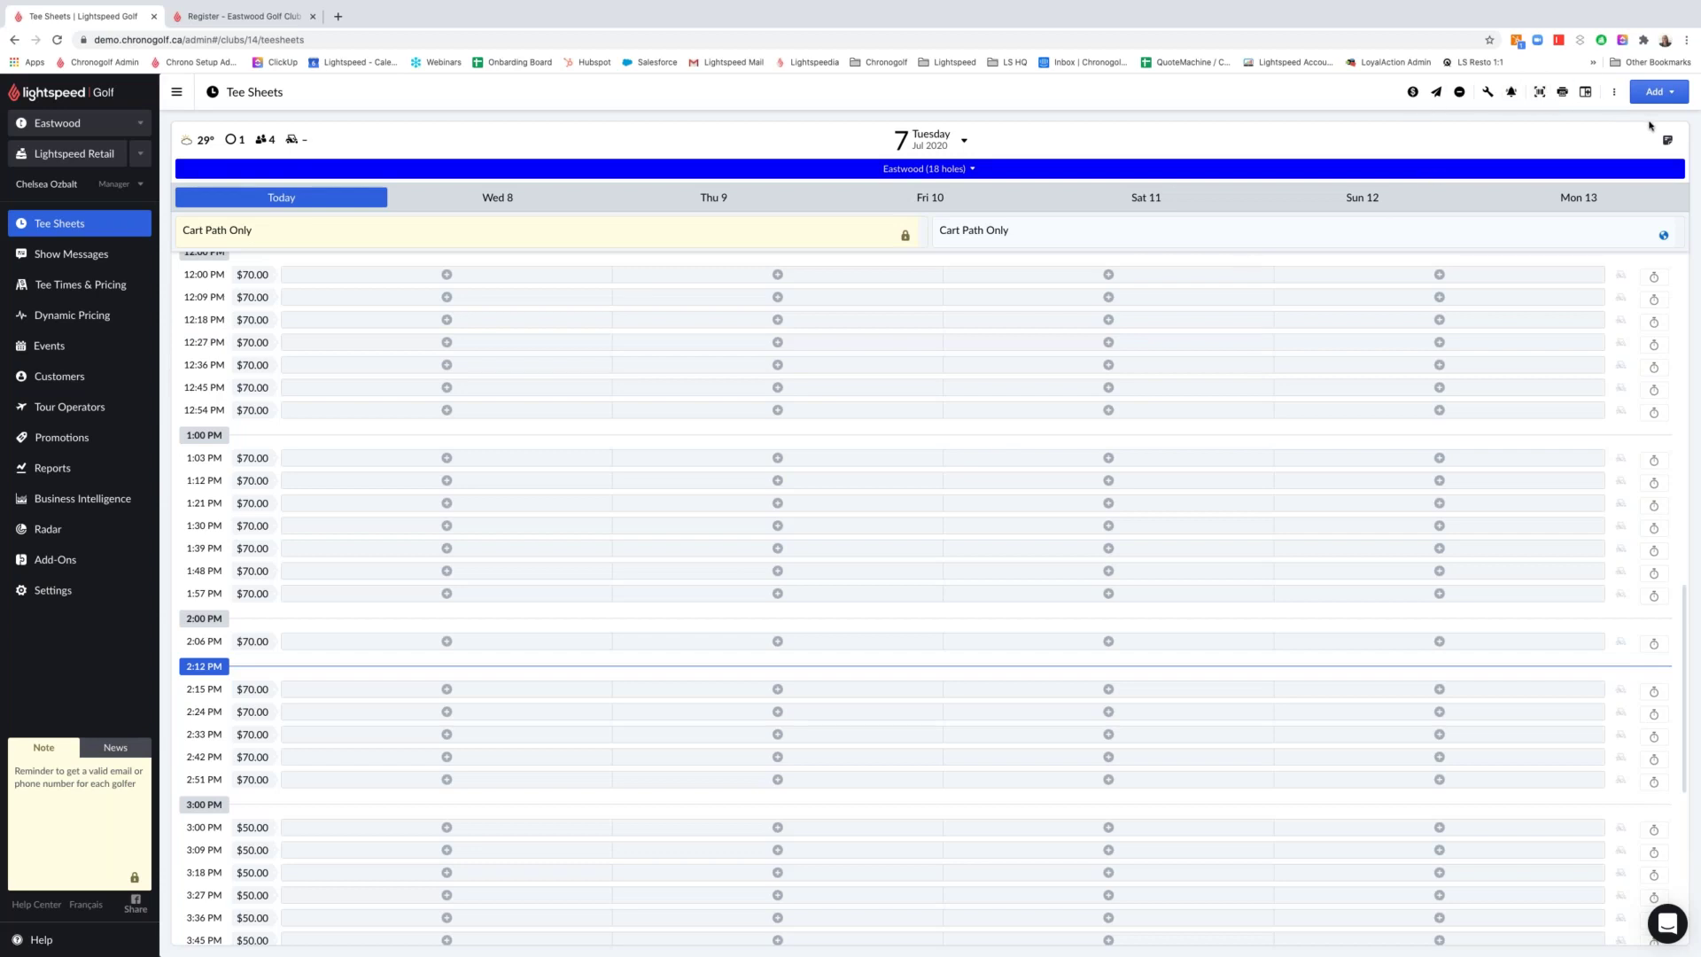
{"action": "left_click", "coordinate": [1670, 94]}
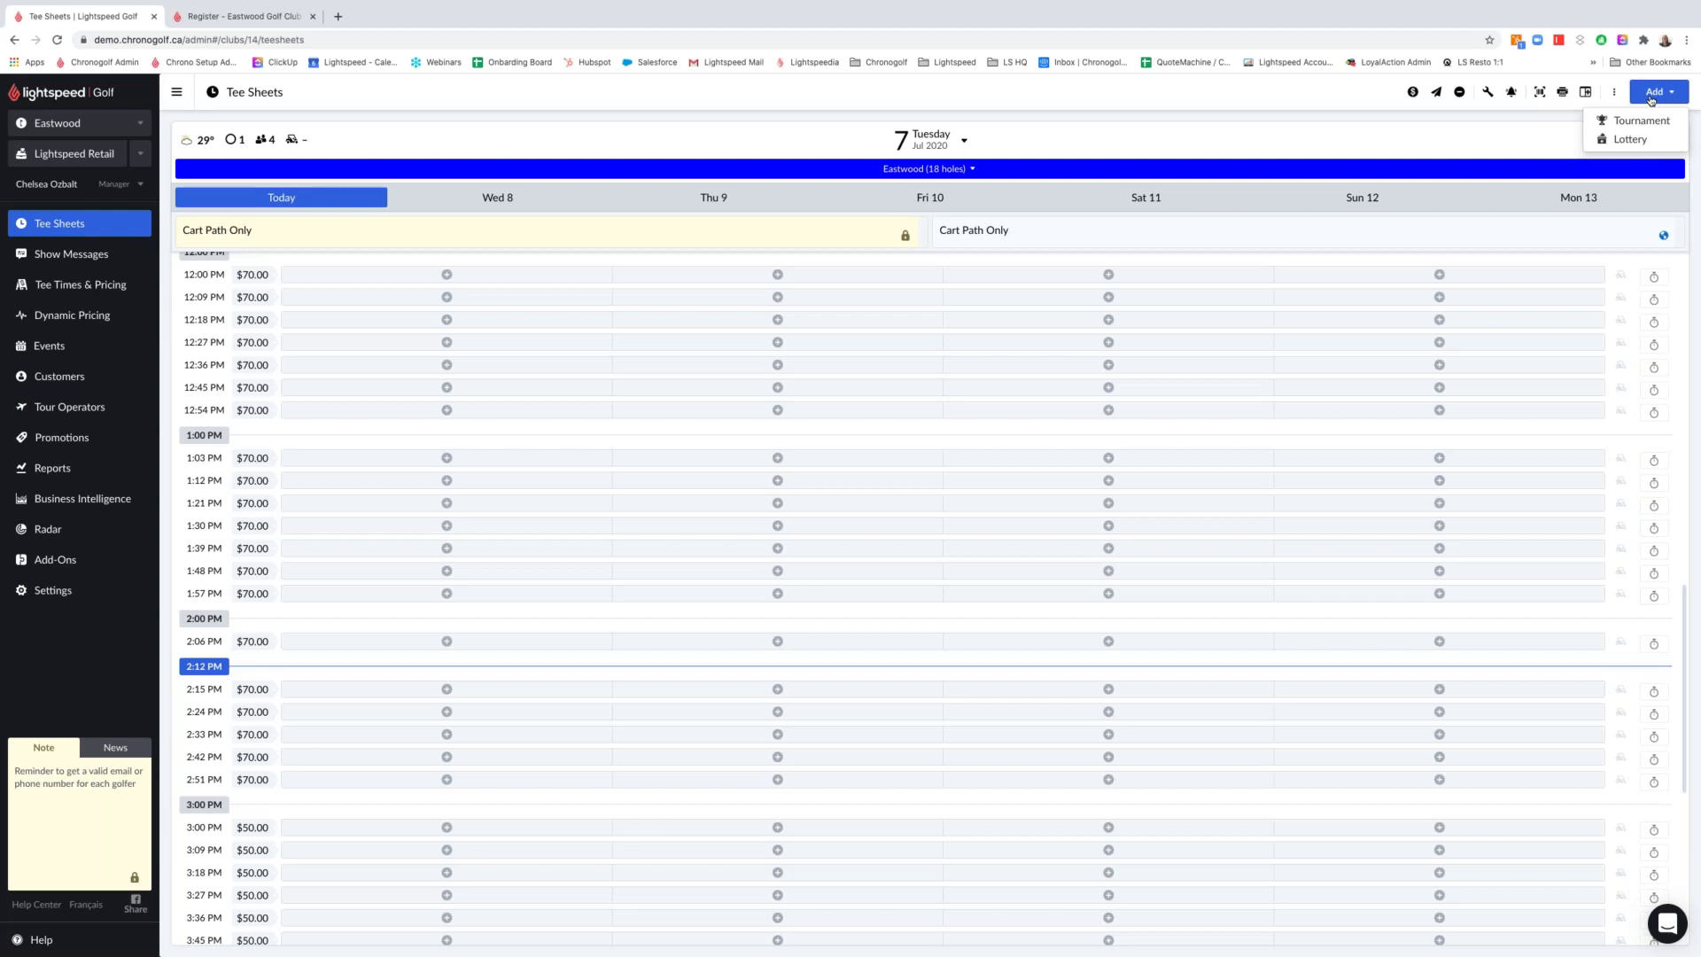
Close the Tournament and Lottery choices and open the TV Mode and Smart Dates menu
{"action": "left_click", "coordinate": [1651, 95]}
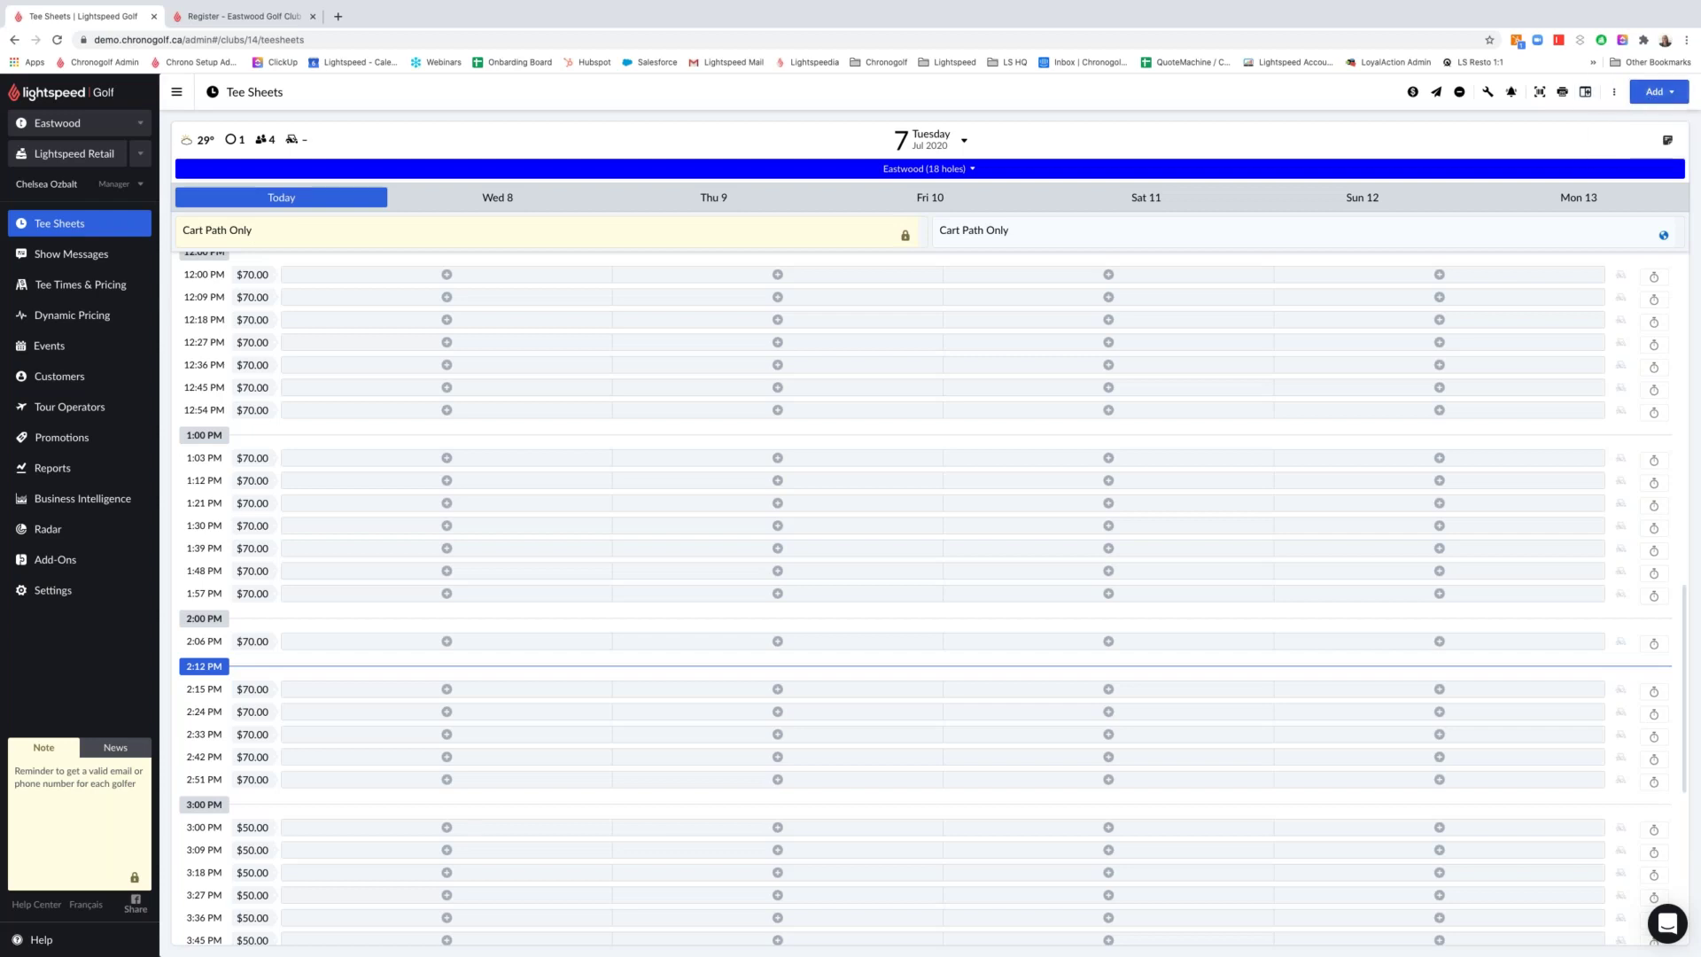
{"action": "left_click", "coordinate": [1618, 95]}
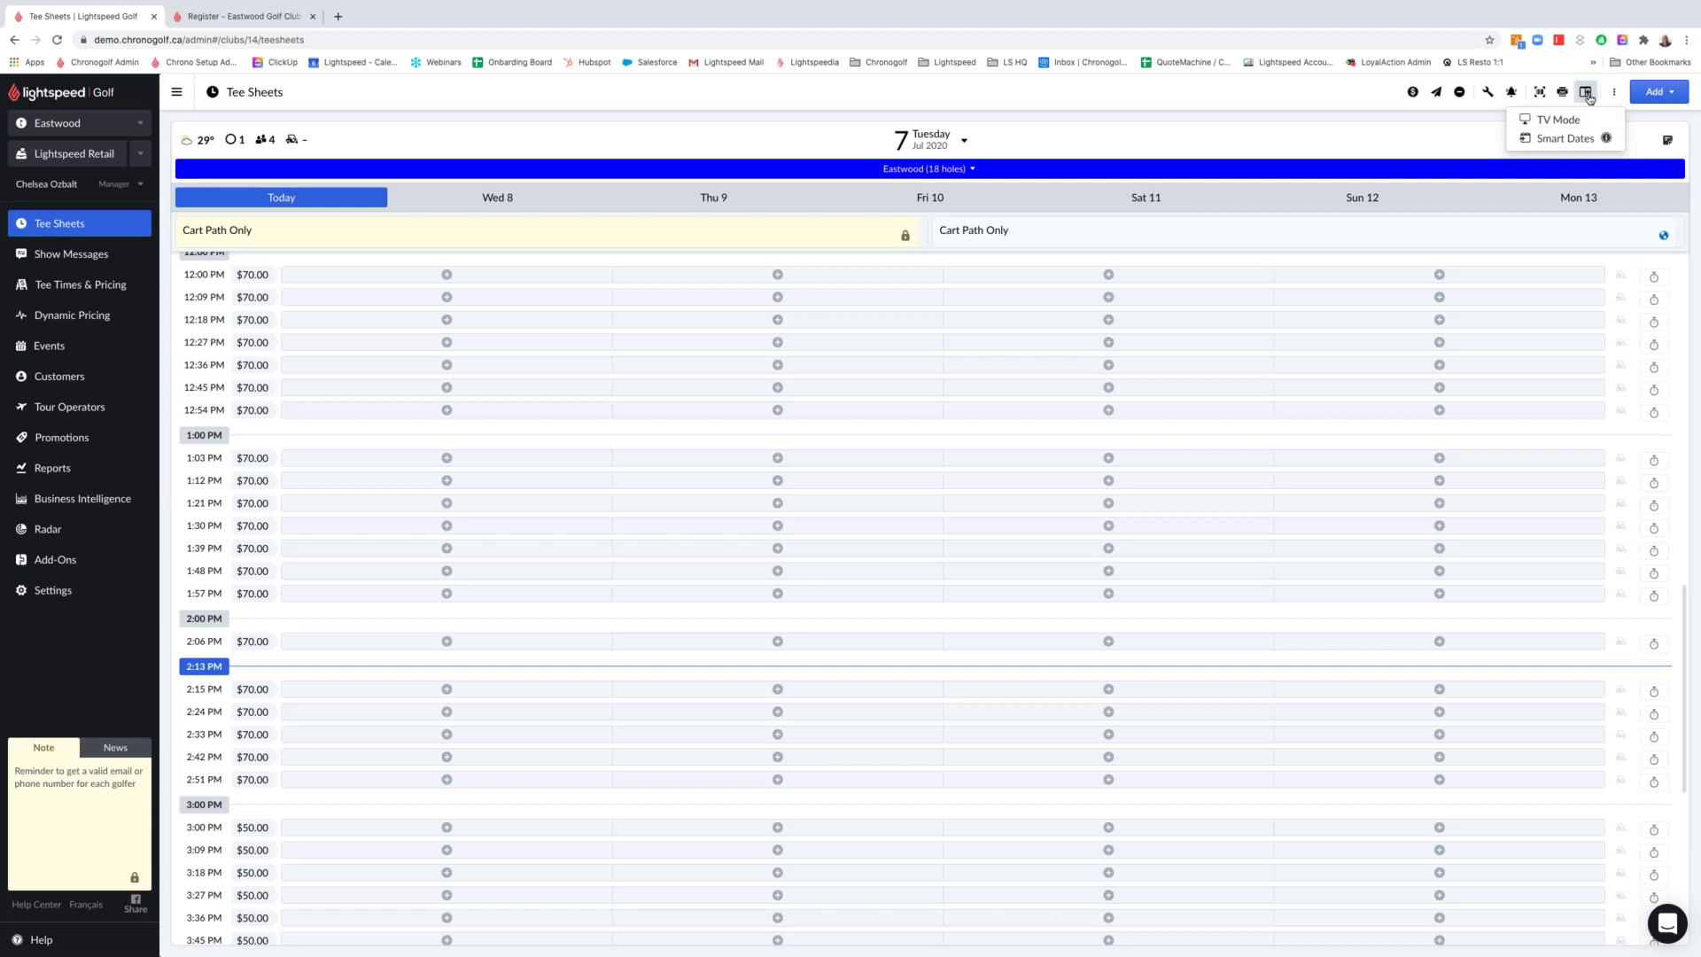
Add a second tee sheet set to Friday, July 10, then add third and fourth sheets
{"action": "left_click", "coordinate": [1588, 95]}
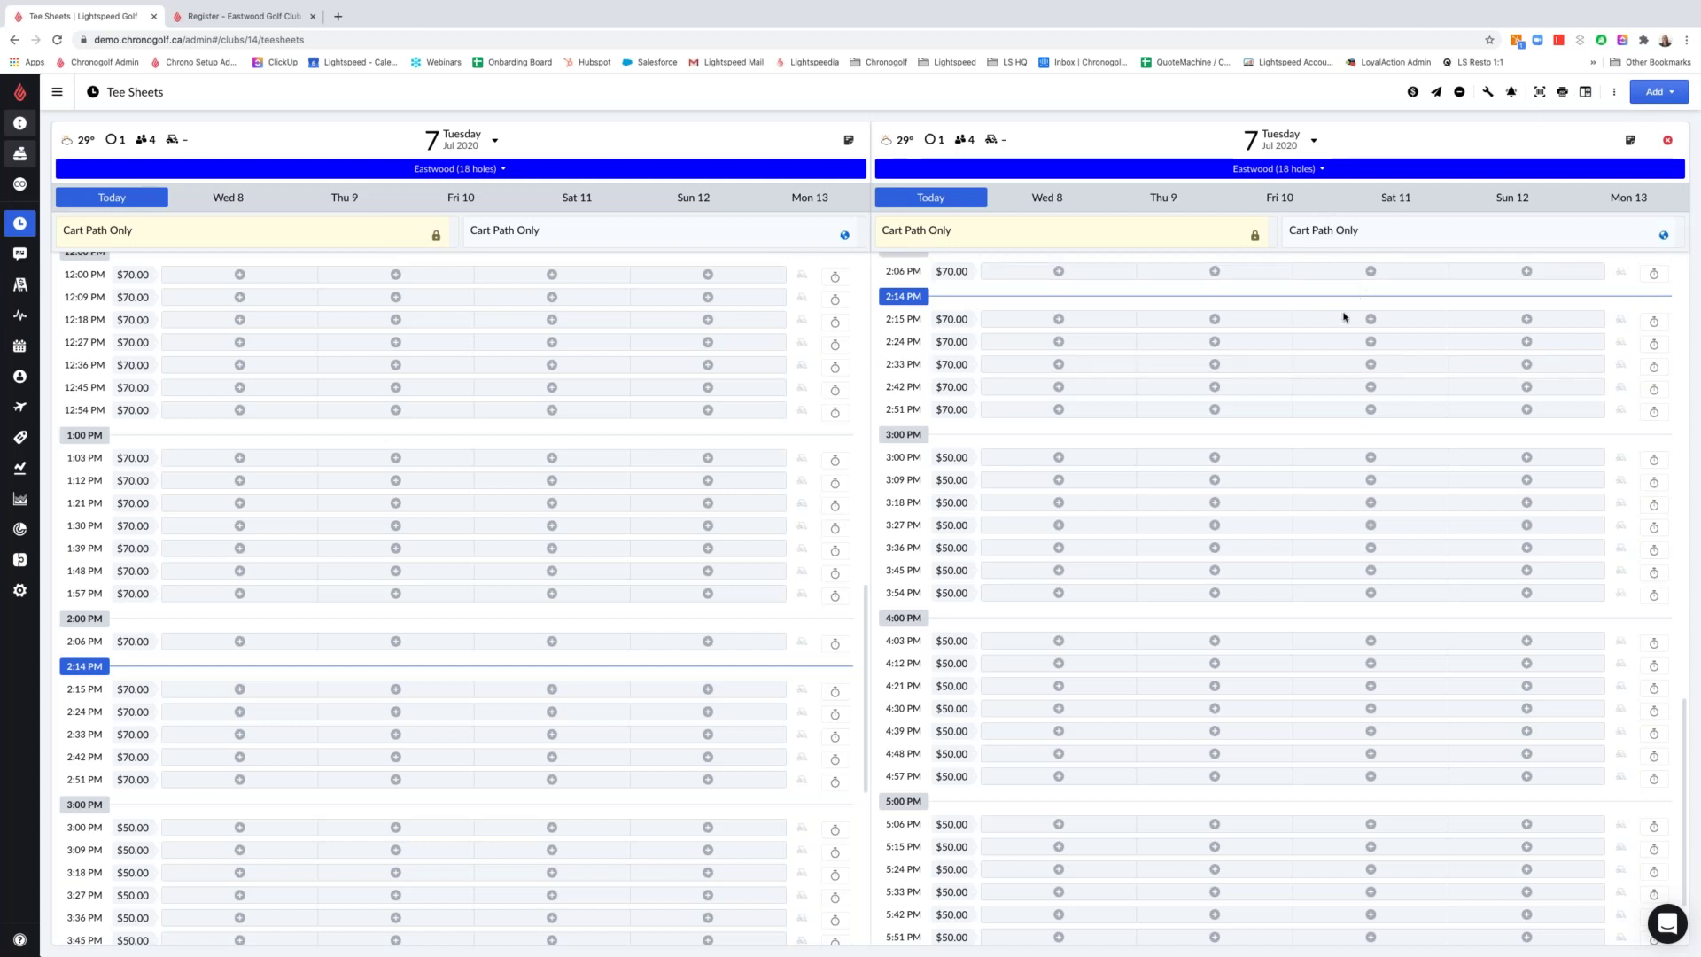
{"action": "left_click", "coordinate": [1288, 202]}
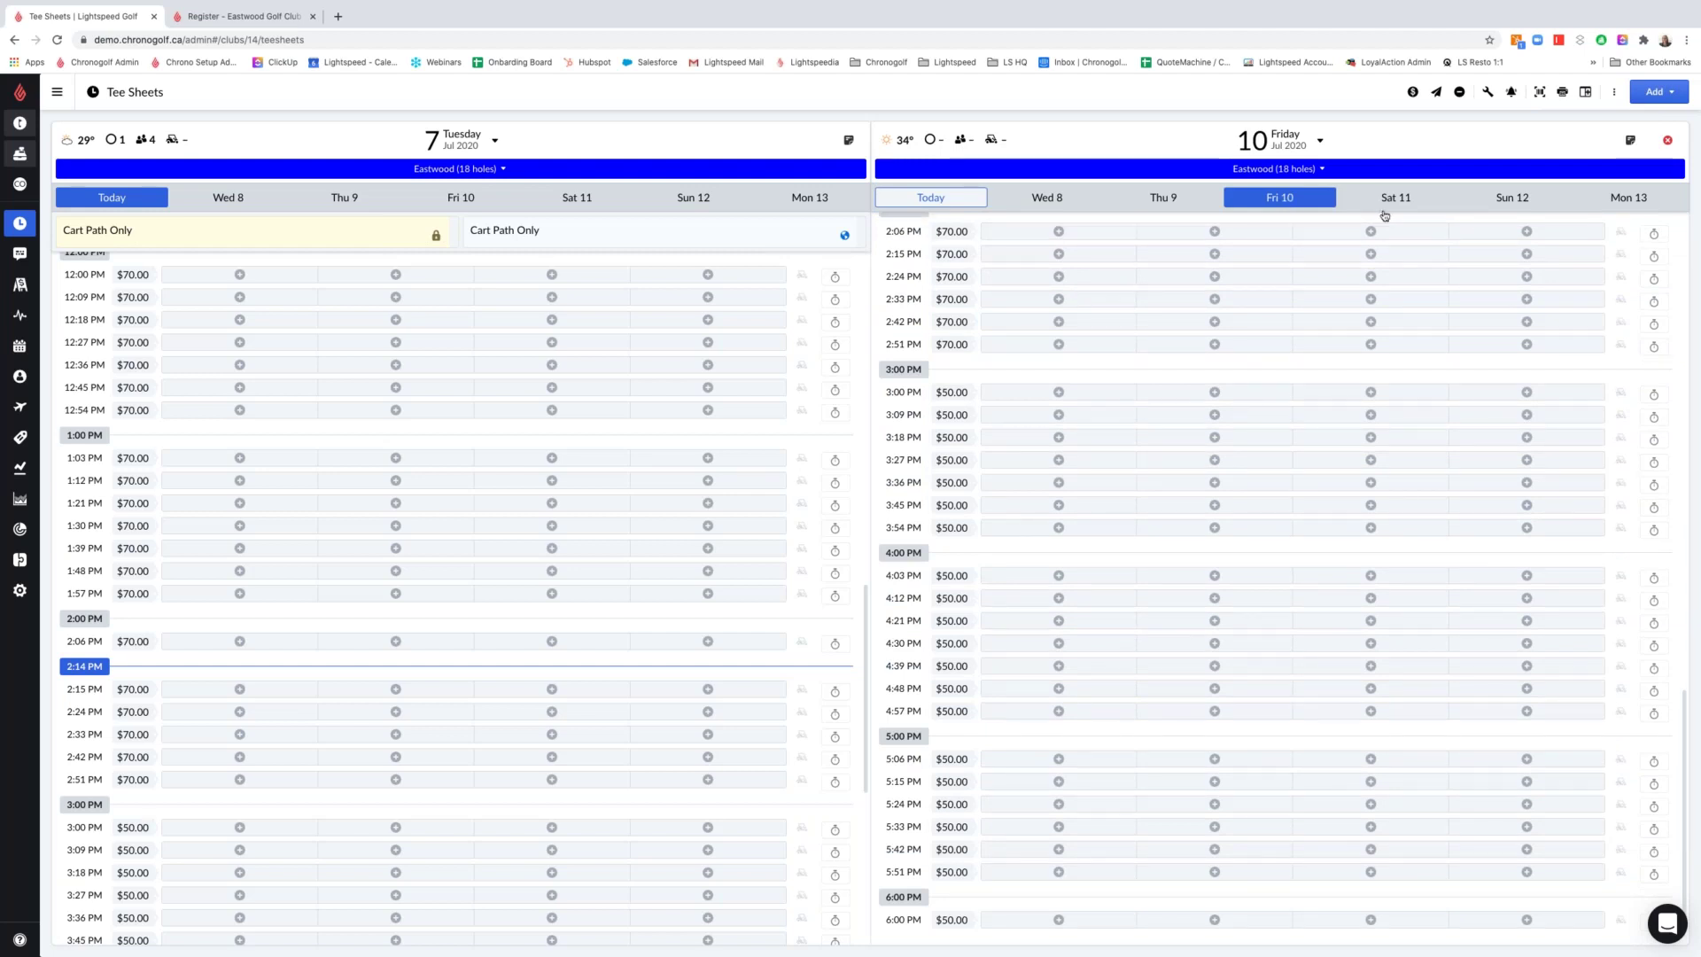
{"action": "left_click", "coordinate": [1586, 92]}
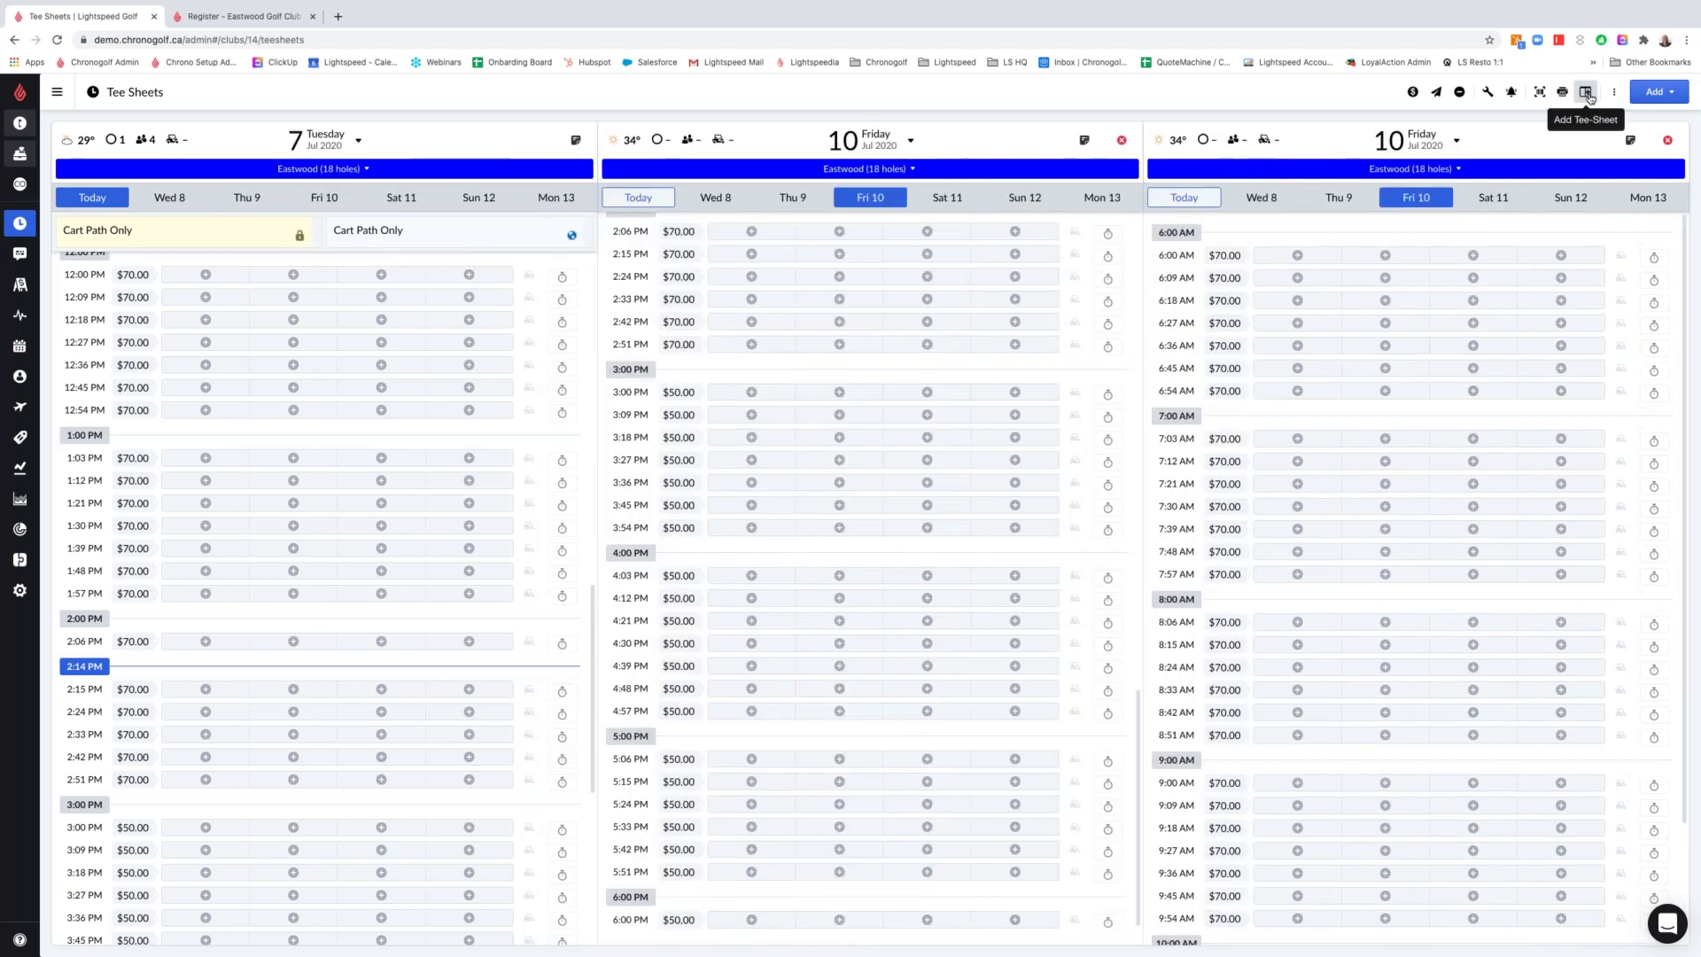
{"action": "left_click", "coordinate": [1588, 93]}
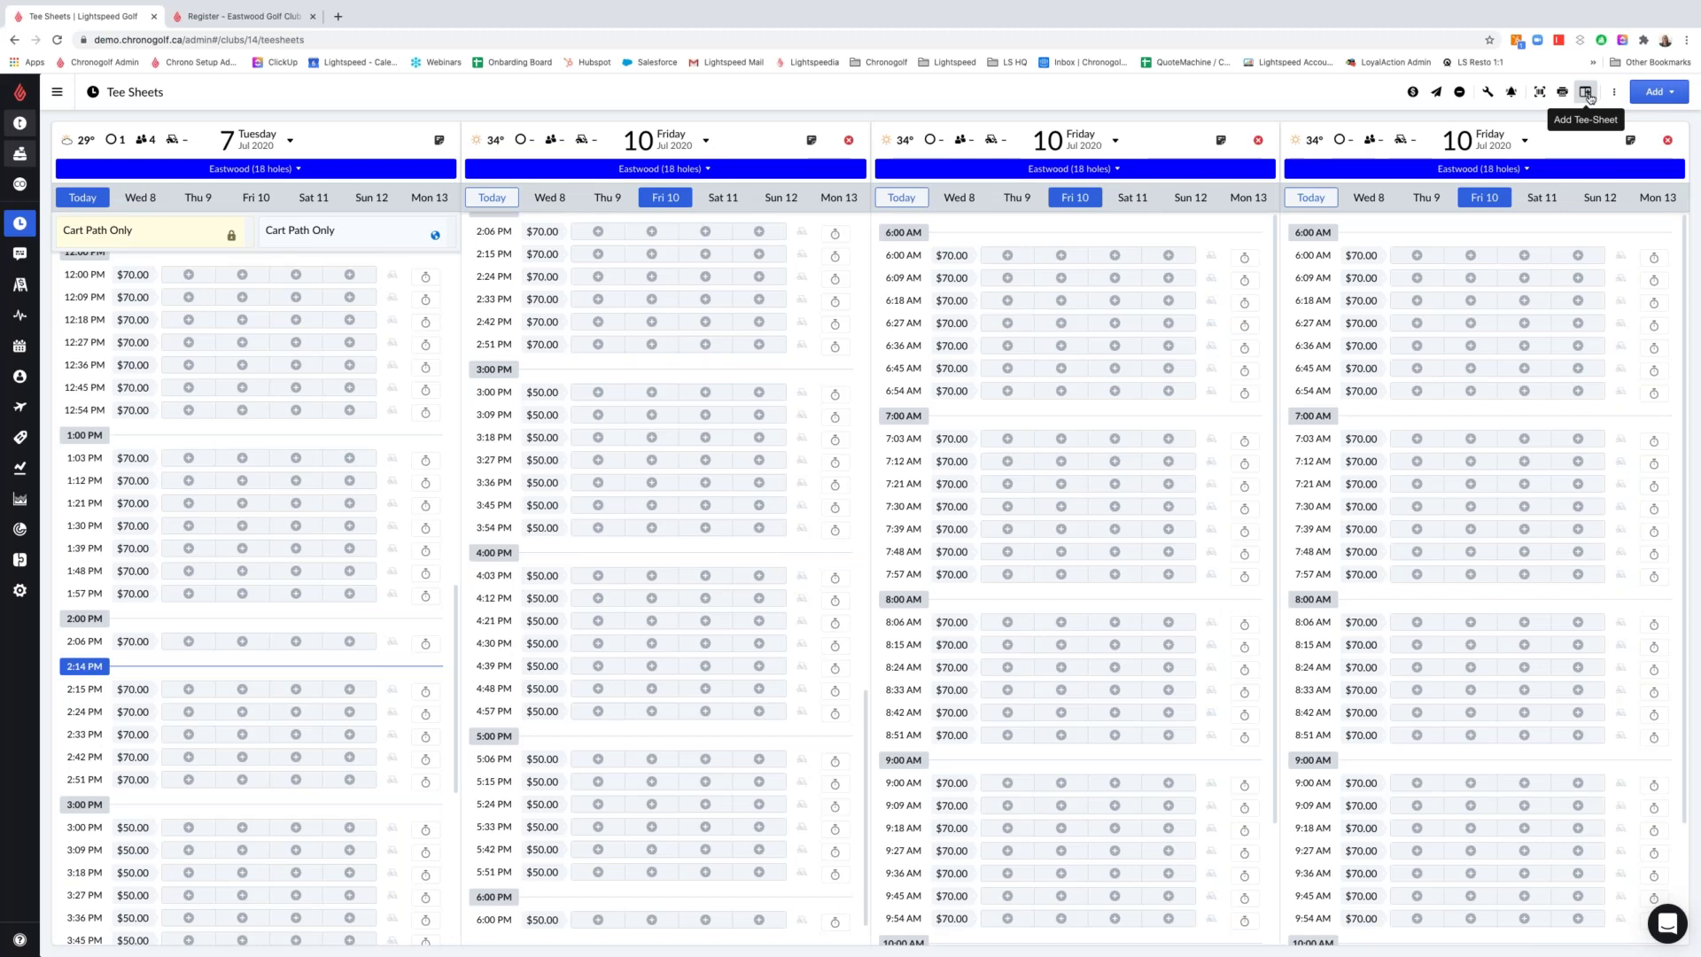
Close the third and fourth tee sheets, keeping Tuesday Jul 7 and Friday Jul 10 side by side
{"action": "left_click", "coordinate": [1669, 142]}
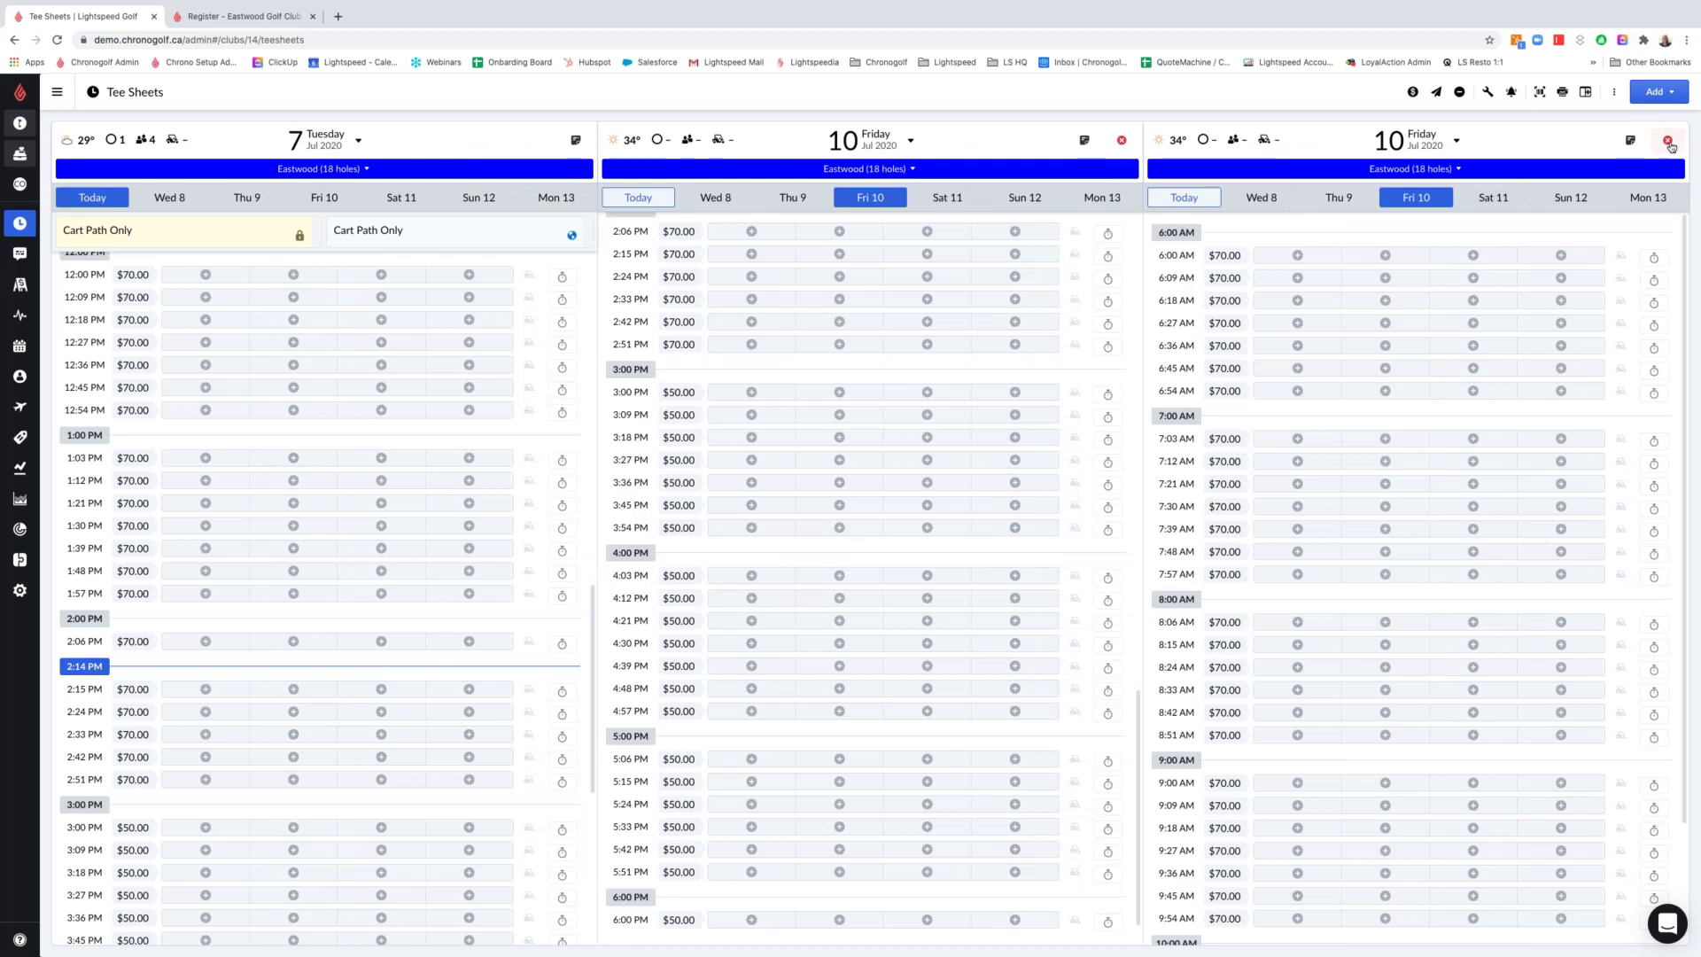
{"action": "left_click", "coordinate": [1668, 141]}
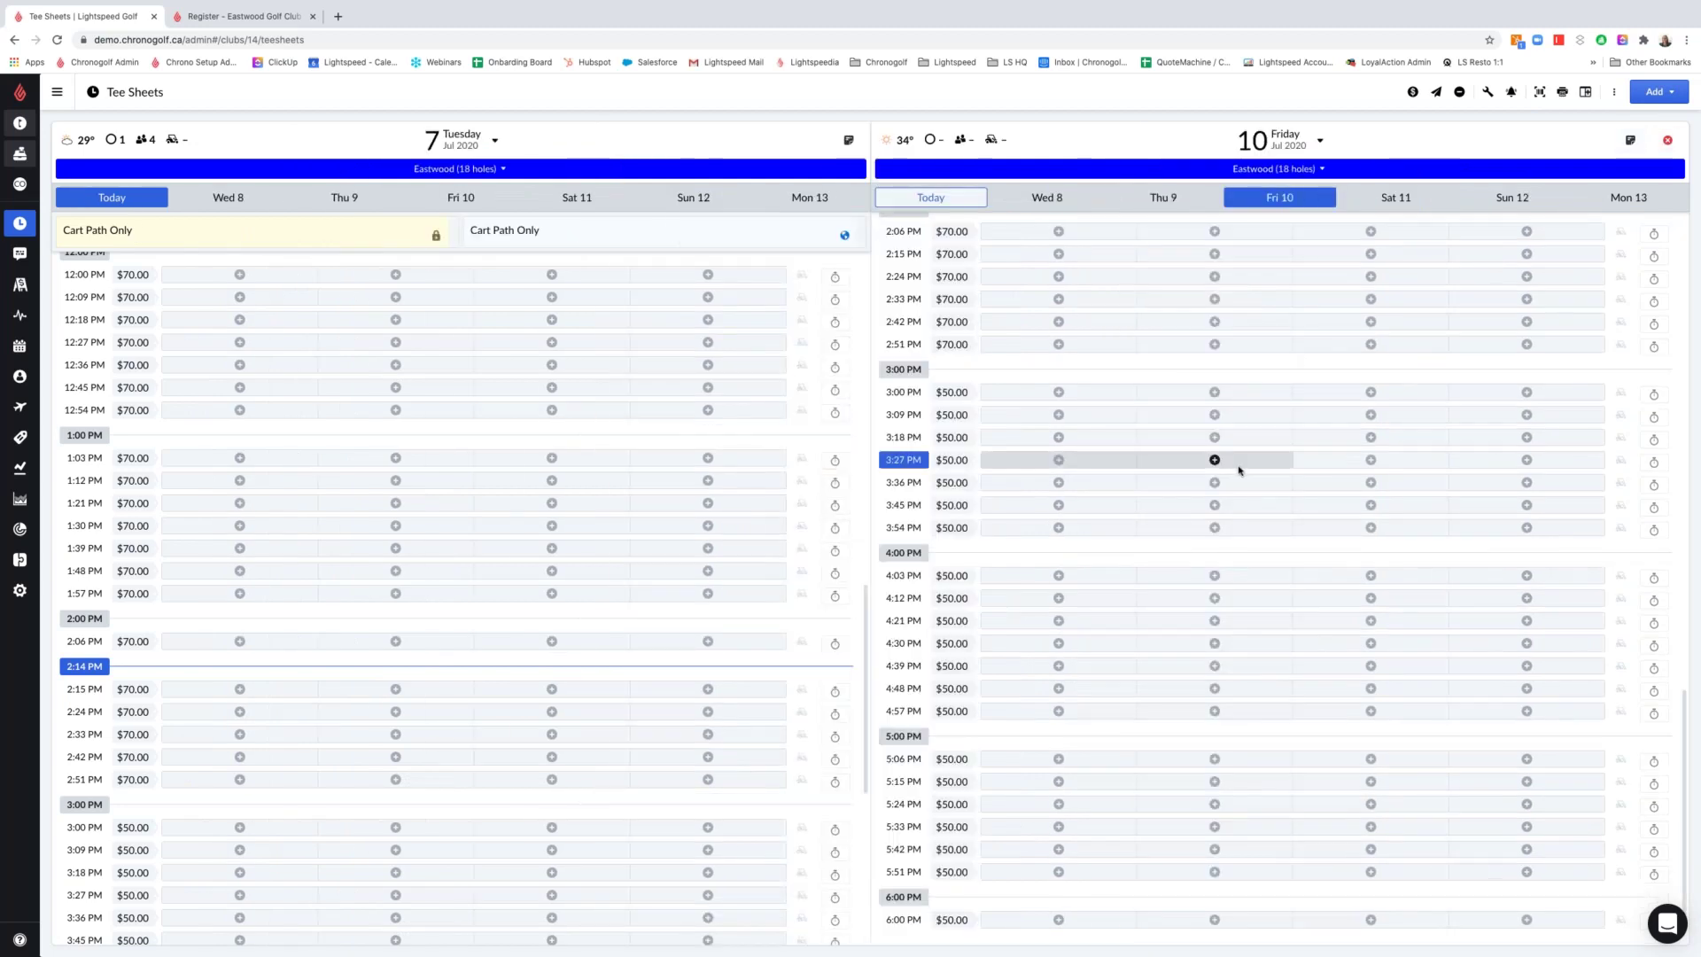
{"action": "left_click", "coordinate": [1613, 93]}
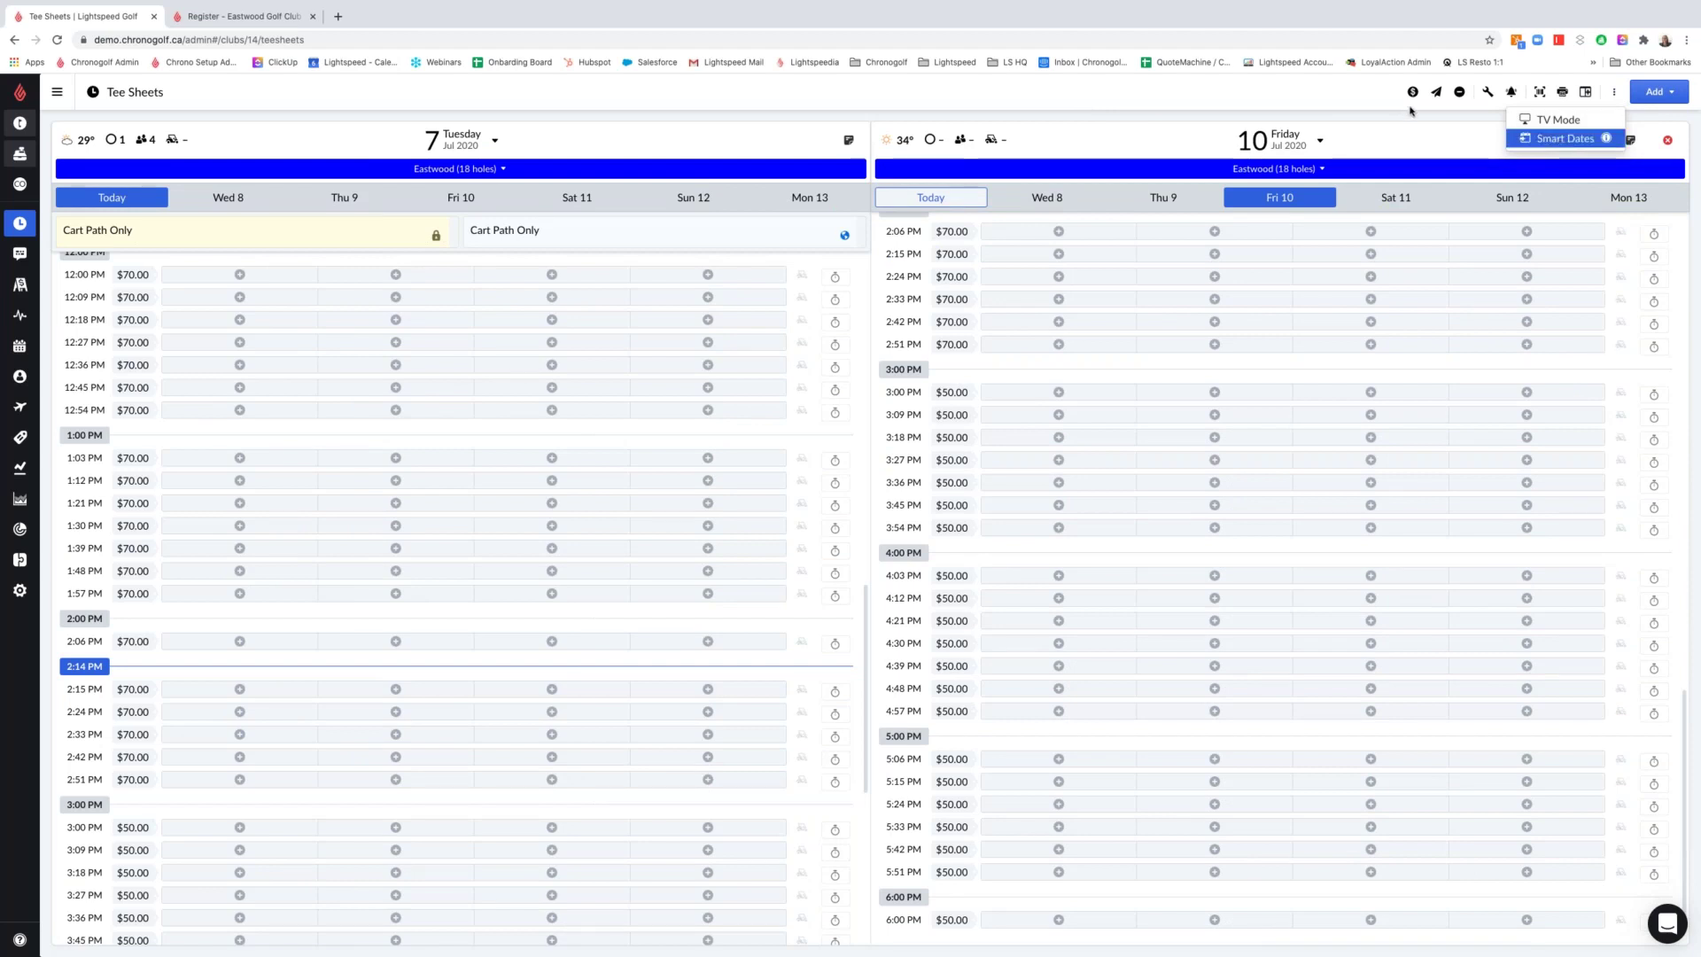
{"action": "left_click", "coordinate": [1414, 117]}
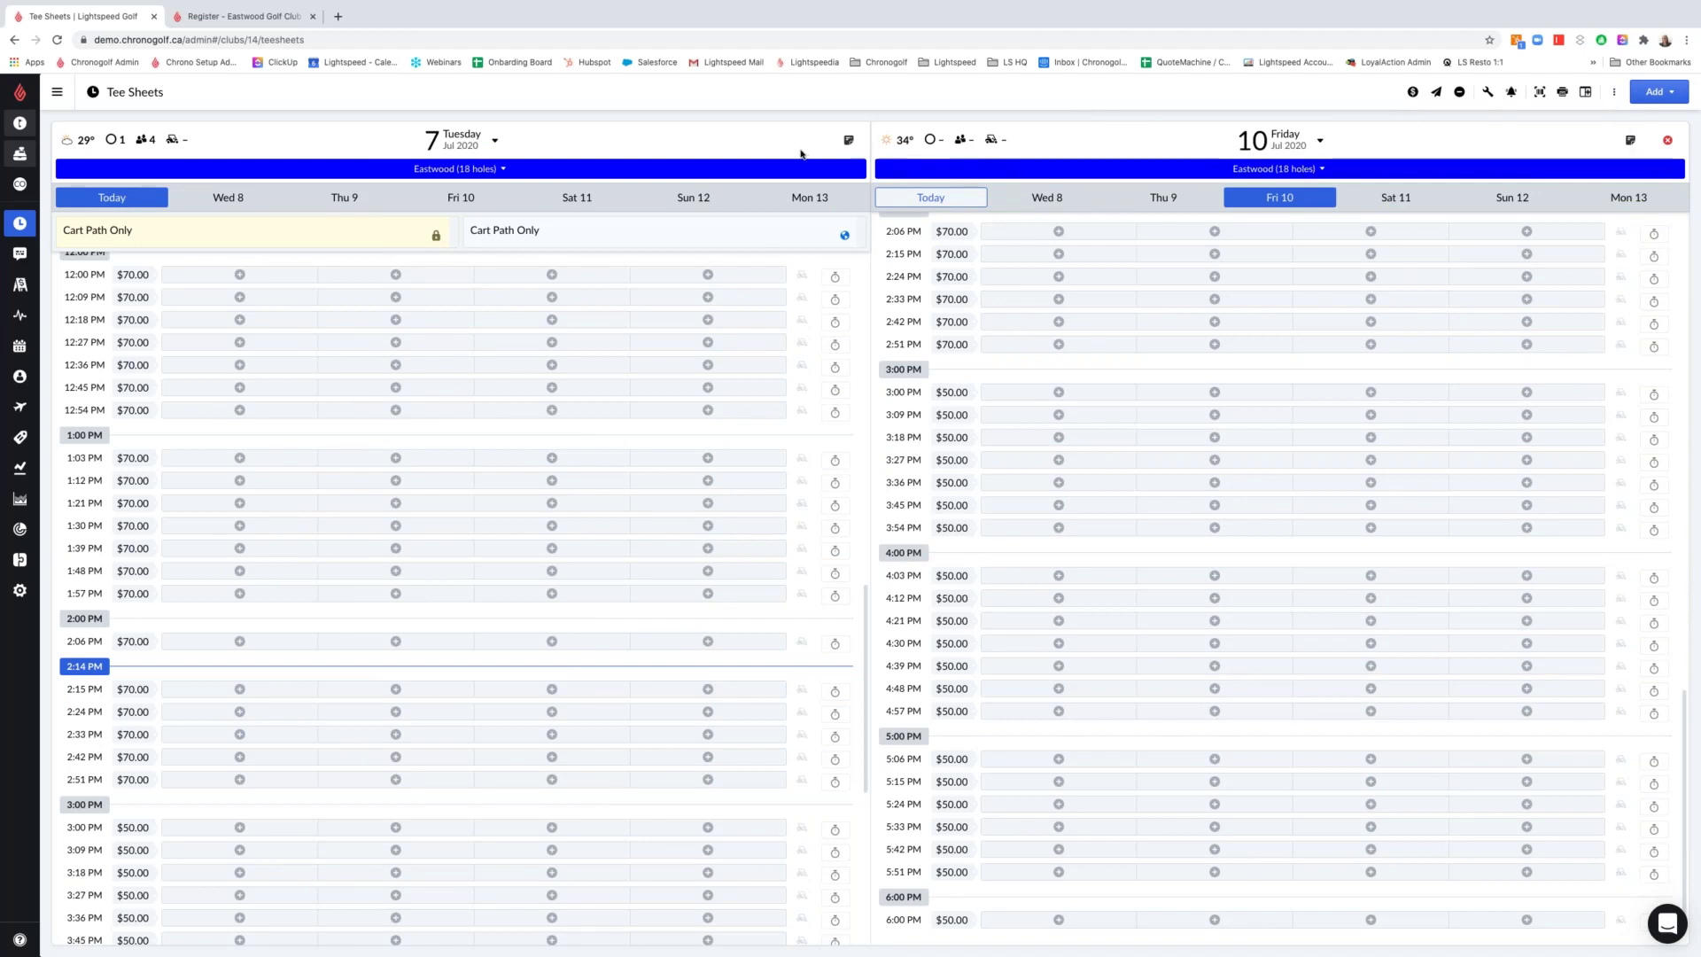
{"action": "left_click", "coordinate": [461, 146]}
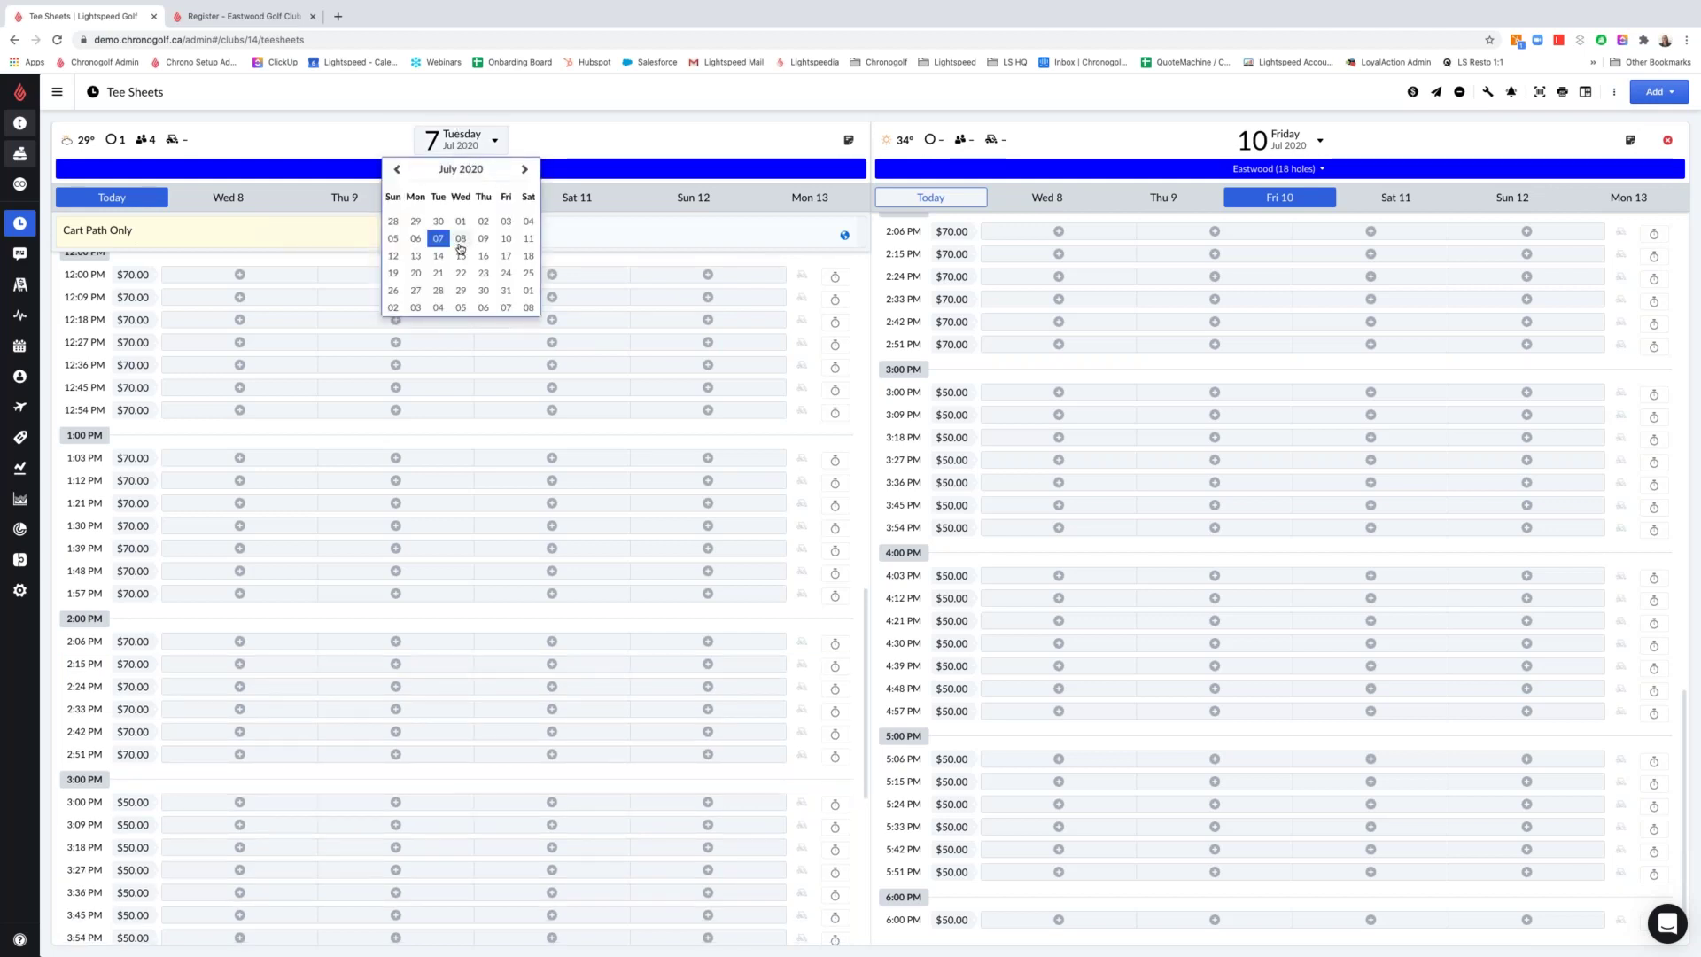
Try July 8 on the left sheet, return it to today, and set the right sheet to July 15
{"action": "left_click", "coordinate": [462, 240]}
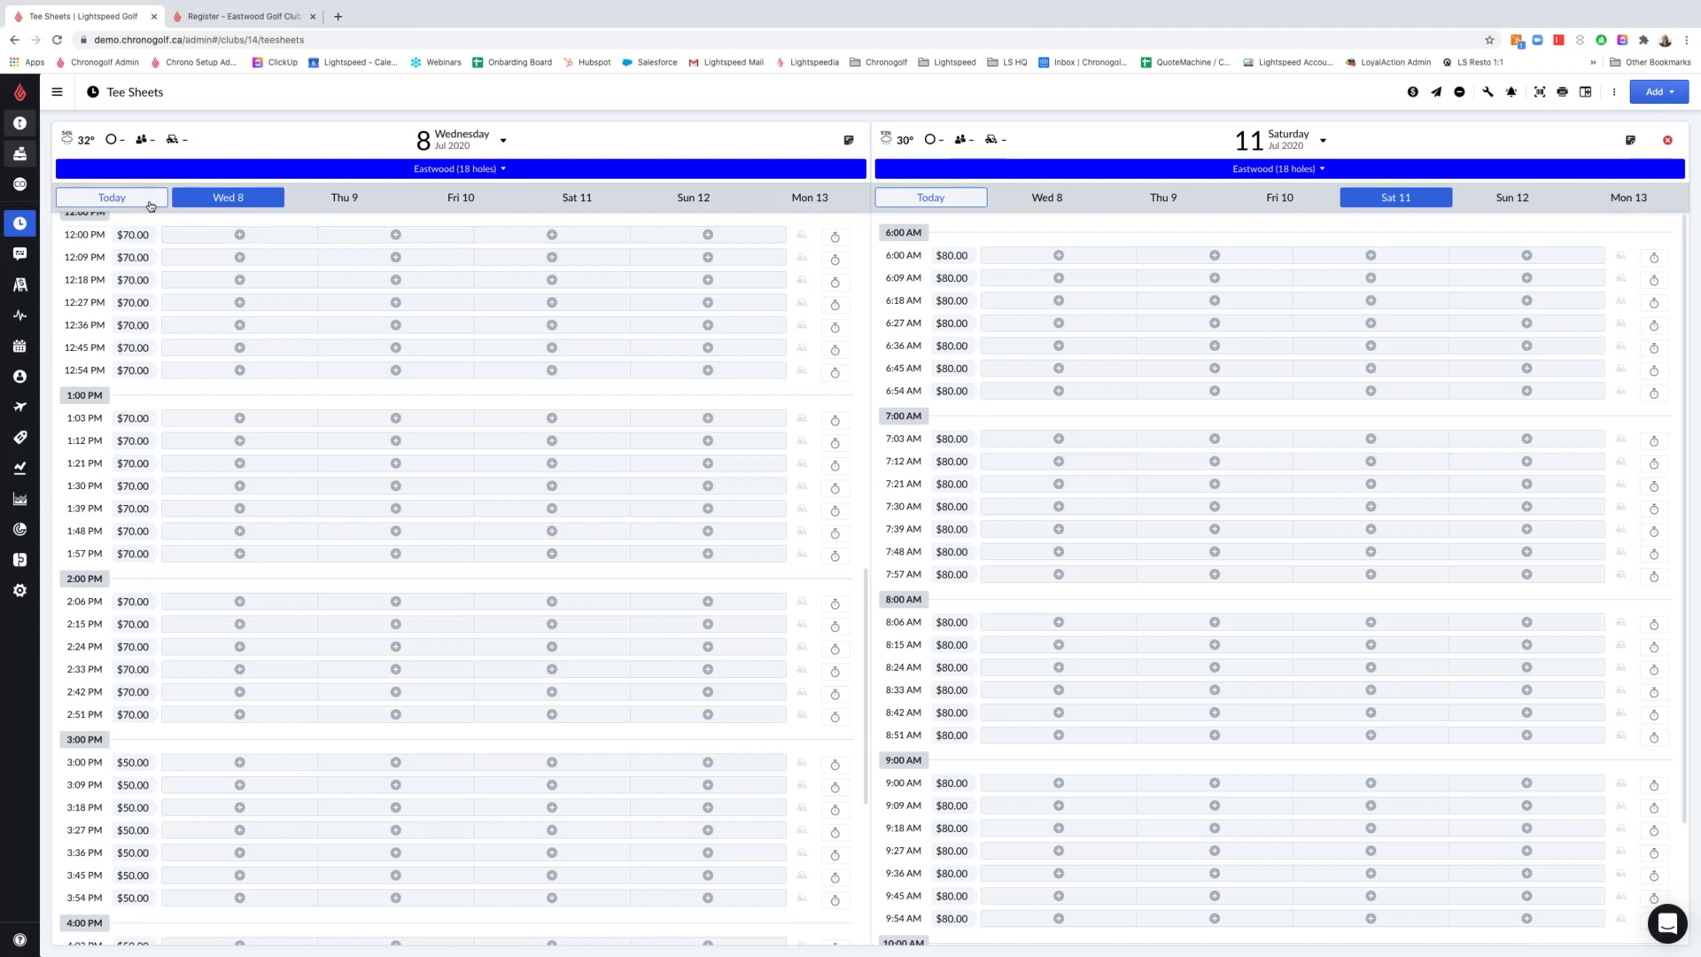
{"action": "left_click", "coordinate": [147, 204]}
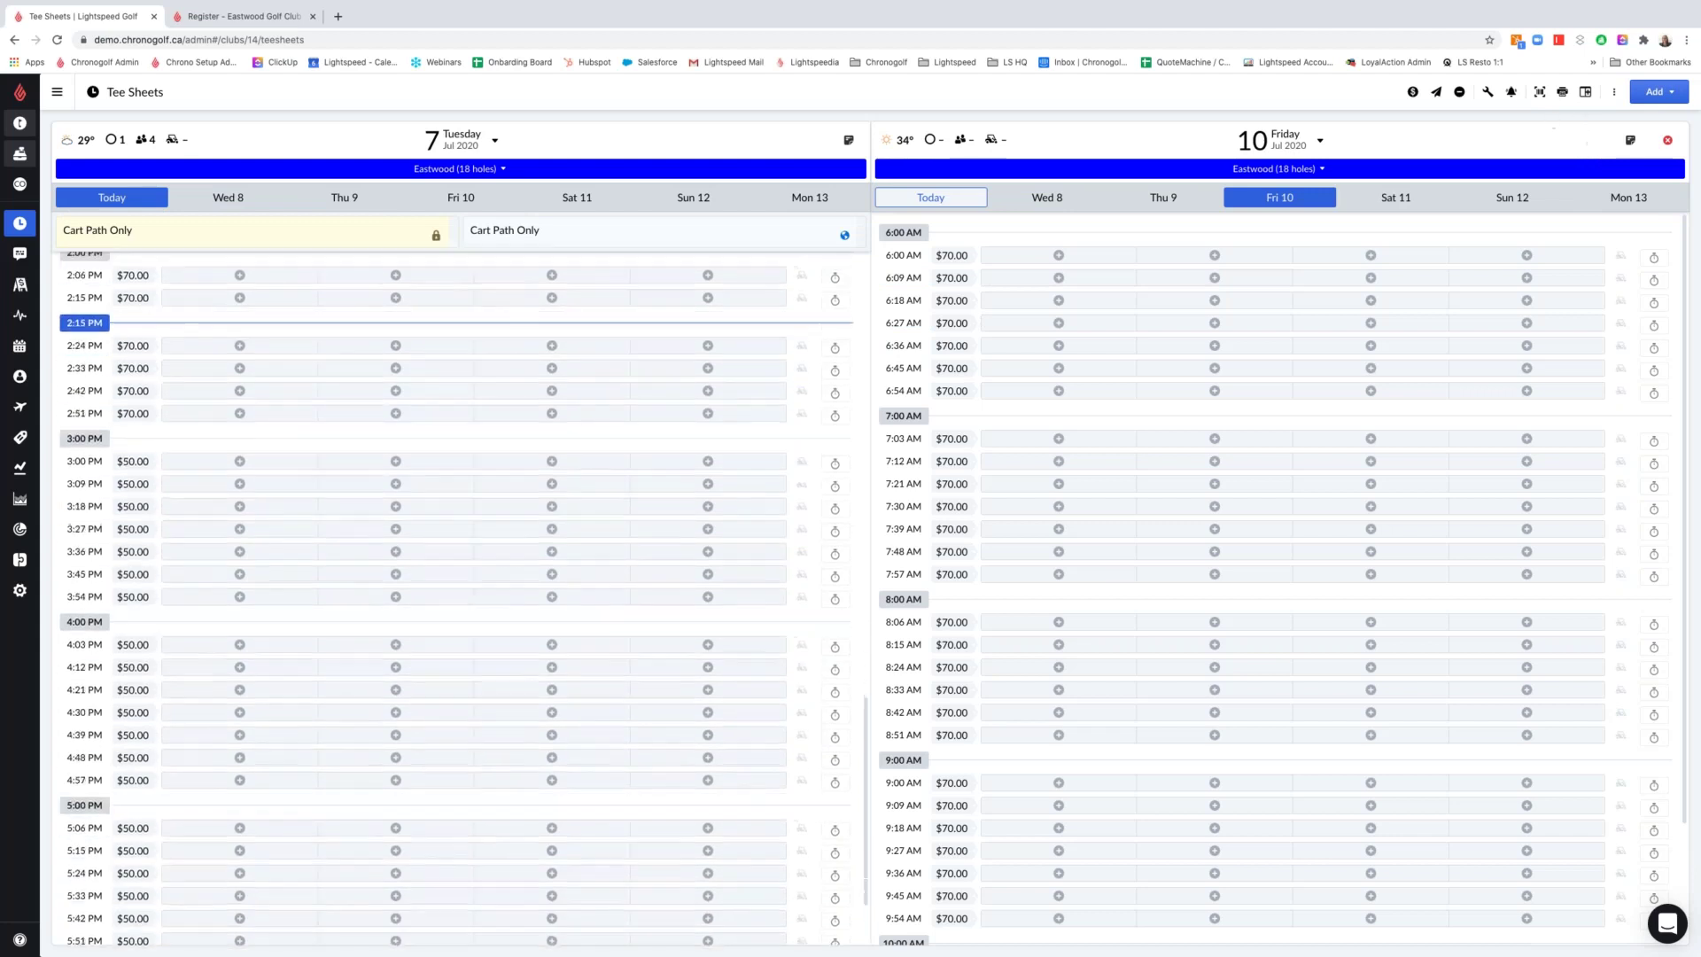
{"action": "left_click", "coordinate": [1320, 142]}
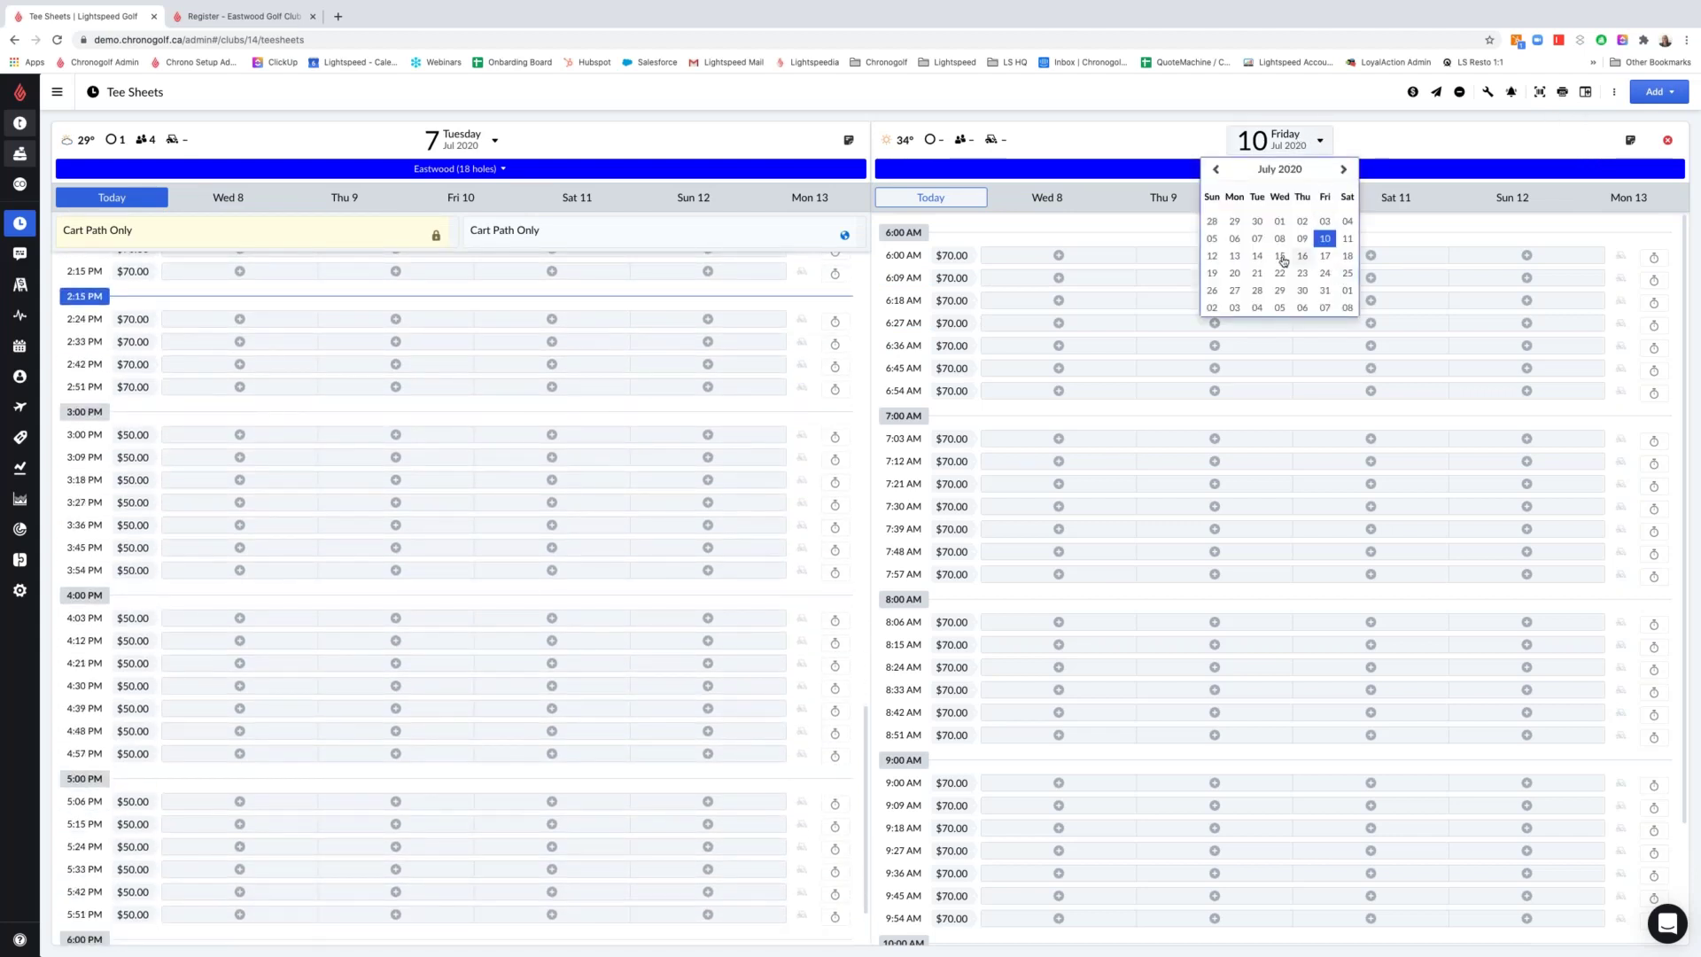
{"action": "left_click", "coordinate": [1281, 257]}
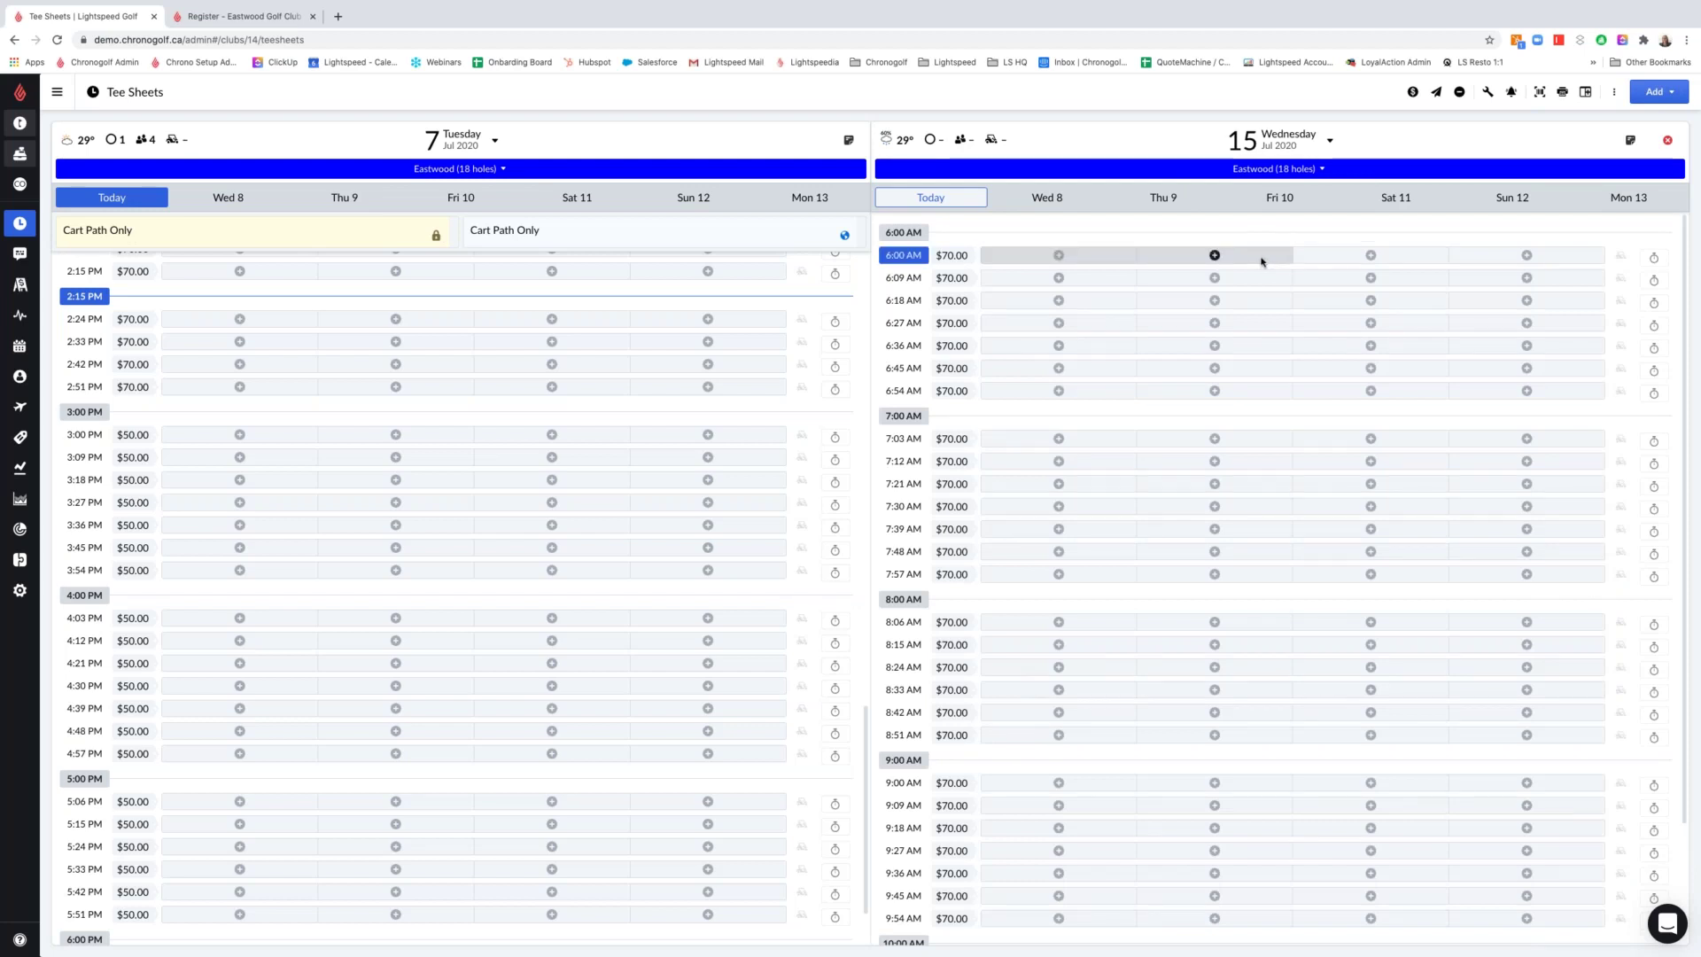
Set the left sheet to Wednesday, July 8 and close the July 15 tee sheet
{"action": "left_click", "coordinate": [1612, 96]}
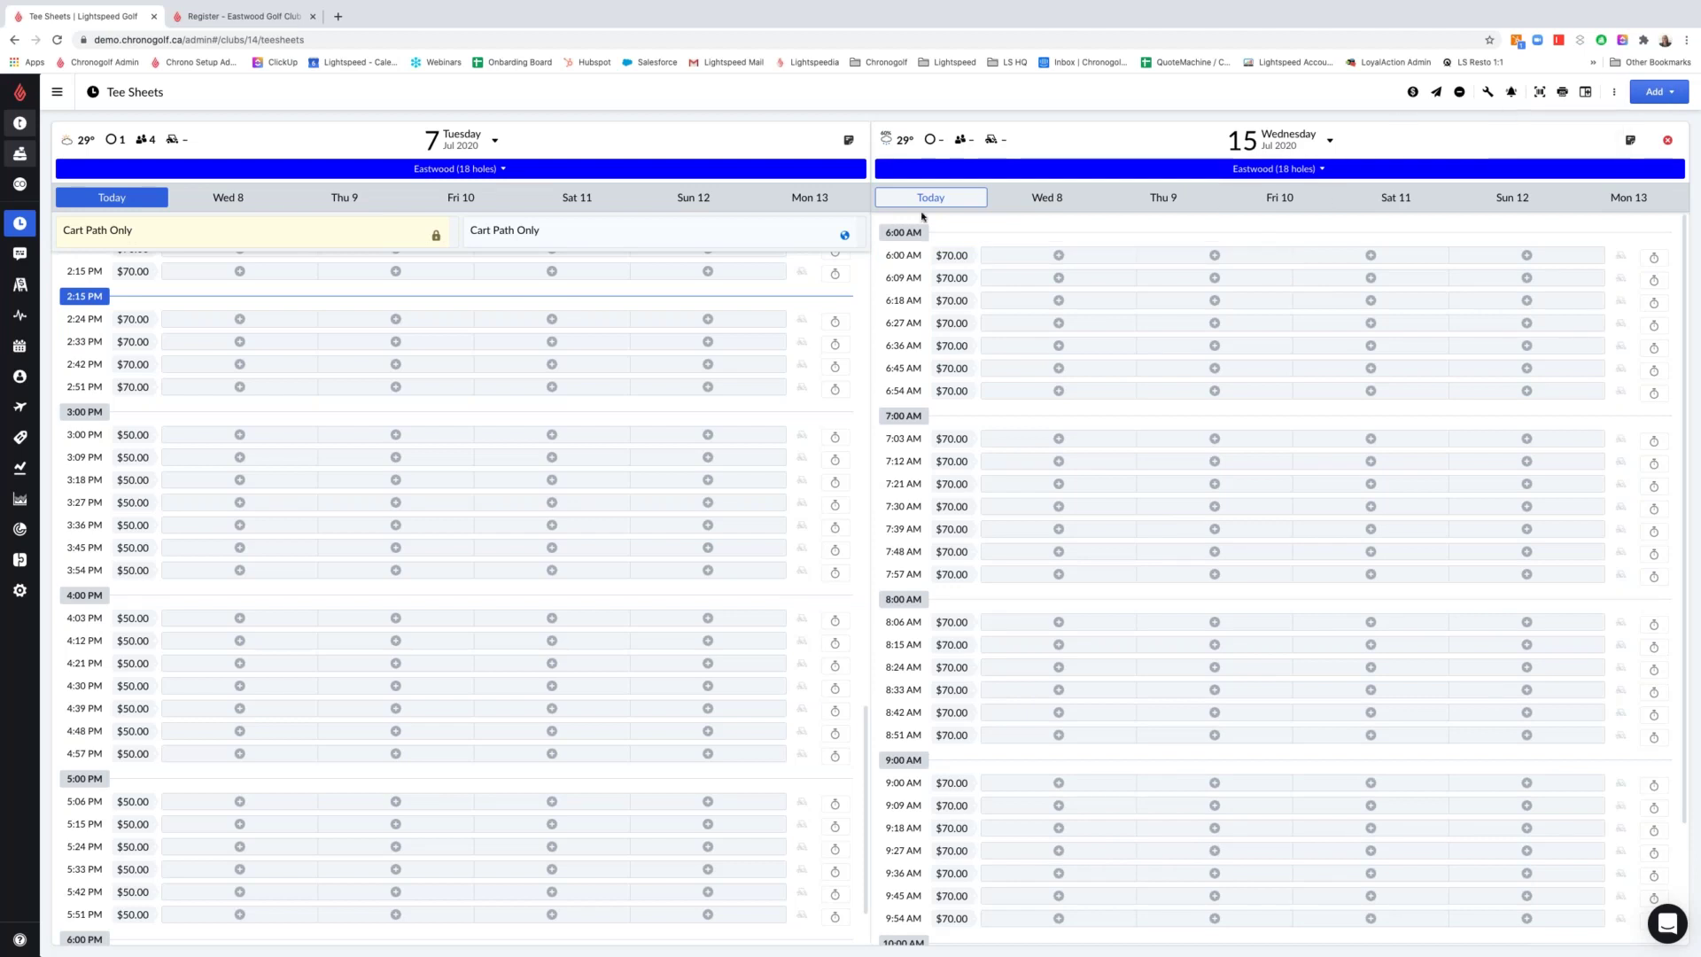
{"action": "left_click", "coordinate": [467, 147]}
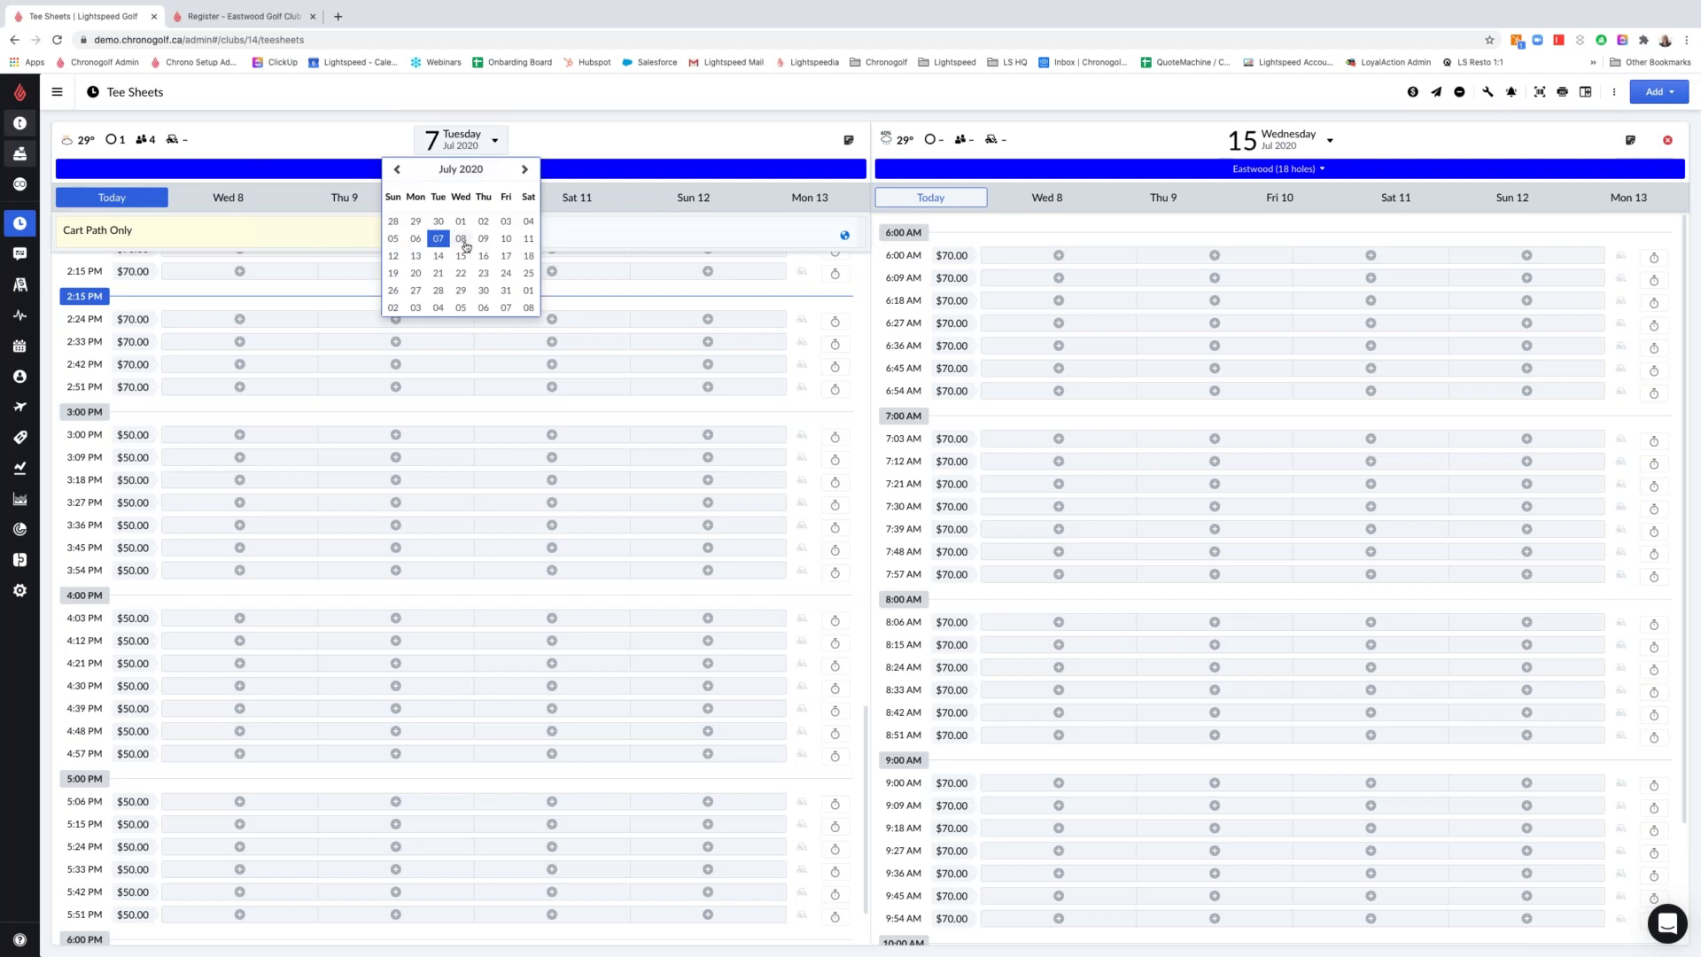
{"action": "left_click", "coordinate": [461, 239]}
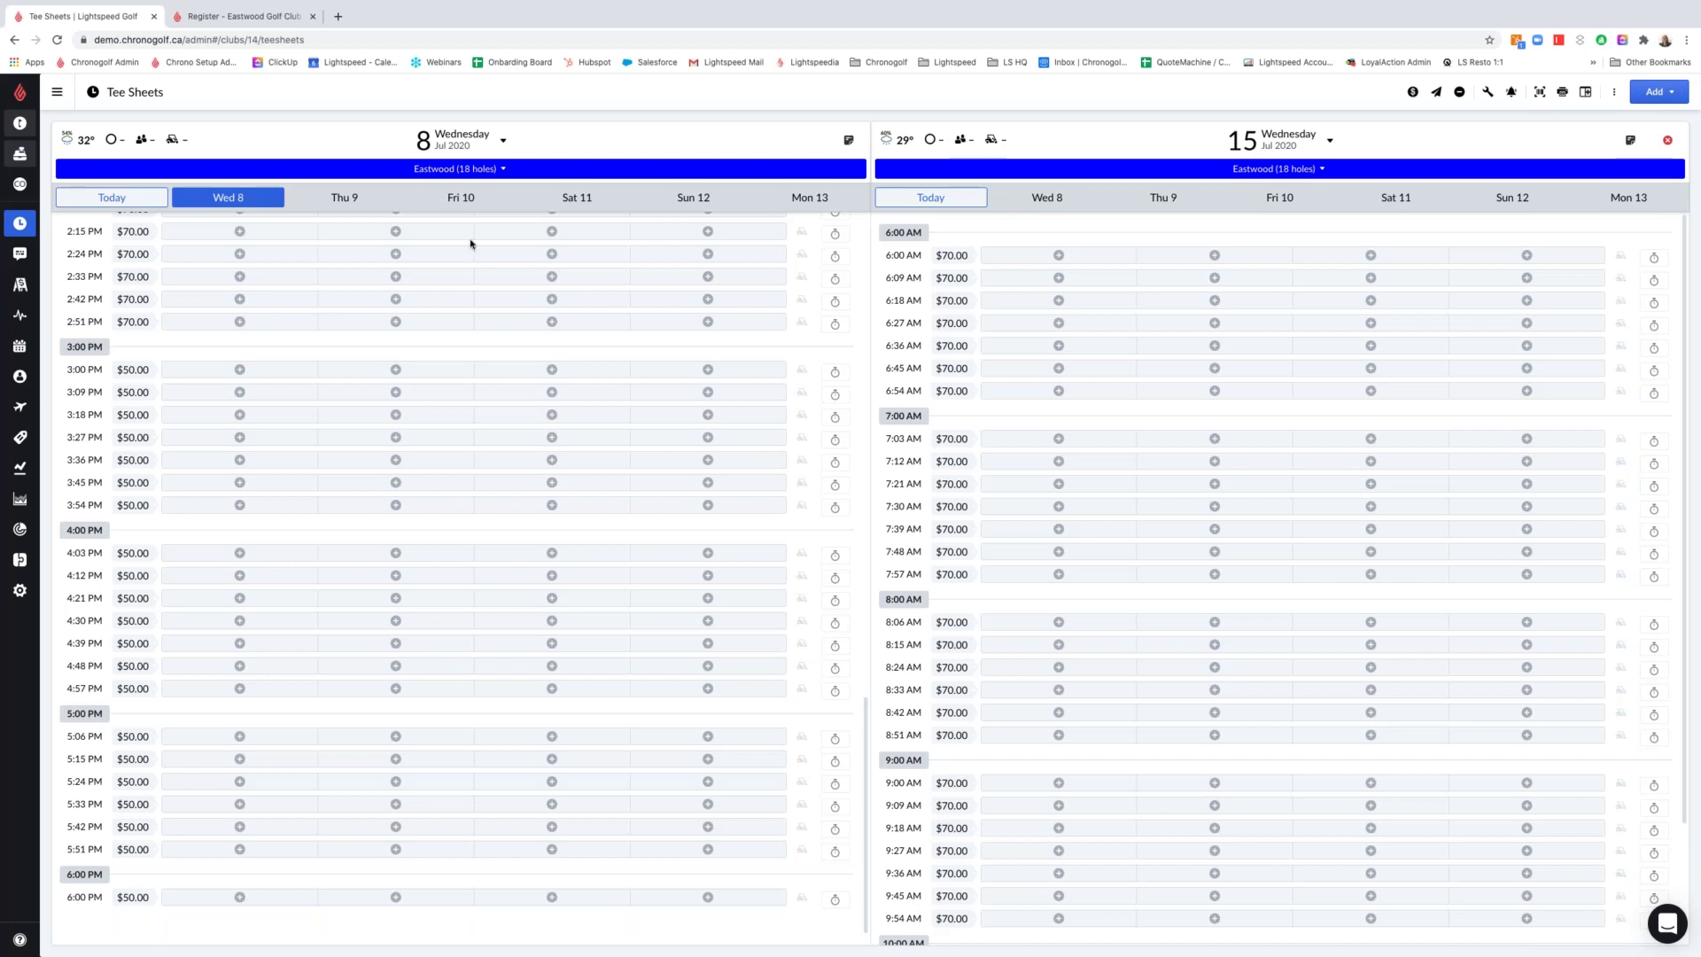
{"action": "left_click", "coordinate": [1668, 139]}
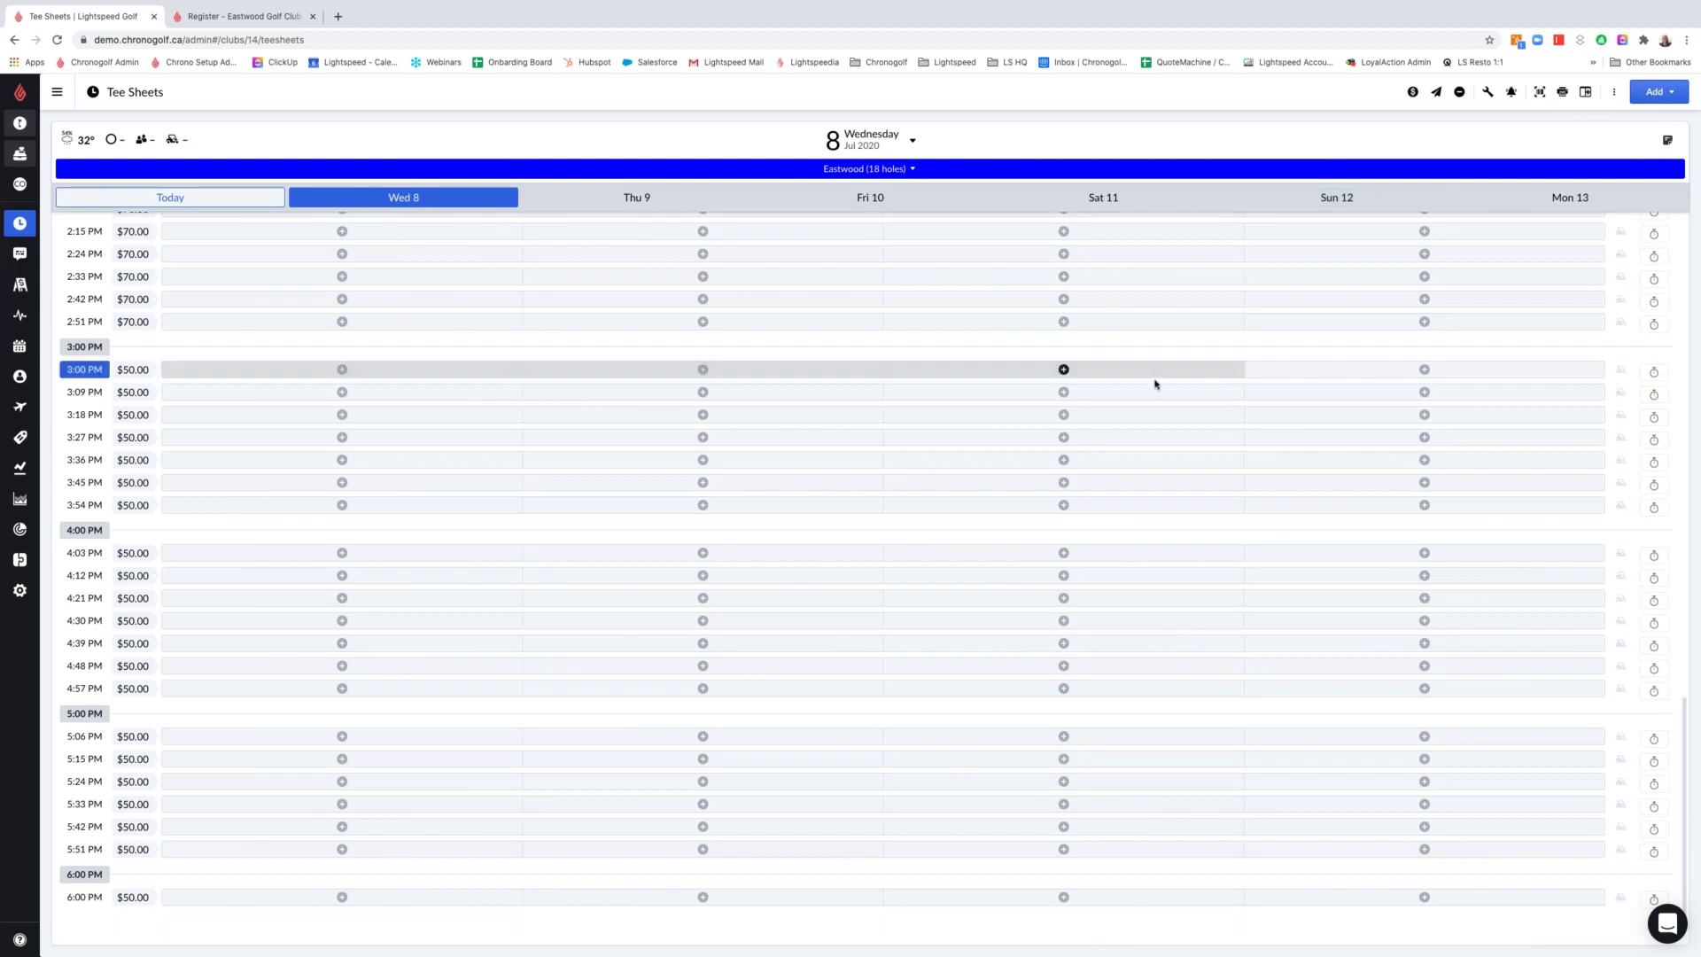
Check the printing options and turn off tee-sheet notifications on this computer
{"action": "scroll", "coordinate": [1158, 377], "scroll_direction": "up", "scroll_amount": 2}
{"action": "scroll", "coordinate": [1158, 377], "scroll_direction": "up", "scroll_amount": 2}
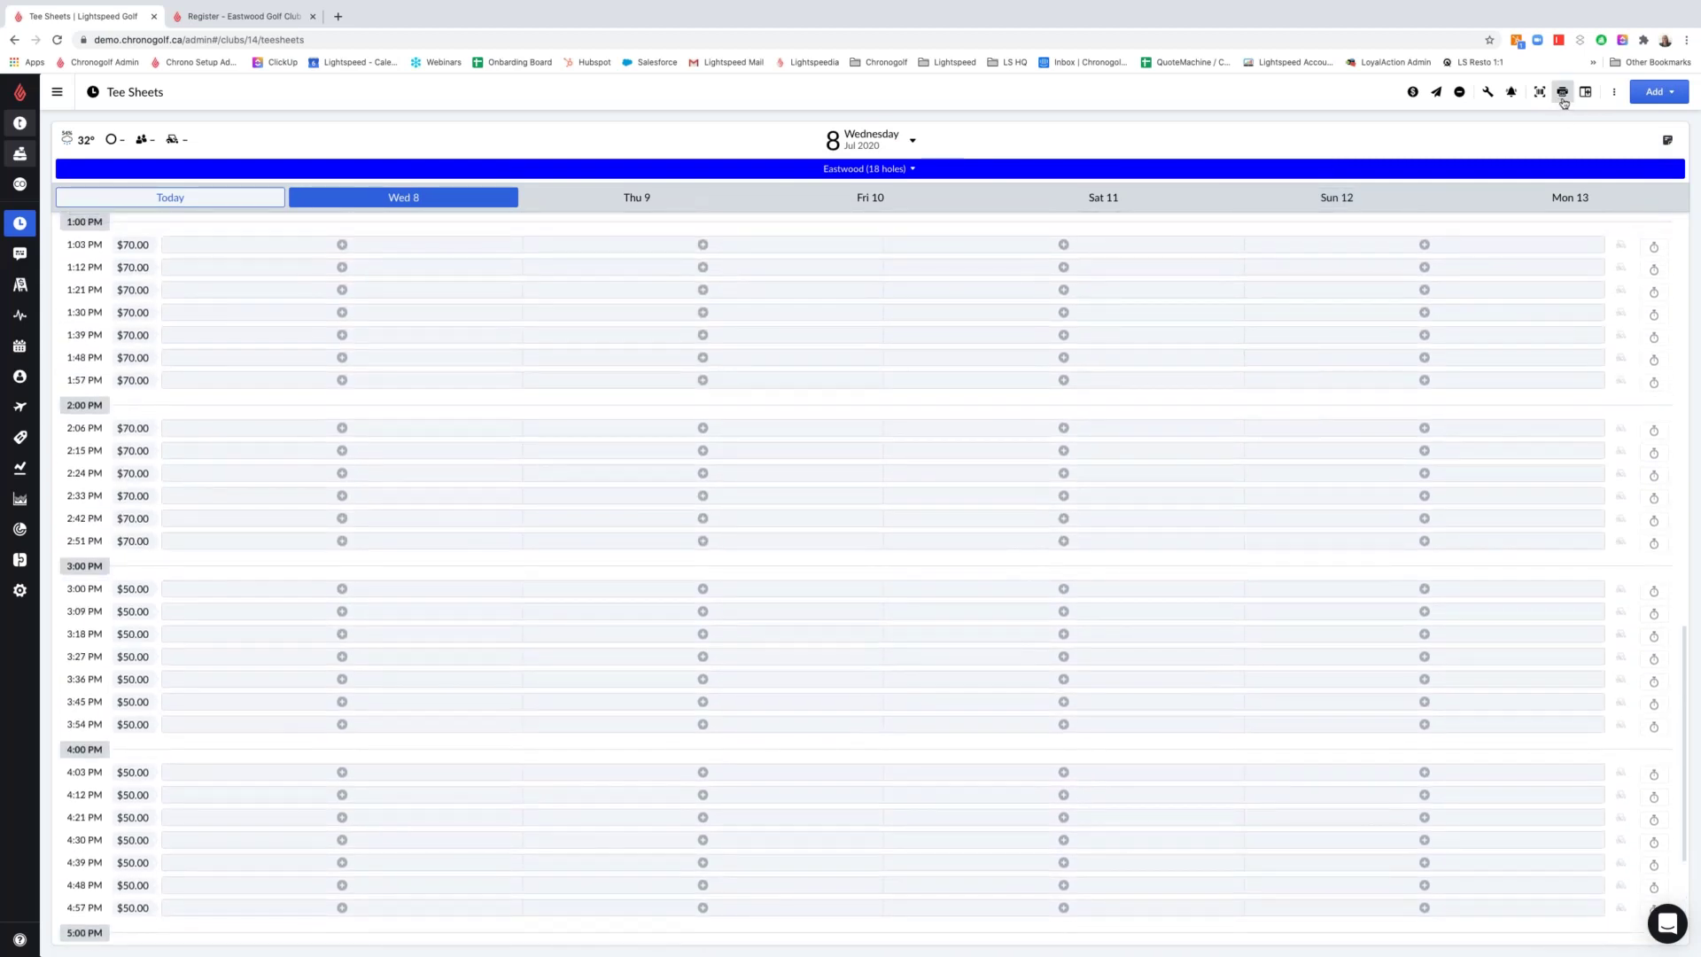
{"action": "left_click", "coordinate": [1564, 98]}
{"action": "left_click", "coordinate": [1512, 96]}
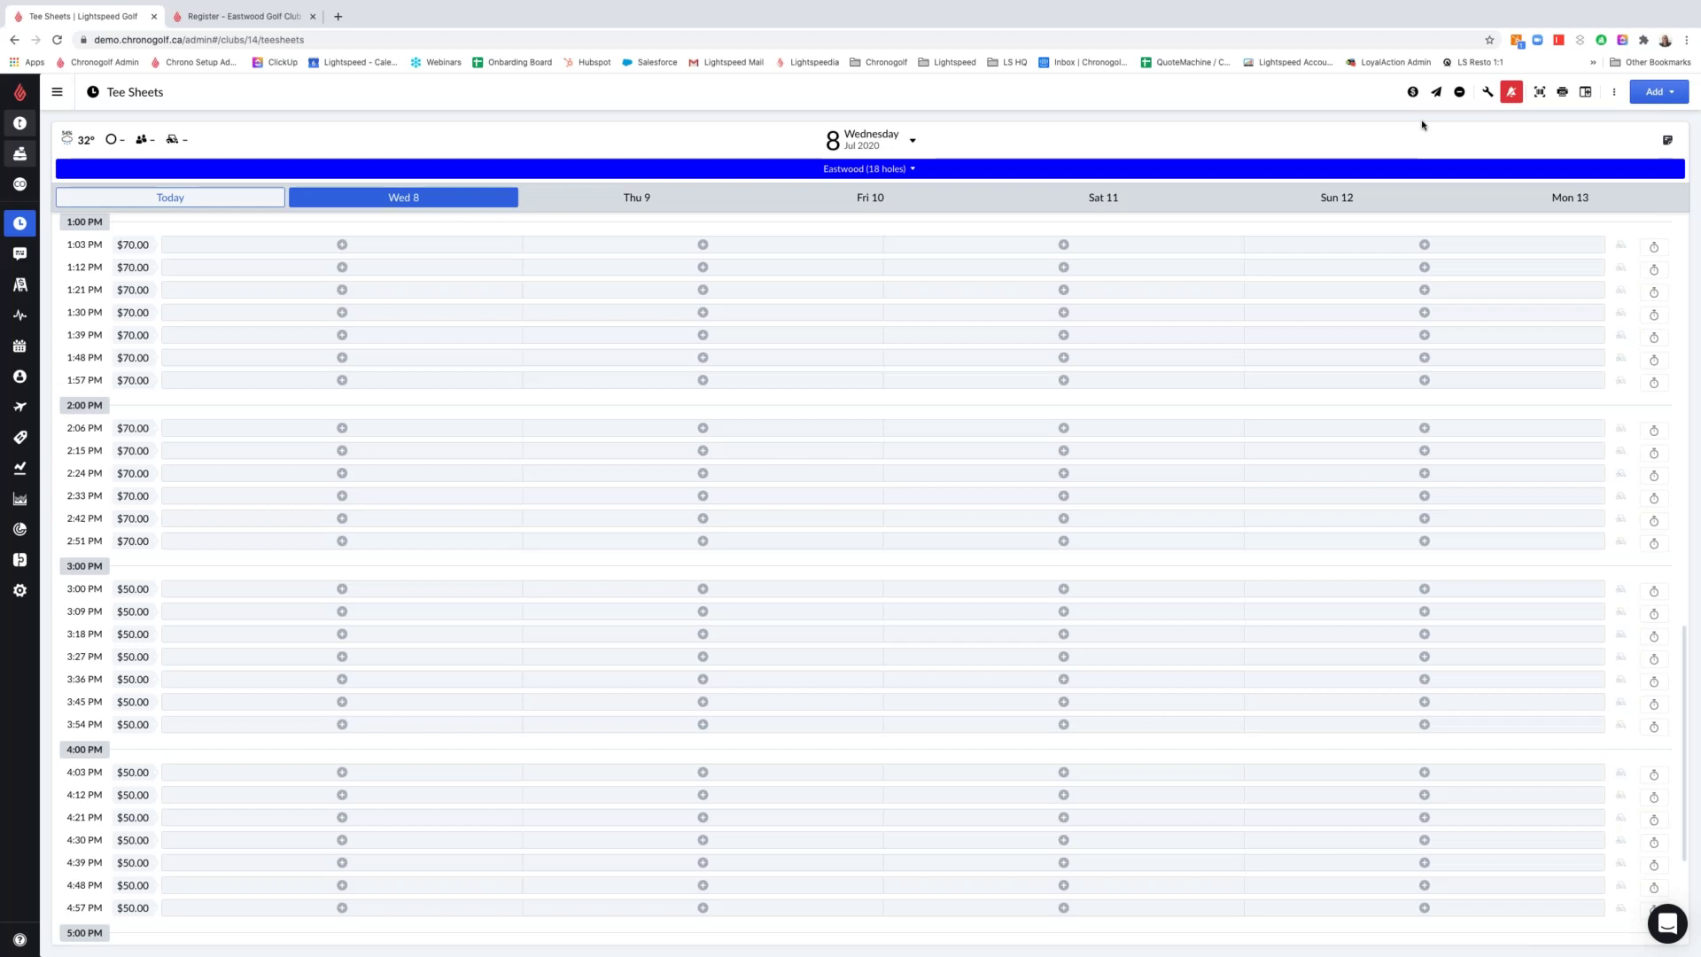
Jump the Eastwood tee sheet back to today, Tuesday July 7
{"action": "left_click", "coordinate": [1512, 91]}
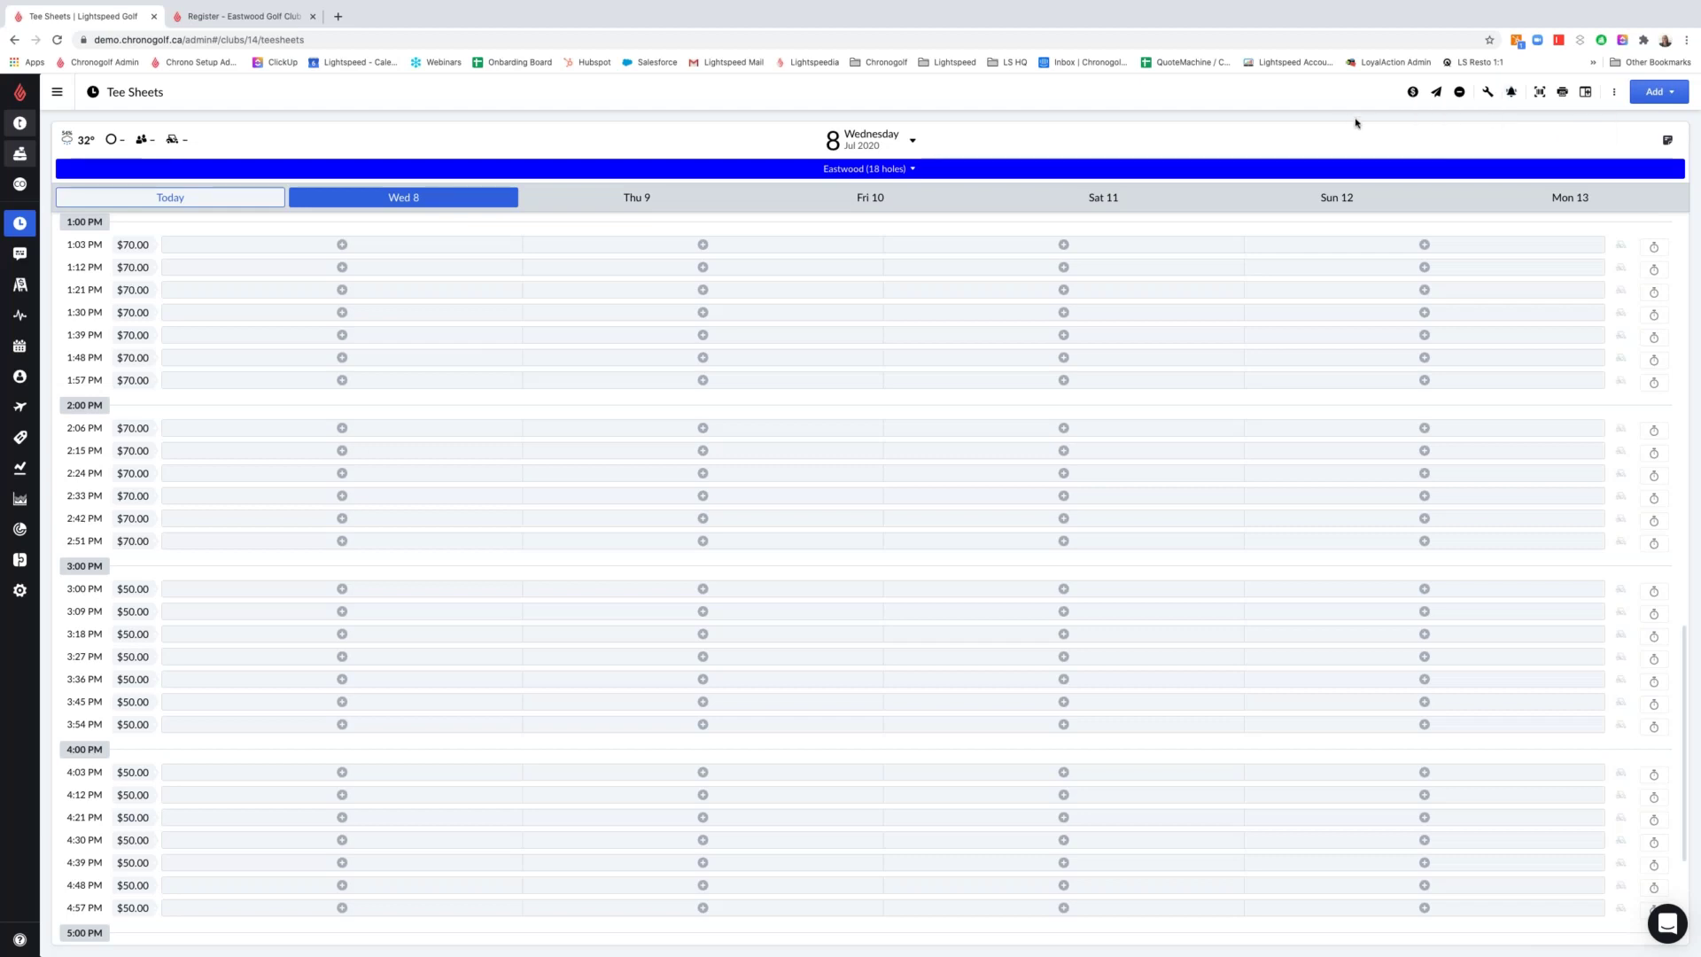
{"action": "left_click", "coordinate": [204, 197]}
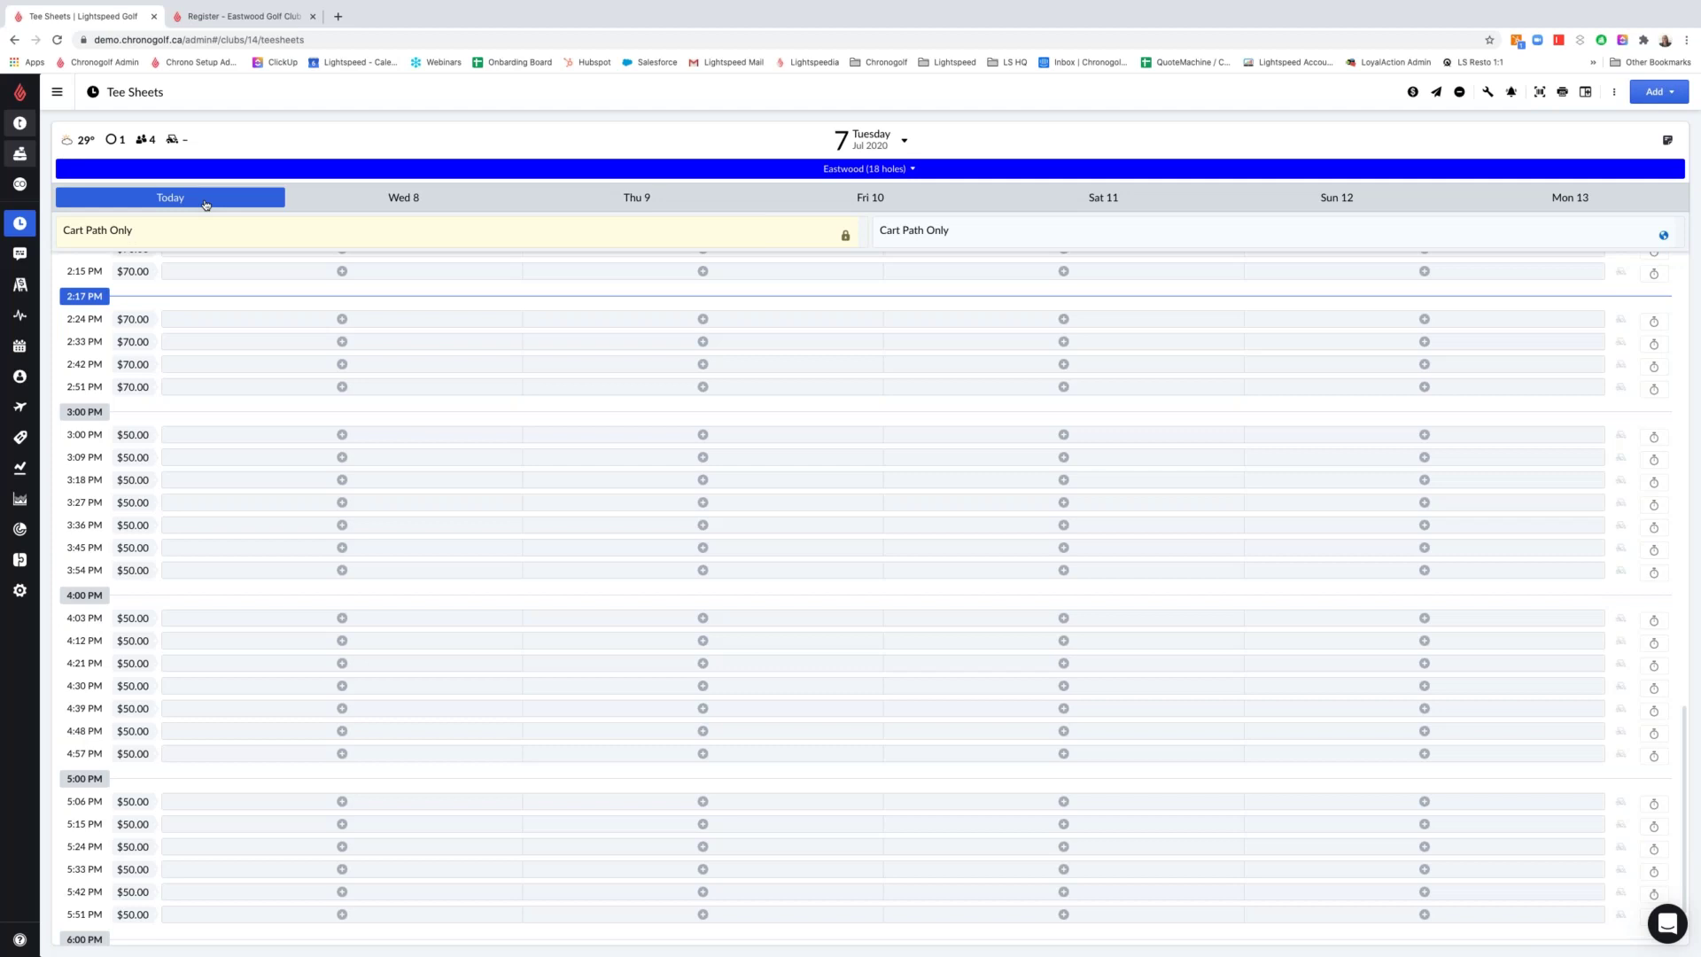
In adjust mode, select the 2:24, 2:33, 2:42 and 2:51 PM tee times and block them
{"action": "left_click", "coordinate": [1486, 93]}
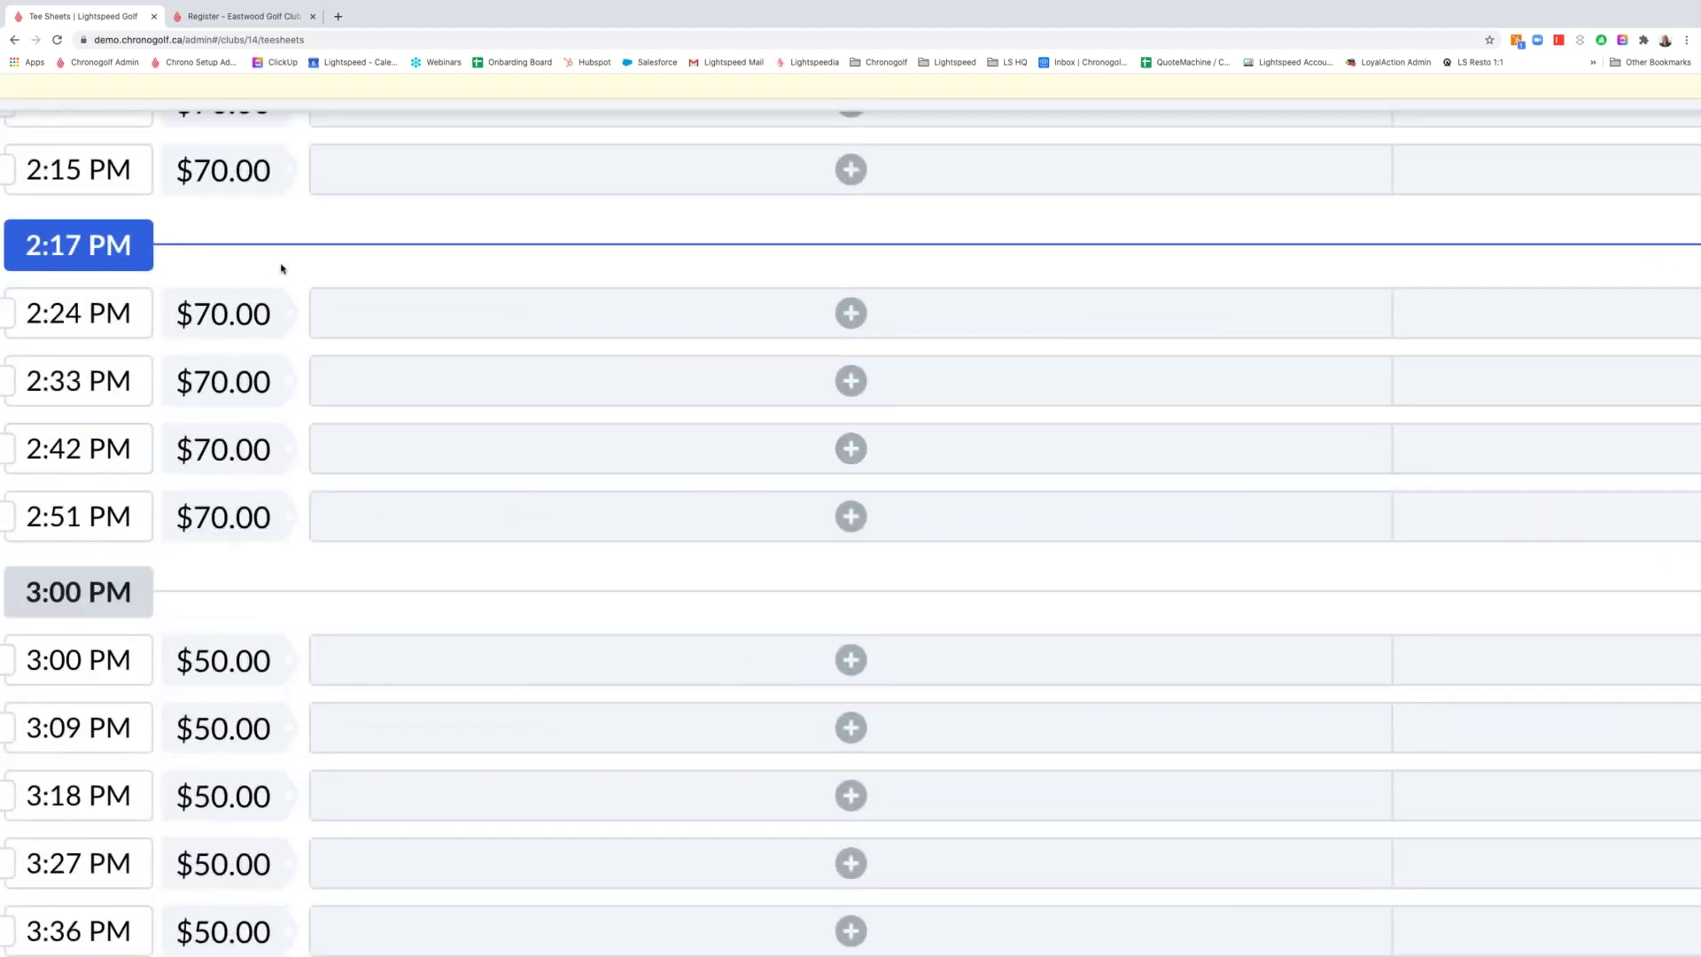
{"action": "key", "text": "ctrl+0"}
{"action": "left_click", "coordinate": [60, 319]}
{"action": "left_click", "coordinate": [59, 341]}
{"action": "left_click", "coordinate": [59, 364]}
{"action": "left_click", "coordinate": [60, 387]}
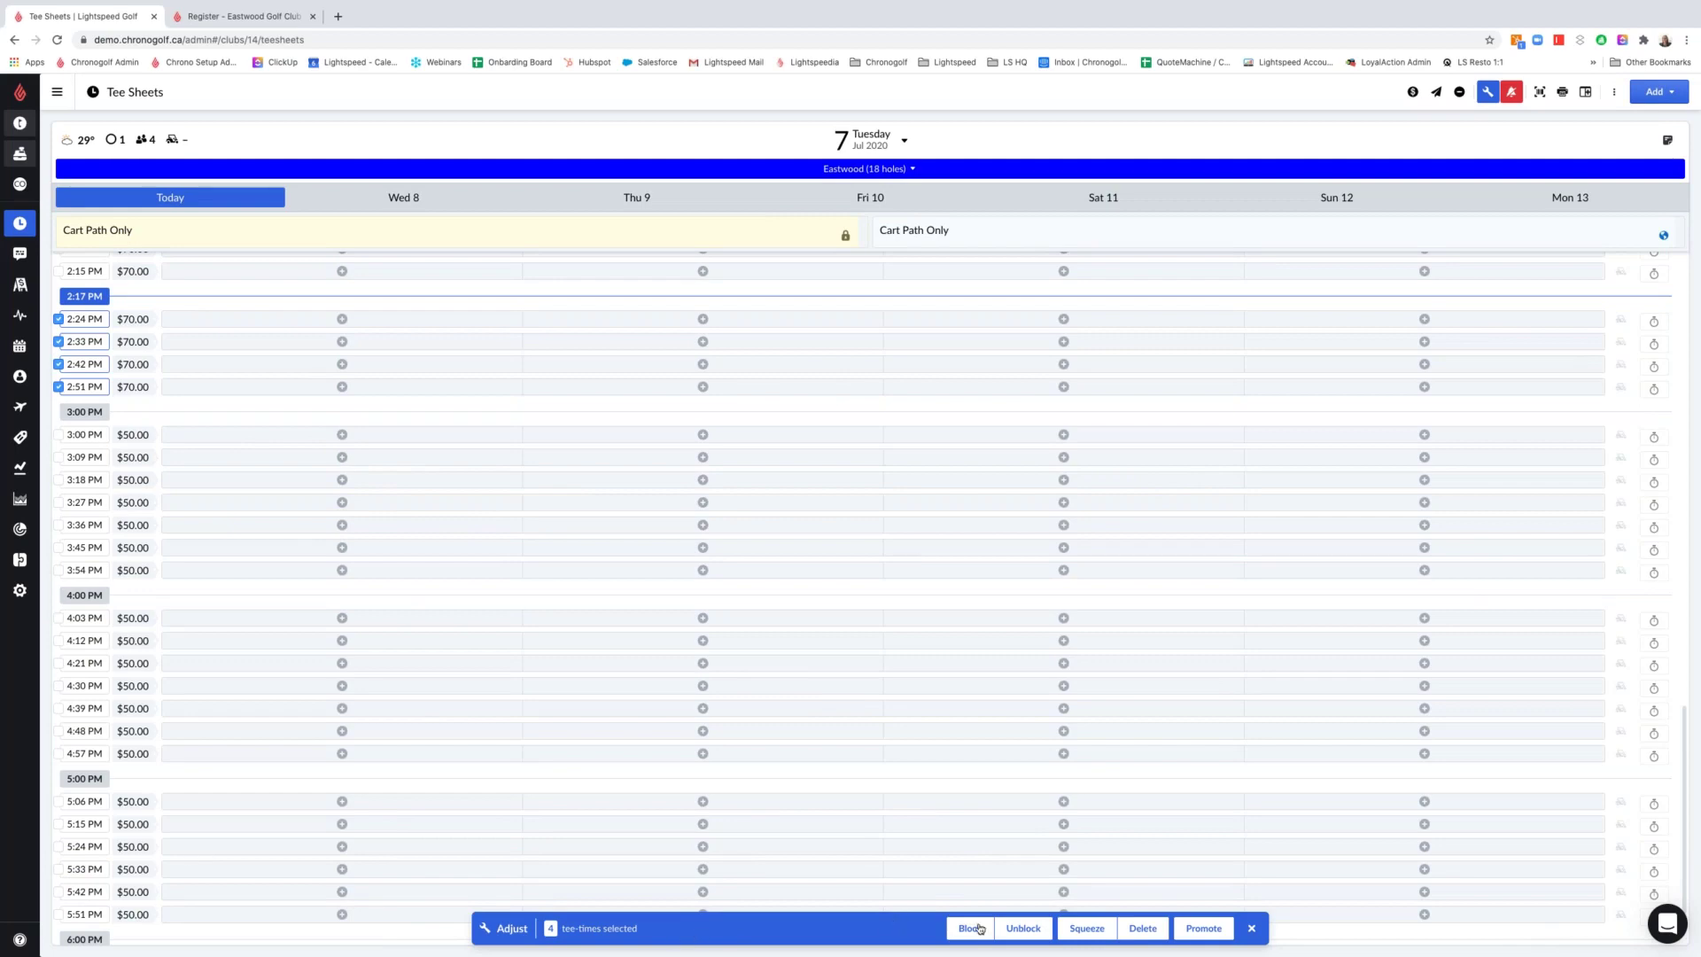
{"action": "left_click", "coordinate": [969, 928]}
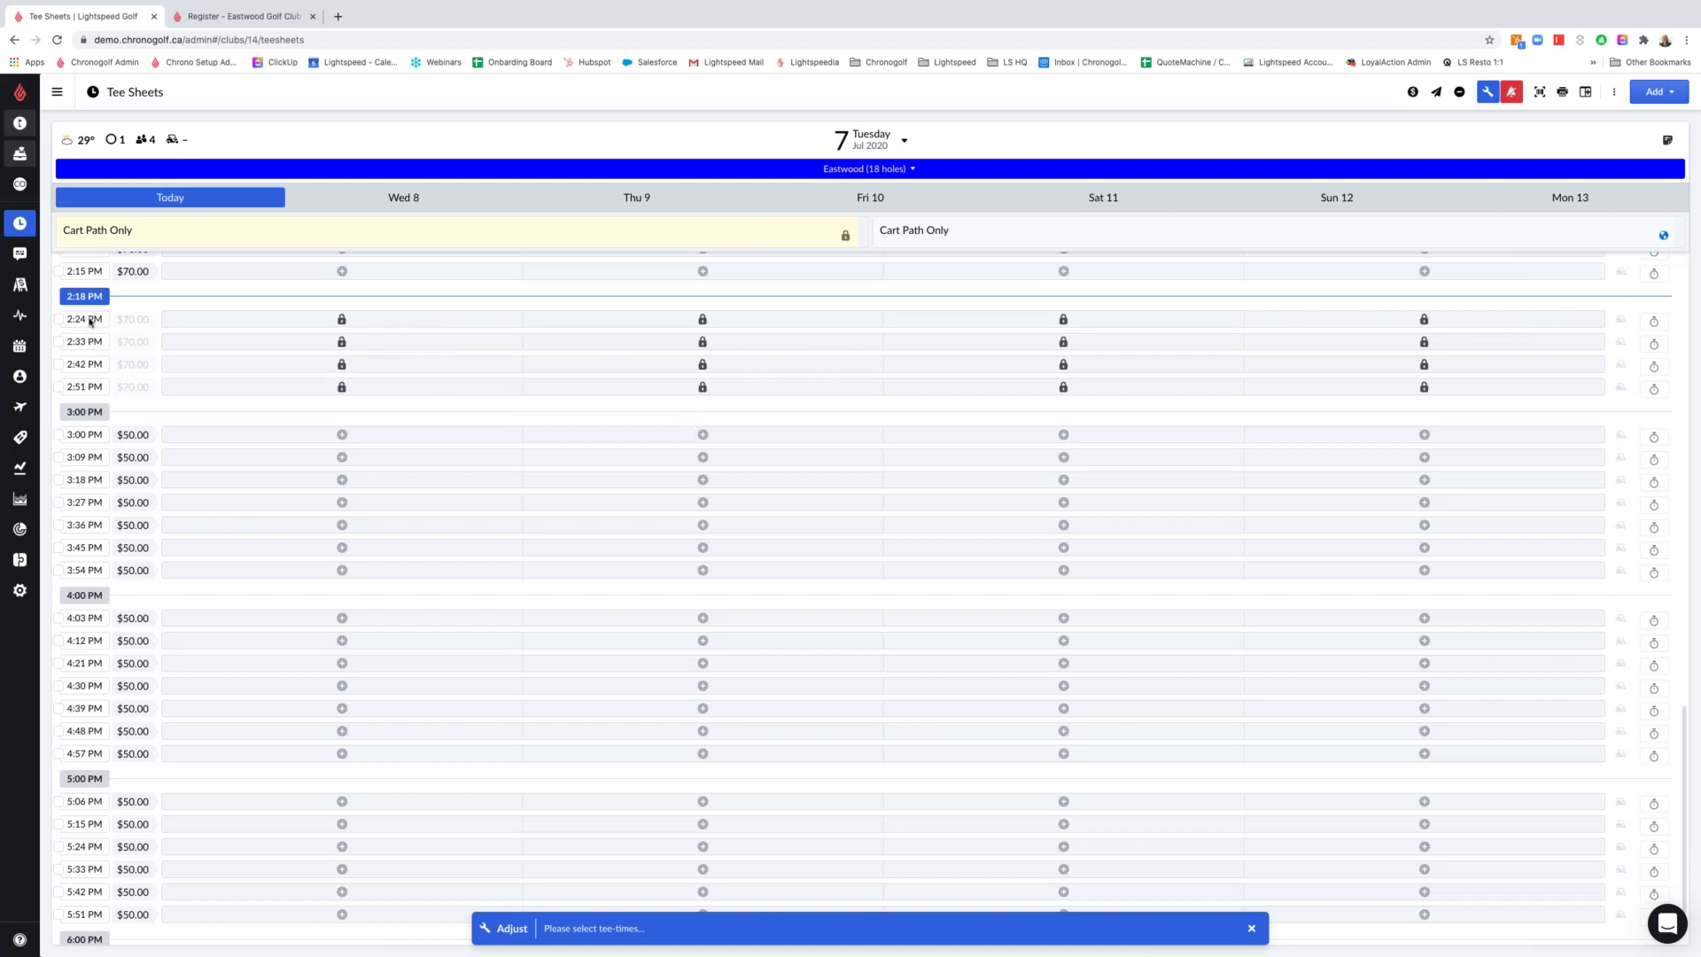
{"action": "left_click", "coordinate": [60, 320]}
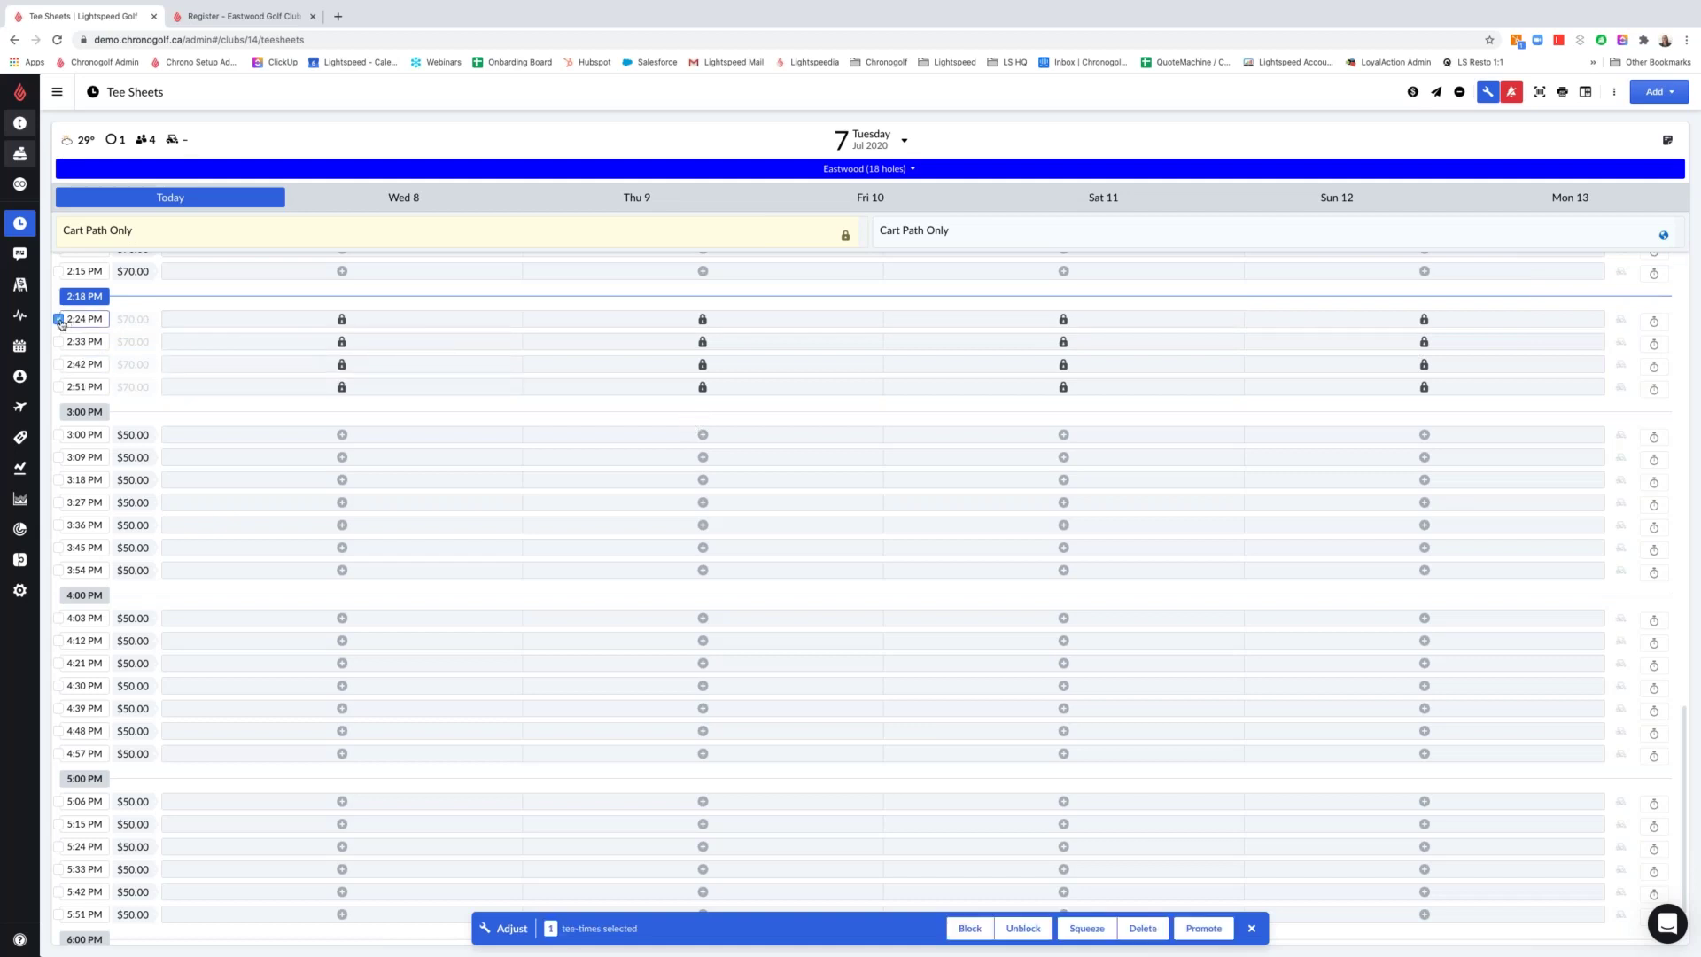
Unblock the four 2:24–2:51 PM tee times, then reselect all four
{"action": "left_click", "coordinate": [59, 387], "text": "shift"}
{"action": "left_click", "coordinate": [1023, 928]}
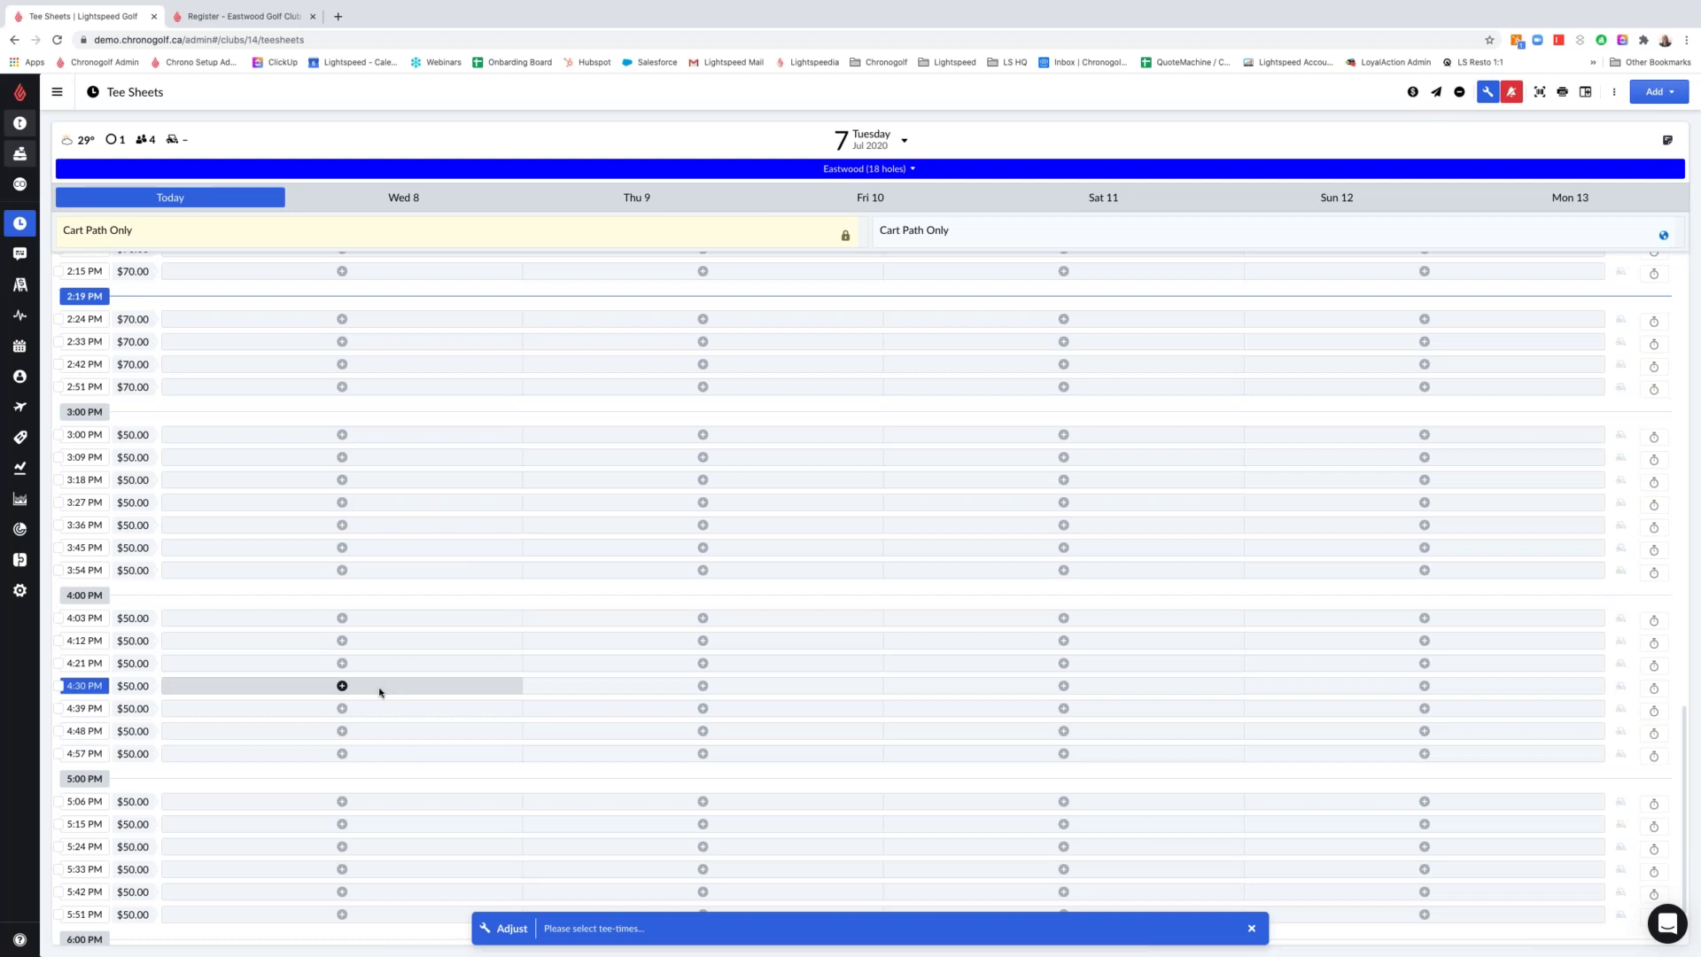
{"action": "left_click", "coordinate": [59, 319]}
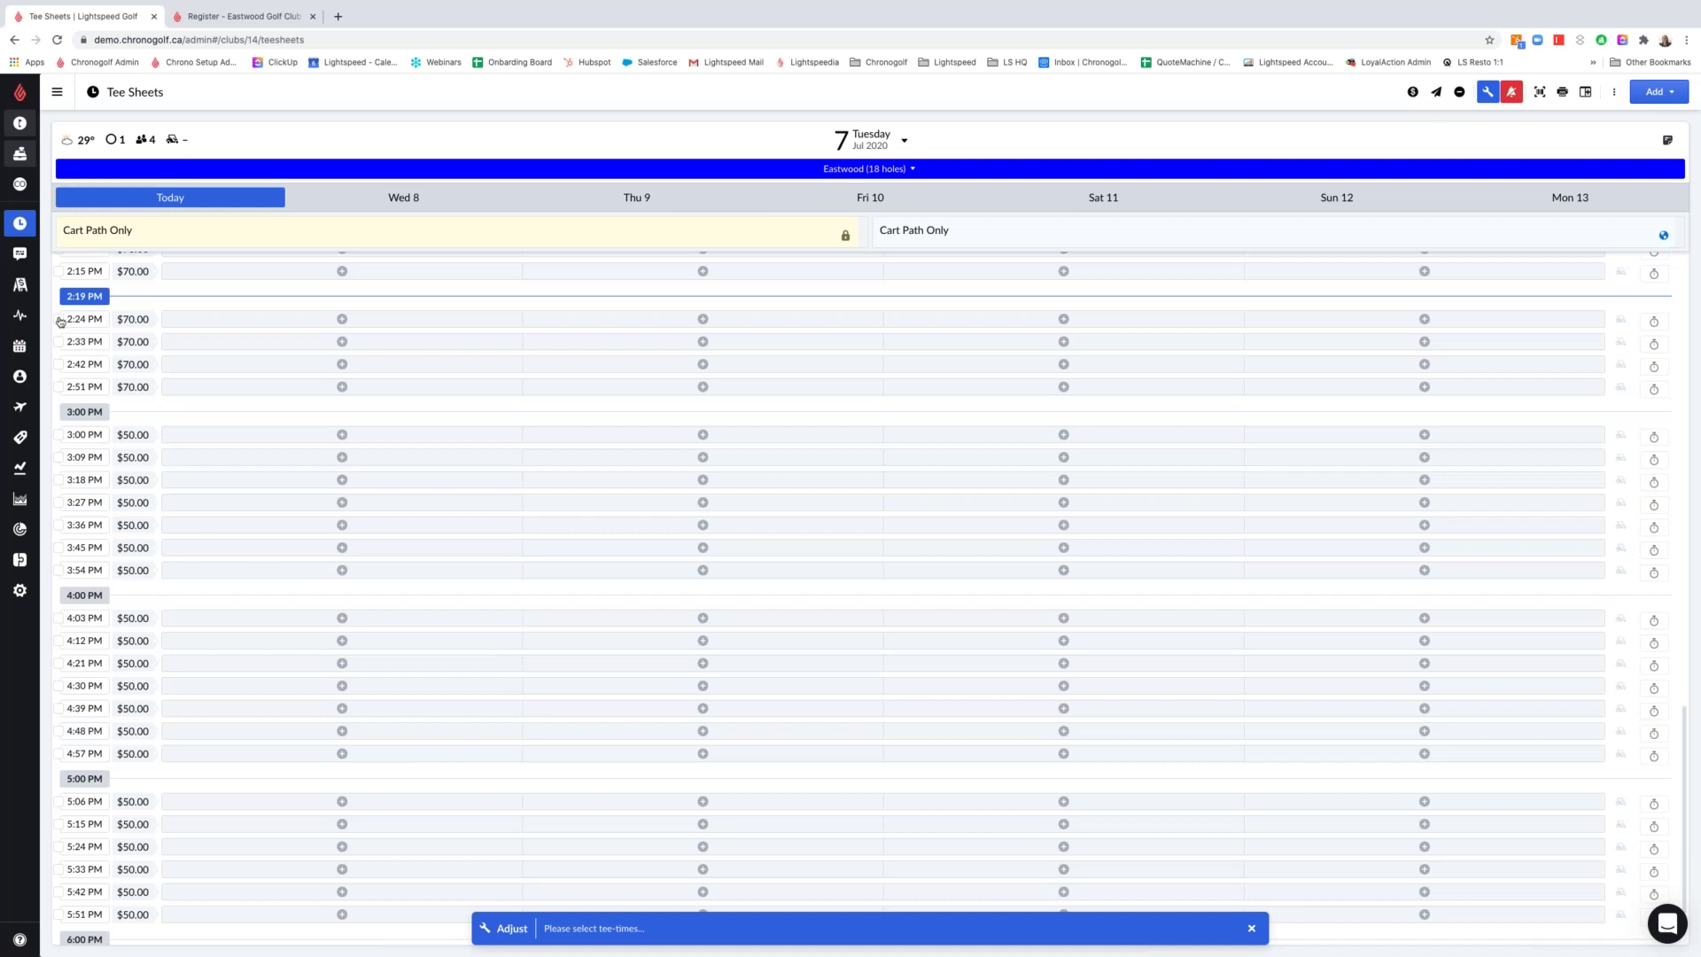
{"action": "left_click", "coordinate": [59, 341]}
{"action": "left_click", "coordinate": [59, 364]}
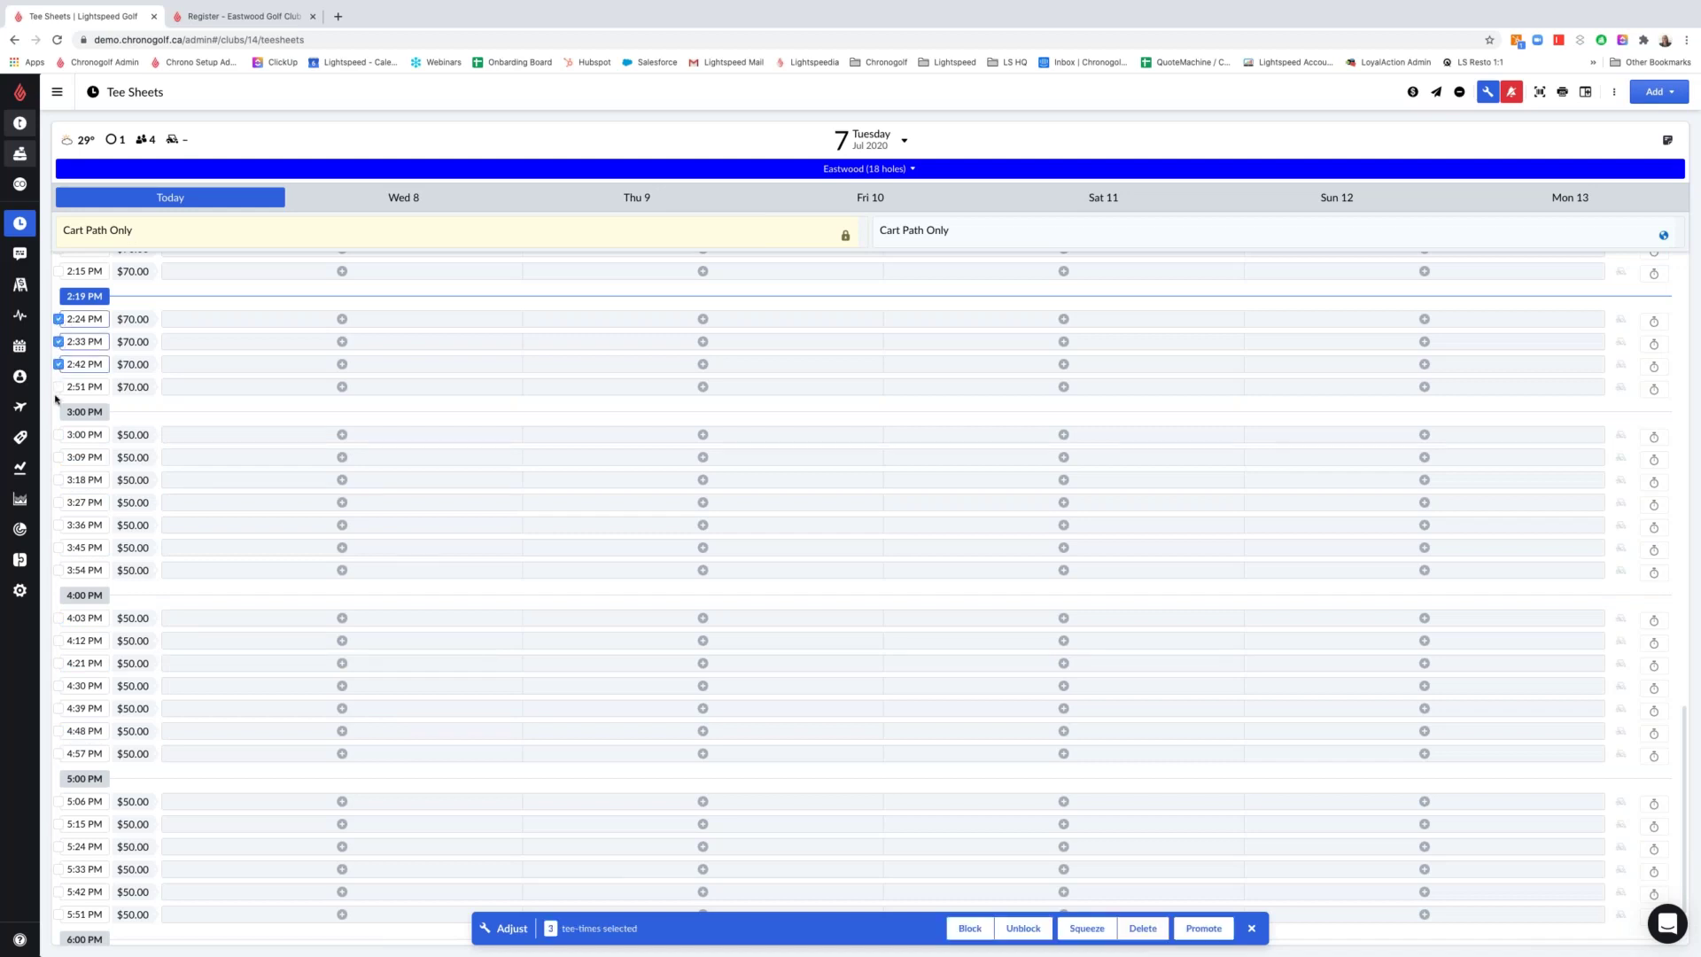
{"action": "left_click", "coordinate": [59, 386]}
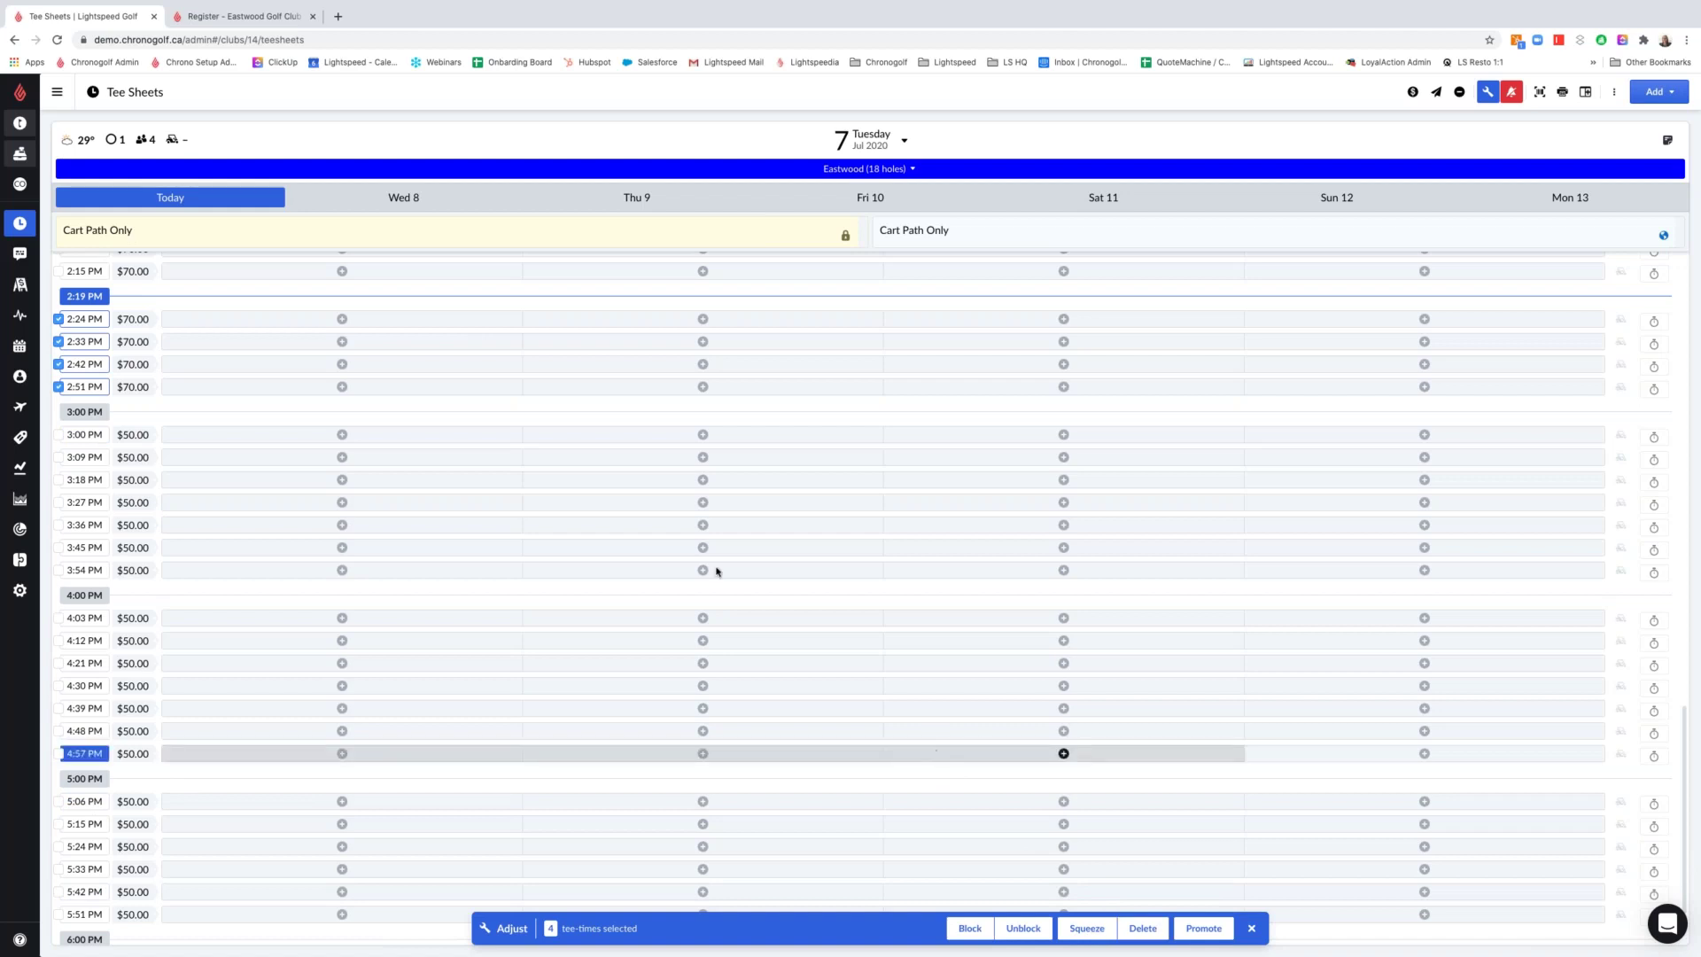
Leave only 2:24 PM selected and squeeze a second 2:24 PM tee time after it
{"action": "left_click", "coordinate": [59, 342]}
{"action": "left_click", "coordinate": [58, 364]}
{"action": "left_click", "coordinate": [58, 386]}
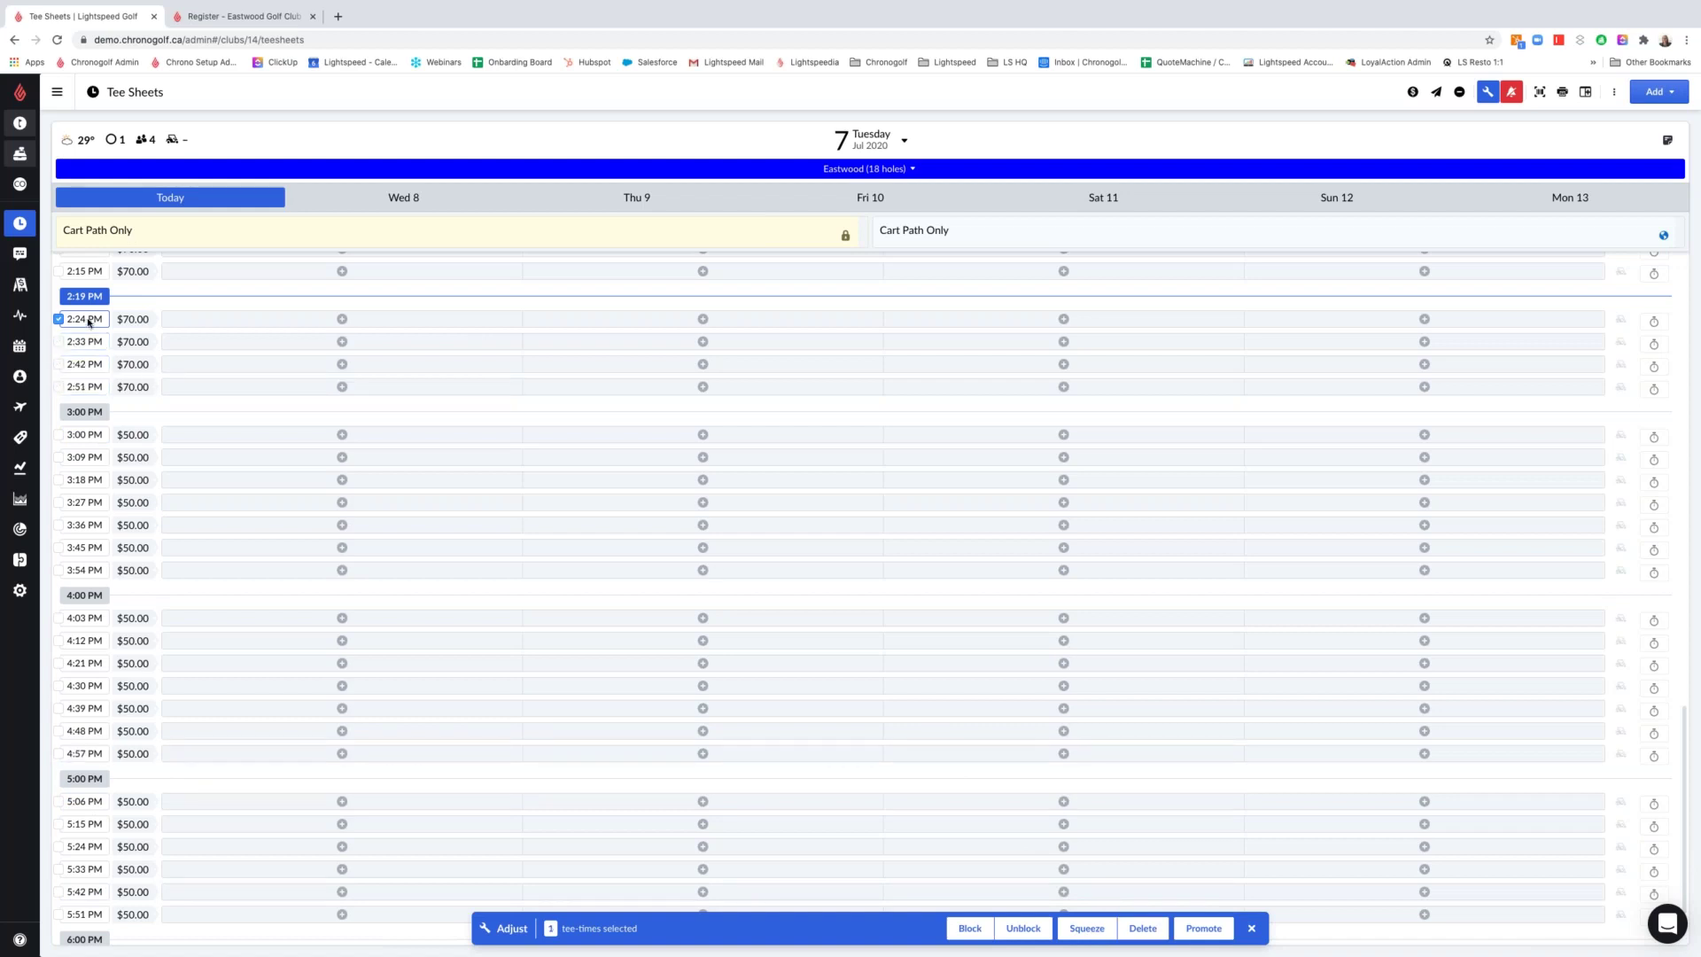
{"action": "left_click", "coordinate": [1087, 928]}
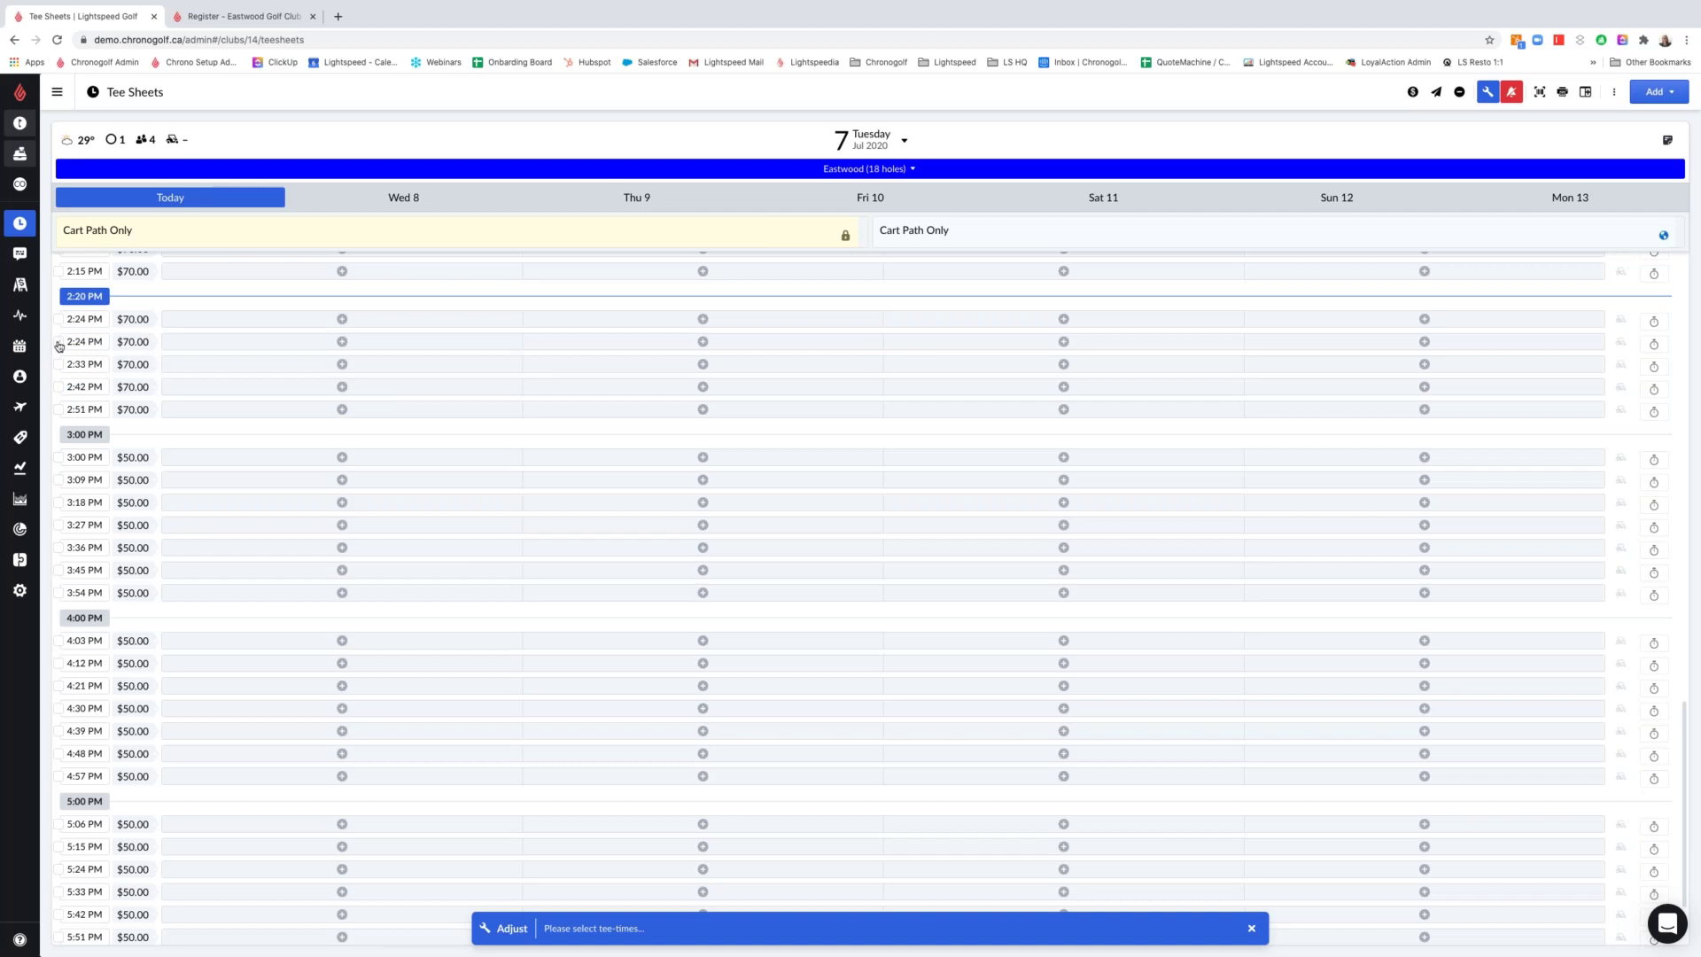
Delete the extra squeezed 2:24 PM tee time, then select the 2:24 and 2:33 PM times
{"action": "left_click", "coordinate": [59, 343]}
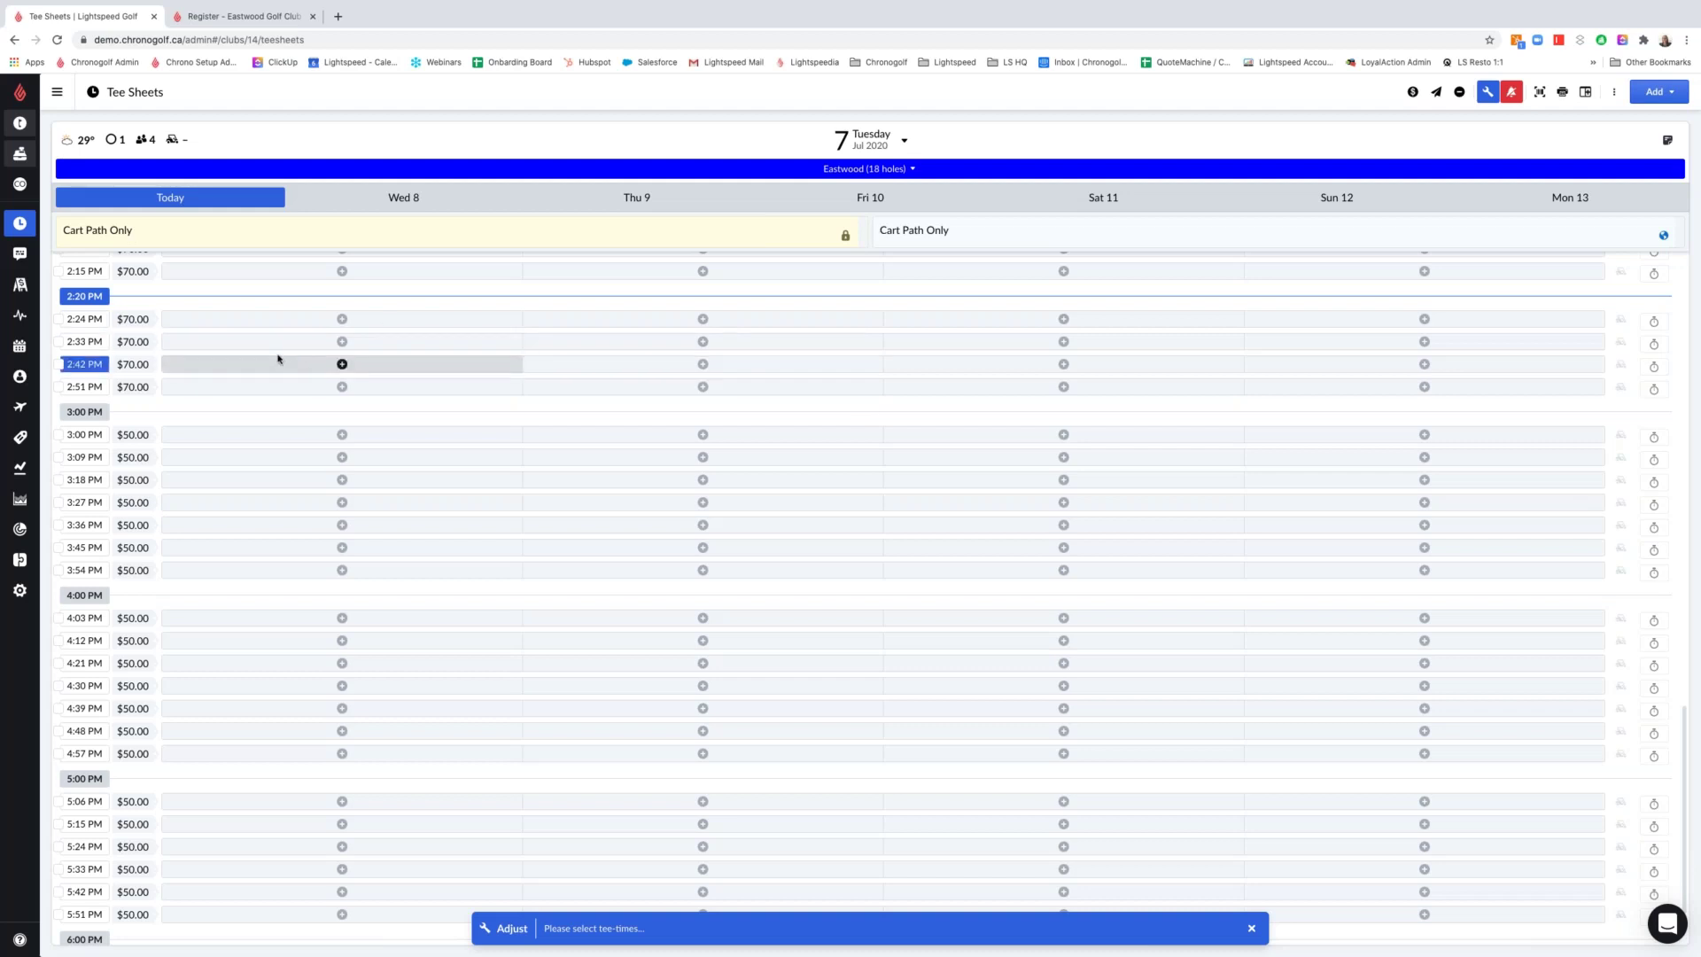
{"action": "left_click", "coordinate": [59, 319]}
{"action": "left_click", "coordinate": [59, 341]}
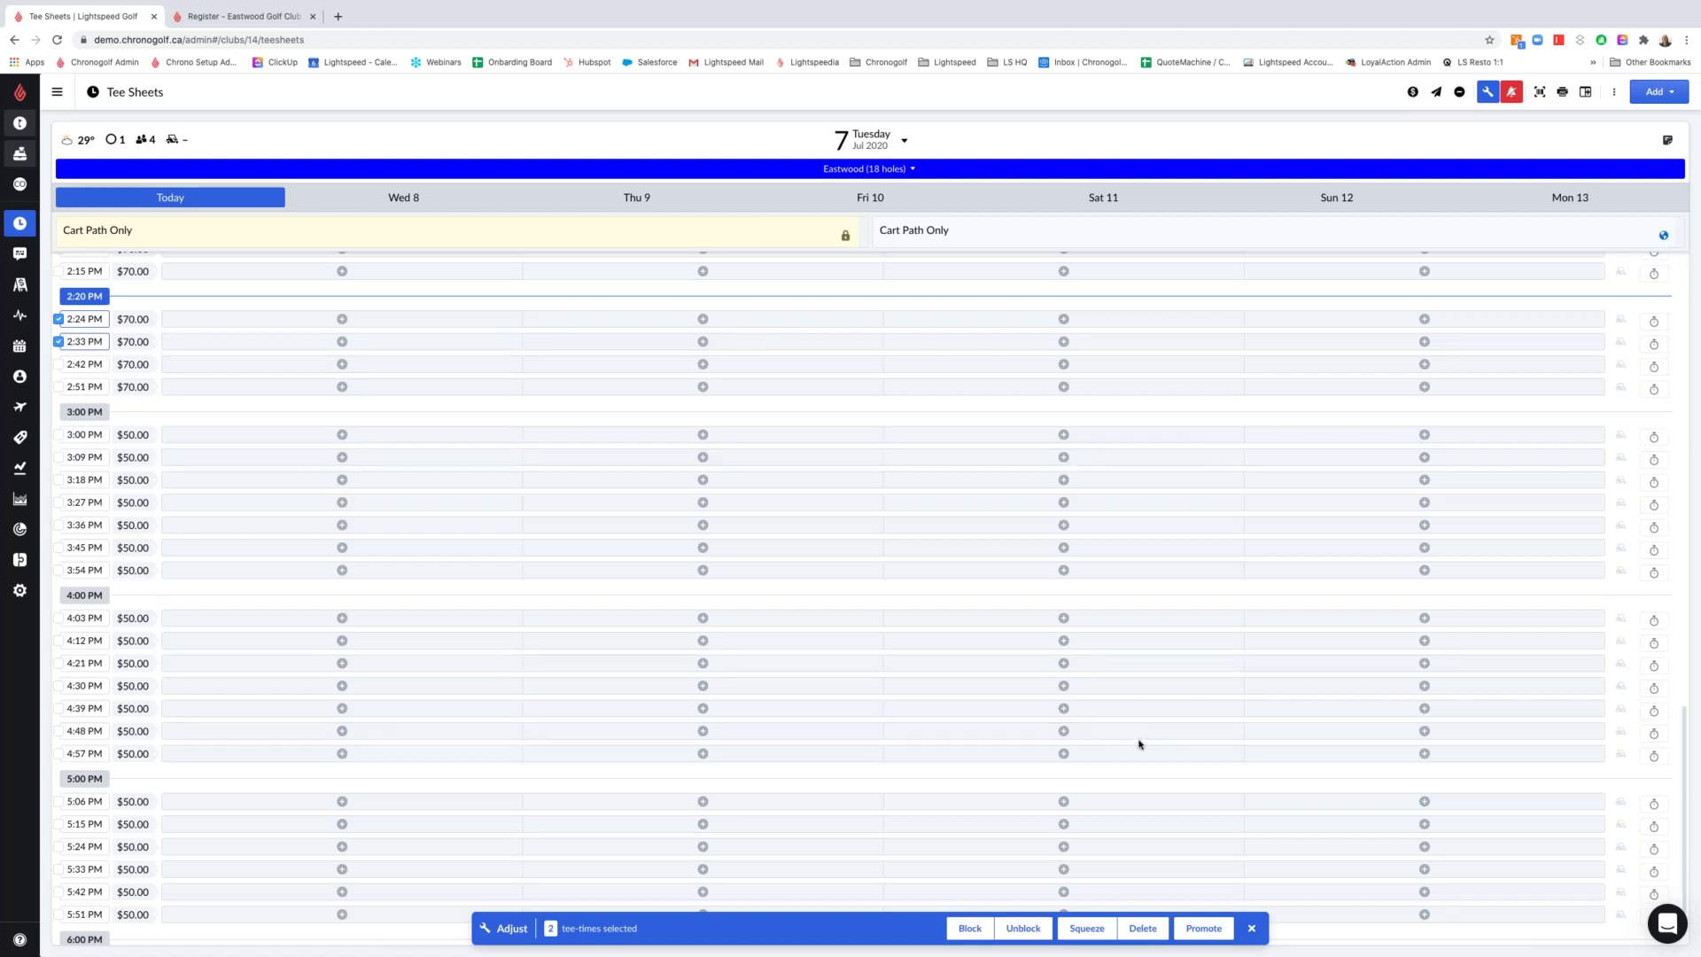
Create an online deal: 20% off the 18-hole Green Fee, limited to 2 total uses
{"action": "left_click", "coordinate": [1204, 928]}
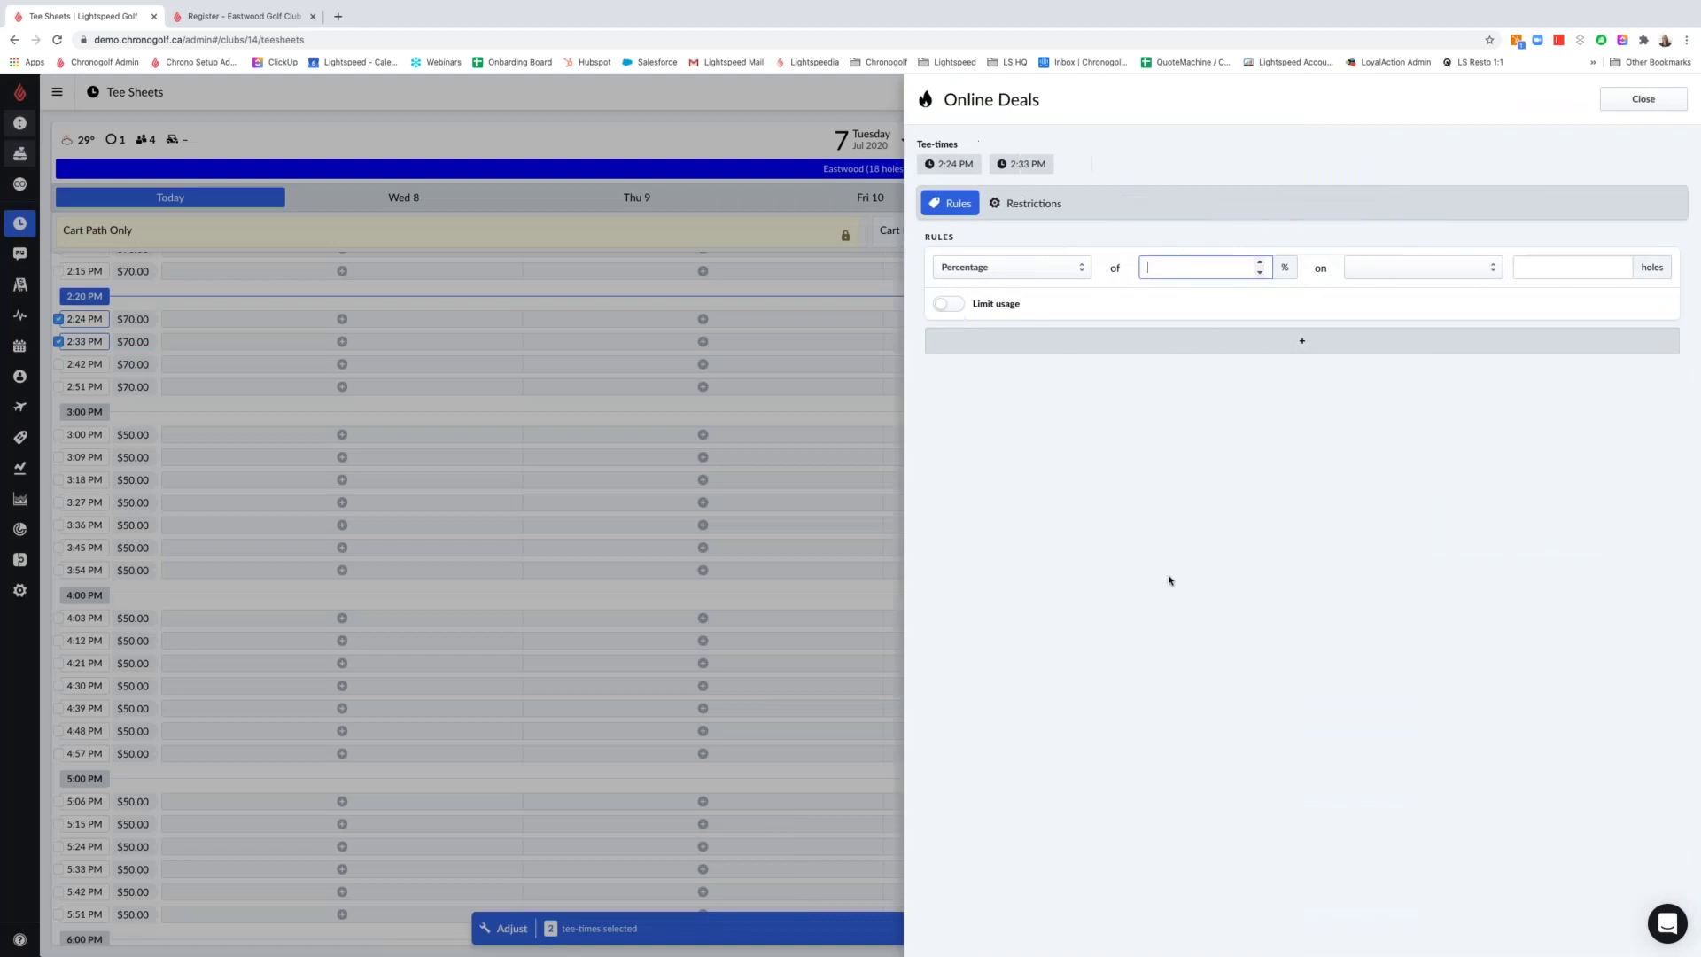
{"action": "type", "text": "20"}
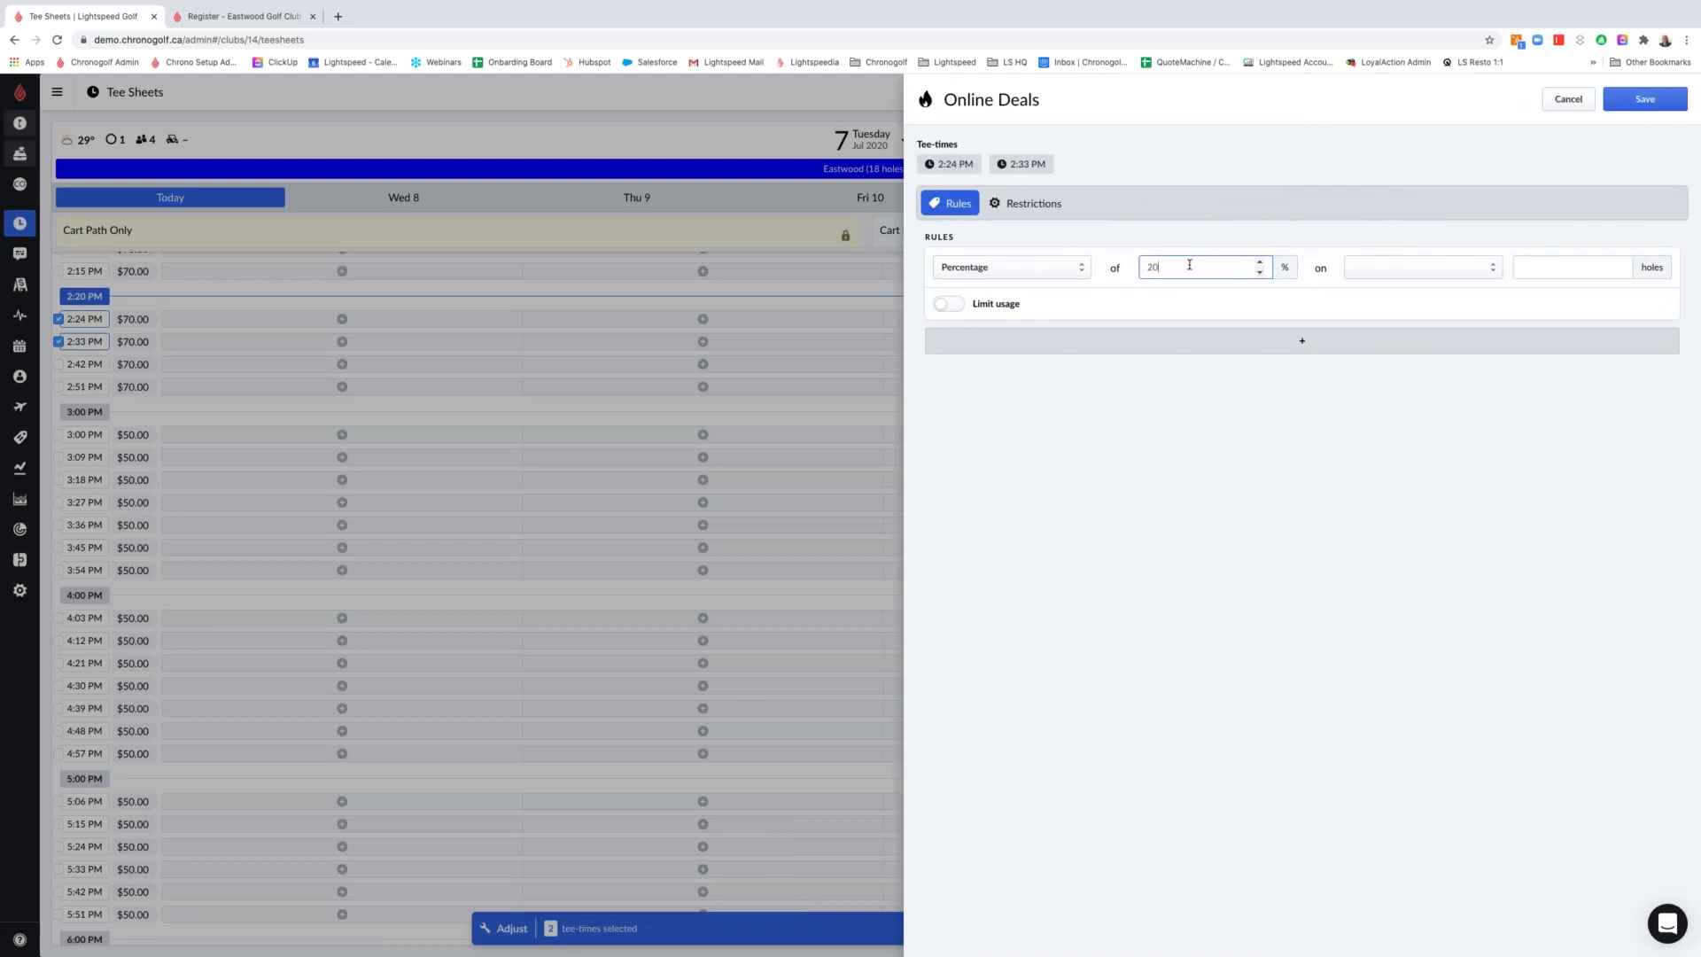
{"action": "left_click", "coordinate": [1389, 273]}
{"action": "left_click", "coordinate": [1446, 279]}
{"action": "left_click", "coordinate": [1582, 264]}
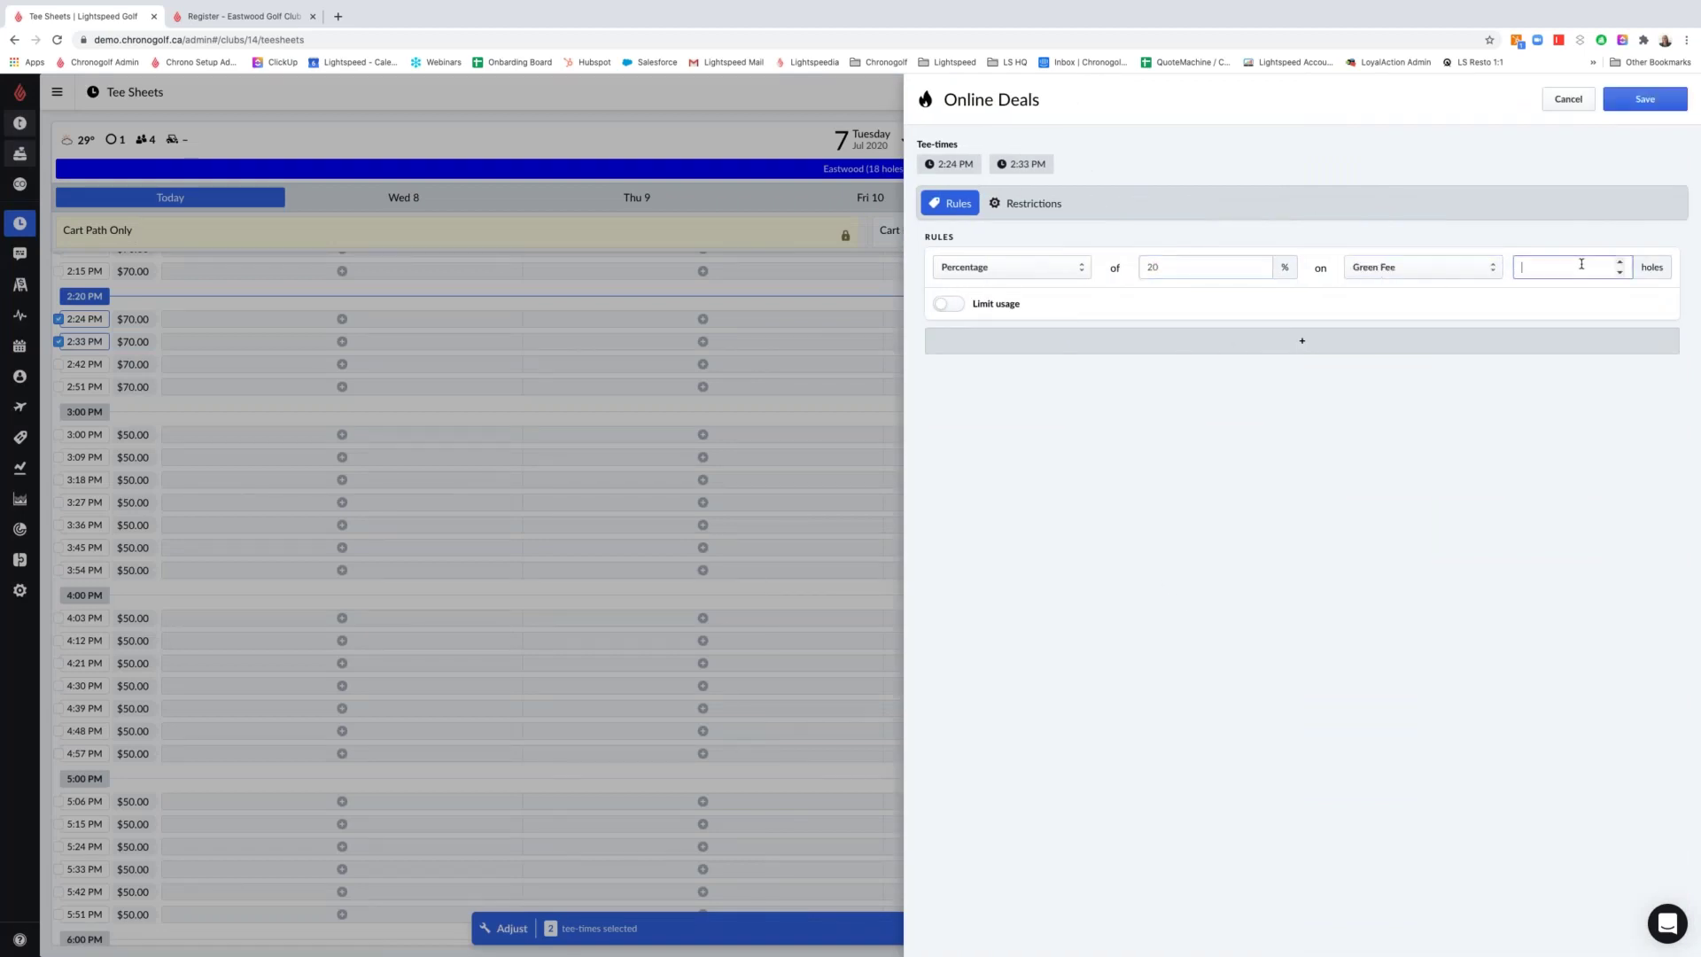
{"action": "type", "text": "18"}
{"action": "left_click", "coordinate": [951, 303]}
{"action": "left_click", "coordinate": [1264, 312]}
{"action": "left_click", "coordinate": [1156, 310]}
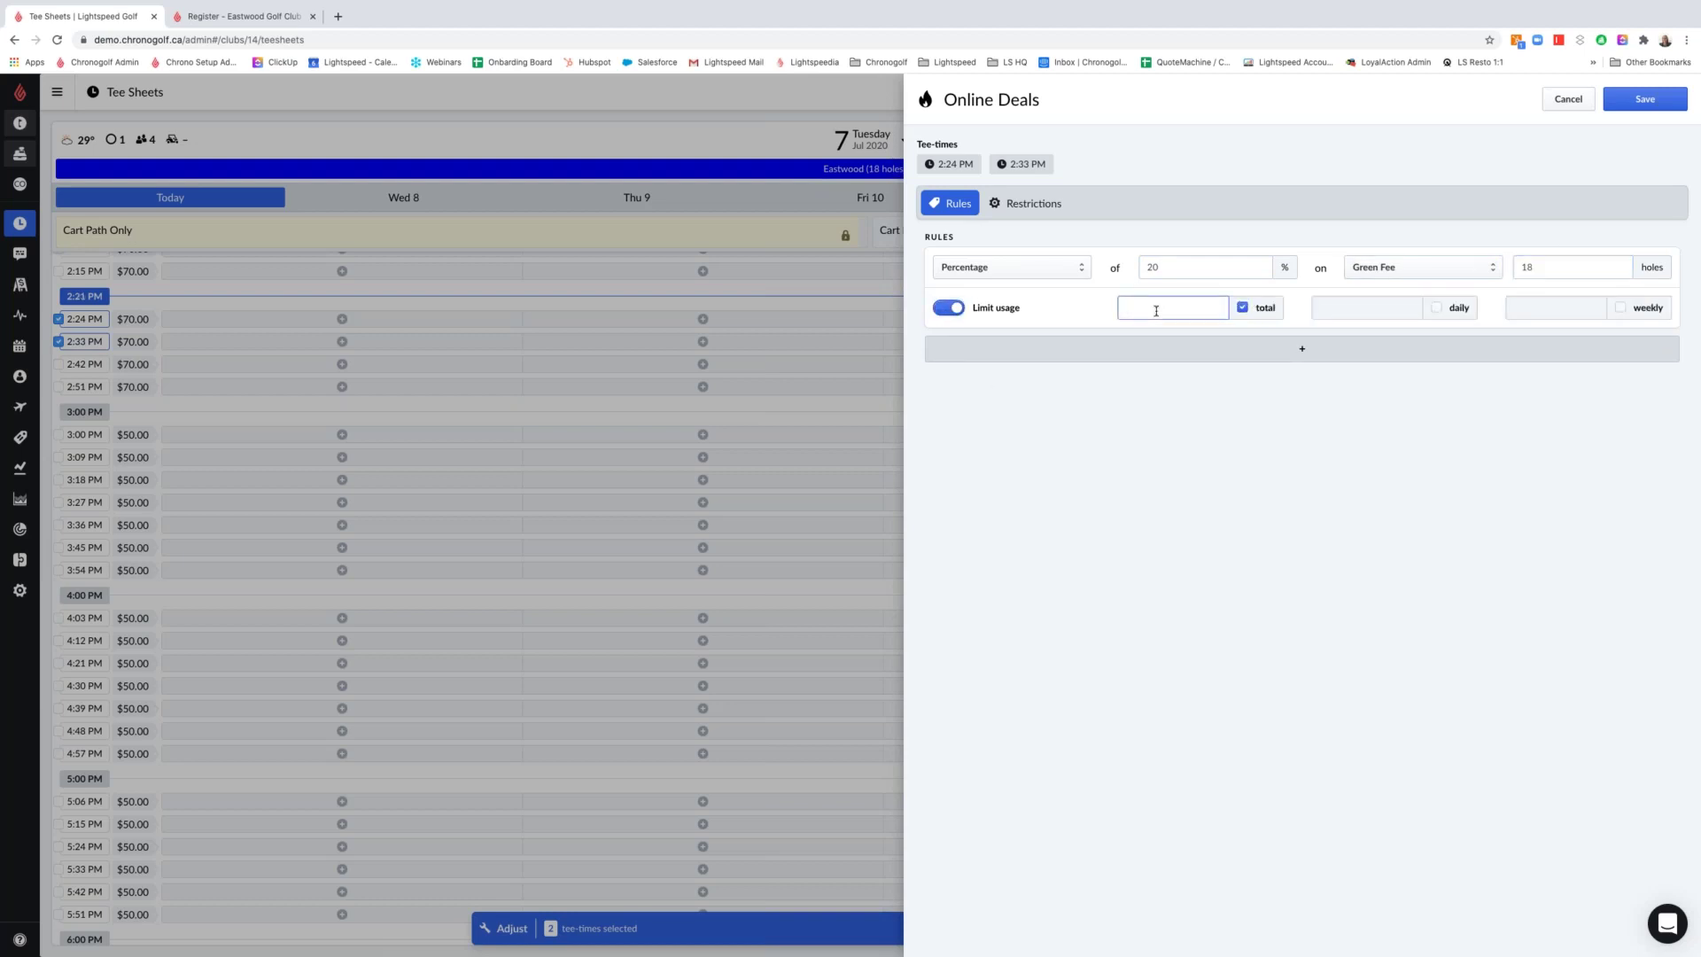
{"action": "left_click", "coordinate": [1146, 449]}
Save the 20% Green Fee deal and exit tee-sheet adjusting mode
{"action": "left_click", "coordinate": [1613, 103]}
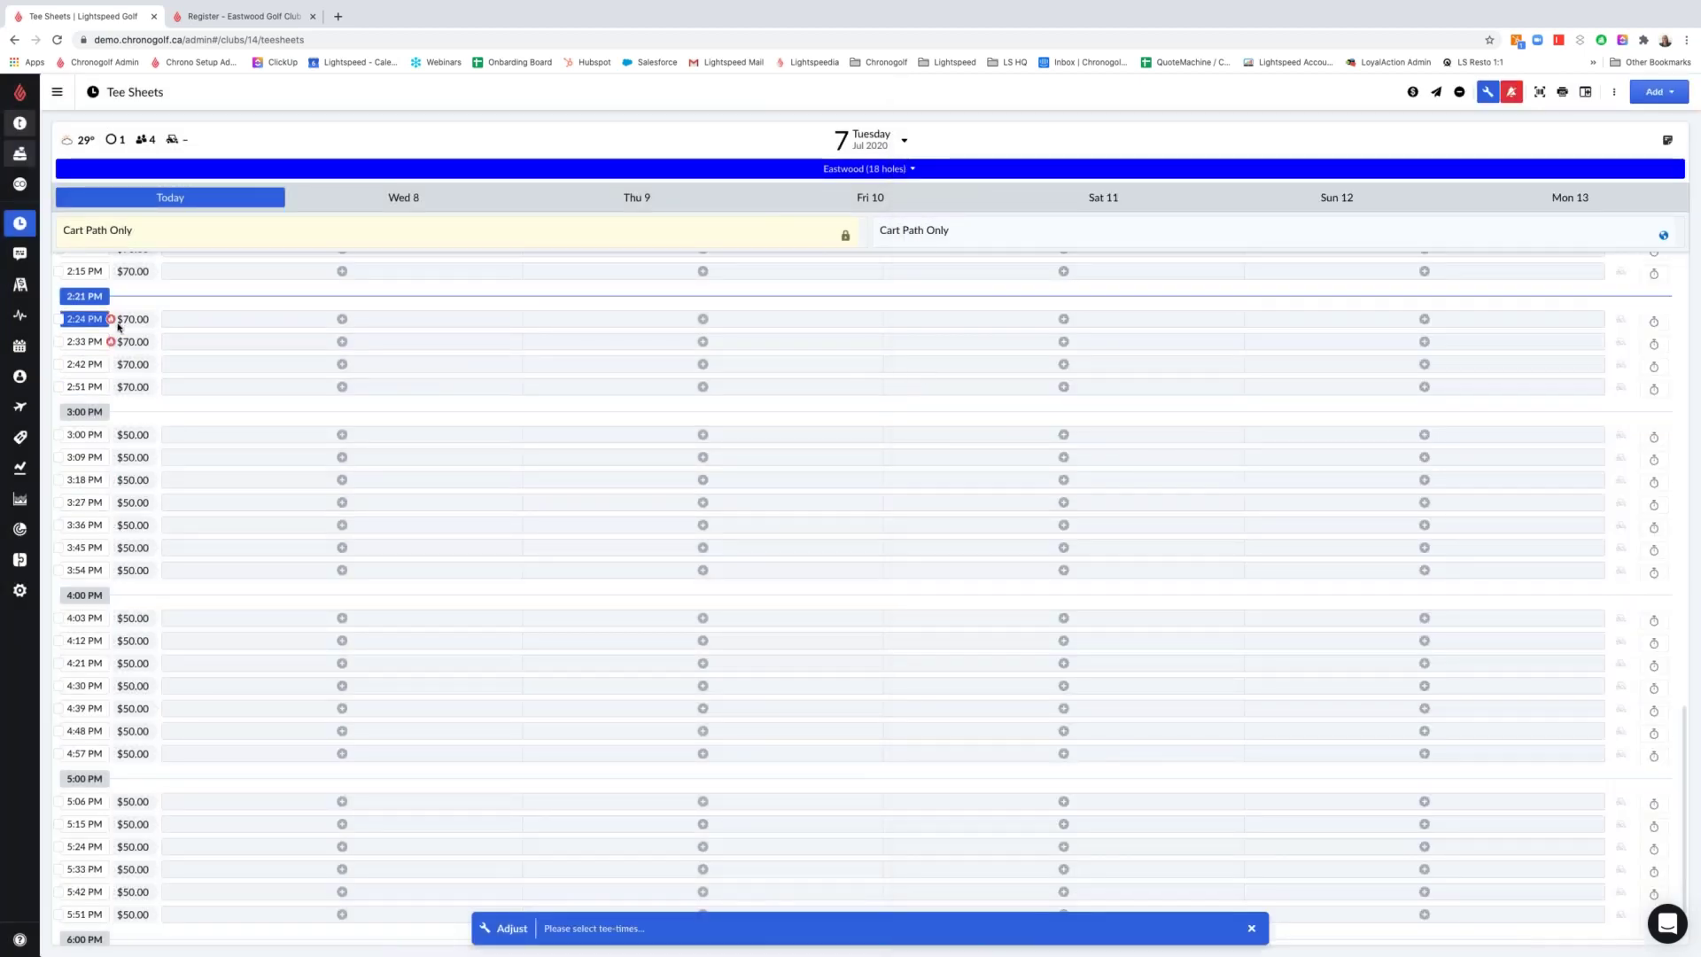
{"action": "mouse_move", "coordinate": [110, 318]}
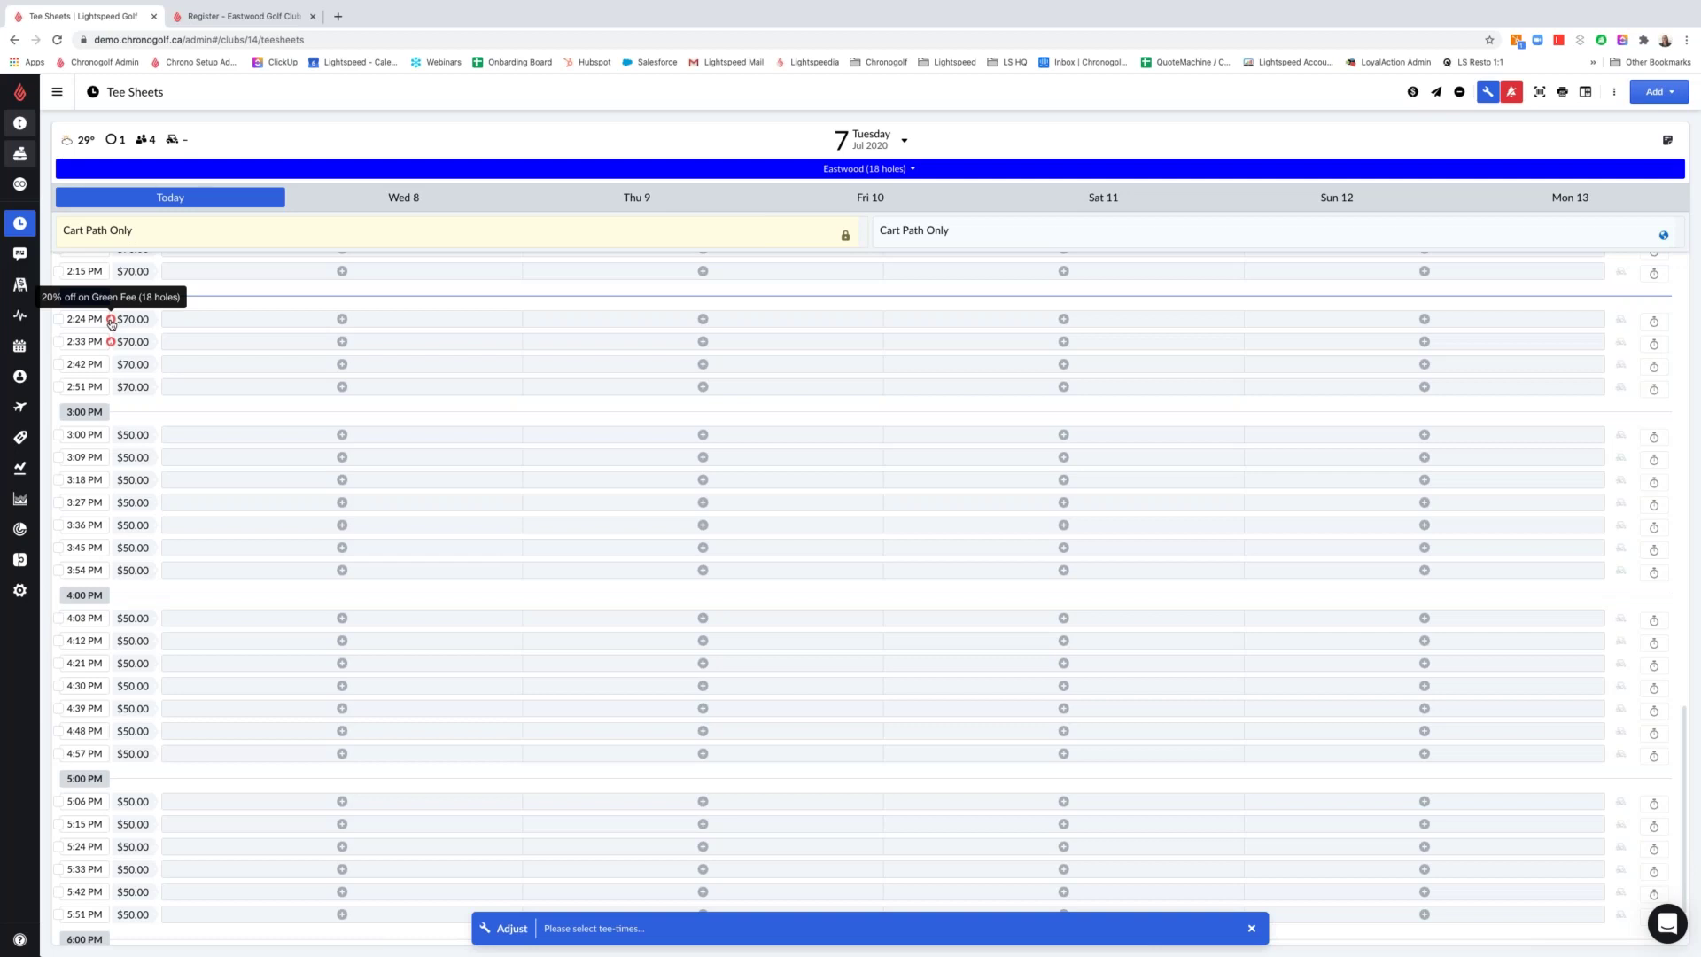
{"action": "left_click", "coordinate": [84, 324]}
{"action": "left_click", "coordinate": [83, 324]}
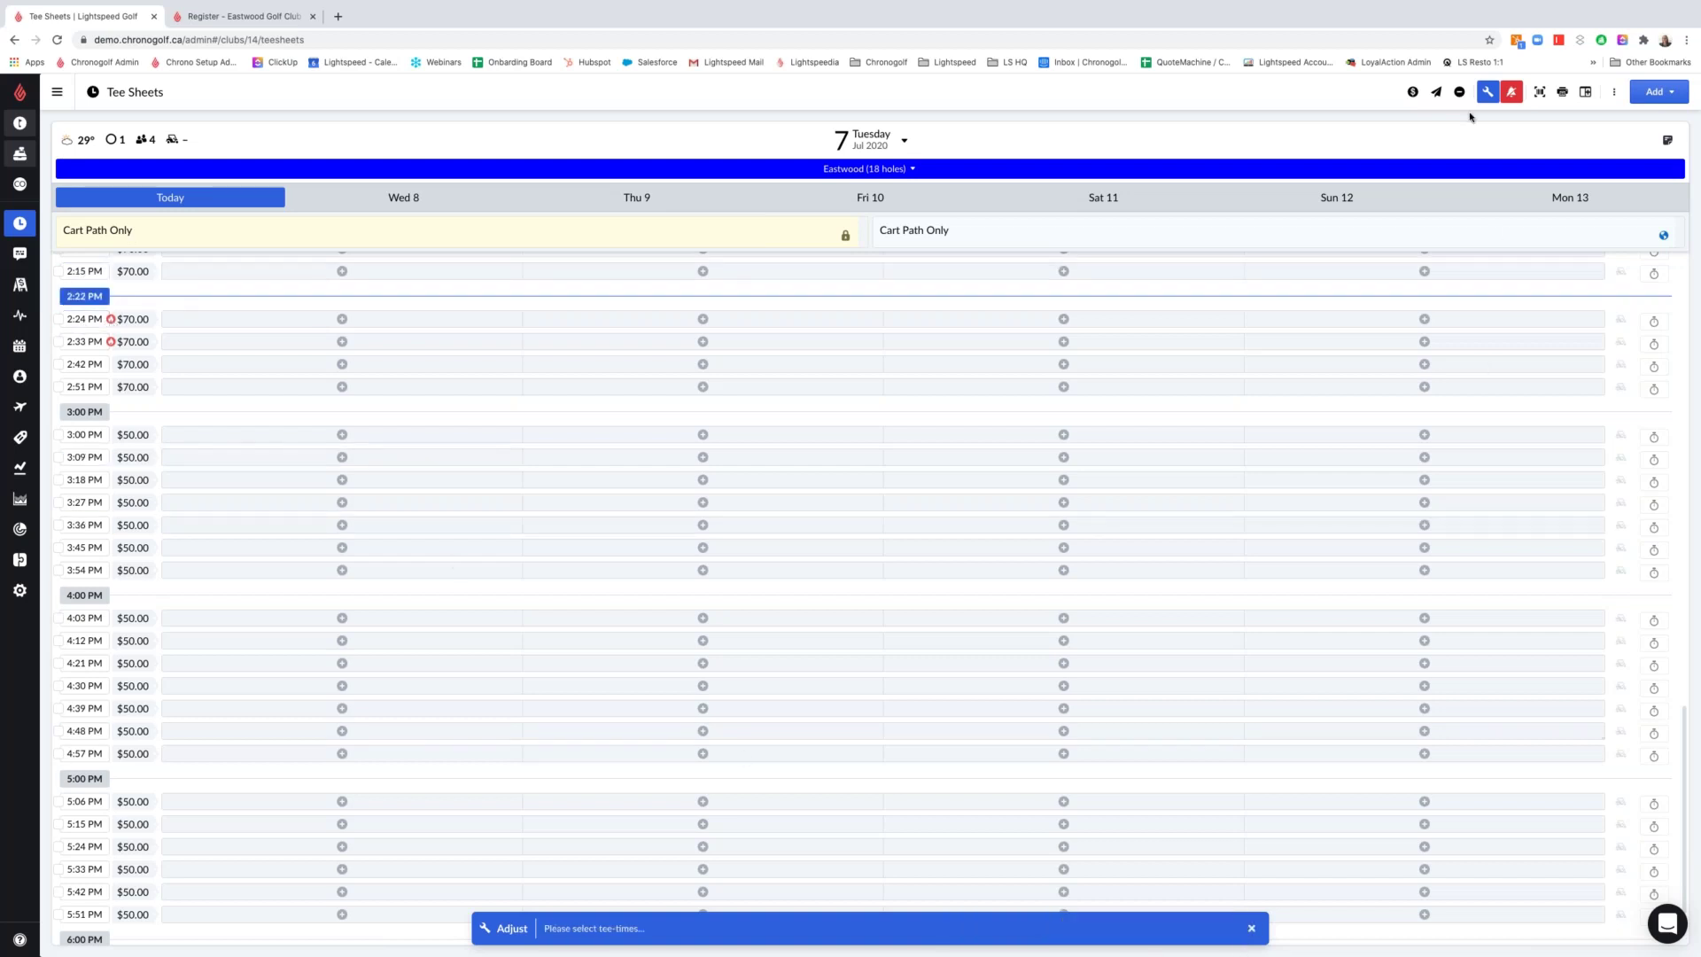
{"action": "left_click", "coordinate": [1487, 92]}
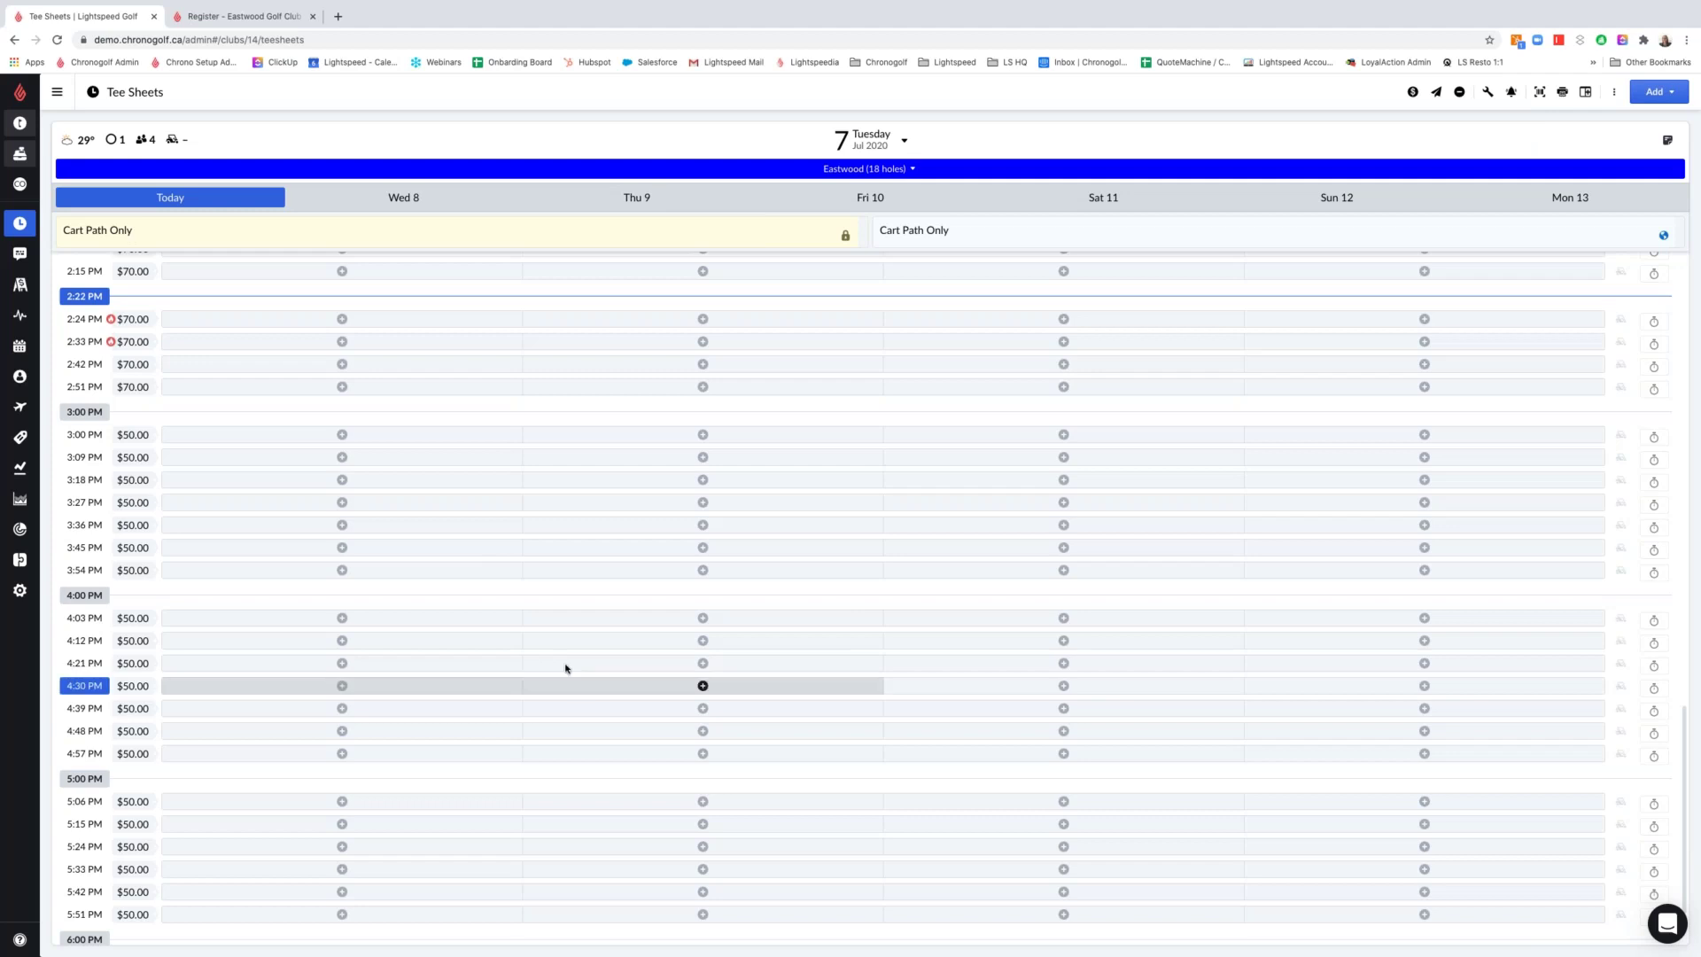
Open a new July 7 reservation at 2:24 PM, Golf 18 Holes at $70.00
{"action": "scroll", "coordinate": [565, 666], "scroll_direction": "up", "scroll_amount": 3}
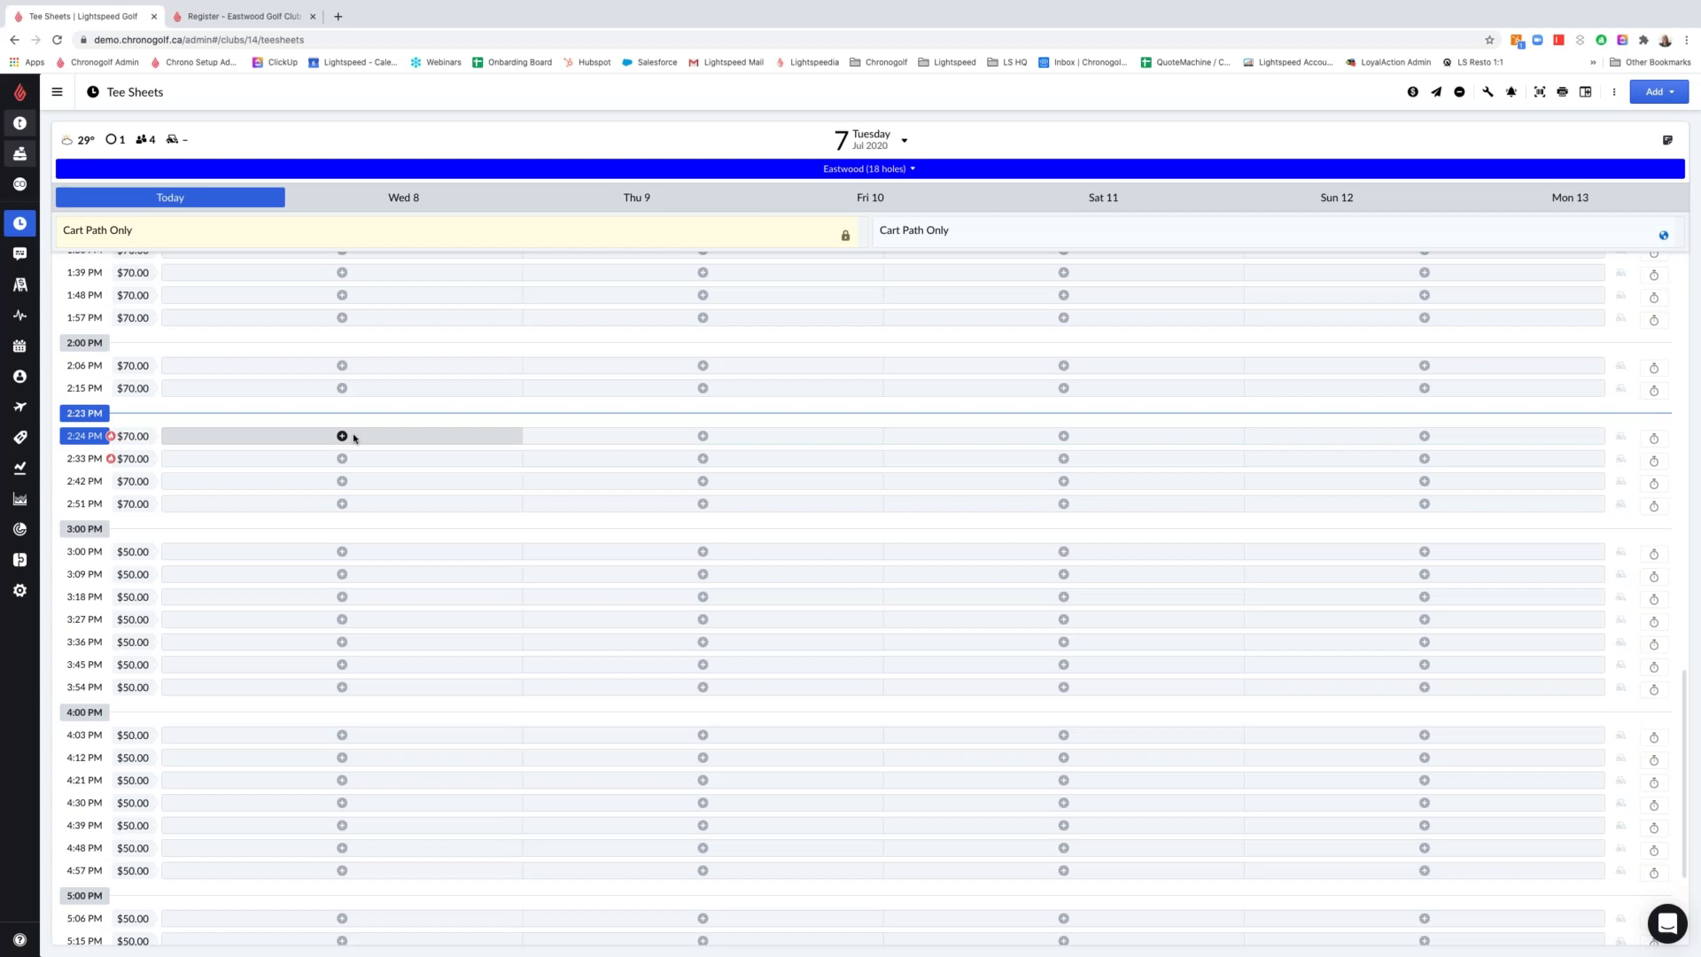
{"action": "left_click", "coordinate": [351, 436]}
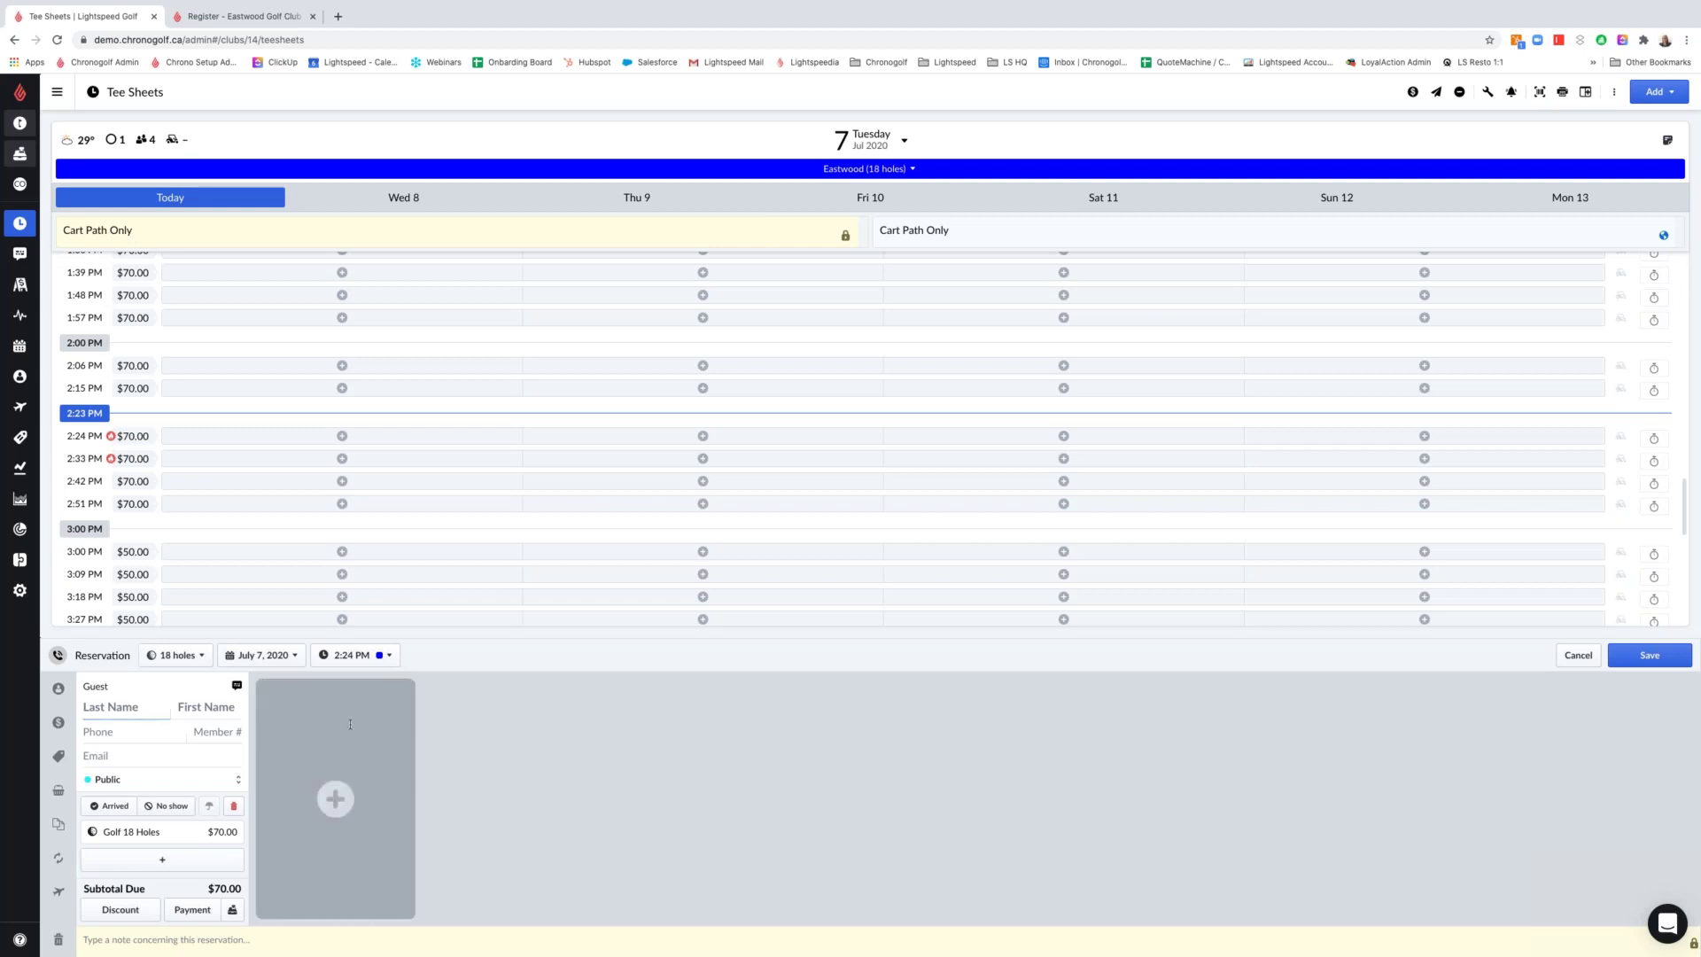
Leave the reservation with two player slots by adding, then removing, the third and fourth guests
{"action": "left_click", "coordinate": [308, 729]}
{"action": "left_click", "coordinate": [497, 730]}
{"action": "left_click", "coordinate": [625, 731]}
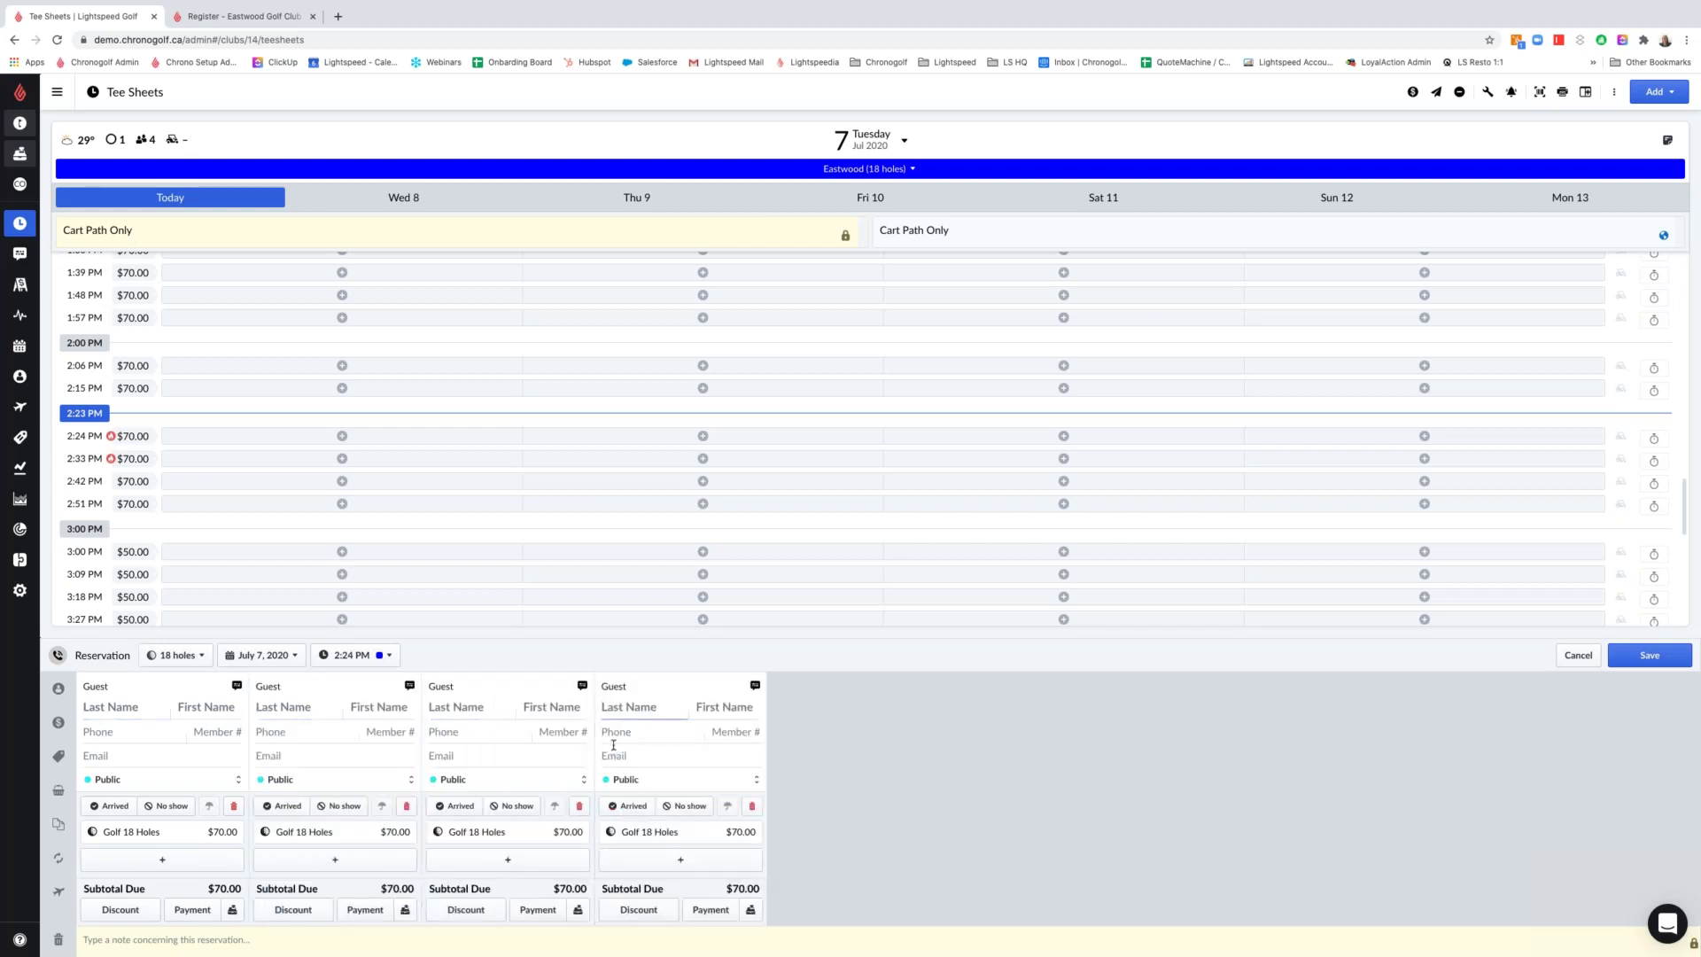
{"action": "left_click", "coordinate": [579, 807]}
{"action": "left_click", "coordinate": [579, 807]}
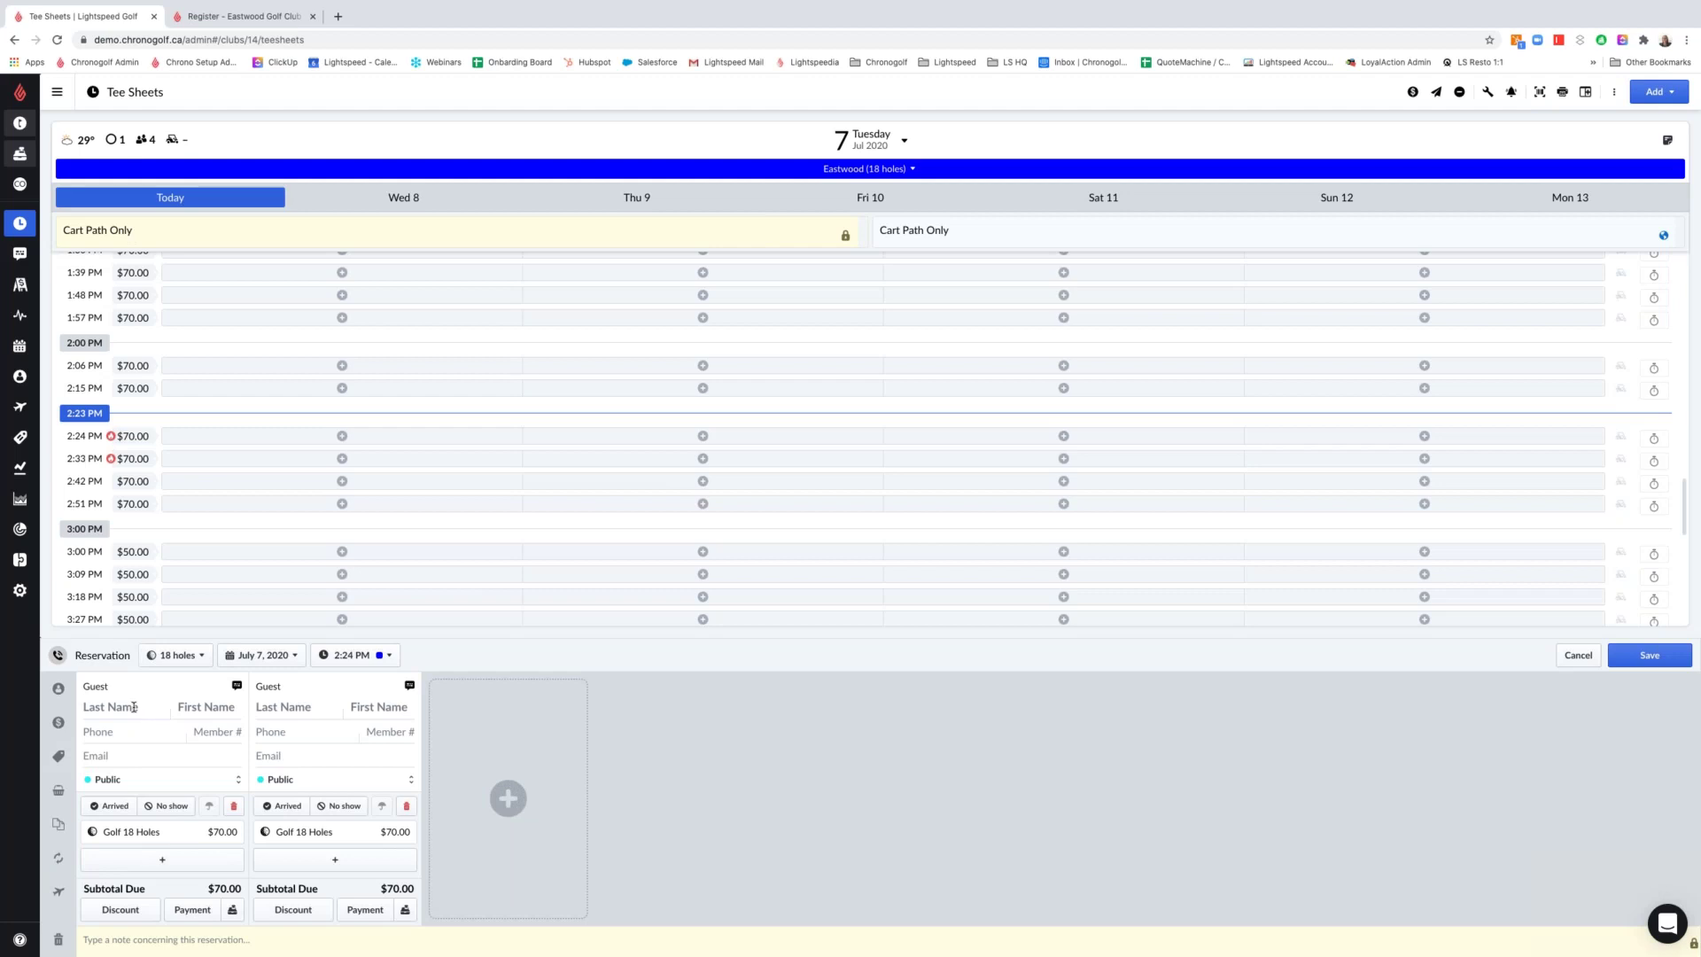
Fill both players with existing members, the first found by last name and the second by first name
{"action": "left_click", "coordinate": [135, 706]}
{"action": "type", "text": "ozba"}
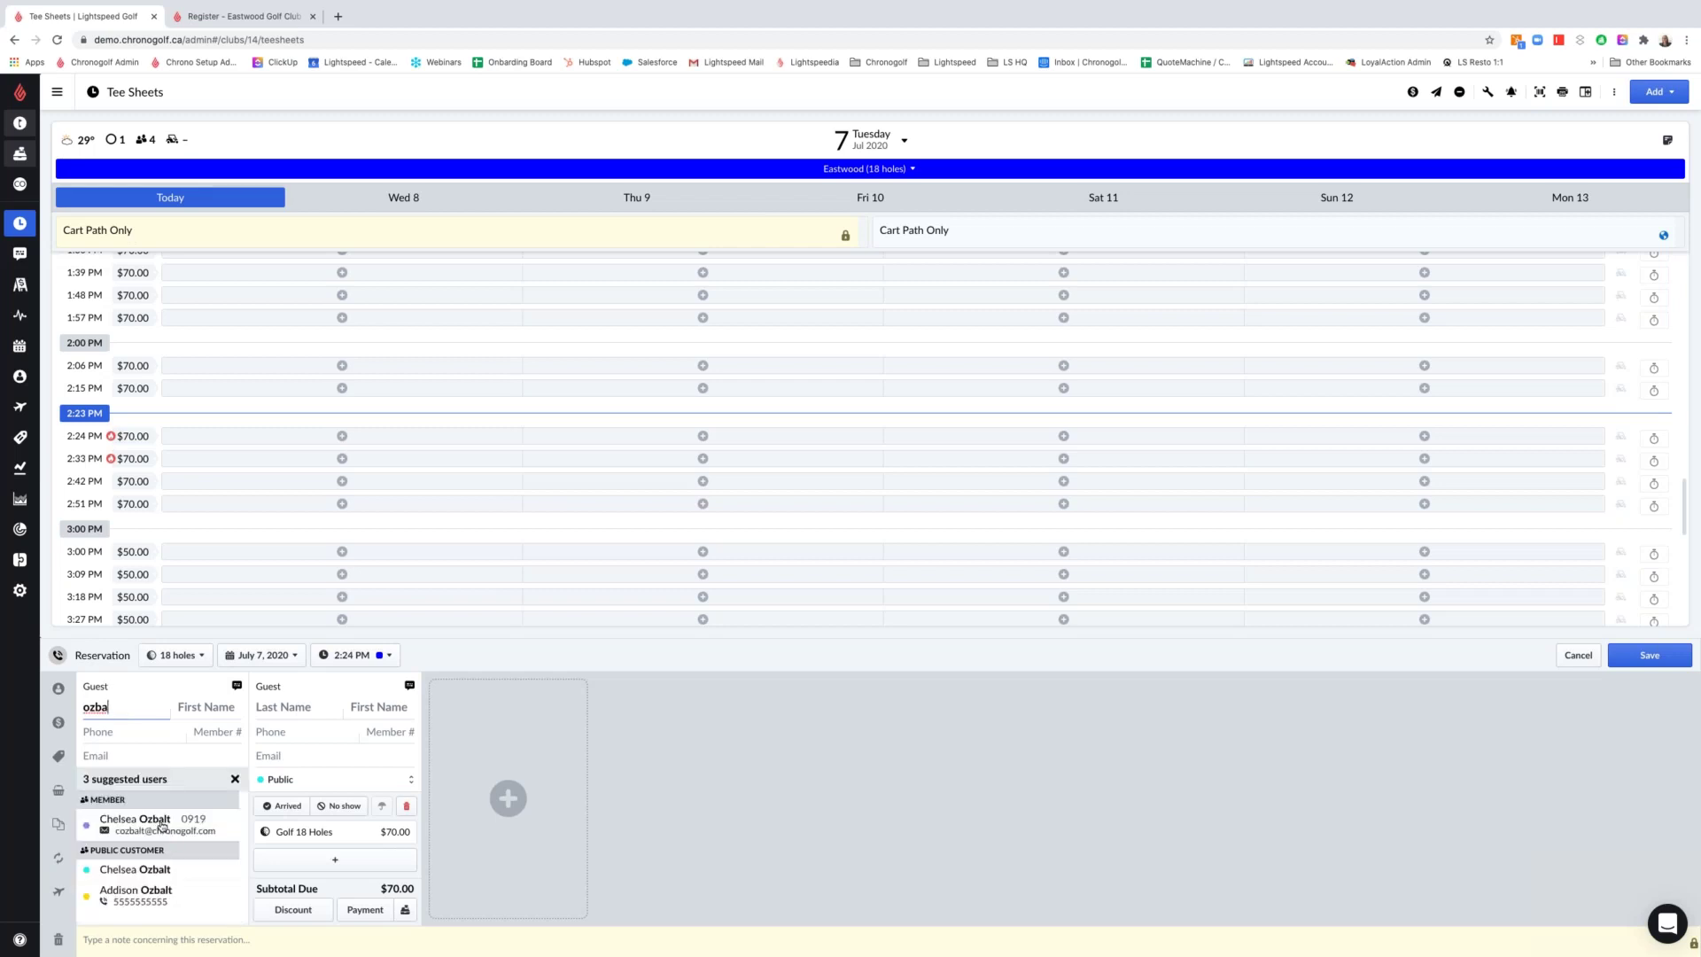
{"action": "left_click", "coordinate": [150, 822]}
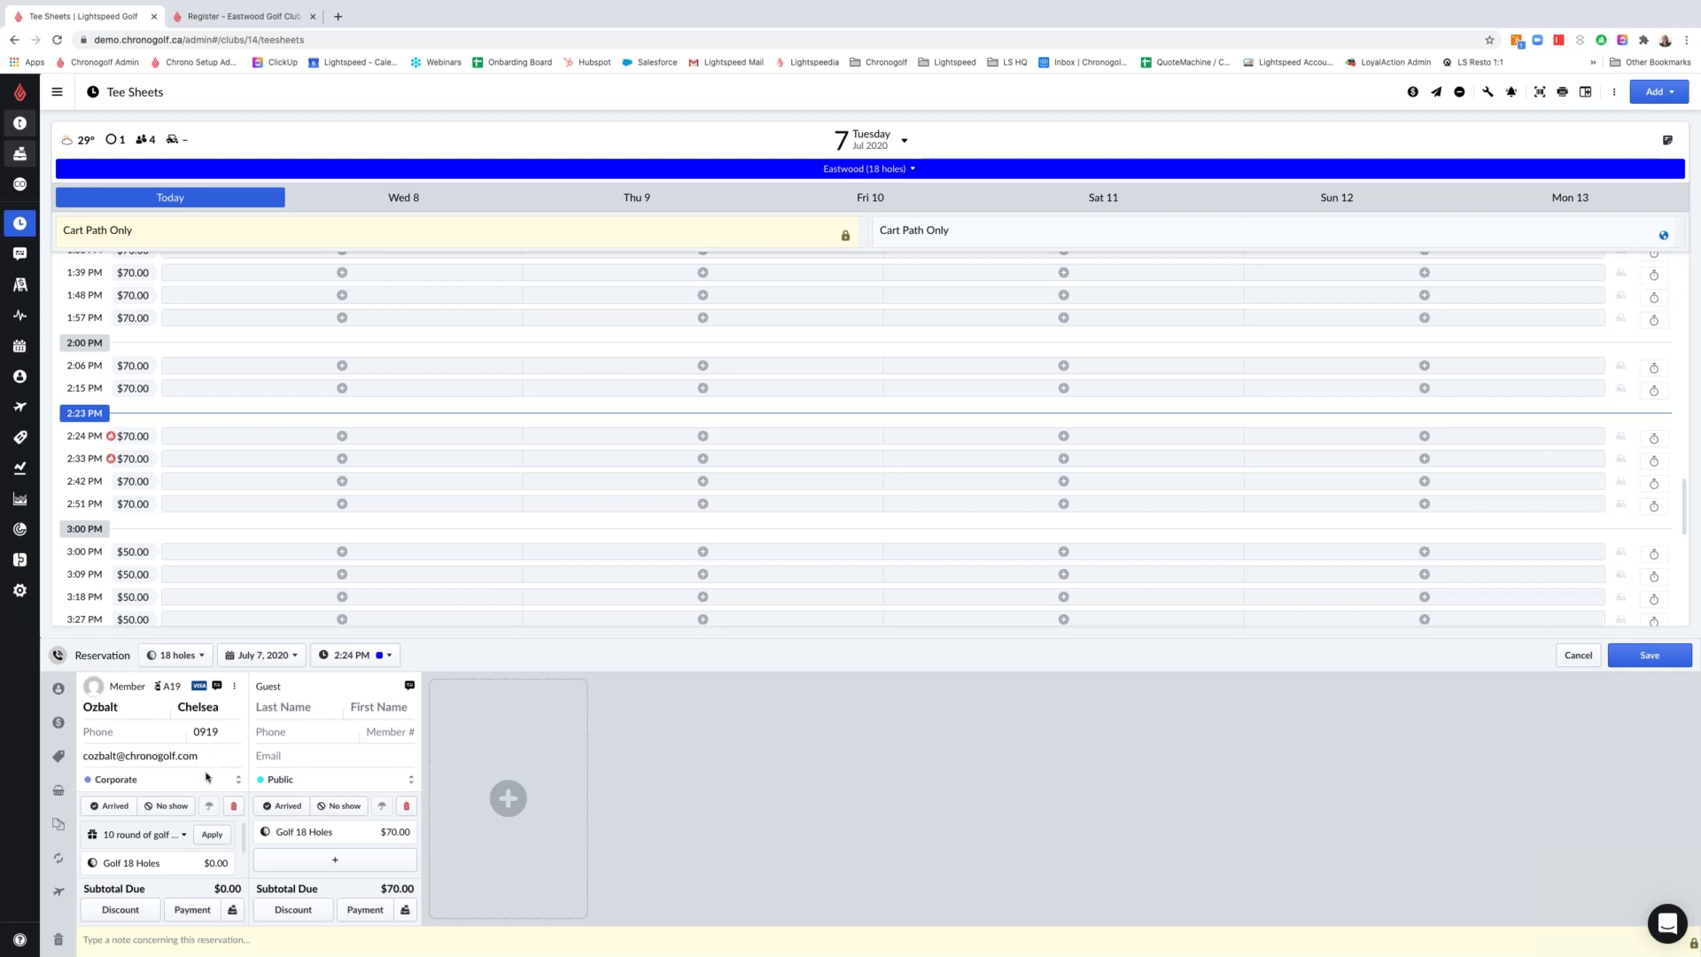
{"action": "left_click", "coordinate": [388, 704]}
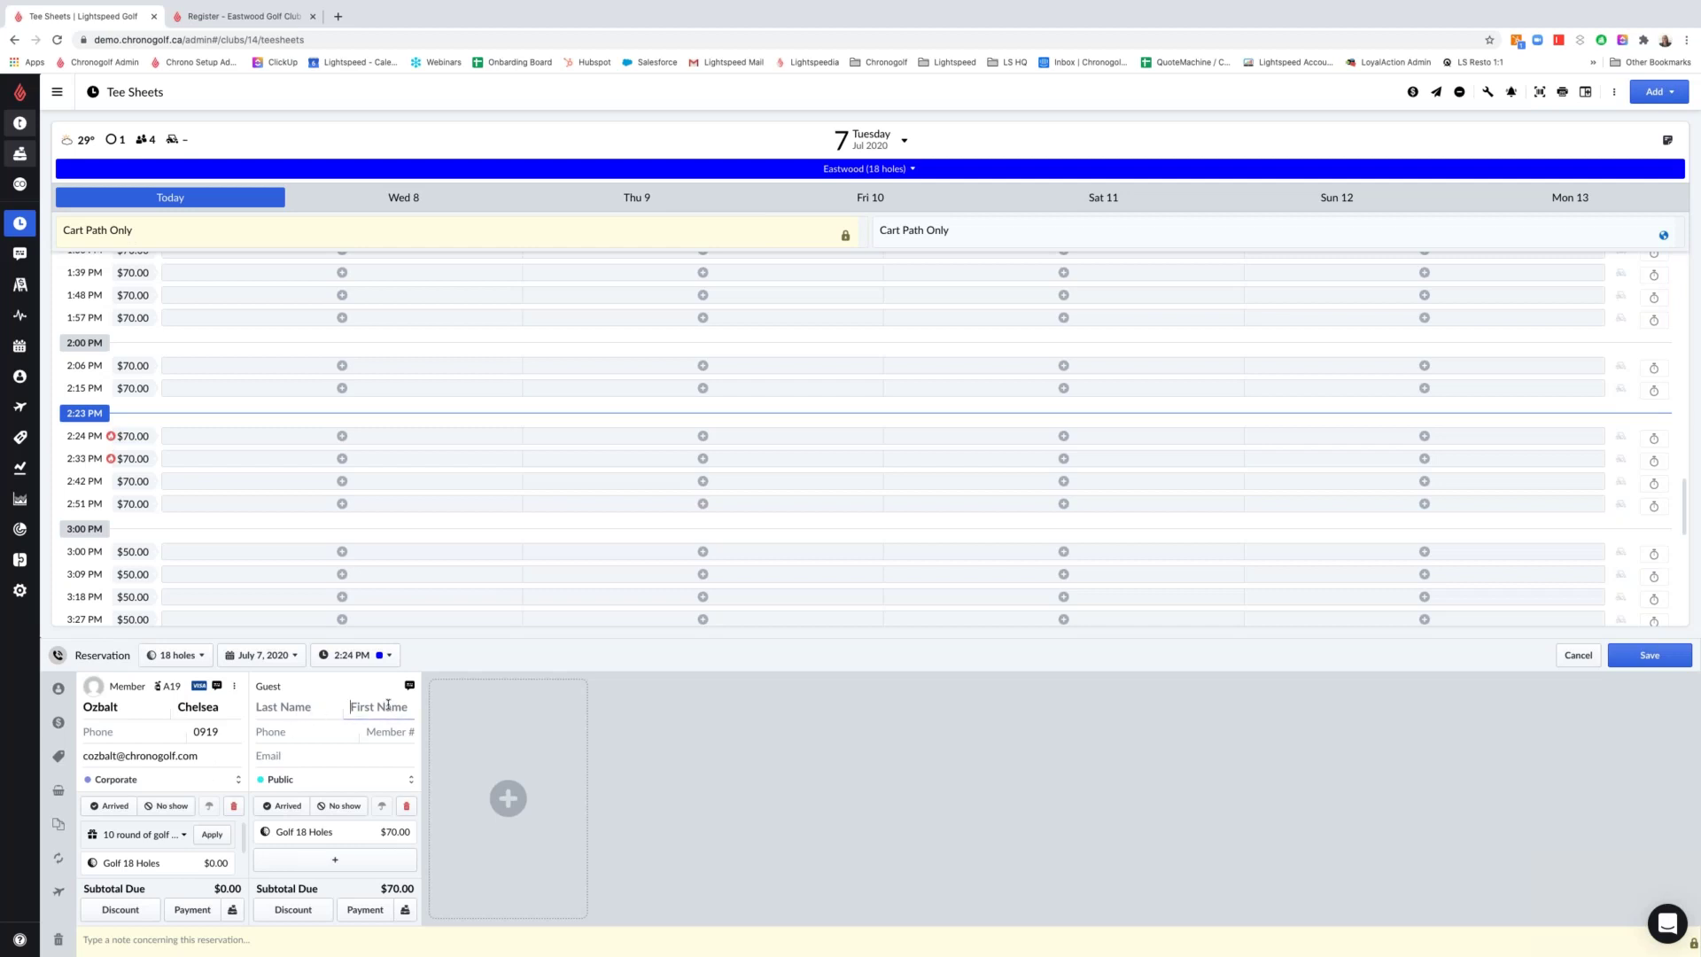
{"action": "type", "text": "aary"}
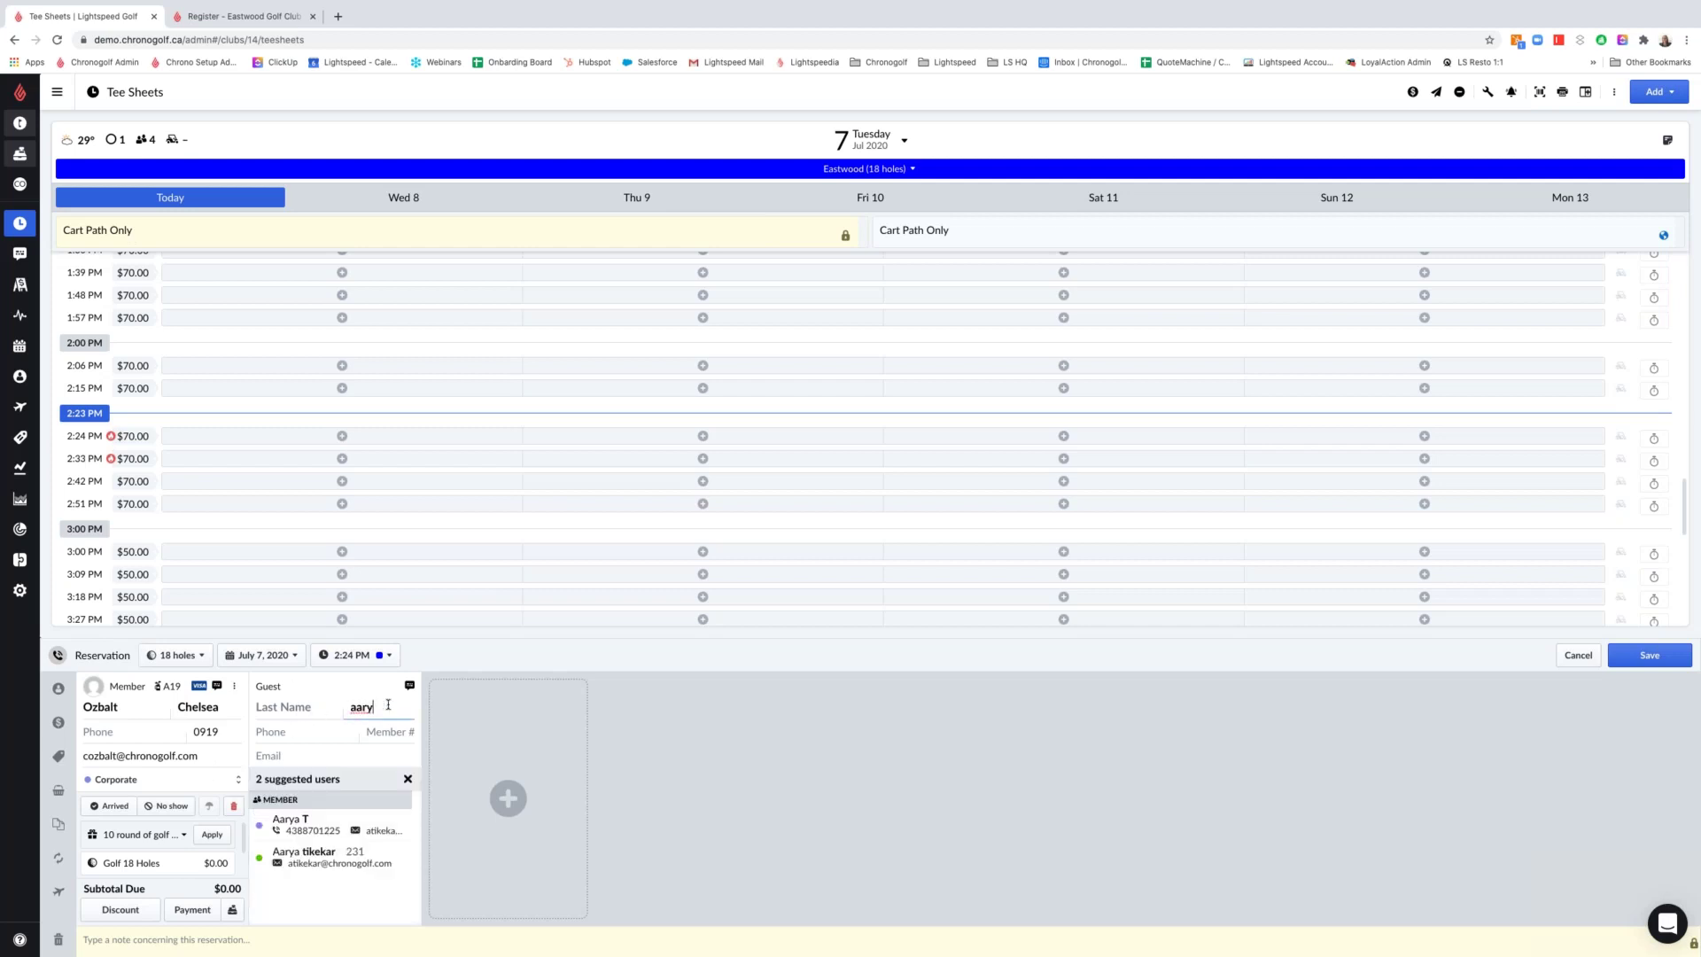
{"action": "type", "text": "a"}
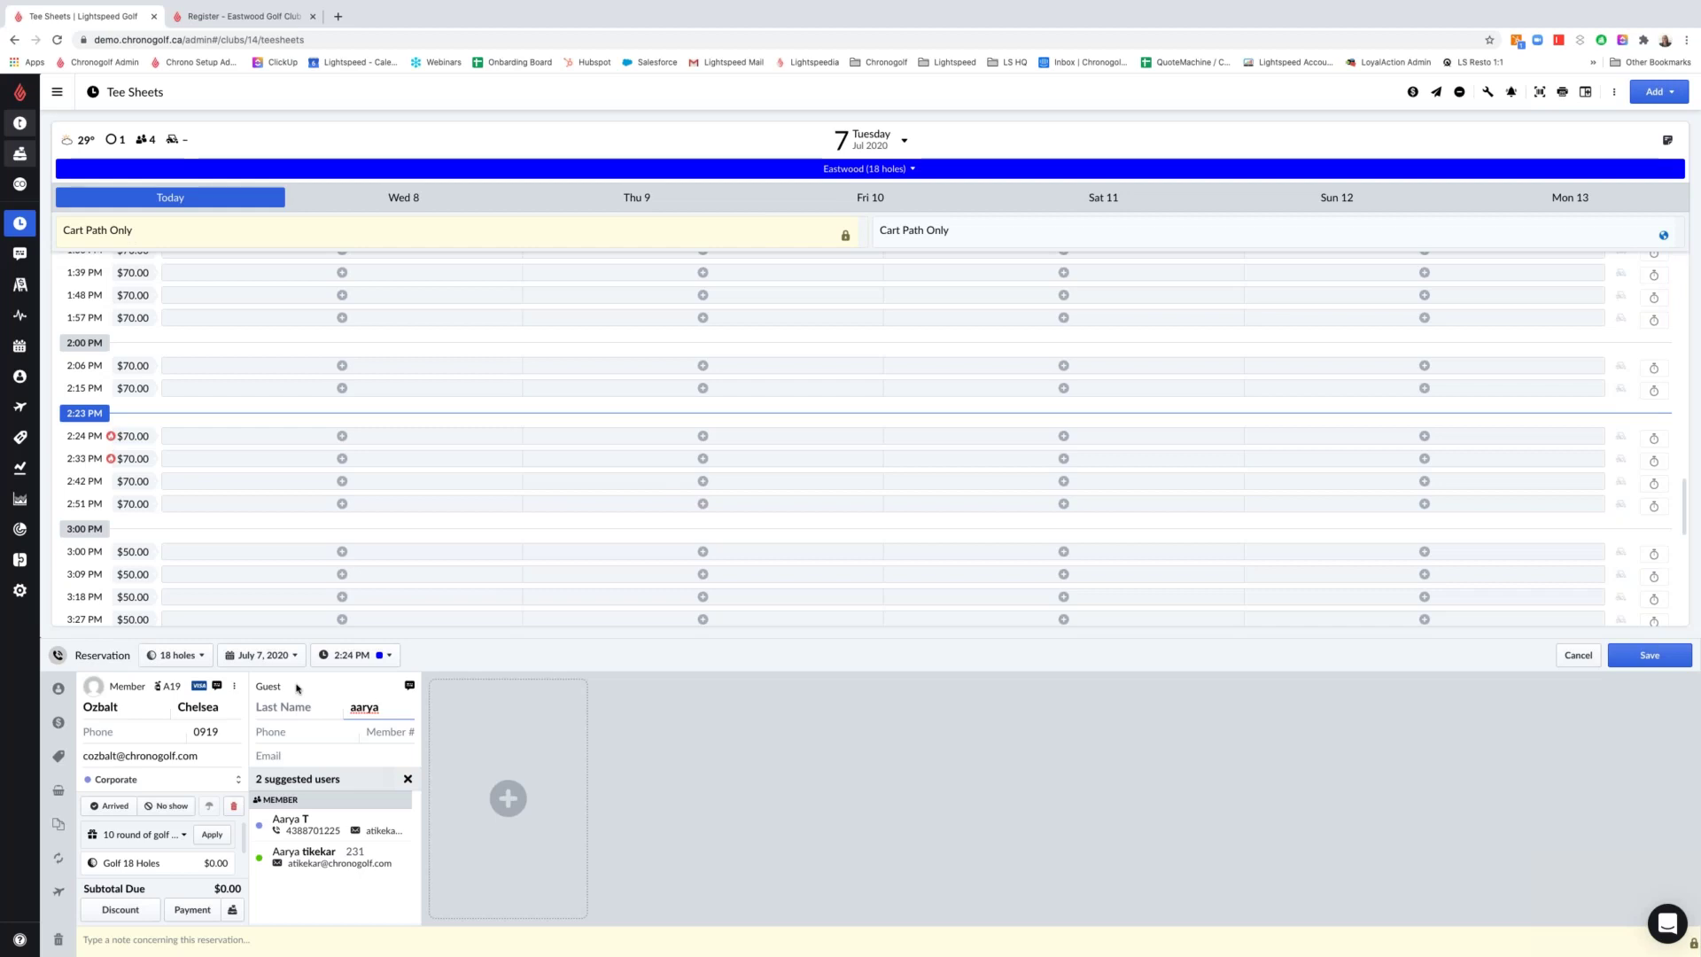
{"action": "left_click", "coordinate": [317, 856]}
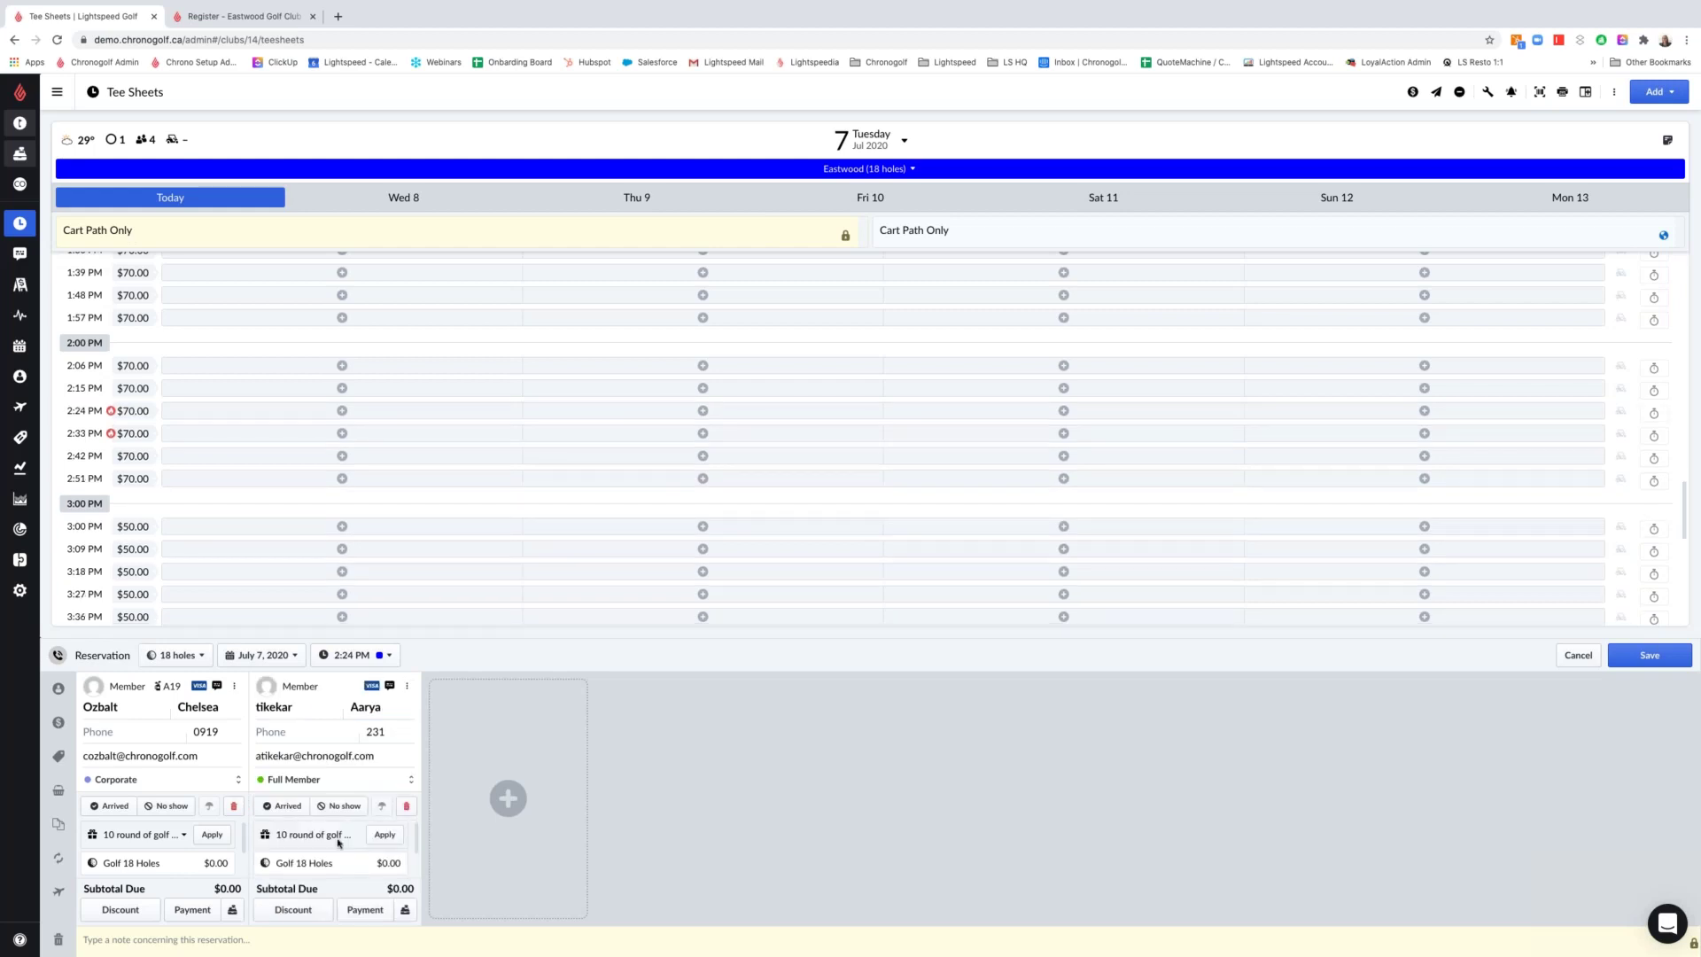
Add a third player, a Full Member at $0.00, found by phone number
{"action": "left_click", "coordinate": [510, 798]}
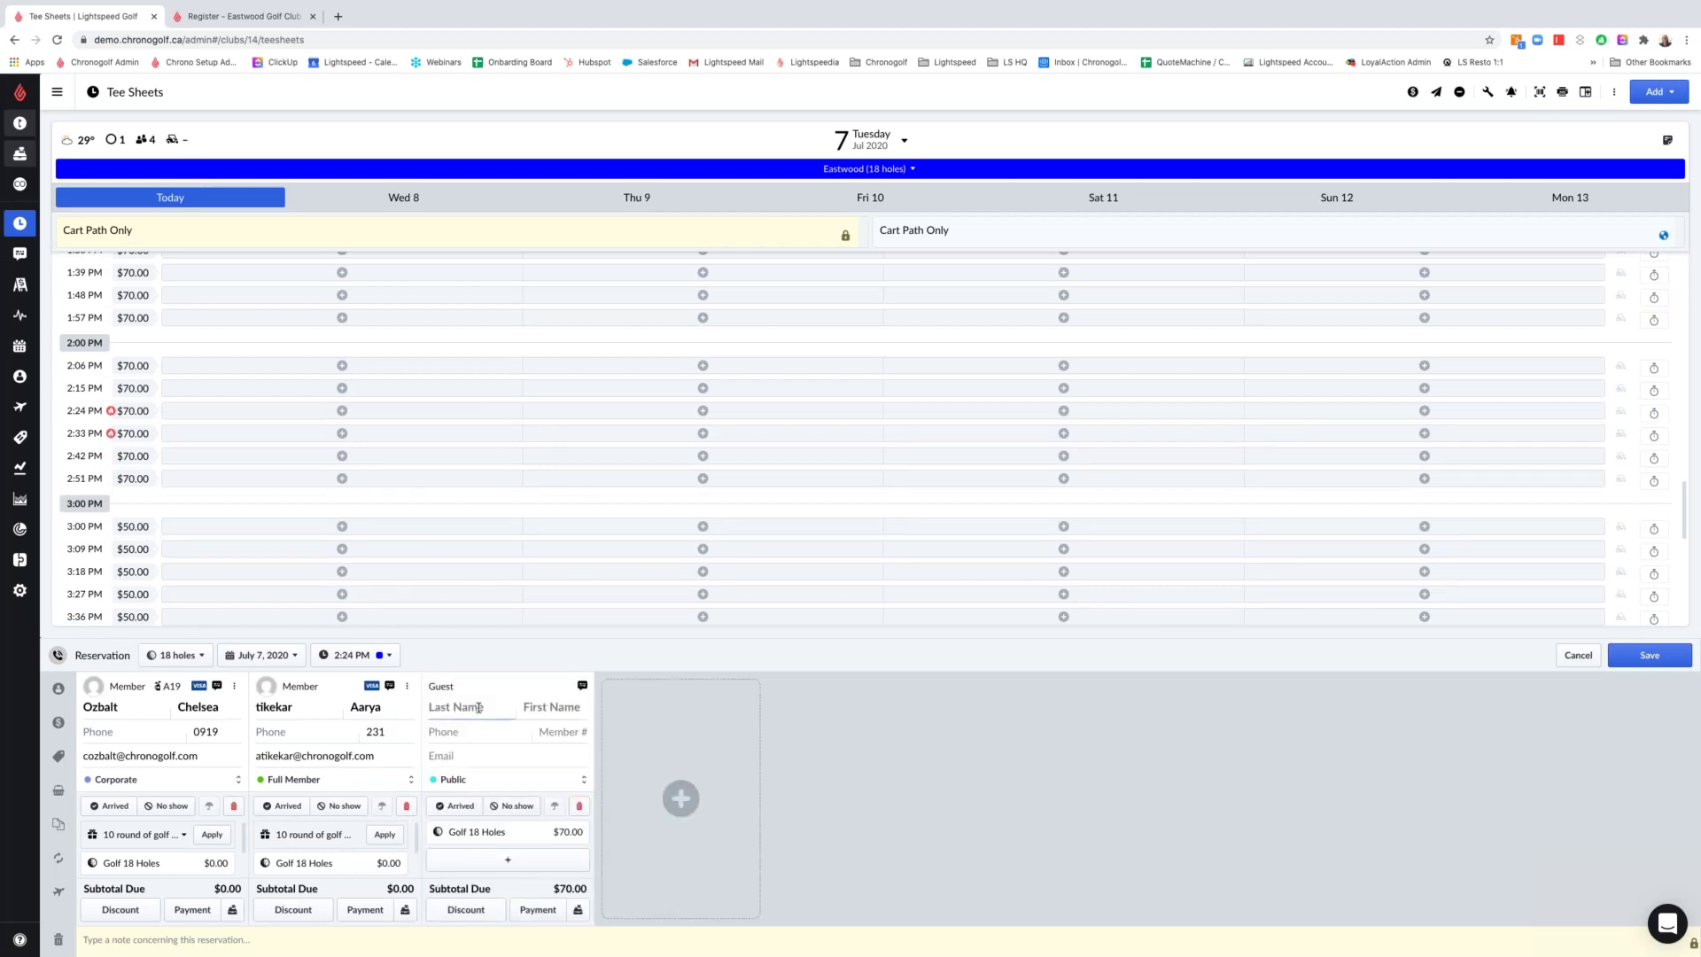
{"action": "left_click", "coordinate": [457, 740]}
{"action": "type", "text": "555555"}
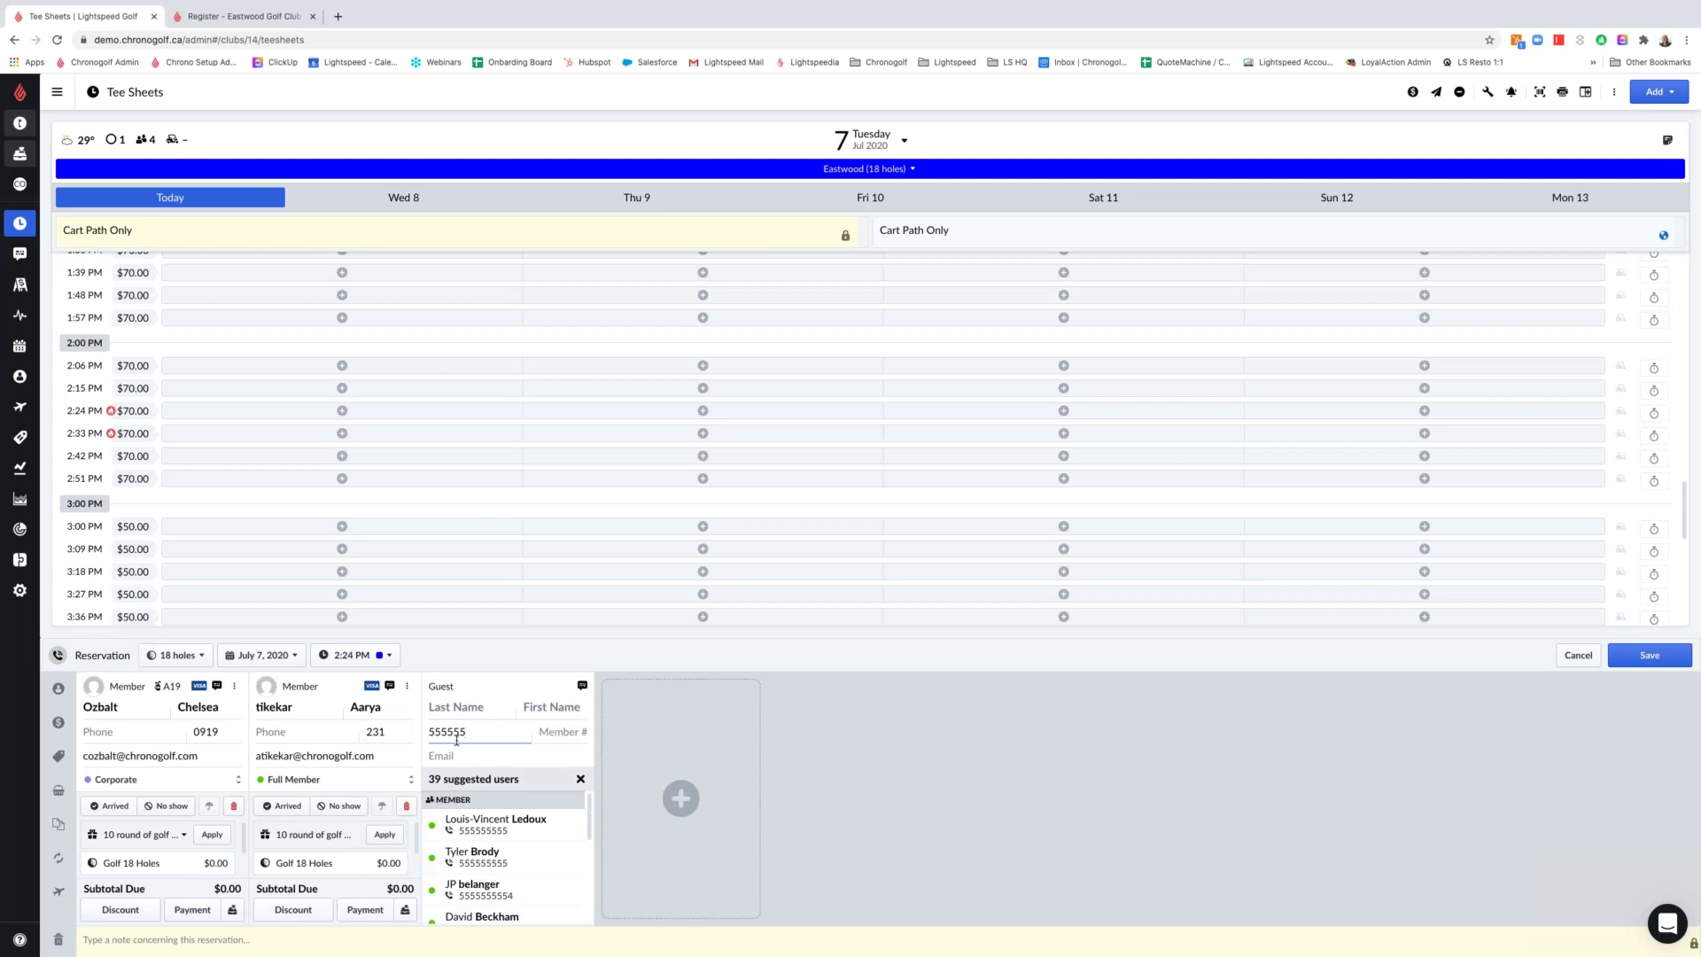
{"action": "scroll", "coordinate": [485, 840], "scroll_direction": "down", "scroll_amount": 1}
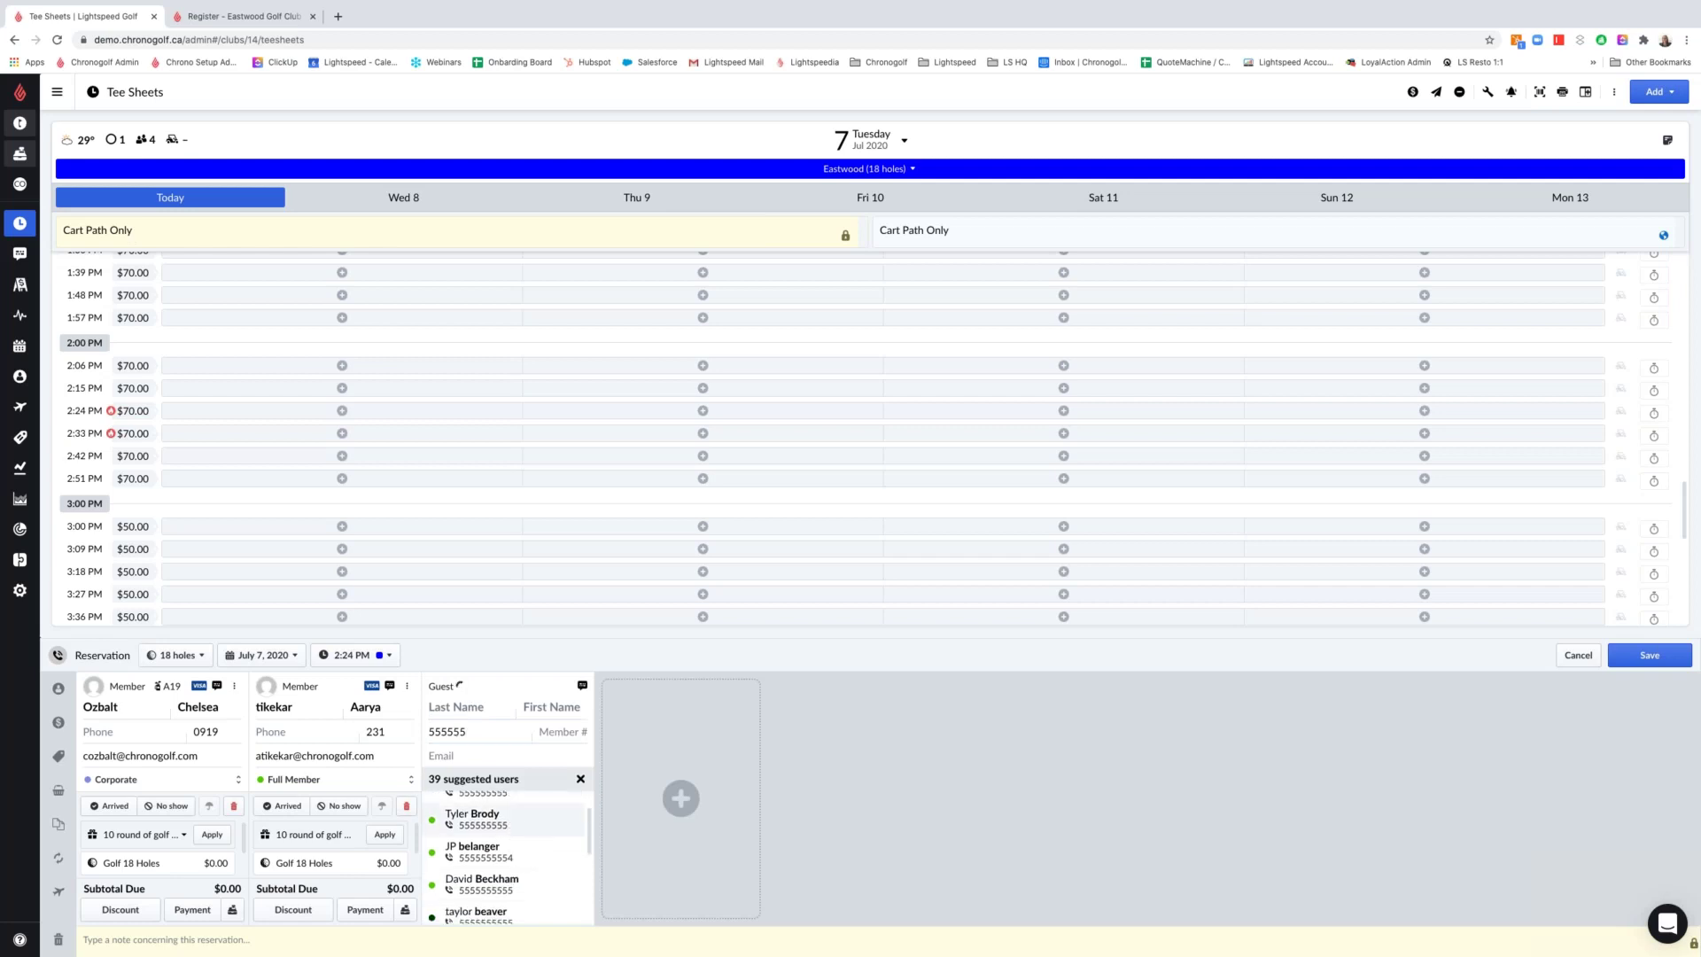
{"action": "left_click", "coordinate": [474, 819]}
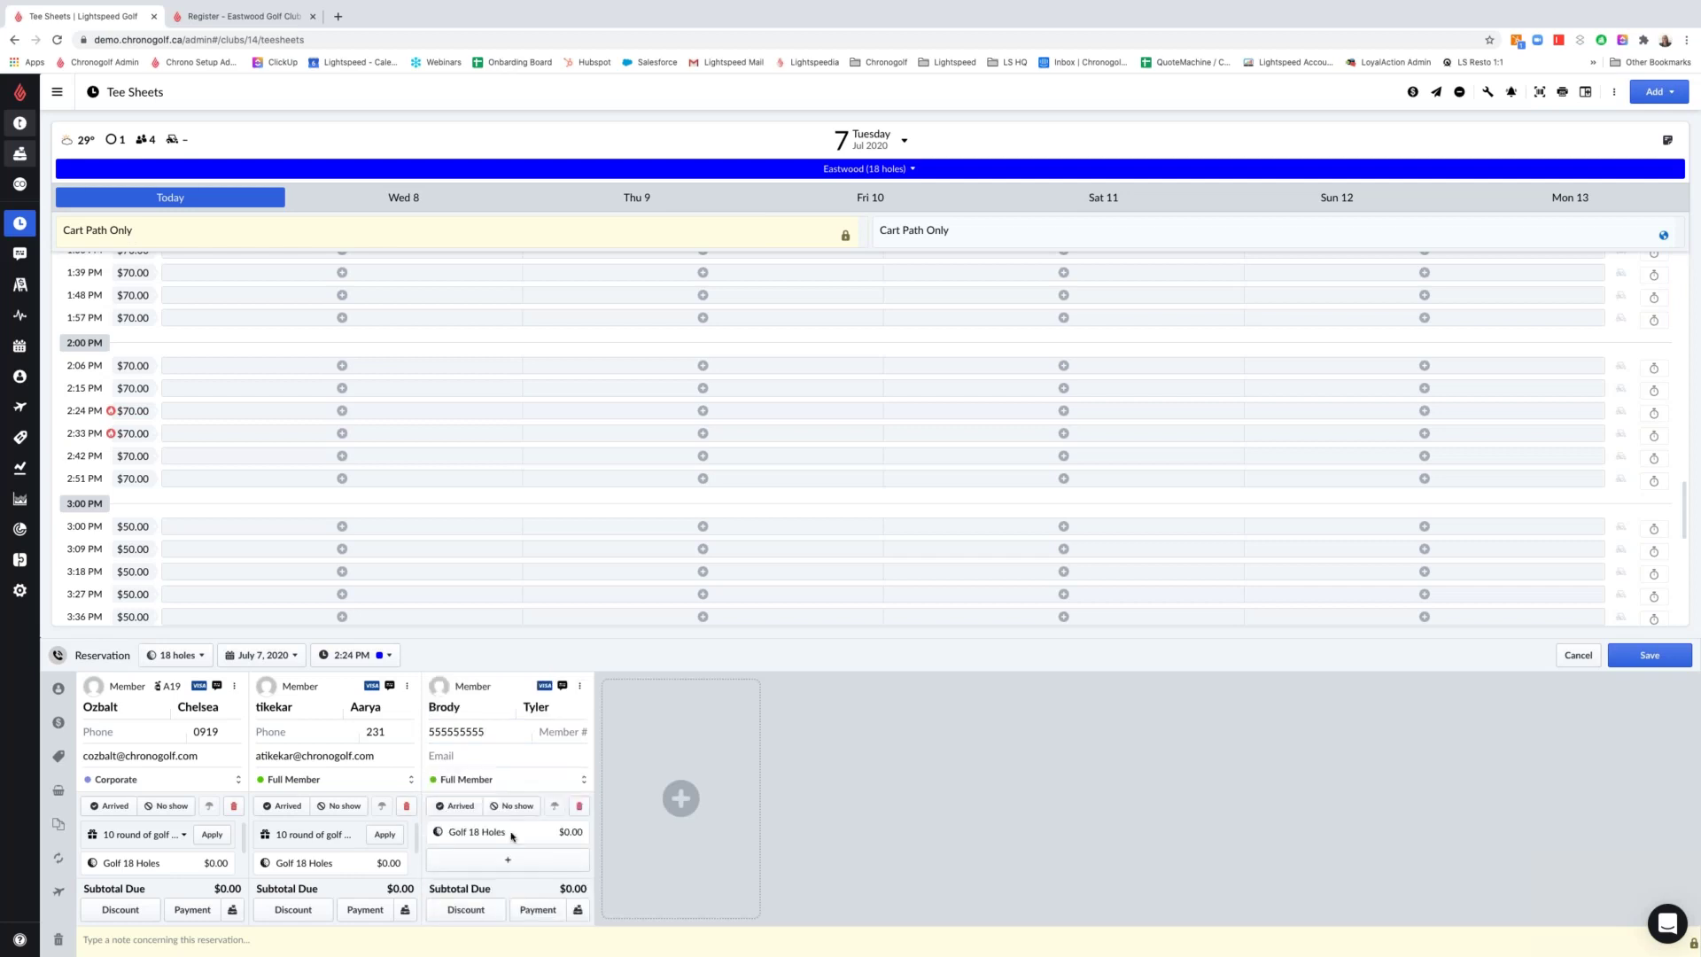
Add a fourth player, a Public customer at $70.00, found by e-mail address
{"action": "left_click", "coordinate": [690, 771]}
{"action": "left_click", "coordinate": [646, 751]}
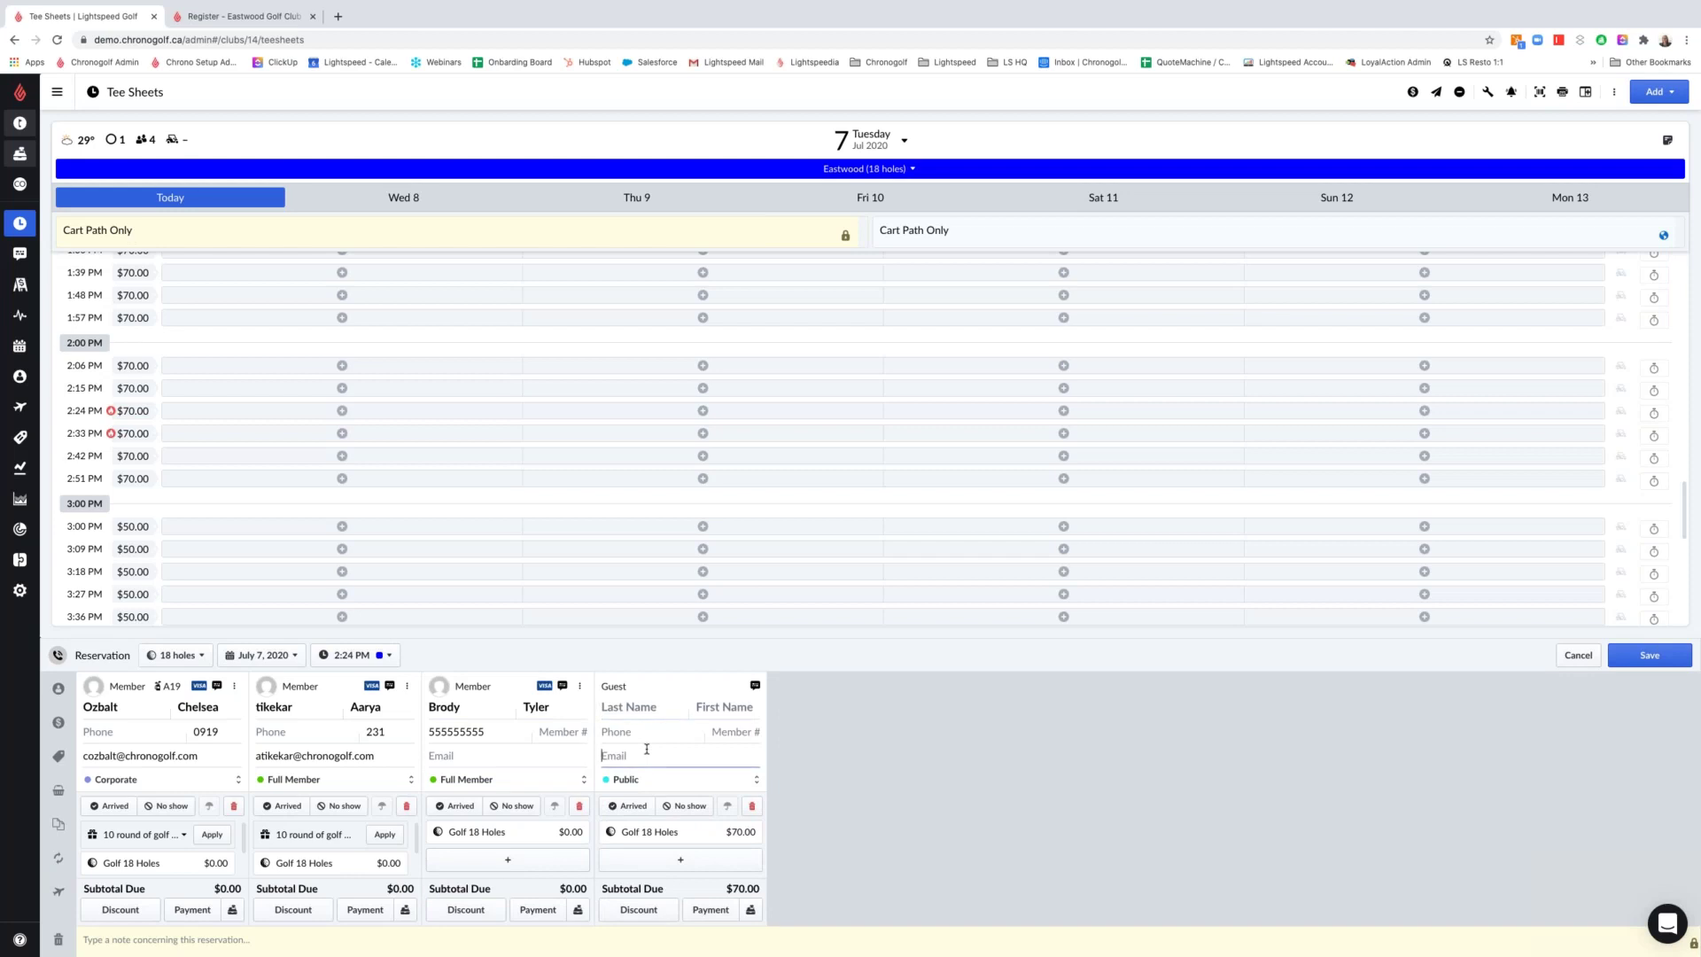
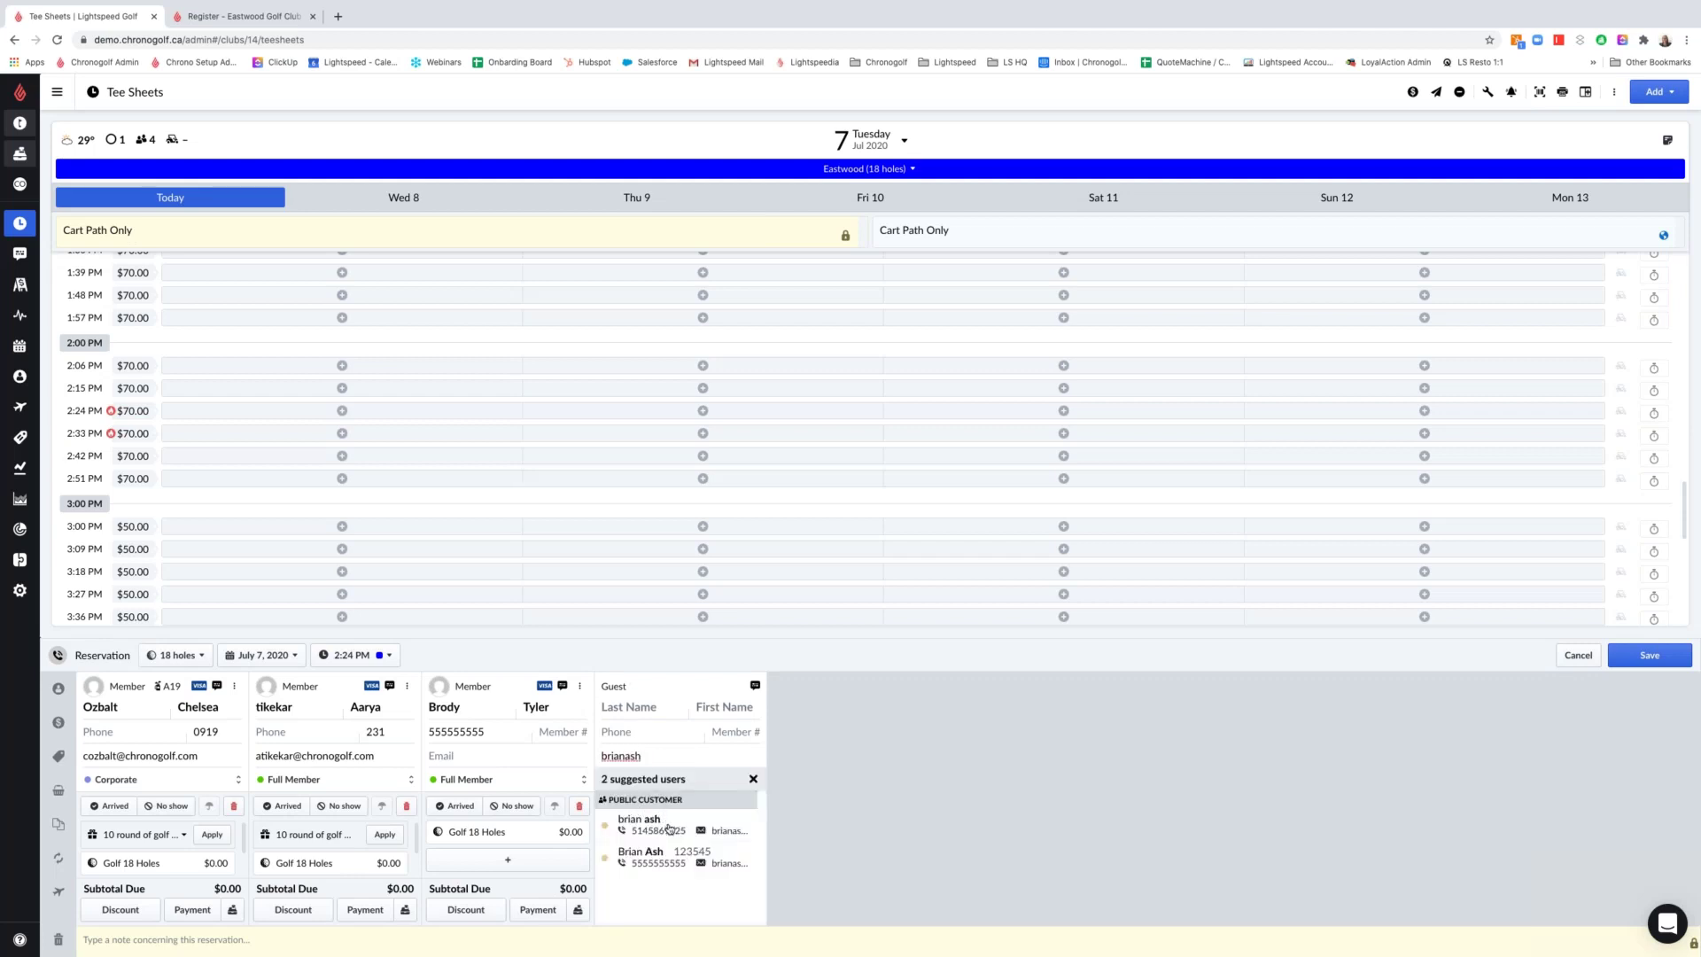
{"action": "left_click", "coordinate": [668, 857]}
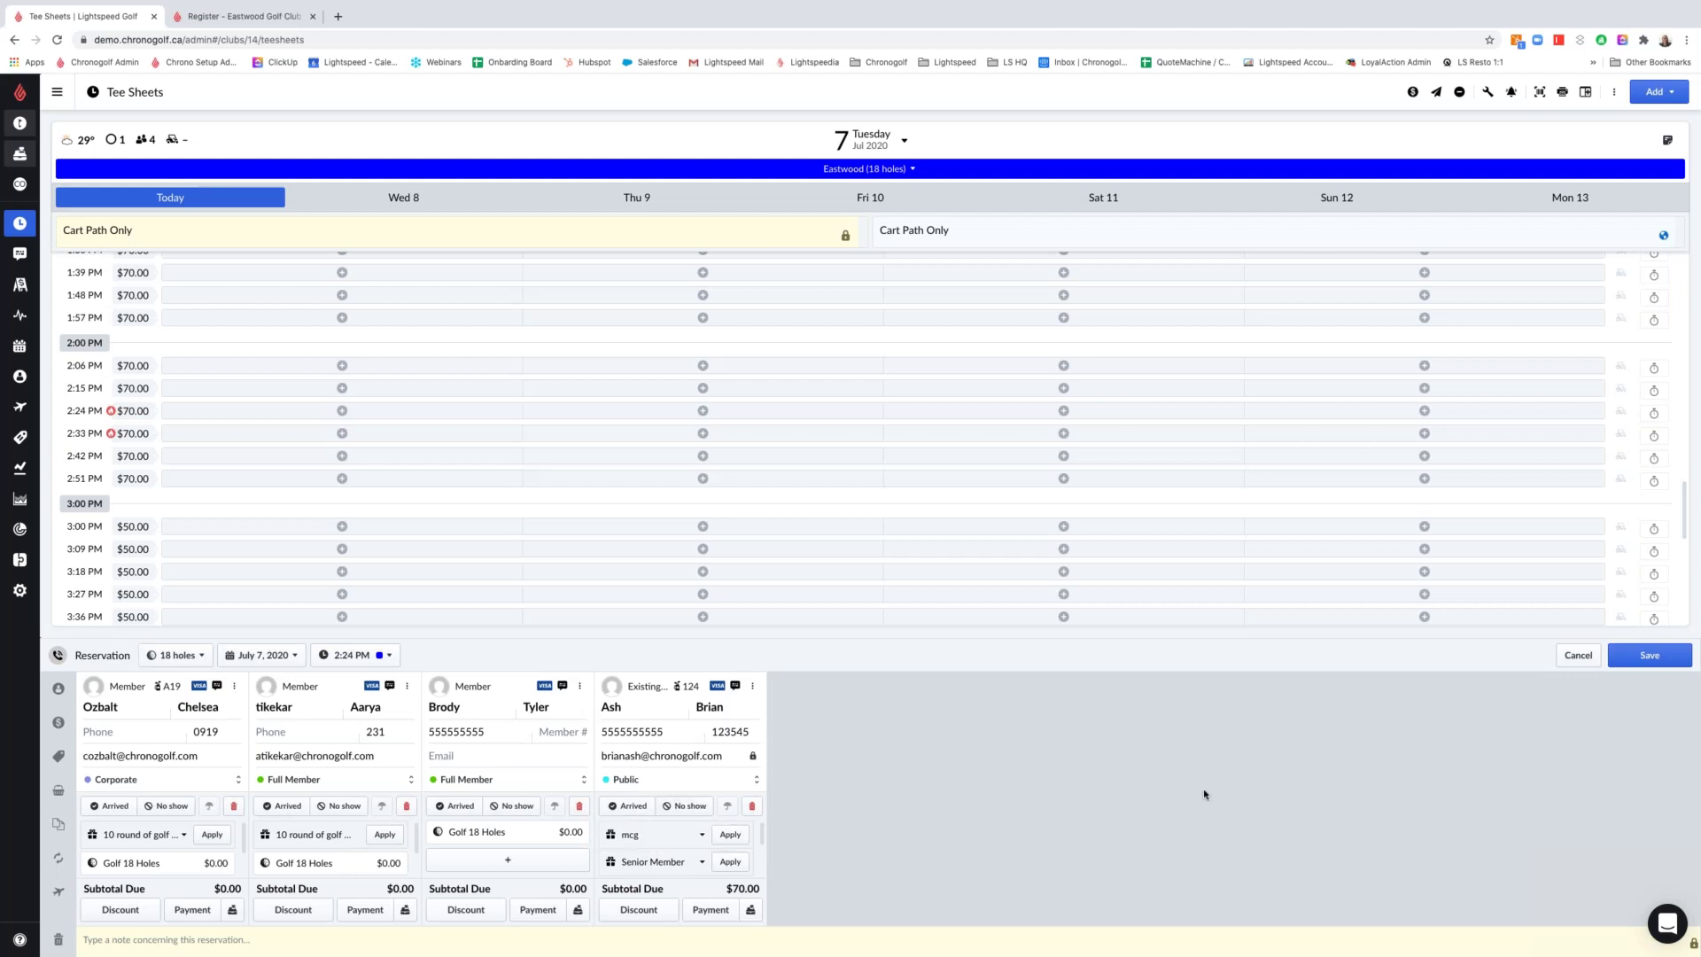
Save the 2:24 PM foursome, then book 2:33 PM with the first guest's last and first name
{"action": "left_click", "coordinate": [1653, 655]}
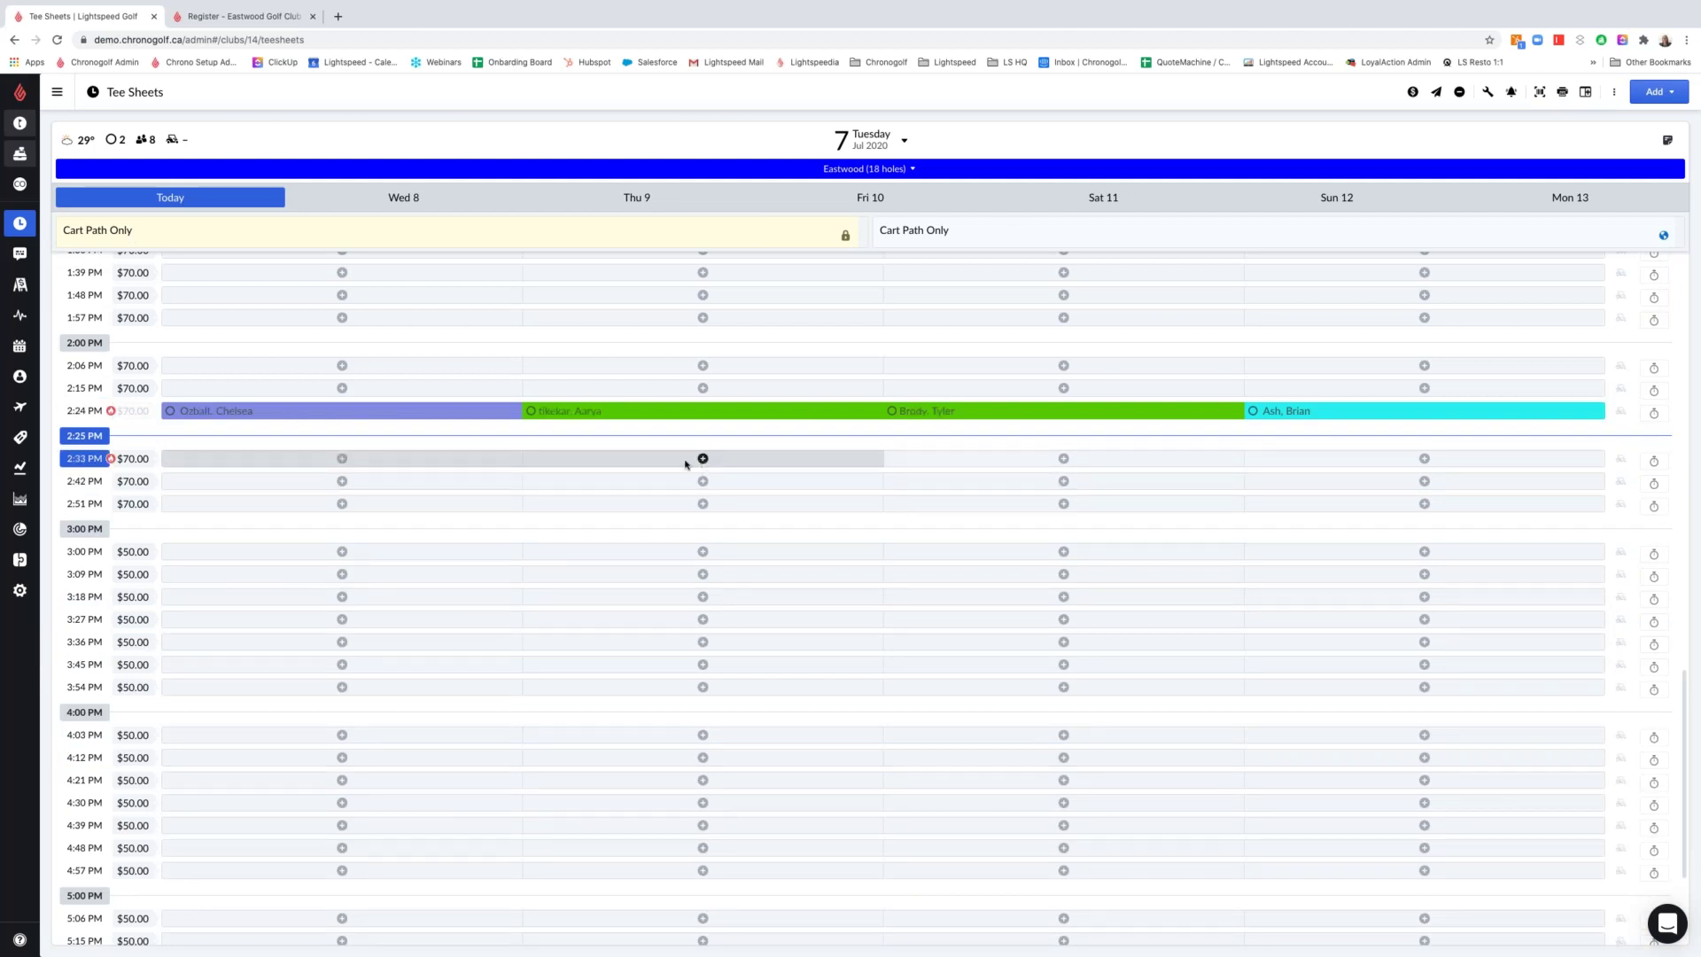
{"action": "left_click", "coordinate": [696, 461]}
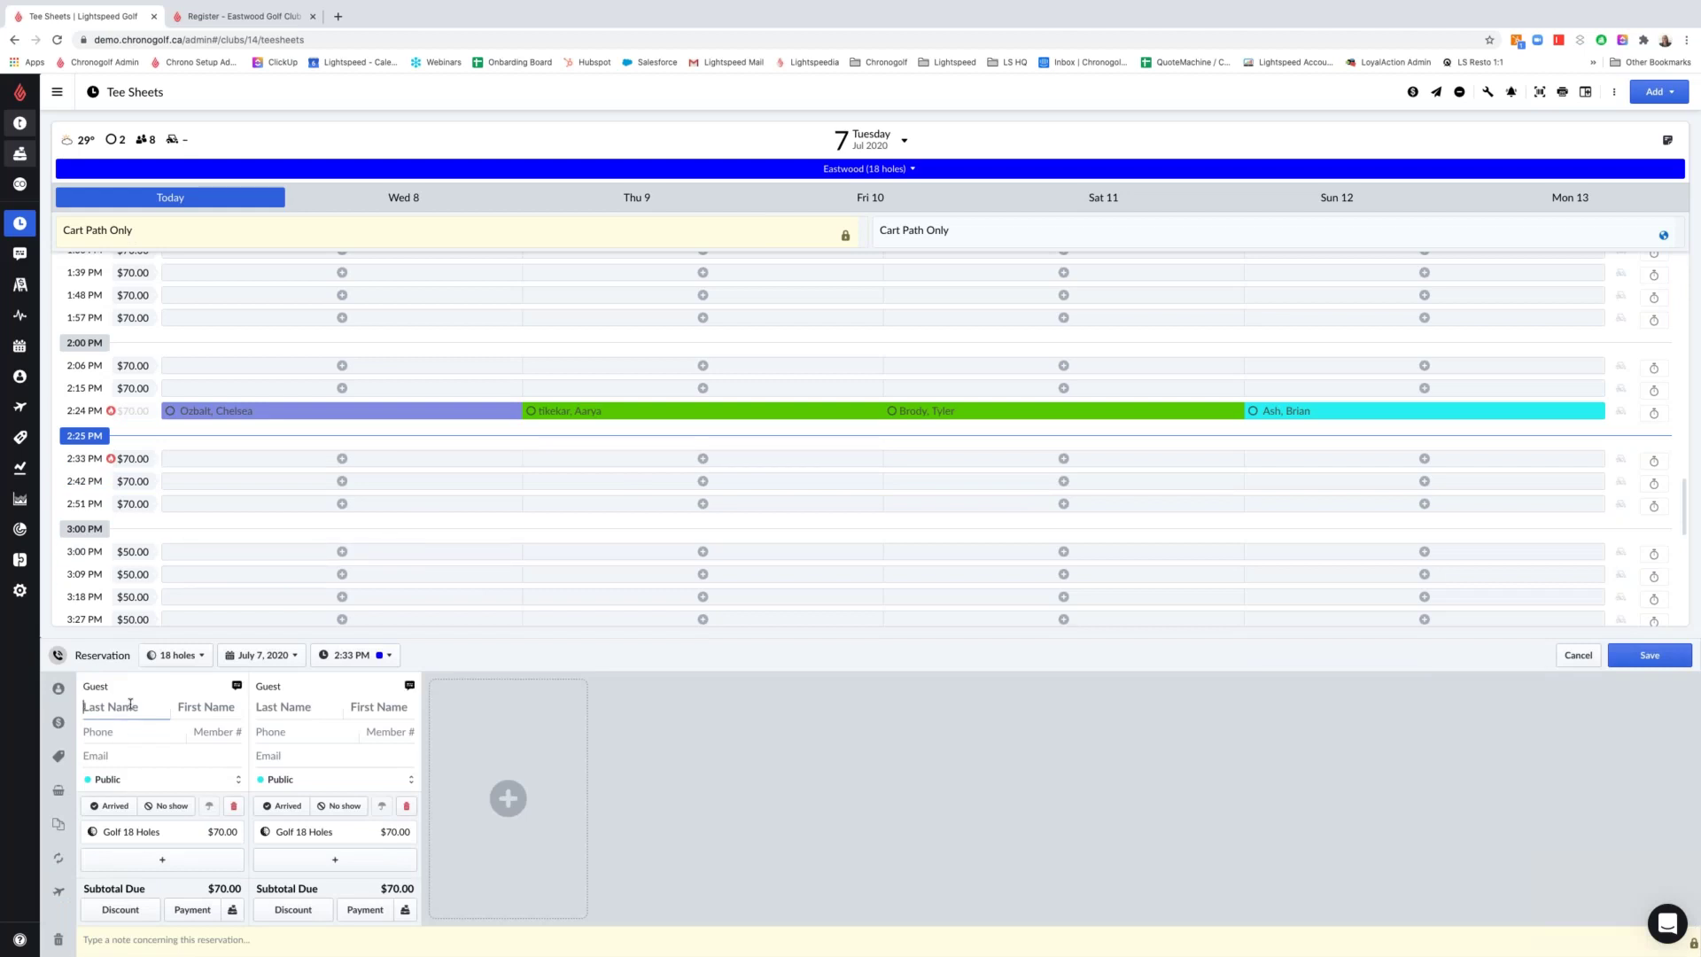
{"action": "key", "text": "Tab"}
{"action": "left_click", "coordinate": [1649, 655]}
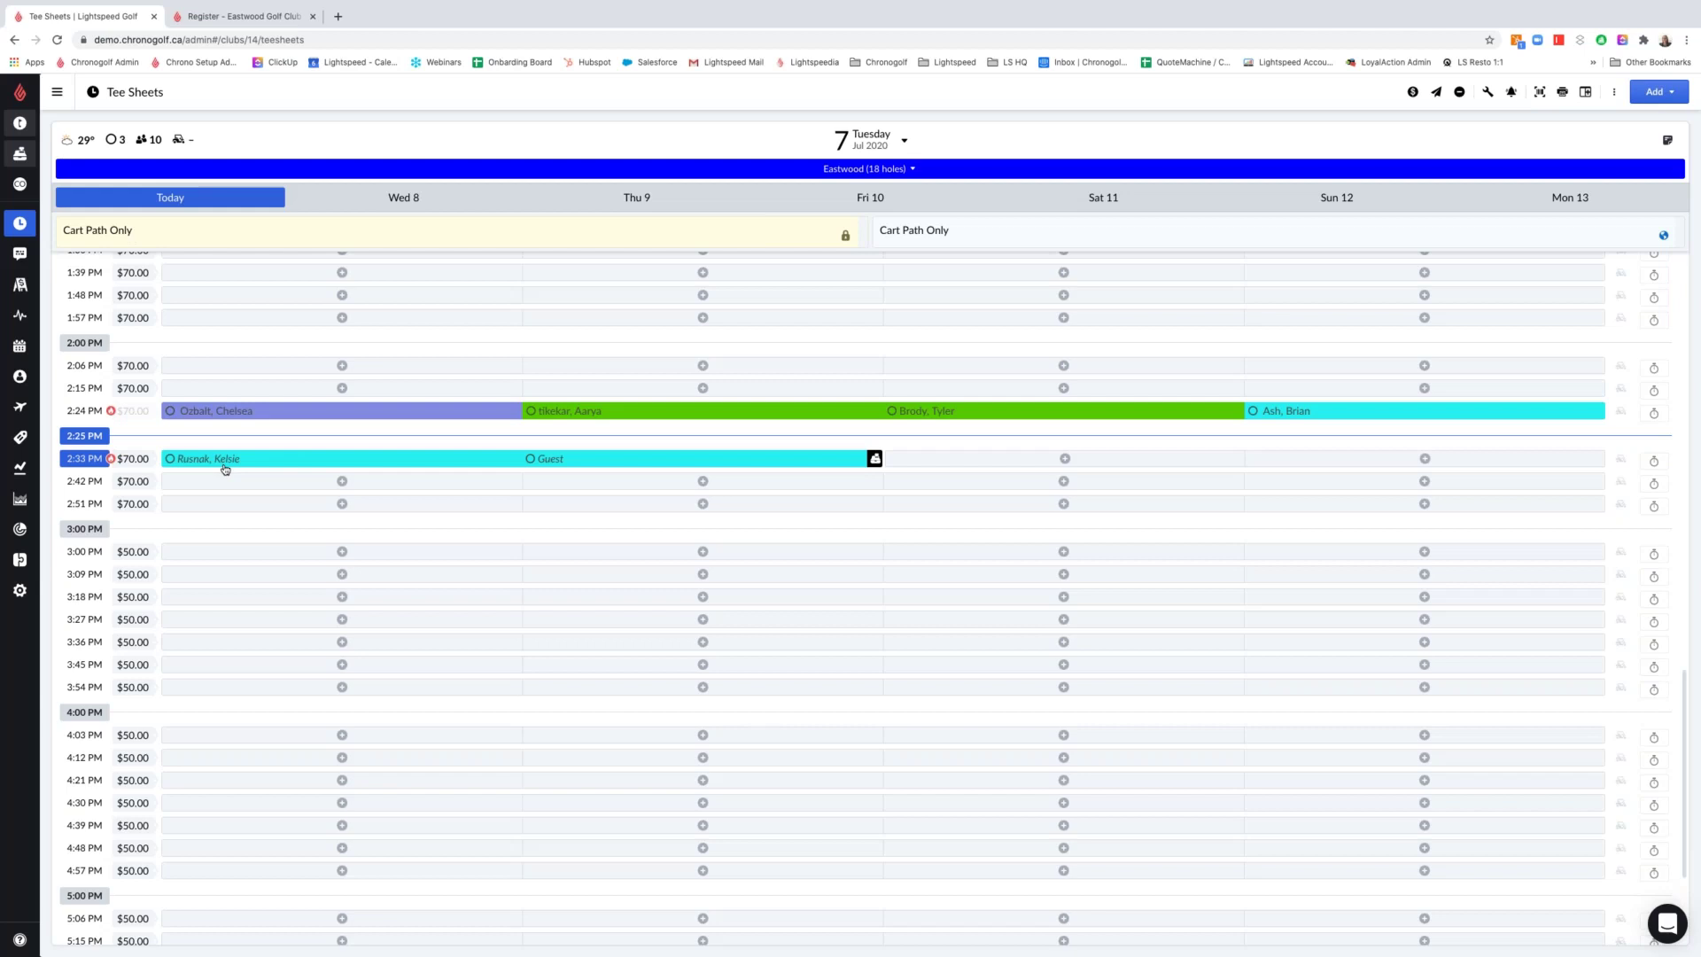
Add the first 2:33 PM guest's phone number and save the booking
{"action": "left_click", "coordinate": [214, 463]}
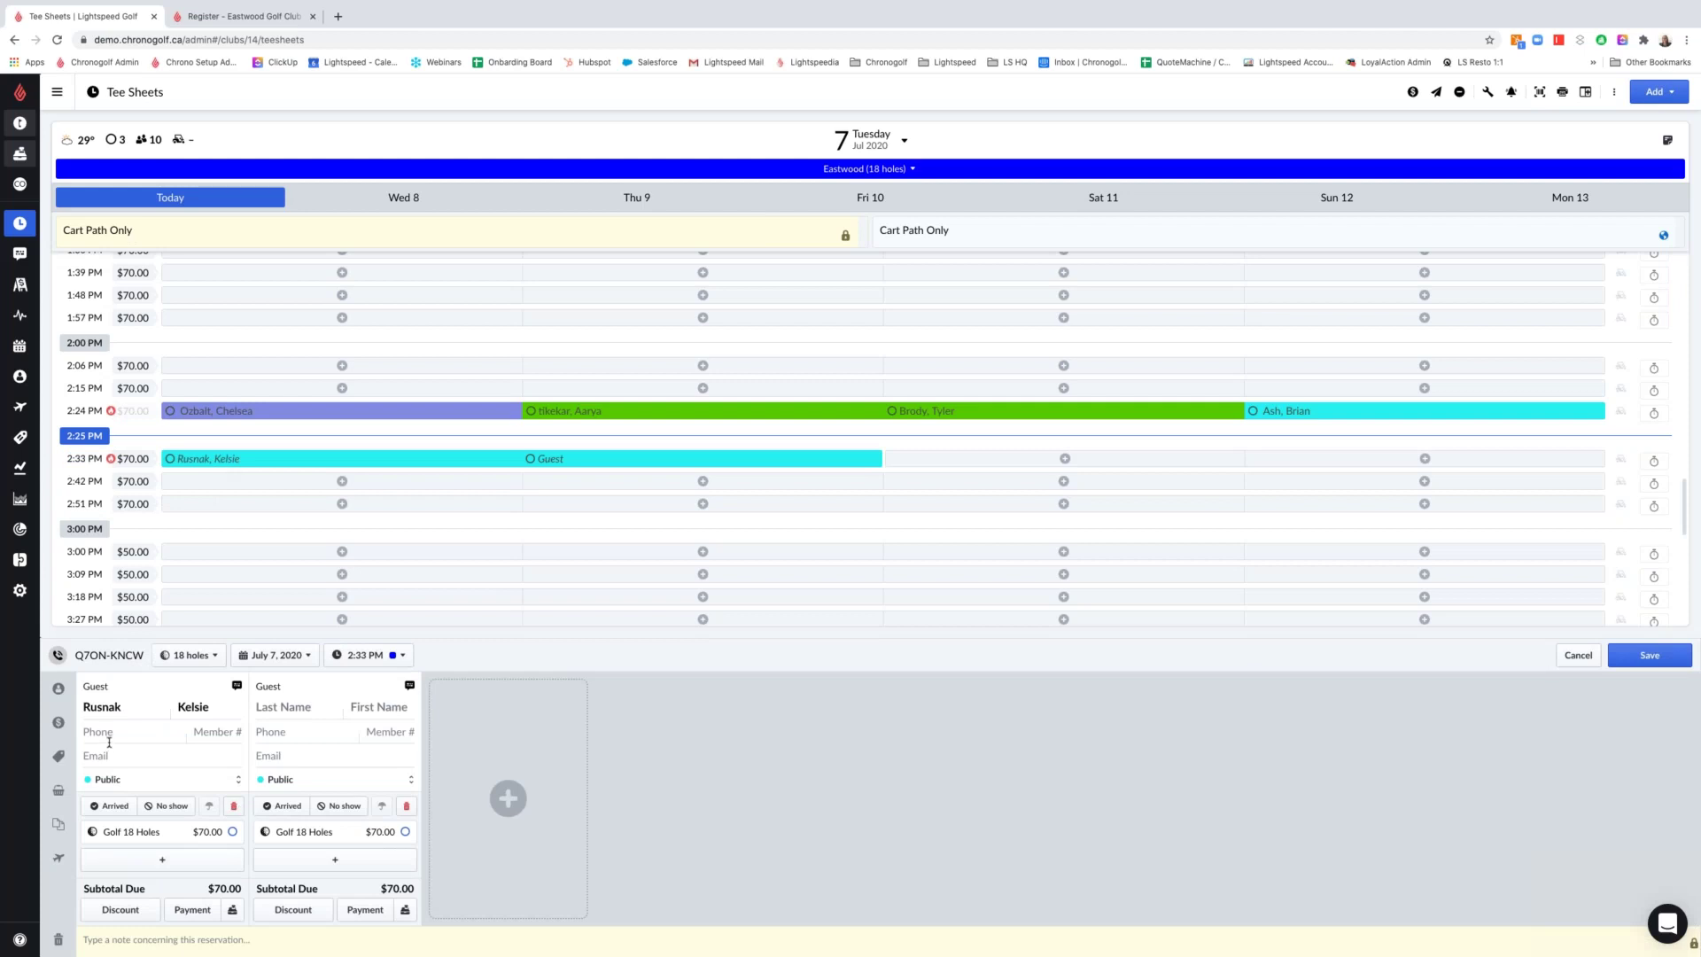
{"action": "left_click", "coordinate": [114, 756]}
{"action": "left_click", "coordinate": [133, 728]}
{"action": "type", "text": "5555555555"}
{"action": "left_click", "coordinate": [235, 779]}
{"action": "left_click_drag", "start_coordinate": [83, 686], "coordinate": [155, 691]}
{"action": "left_click", "coordinate": [1630, 657]}
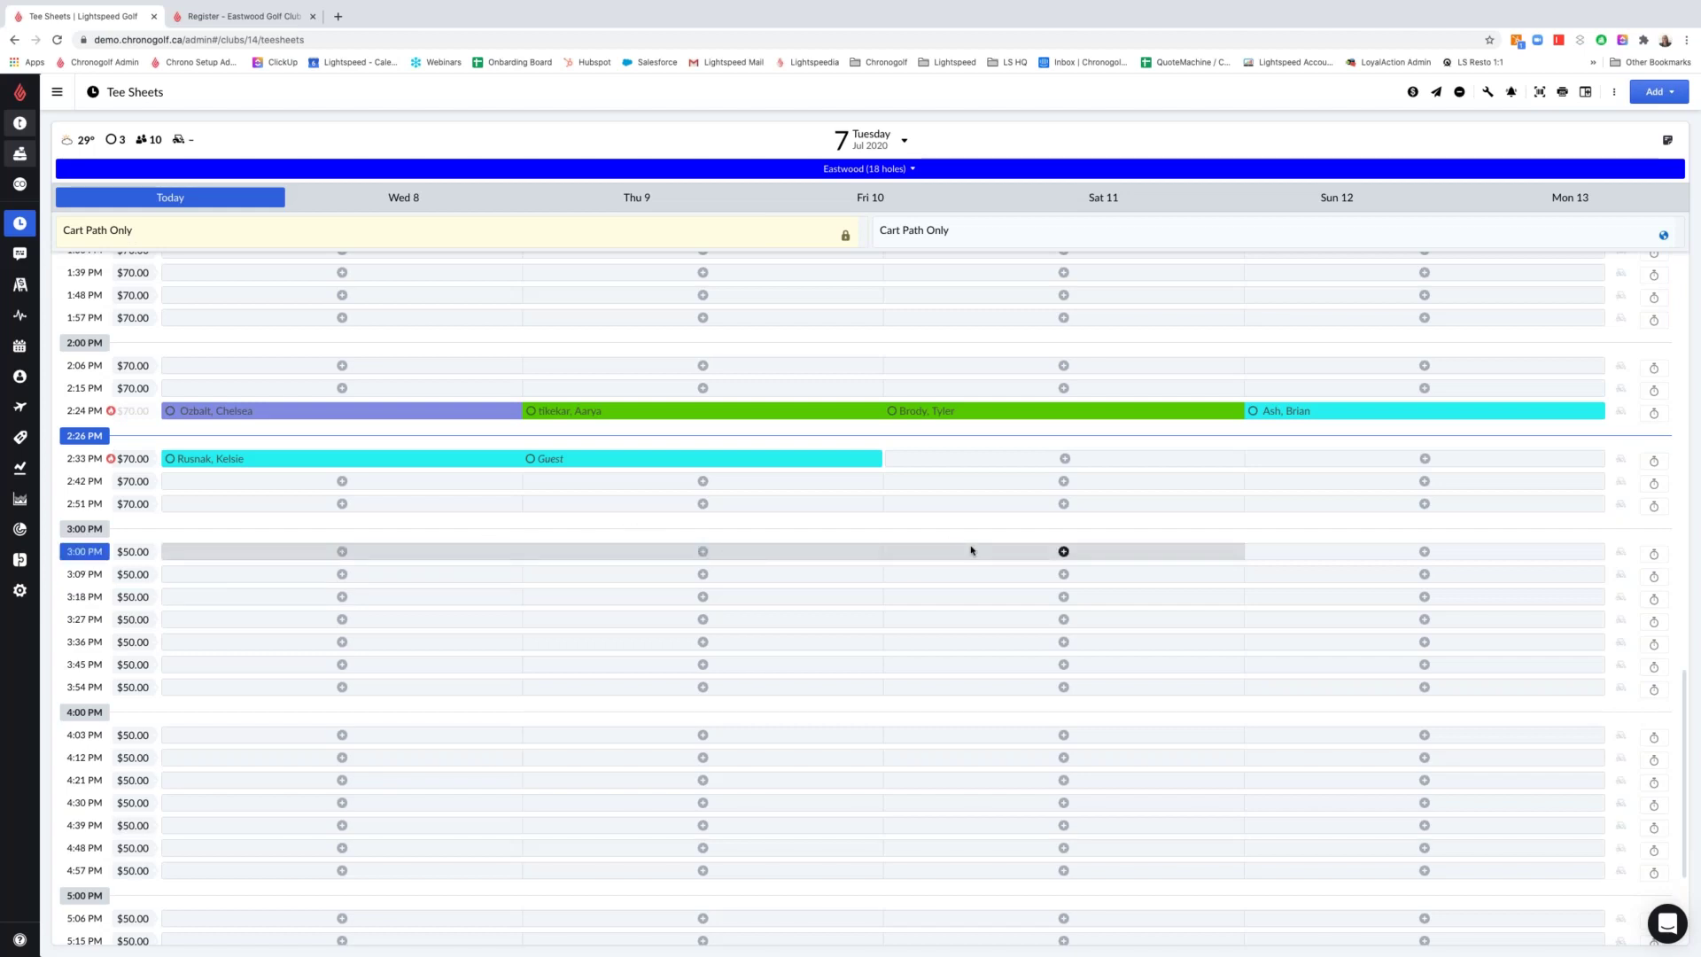
Book a Corporate member and a Full Member at 3:00 PM, found by last name, and open Recur Reservation
{"action": "left_click", "coordinate": [1329, 551]}
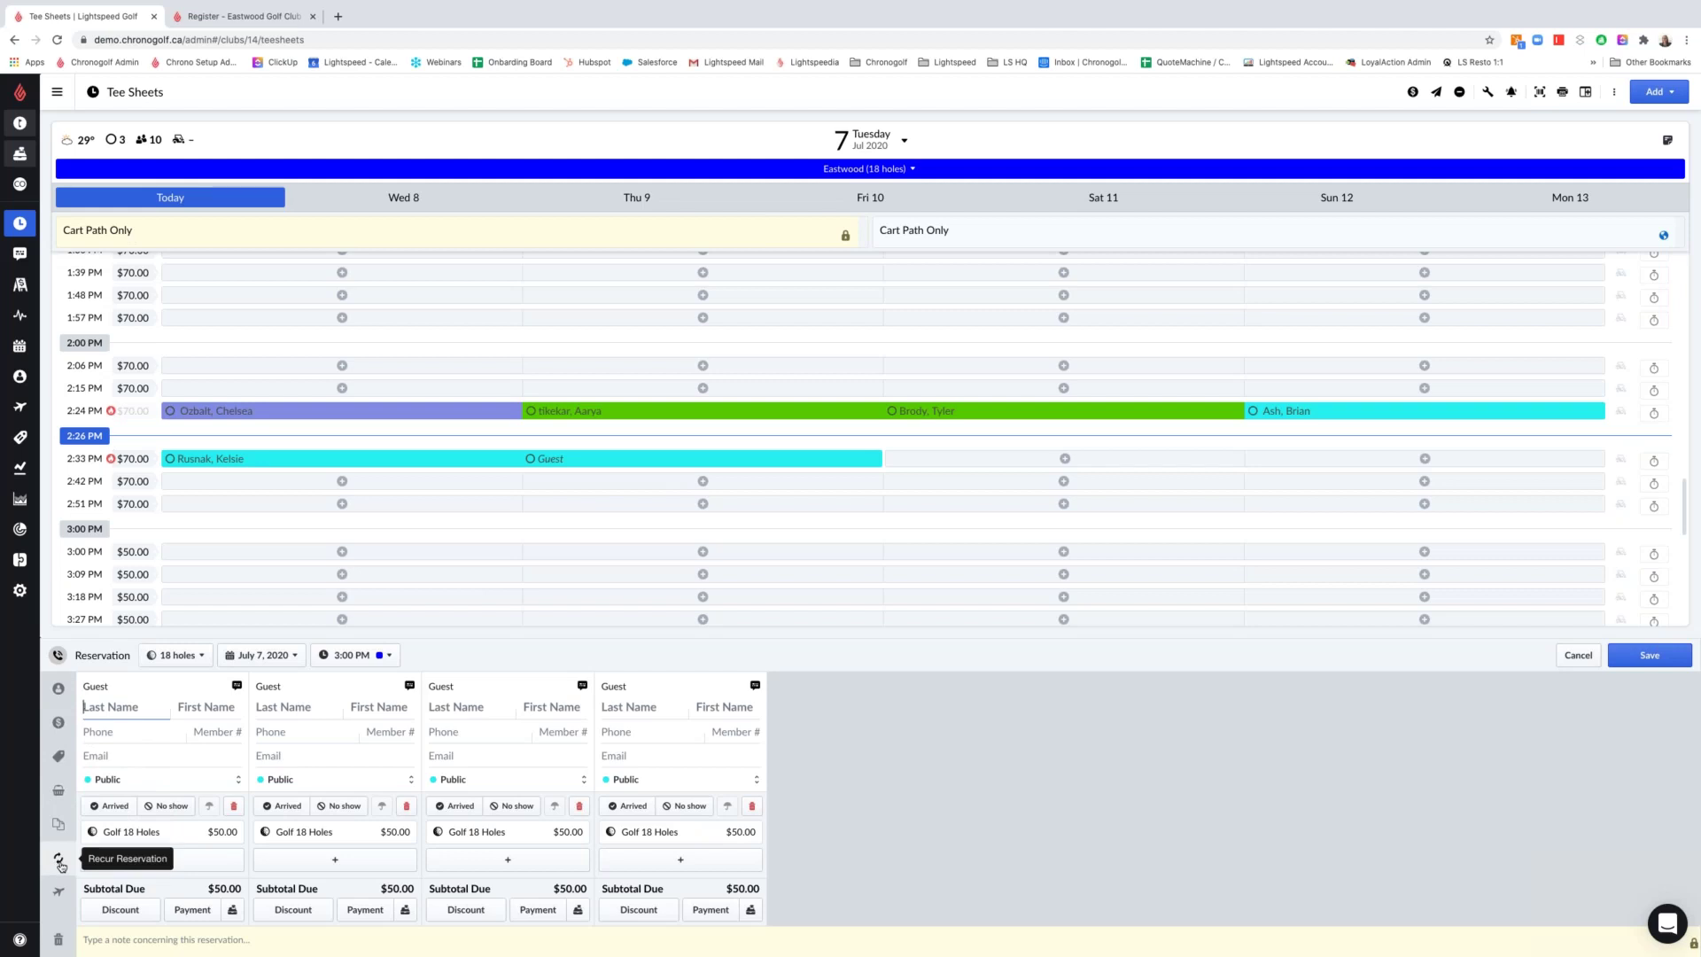
{"action": "type", "text": "ozbalt"}
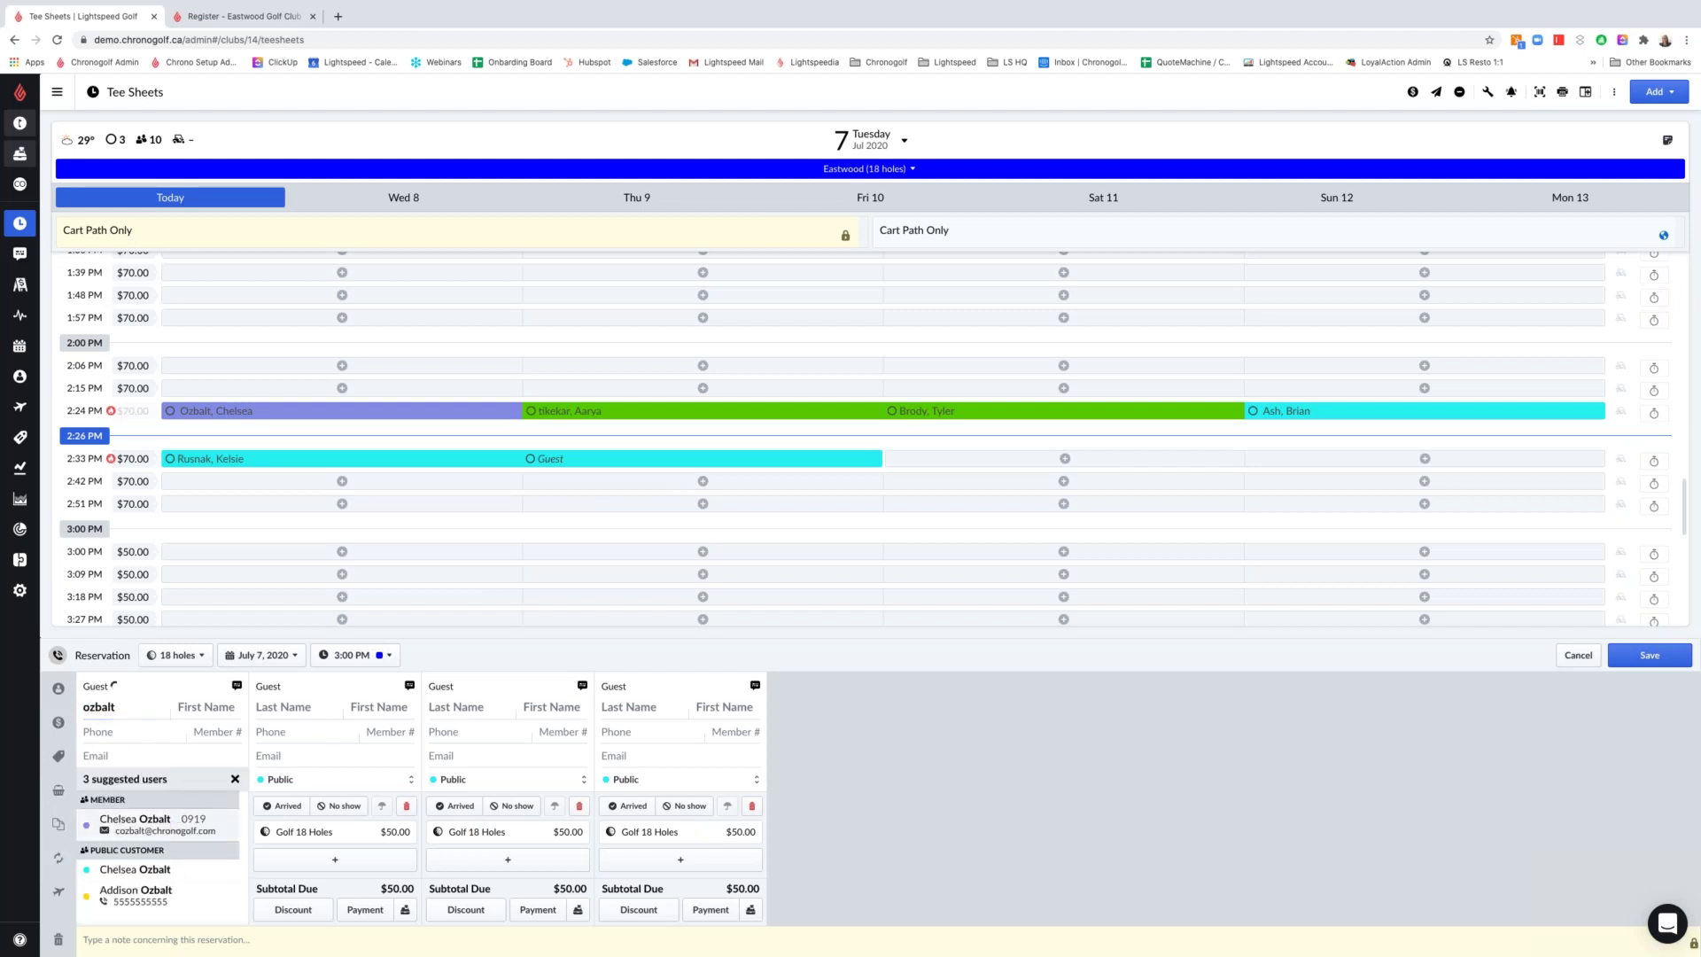
{"action": "left_click", "coordinate": [175, 833]}
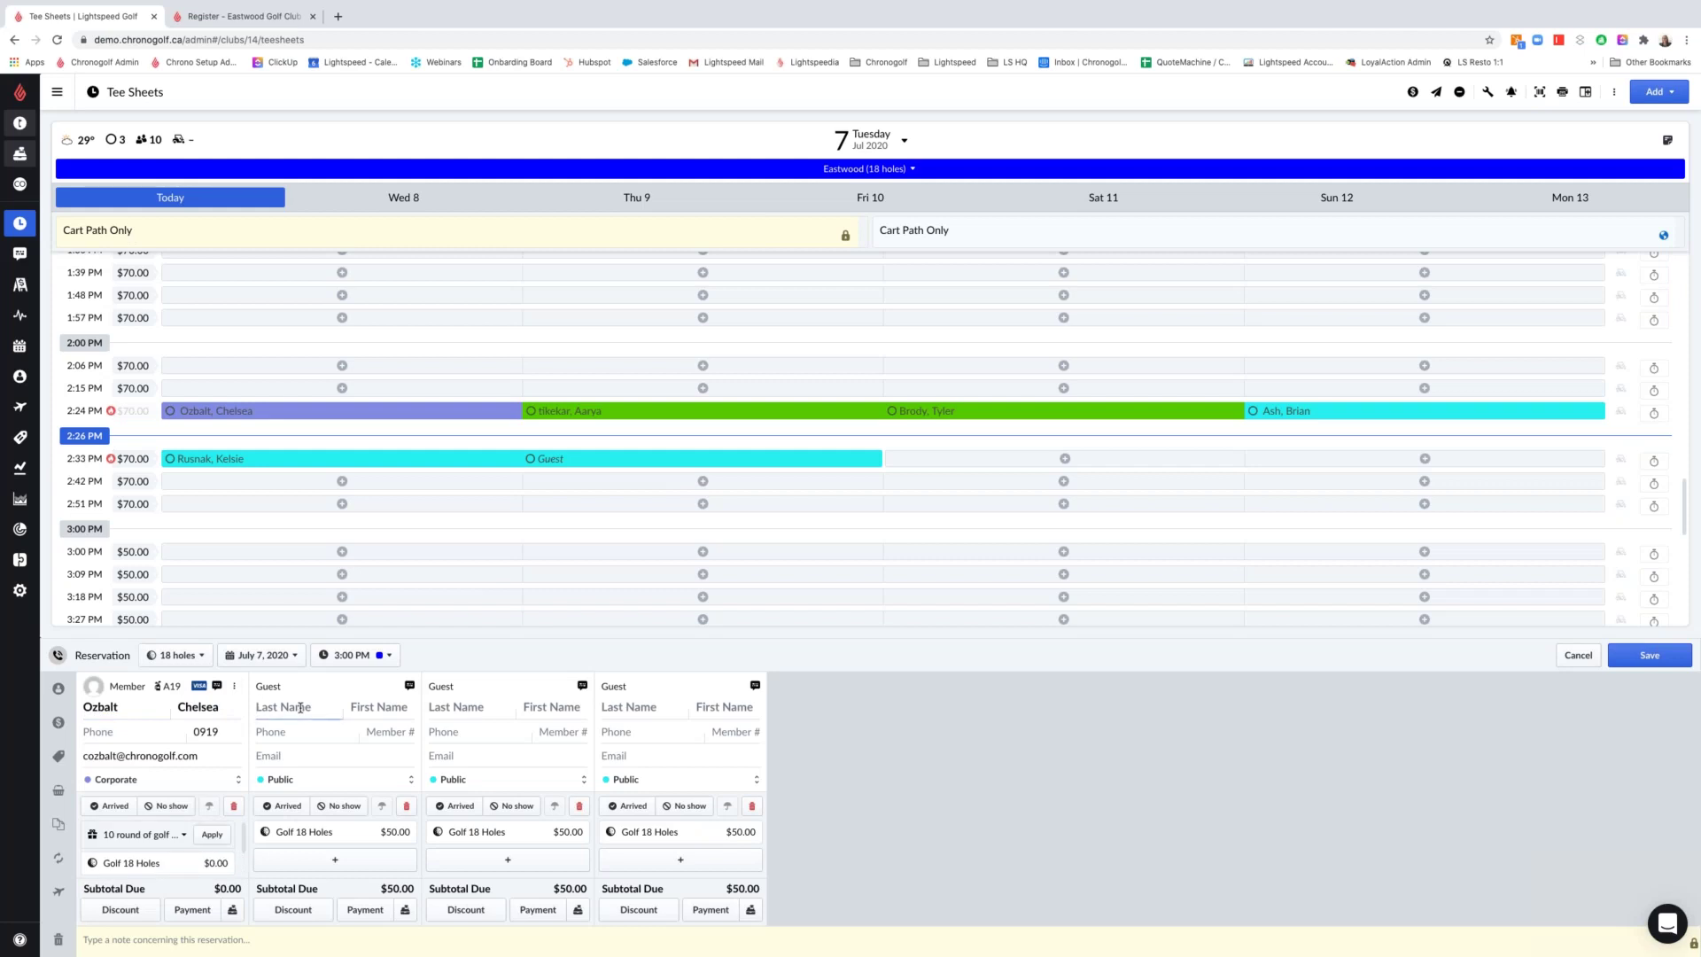
{"action": "type", "text": "belanger"}
{"action": "left_click", "coordinate": [324, 817]}
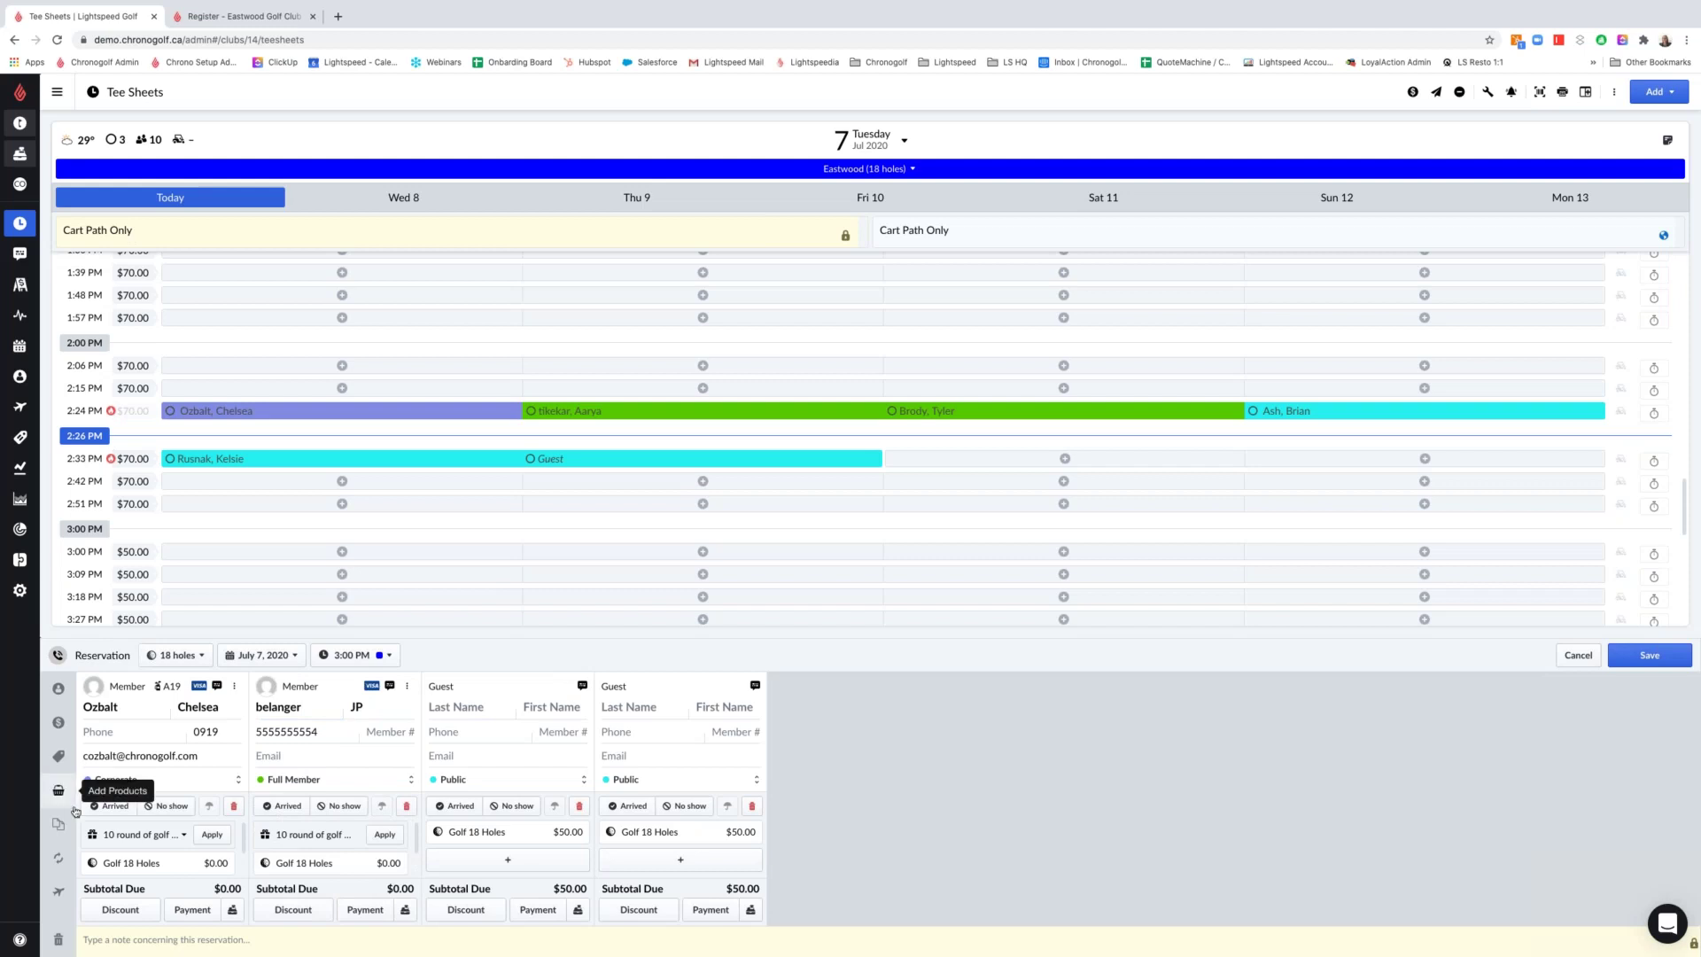
{"action": "left_click", "coordinate": [56, 859]}
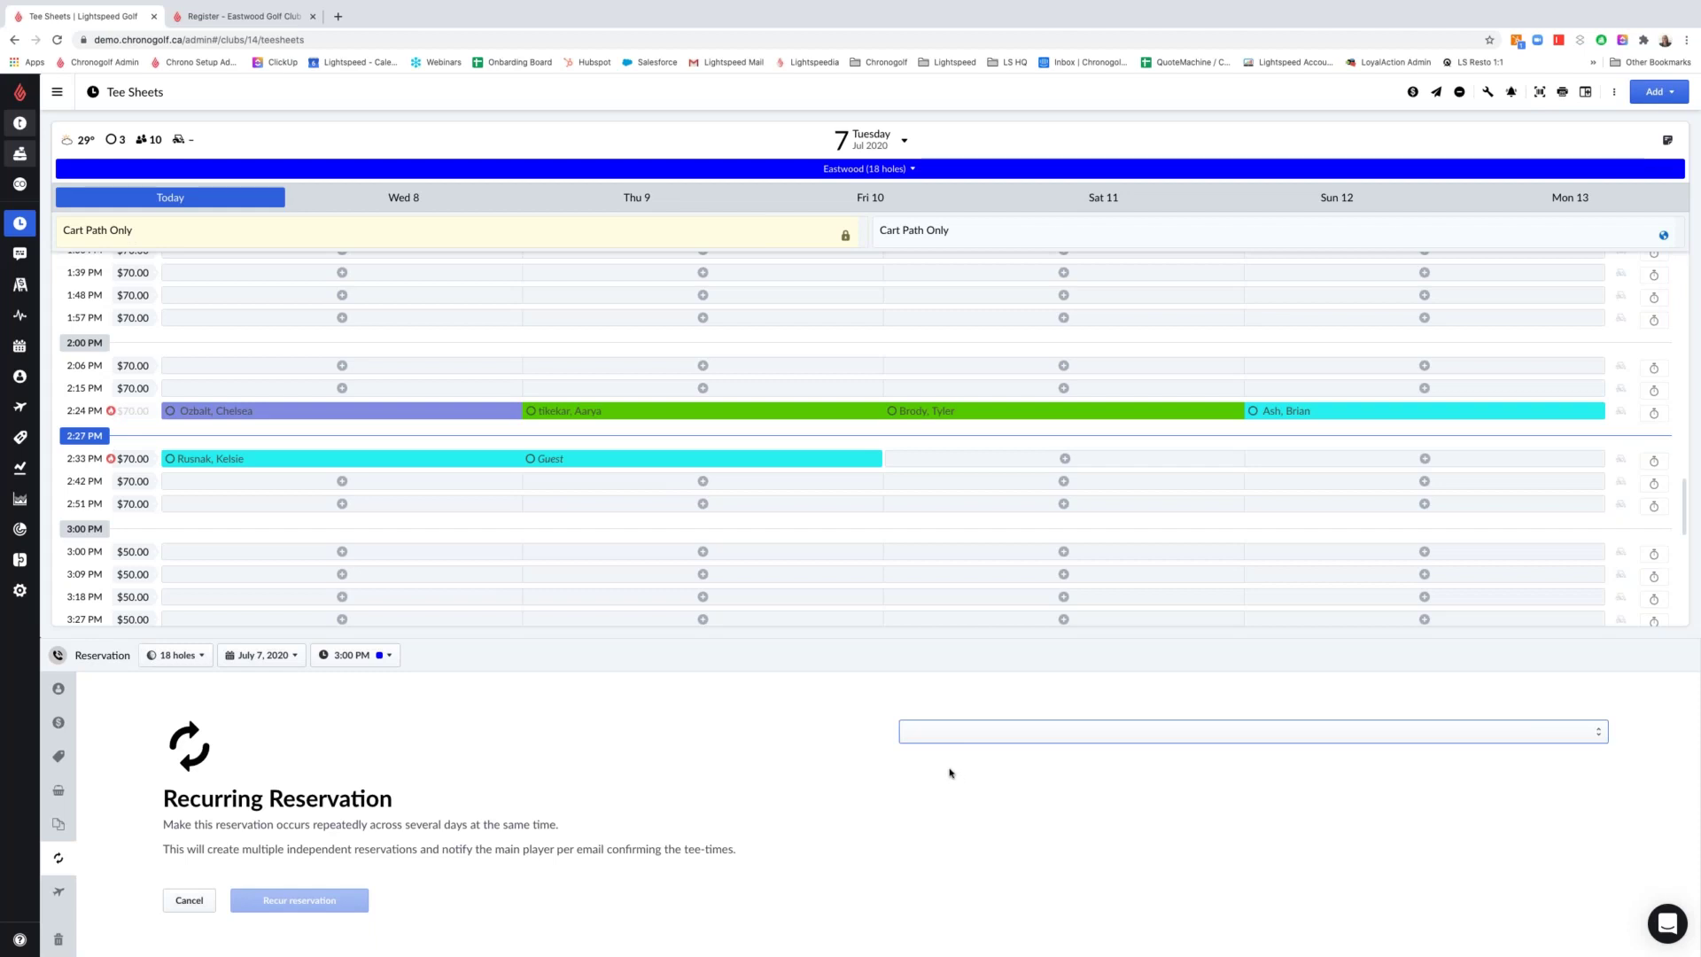
Make the 3:00 PM booking recur weekly on Tuesdays, every 1 week, until 2020-07-28
{"action": "left_click", "coordinate": [950, 772]}
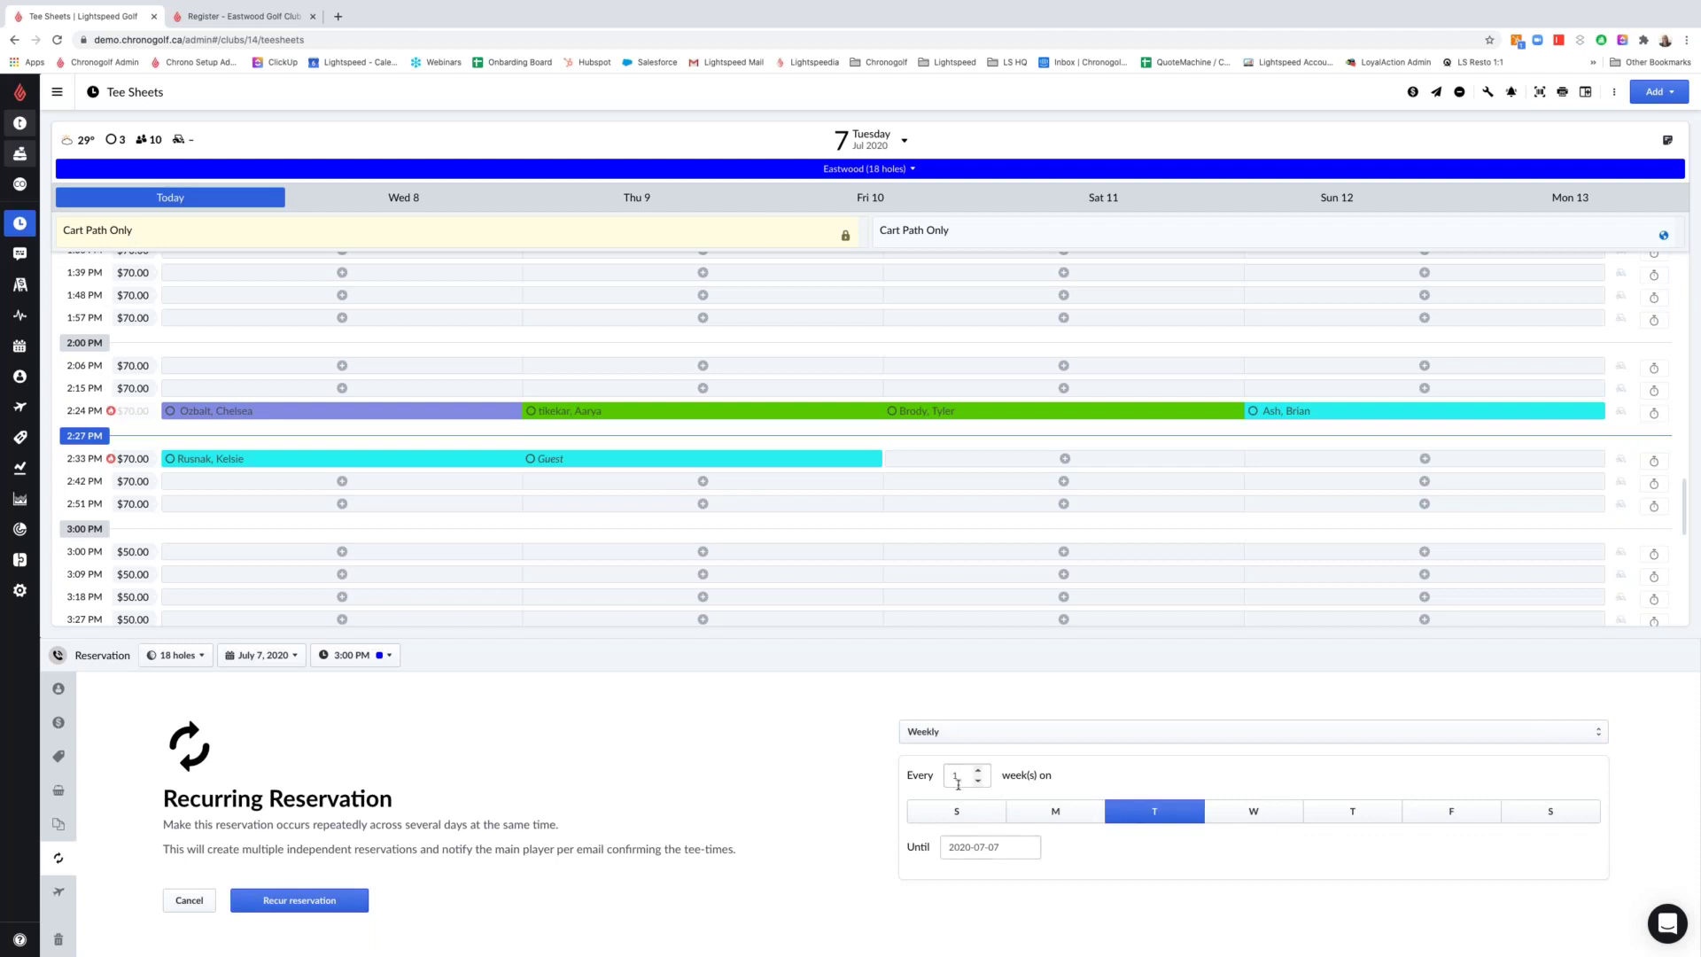
{"action": "left_click", "coordinate": [988, 847]}
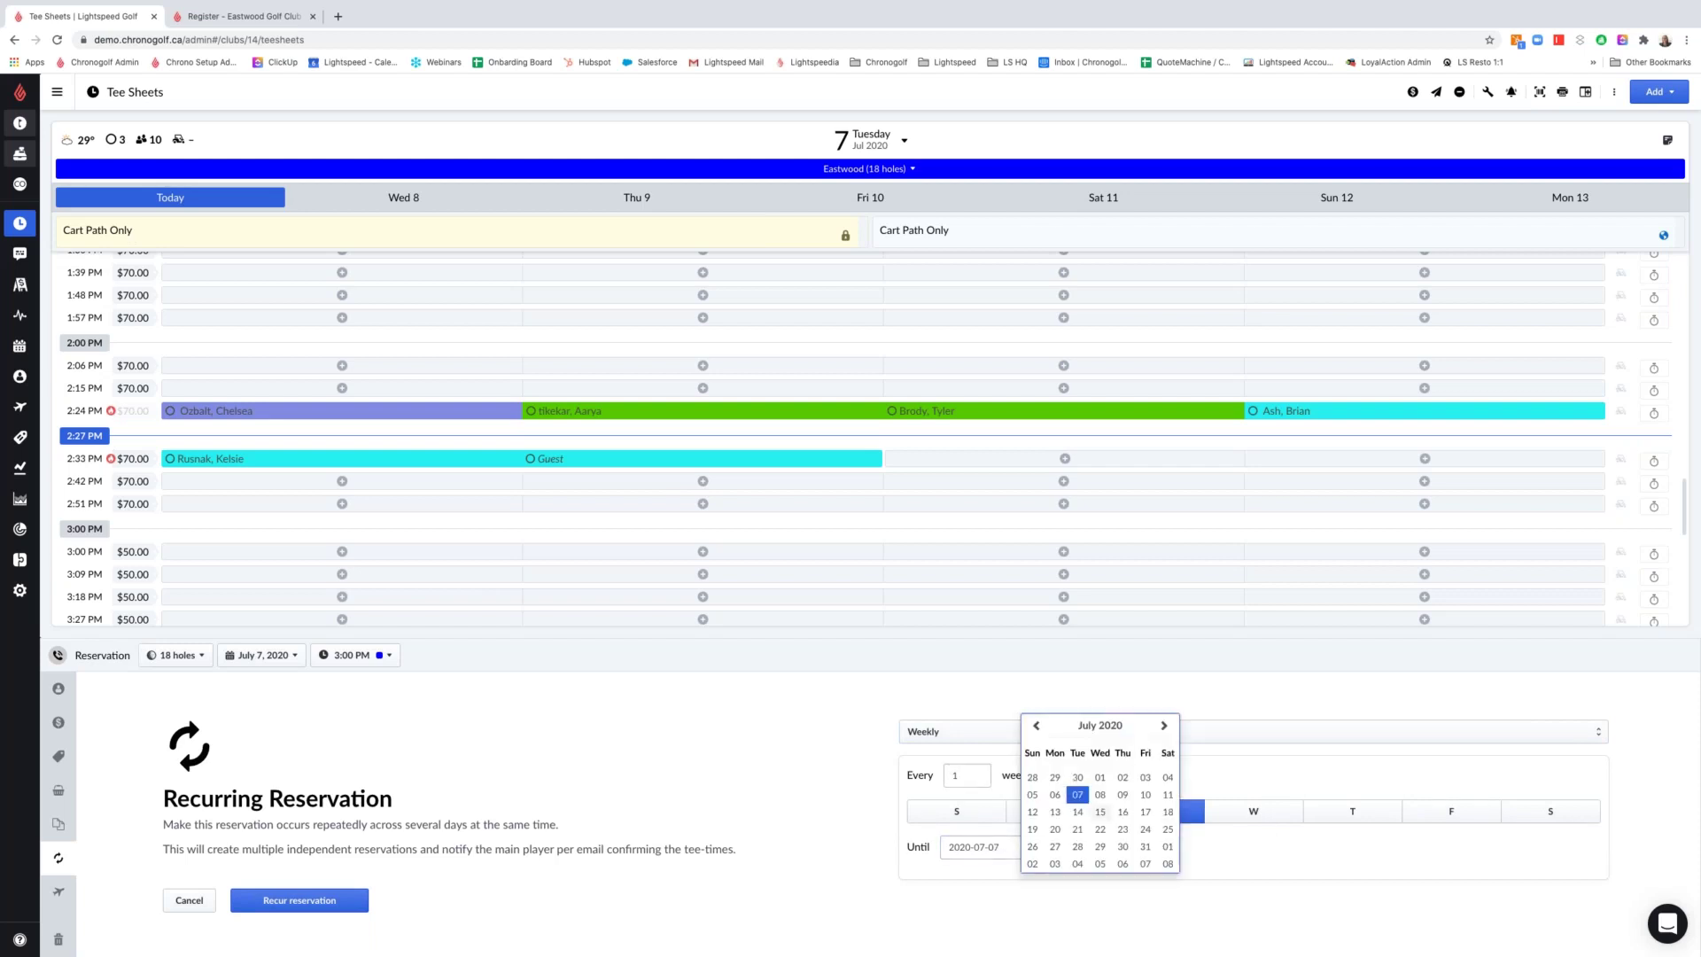
{"action": "left_click", "coordinate": [1080, 849]}
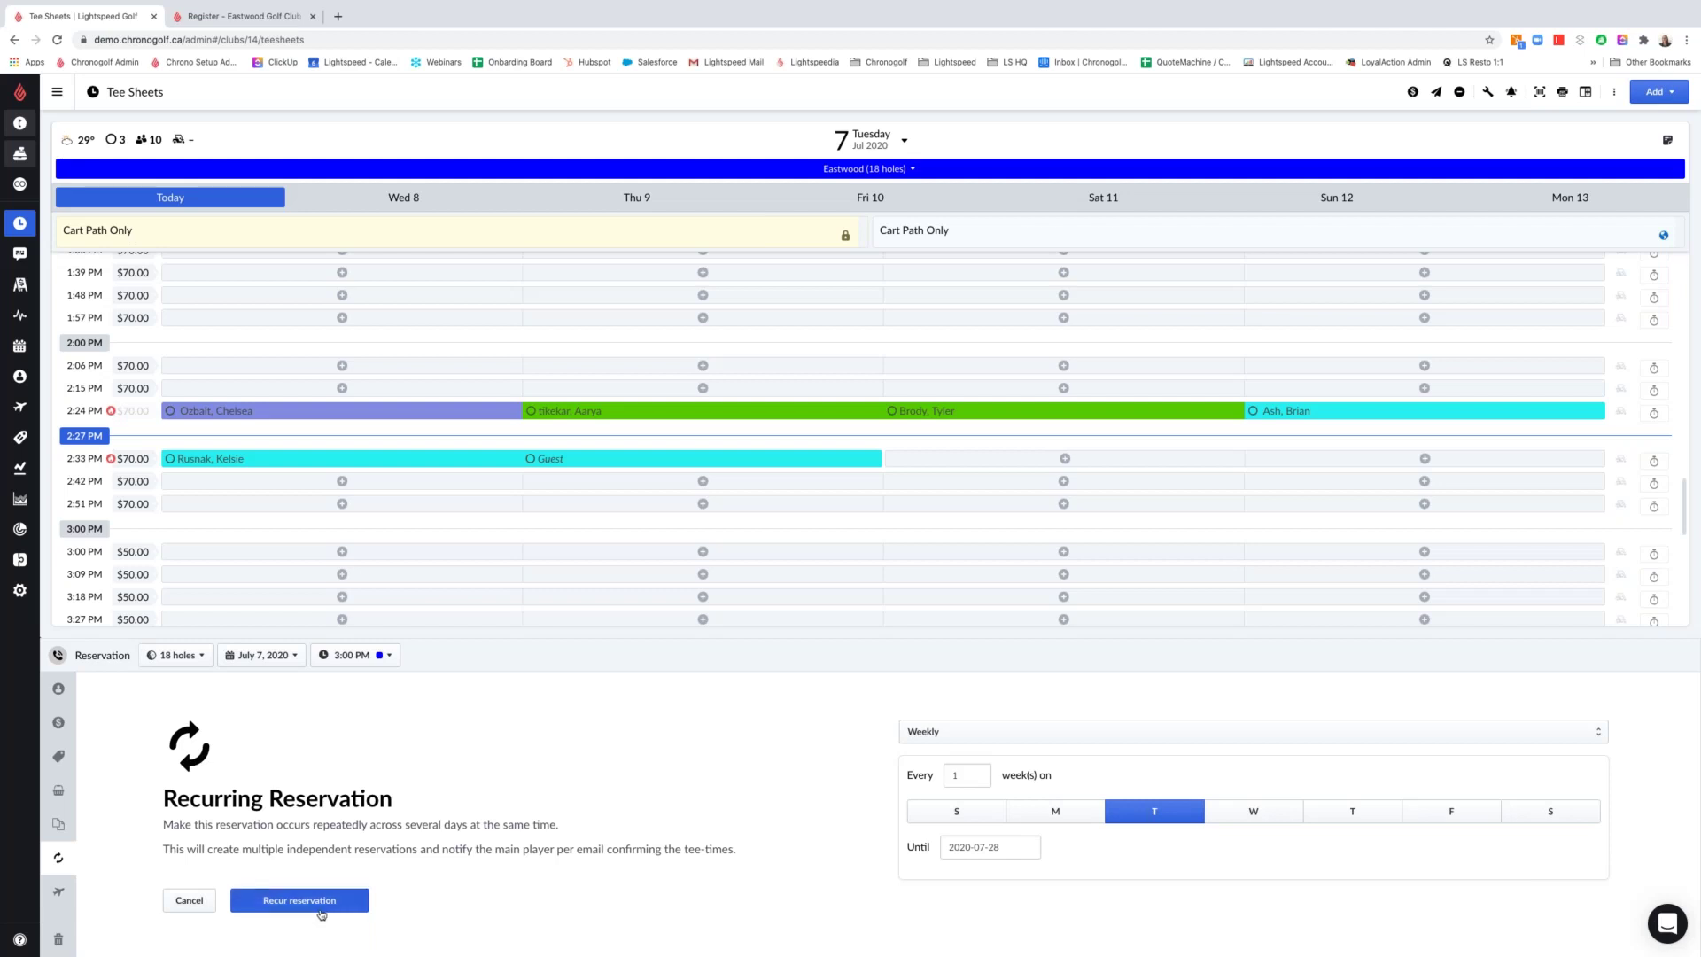
{"action": "left_click", "coordinate": [320, 908]}
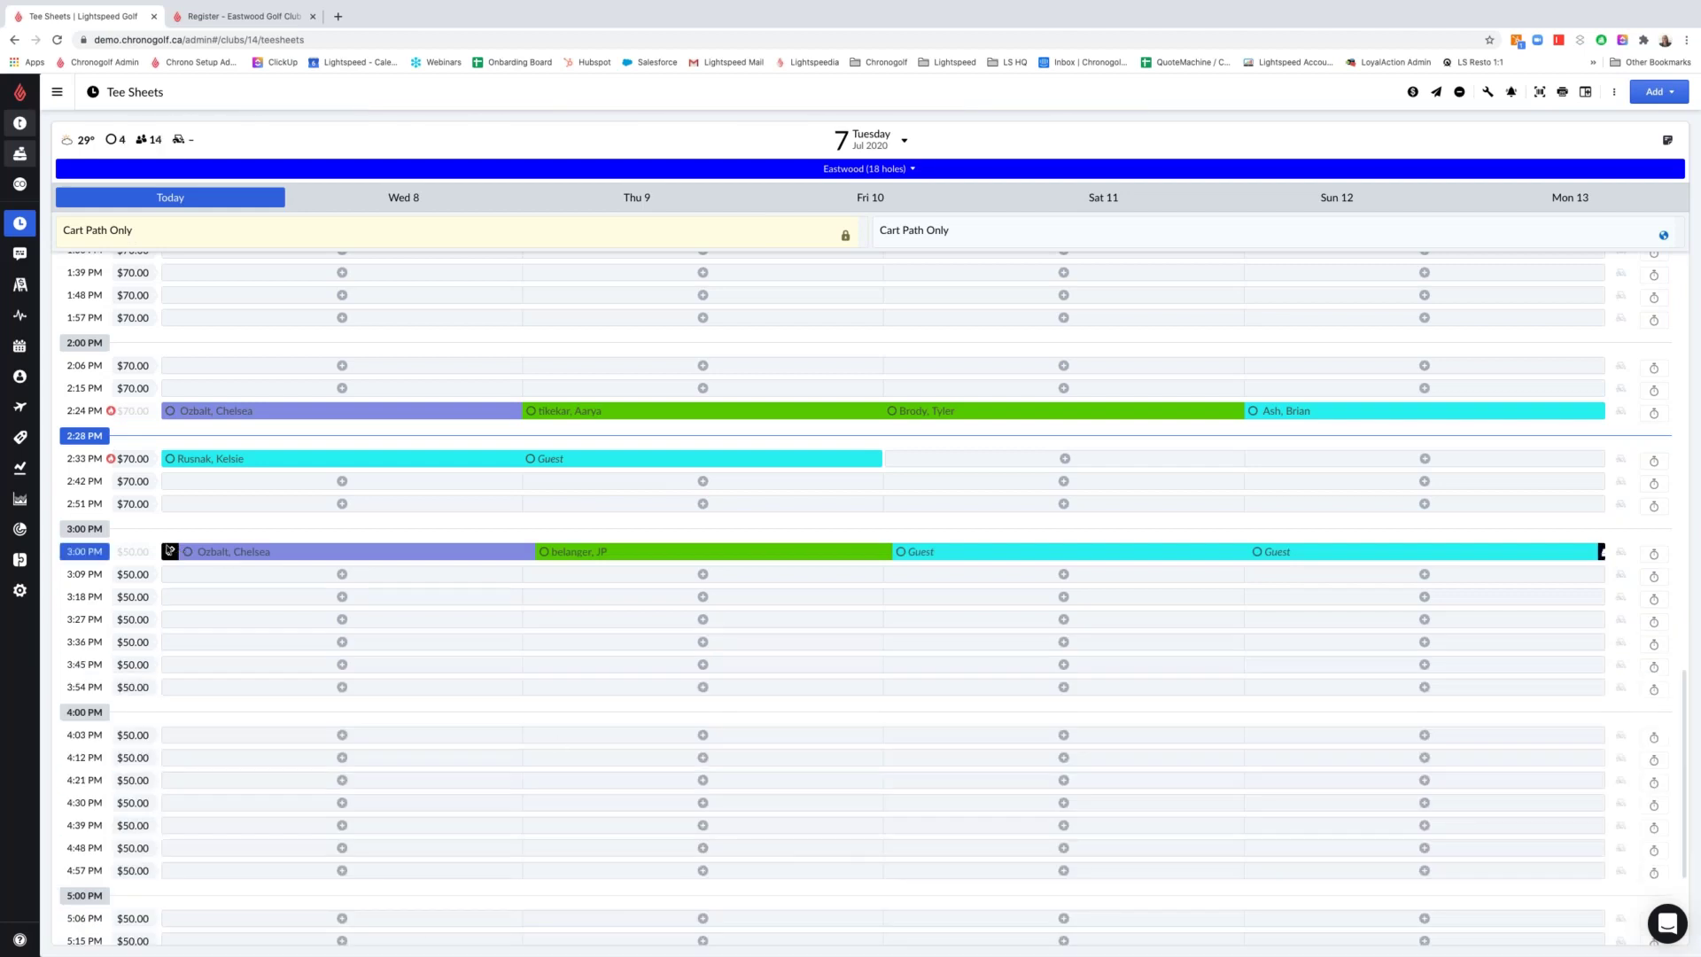
{"action": "mouse_move", "coordinate": [168, 554]}
{"action": "left_click", "coordinate": [883, 133]}
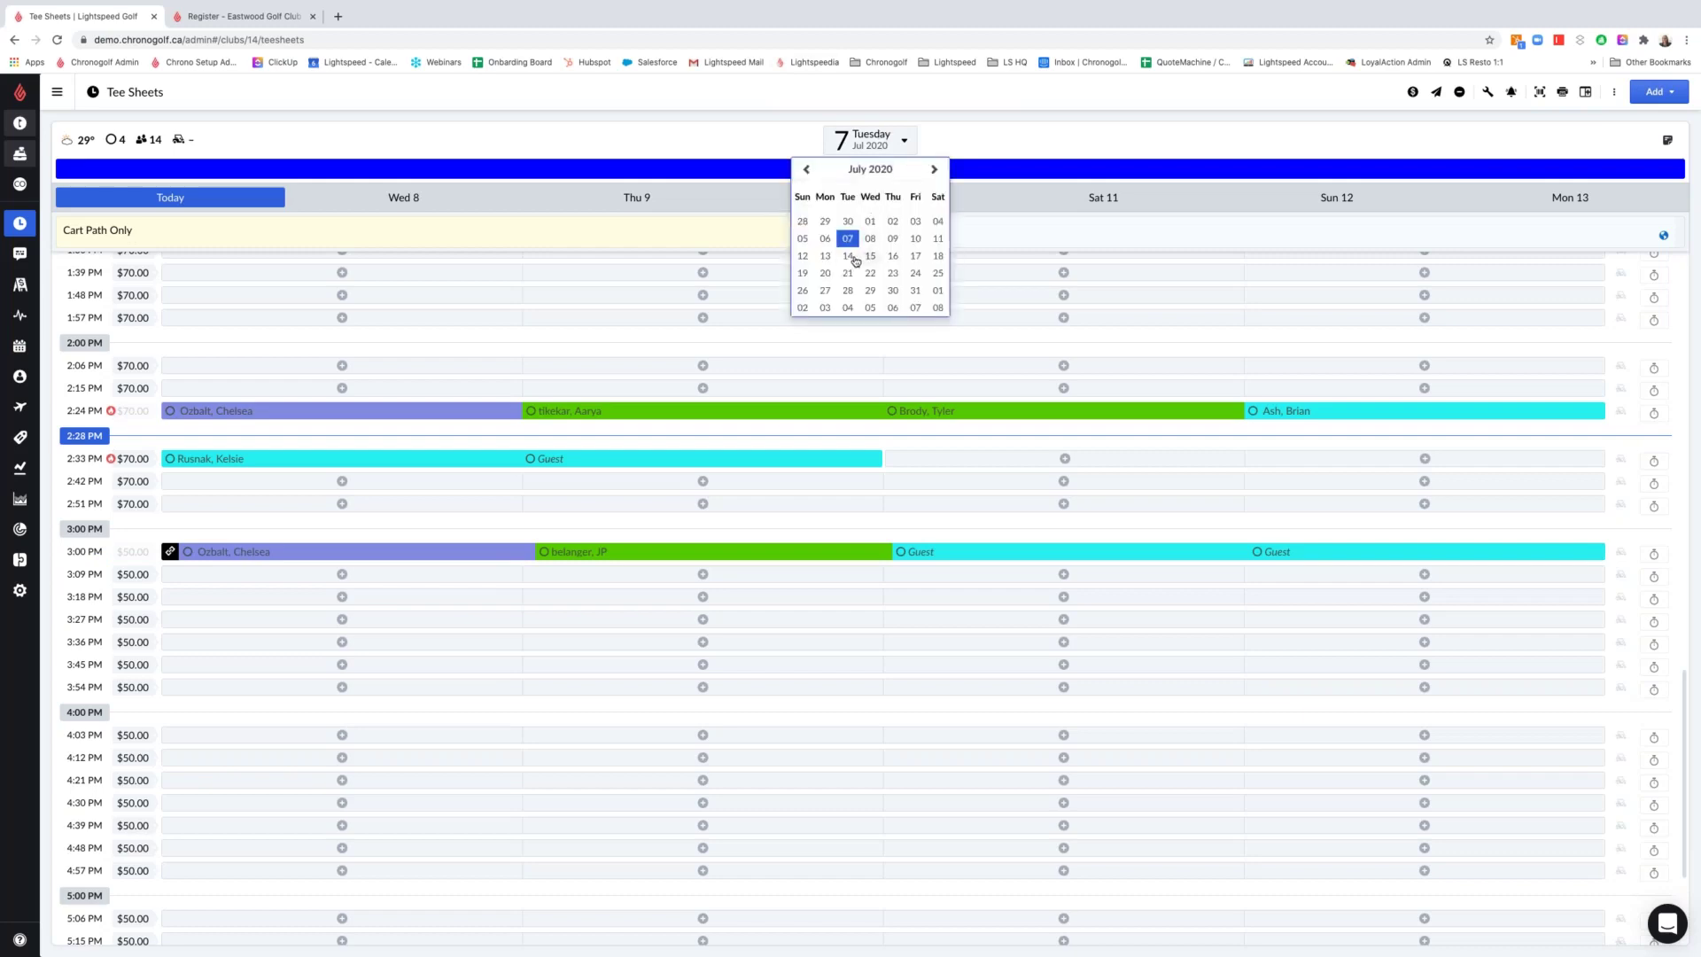
{"action": "left_click", "coordinate": [854, 258]}
{"action": "scroll", "coordinate": [593, 376], "scroll_direction": "down", "scroll_amount": 7}
{"action": "scroll", "coordinate": [603, 377], "scroll_direction": "down", "scroll_amount": 6}
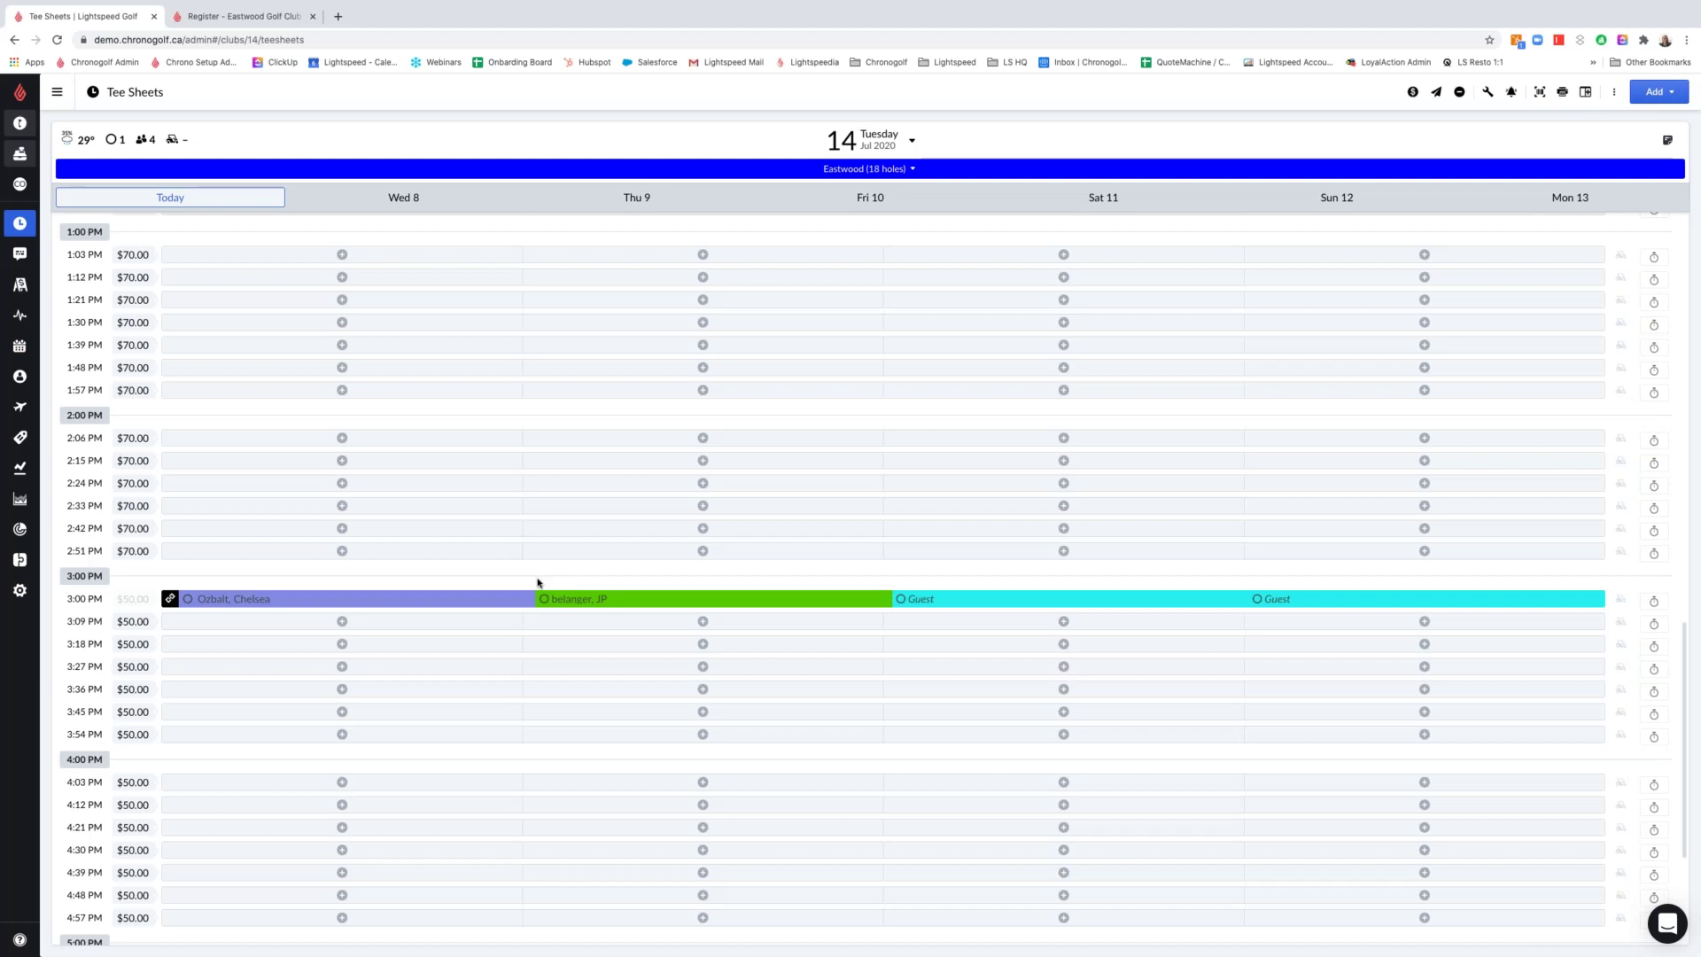
{"action": "left_click", "coordinate": [264, 204]}
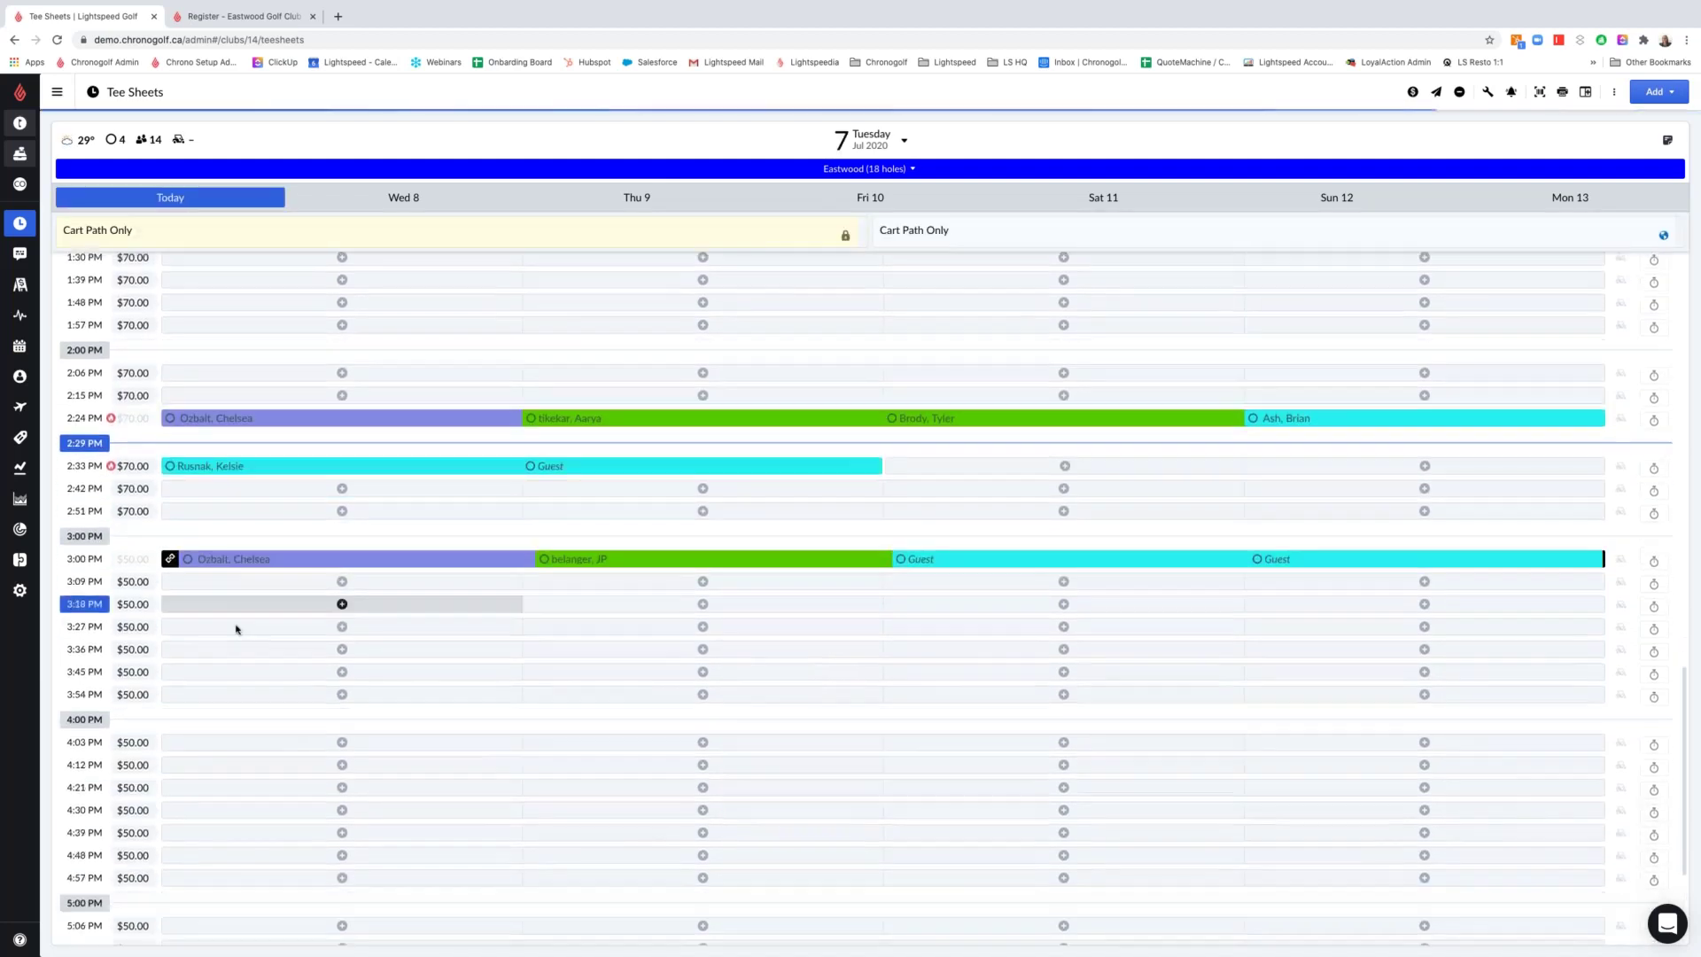
{"action": "scroll", "coordinate": [236, 629], "scroll_direction": "down", "scroll_amount": 3}
Clone the 3:00 PM foursome onto the next 3 available tee times: 3:09, 3:18 and 3:27 PM
{"action": "left_click", "coordinate": [241, 413]}
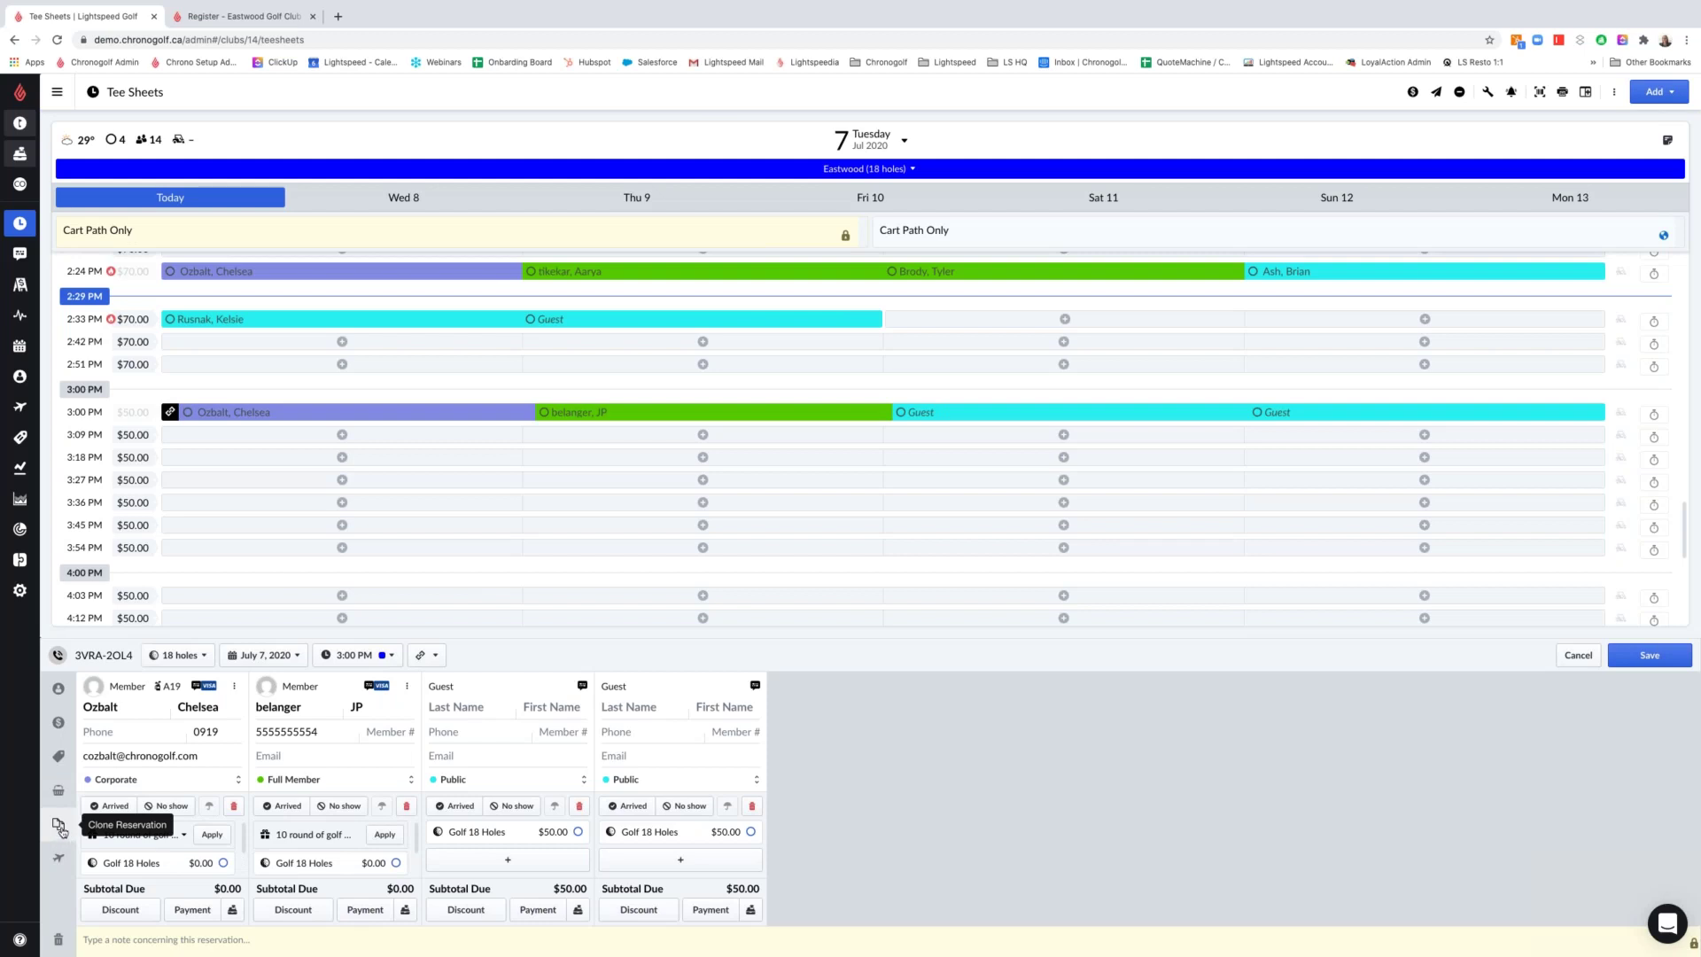
{"action": "left_click", "coordinate": [60, 829]}
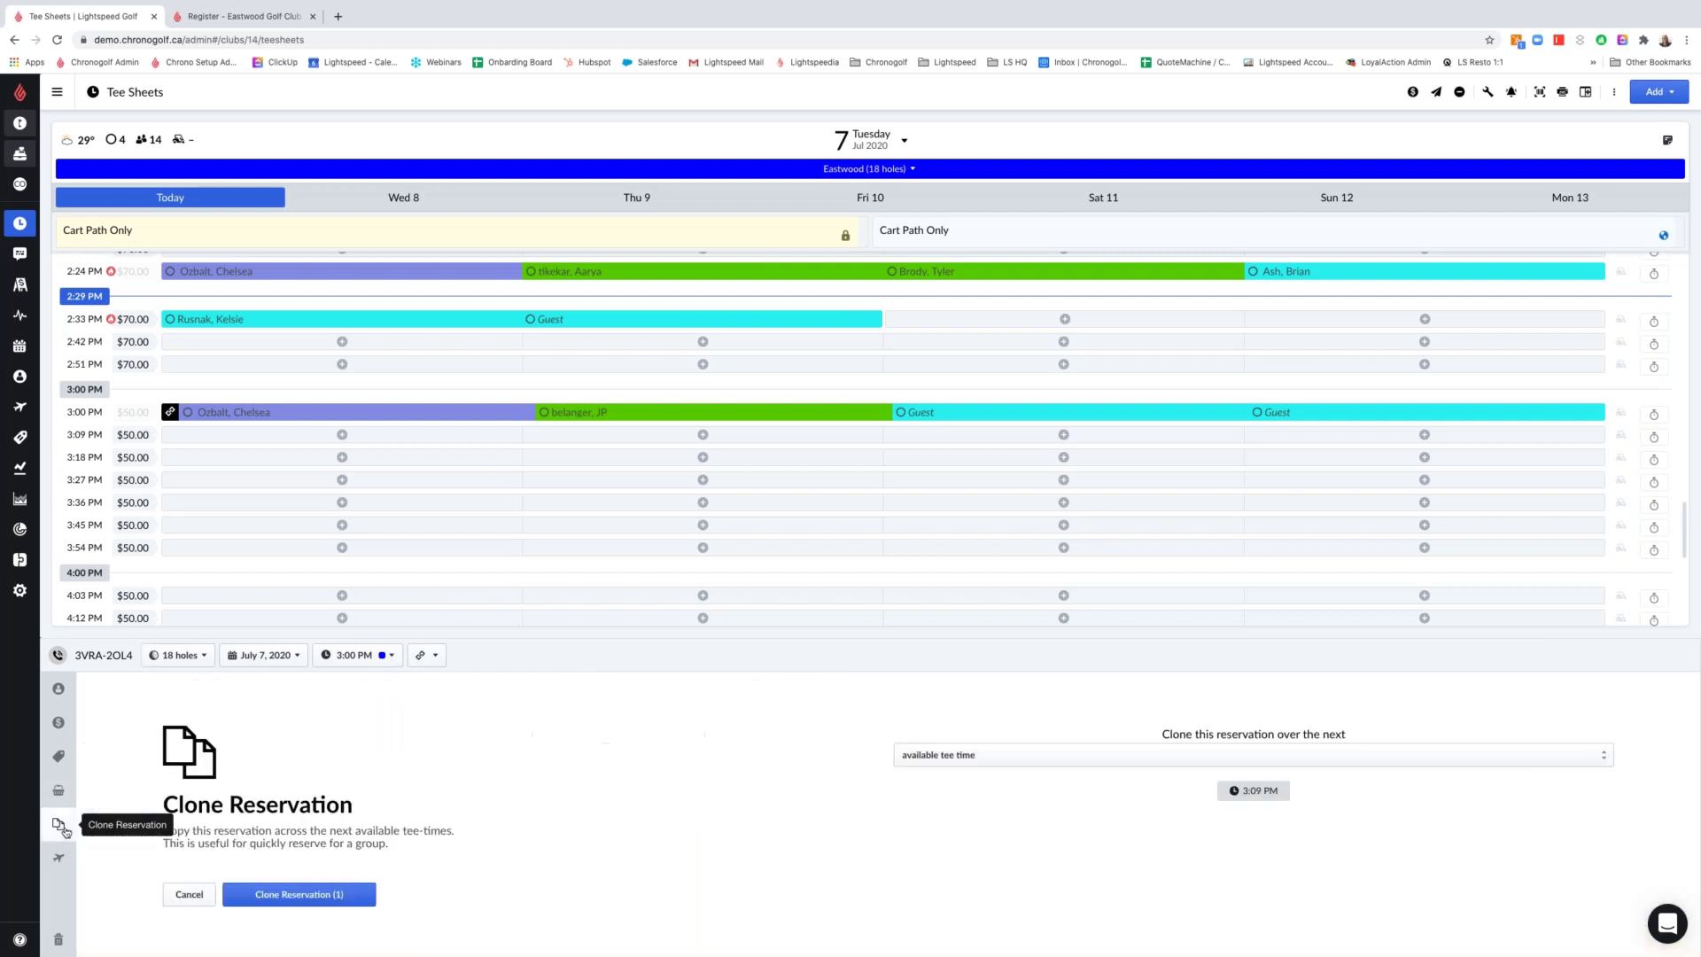
{"action": "left_click", "coordinate": [1066, 762]}
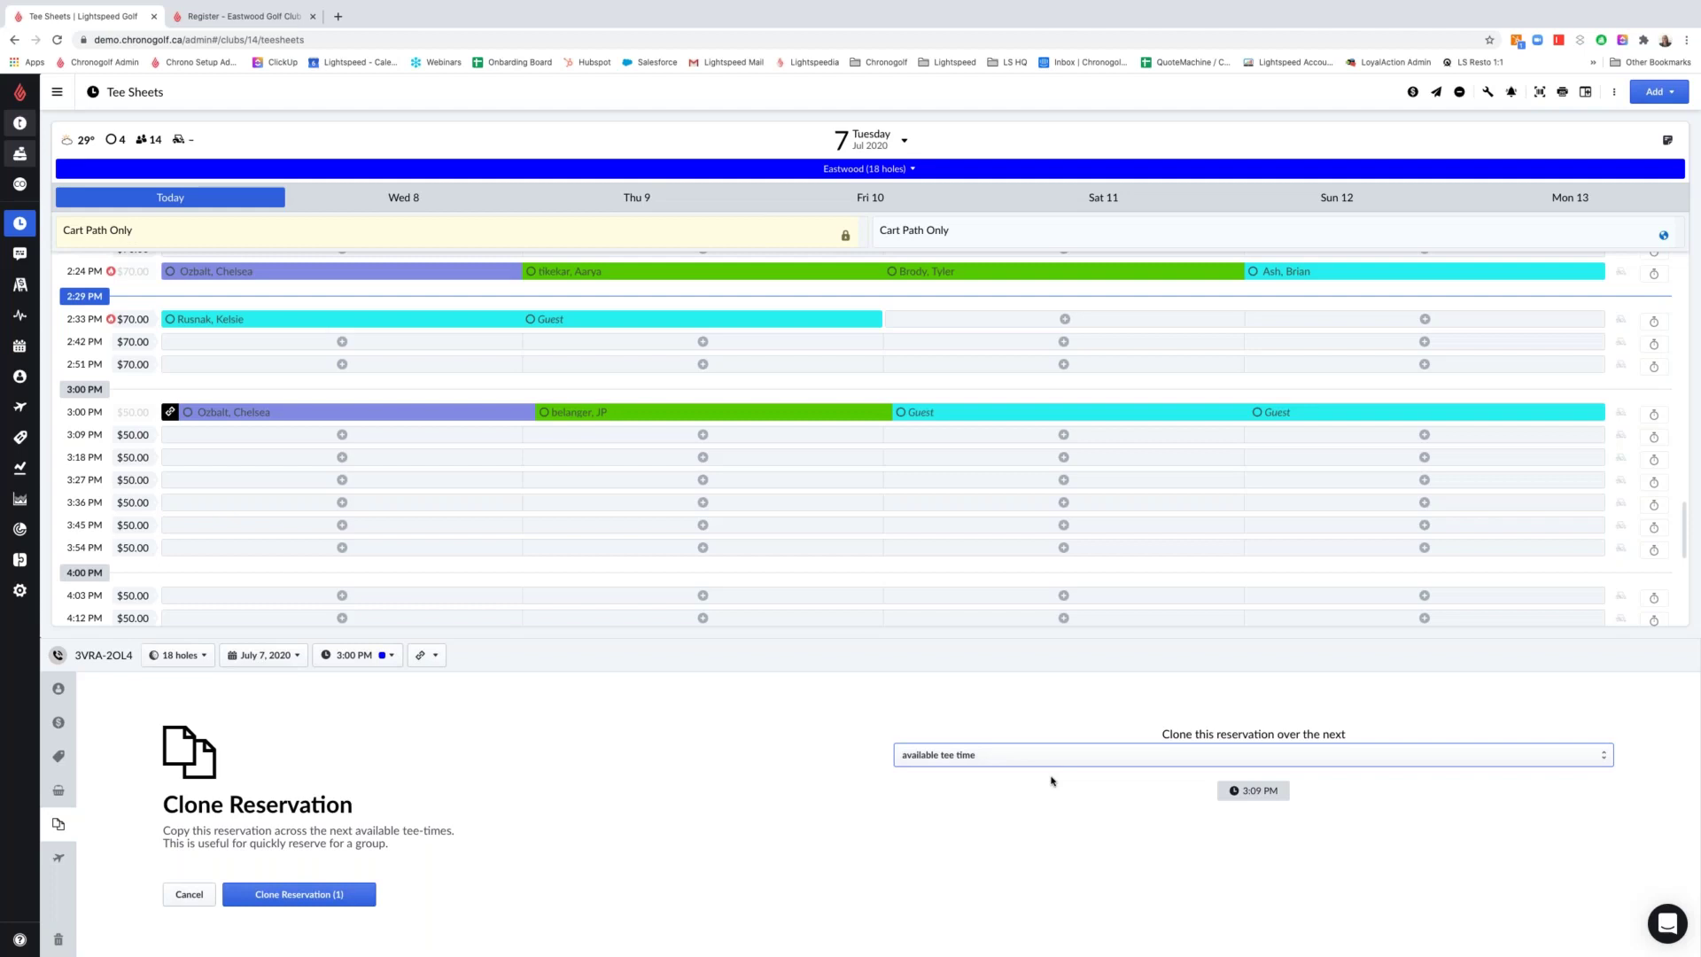
{"action": "left_click", "coordinate": [1052, 781]}
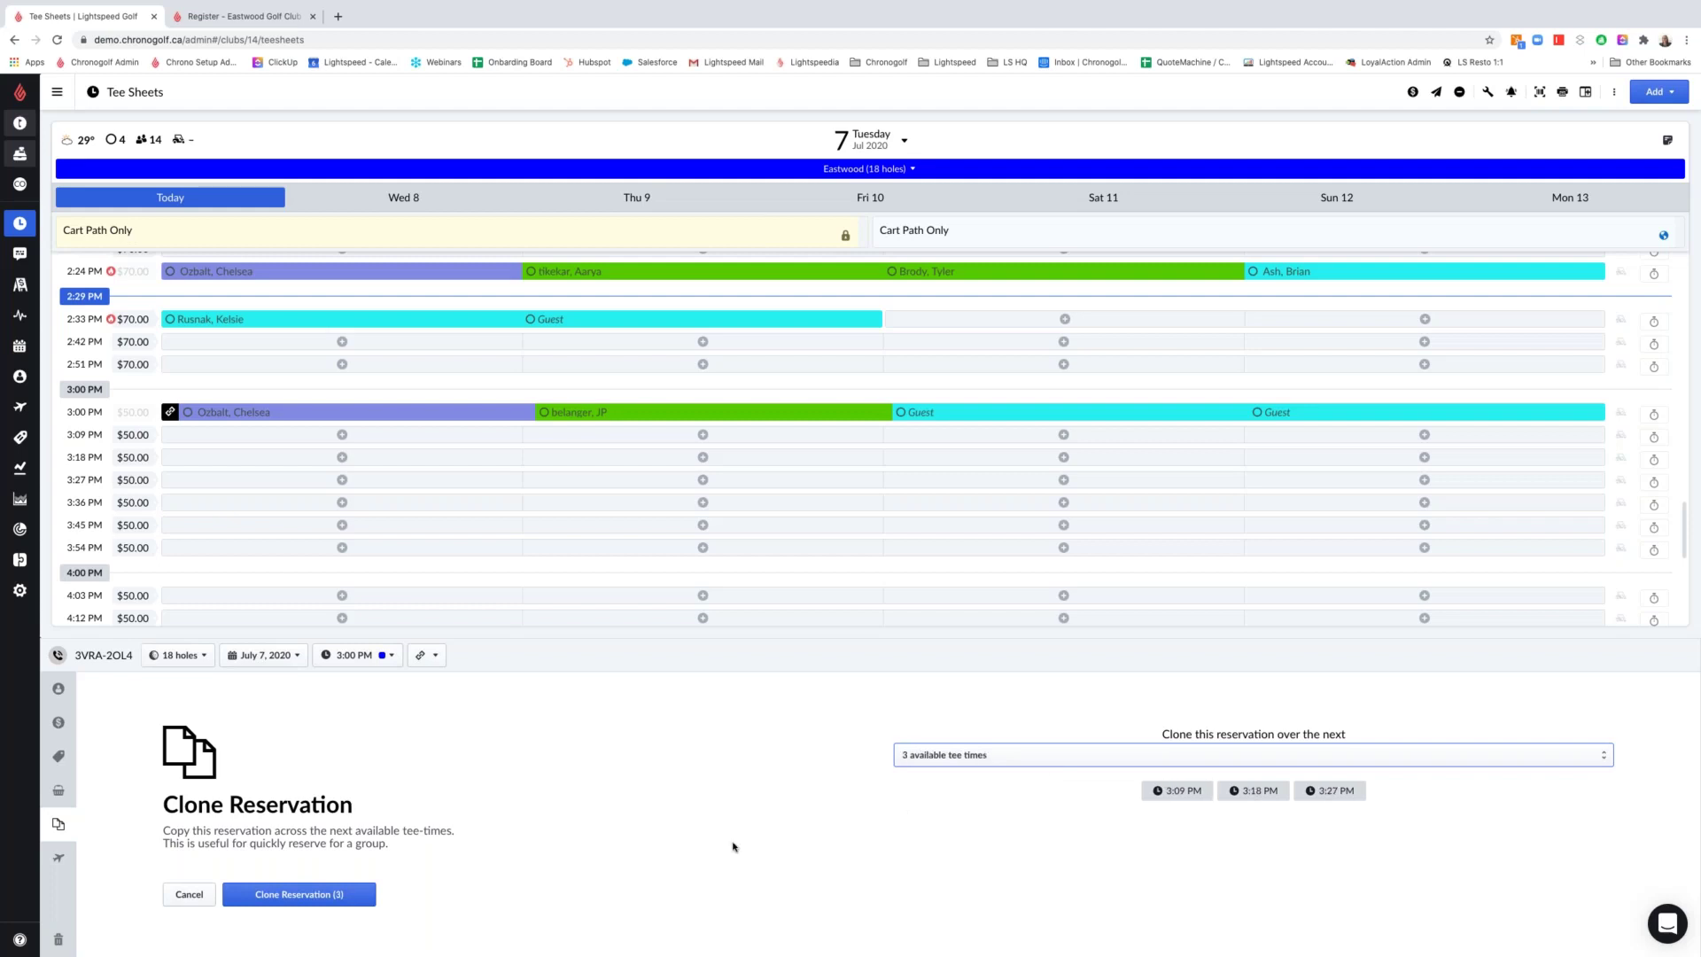
{"action": "left_click", "coordinate": [309, 895]}
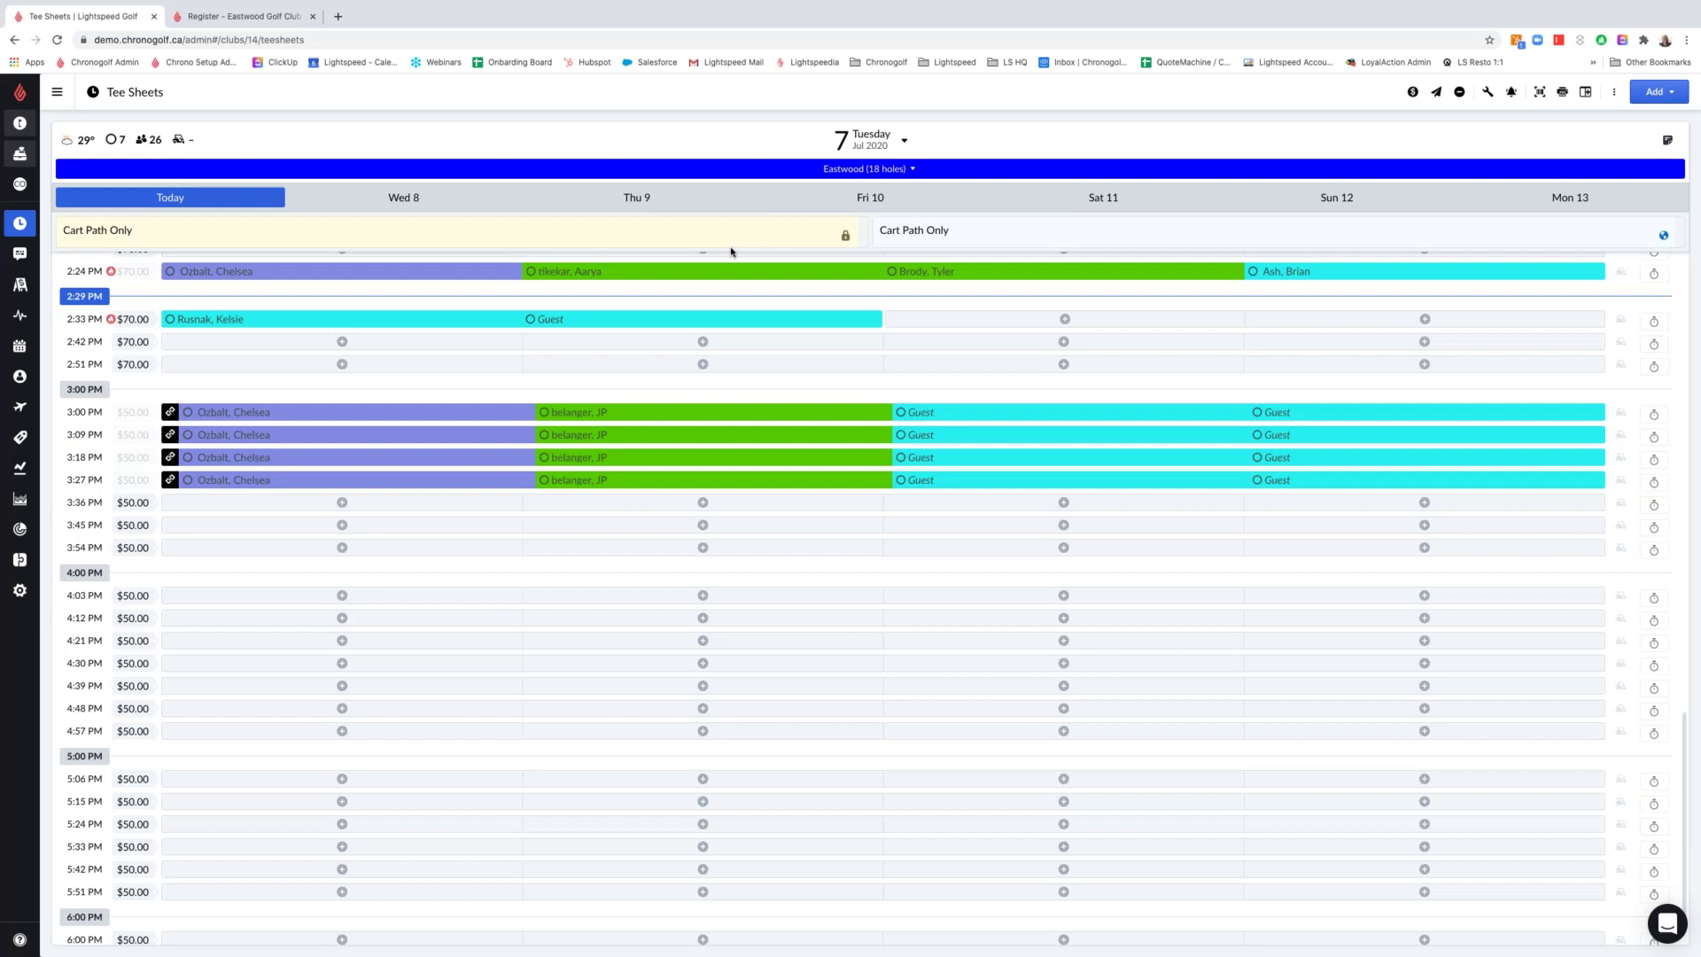
{"action": "left_click", "coordinate": [855, 142]}
{"action": "left_click", "coordinate": [848, 256]}
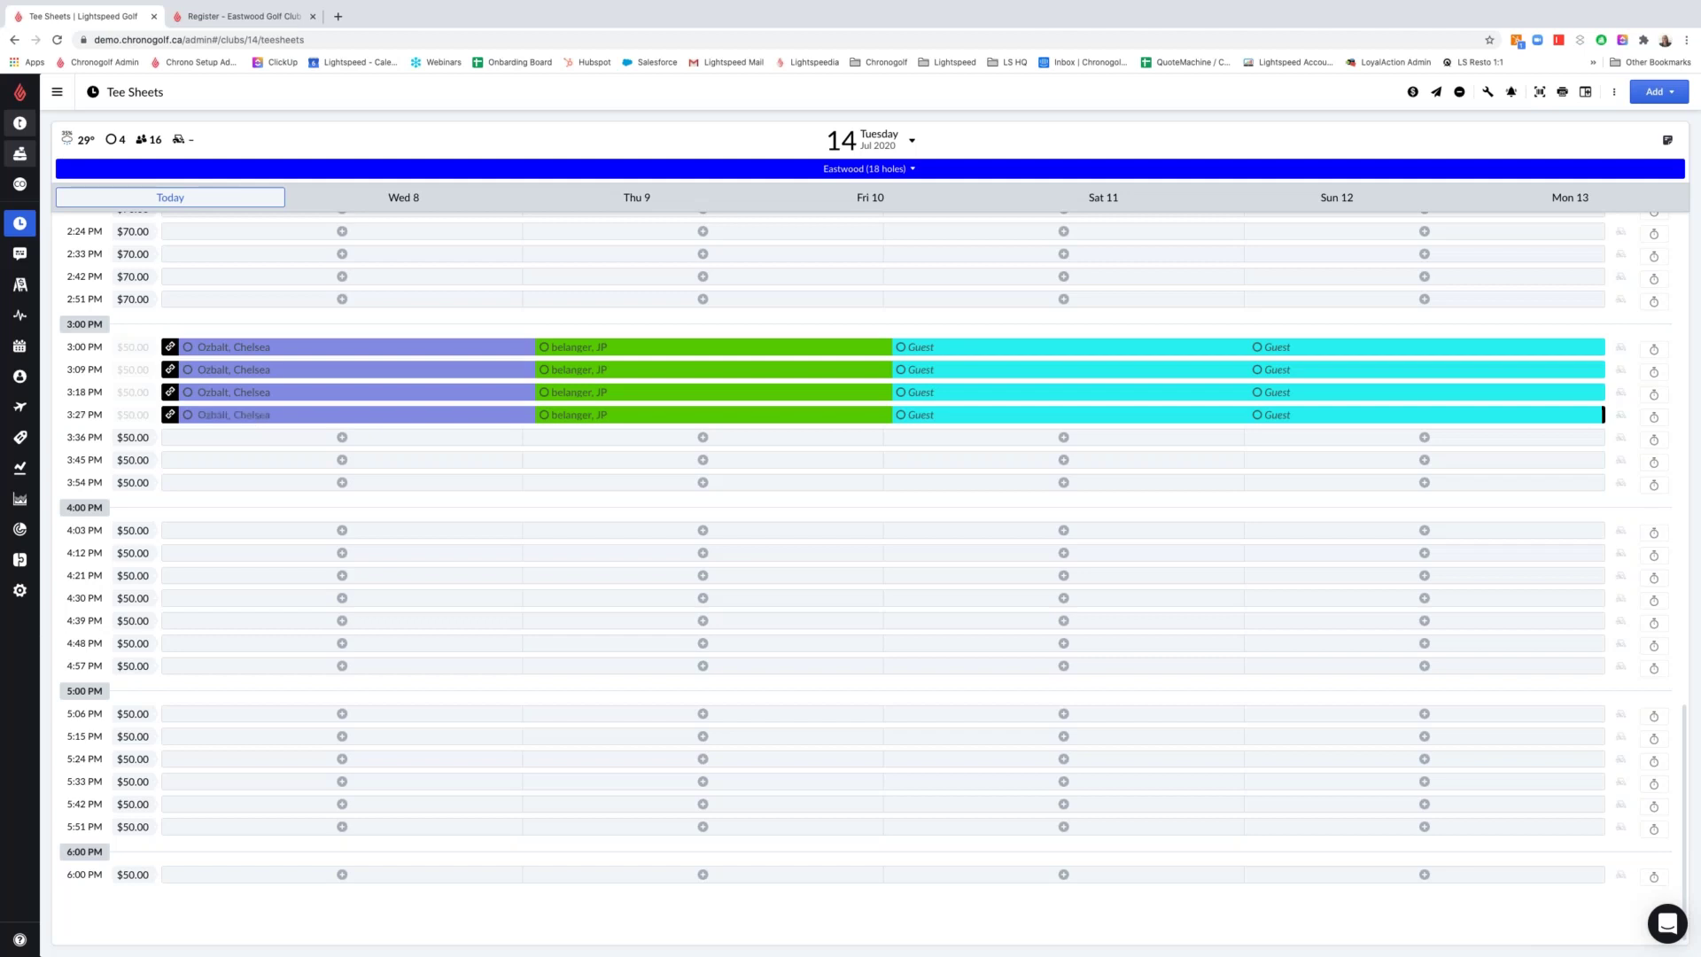
{"action": "left_click", "coordinate": [221, 197]}
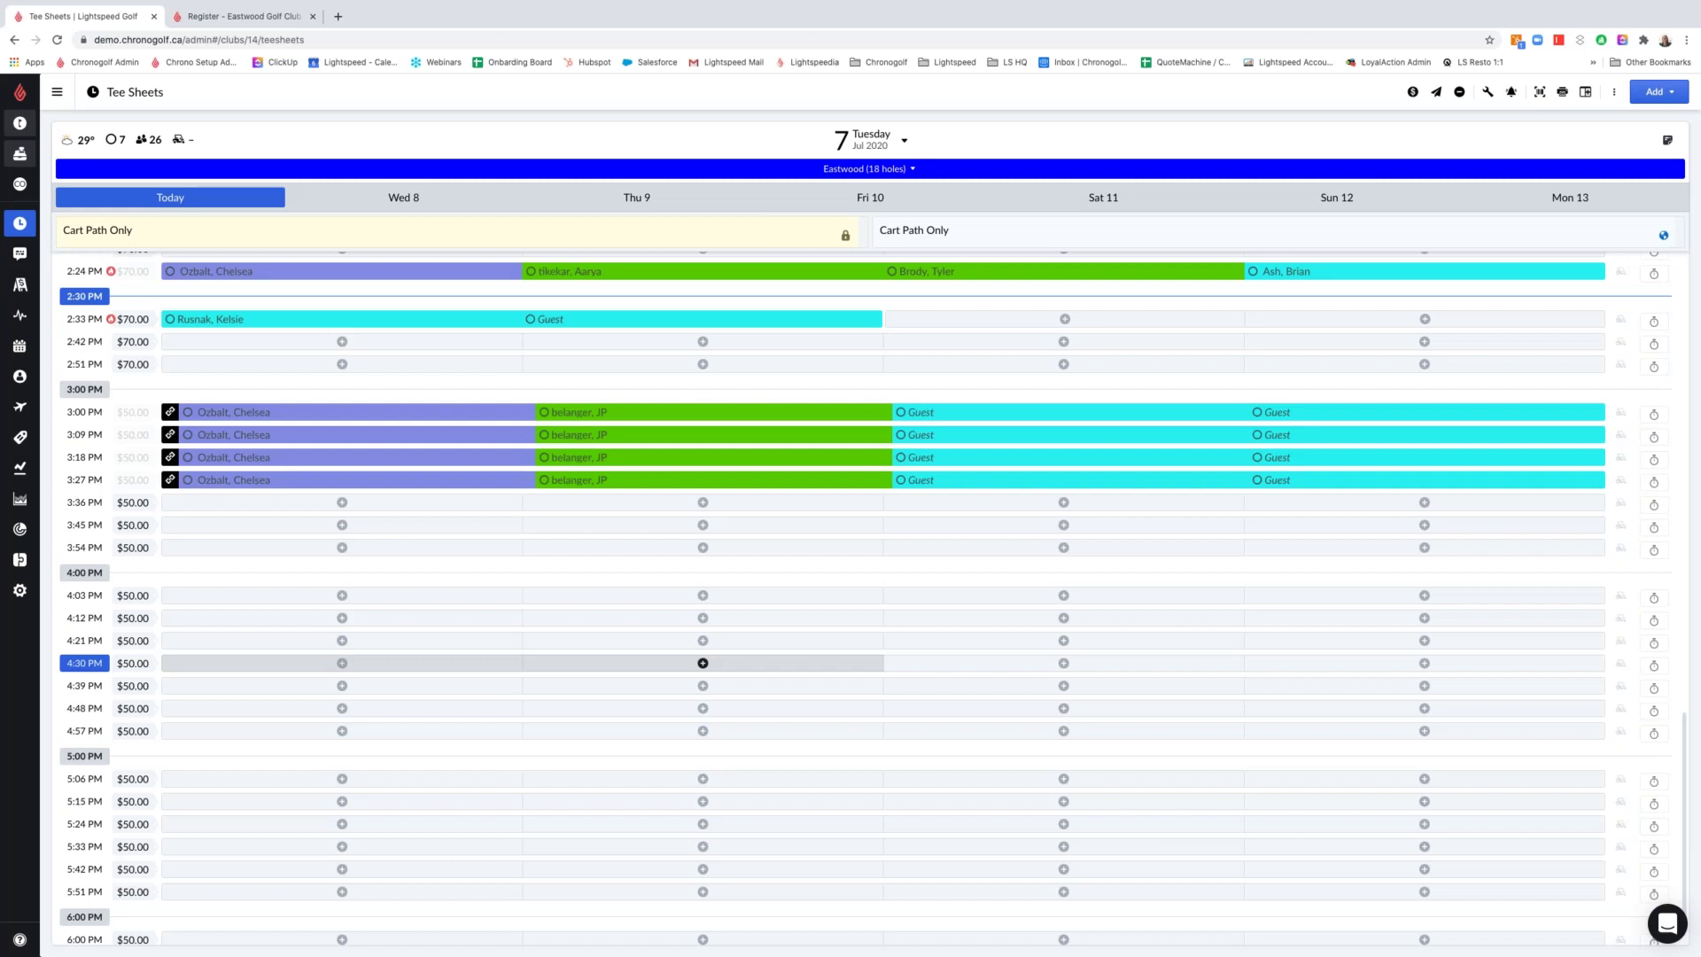
Change the 2:33 PM booking to 9 holes and save, then open the 2:24 PM reservation
{"action": "scroll", "coordinate": [342, 611], "scroll_direction": "up", "scroll_amount": 1}
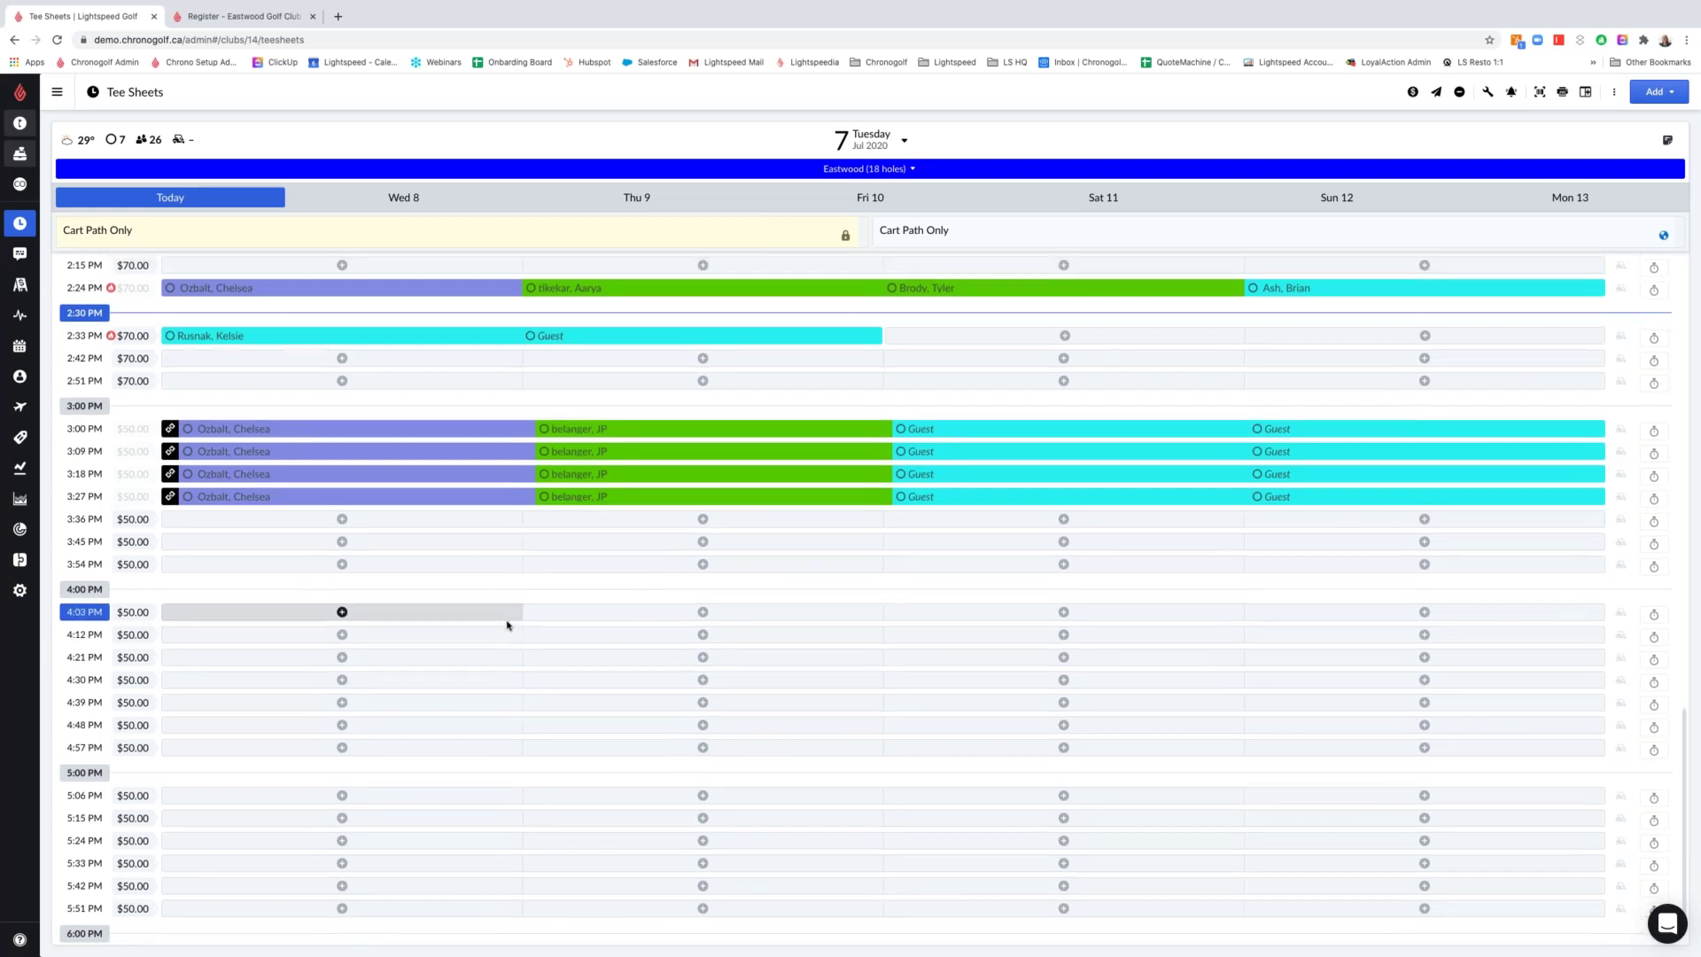
{"action": "left_click", "coordinate": [186, 339]}
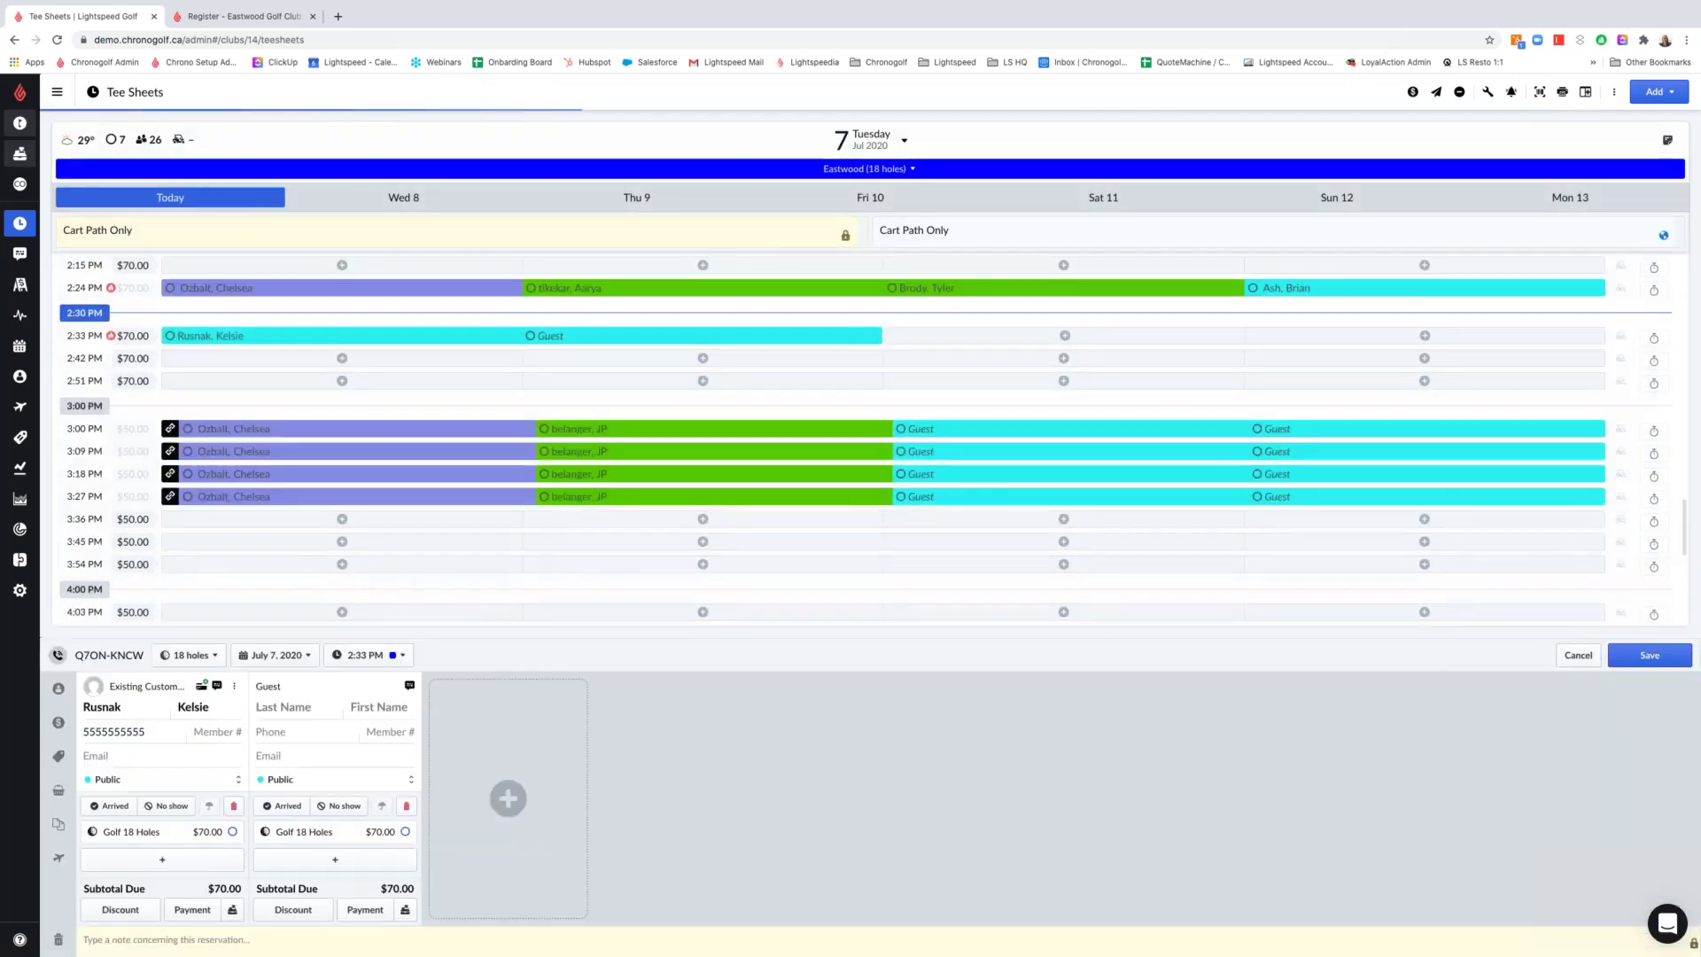
{"action": "left_click", "coordinate": [204, 660]}
{"action": "left_click", "coordinate": [195, 705]}
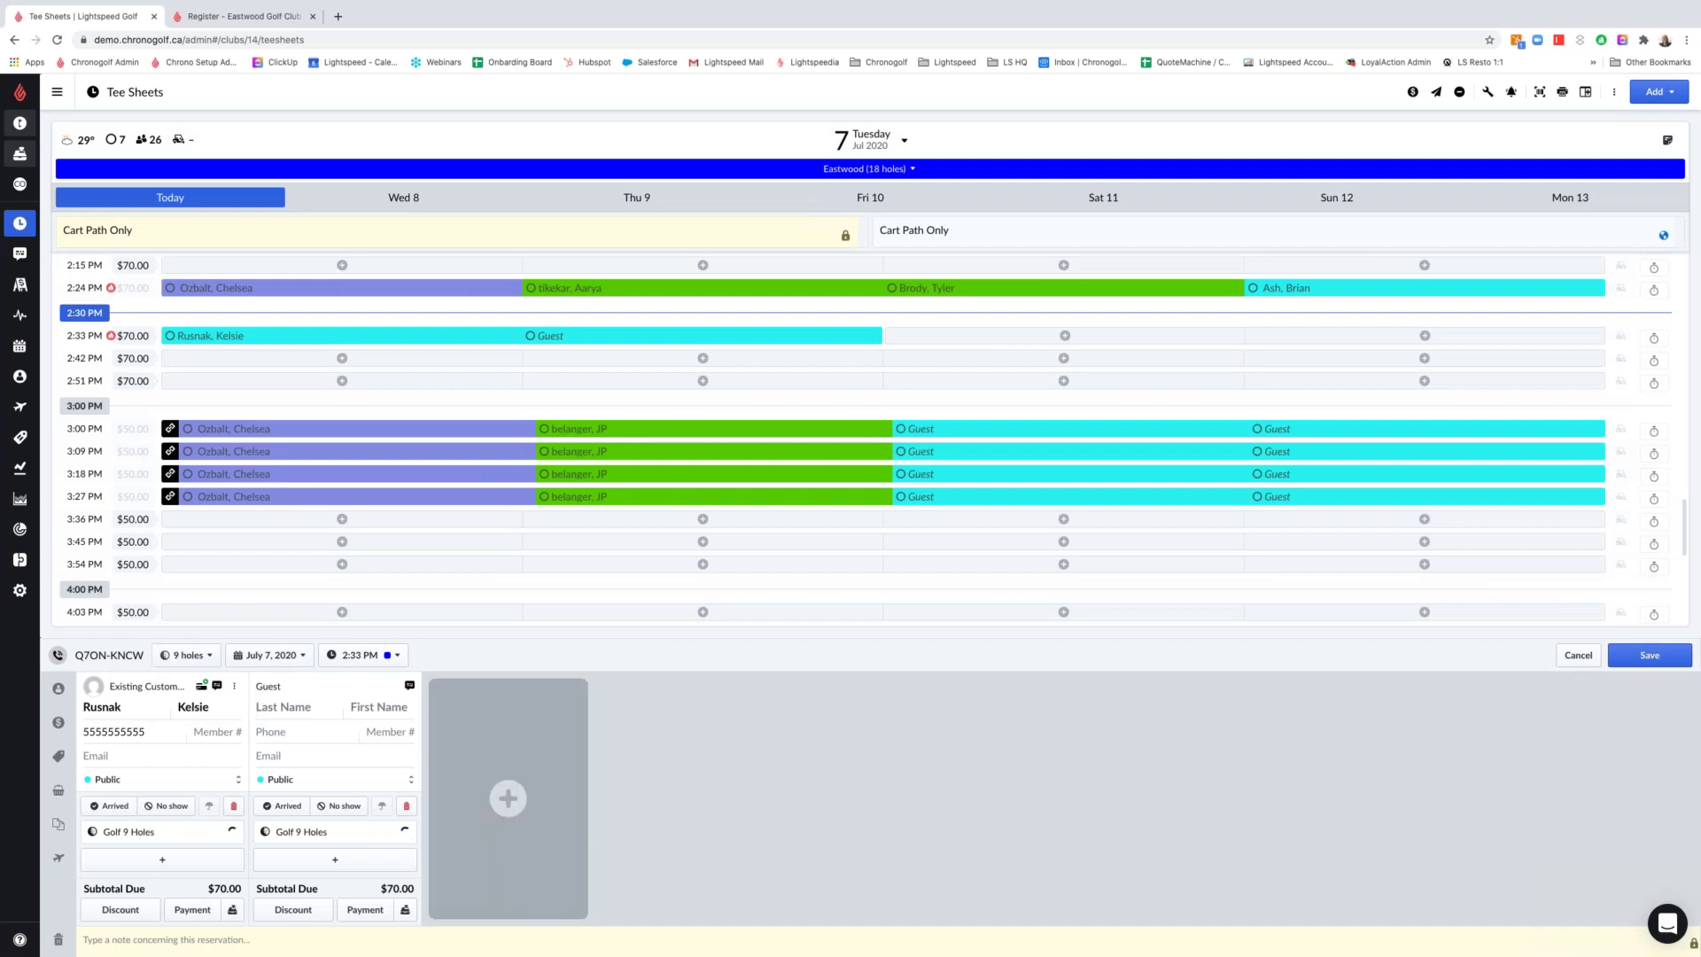
{"action": "left_click", "coordinate": [1643, 655]}
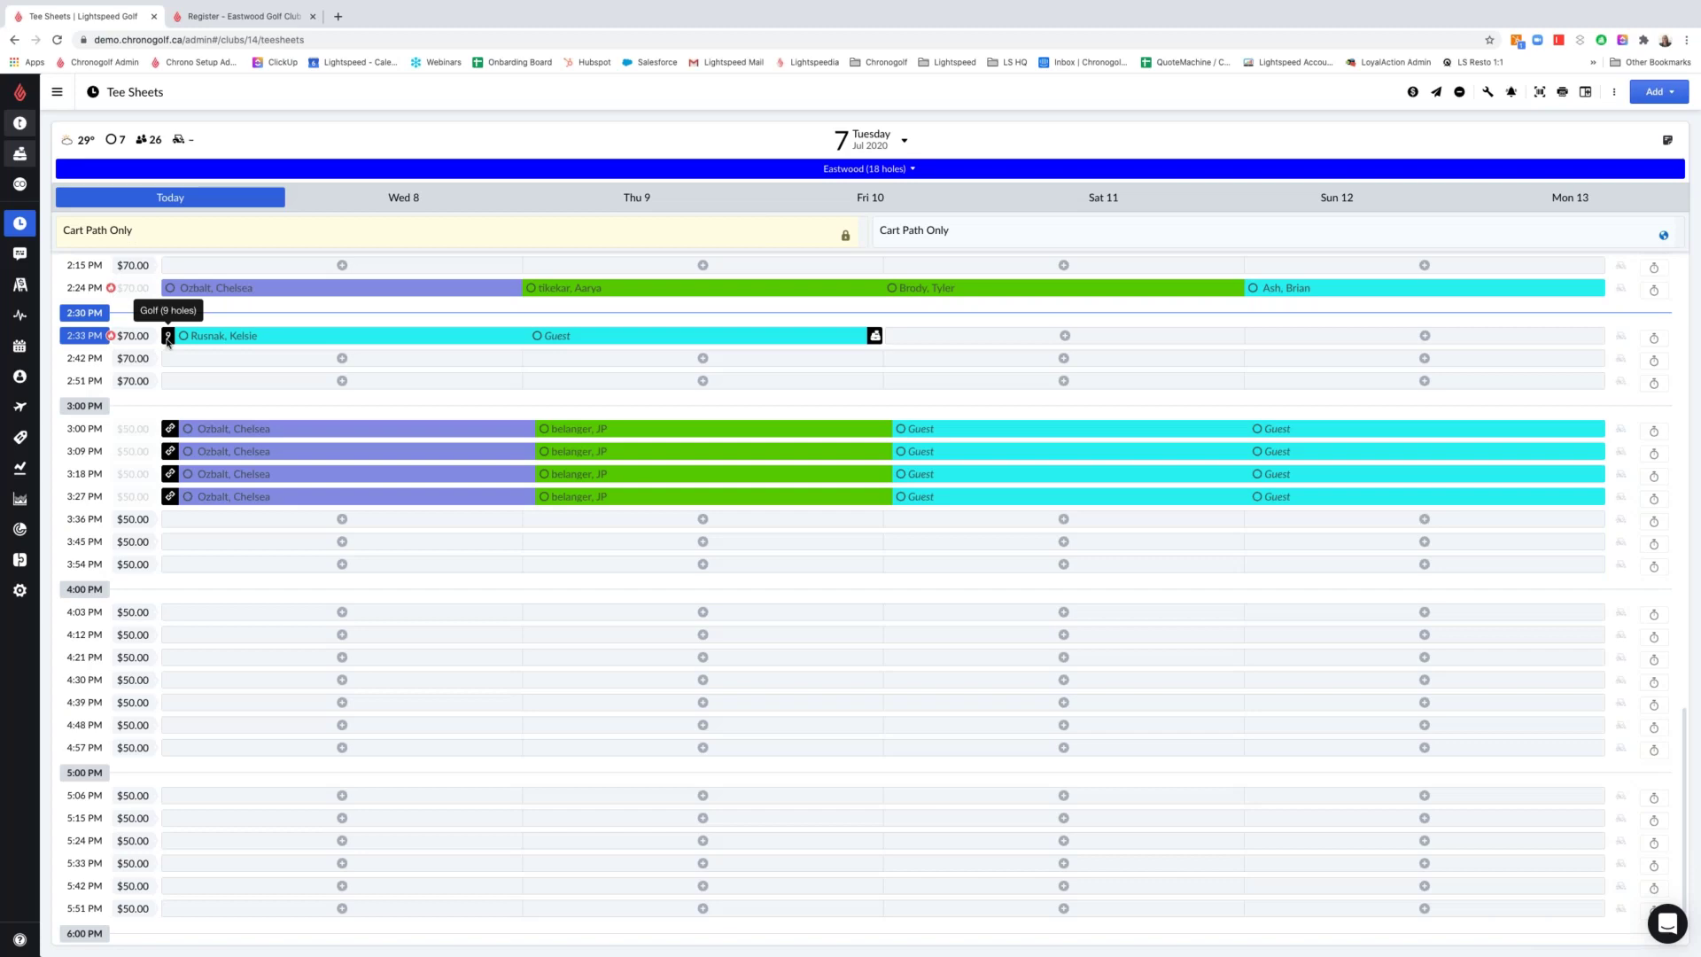
{"action": "left_click", "coordinate": [223, 289]}
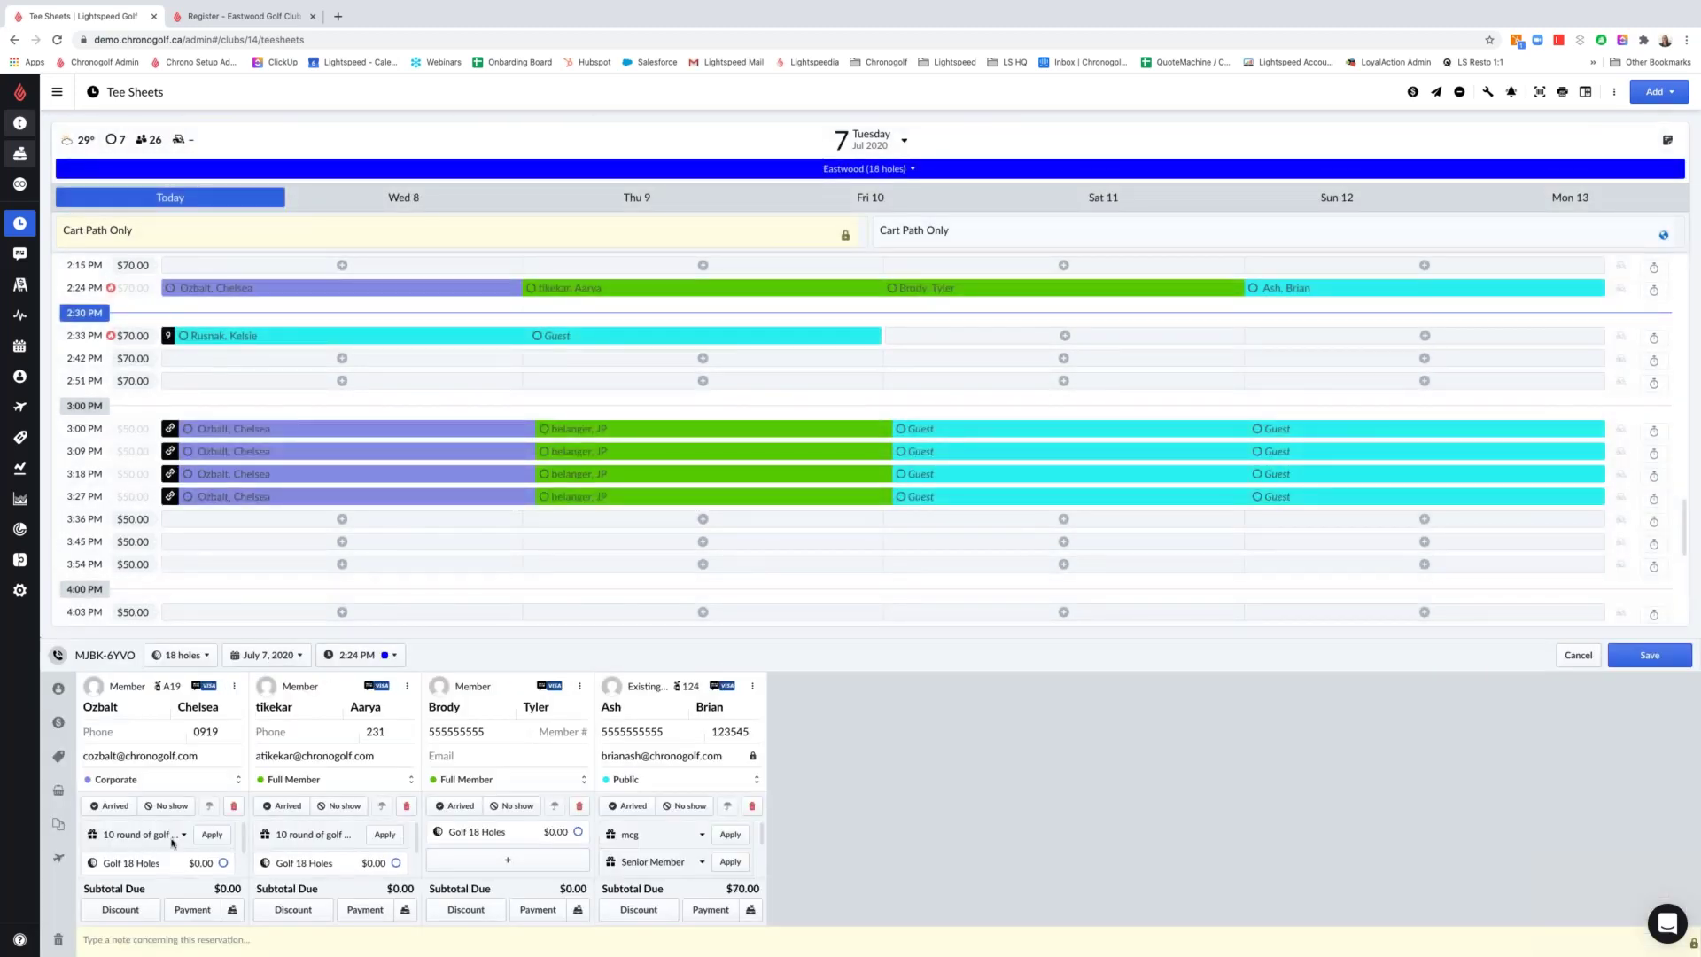
{"action": "left_click", "coordinate": [171, 840]}
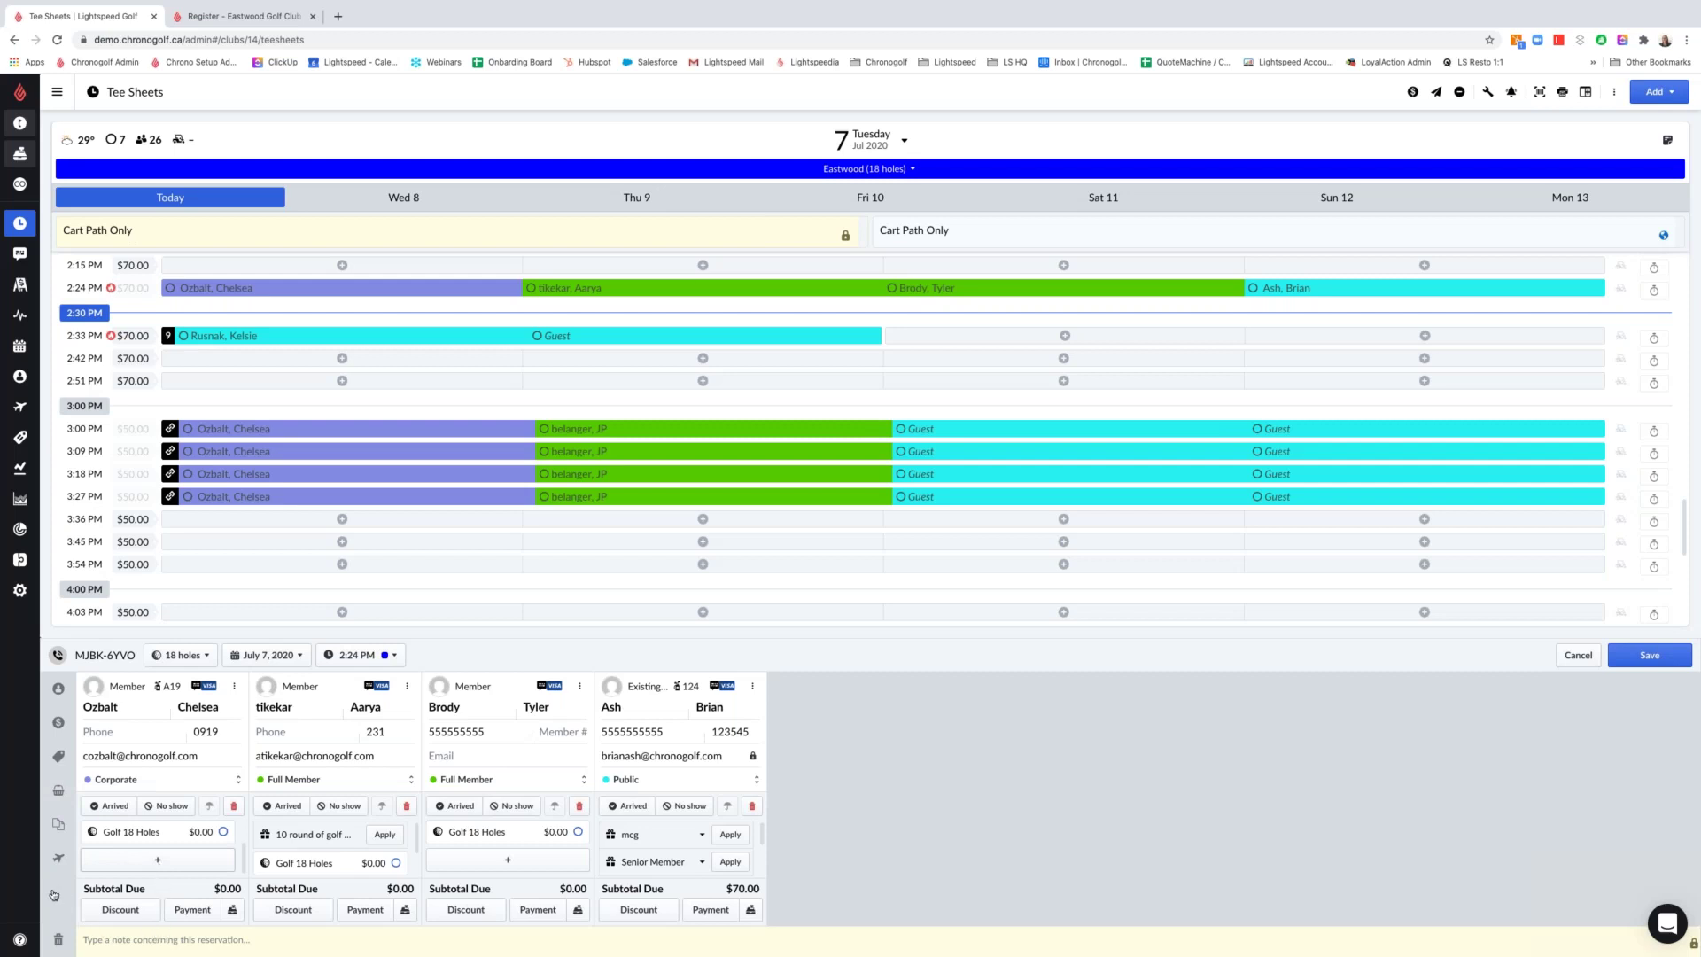
Add a Half Cart (18 holes) for all four 2:24 PM players
{"action": "left_click", "coordinate": [58, 789]}
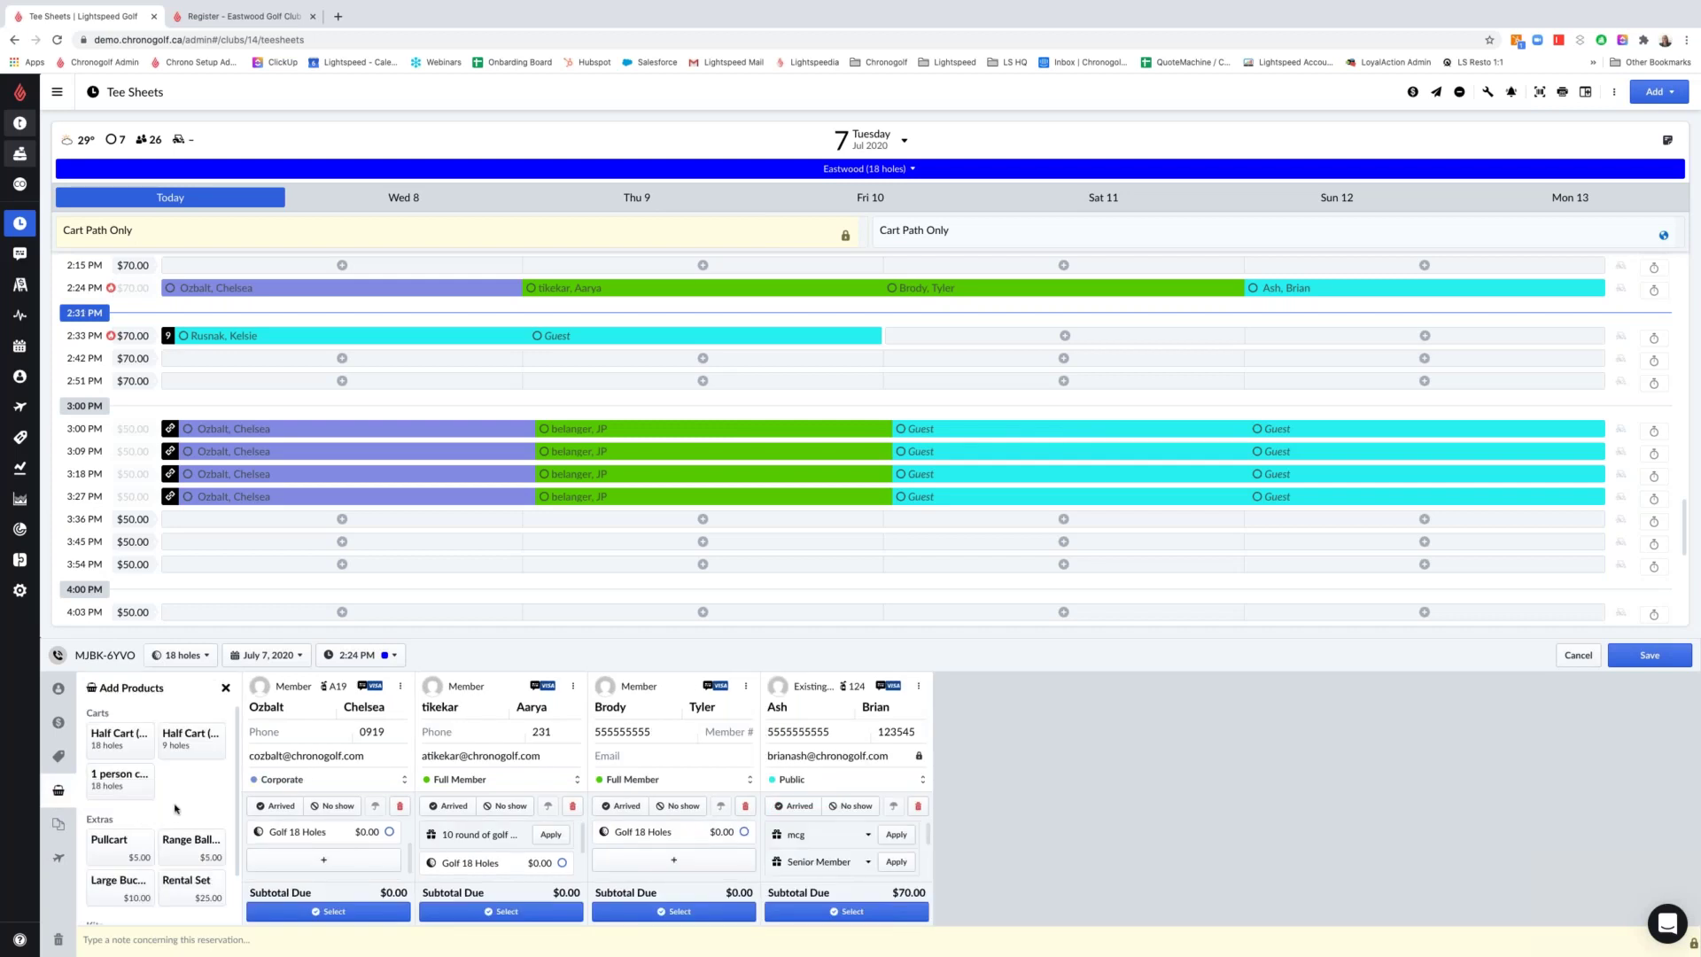
{"action": "left_click", "coordinate": [122, 749]}
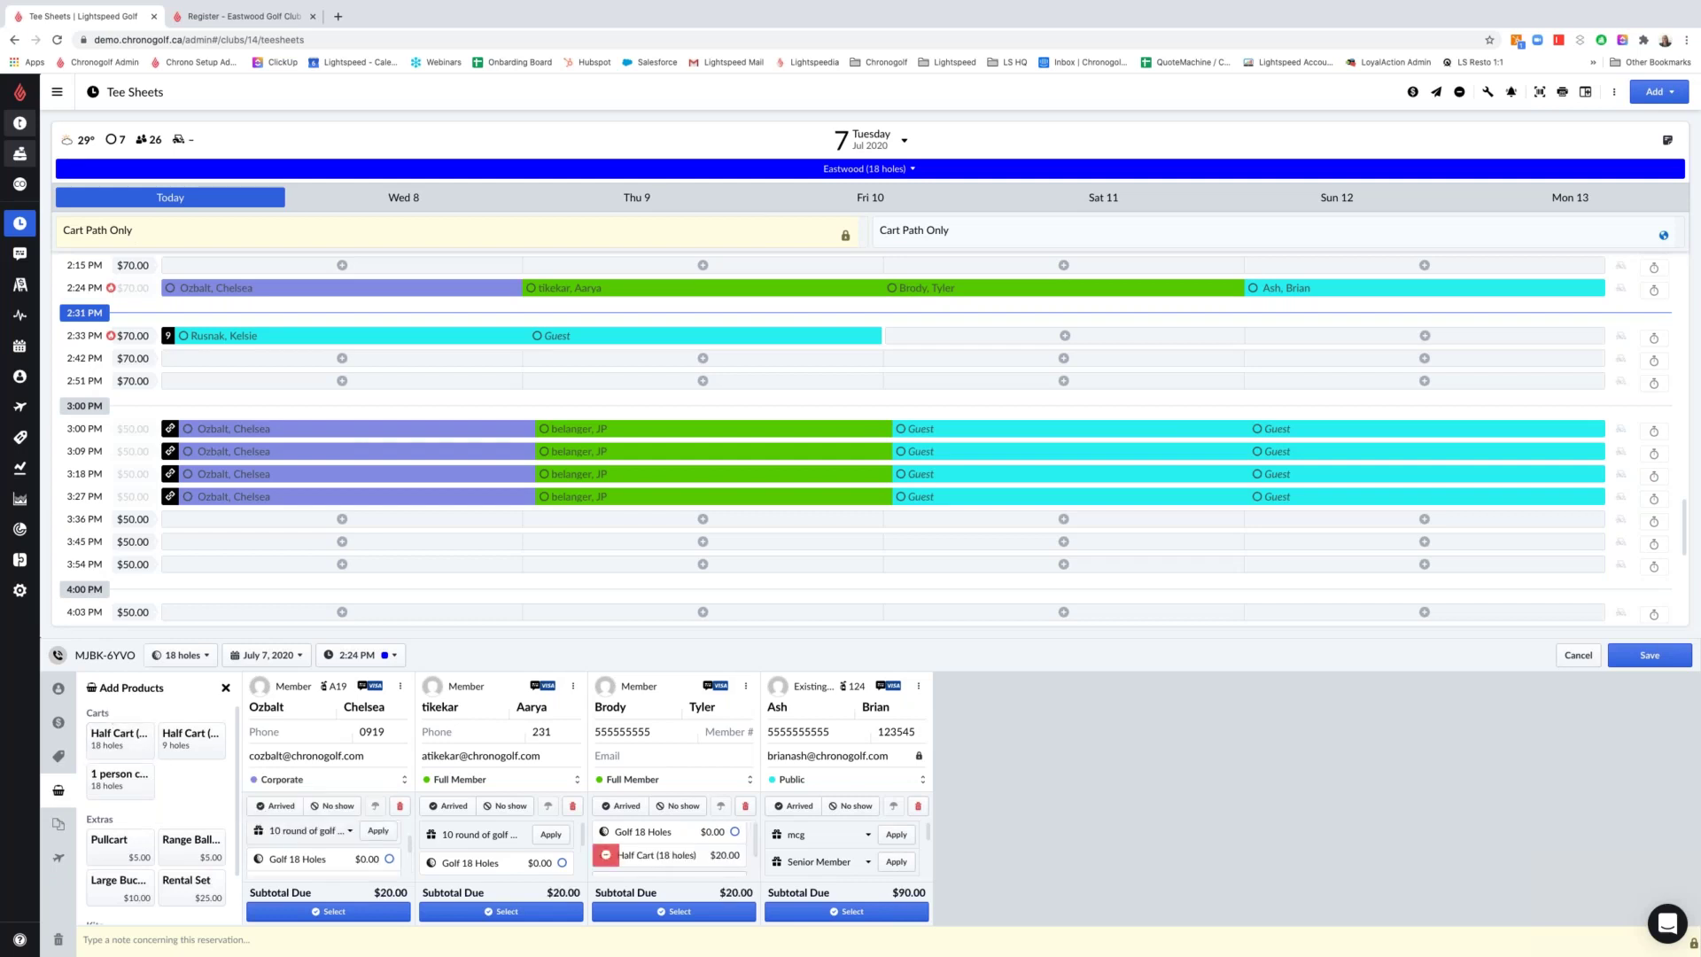
{"action": "scroll", "coordinate": [491, 857], "scroll_direction": "down", "scroll_amount": 2}
{"action": "scroll", "coordinate": [314, 854], "scroll_direction": "down", "scroll_amount": 2}
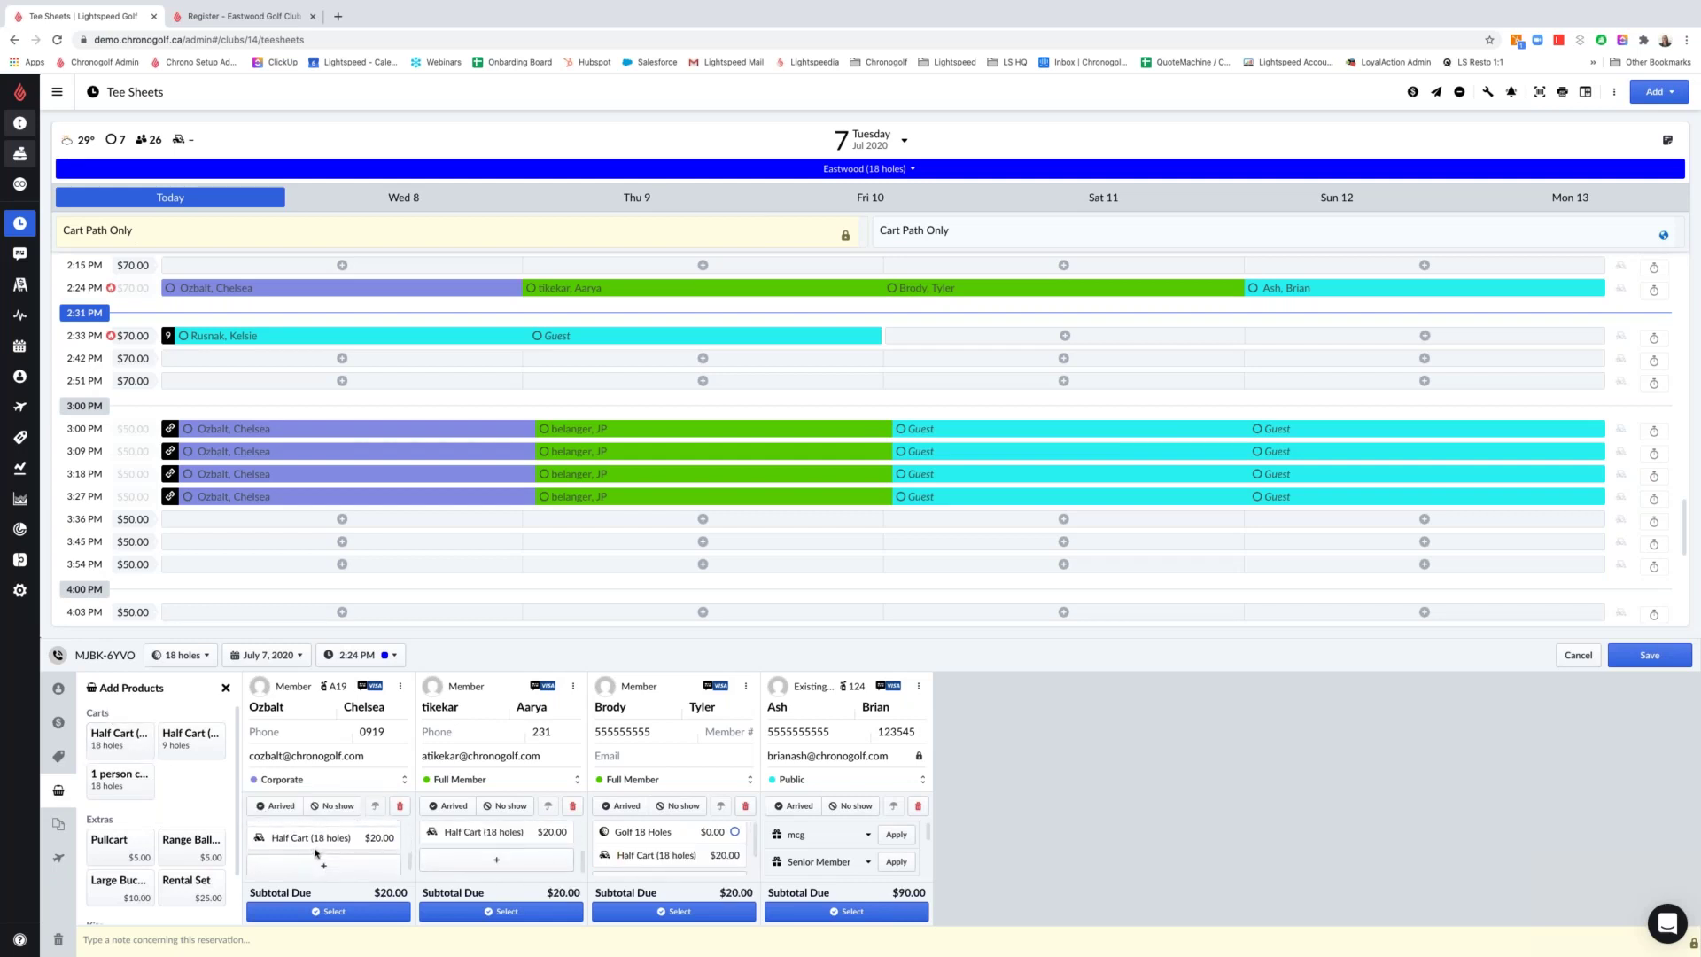
Add a $10.00 Large Bucket for players one to three only
{"action": "left_click", "coordinate": [510, 912]}
{"action": "left_click", "coordinate": [673, 911]}
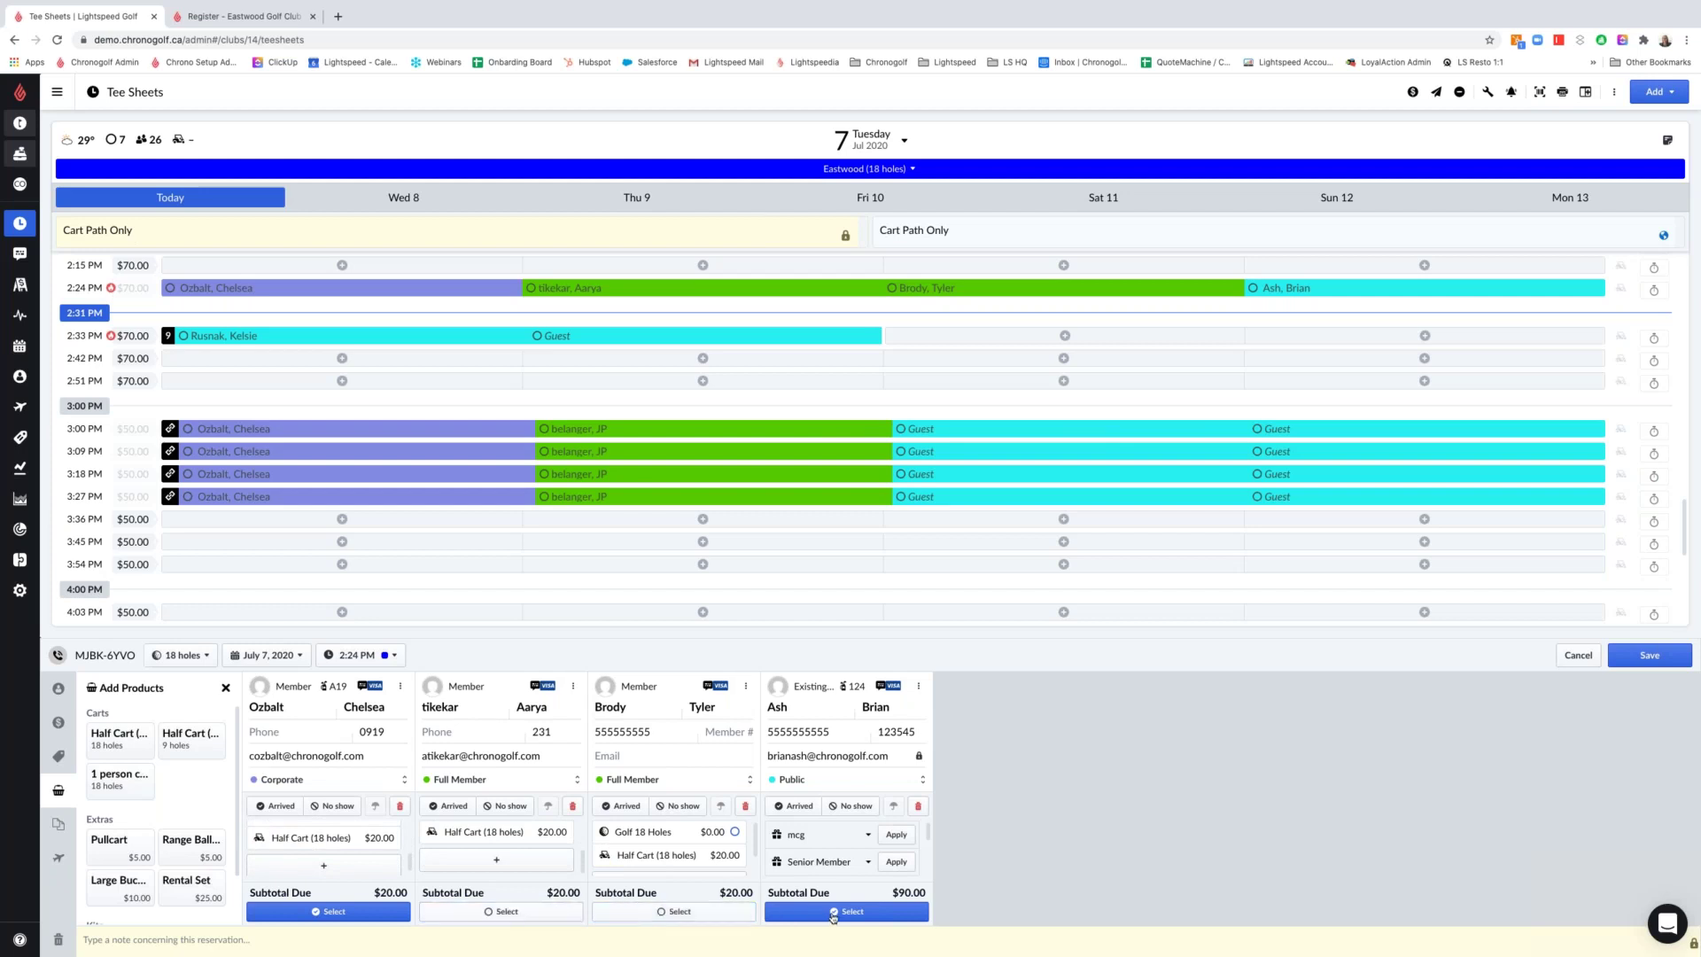
{"action": "left_click", "coordinate": [833, 911]}
{"action": "scroll", "coordinate": [824, 846], "scroll_direction": "down", "scroll_amount": 2}
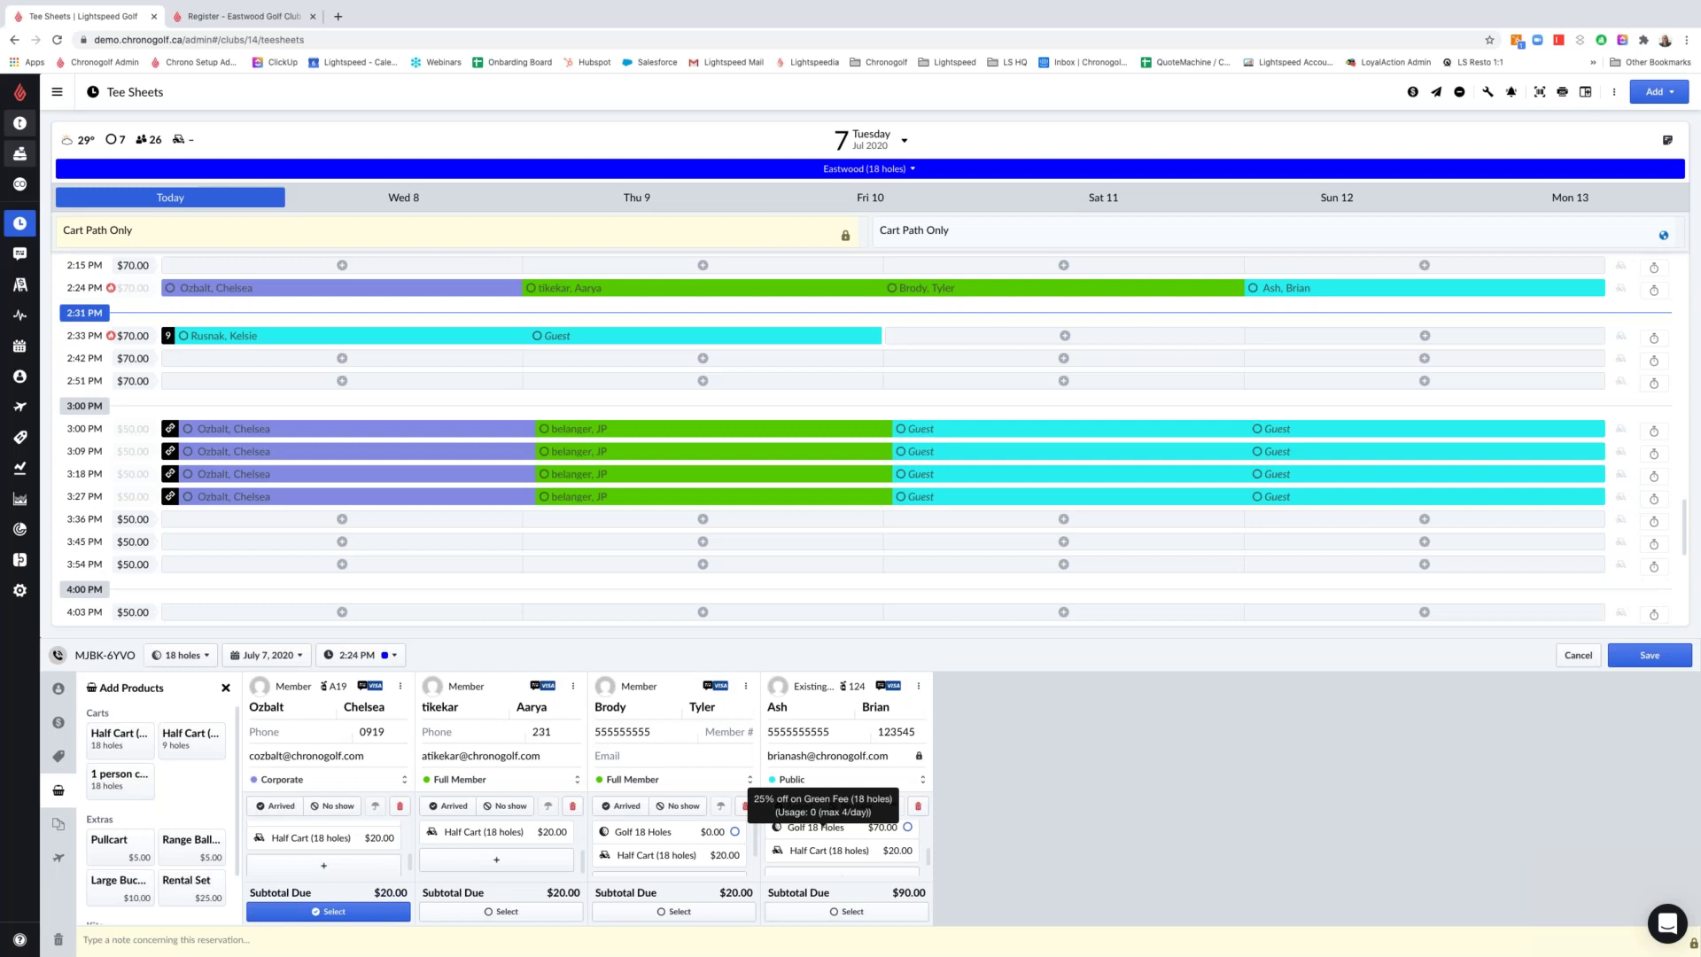
{"action": "left_click", "coordinate": [612, 914]}
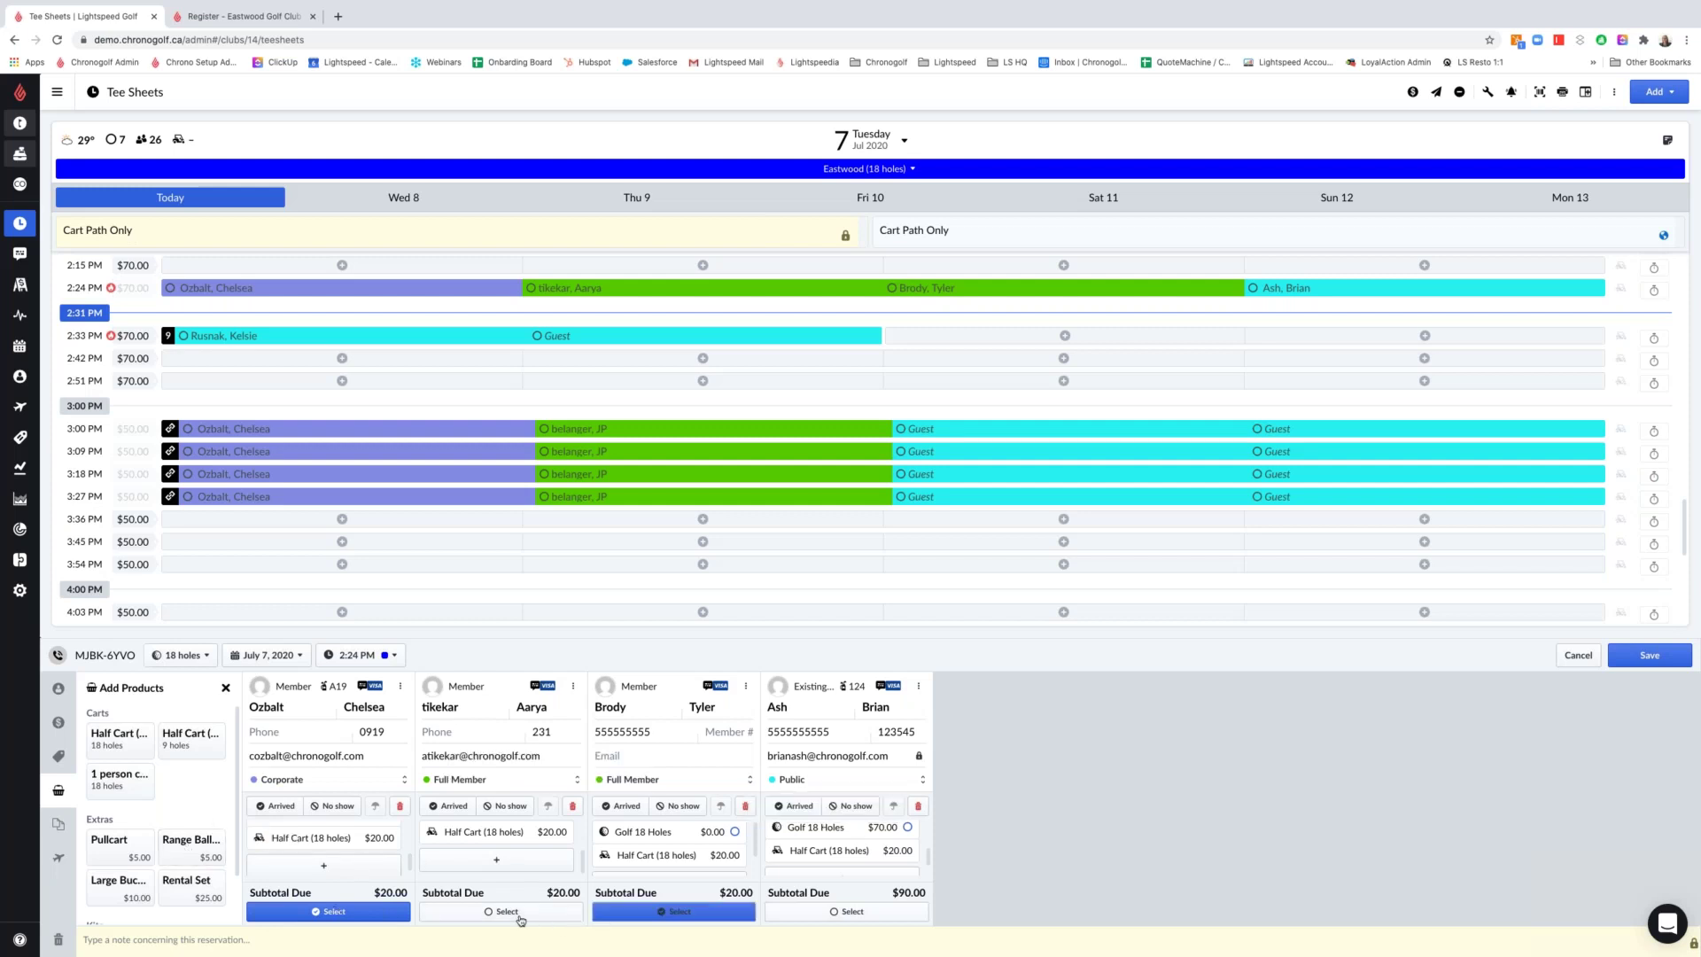
{"action": "left_click", "coordinate": [518, 915]}
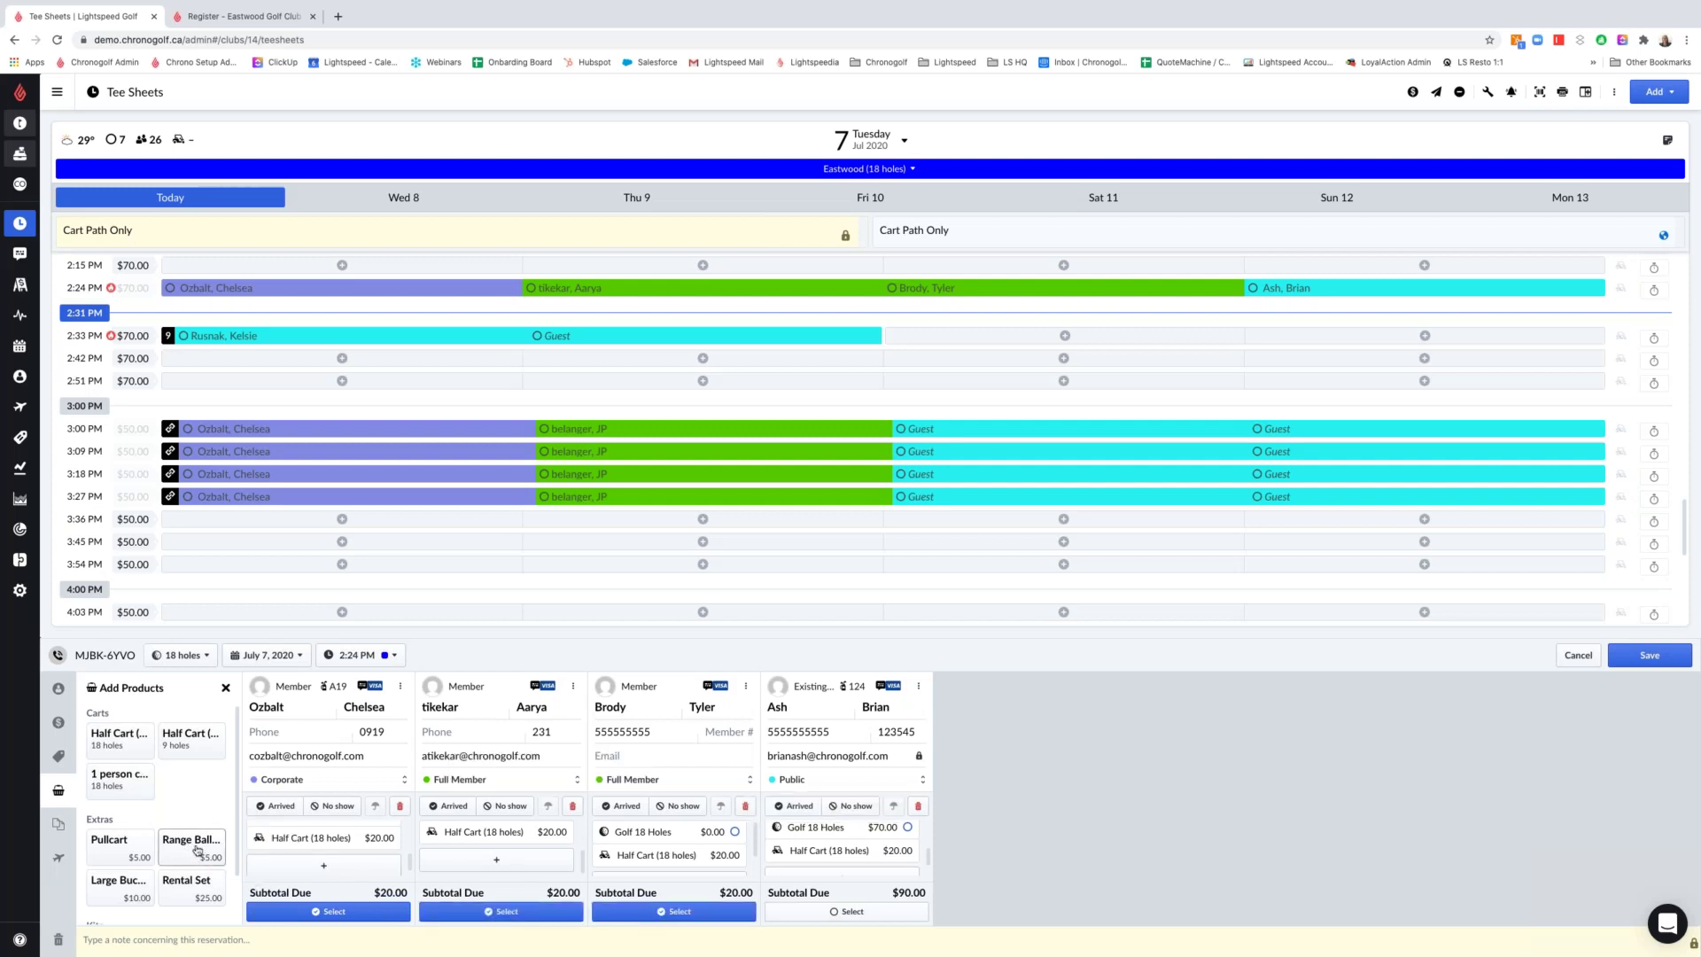
{"action": "left_click", "coordinate": [119, 889]}
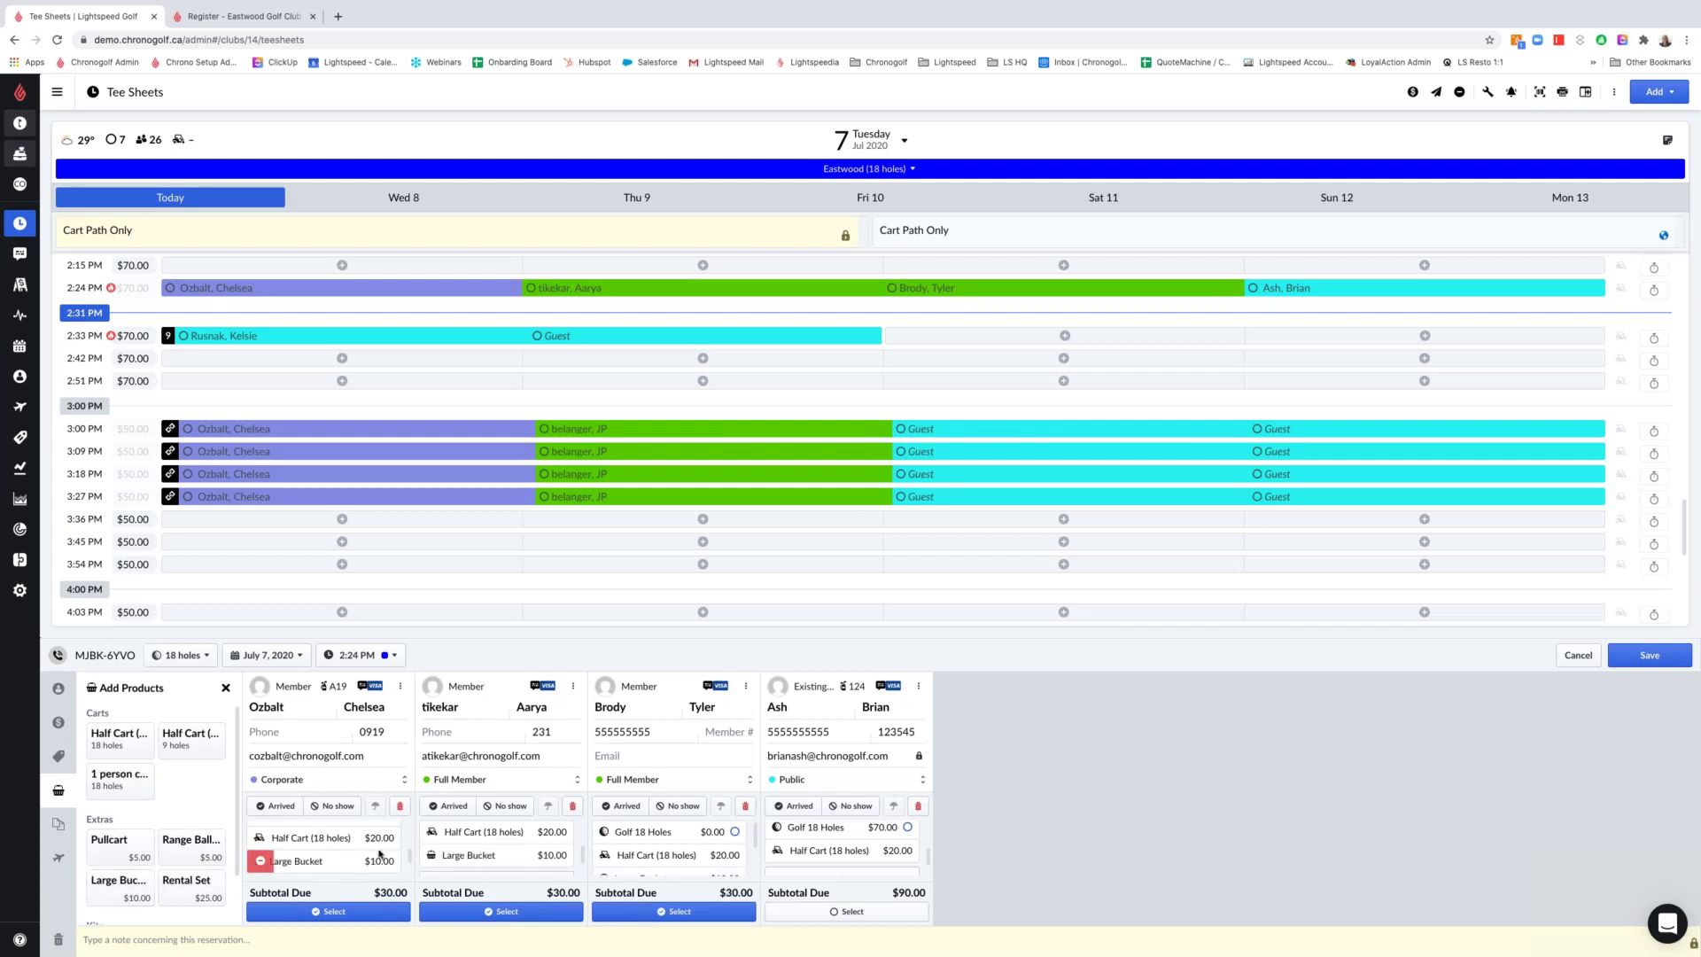
{"action": "scroll", "coordinate": [360, 858], "scroll_direction": "down", "scroll_amount": 1}
{"action": "scroll", "coordinate": [434, 852], "scroll_direction": "down", "scroll_amount": 1}
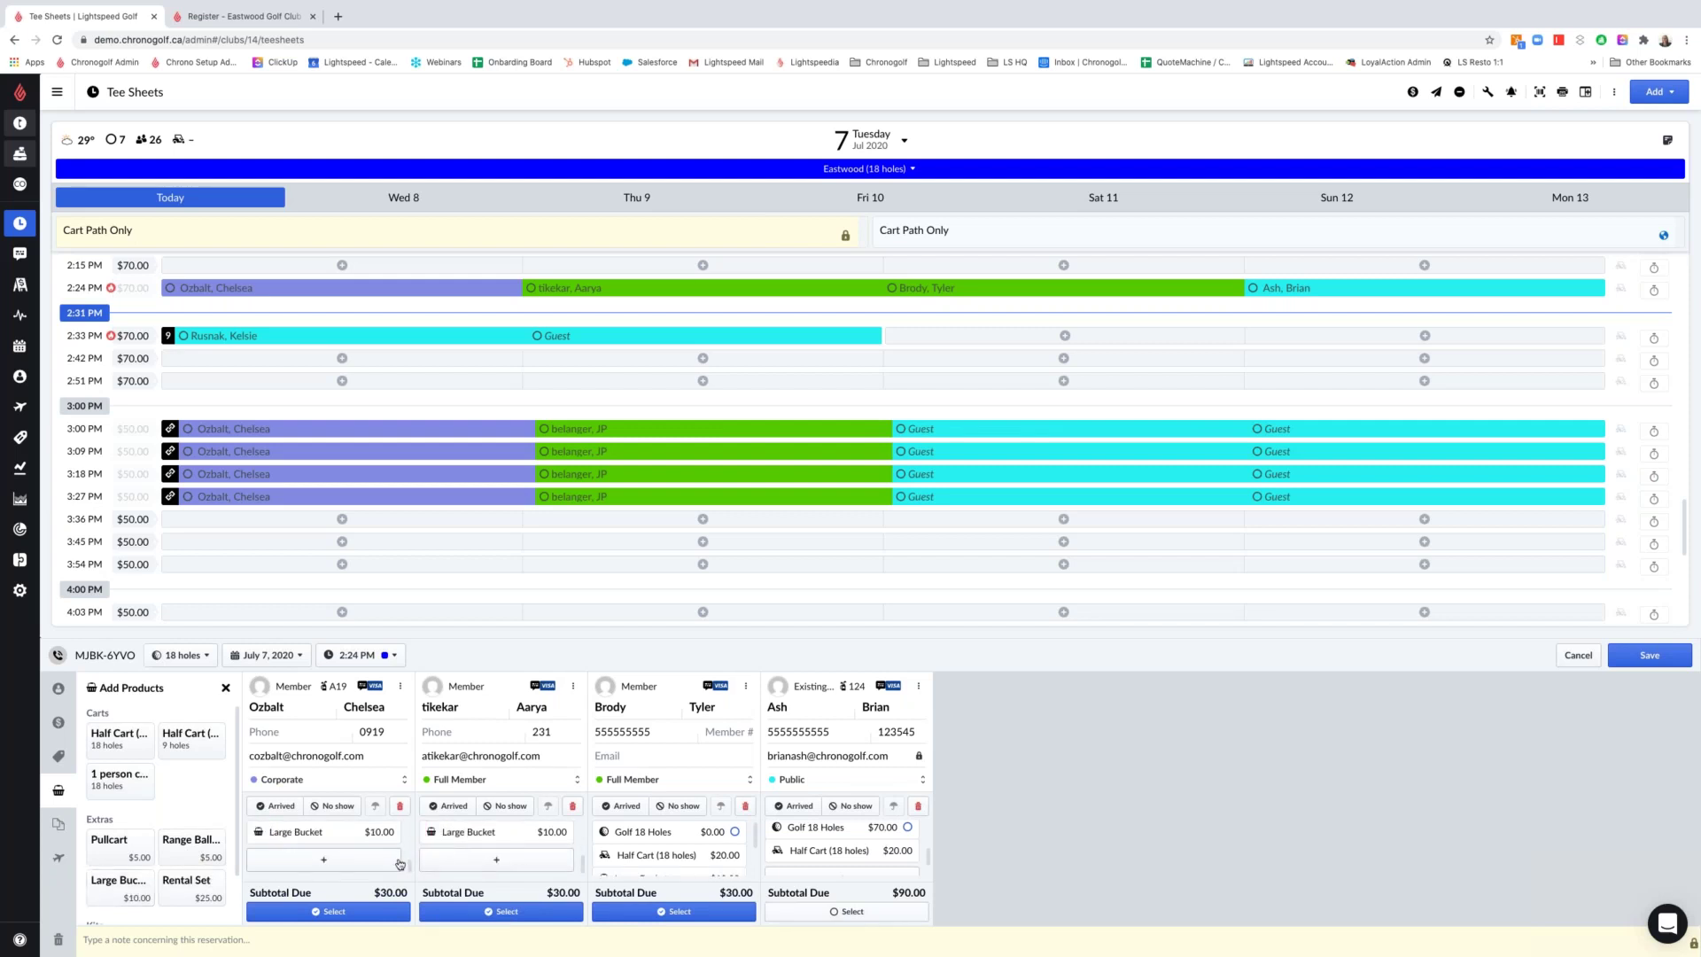
{"action": "scroll", "coordinate": [178, 796], "scroll_direction": "down", "scroll_amount": 2}
{"action": "scroll", "coordinate": [386, 861], "scroll_direction": "up", "scroll_amount": 1}
{"action": "scroll", "coordinate": [132, 850], "scroll_direction": "up", "scroll_amount": 1}
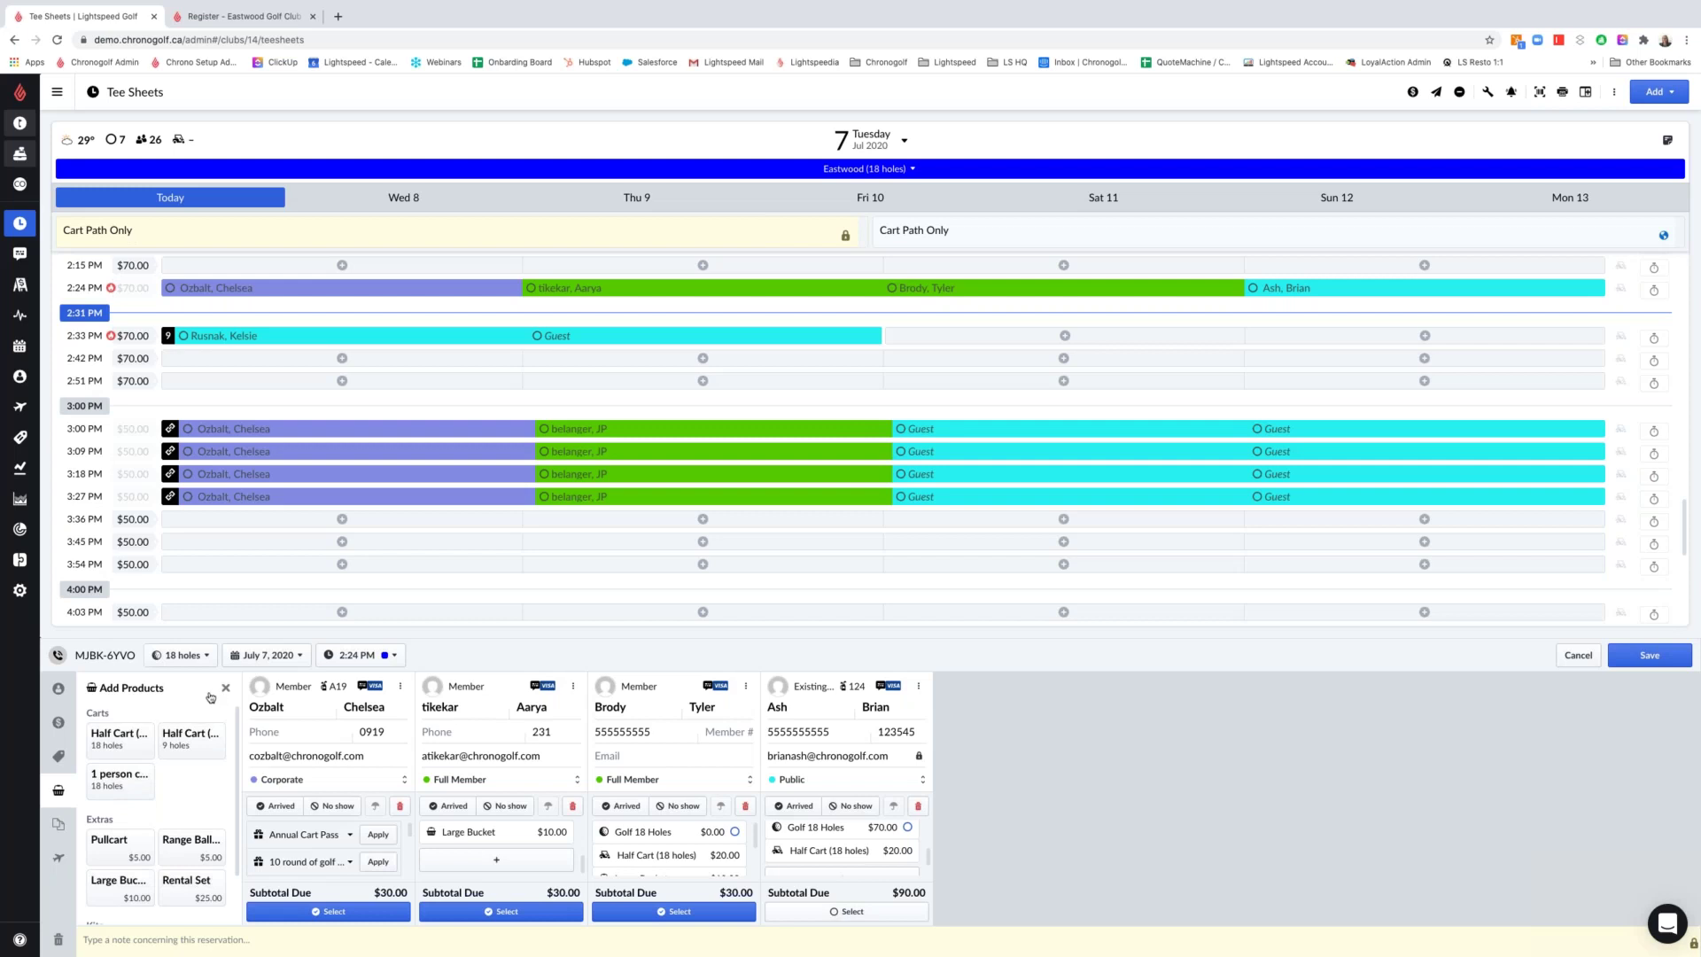
Return to the player cards and review the discounts available to the fourth player
{"action": "left_click", "coordinate": [225, 688]}
{"action": "scroll", "coordinate": [158, 852], "scroll_direction": "down", "scroll_amount": 3}
{"action": "double_click", "coordinate": [213, 888]}
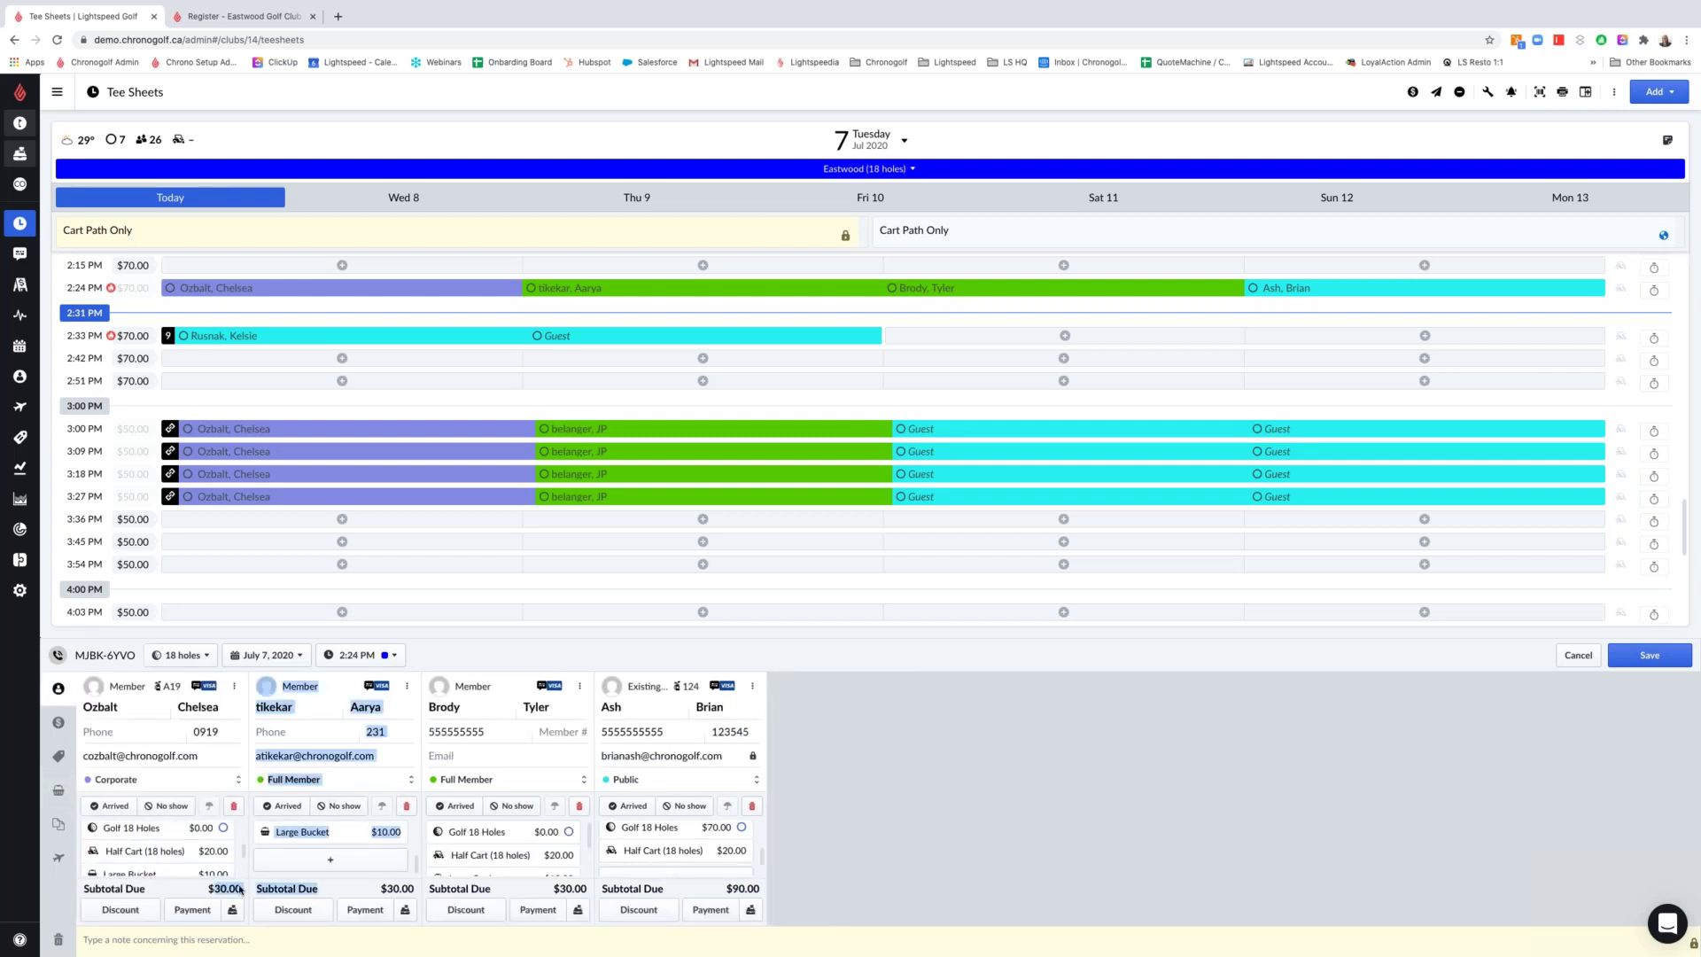
{"action": "left_click", "coordinate": [639, 909]}
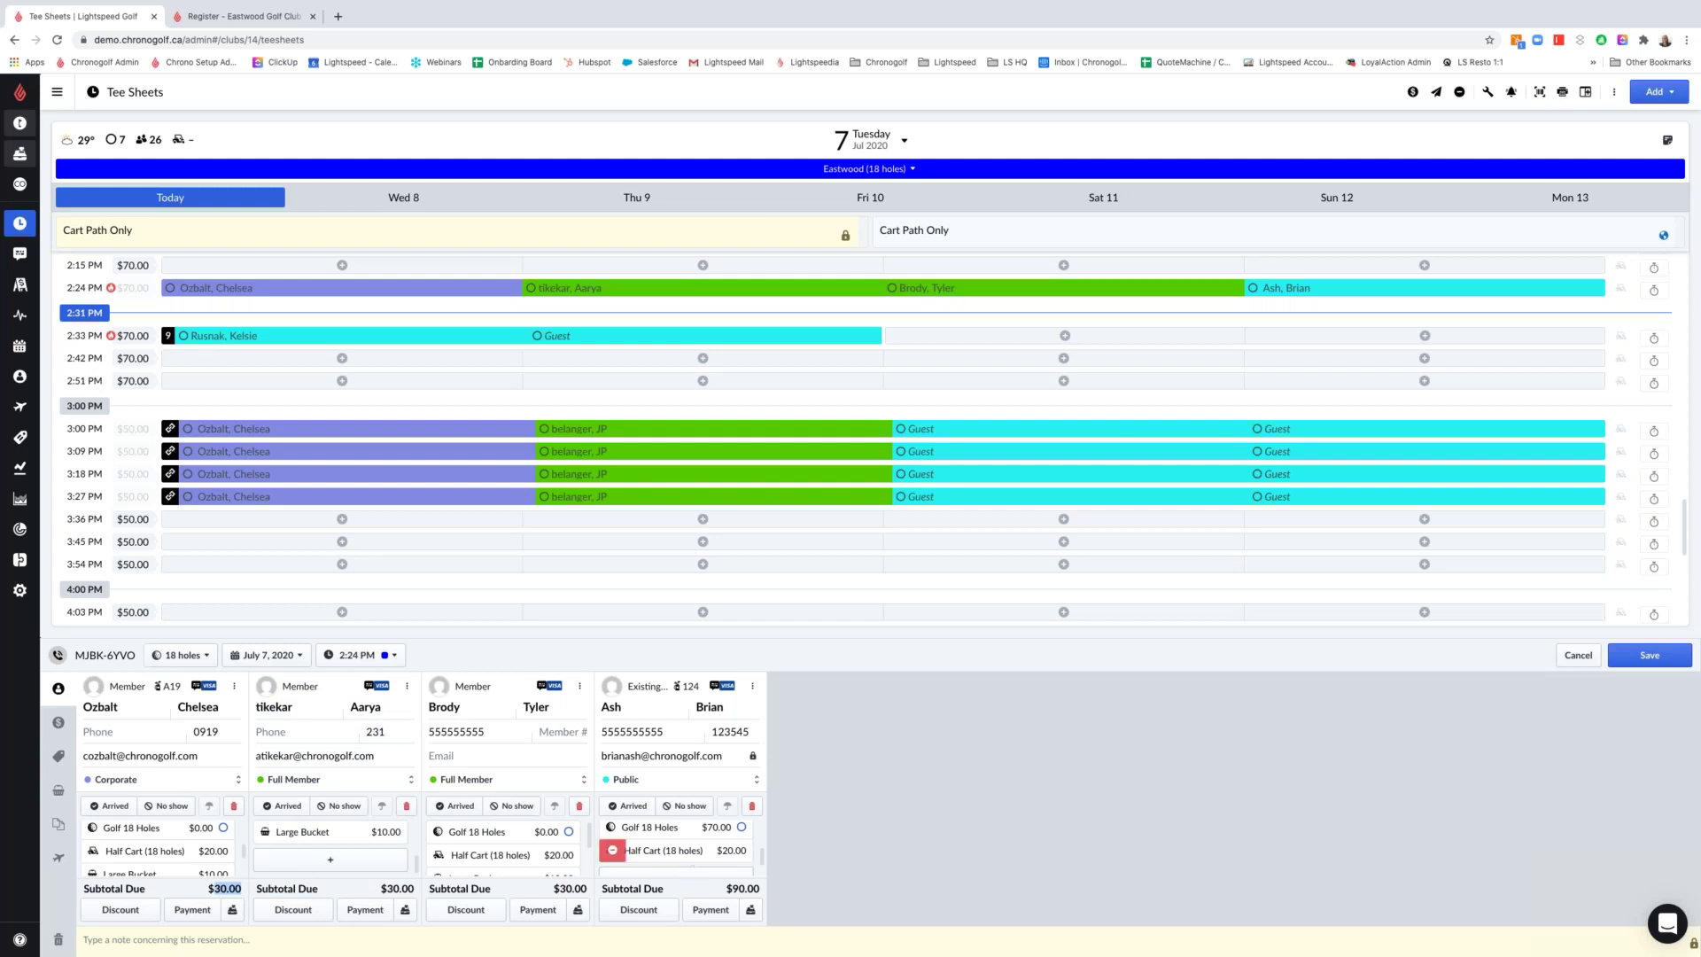
{"action": "mouse_move", "coordinate": [655, 835]}
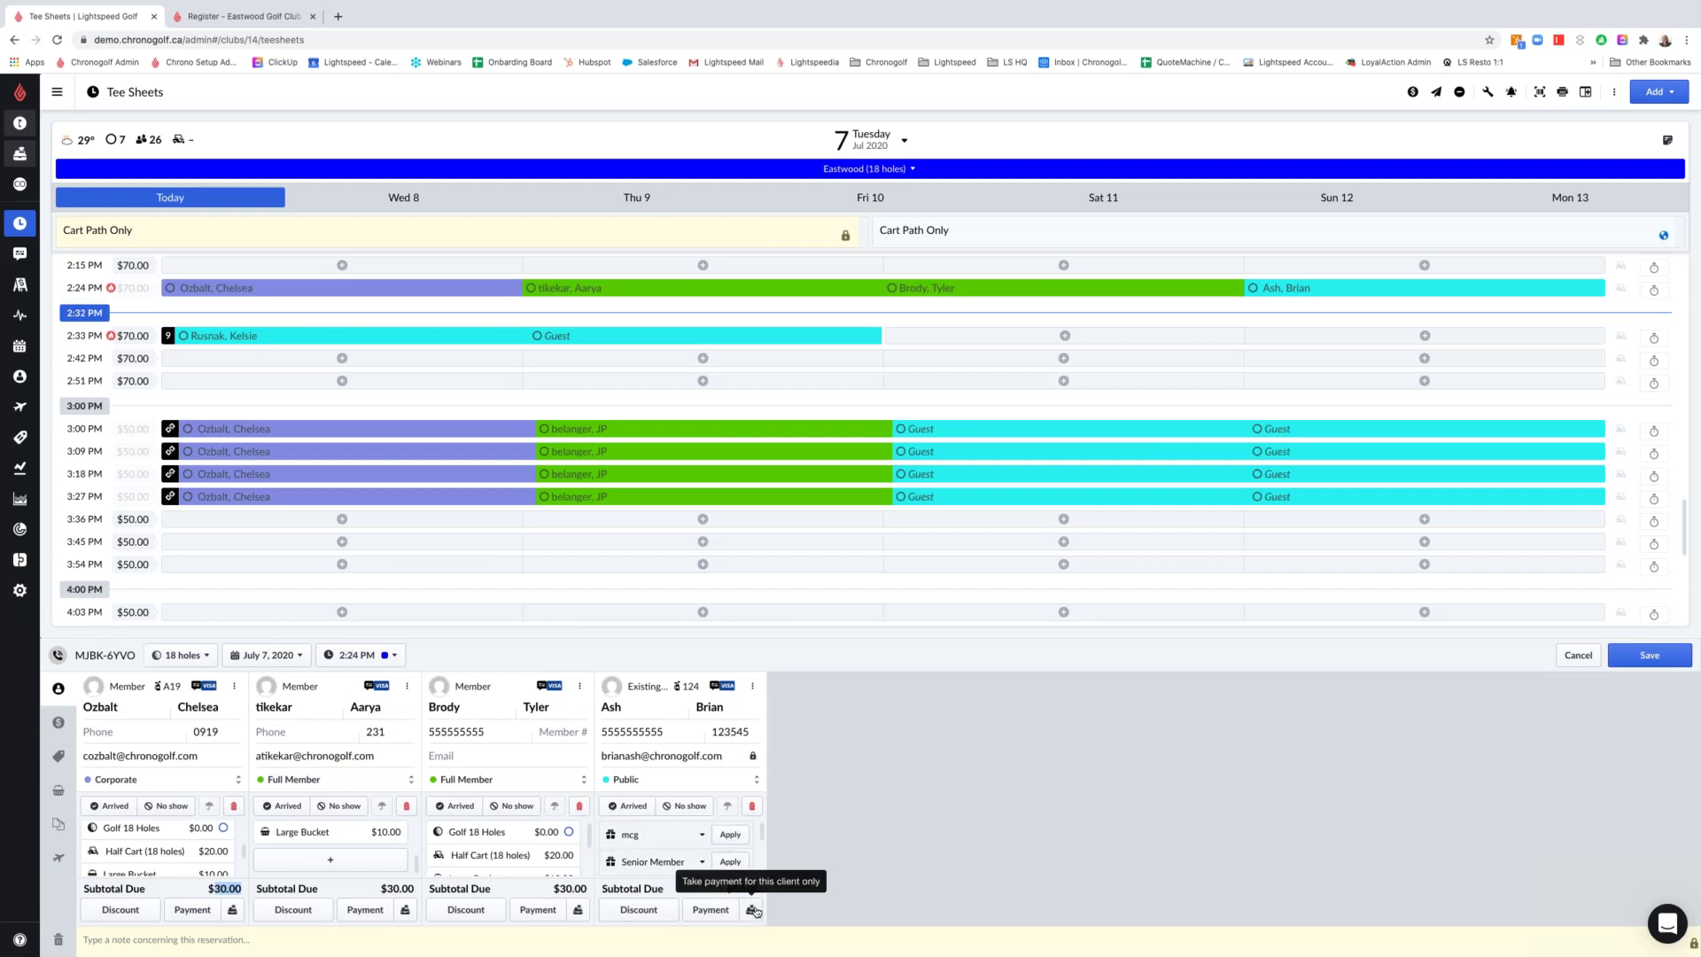
Pay the fourth player's $96.50 sale in cash and close the finished sale
{"action": "left_click", "coordinate": [752, 910]}
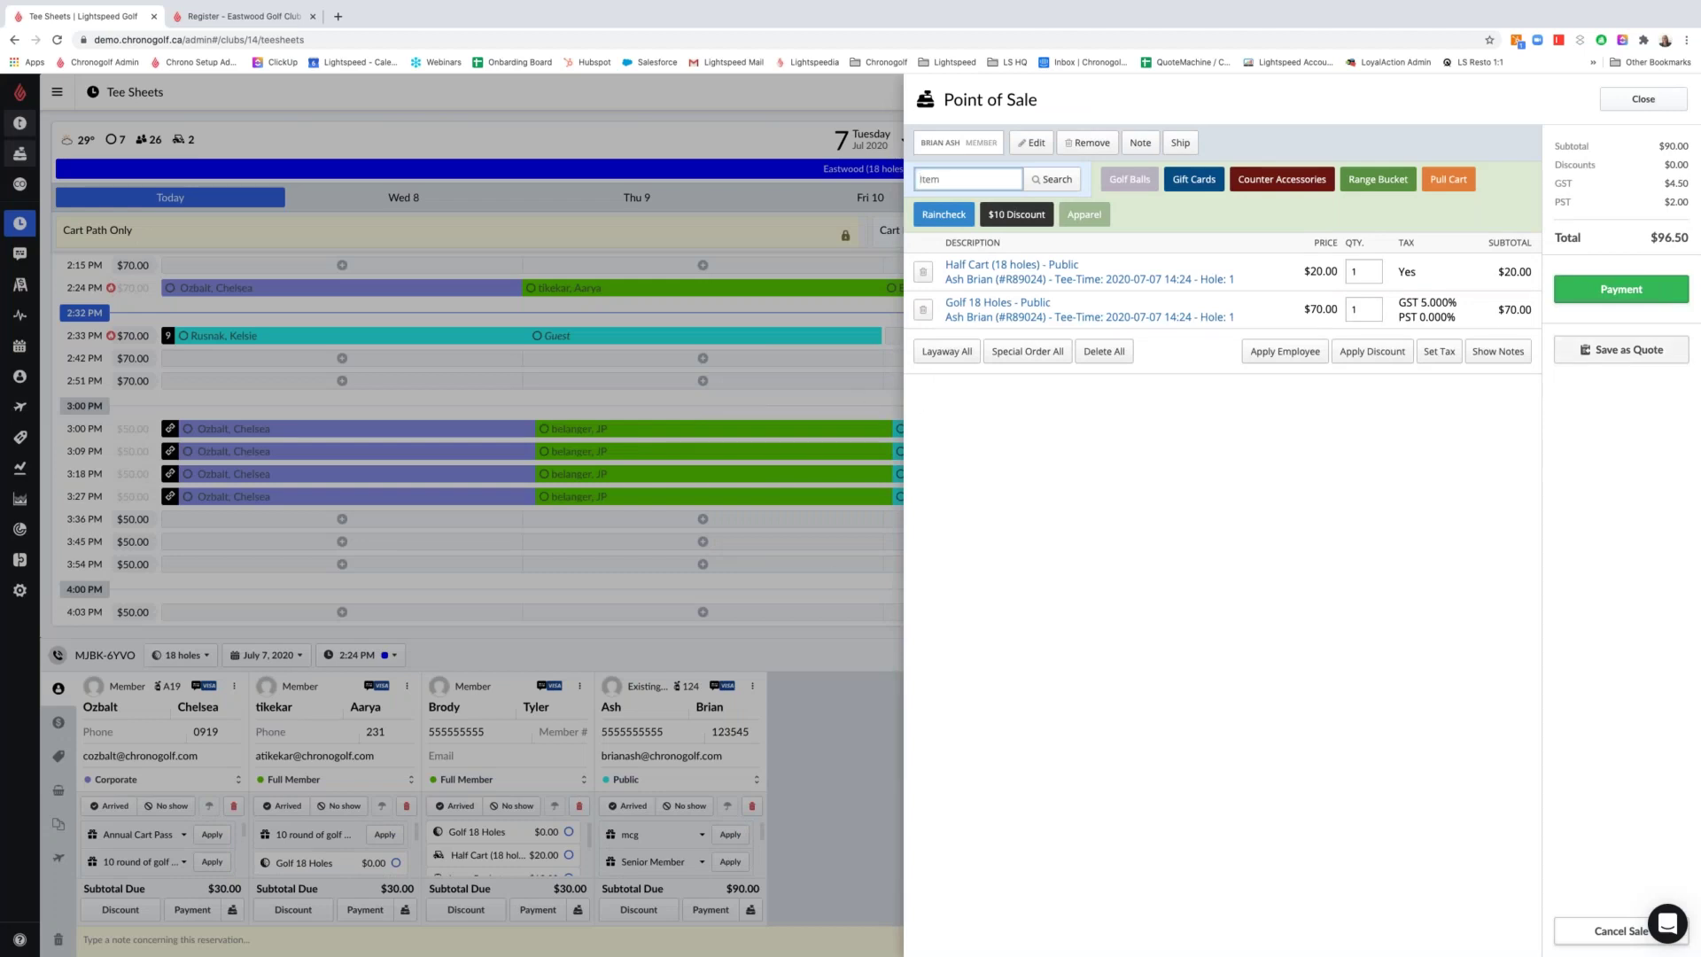
{"action": "left_click", "coordinate": [1621, 289]}
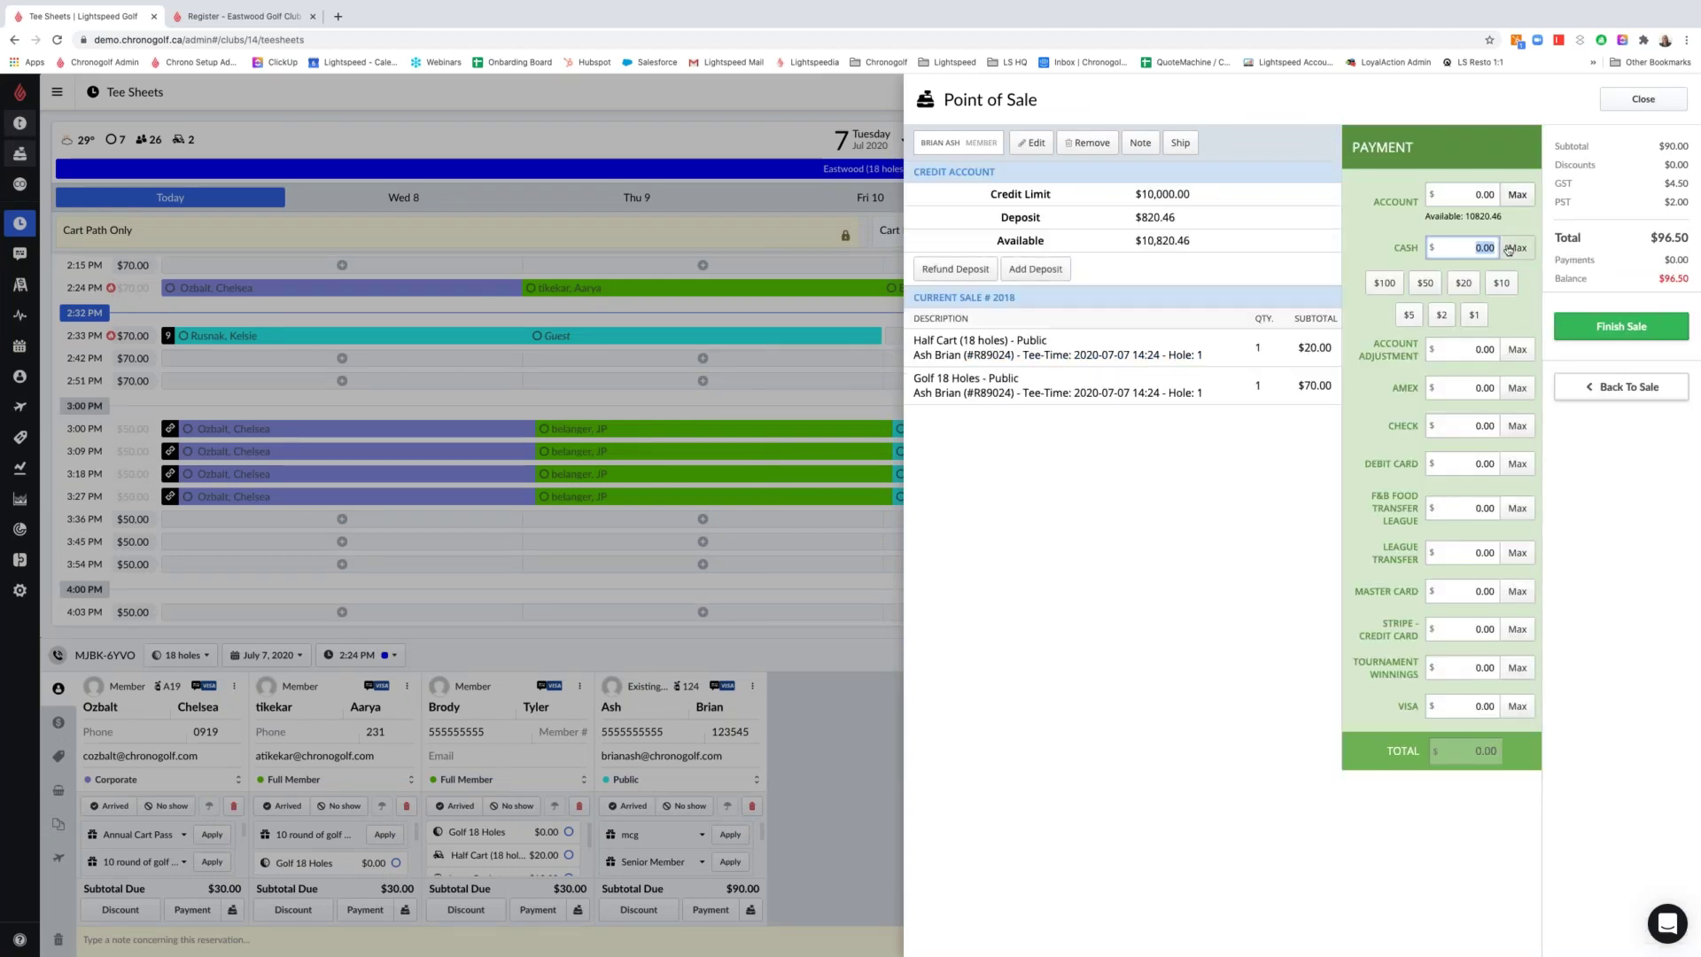
{"action": "left_click", "coordinate": [1630, 328]}
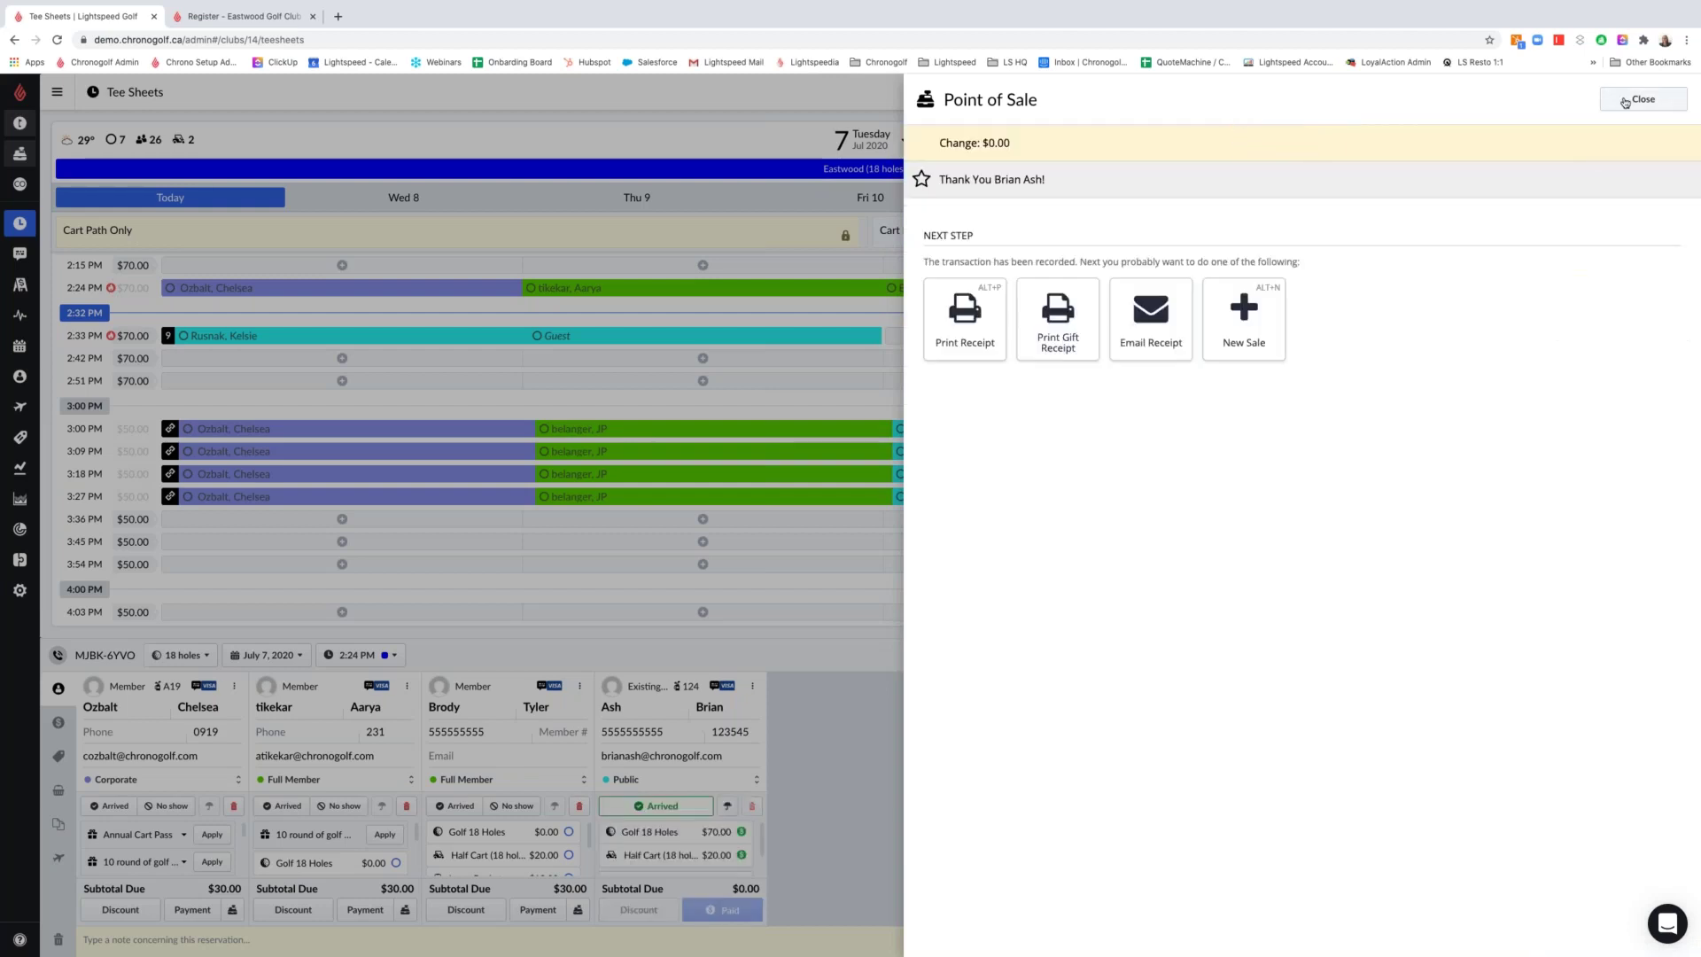
{"action": "left_click", "coordinate": [1626, 100]}
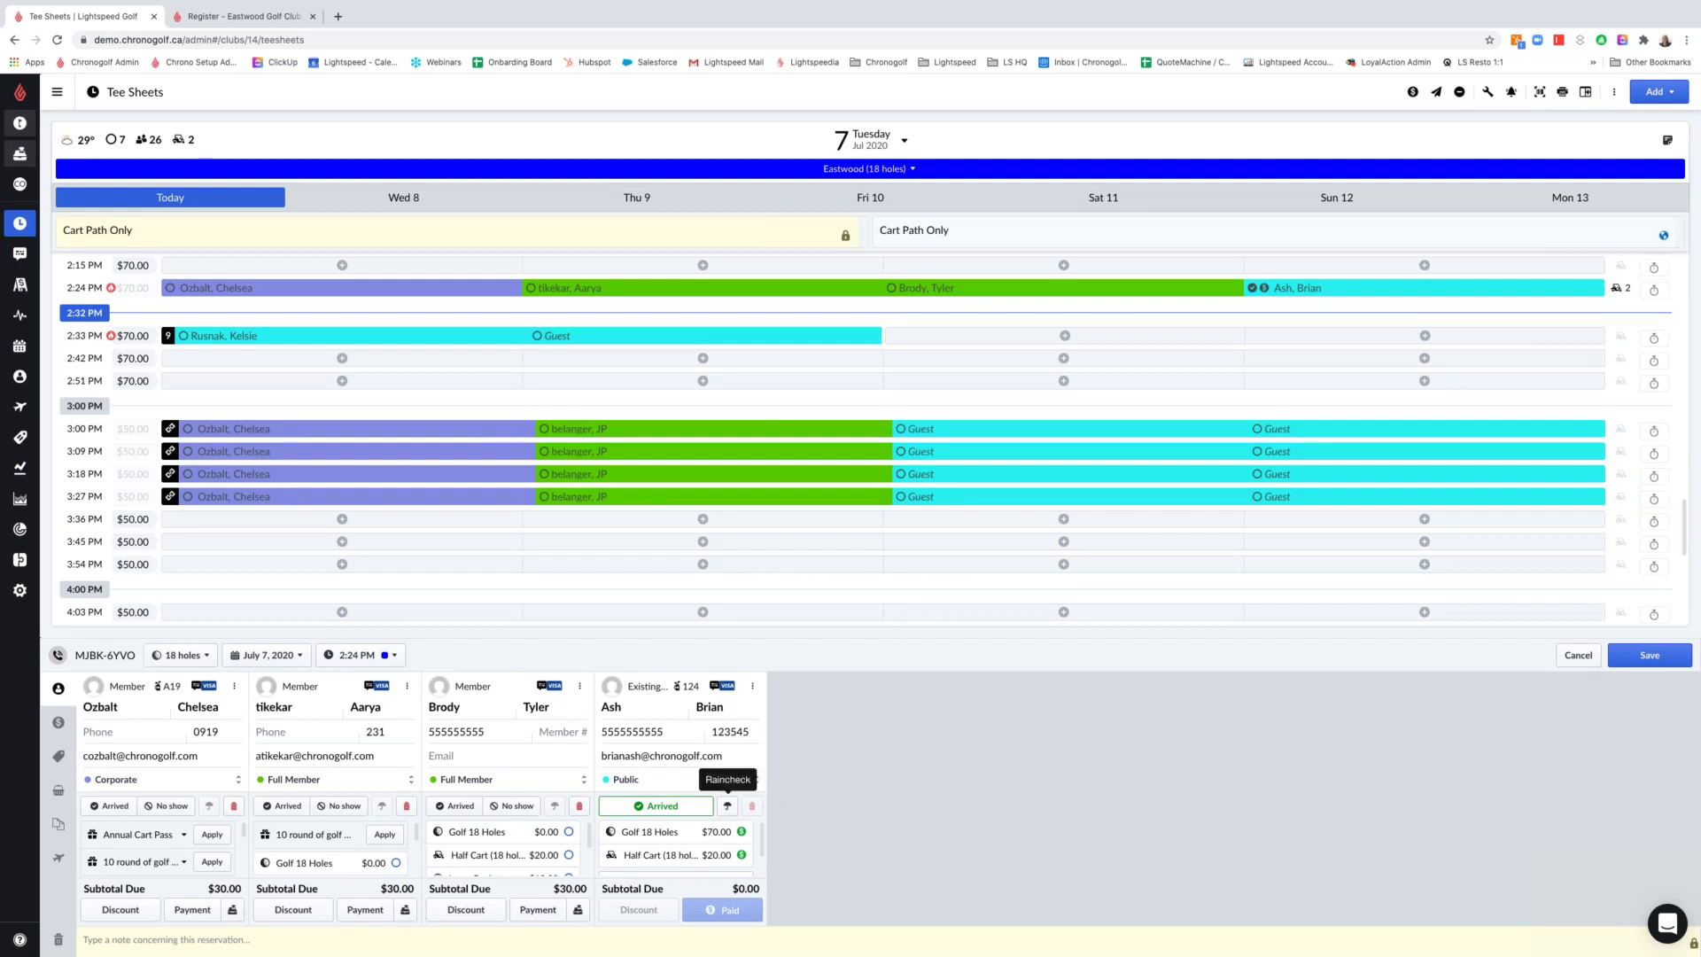
Start a combined payment covering only the first and third players, excluding the second and fourth
{"action": "scroll", "coordinate": [696, 835], "scroll_direction": "down", "scroll_amount": 1}
{"action": "scroll", "coordinate": [697, 836], "scroll_direction": "up", "scroll_amount": 1}
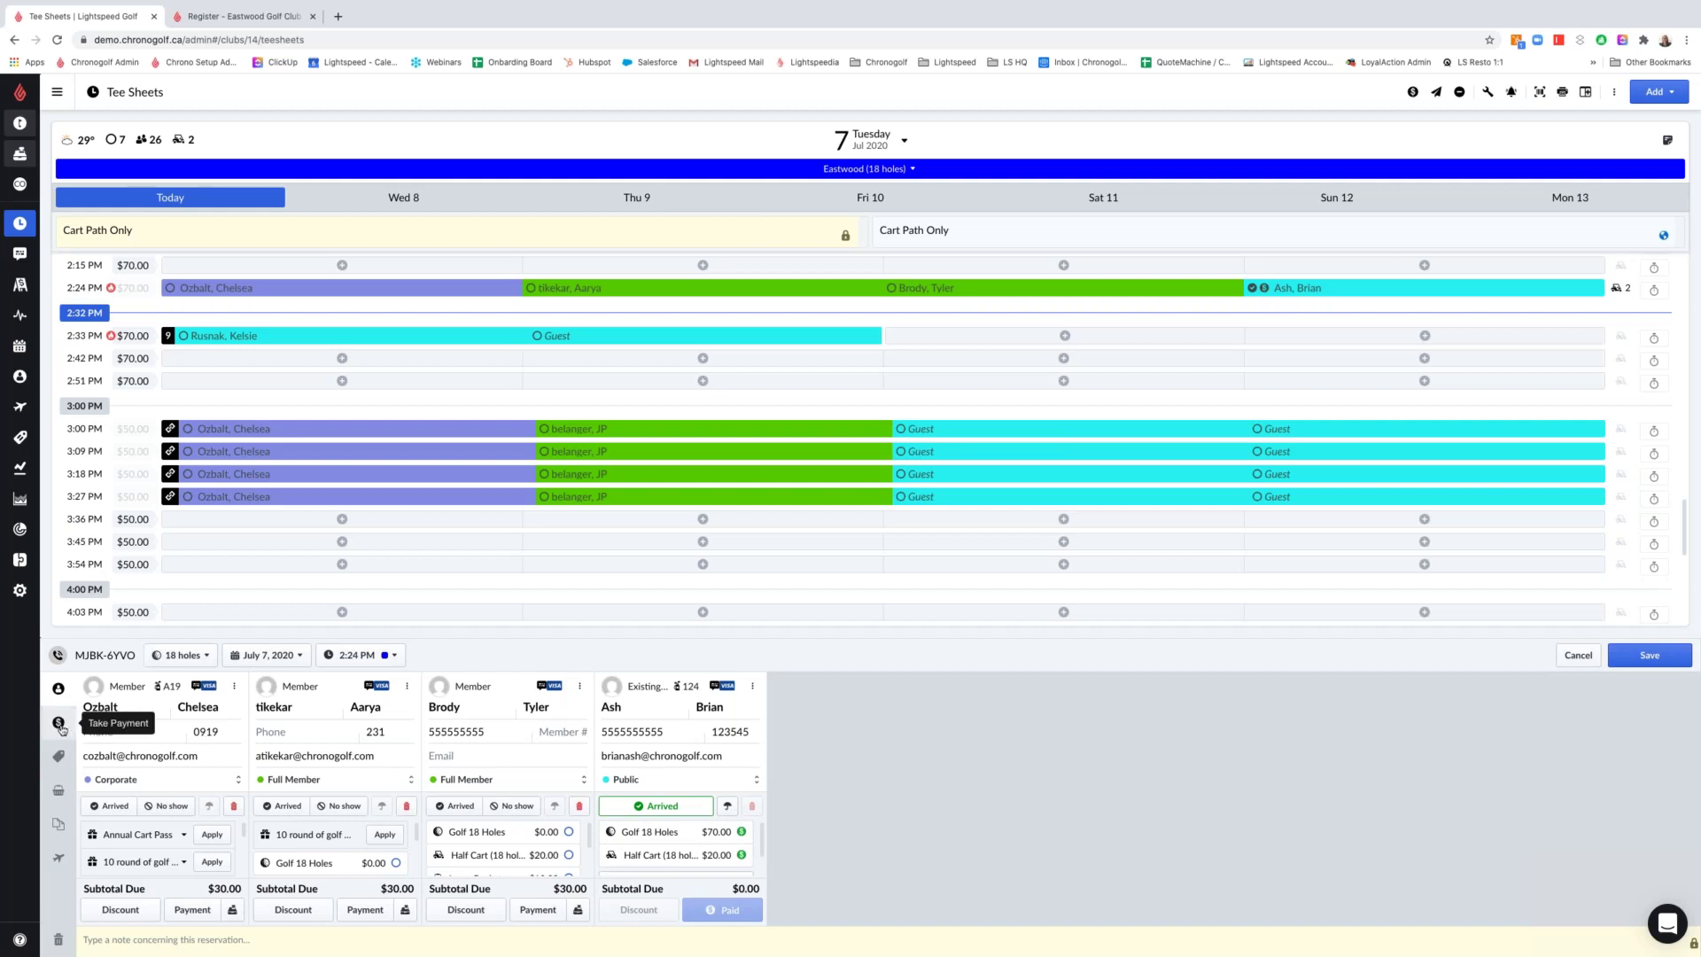
{"action": "left_click", "coordinate": [60, 726]}
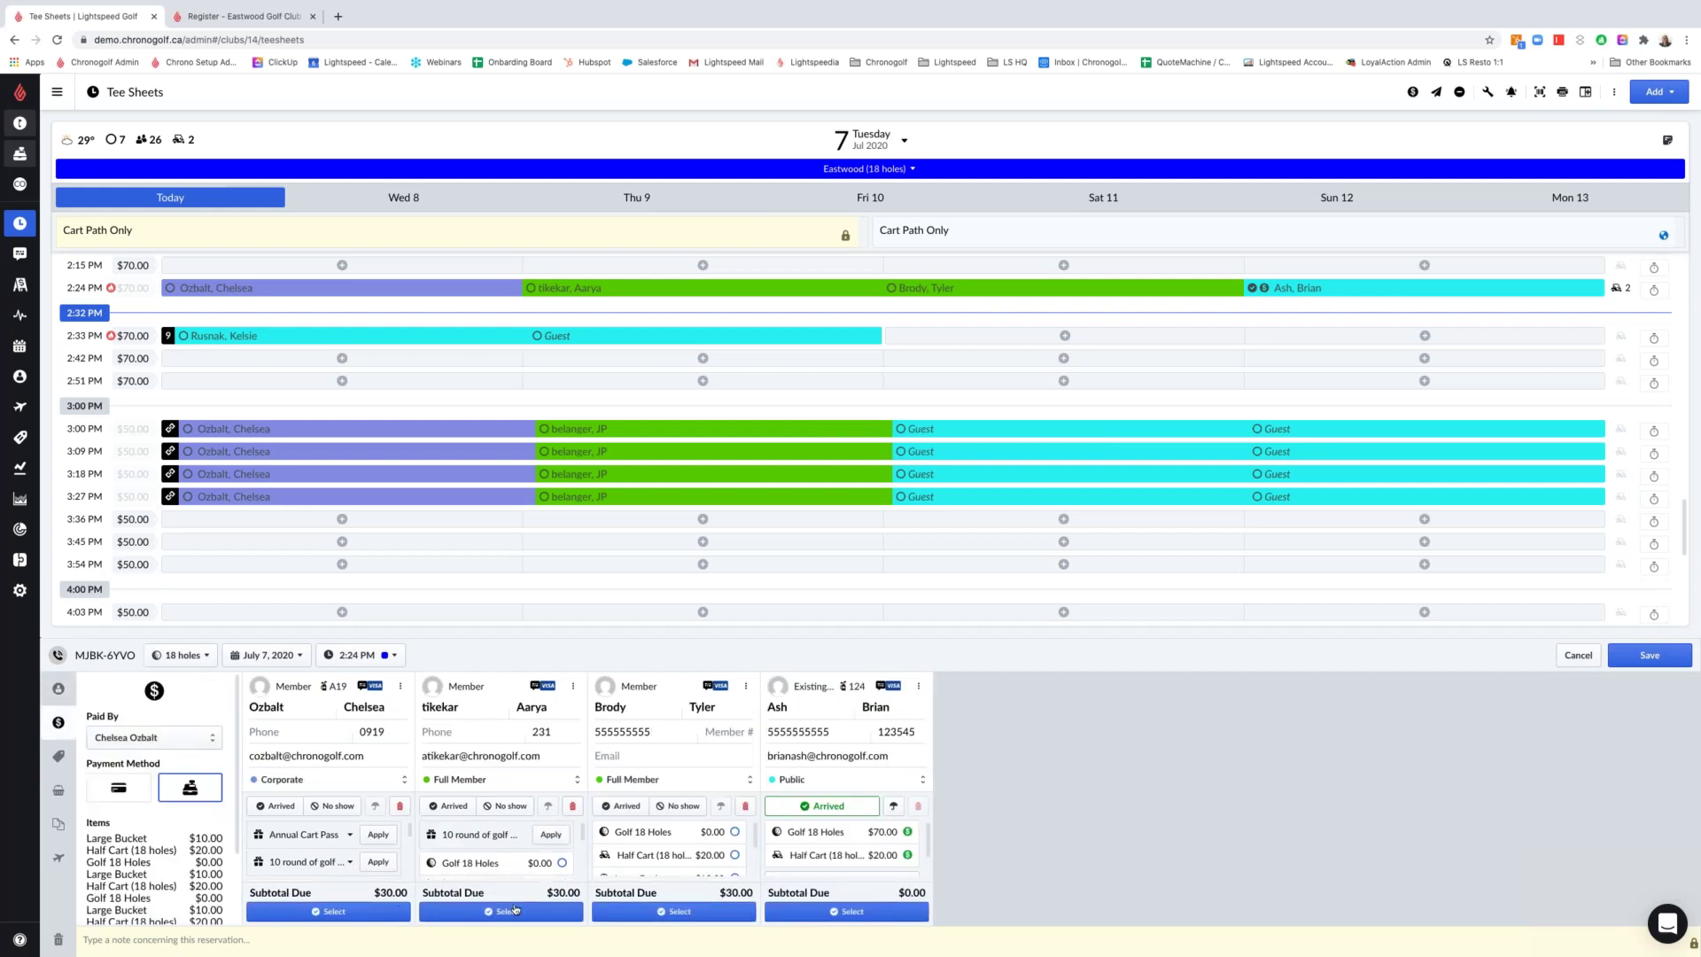
{"action": "left_click", "coordinate": [515, 910]}
{"action": "left_click", "coordinate": [811, 914]}
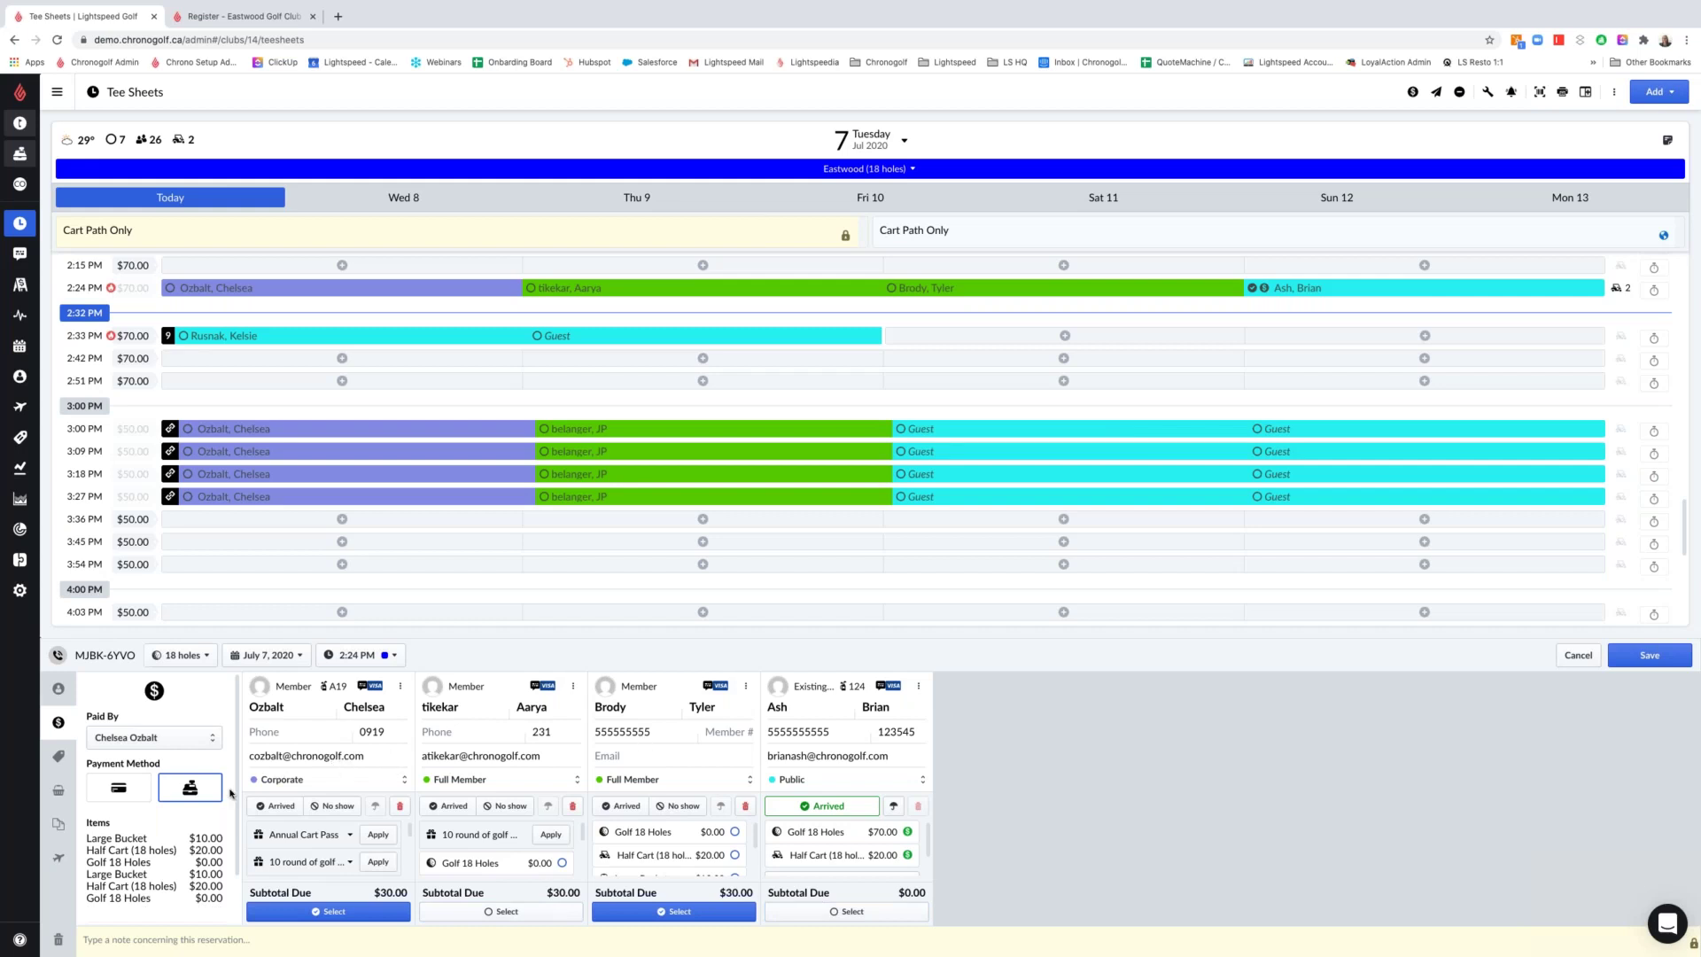
{"action": "scroll", "coordinate": [180, 778], "scroll_direction": "down", "scroll_amount": 1}
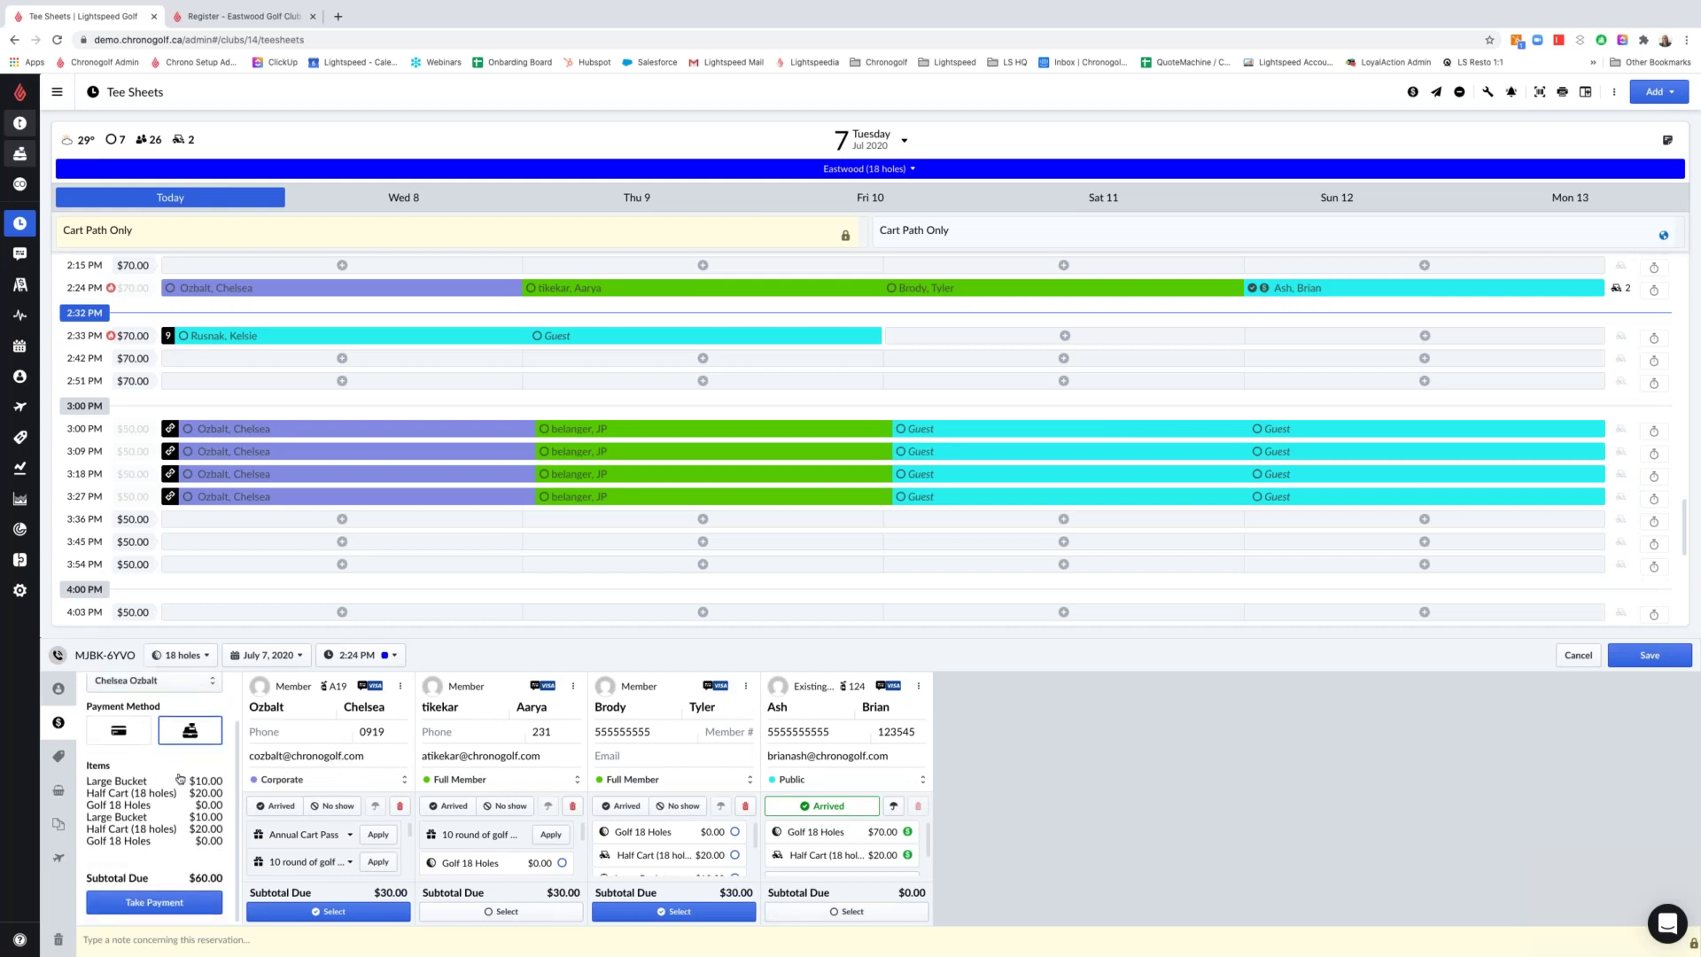
{"action": "left_click", "coordinate": [175, 908]}
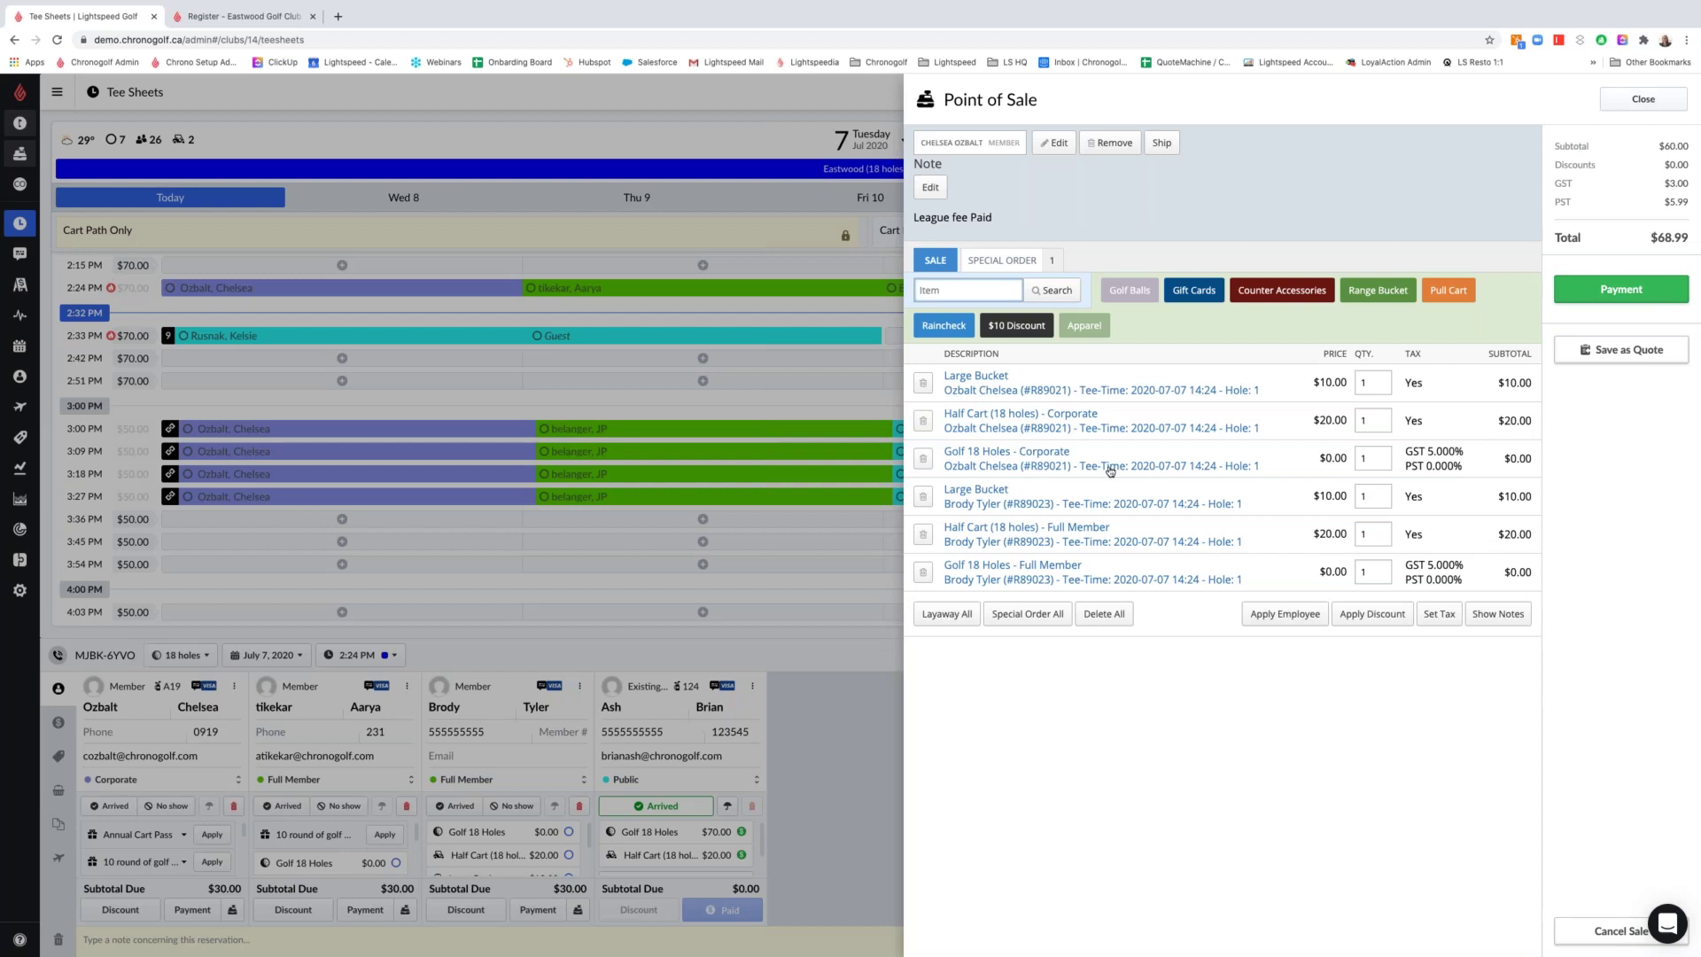
Pay the full $68.99 in cash, finish the sale and close the receipt
{"action": "left_click", "coordinate": [1622, 288]}
{"action": "left_click", "coordinate": [1517, 247]}
{"action": "left_click", "coordinate": [1621, 326]}
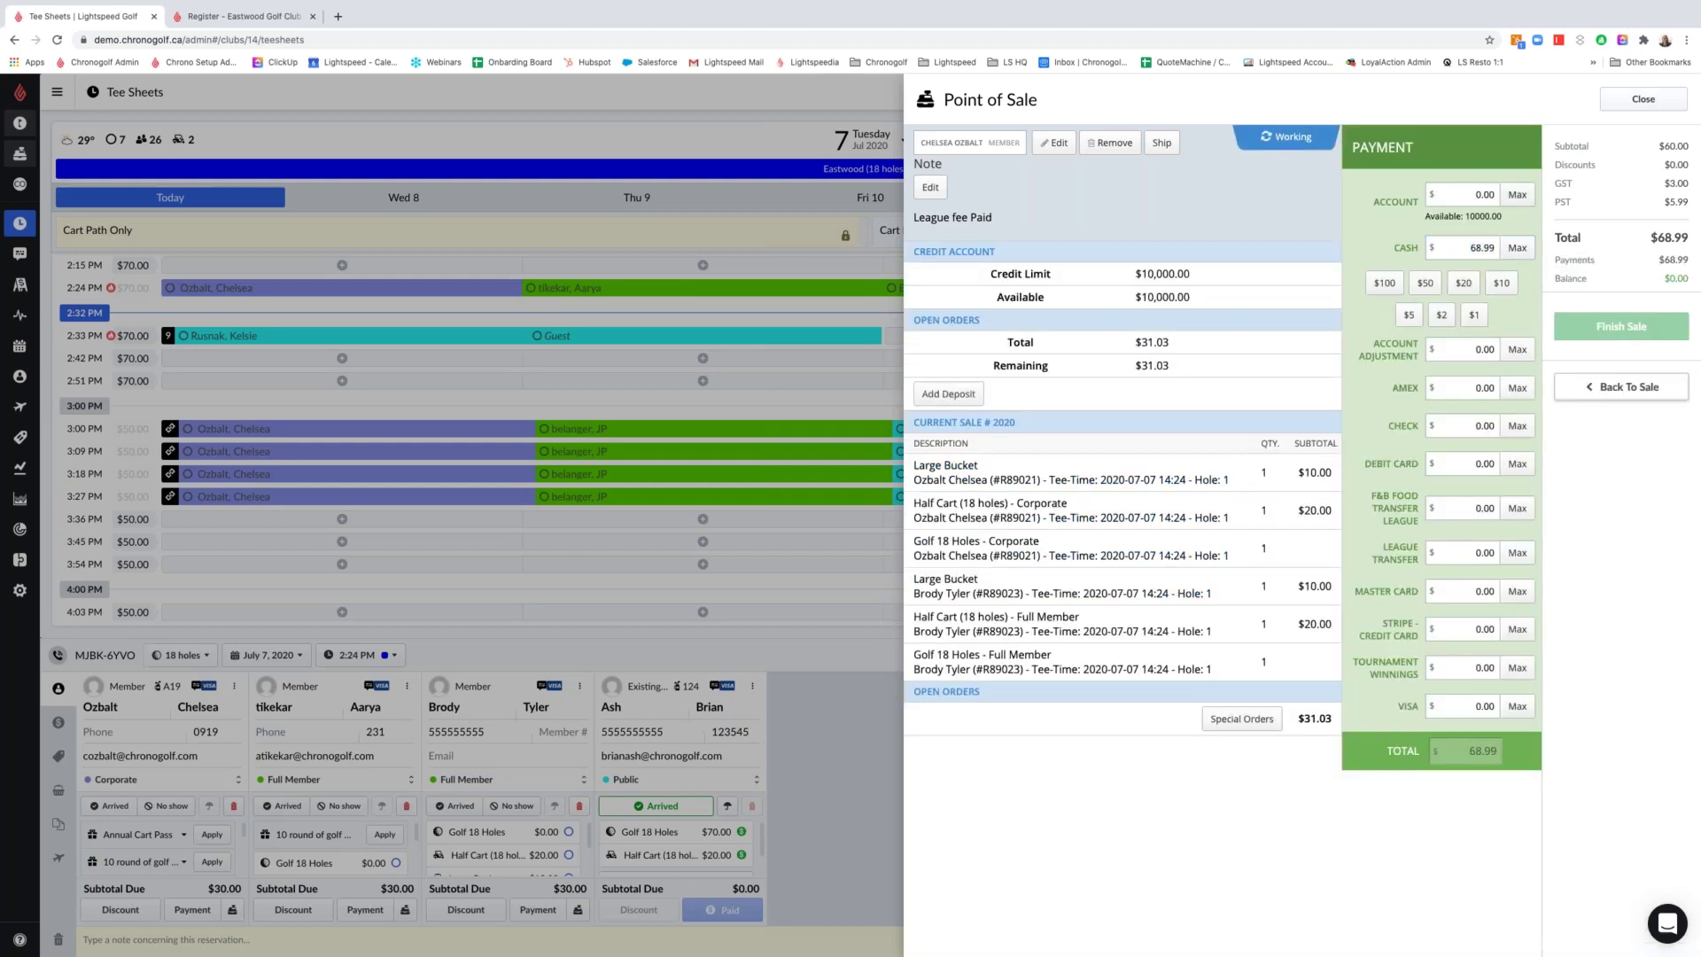
{"action": "left_click", "coordinate": [1644, 99]}
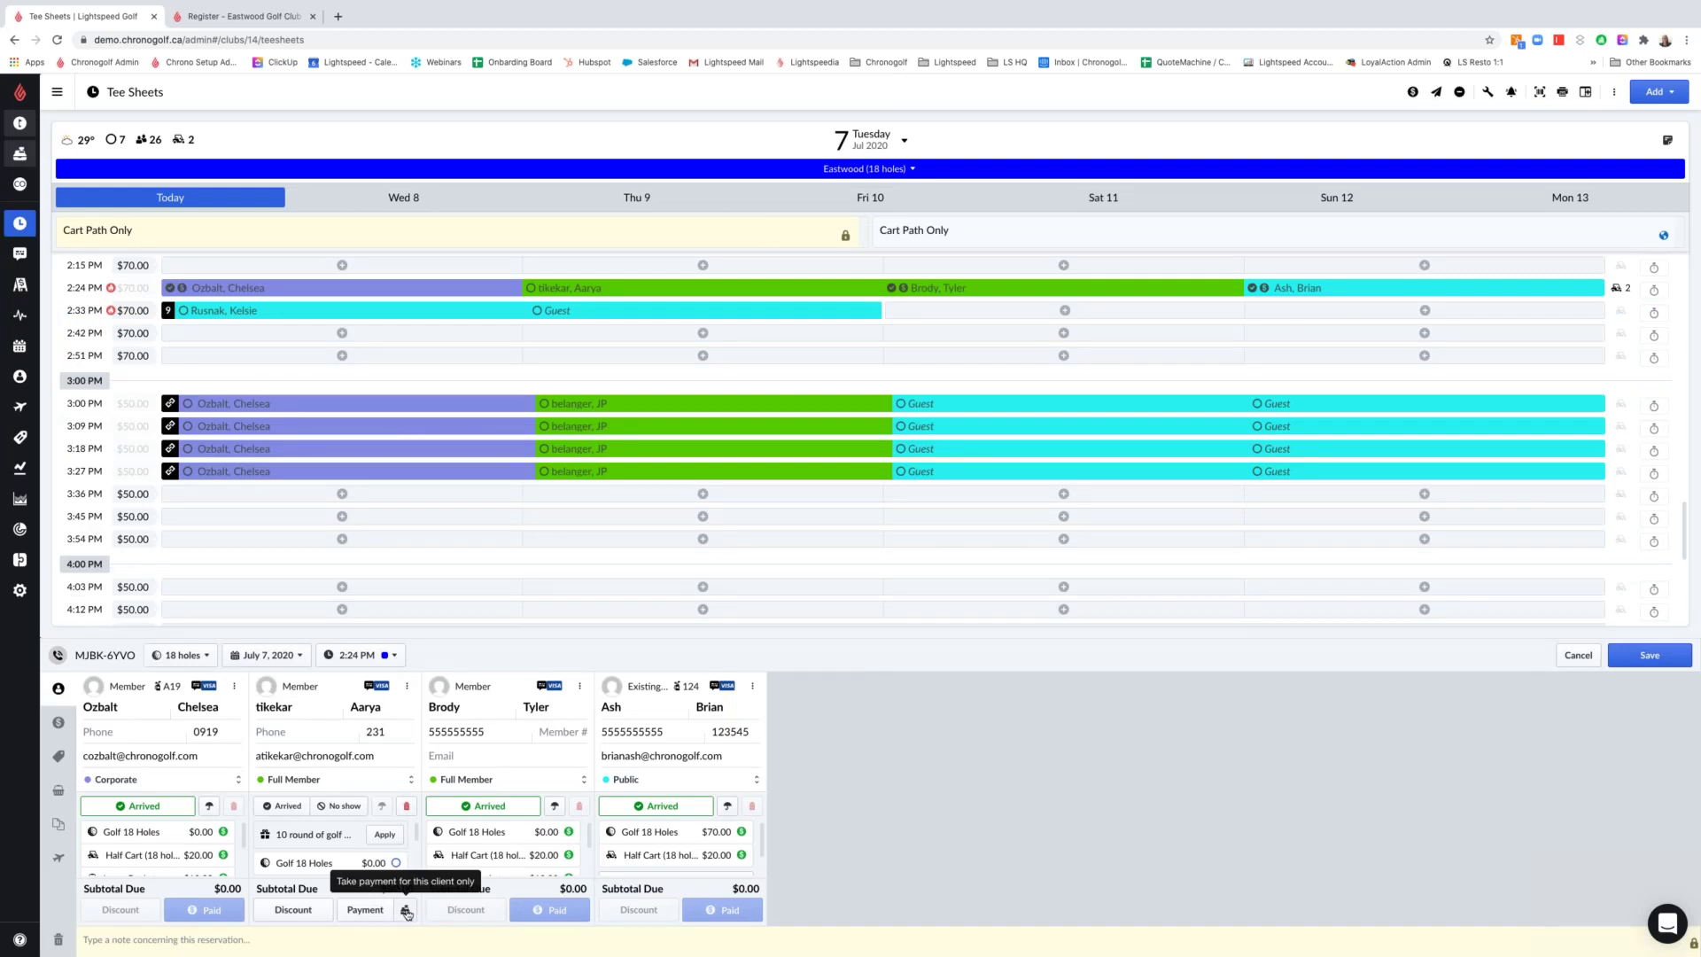
Set up a group payment for the second player only, excluding the first, third and fourth players
{"action": "left_click", "coordinate": [405, 912]}
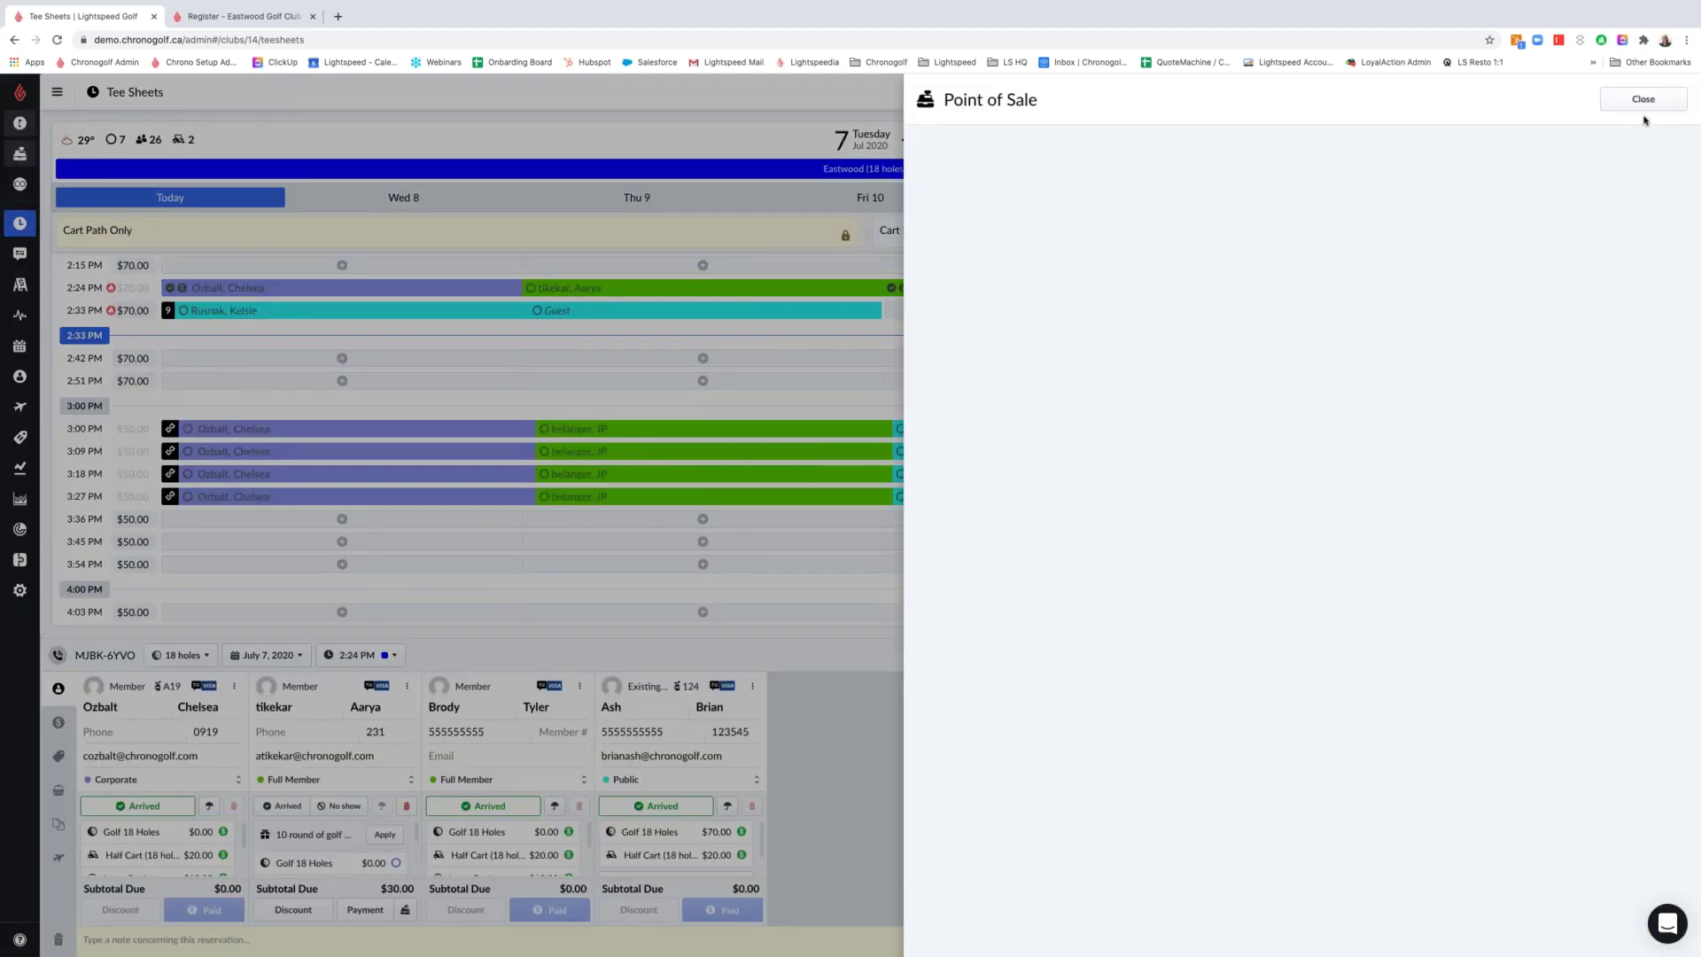
{"action": "left_click", "coordinate": [1644, 105]}
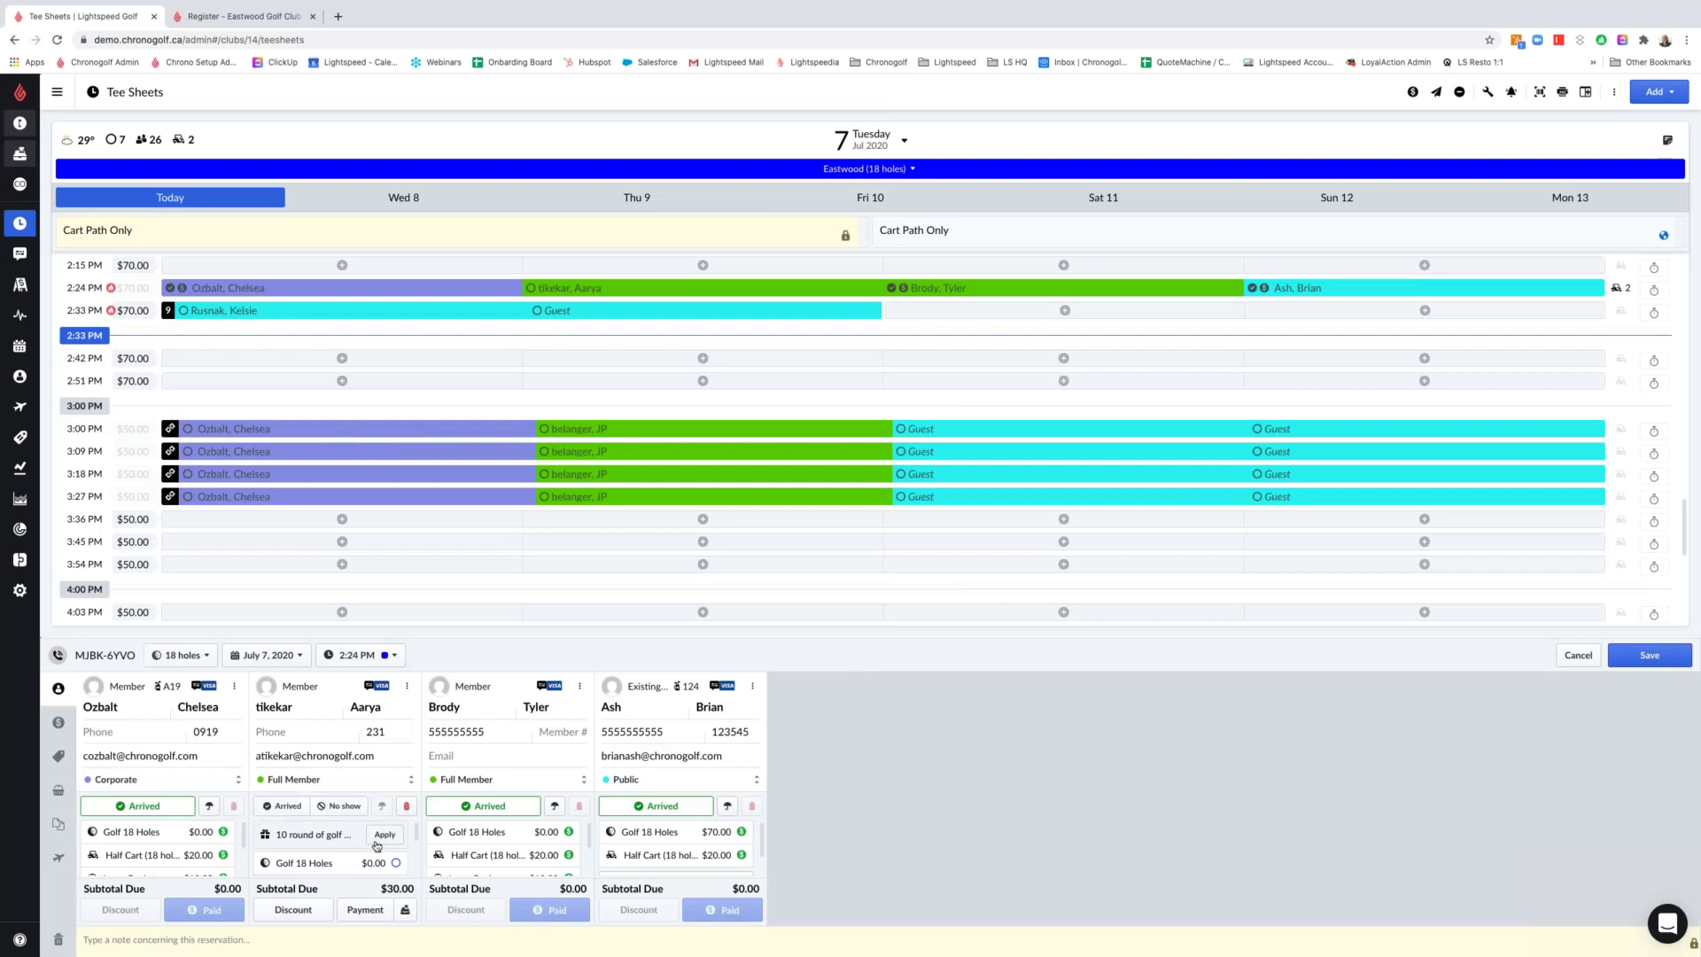
{"action": "left_click", "coordinate": [60, 723]}
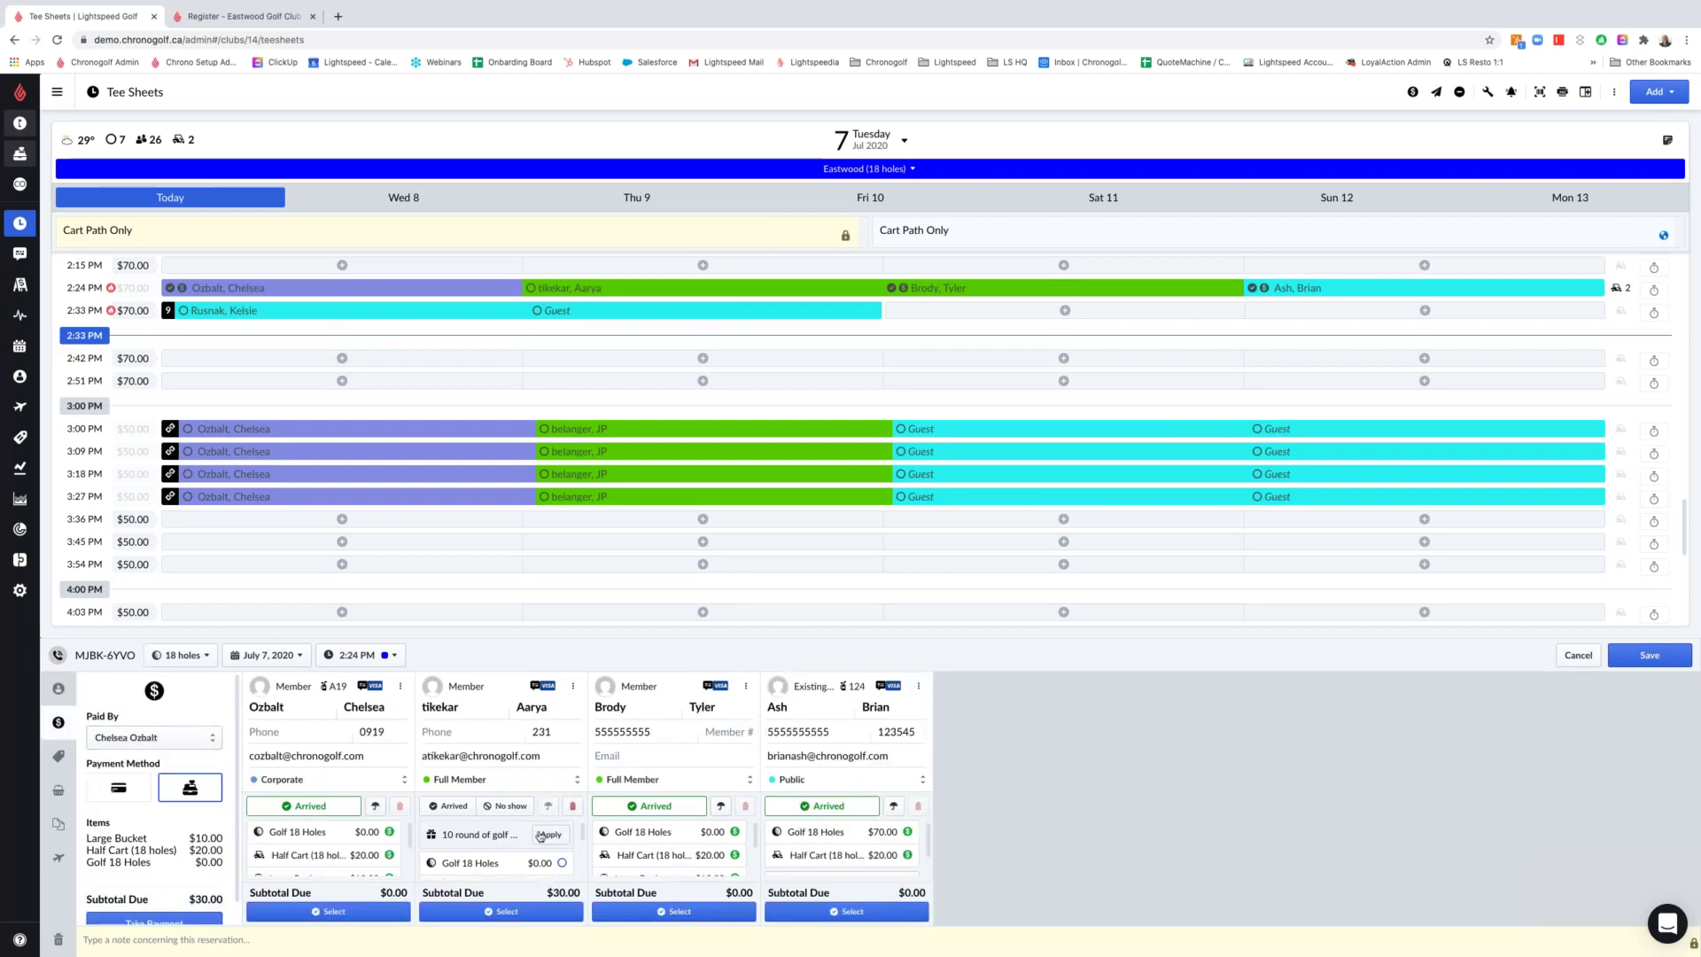
{"action": "left_click", "coordinate": [358, 909]}
{"action": "left_click", "coordinate": [660, 913]}
{"action": "left_click", "coordinate": [846, 911]}
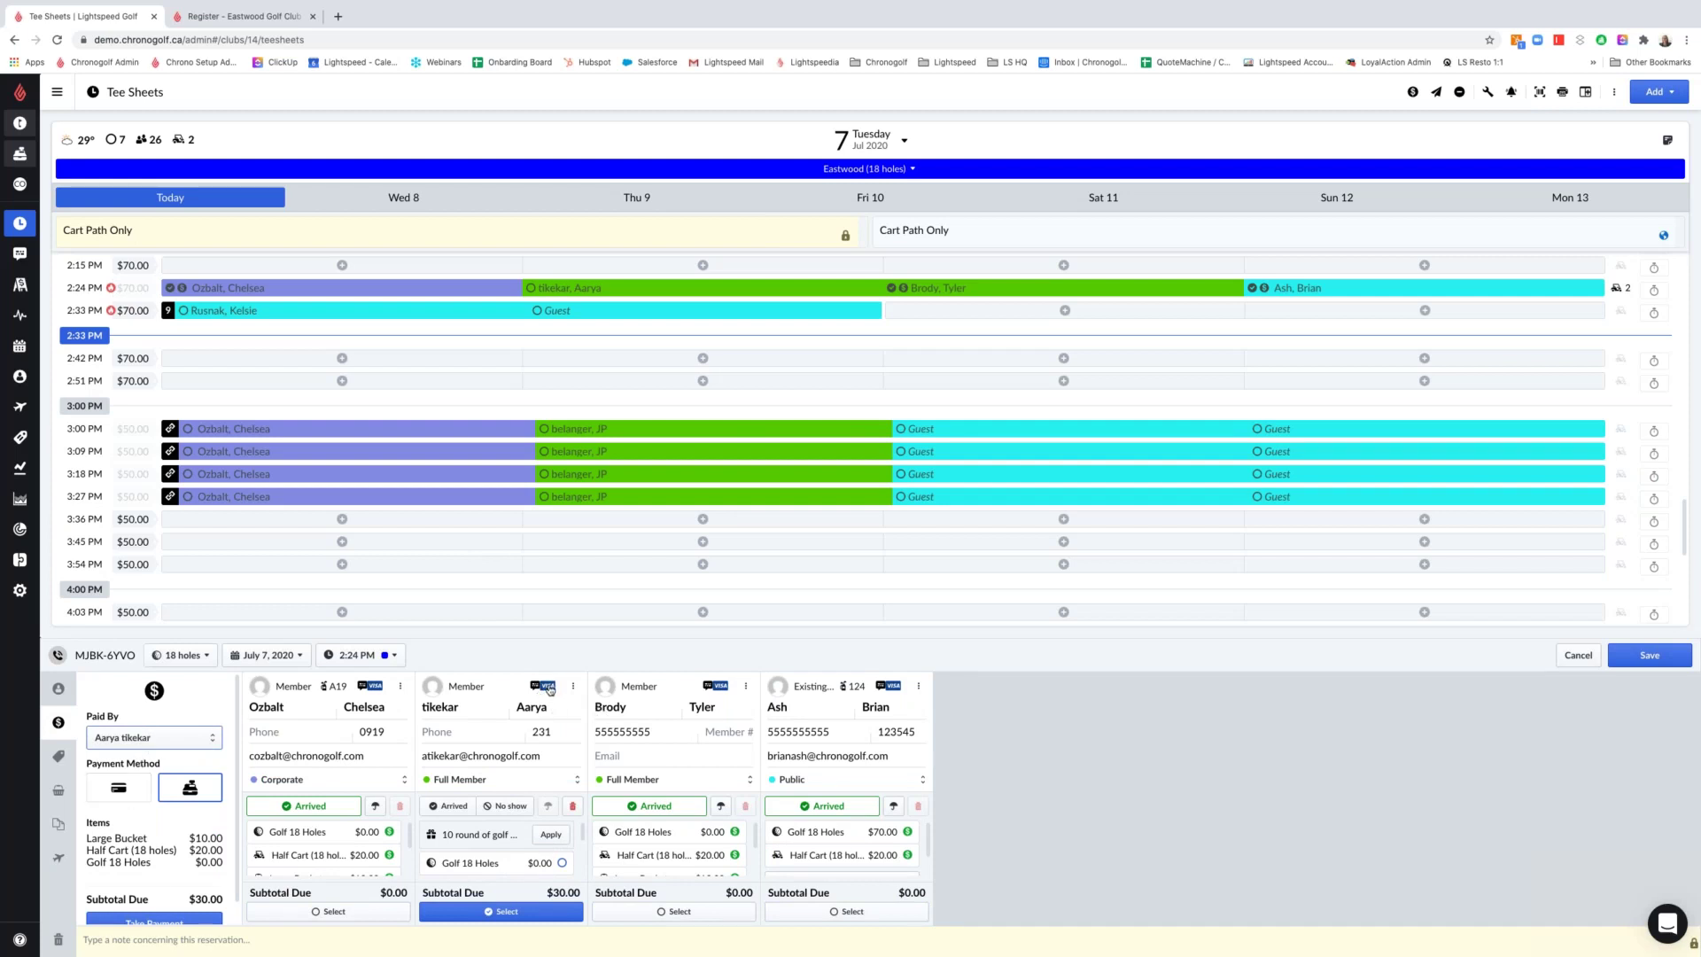
Charge $30.00 to the second player's saved credit card, mark them Arrived, and save the 2:24 PM reservation
{"action": "left_click", "coordinate": [124, 786]}
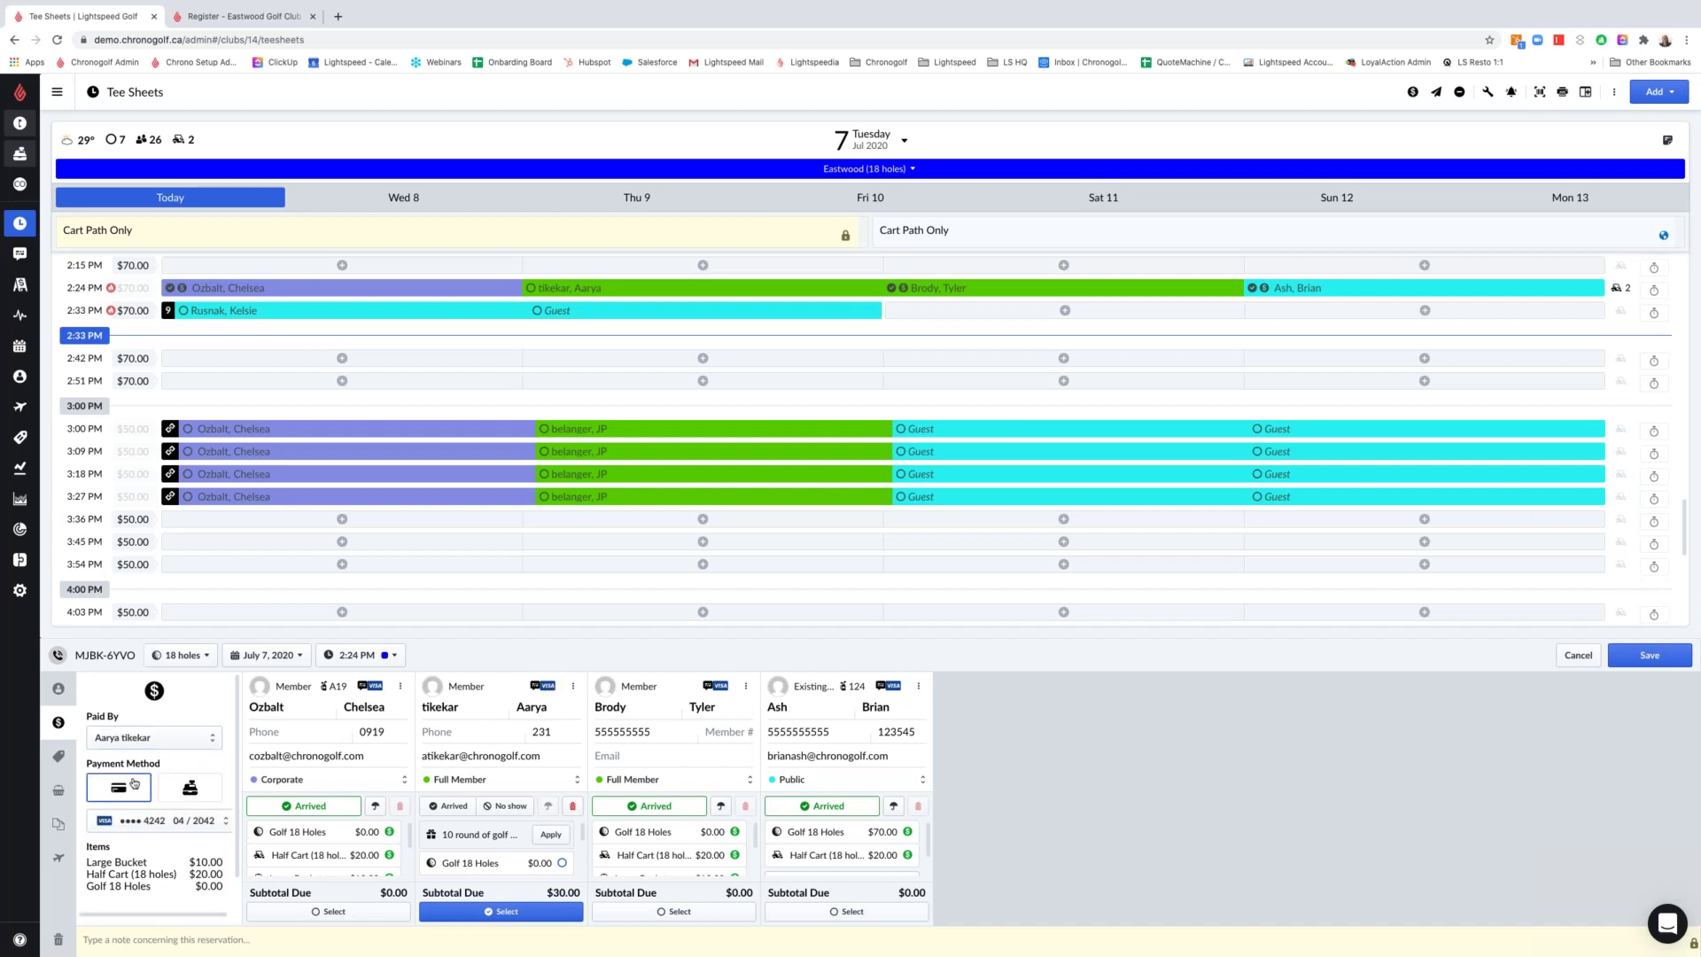
{"action": "scroll", "coordinate": [174, 849], "scroll_direction": "down", "scroll_amount": 2}
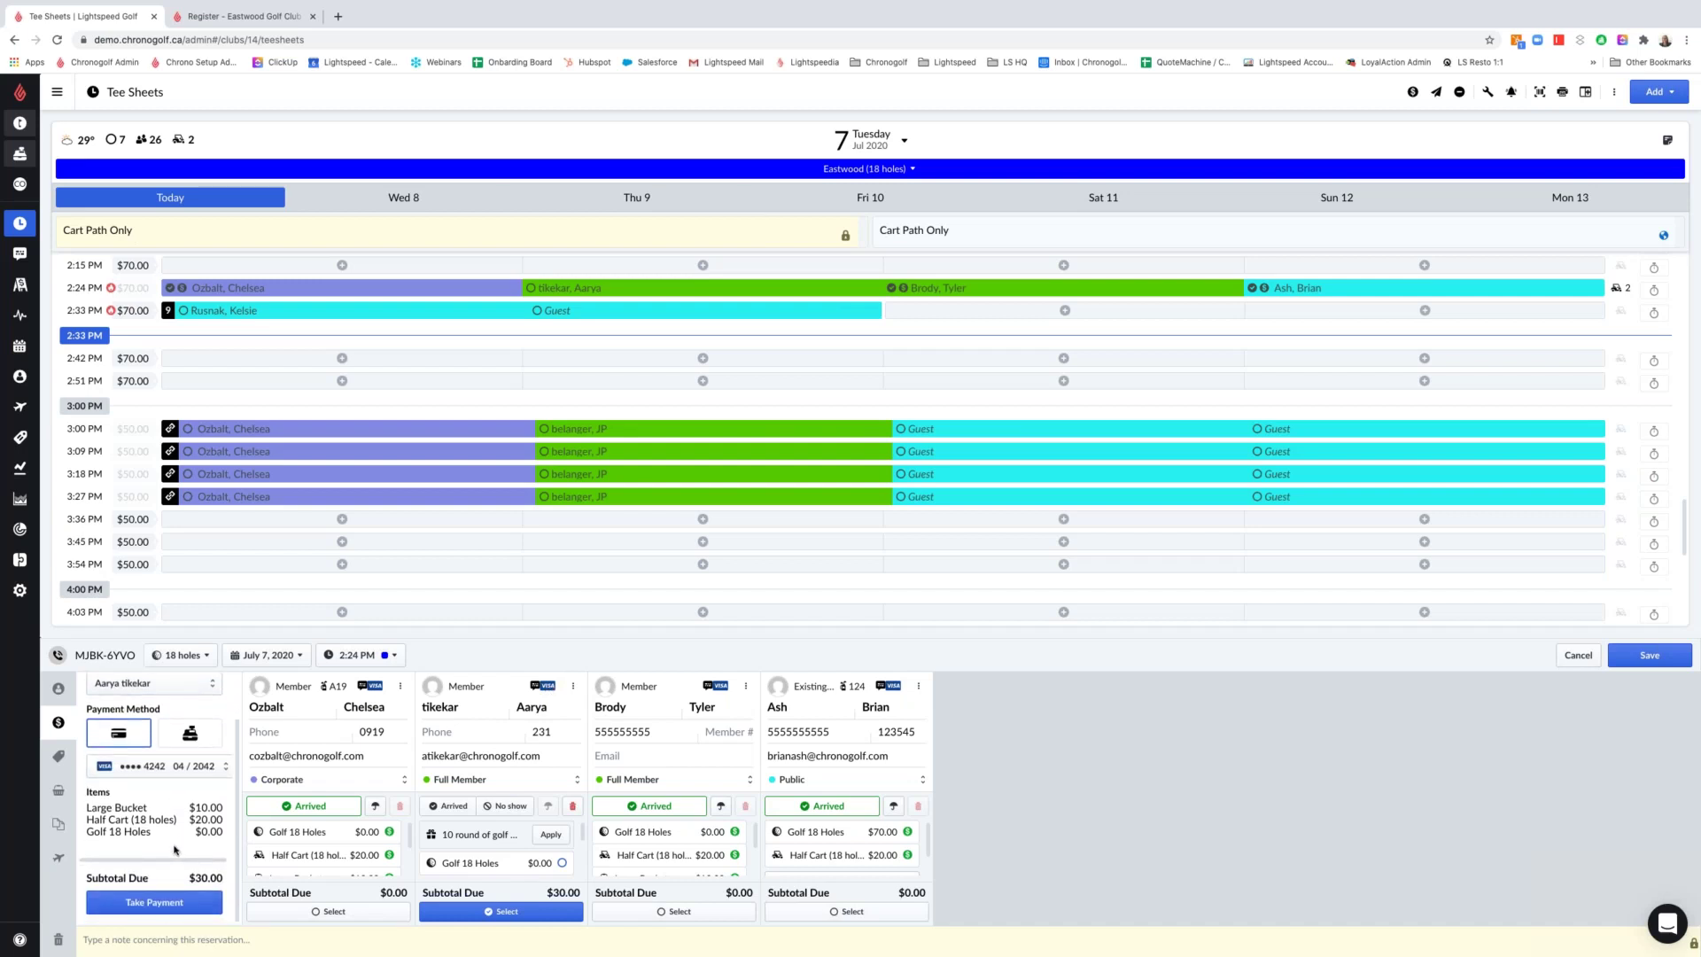
{"action": "left_click", "coordinate": [148, 767]}
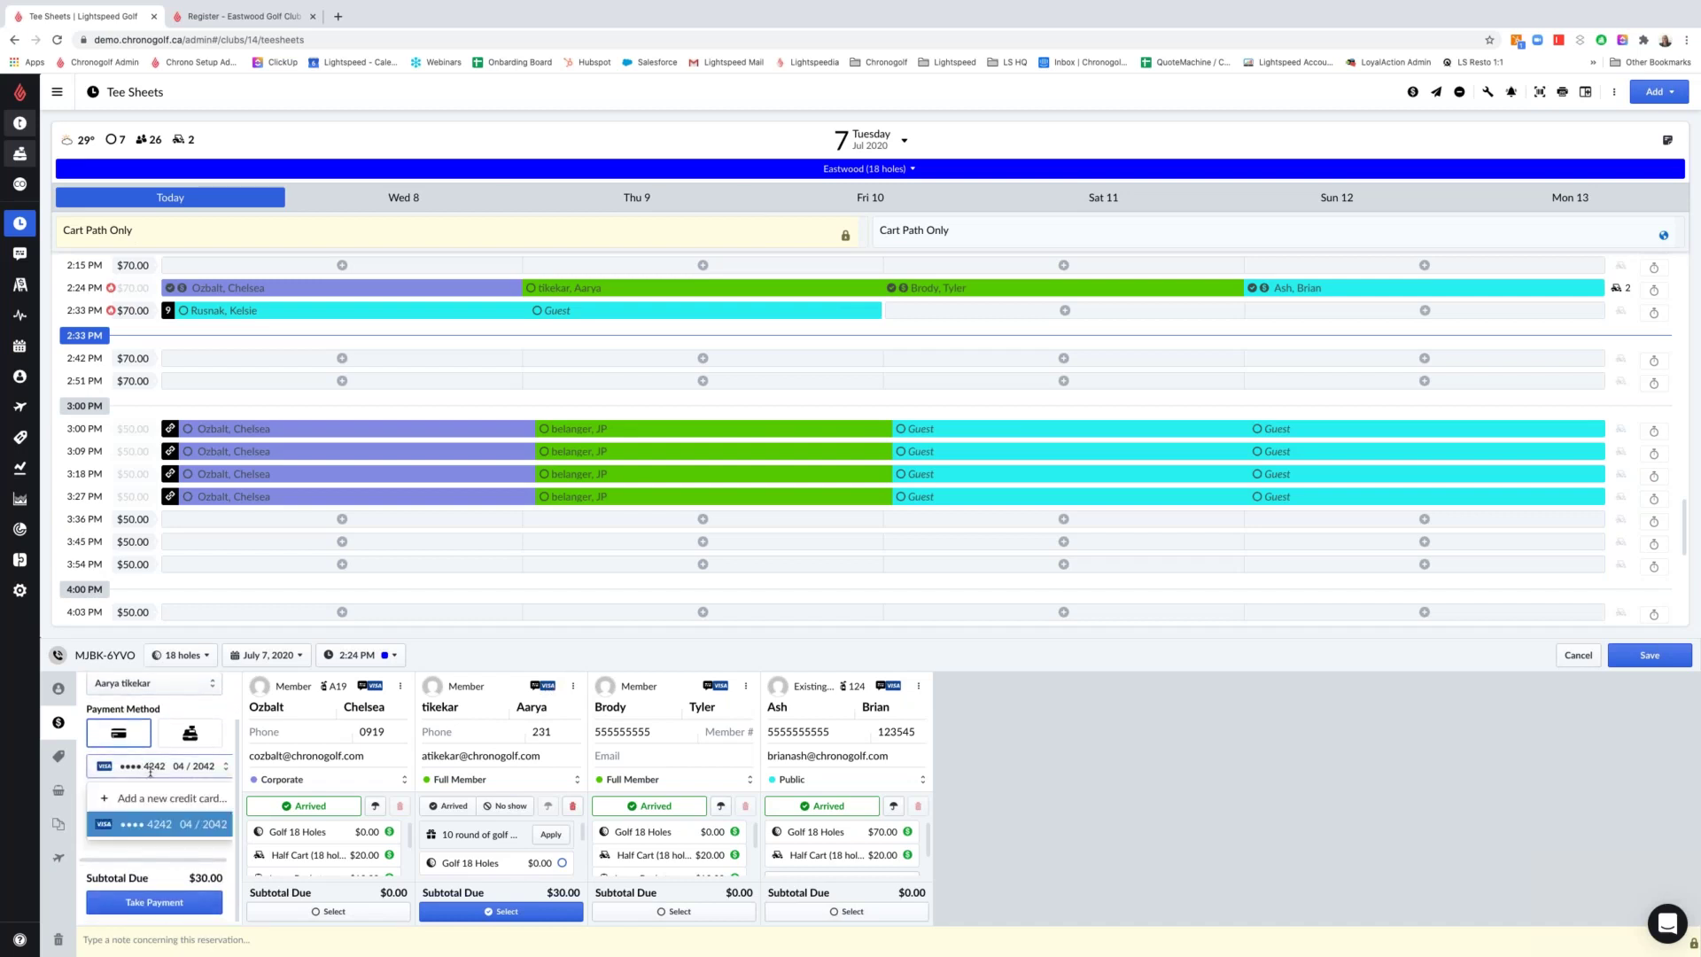
{"action": "left_click", "coordinate": [176, 824]}
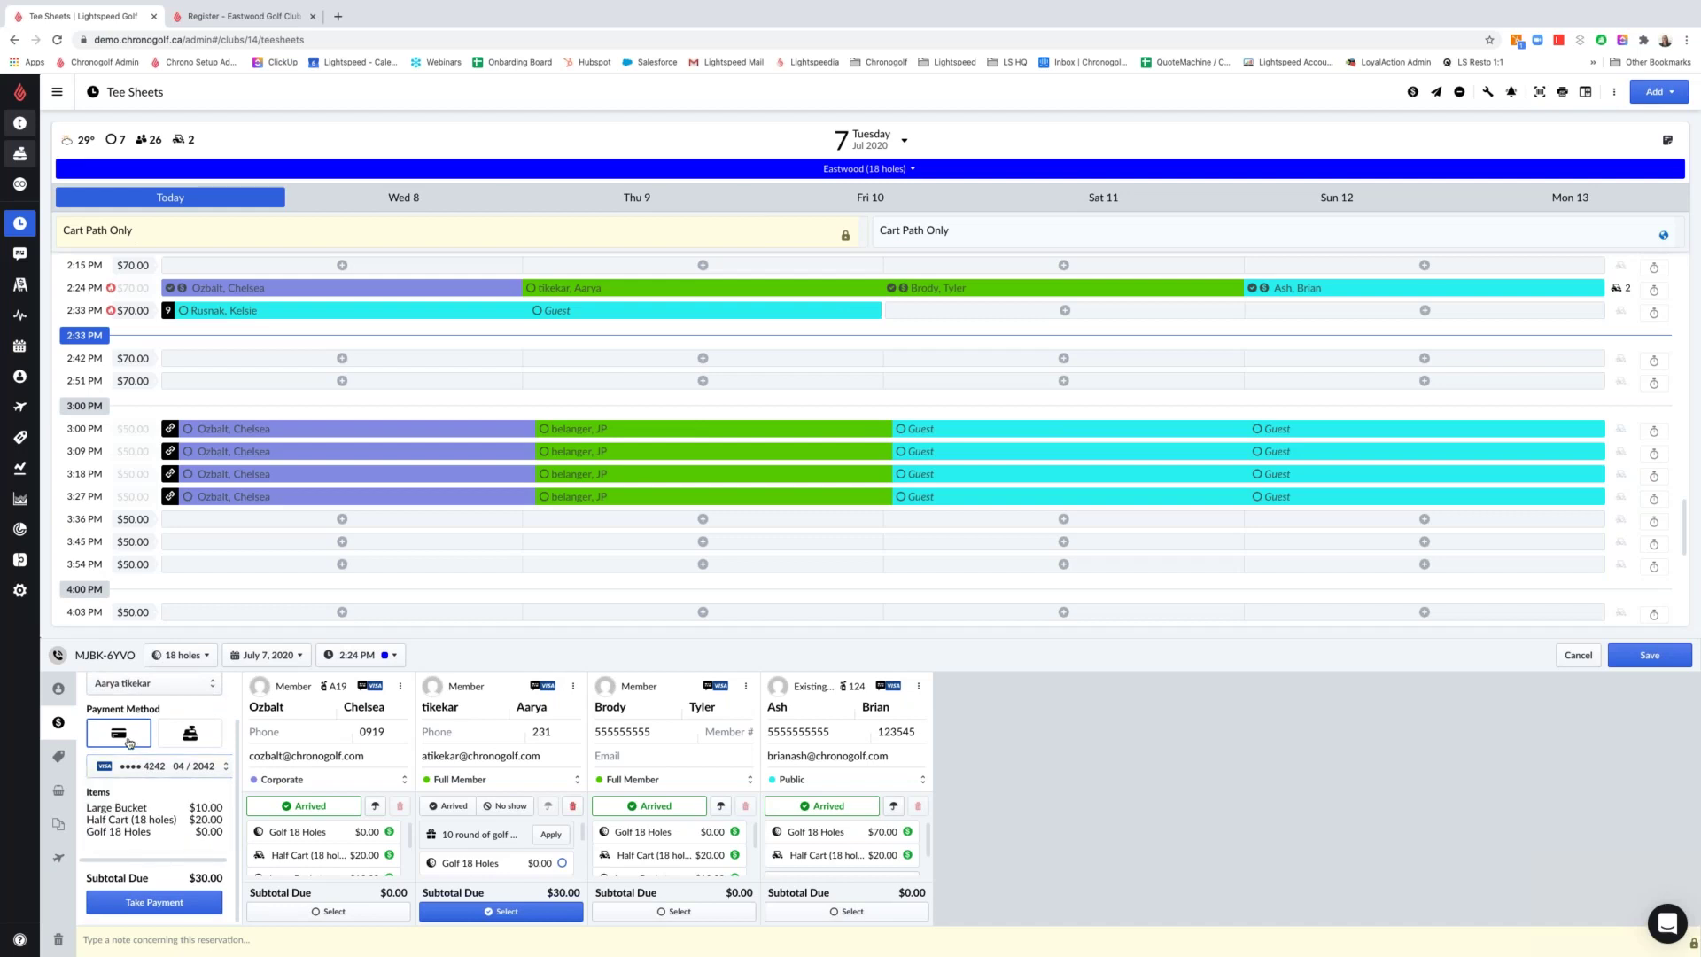
{"action": "left_click", "coordinate": [170, 903]}
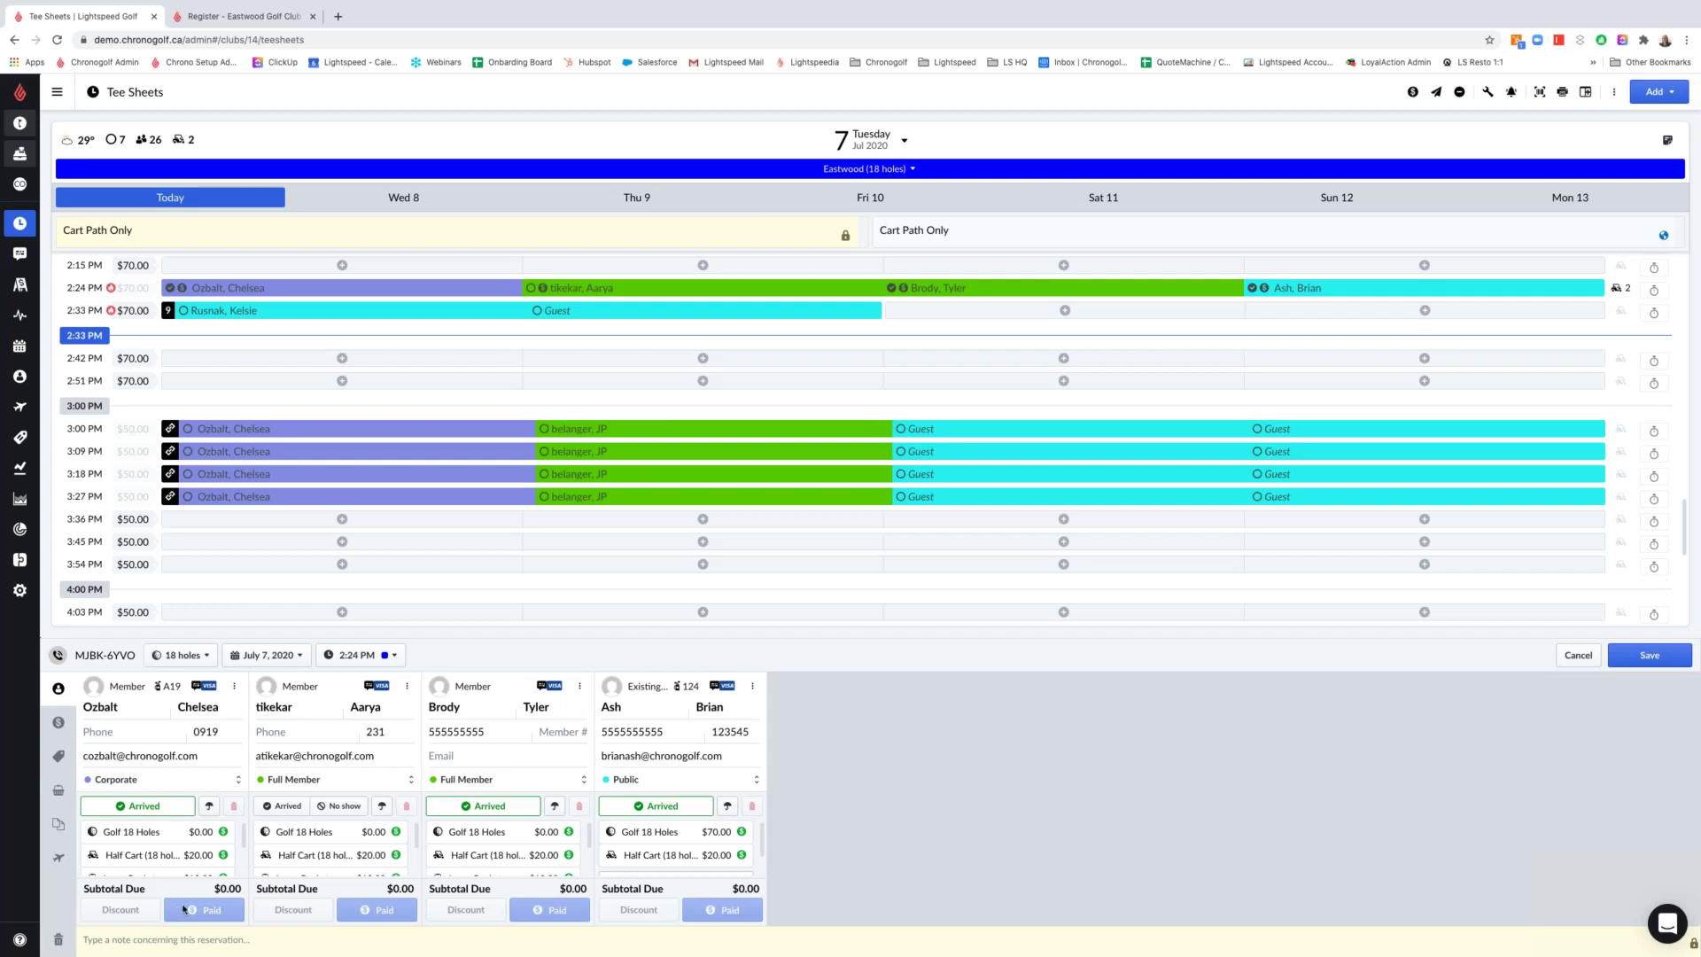
{"action": "left_click", "coordinate": [279, 807]}
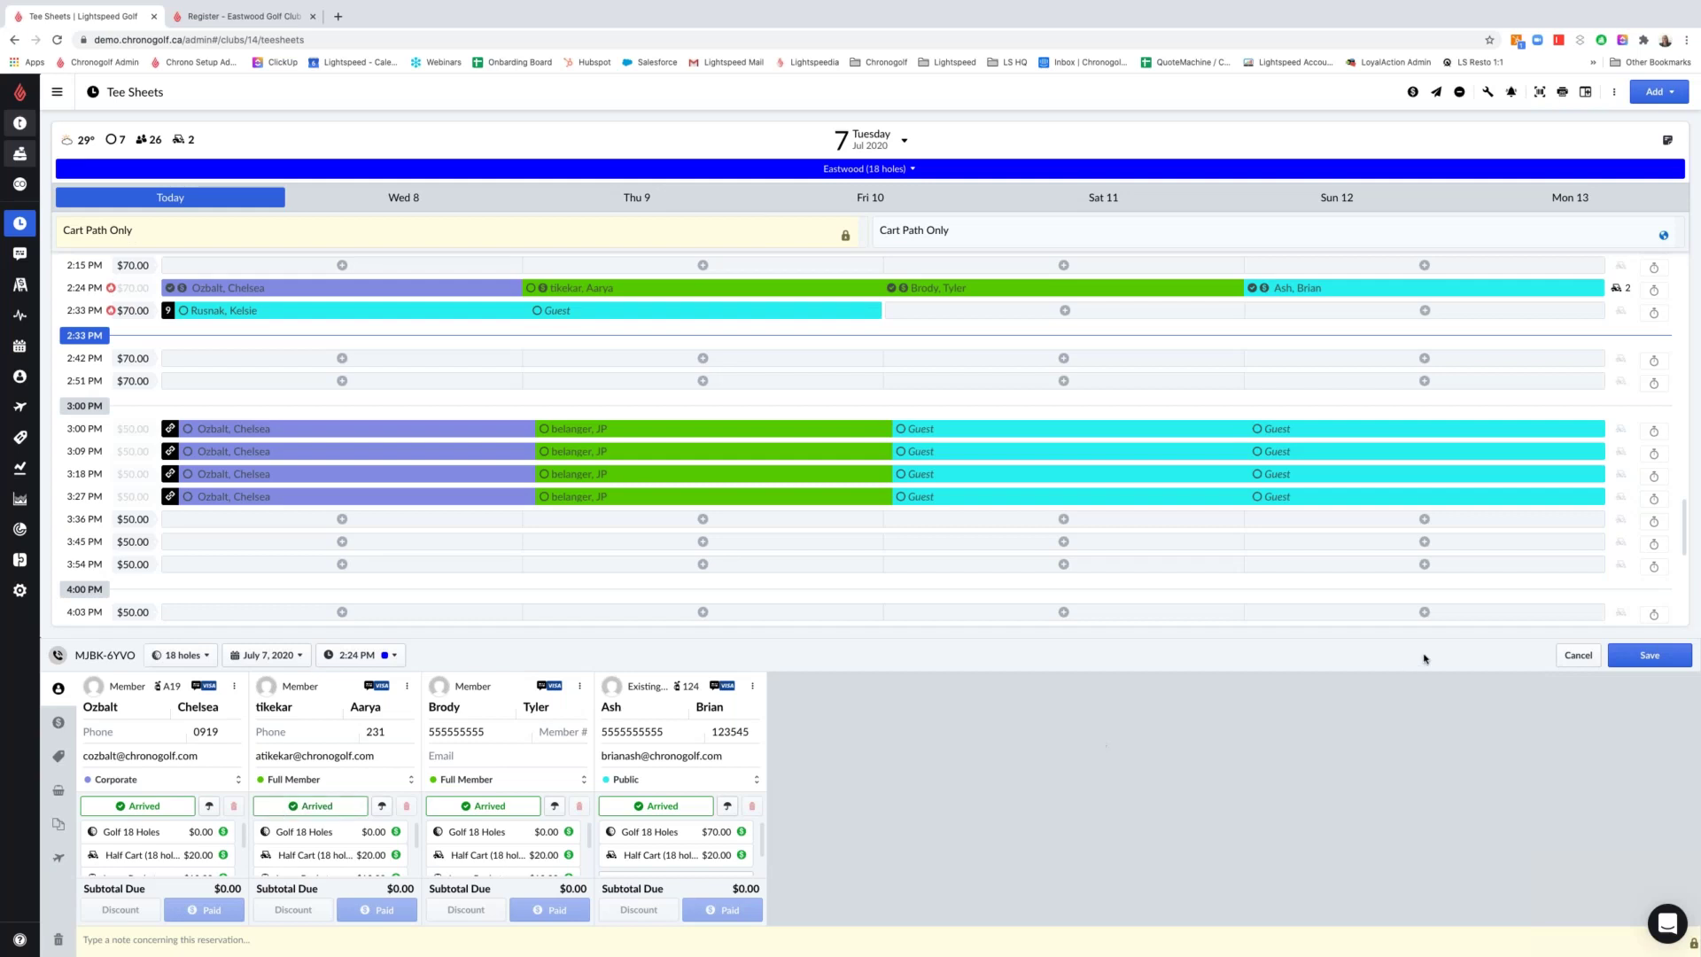
{"action": "left_click", "coordinate": [1649, 655]}
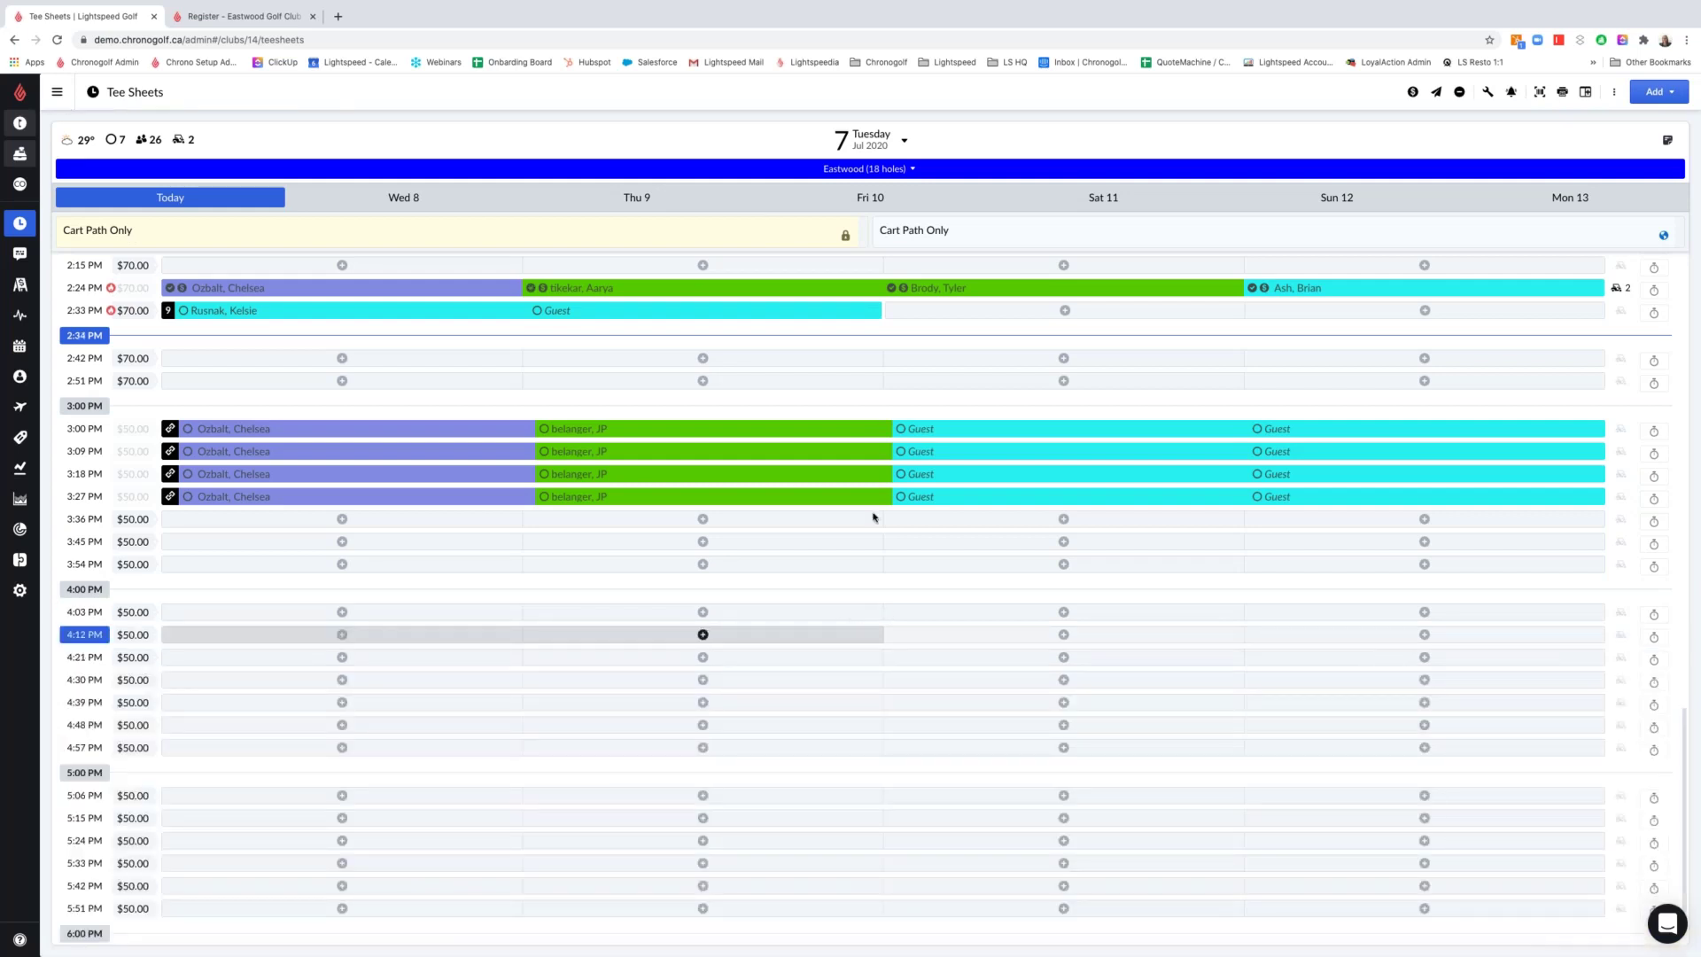
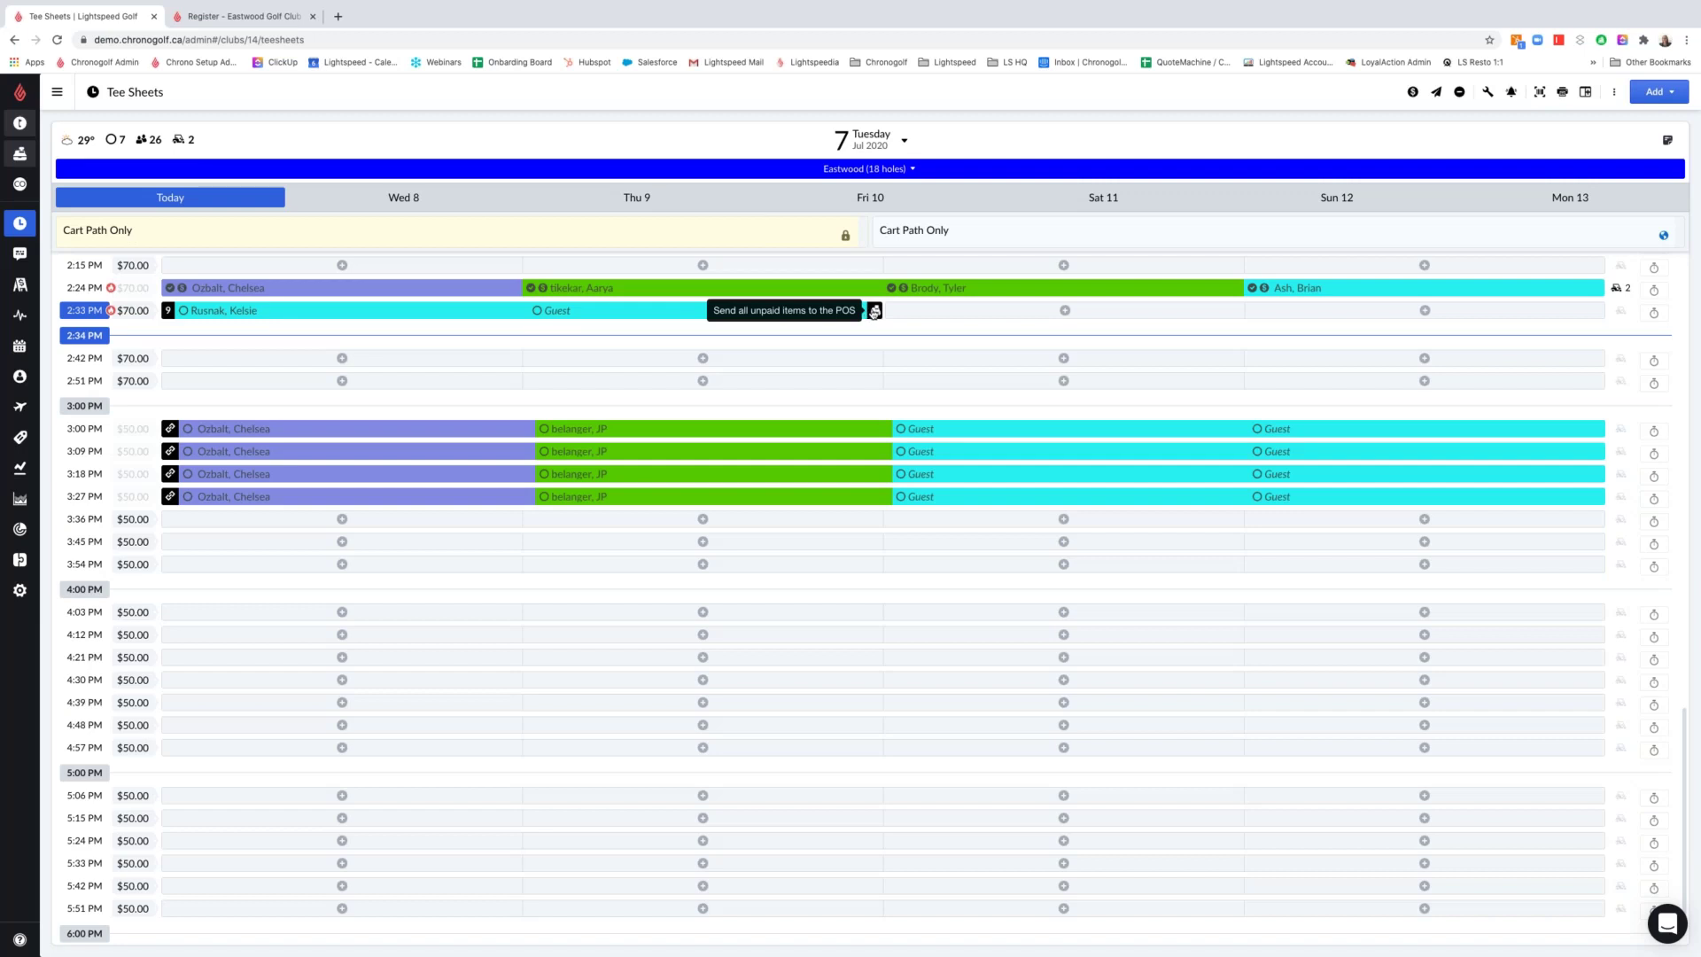
Pay the 2:33 PM tee time's two 9-hole rounds with $103.48 cash and close the receipt
{"action": "left_click", "coordinate": [873, 310]}
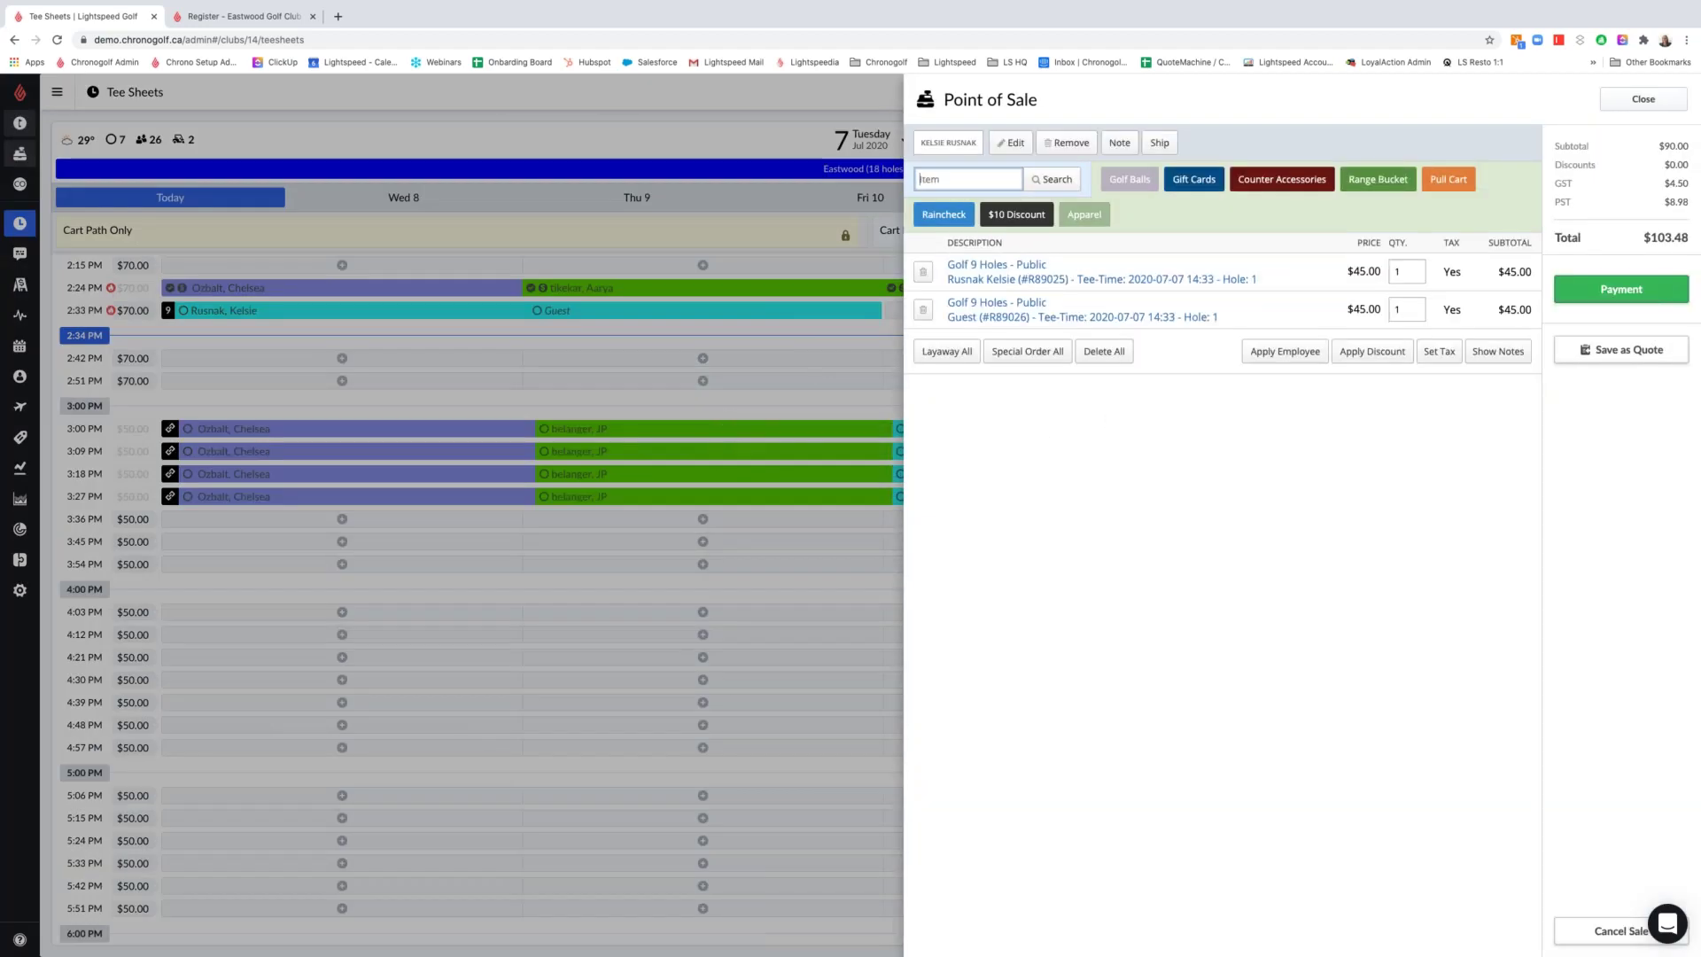
{"action": "left_click", "coordinate": [1653, 290]}
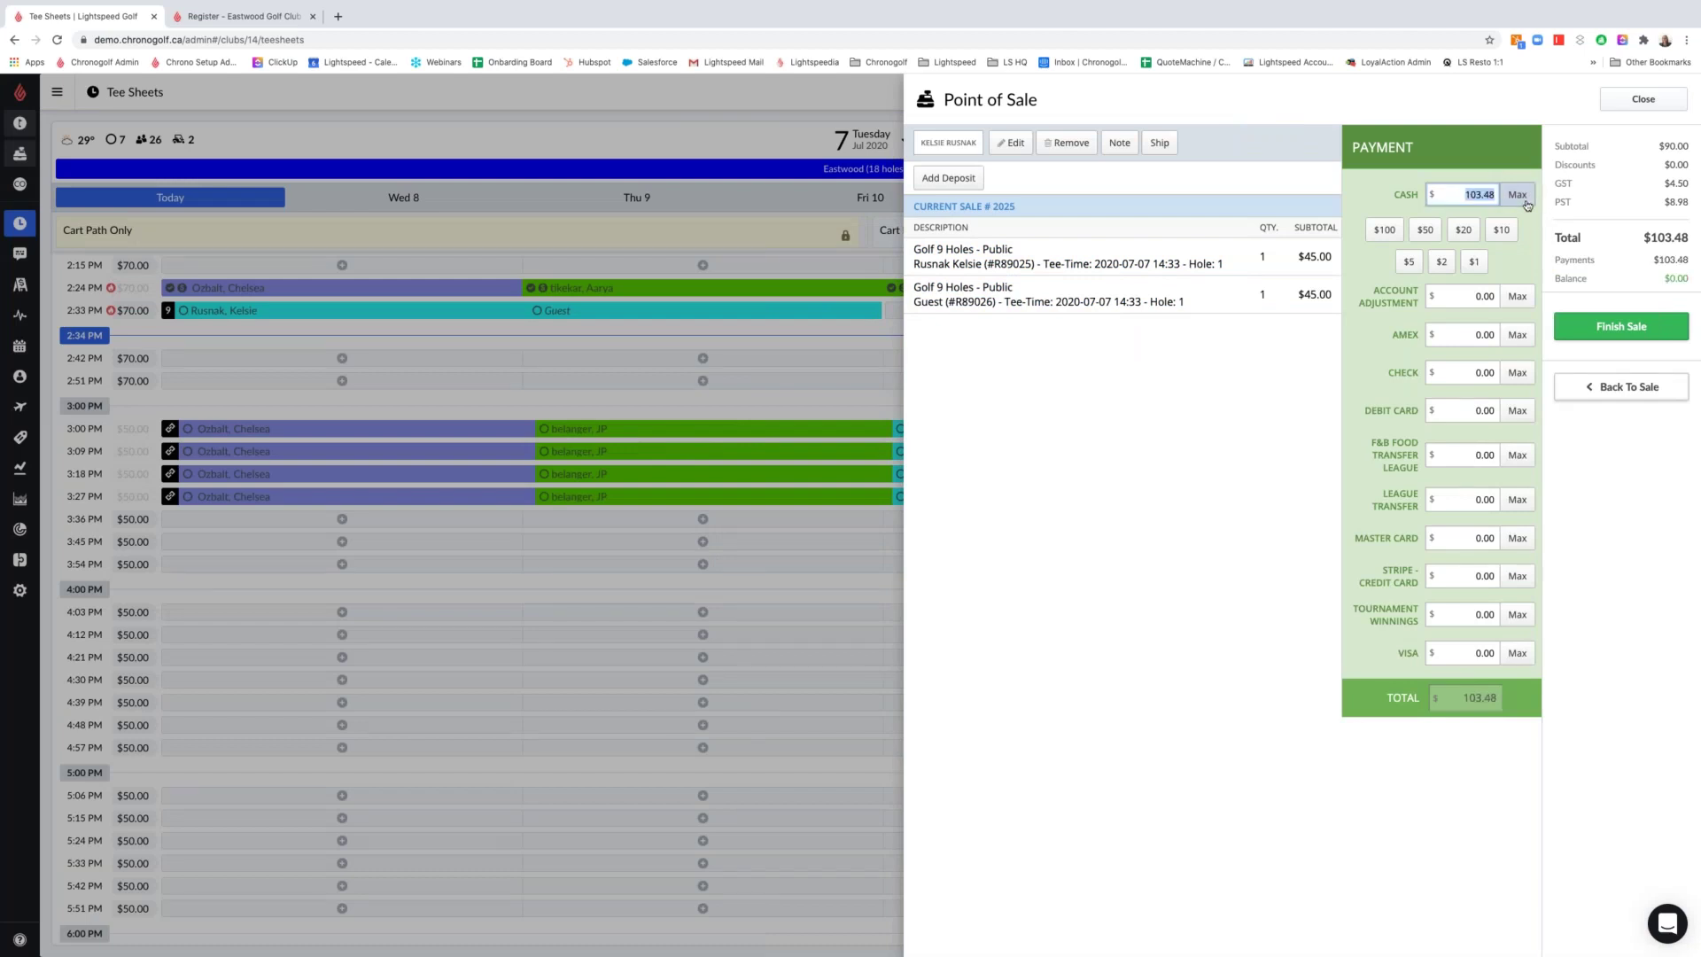
{"action": "left_click", "coordinate": [1653, 335]}
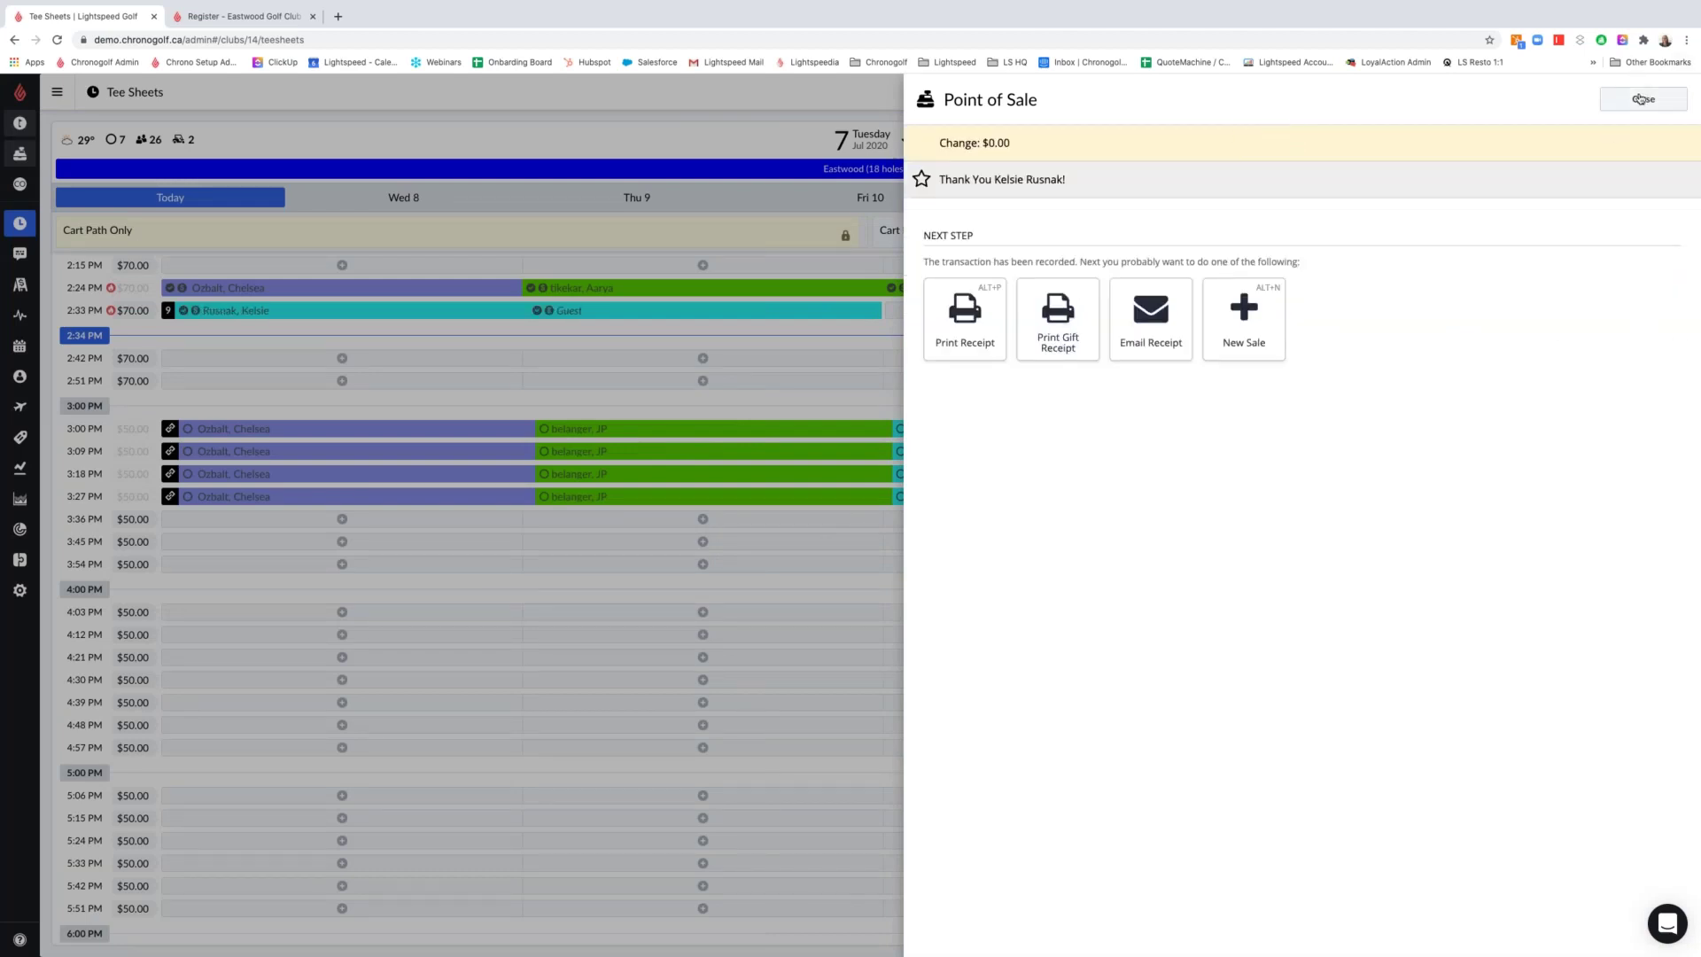
{"action": "left_click", "coordinate": [1643, 98]}
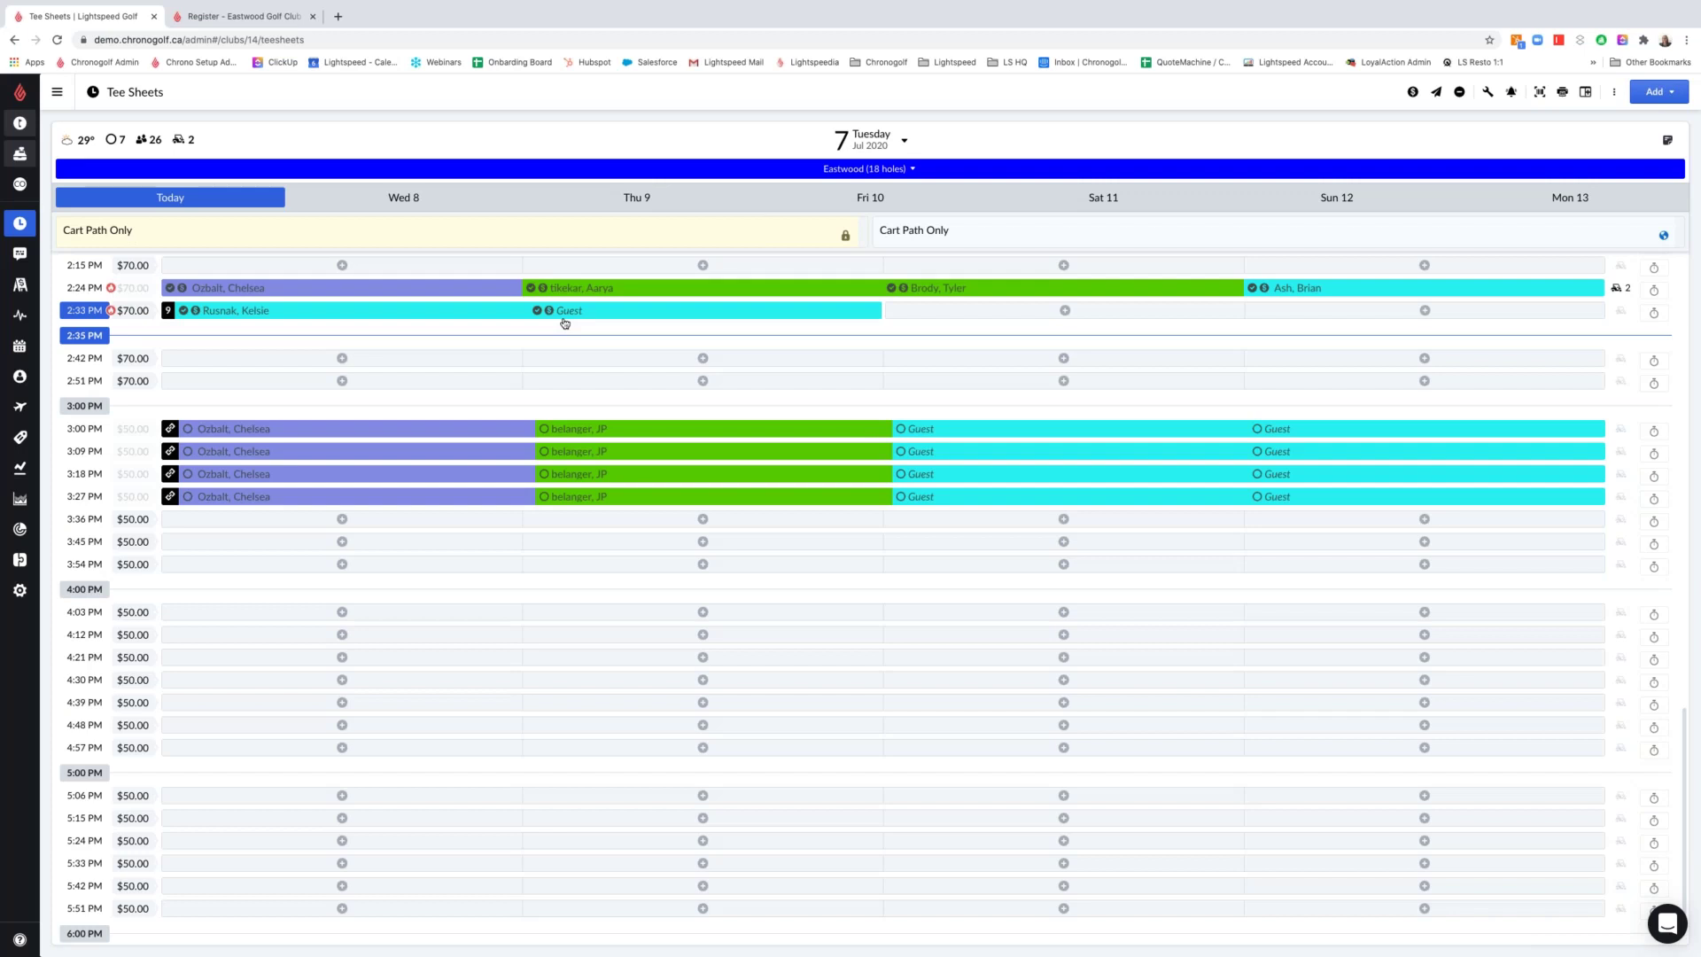
Select the four 3:00 PM players plus the extra 3:09 and 3:18 PM rounds for payment
{"action": "left_click", "coordinate": [1413, 92]}
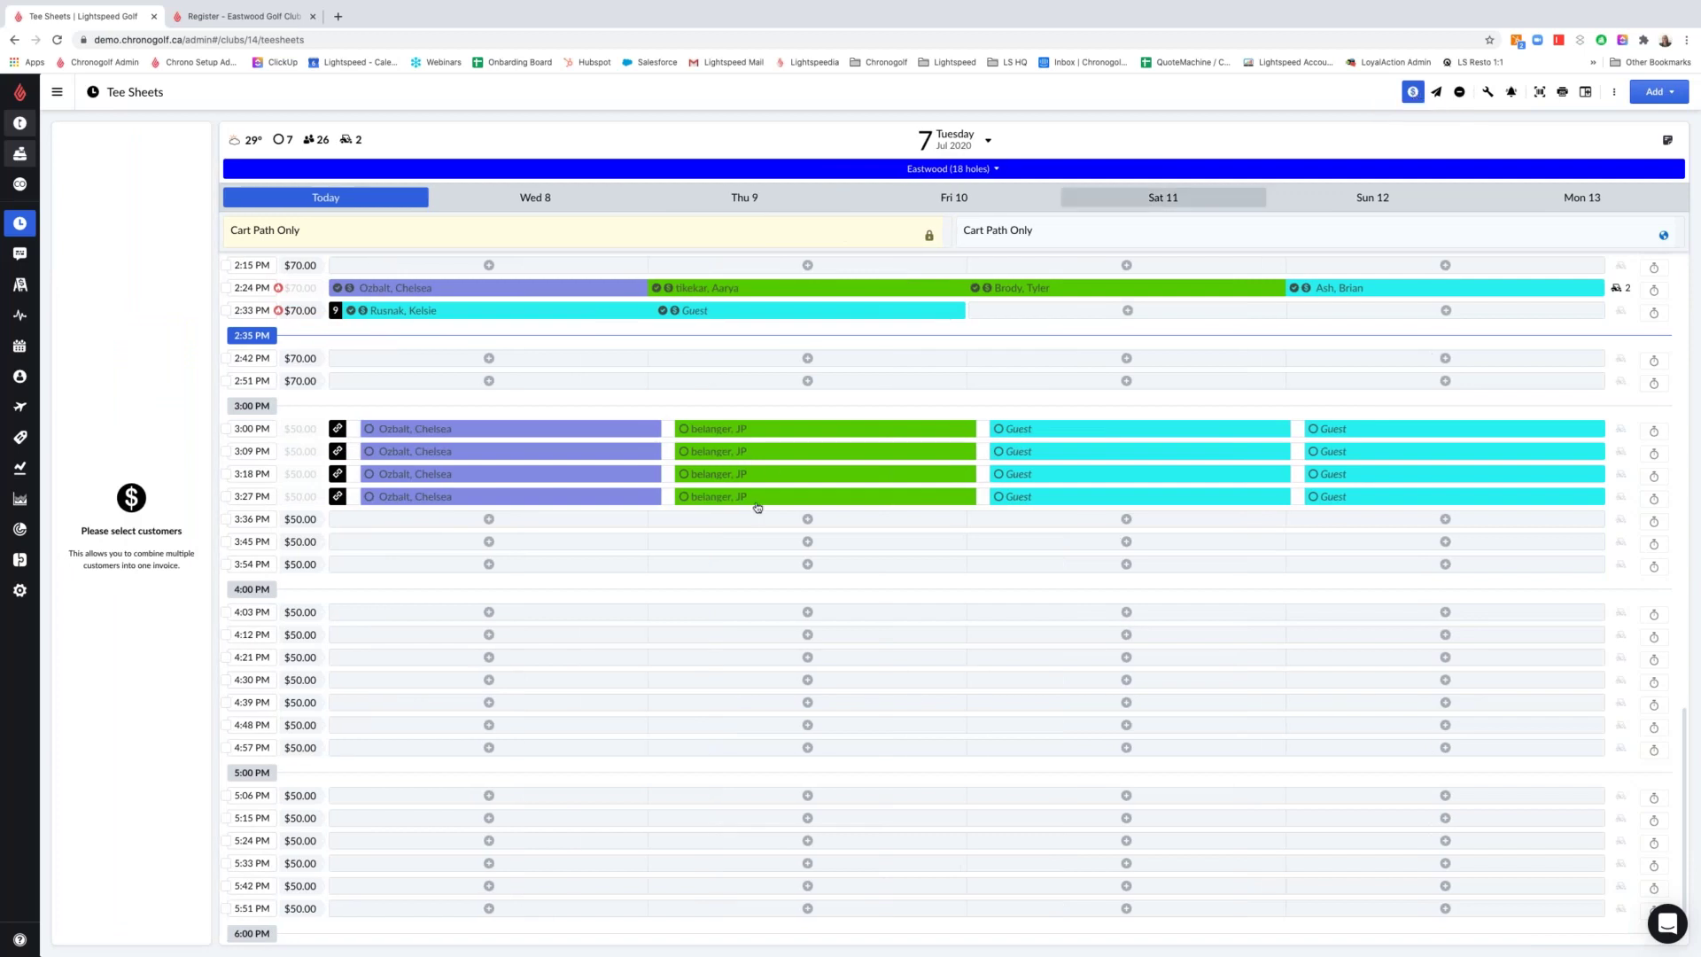
{"action": "left_click", "coordinate": [226, 430]}
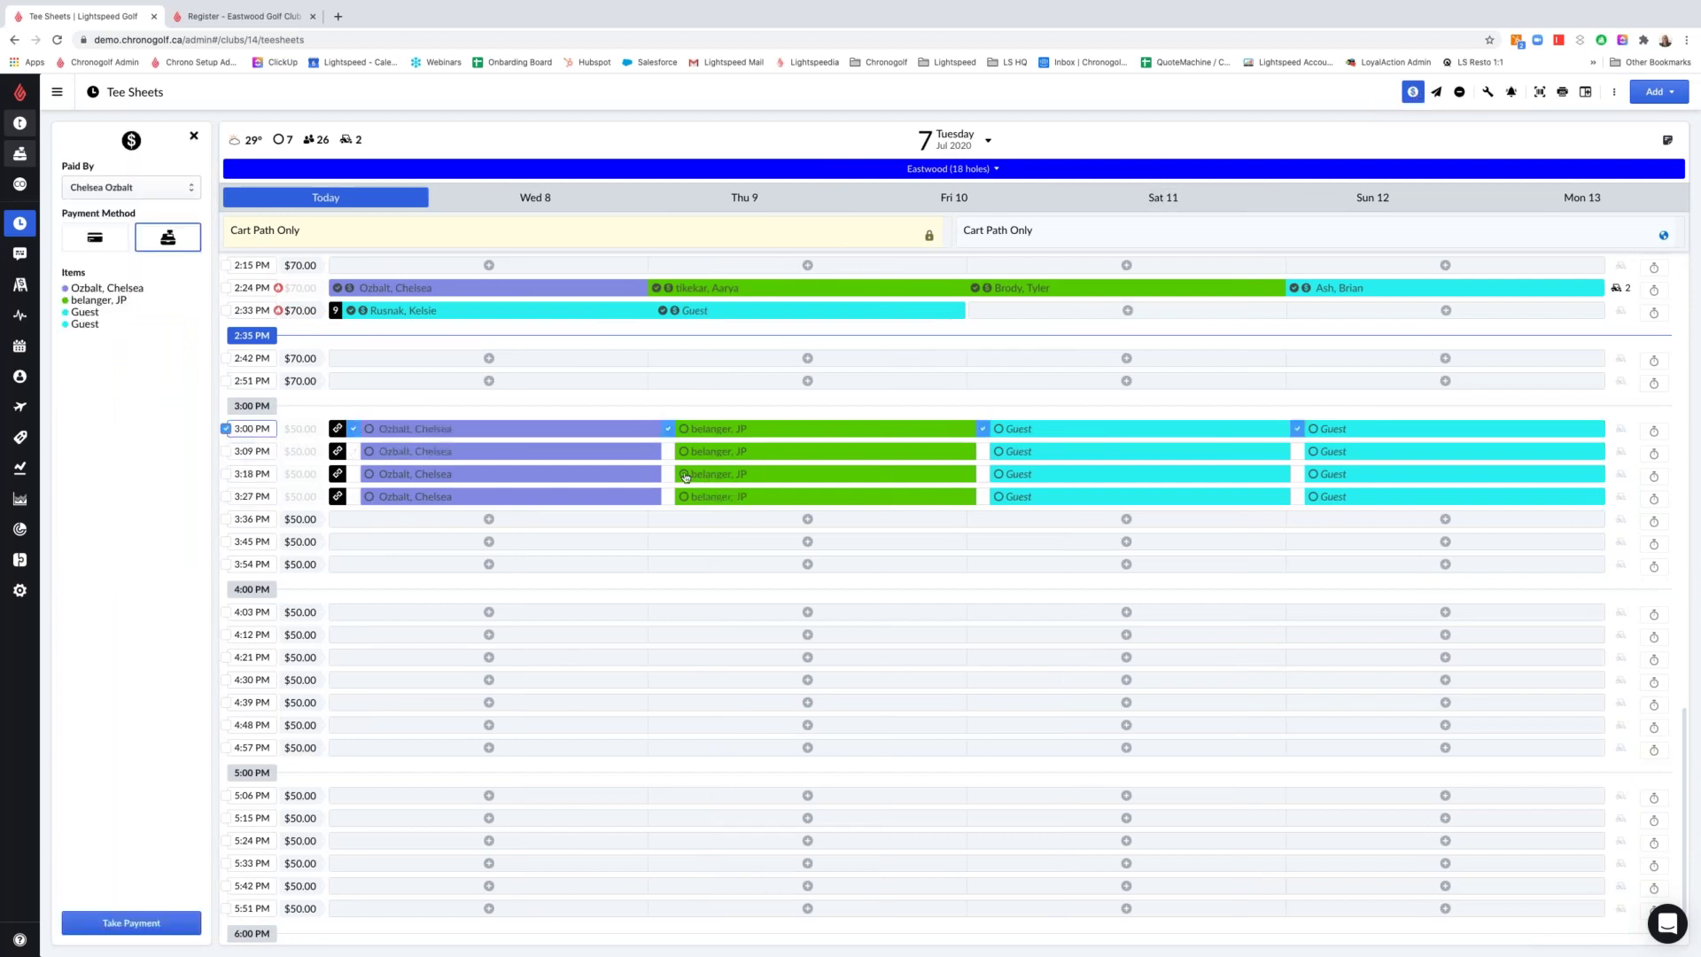
{"action": "left_click", "coordinate": [984, 451]}
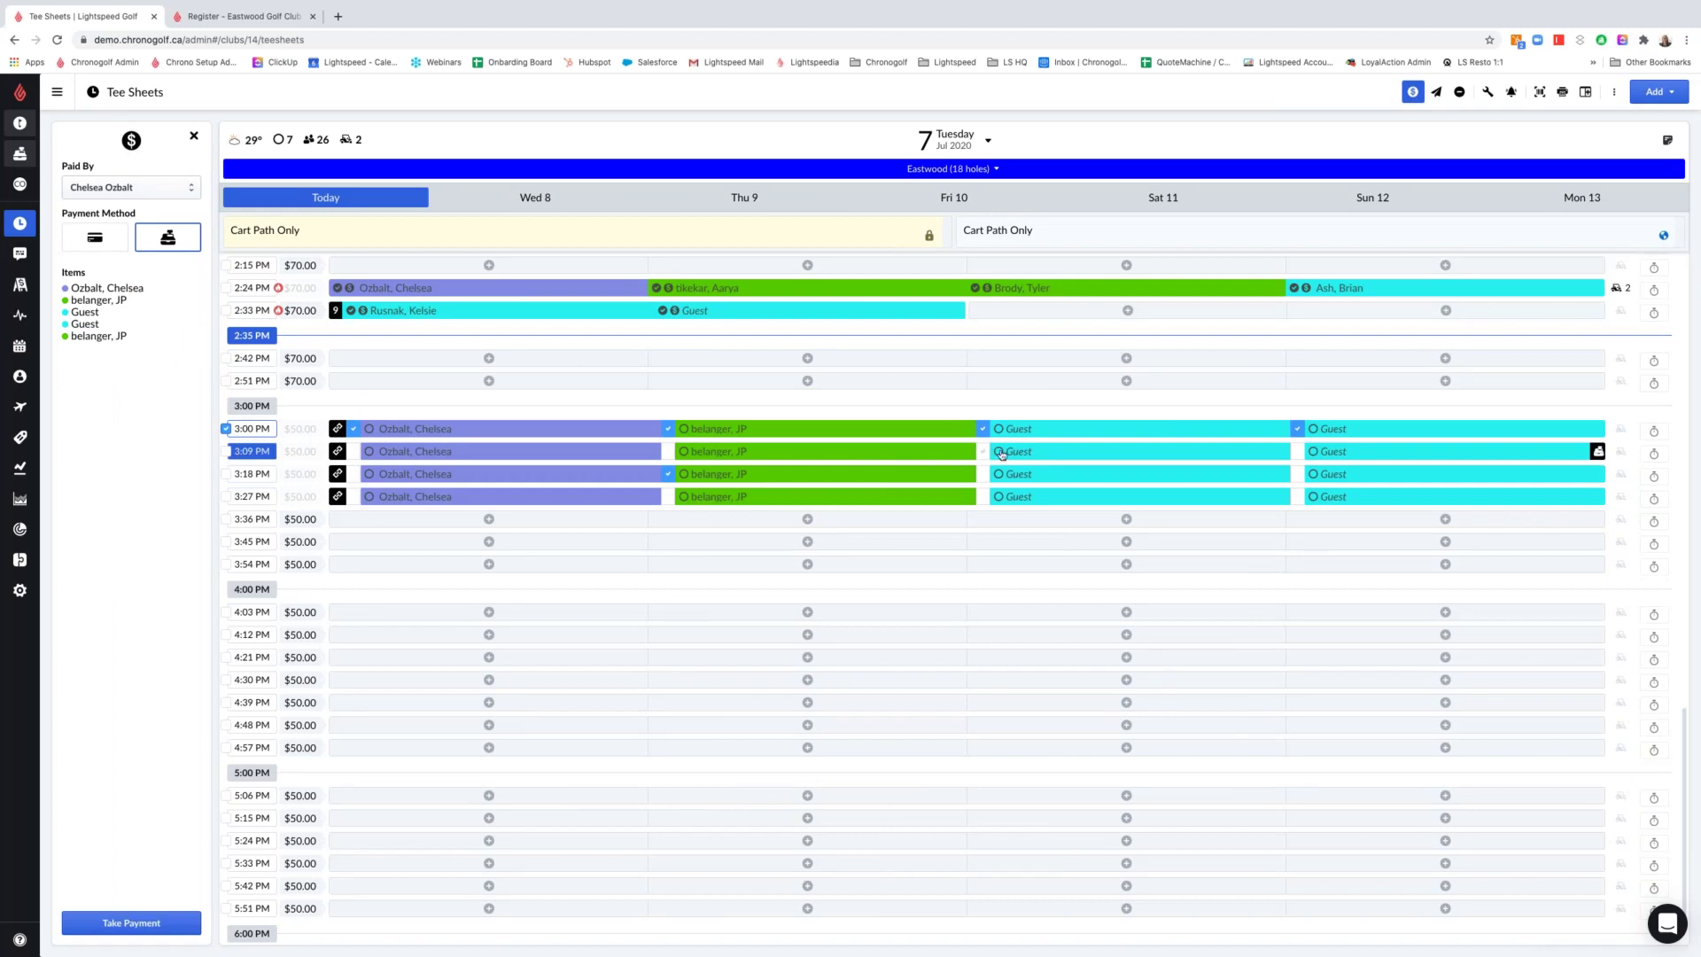
{"action": "left_click", "coordinate": [1310, 452]}
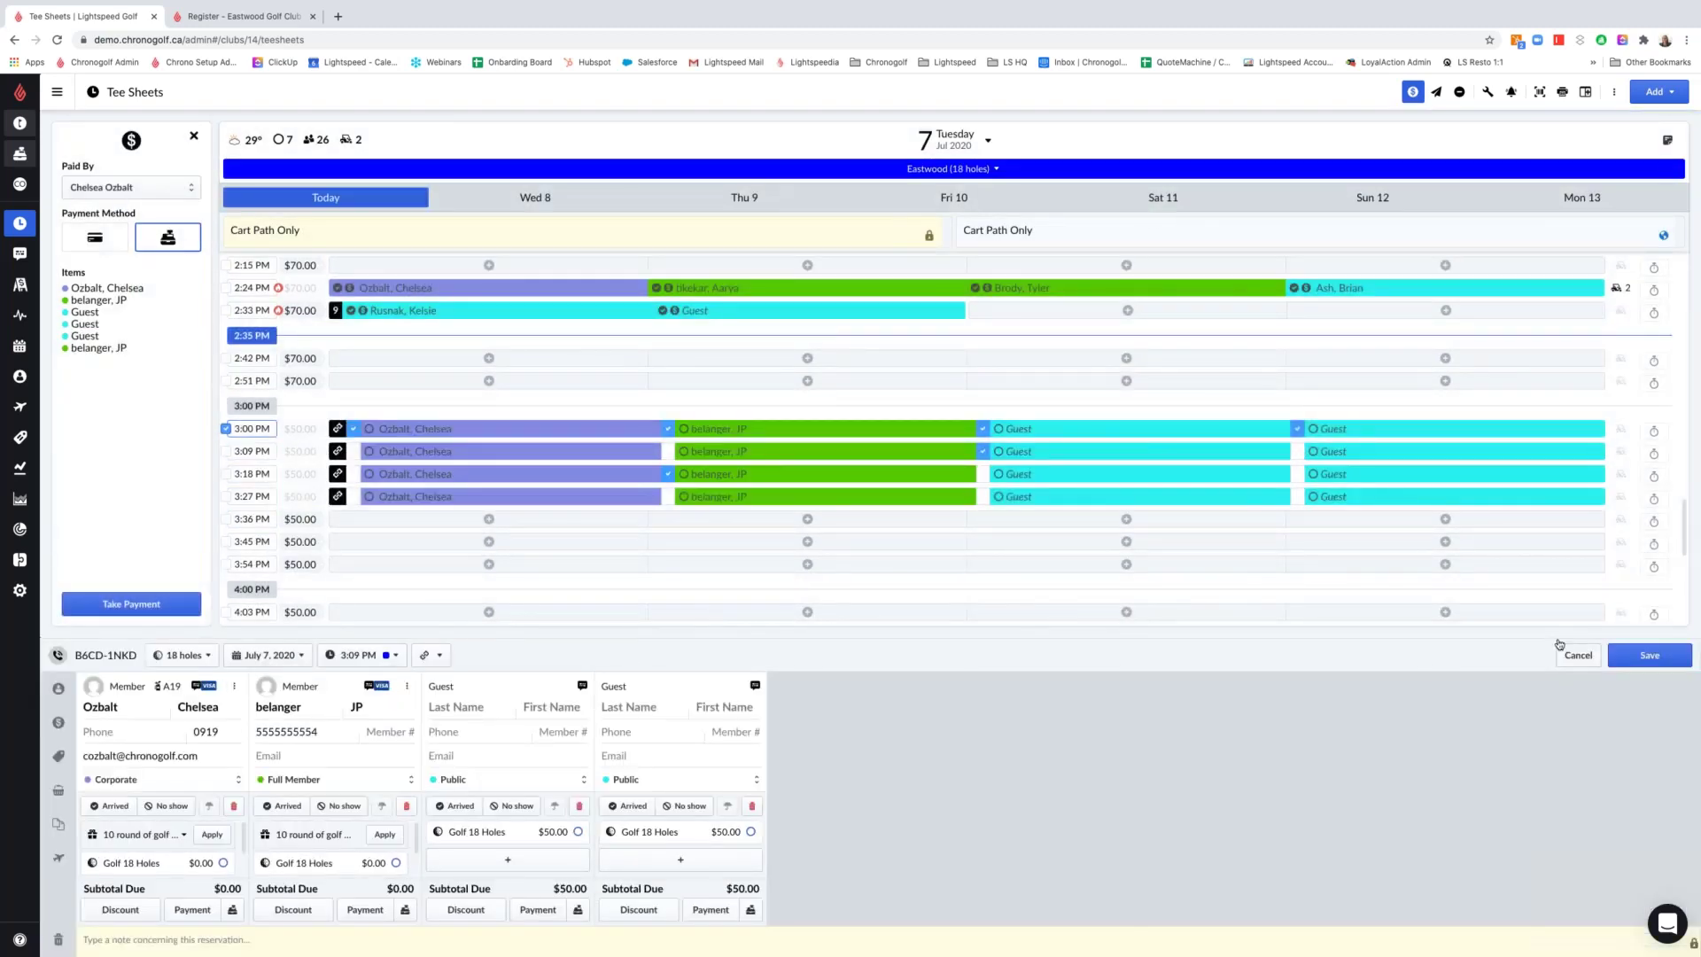
{"action": "left_click", "coordinate": [1559, 645]}
{"action": "left_click", "coordinate": [1296, 451]}
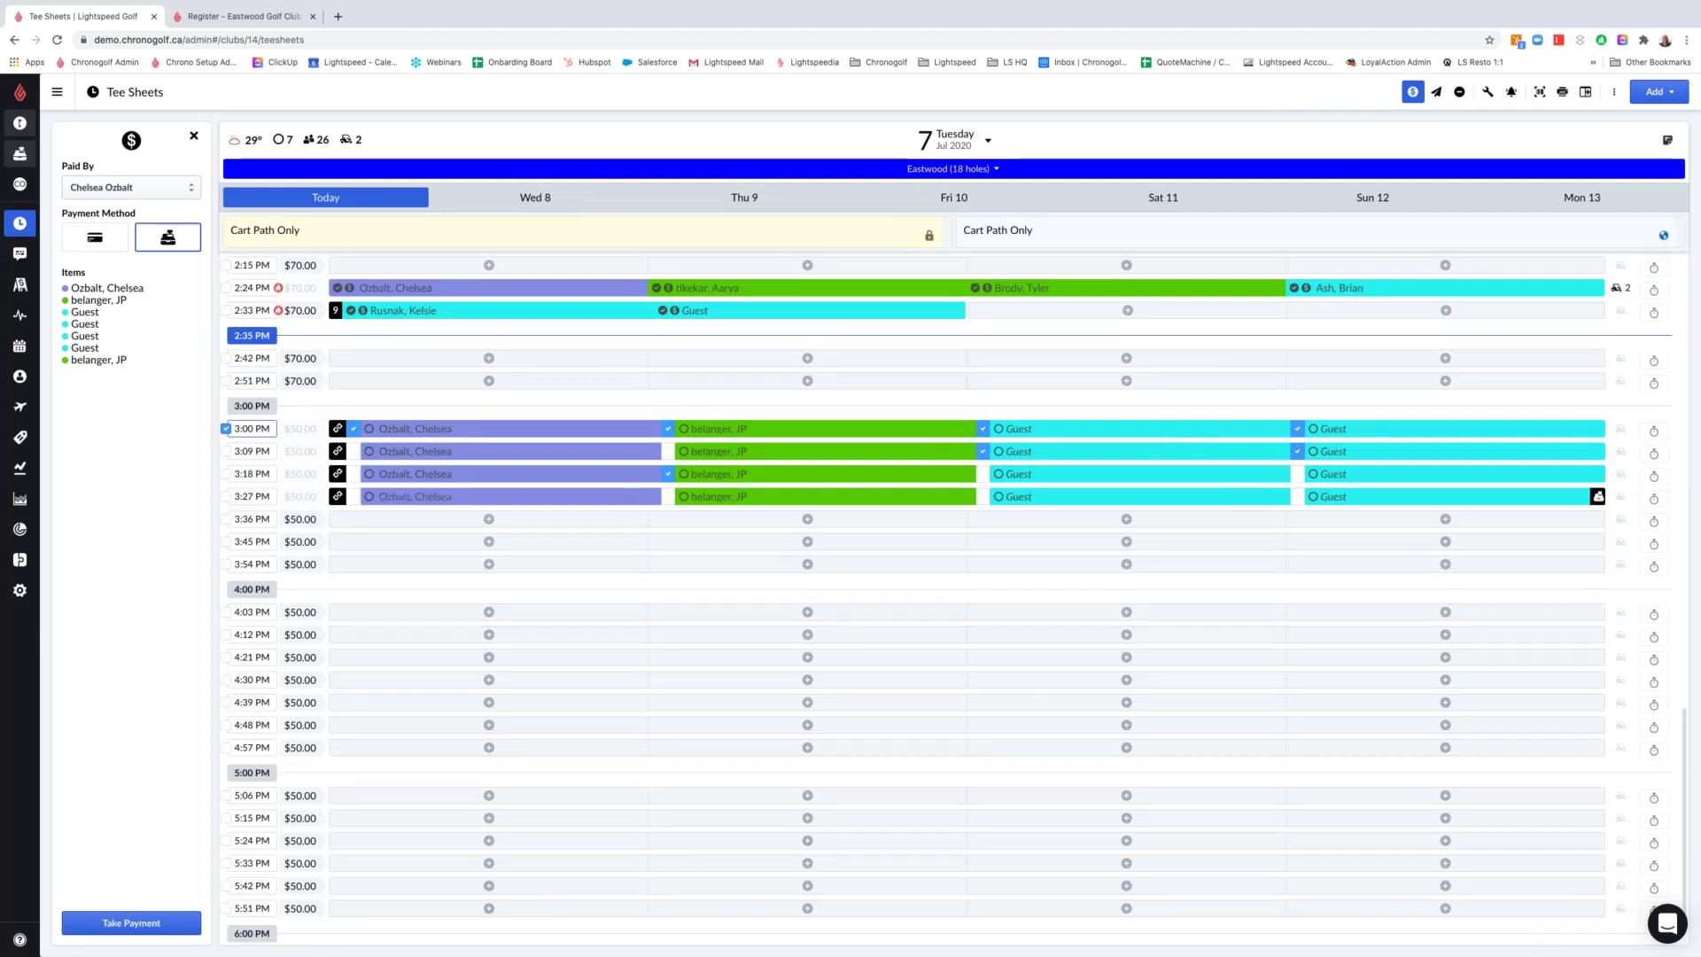
{"action": "left_click_drag", "start_coordinate": [138, 374], "coordinate": [73, 289]}
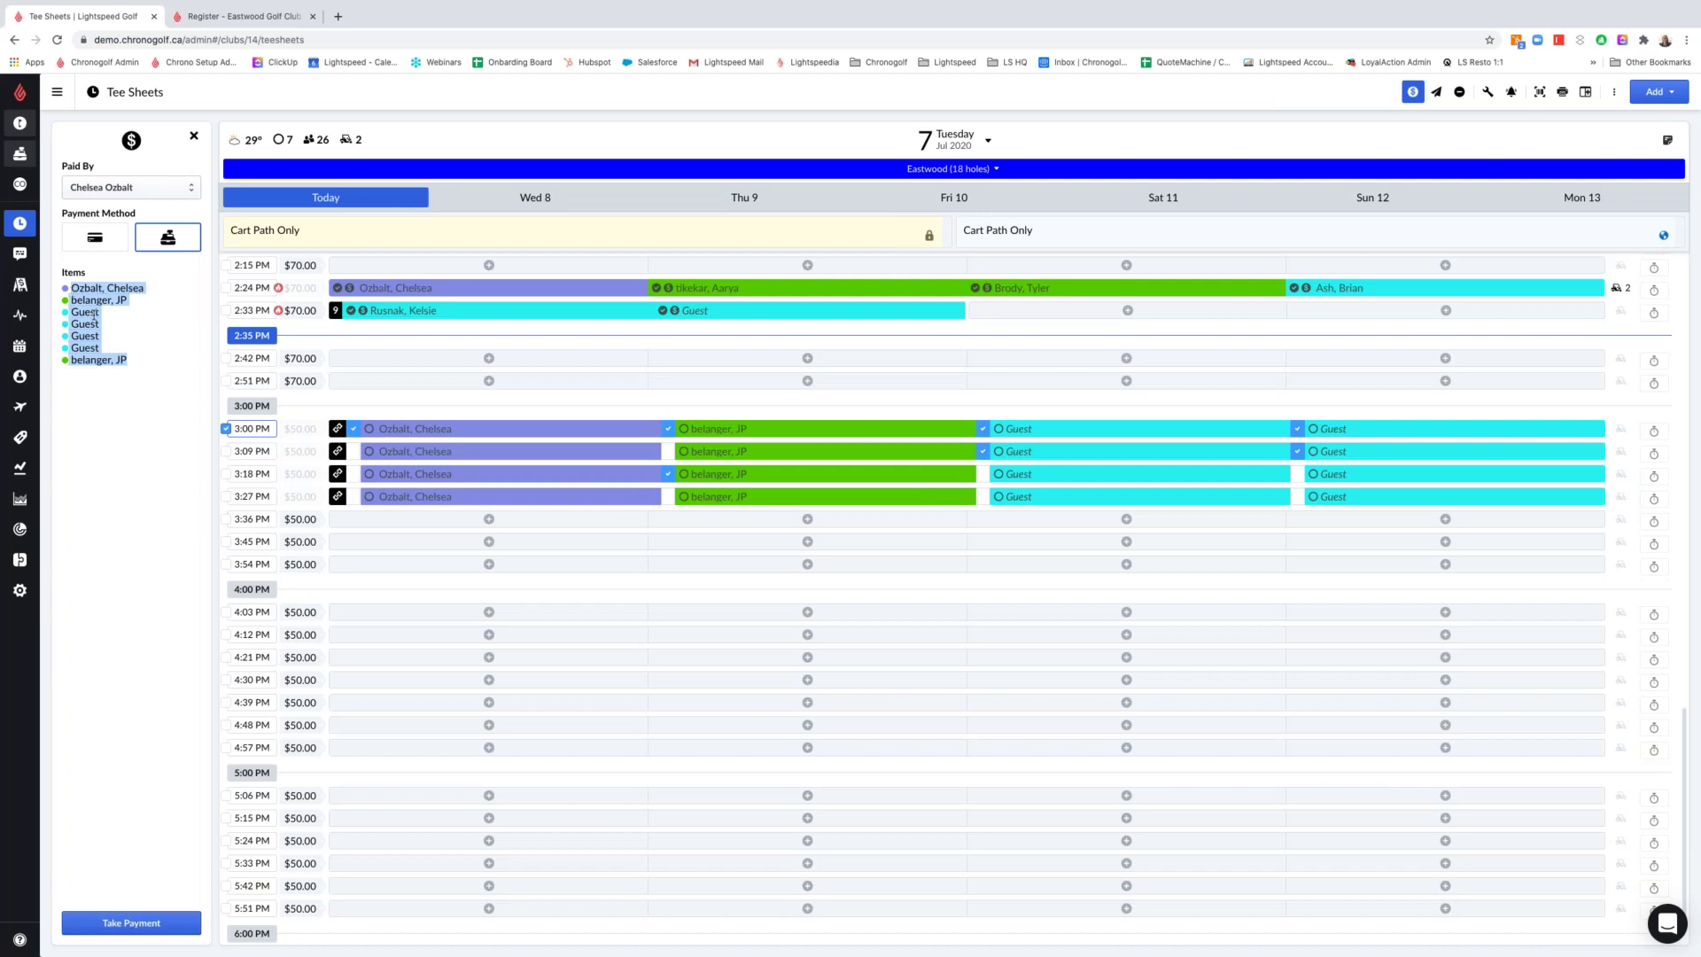
{"action": "left_click", "coordinate": [123, 341]}
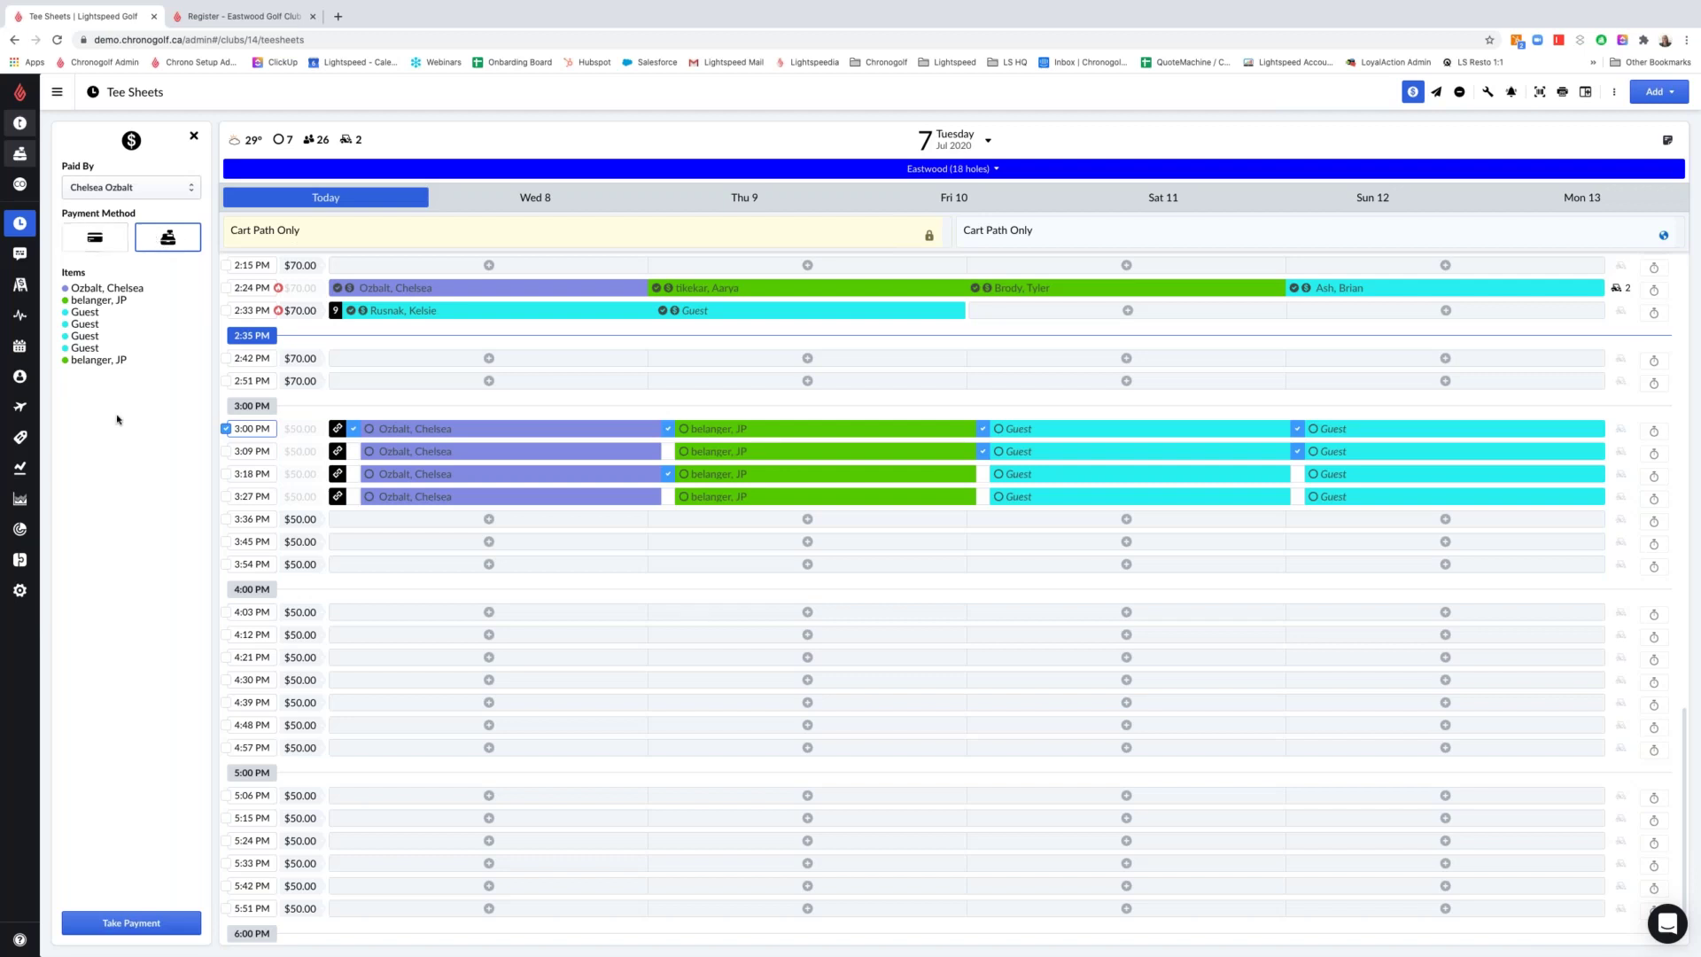
Pay the combined $210.00 in cash, finish the sale and close the receipt
{"action": "left_click", "coordinate": [146, 921]}
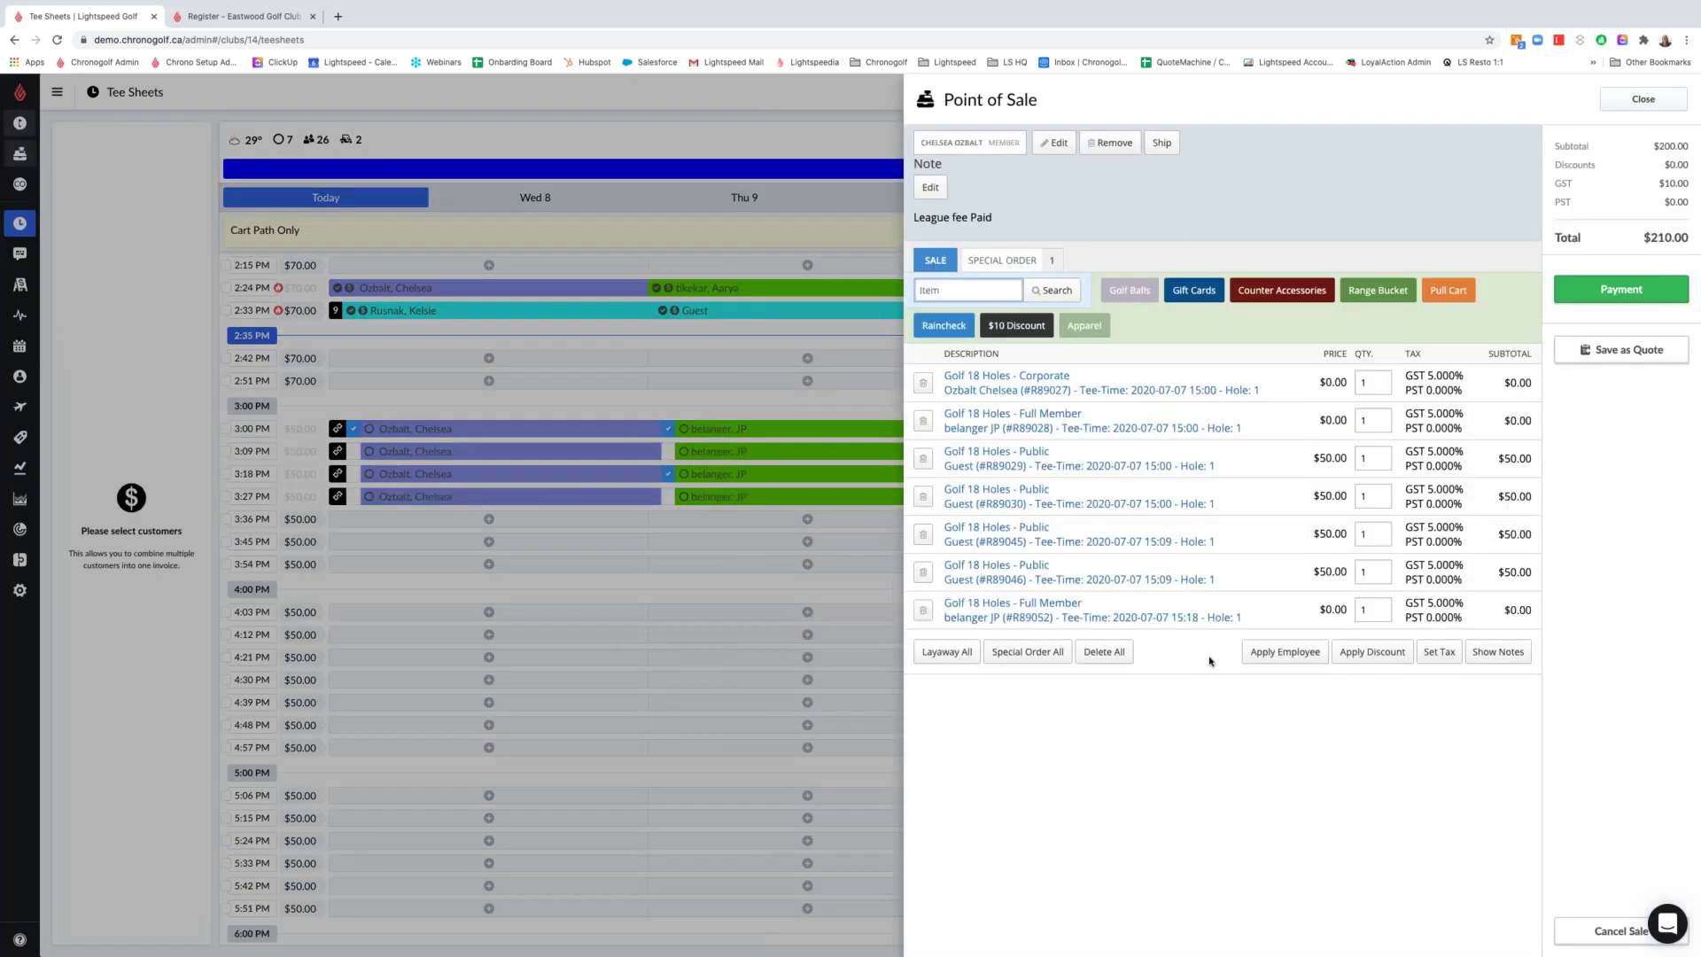
{"action": "left_click", "coordinate": [1599, 281]}
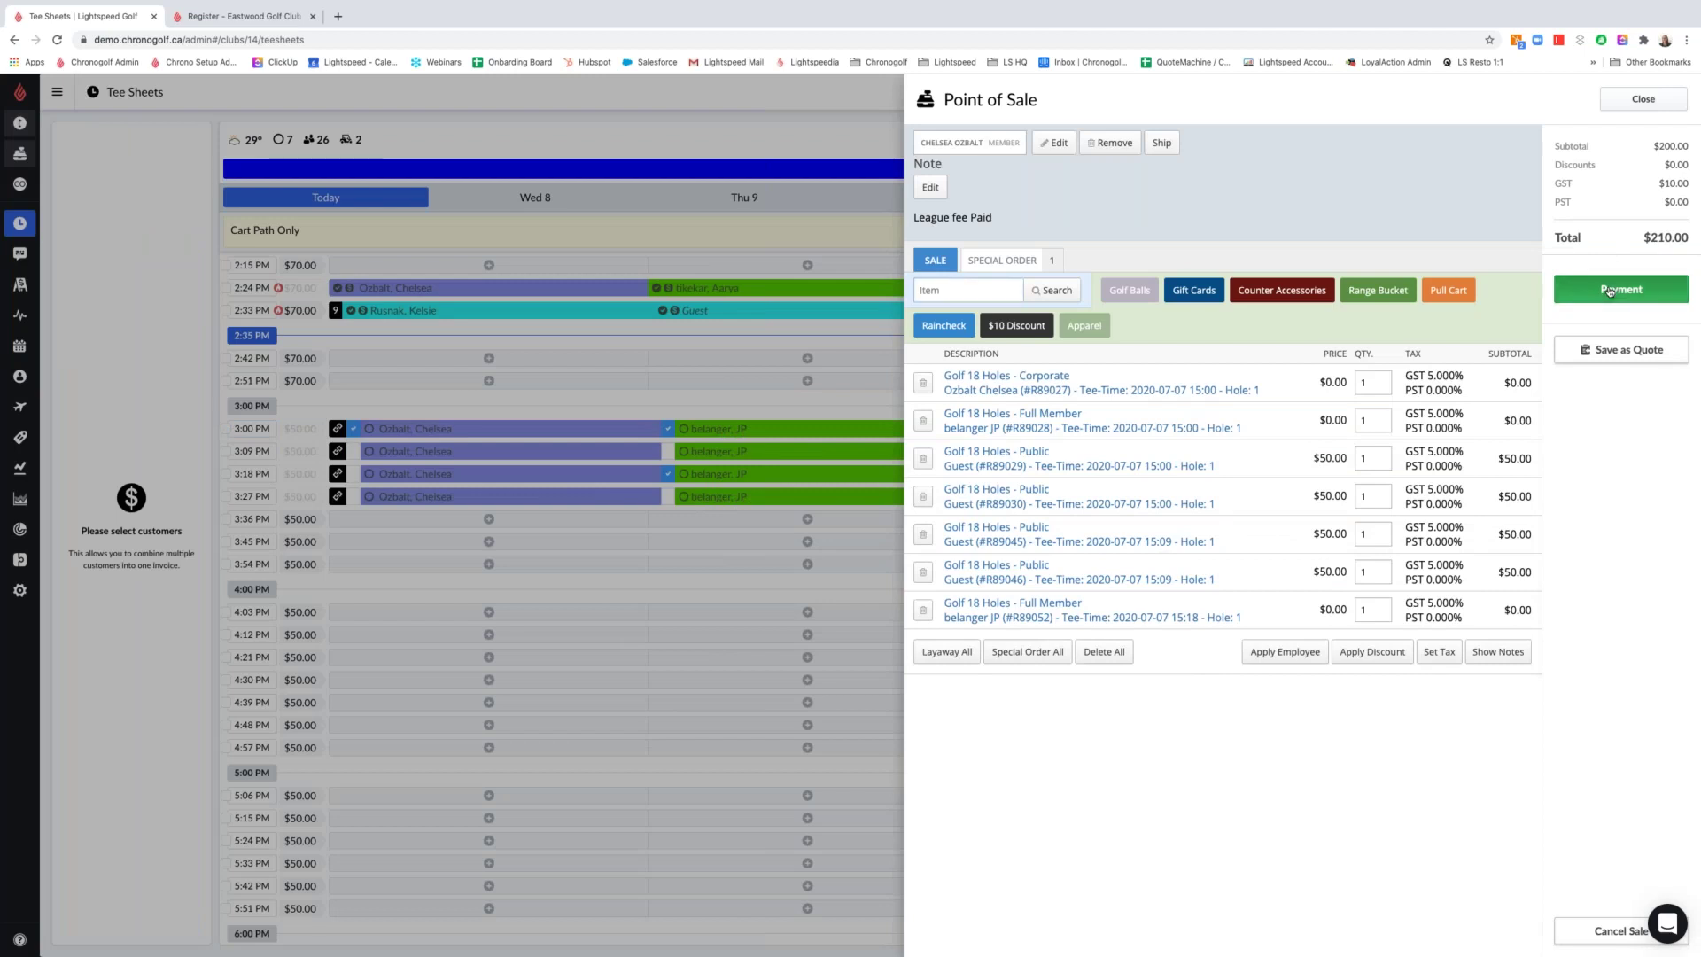
{"action": "left_click", "coordinate": [1531, 250]}
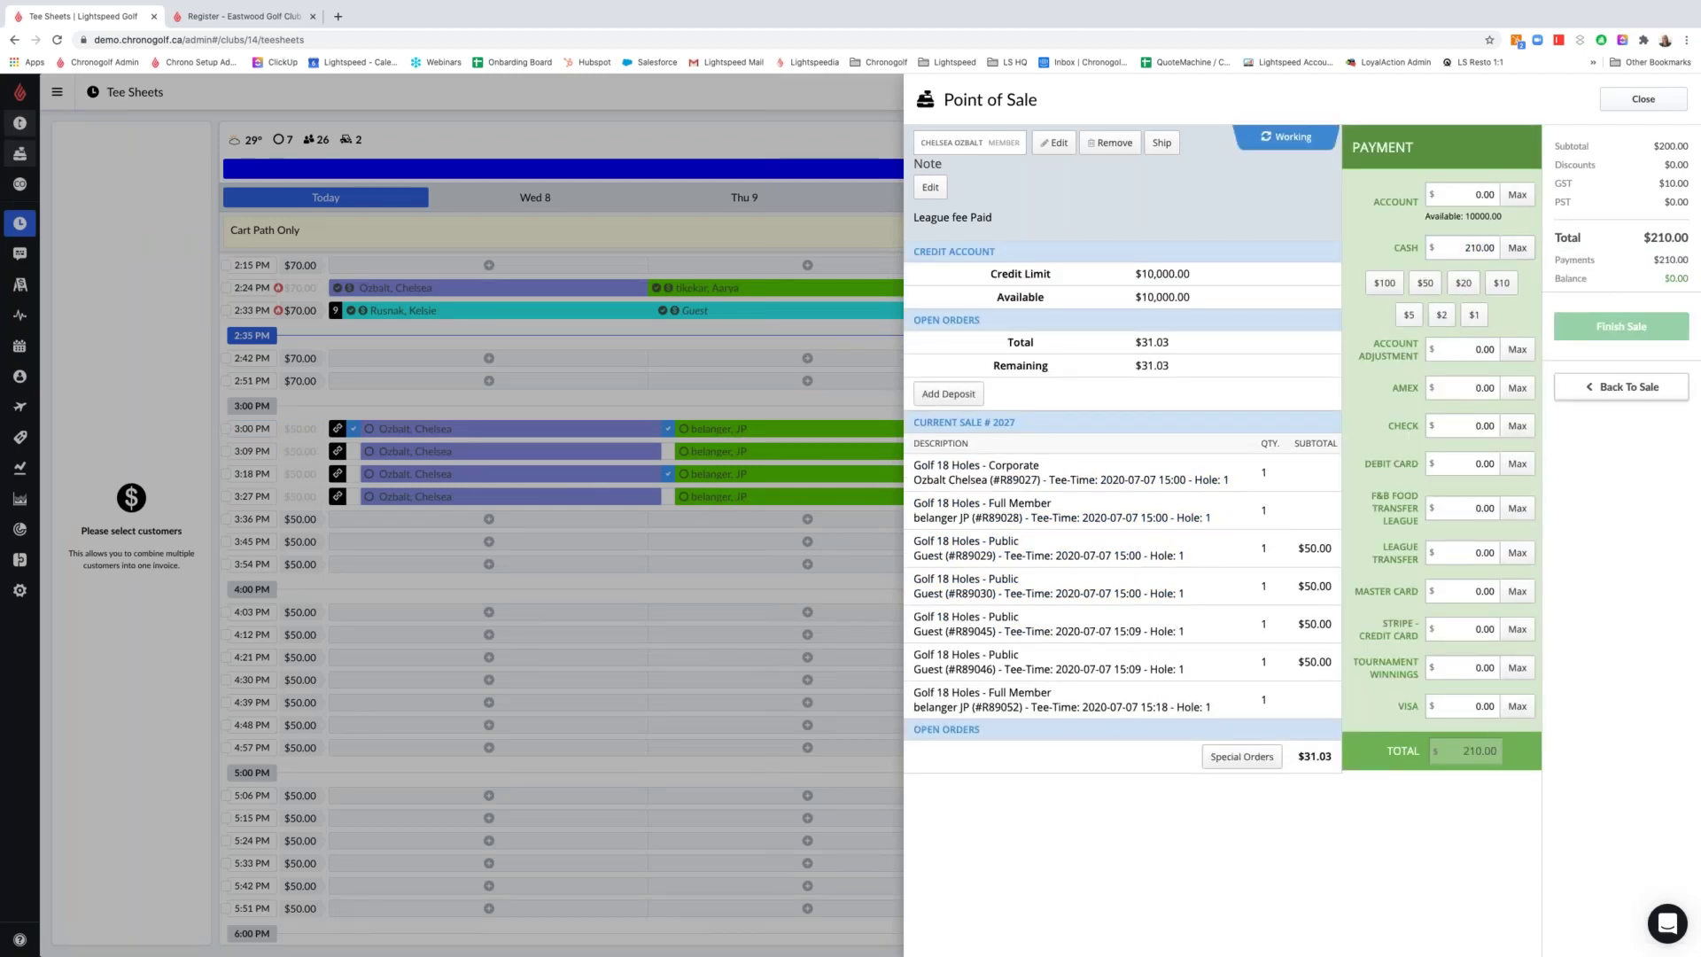
{"action": "left_click", "coordinate": [1621, 326]}
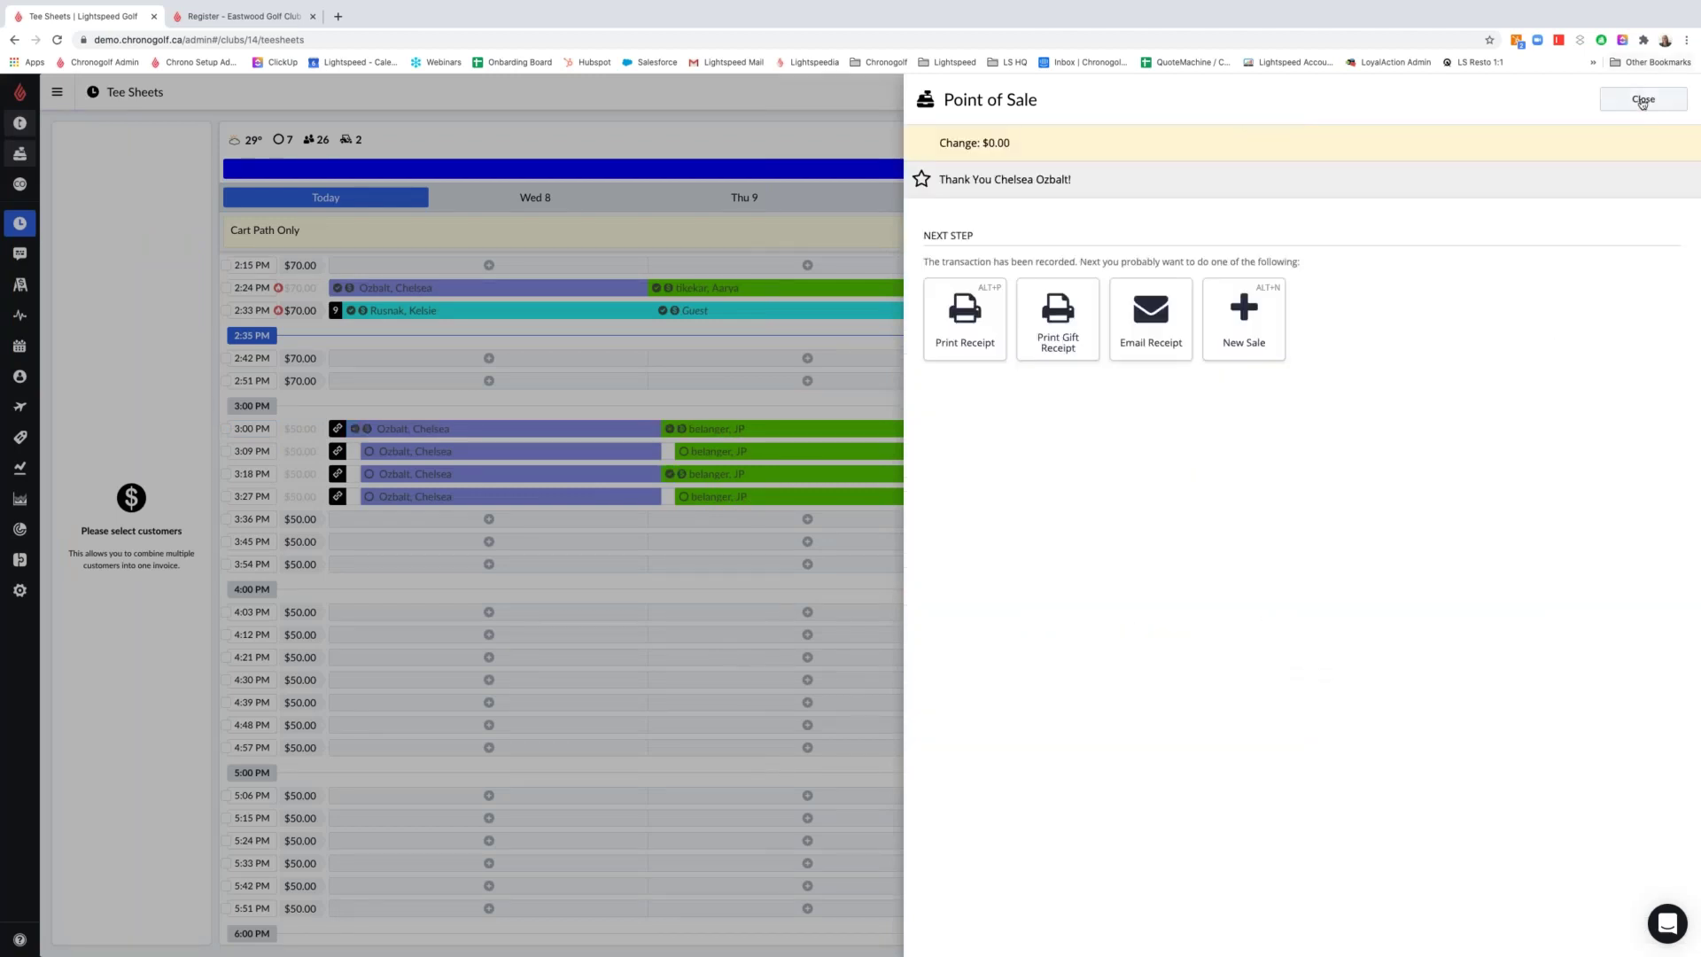
{"action": "left_click", "coordinate": [1642, 99]}
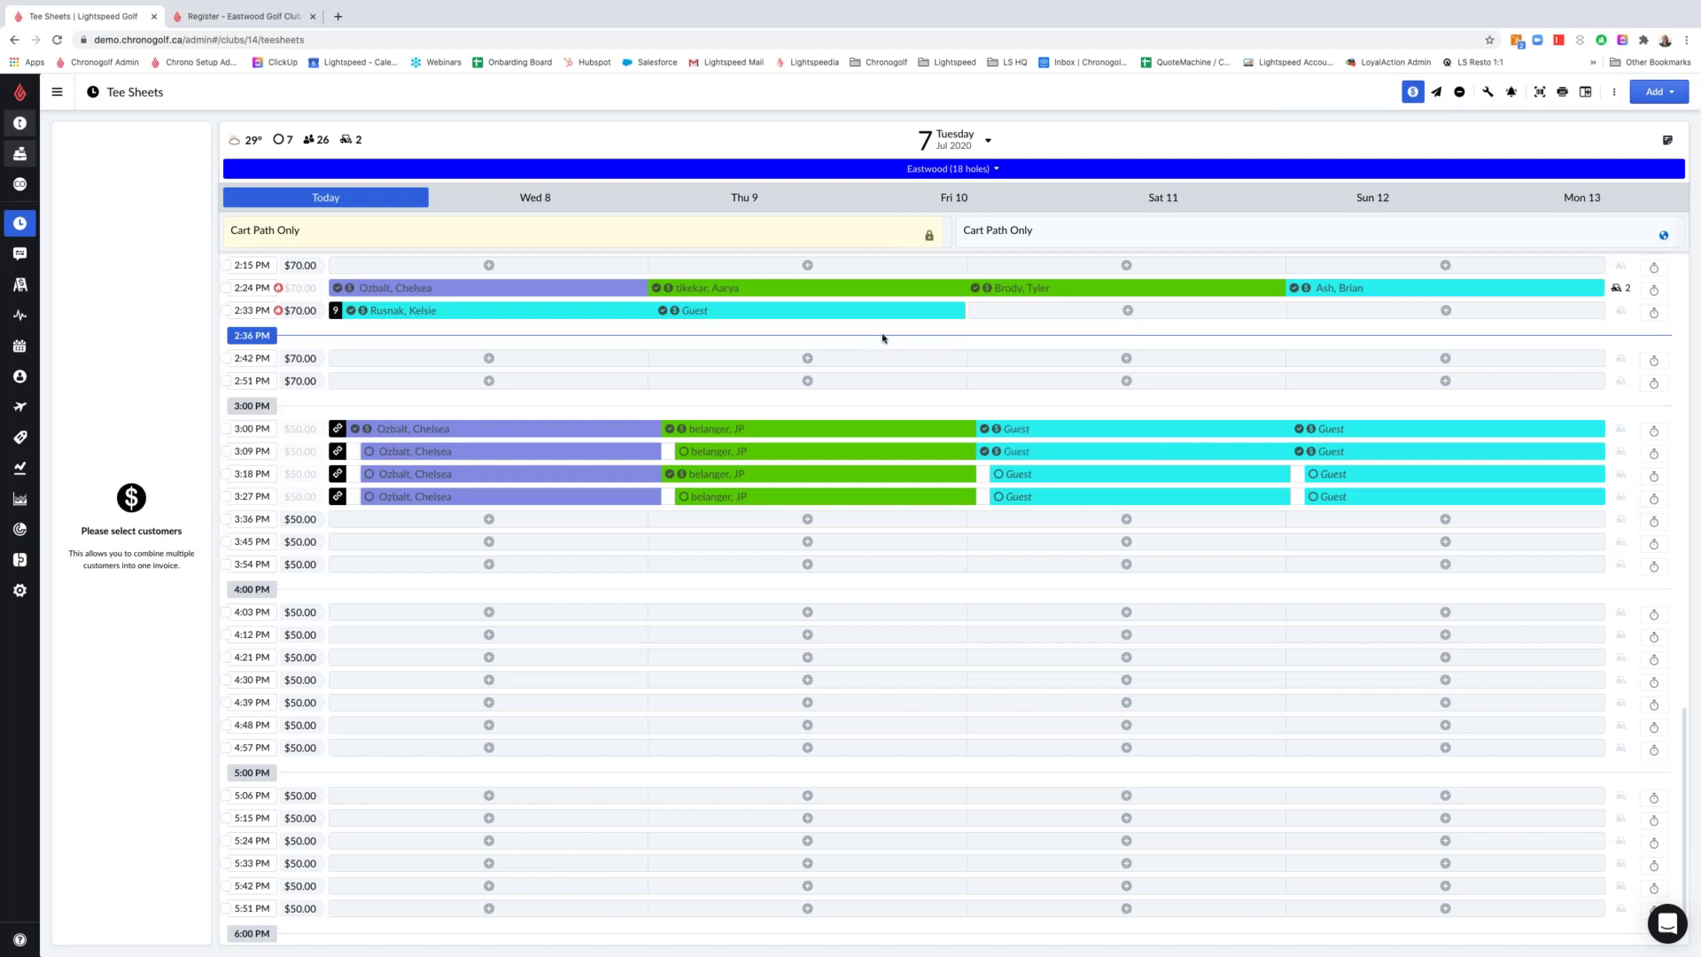
Mass-cancel the four 3:27 PM rounds, leaving the 3:18 PM rounds untouched
{"action": "left_click", "coordinate": [1415, 91]}
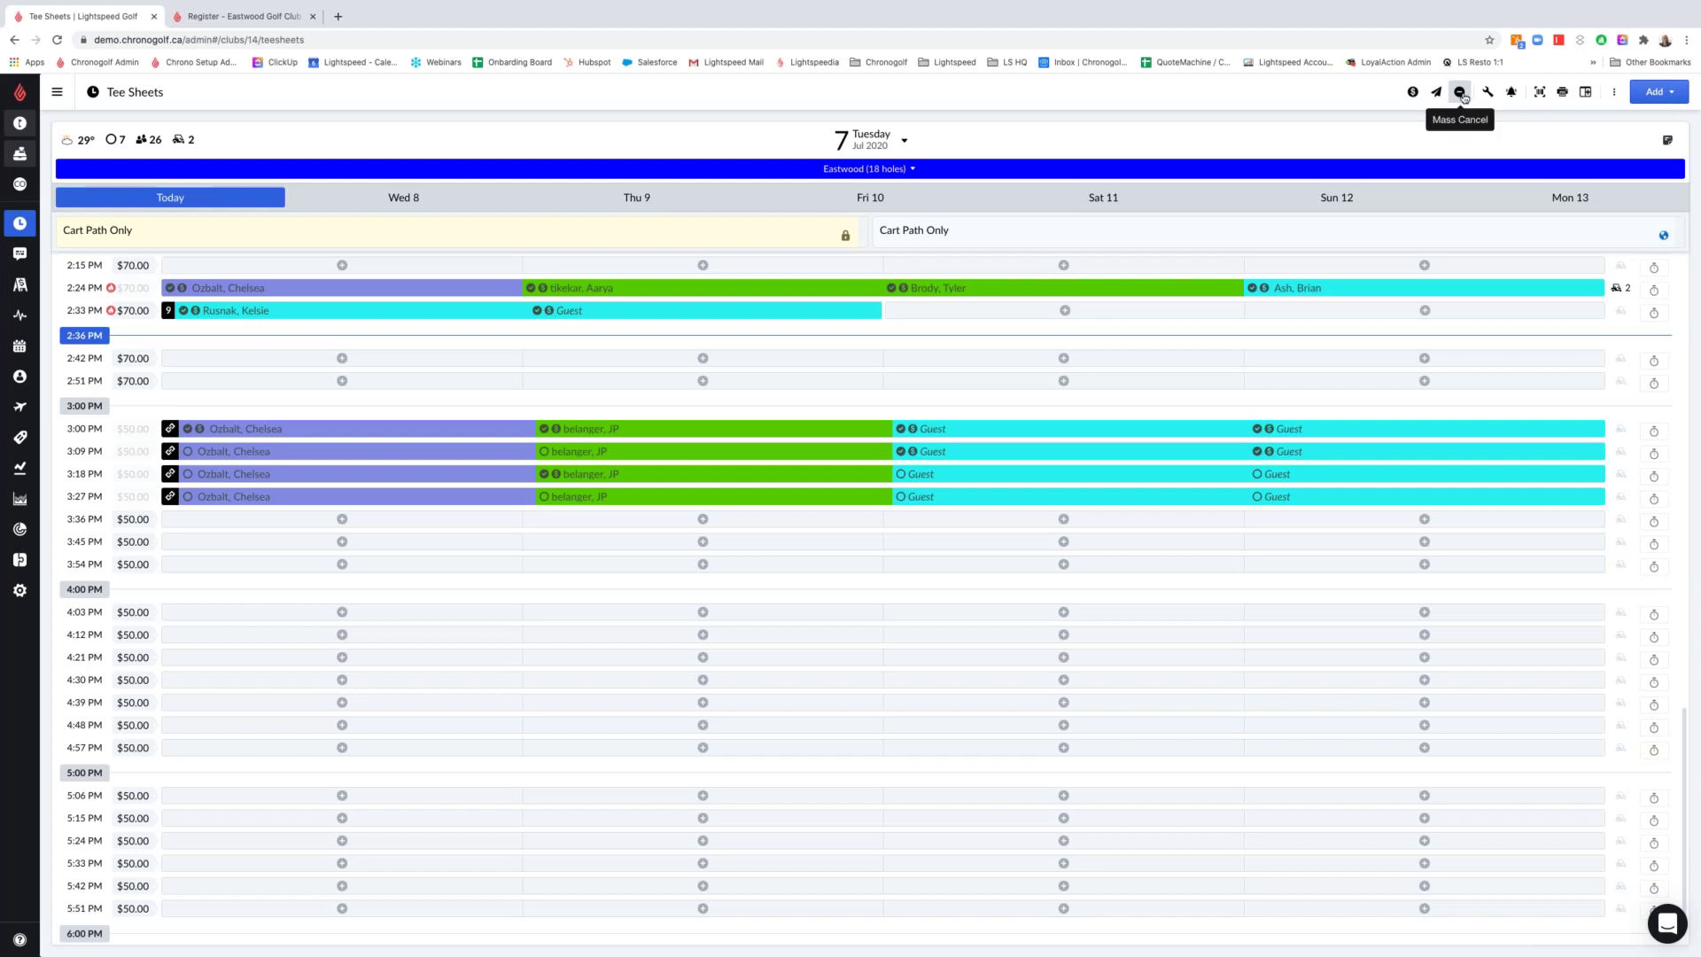
{"action": "left_click", "coordinate": [1461, 93]}
{"action": "left_click", "coordinate": [59, 474]}
{"action": "left_click", "coordinate": [59, 496]}
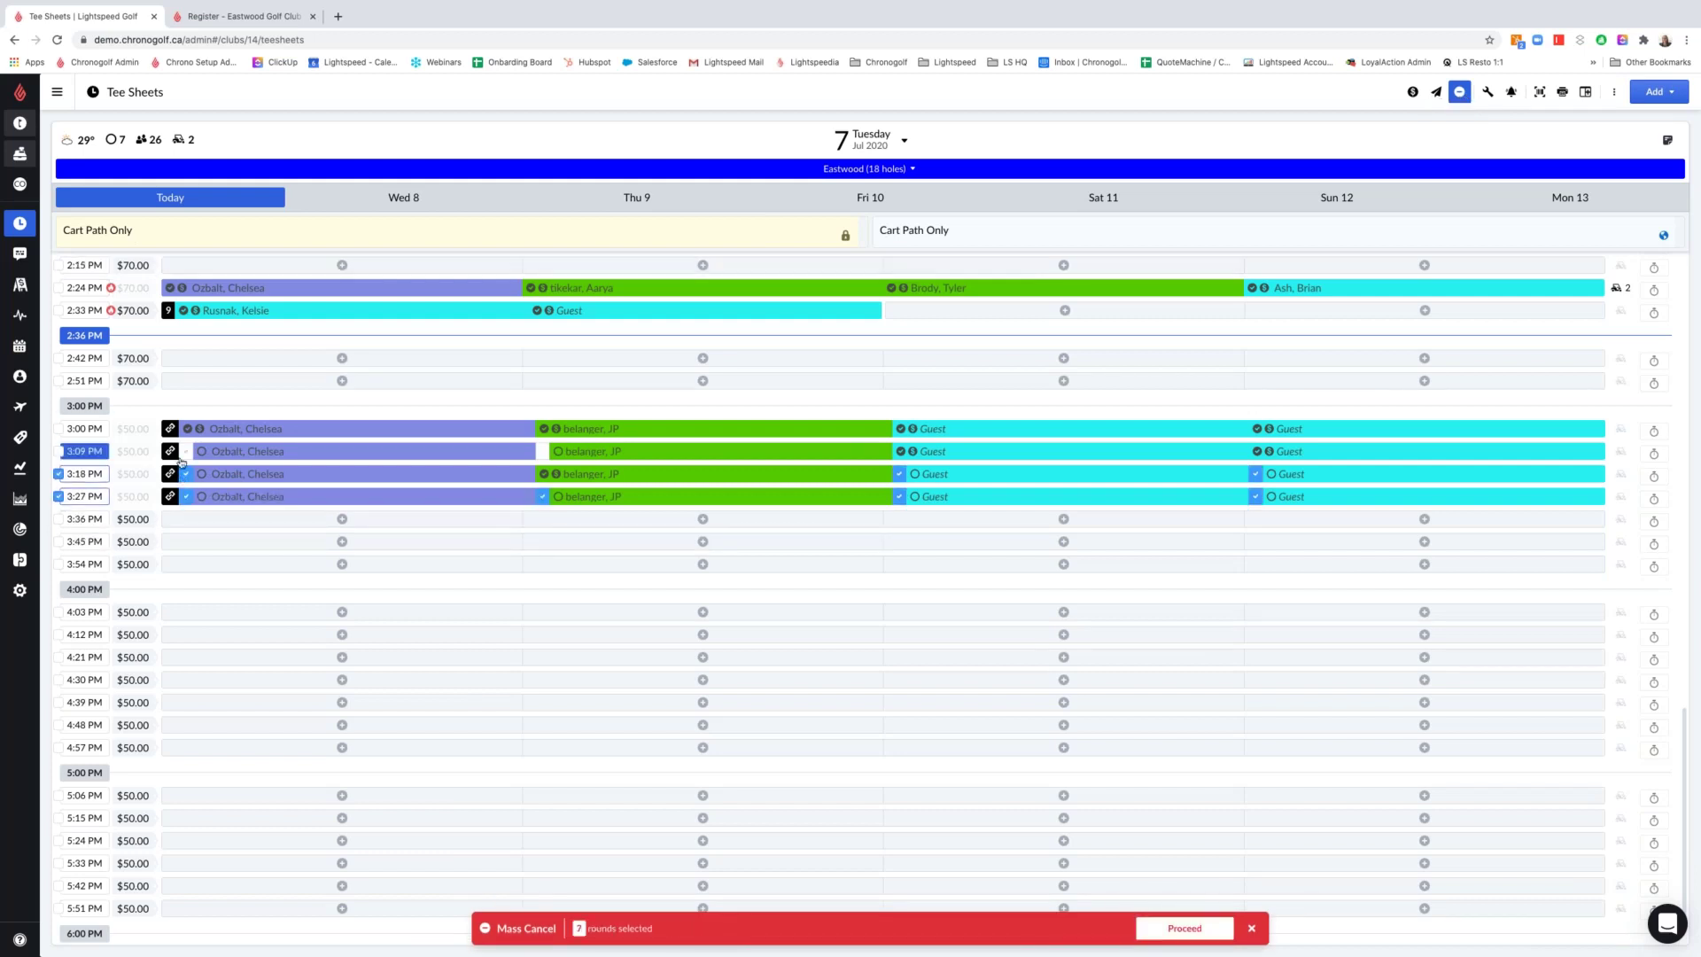
{"action": "left_click", "coordinate": [899, 476]}
{"action": "left_click", "coordinate": [899, 477]}
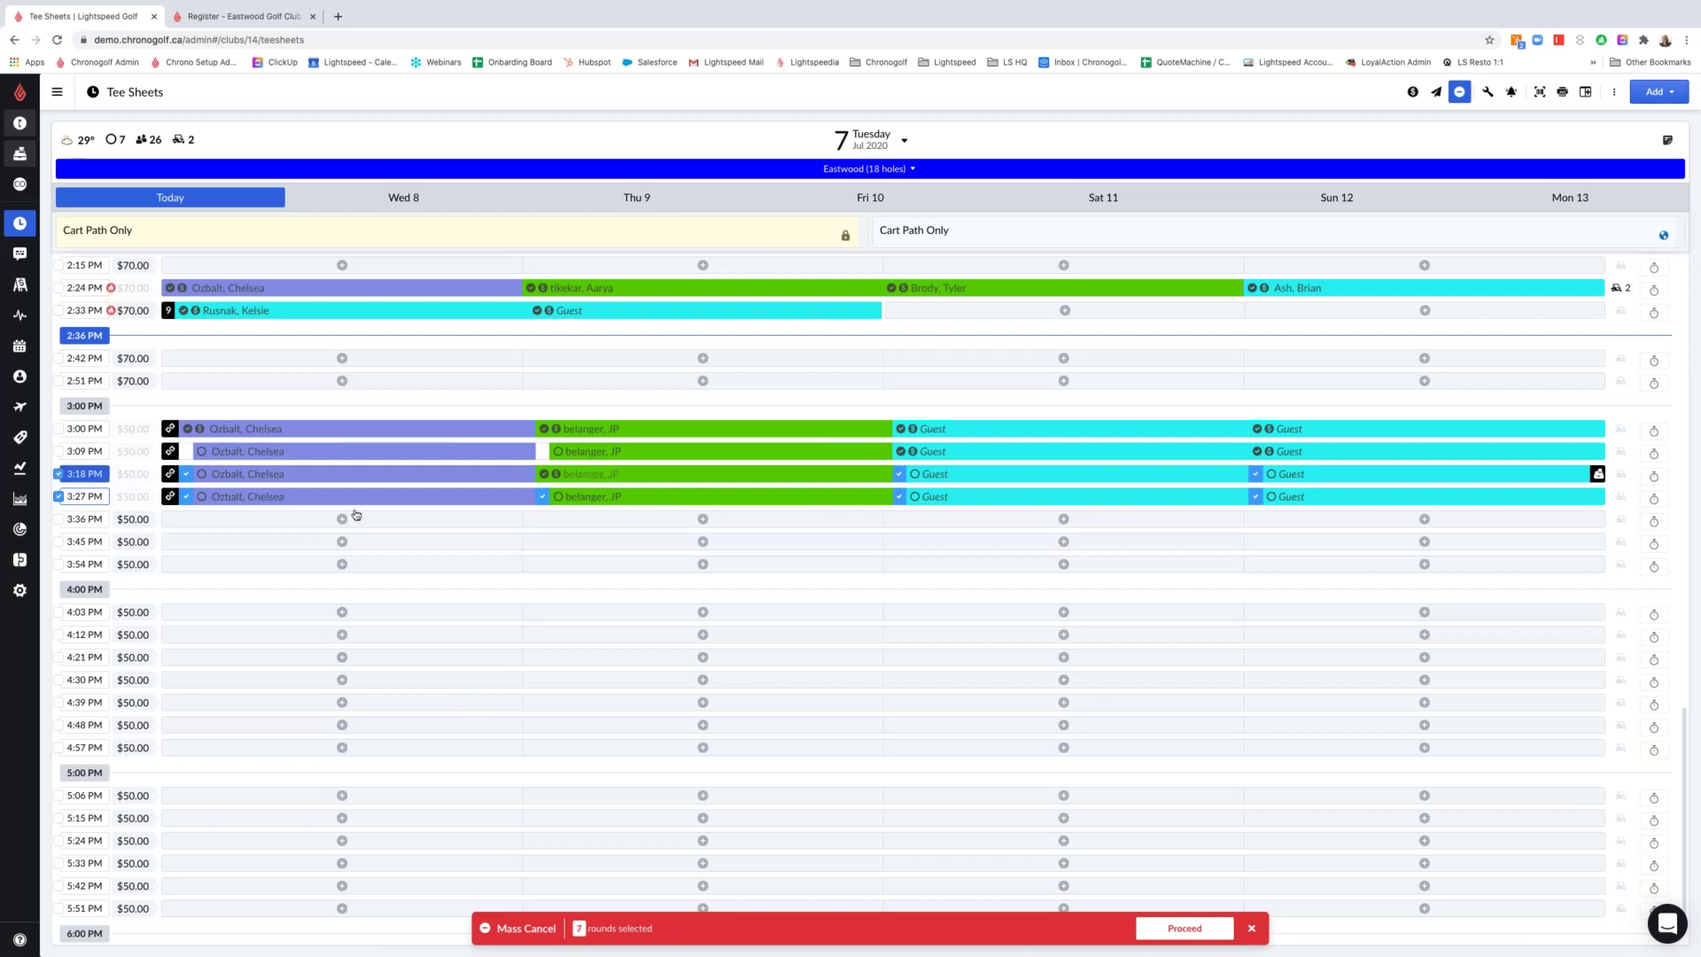
{"action": "left_click", "coordinate": [83, 478]}
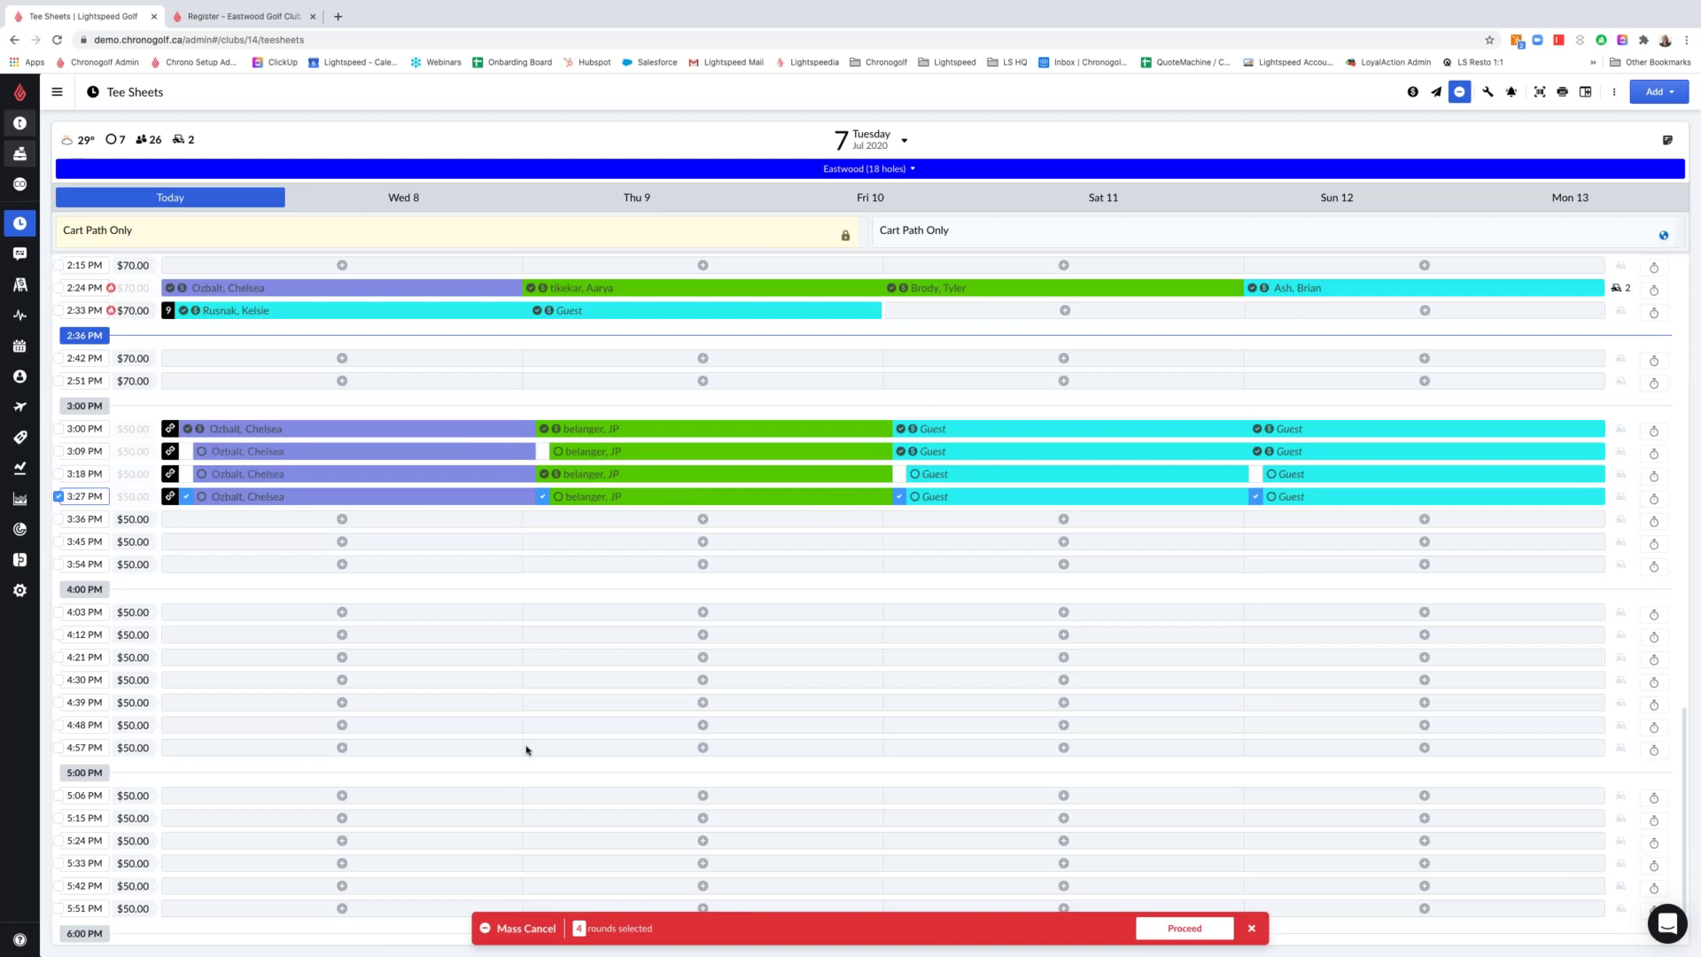
{"action": "left_click", "coordinate": [1182, 931]}
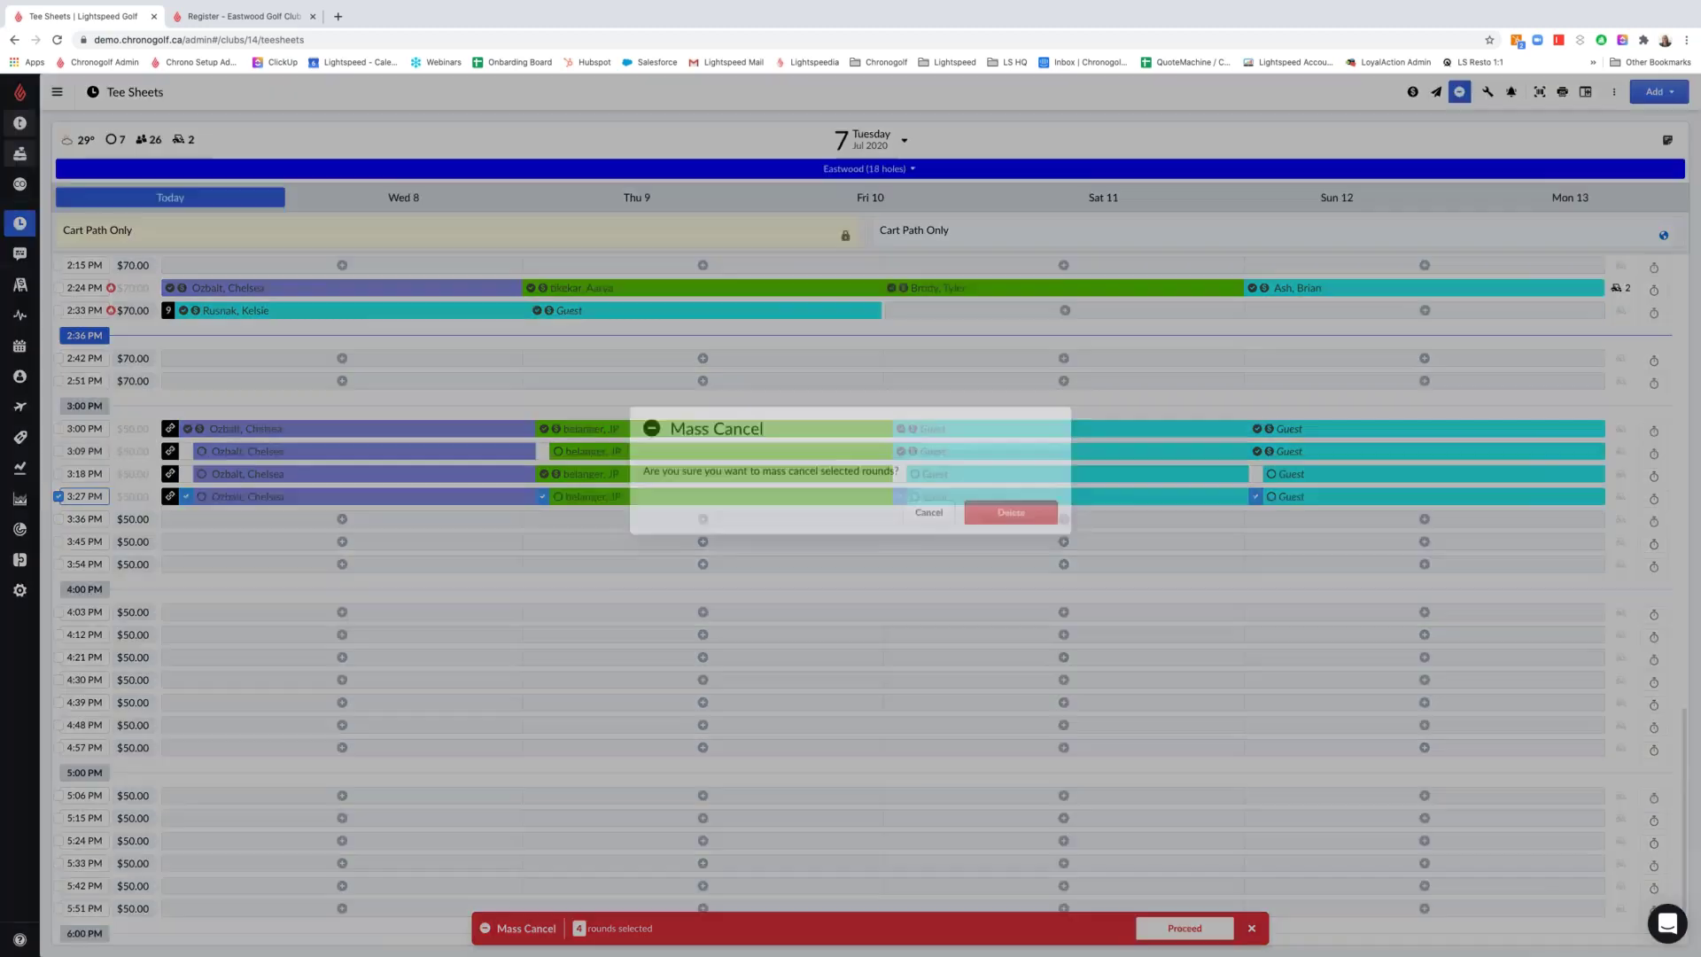
{"action": "left_click", "coordinate": [1026, 557]}
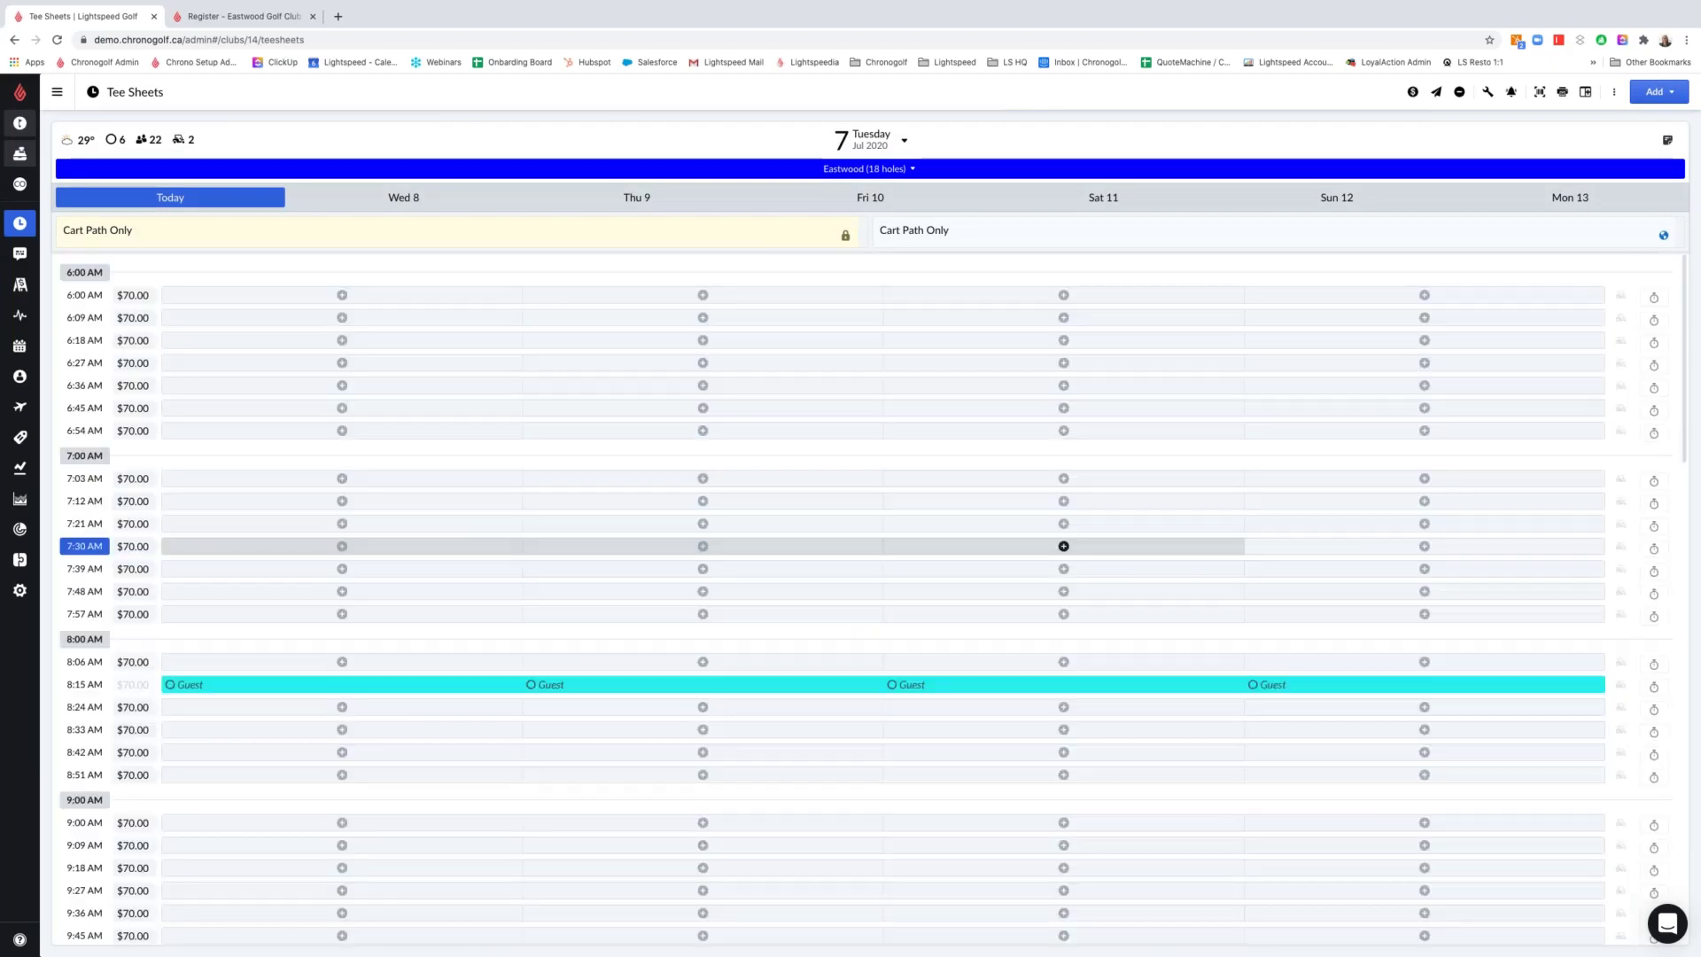
In the 3:18 PM booking, apply the 10-round pass to the first player and mark them arrived
{"action": "scroll", "coordinate": [1068, 585], "scroll_direction": "down", "scroll_amount": 7}
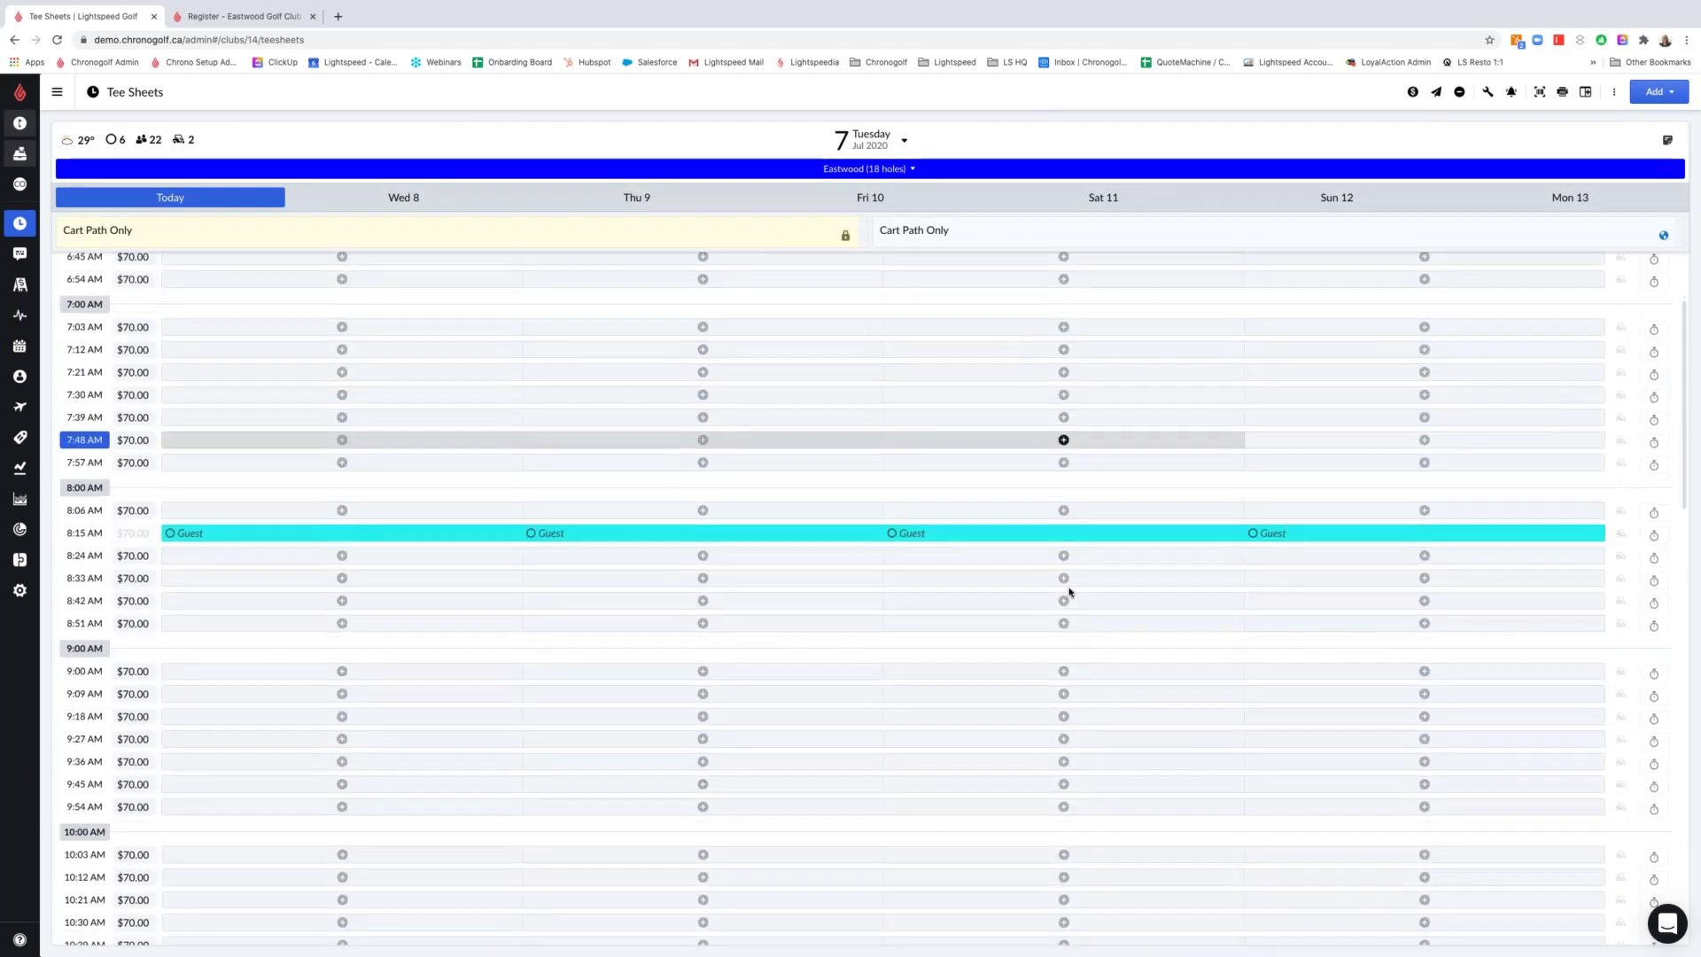
{"action": "scroll", "coordinate": [1068, 589], "scroll_direction": "down", "scroll_amount": 6}
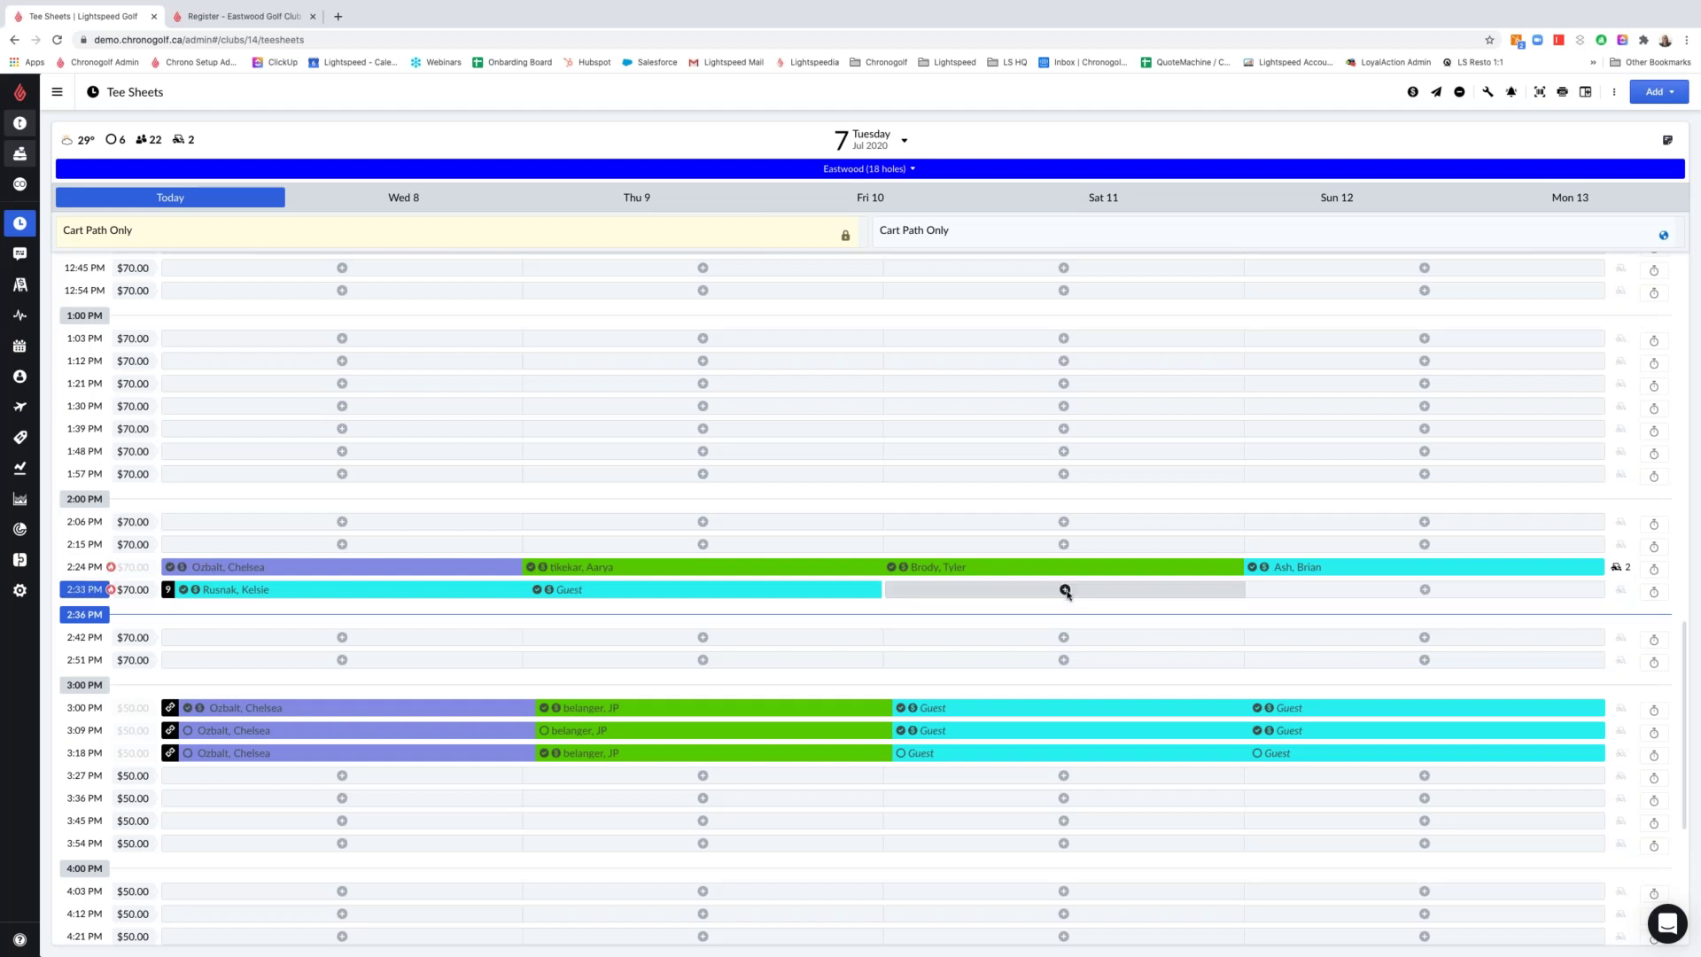
{"action": "scroll", "coordinate": [939, 636], "scroll_direction": "down", "scroll_amount": 2}
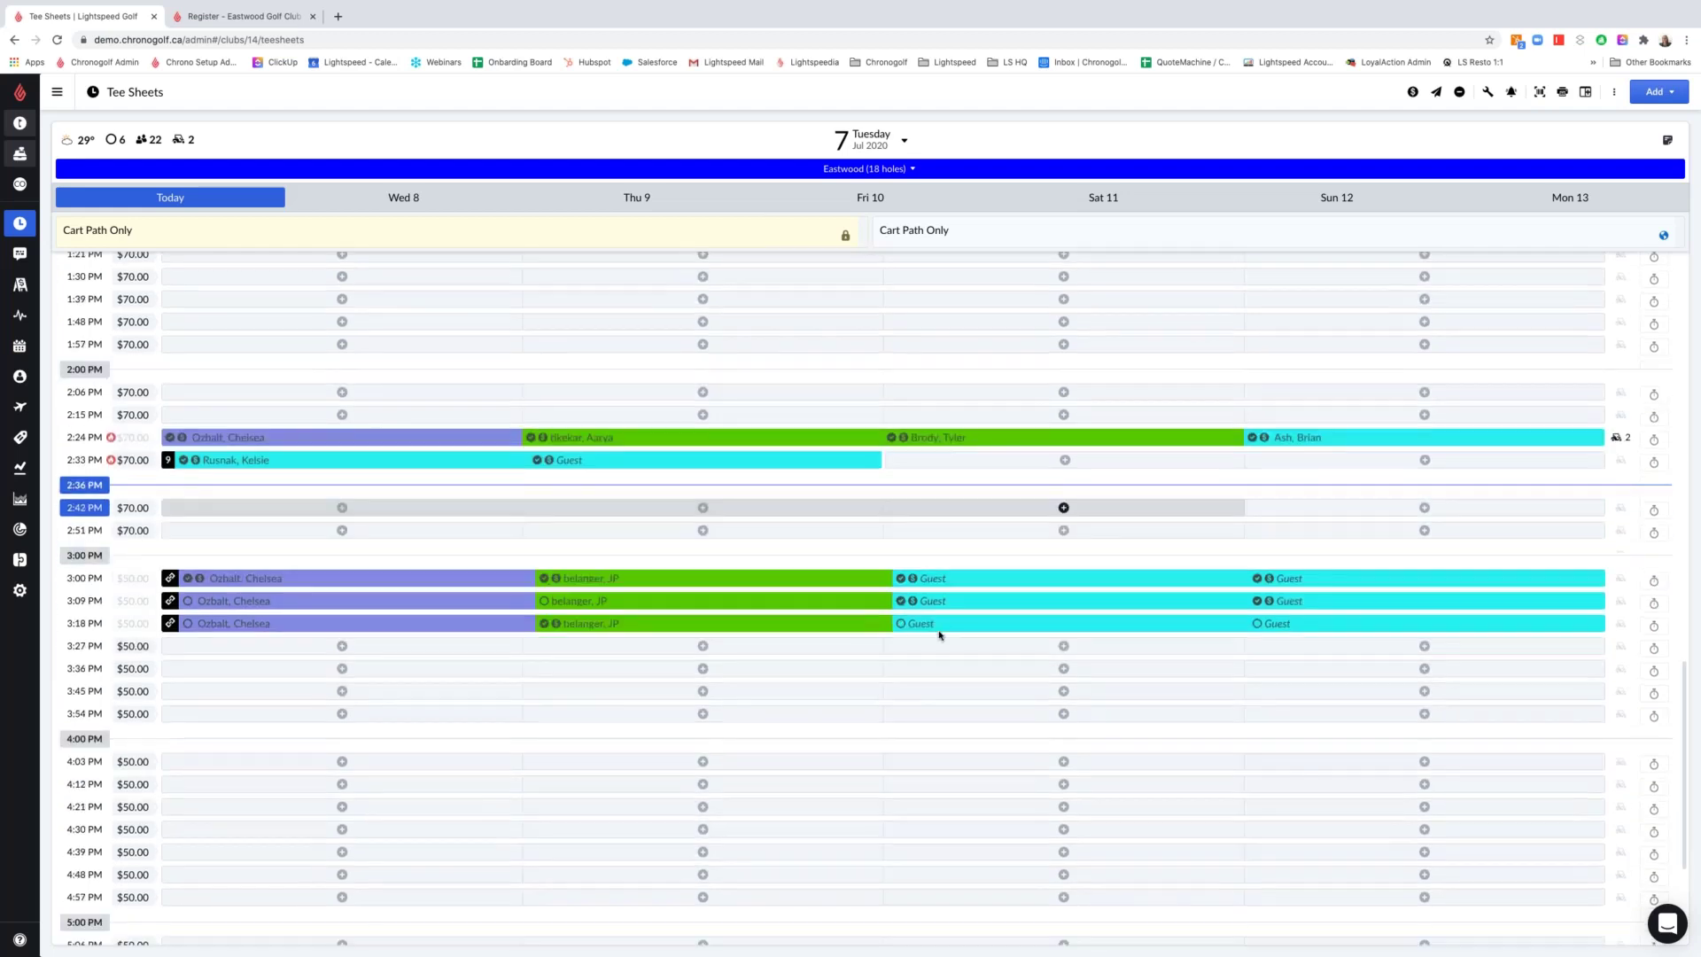
{"action": "left_click", "coordinate": [211, 624]}
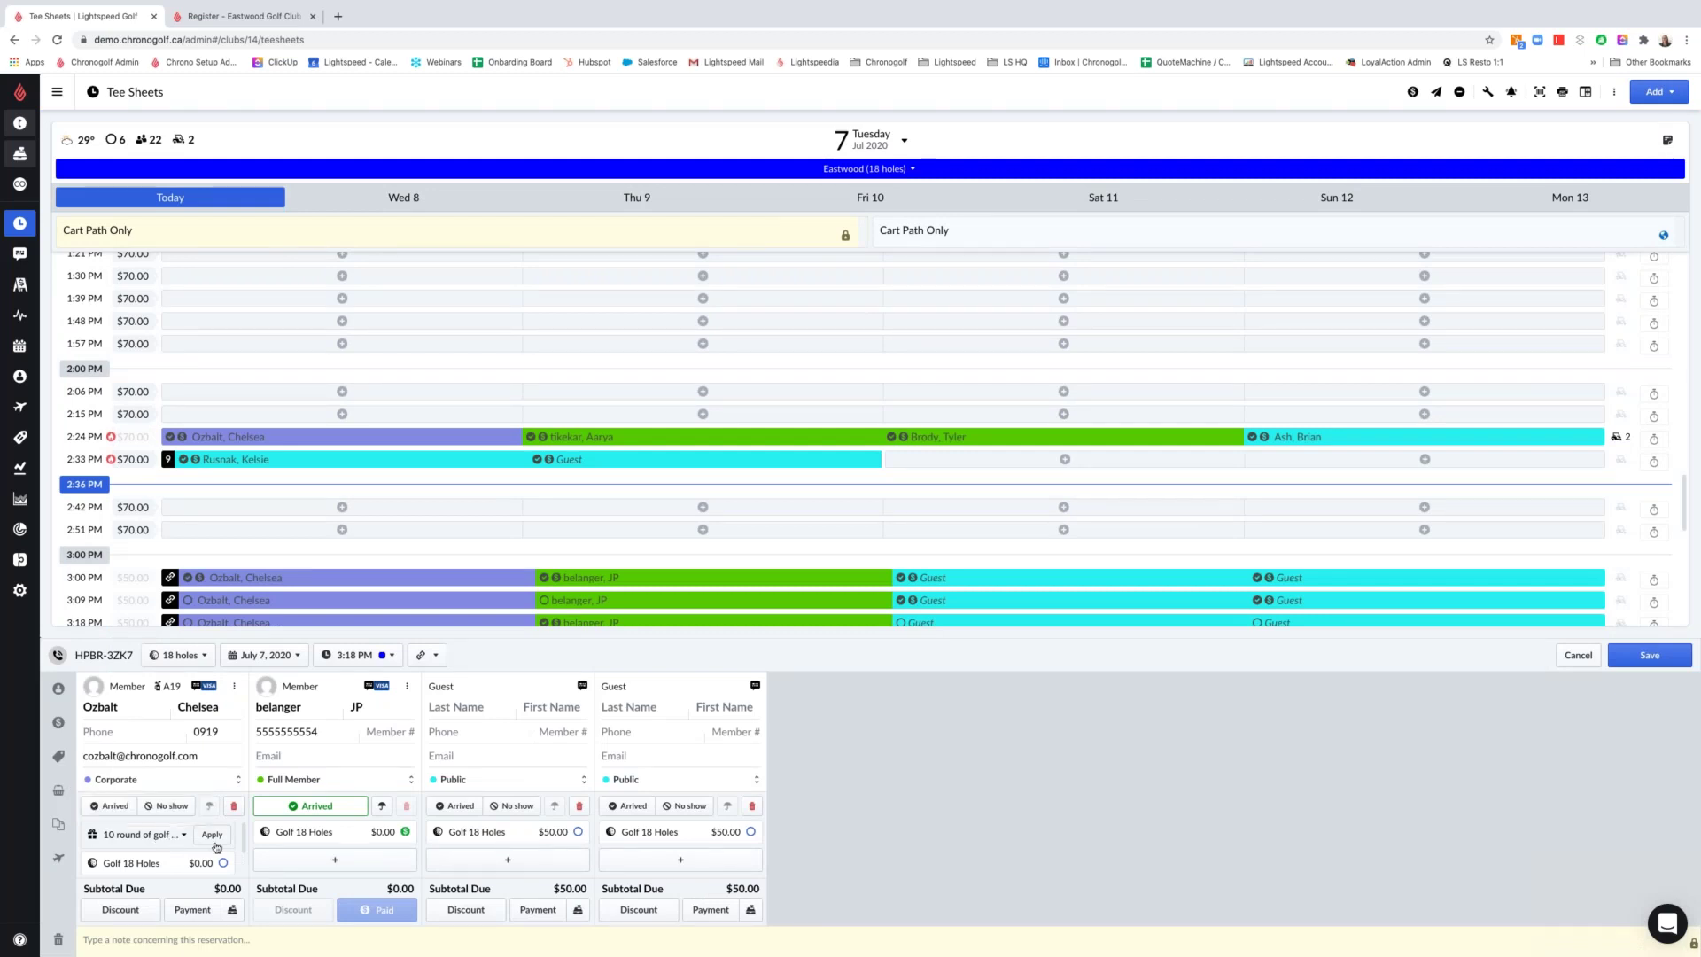
{"action": "left_click", "coordinate": [213, 837]}
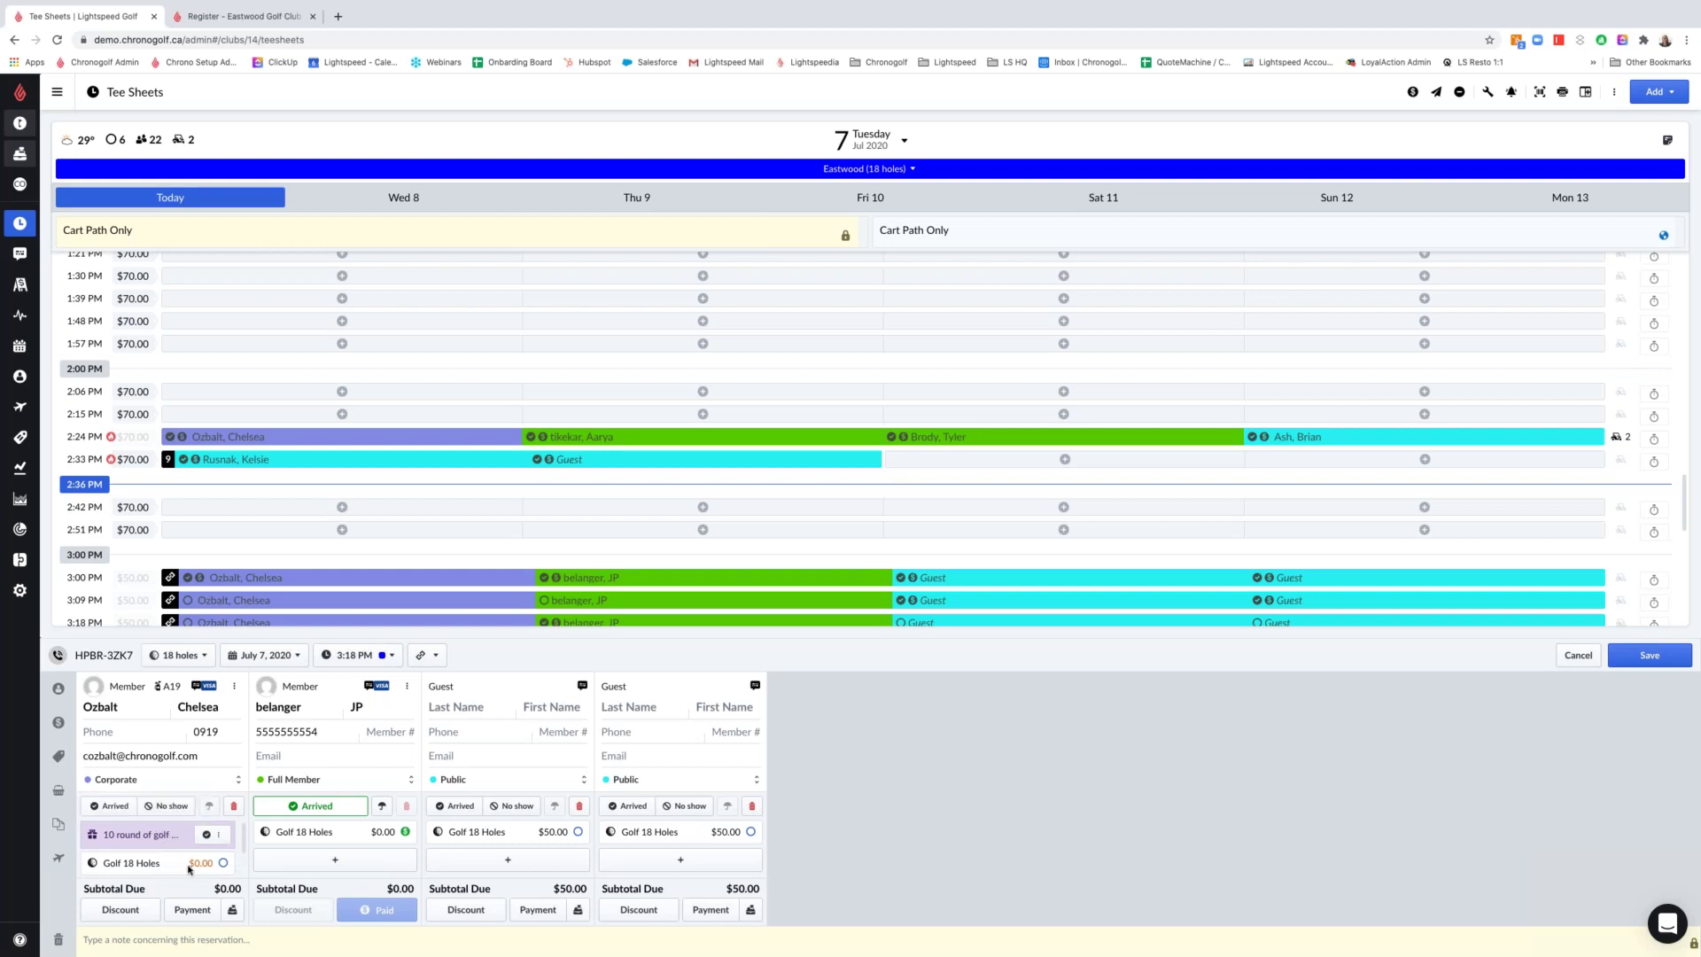
{"action": "left_click", "coordinate": [113, 805]}
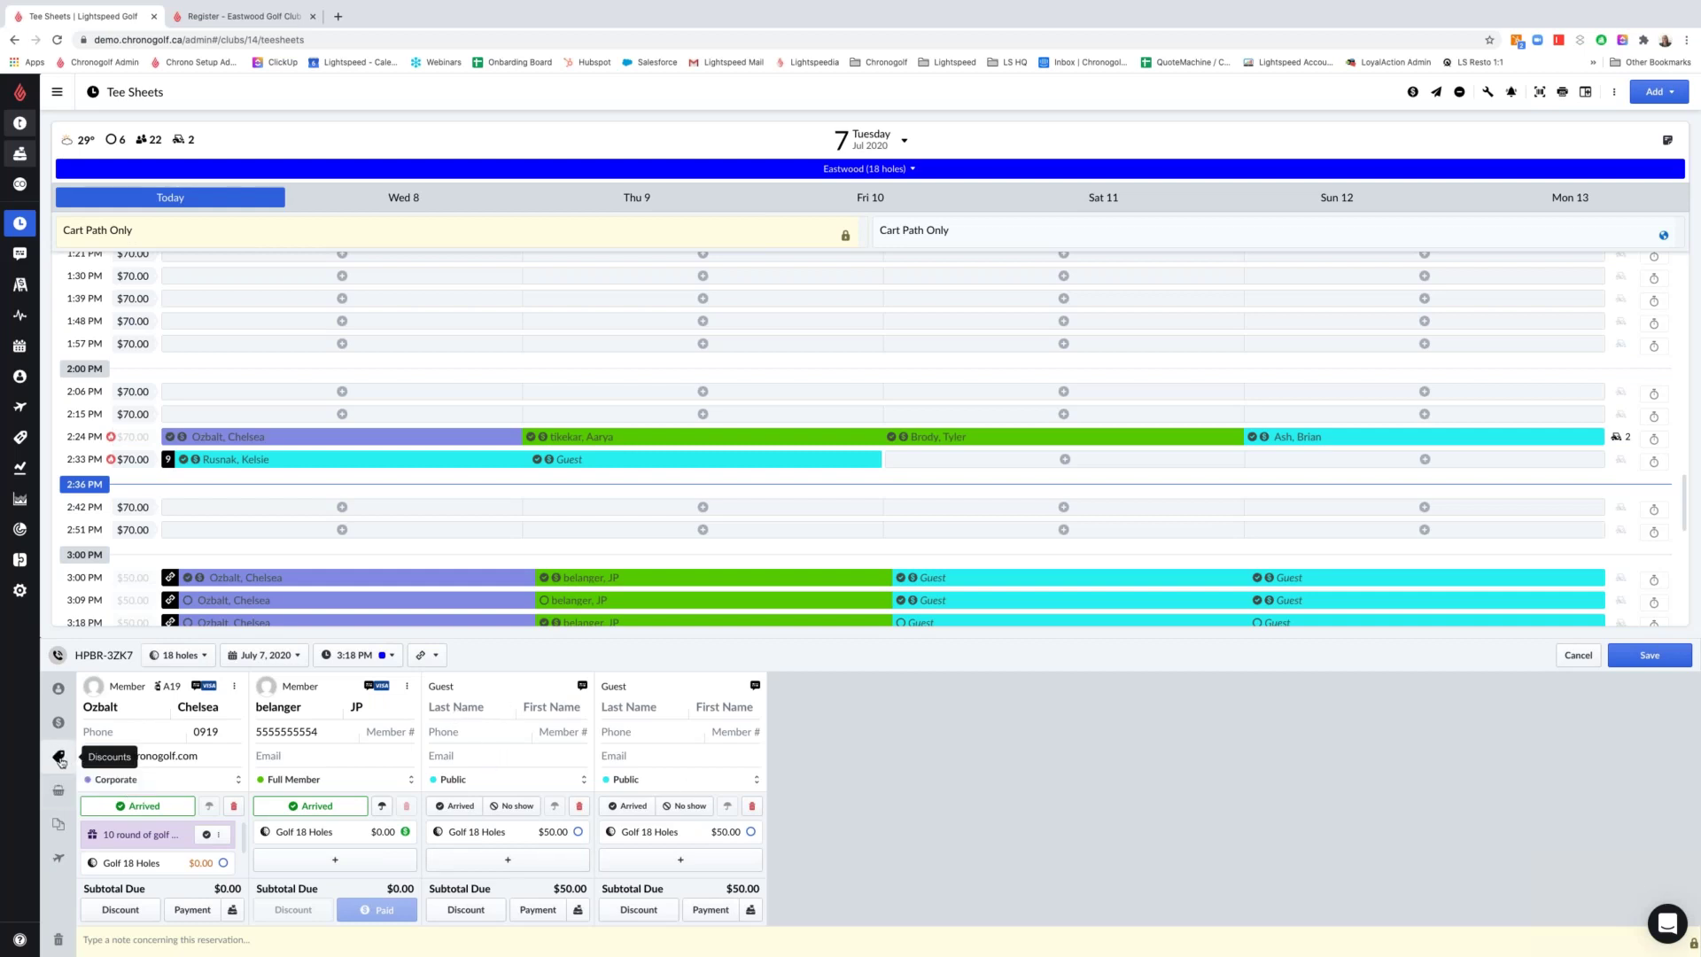
Apply the 10 round of golf package discount to the third and fourth players
{"action": "left_click", "coordinate": [60, 758]}
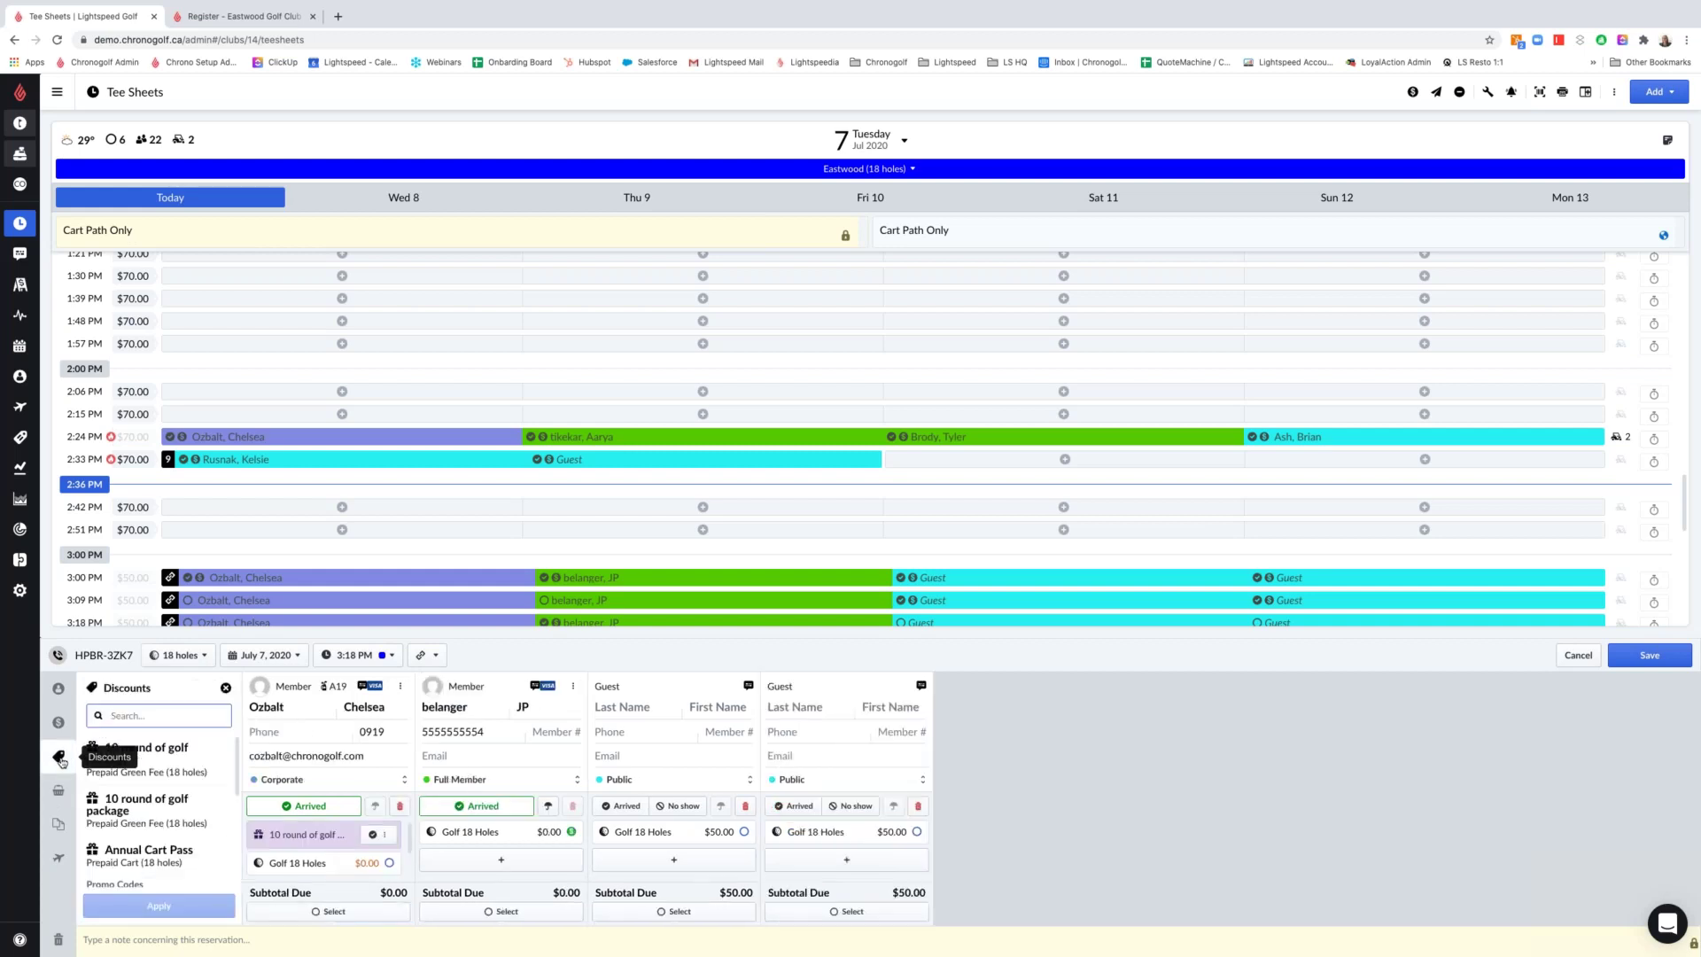
{"action": "left_click", "coordinate": [181, 774]}
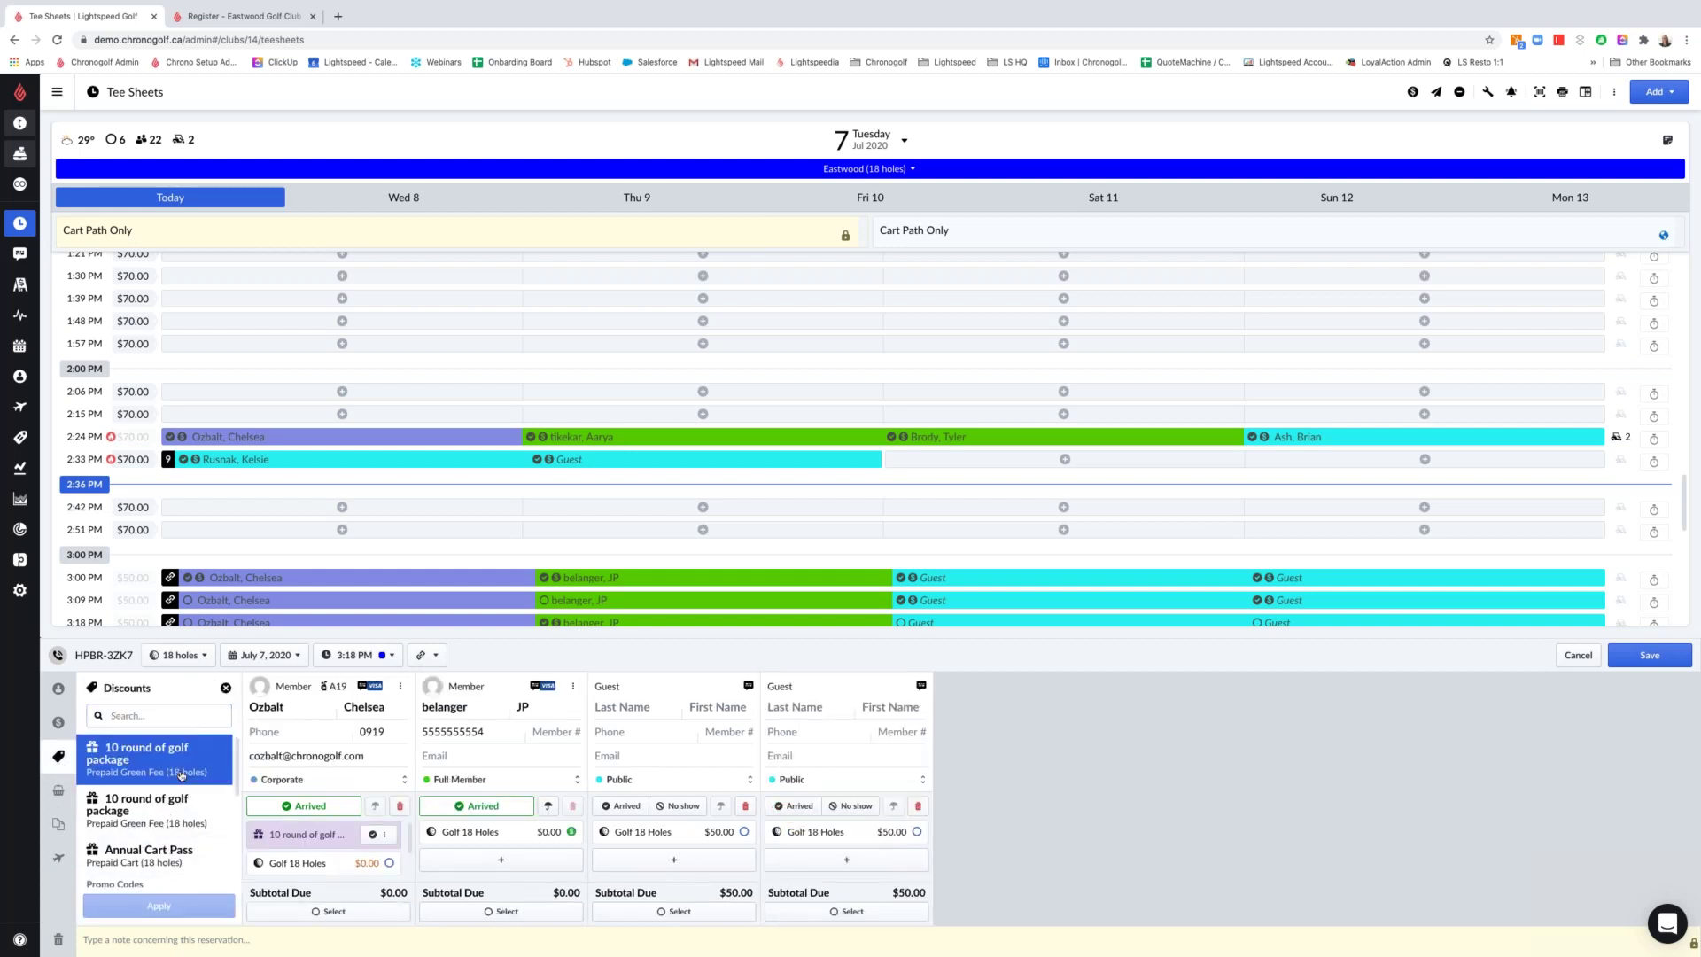
{"action": "left_click", "coordinate": [672, 920]}
{"action": "left_click", "coordinate": [838, 919]}
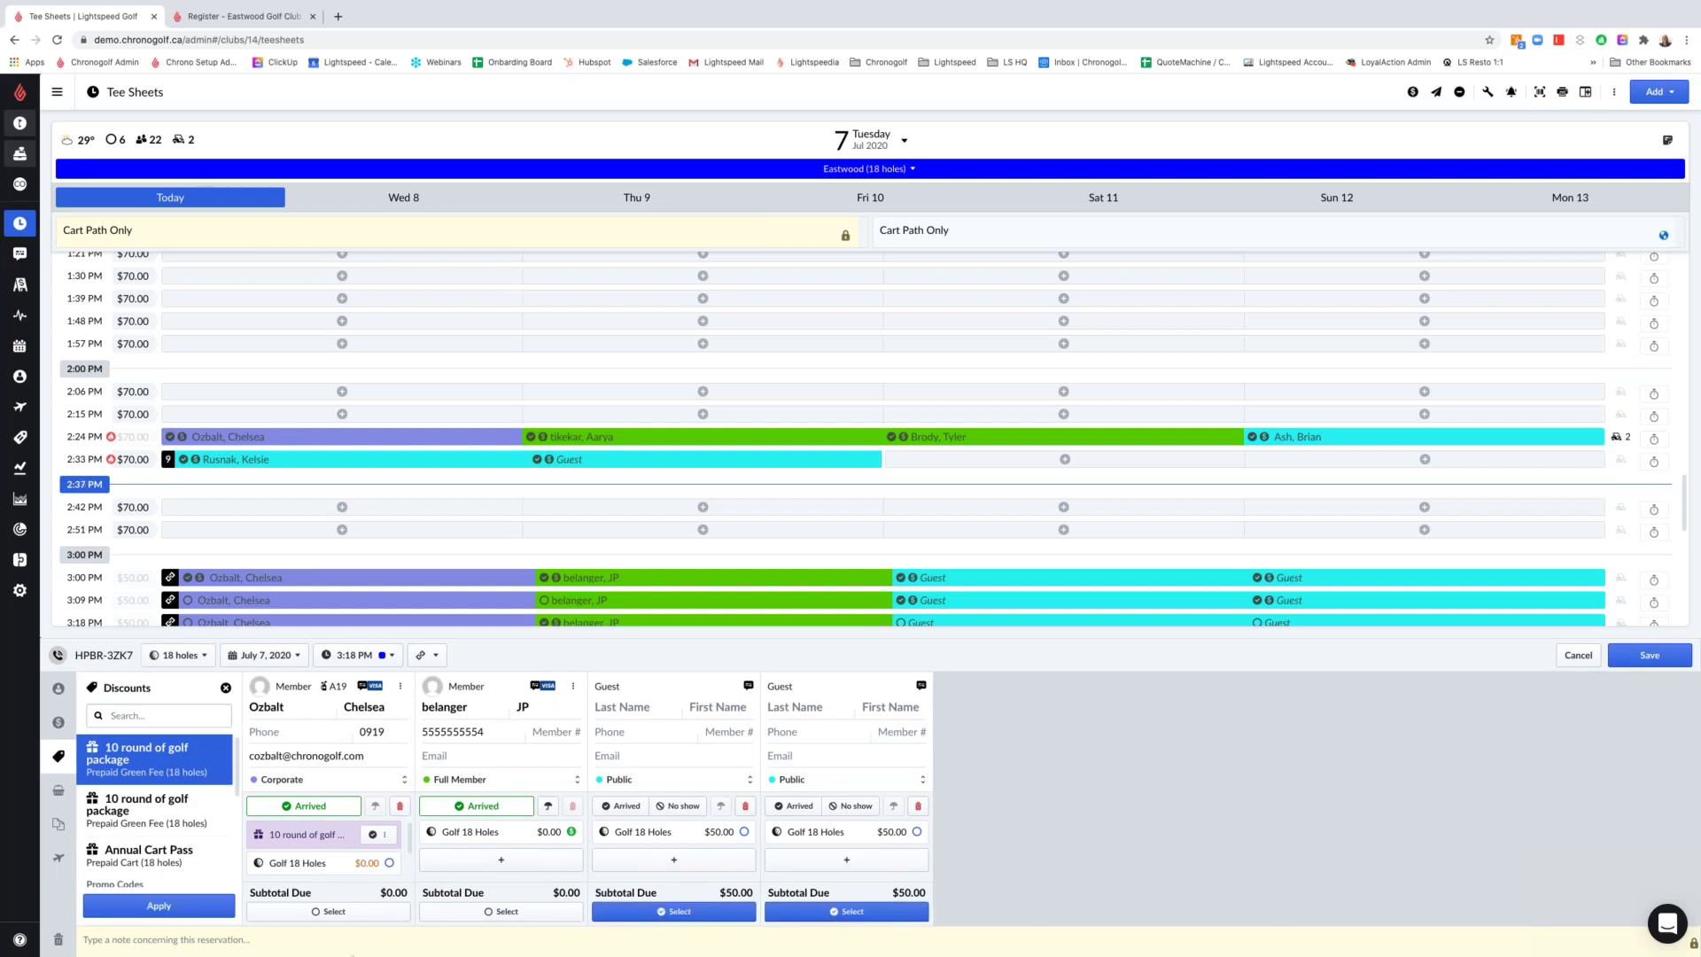
{"action": "left_click", "coordinate": [175, 913]}
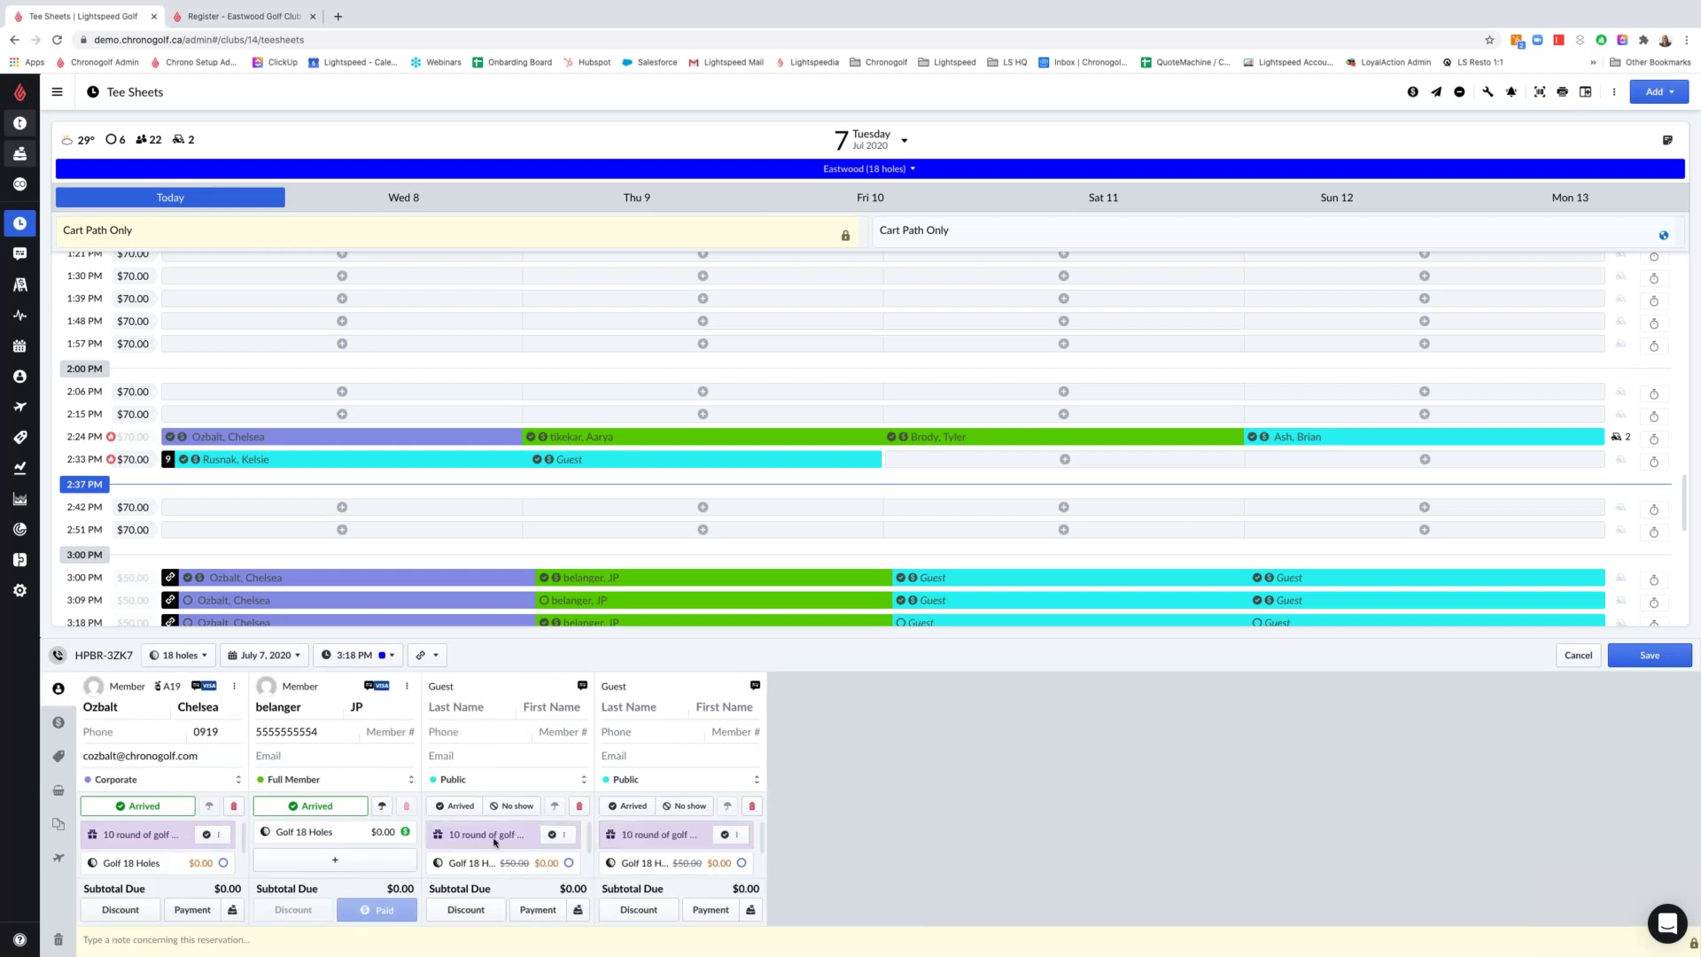
Mark both guests arrived, save, and reopen the 3:18 PM booking
{"action": "left_click_drag", "start_coordinate": [455, 833], "coordinate": [520, 838]}
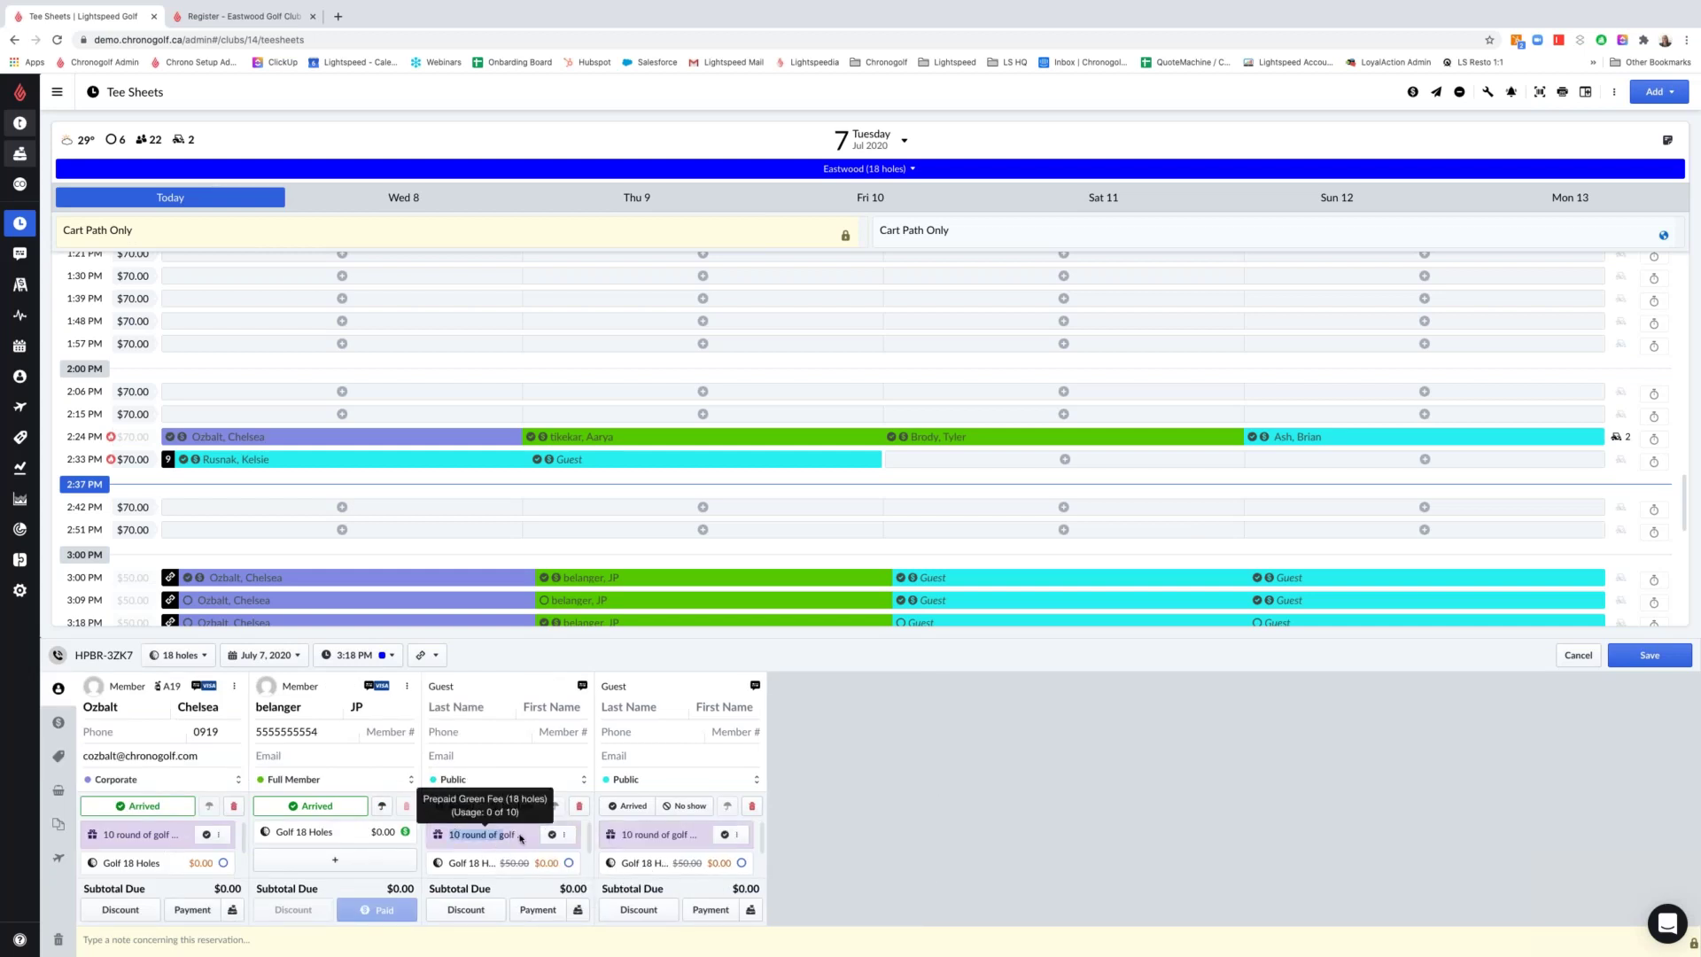
{"action": "left_click", "coordinate": [457, 805]}
{"action": "left_click", "coordinate": [634, 805]}
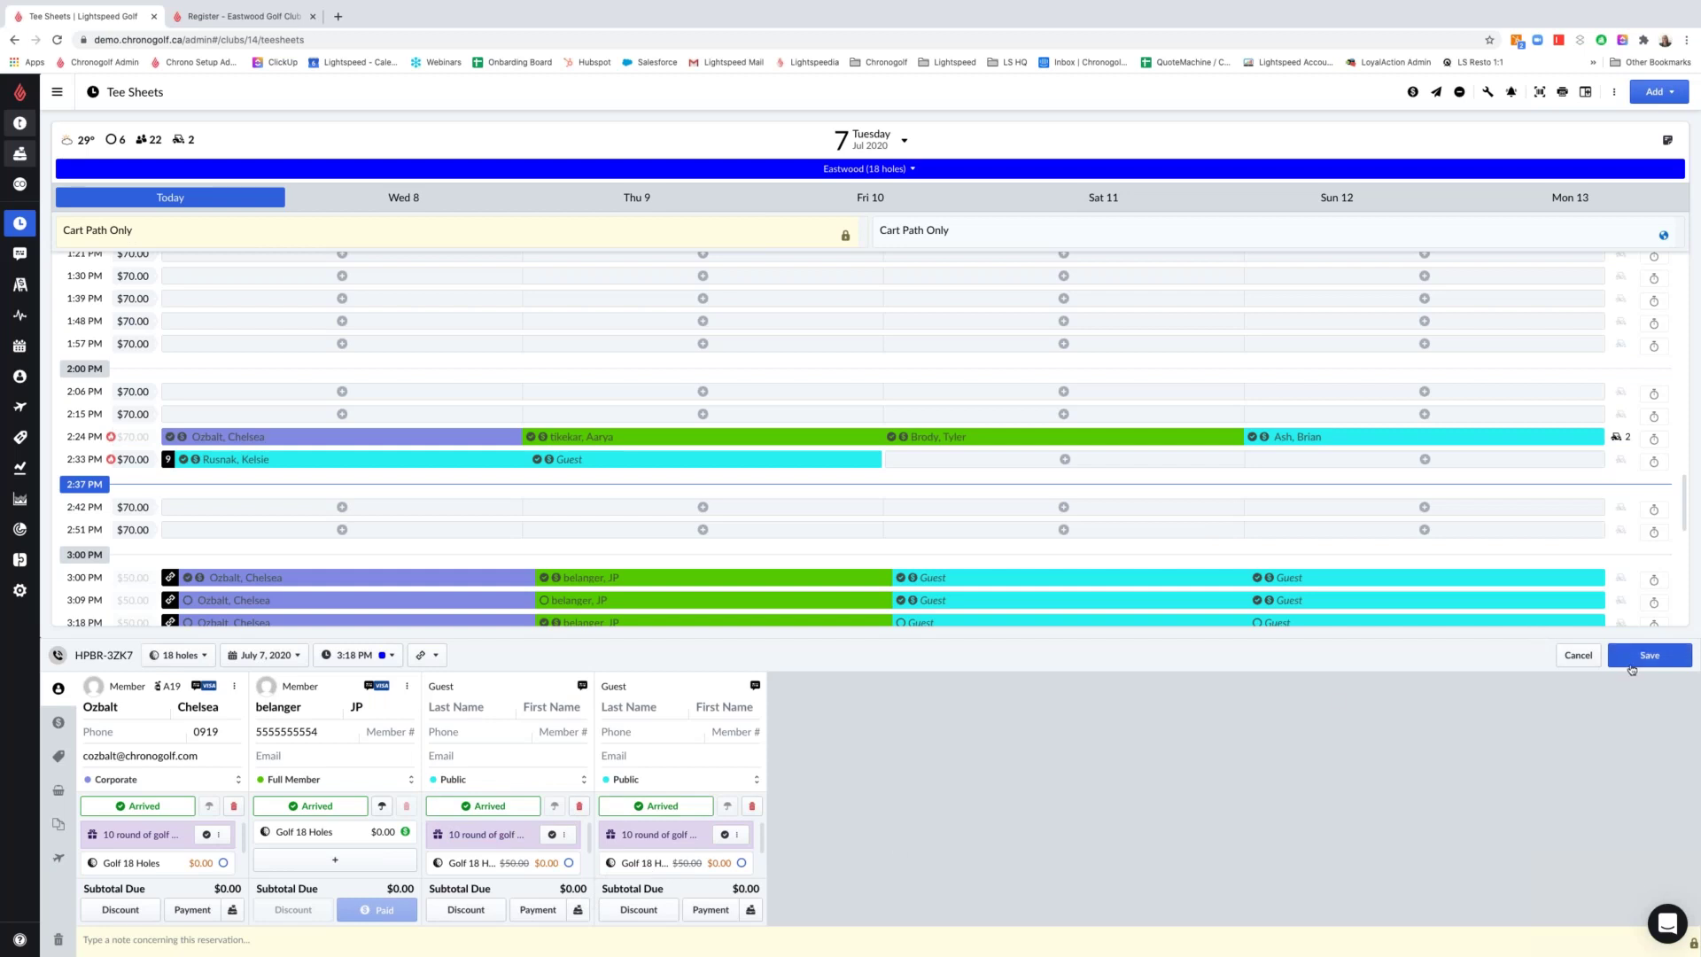
{"action": "left_click", "coordinate": [1632, 664]}
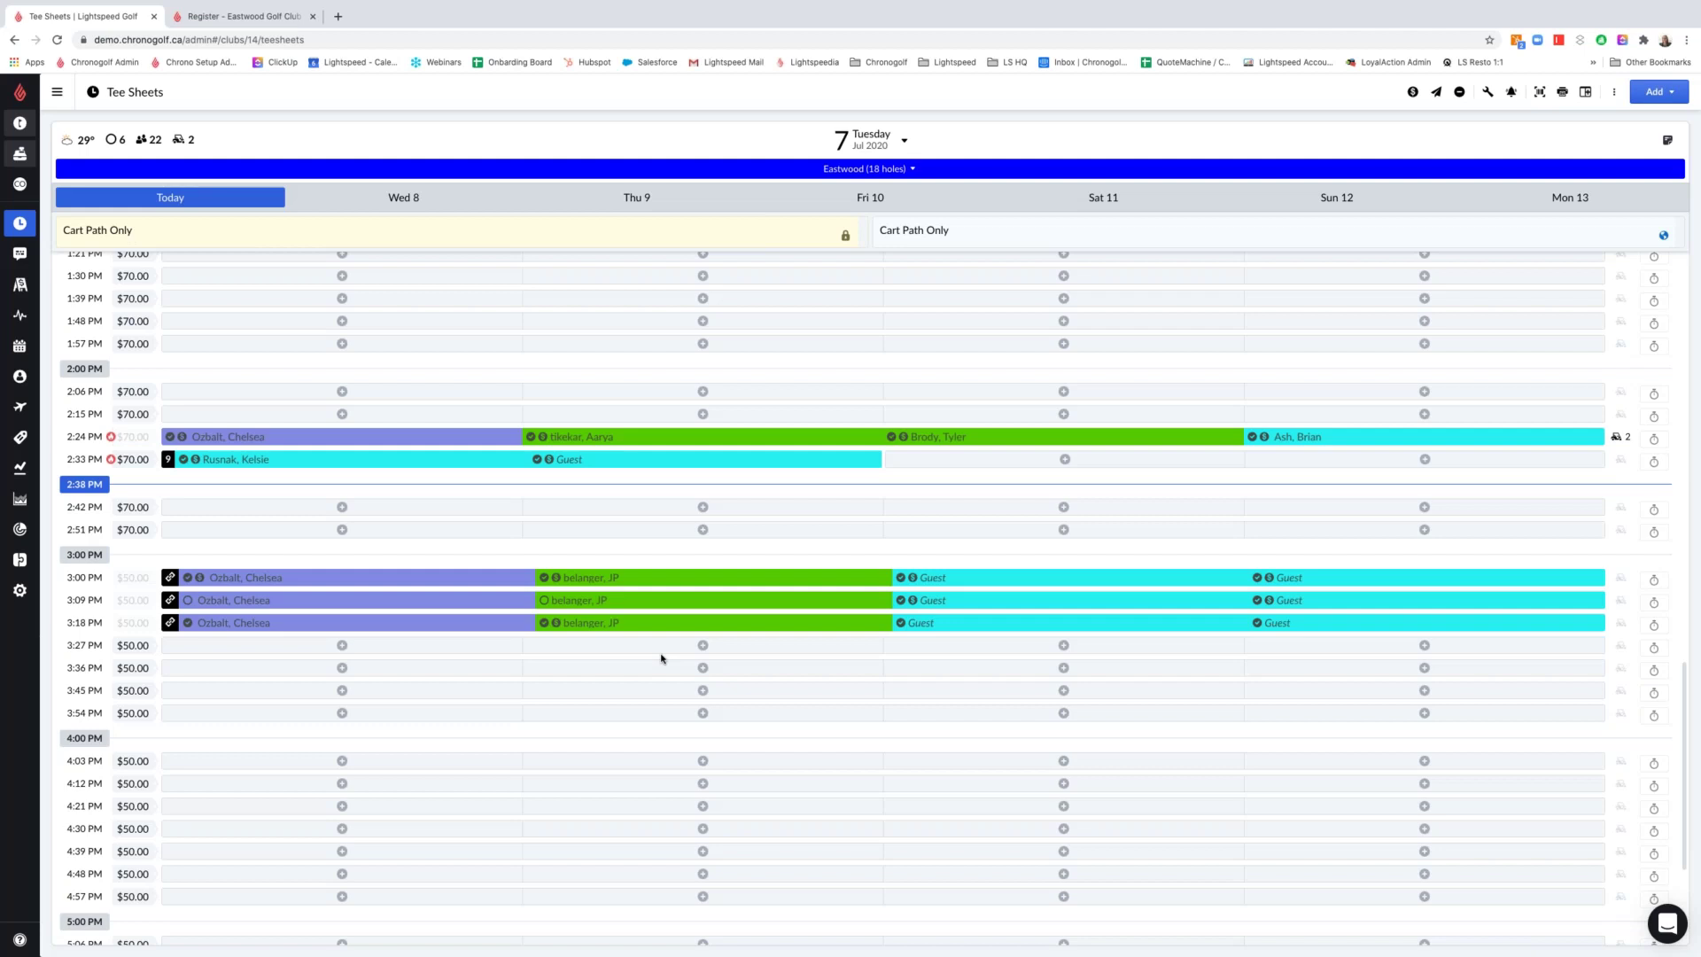
{"action": "left_click", "coordinate": [232, 627]}
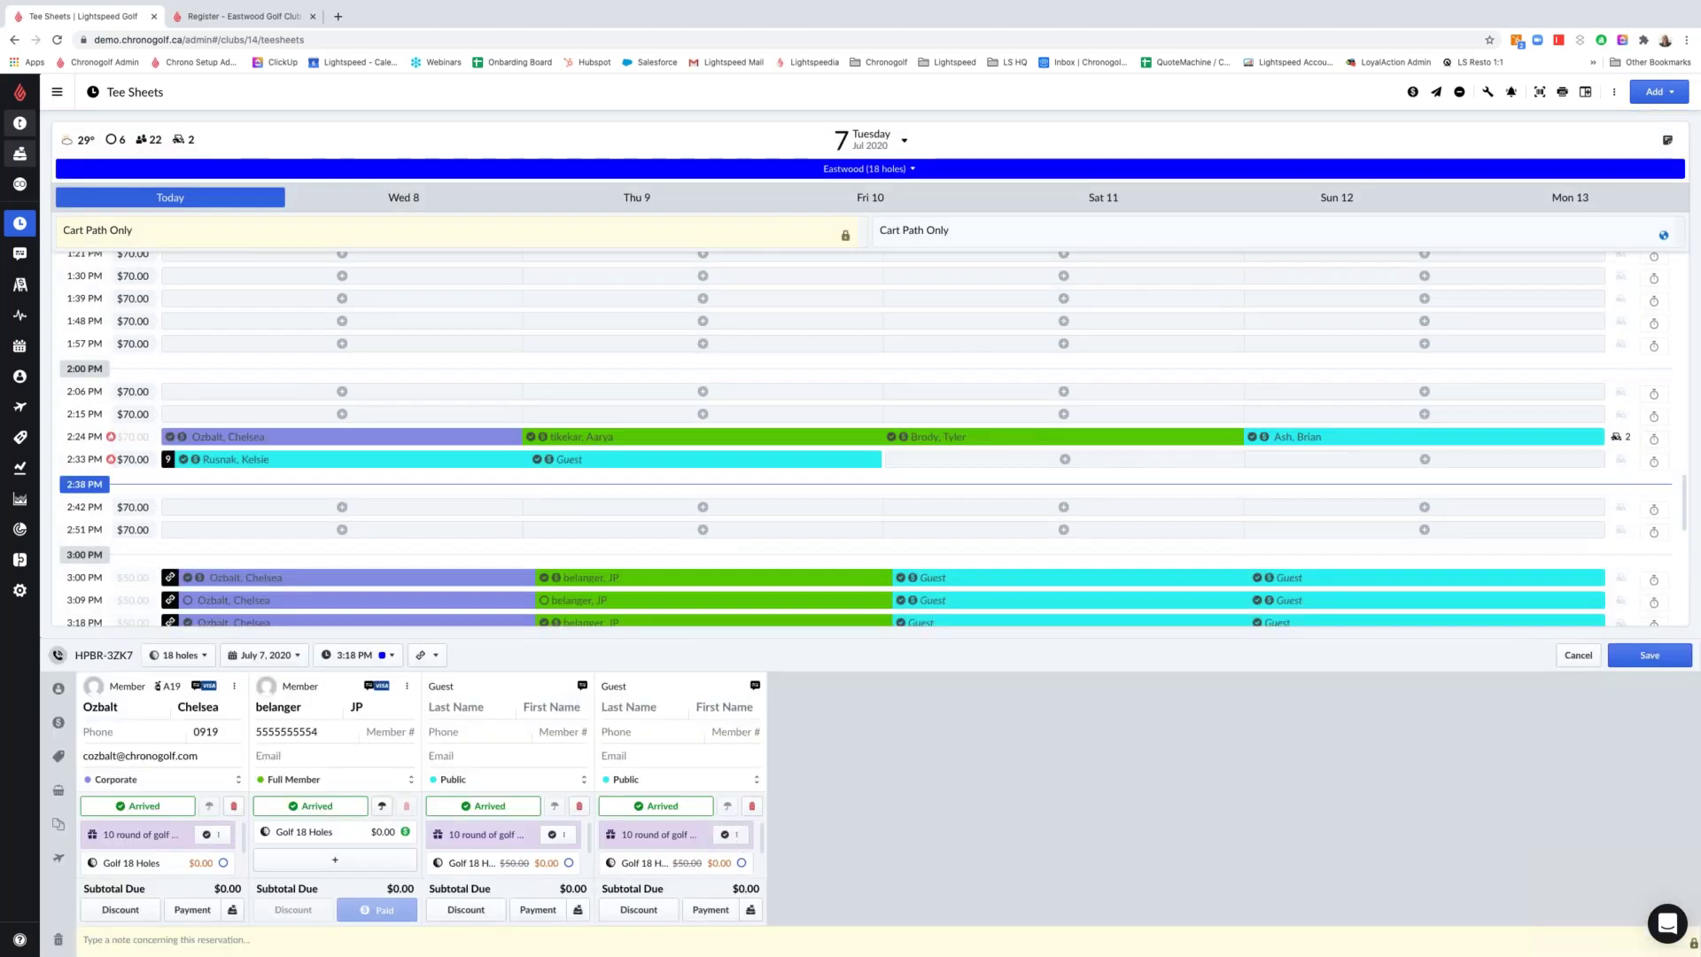
{"action": "left_click", "coordinate": [738, 835]}
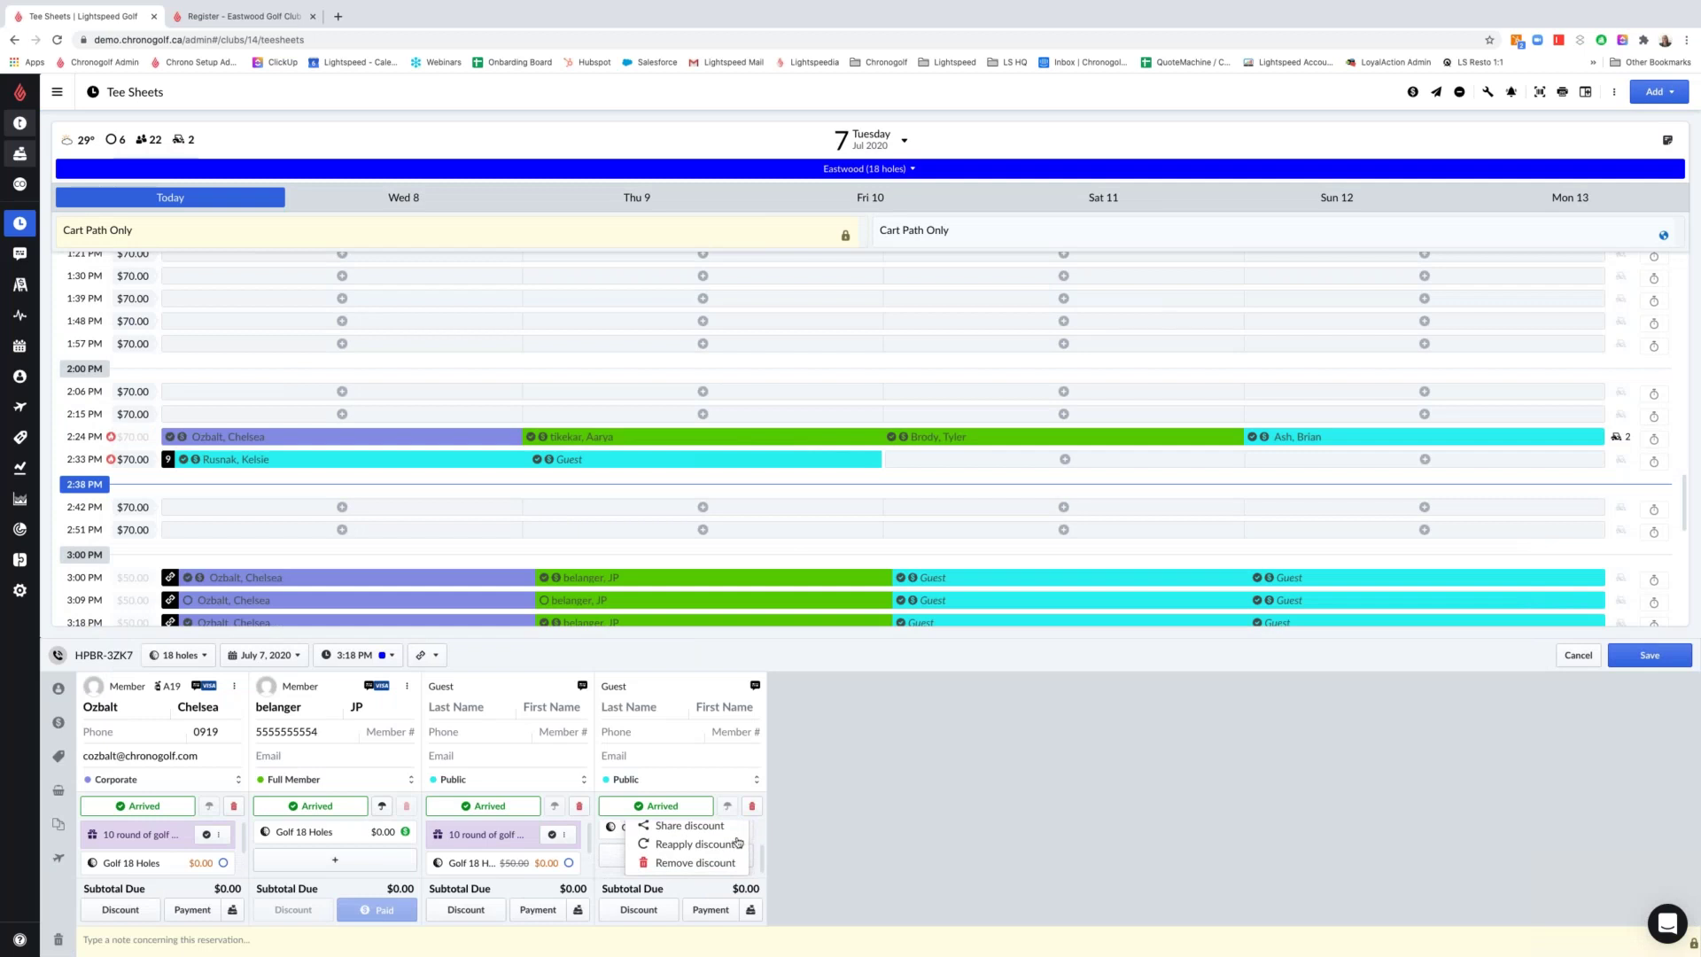
Remove the fourth player's package discount and arrival, save, and send the $50.00 fee to POS
{"action": "left_click", "coordinate": [706, 864]}
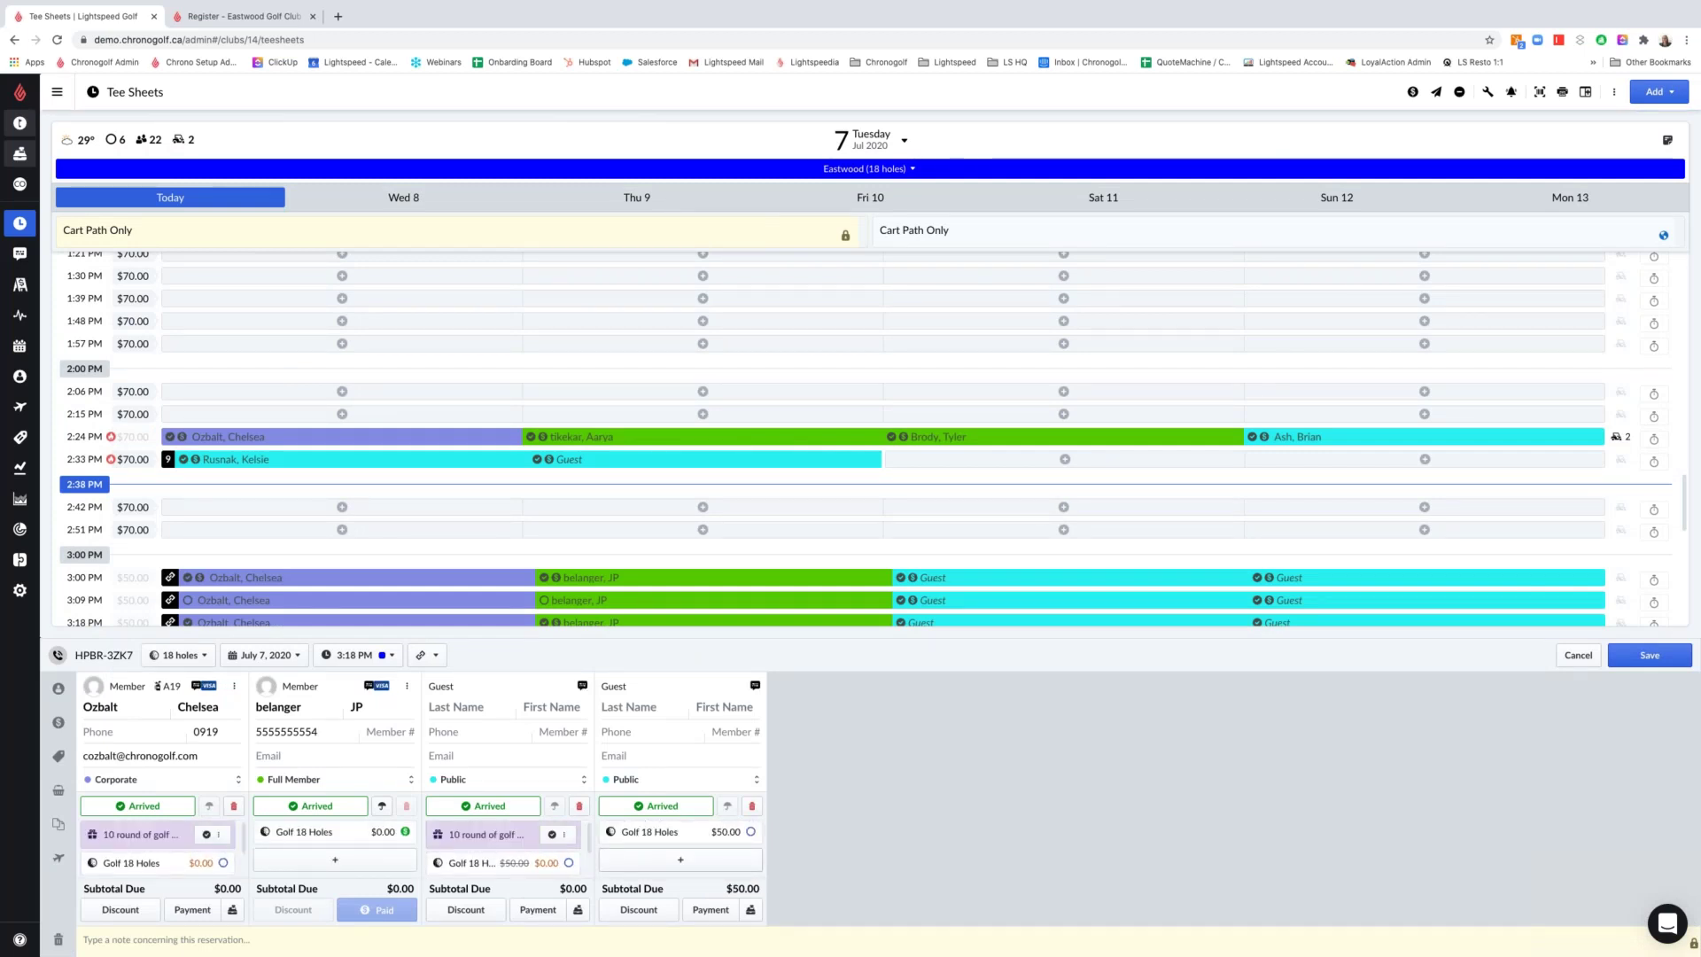
{"action": "left_click", "coordinate": [680, 807]}
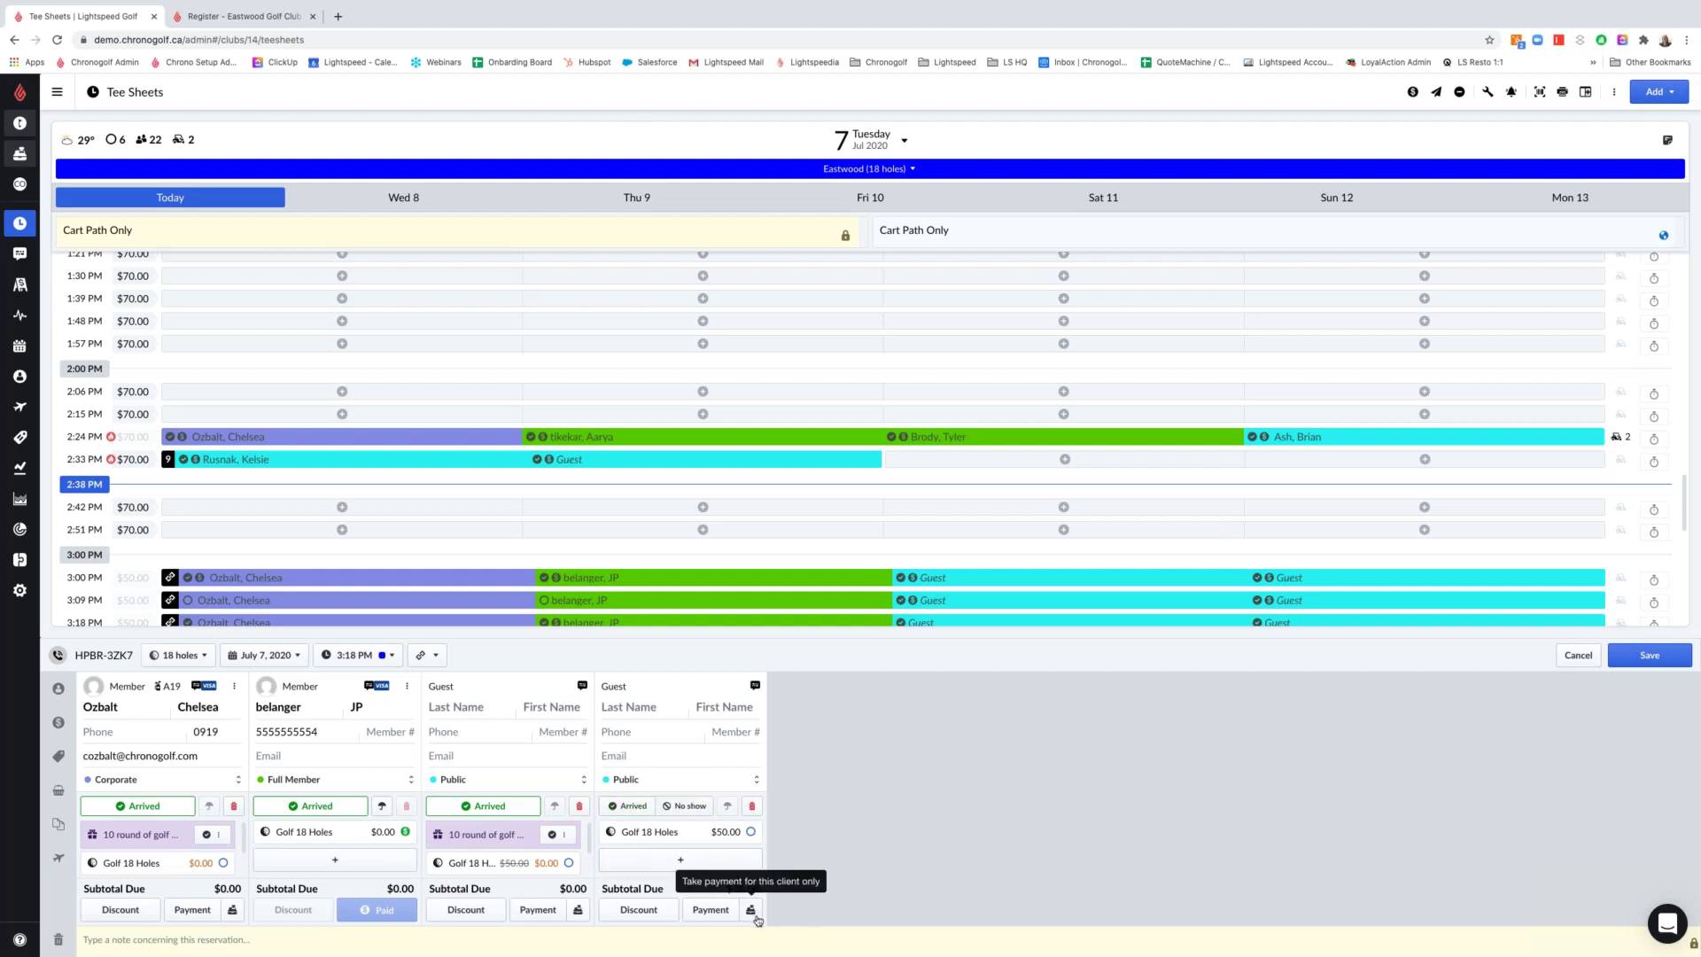
{"action": "left_click", "coordinate": [1620, 658]}
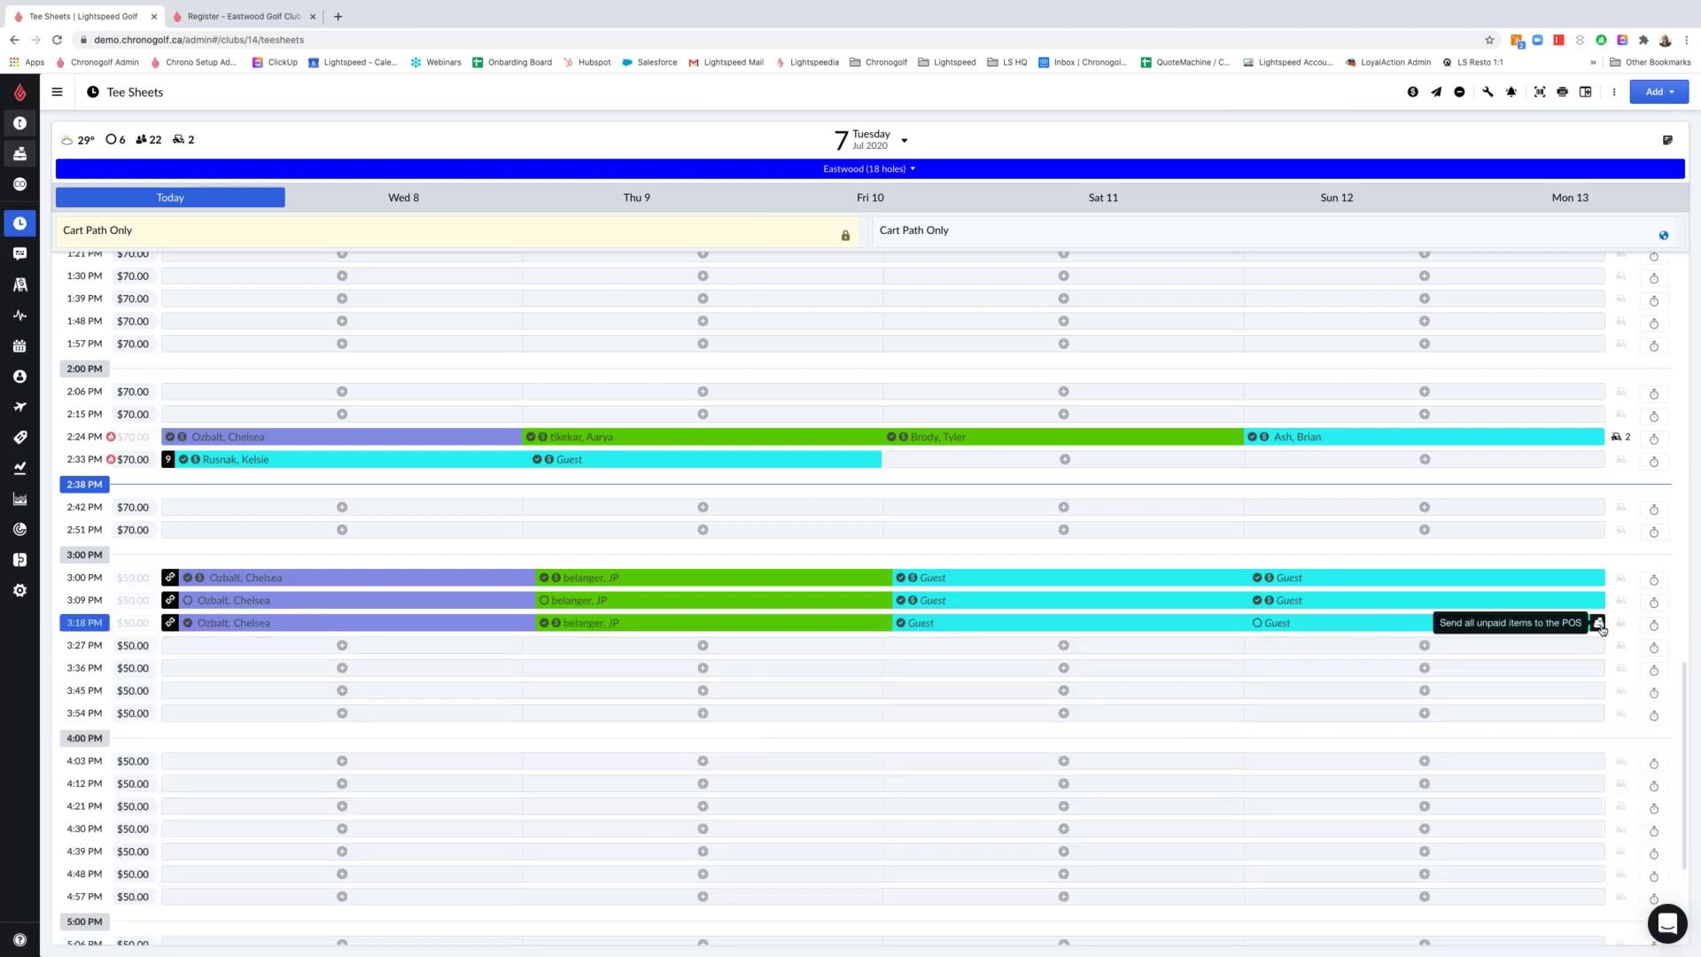
{"action": "left_click", "coordinate": [1599, 624]}
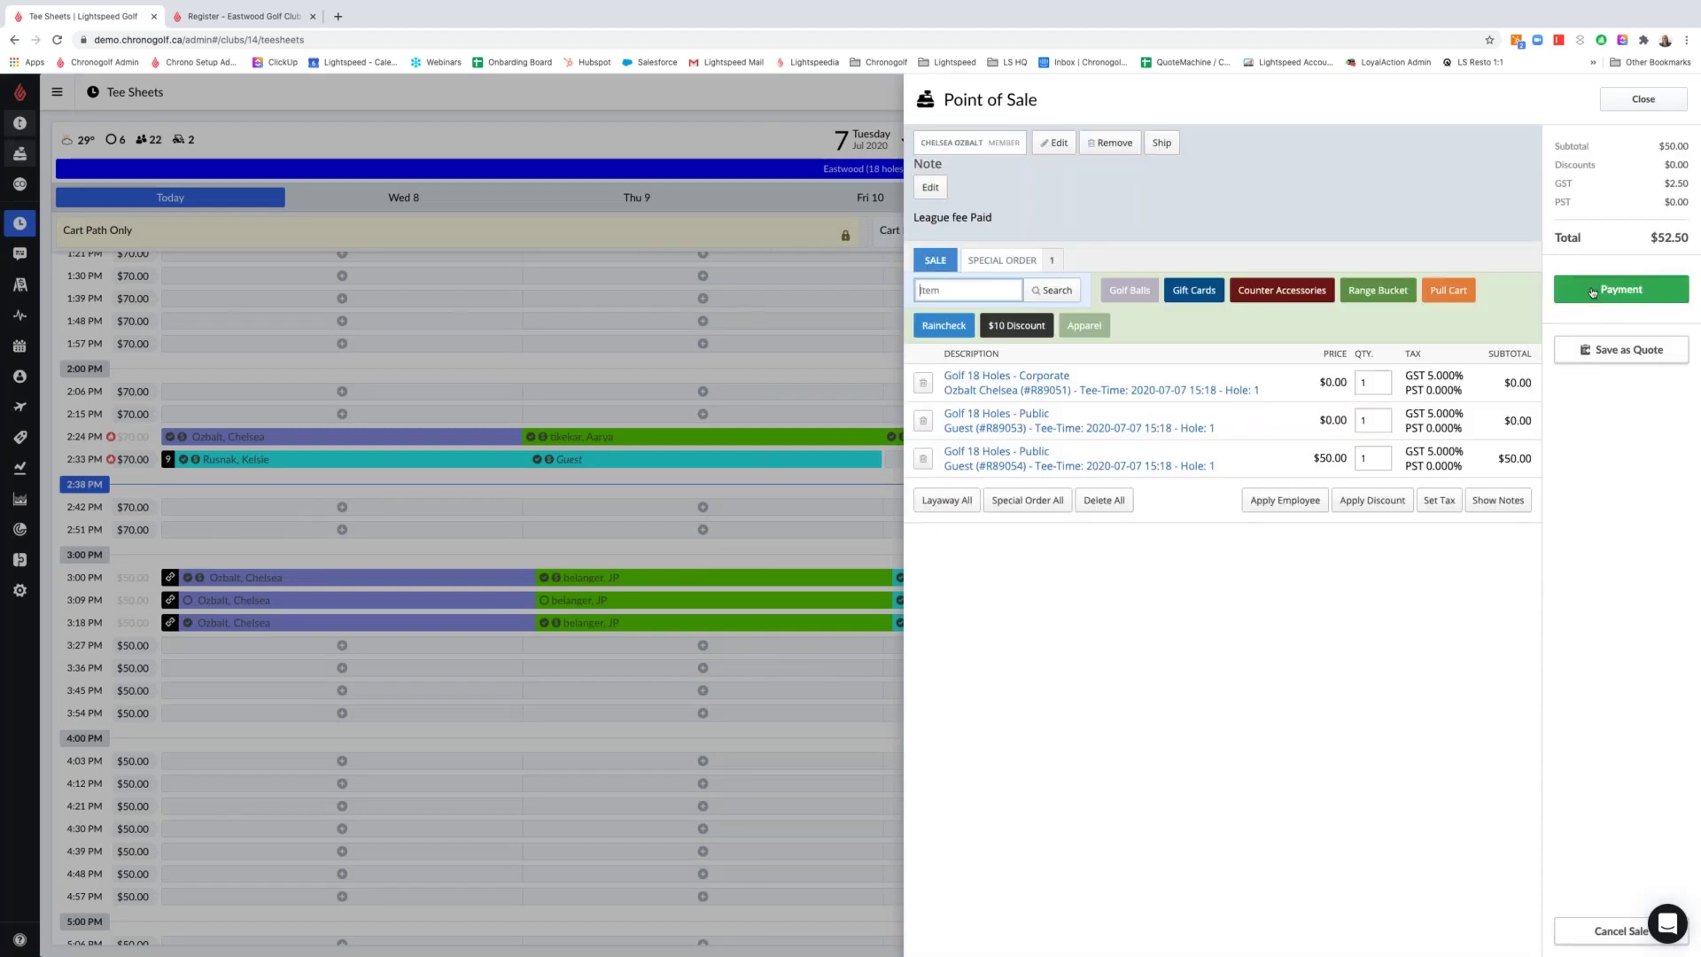
Charge the $52.50 balance to the member's account, finish the sale and close the POS
{"action": "left_click", "coordinate": [1592, 291]}
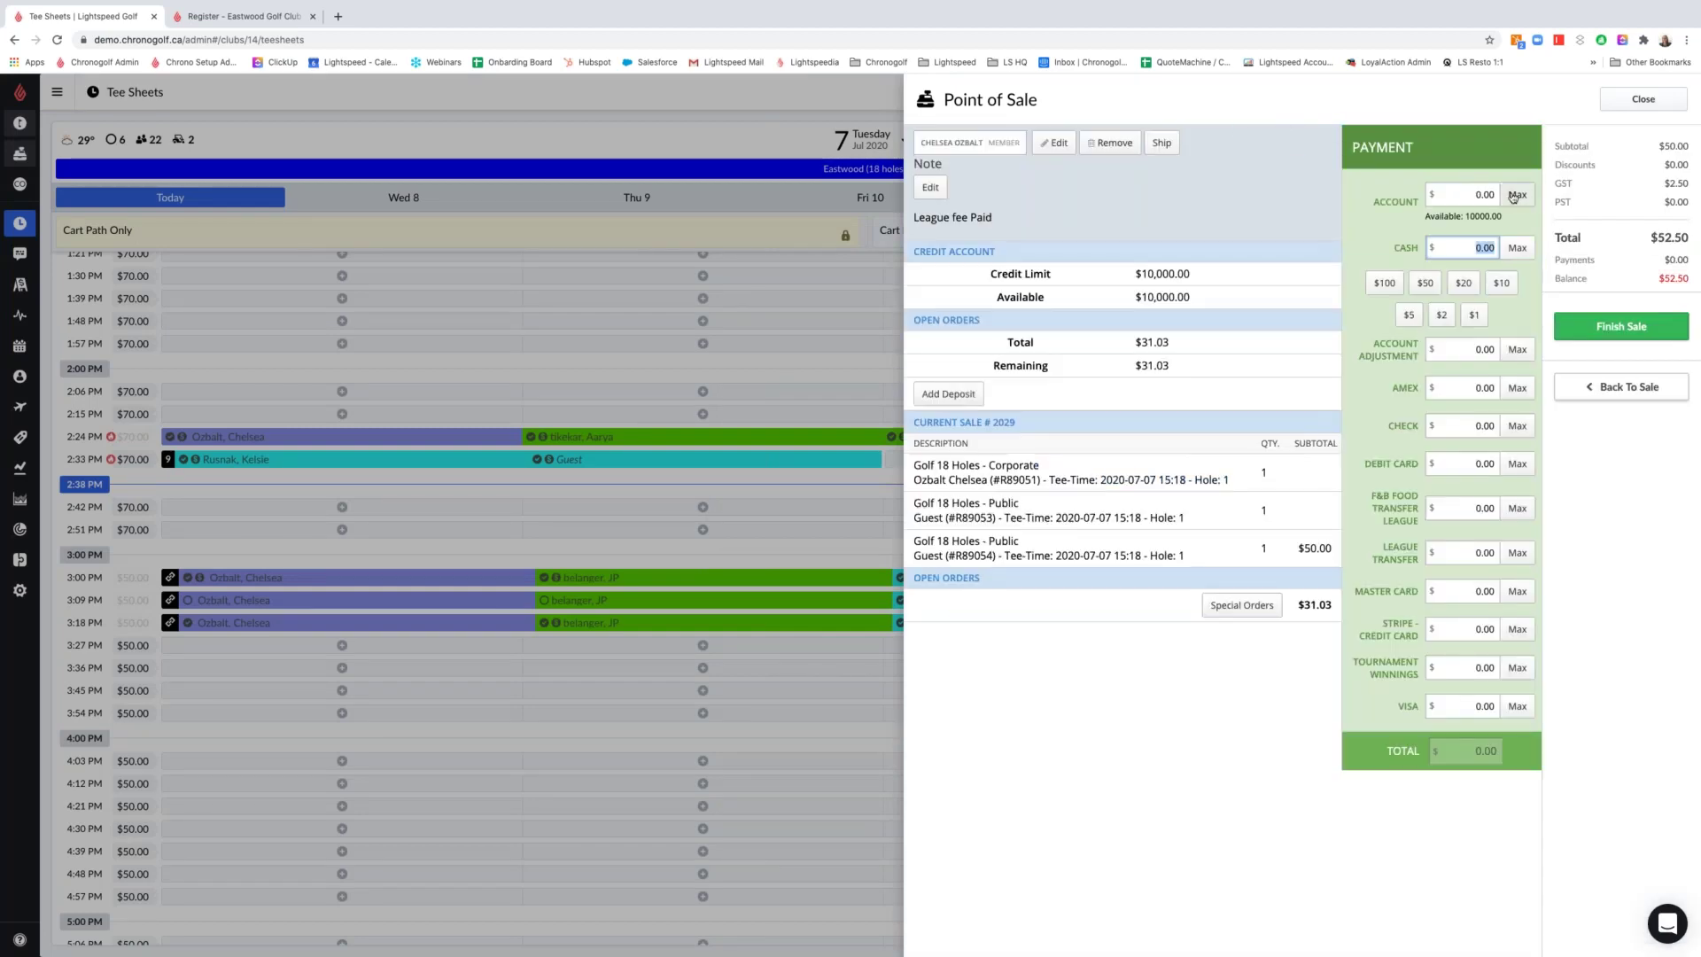
{"action": "left_click", "coordinate": [1586, 322]}
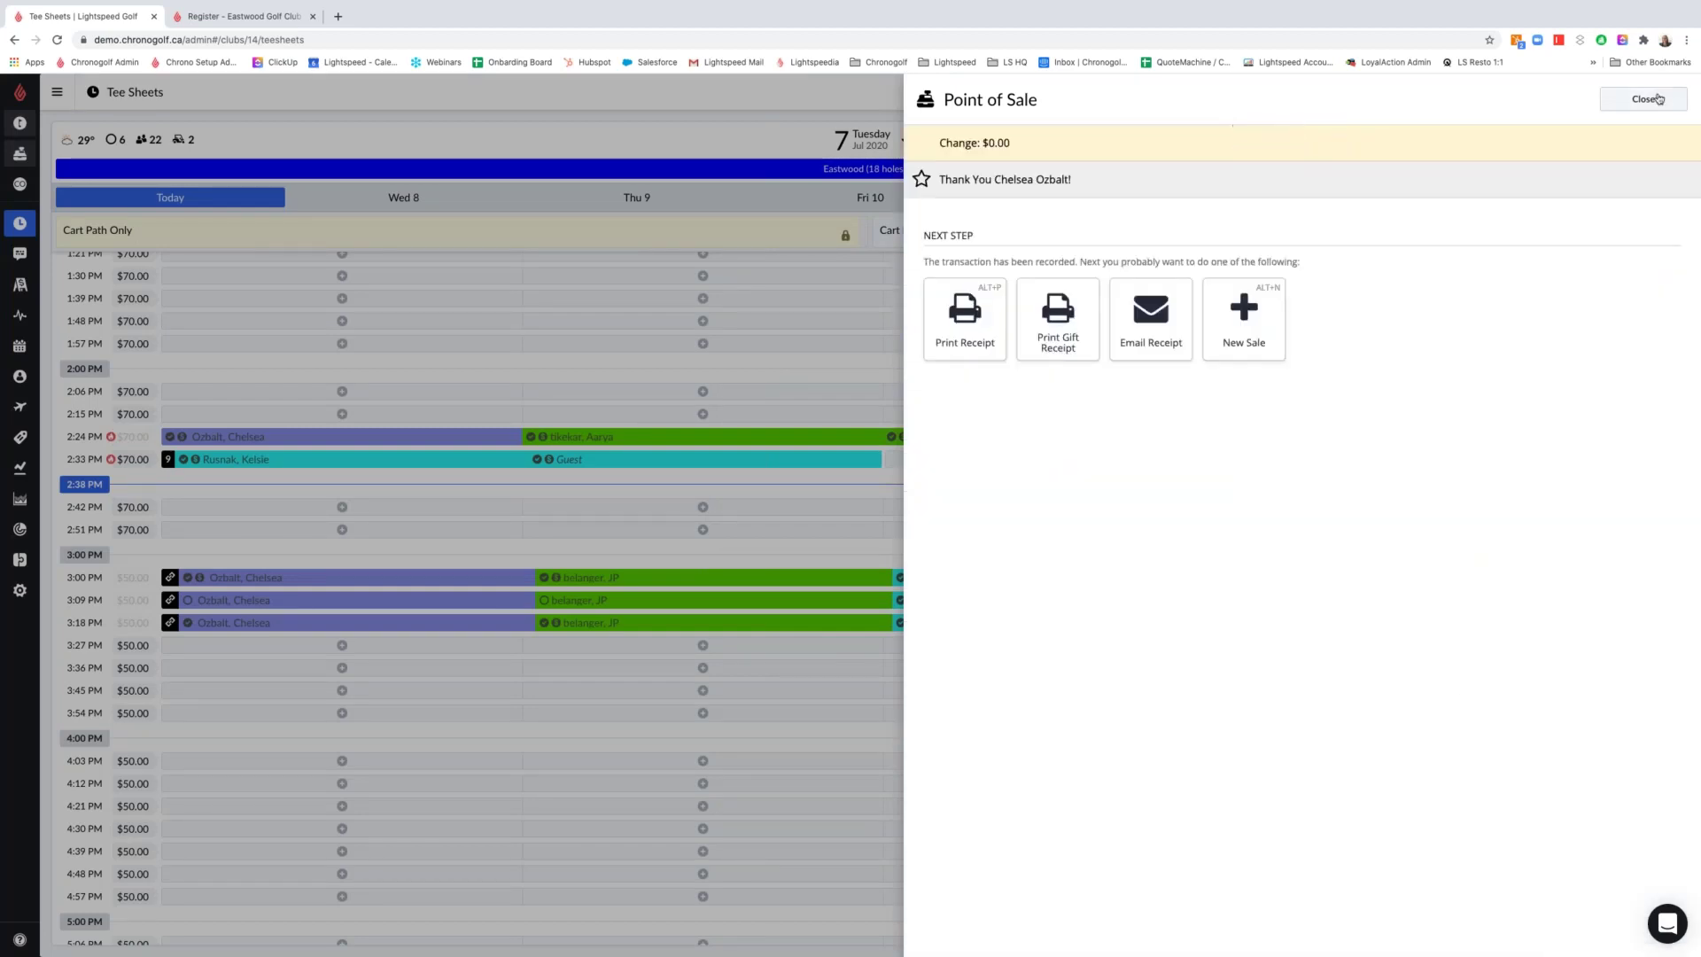
{"action": "left_click", "coordinate": [1655, 104]}
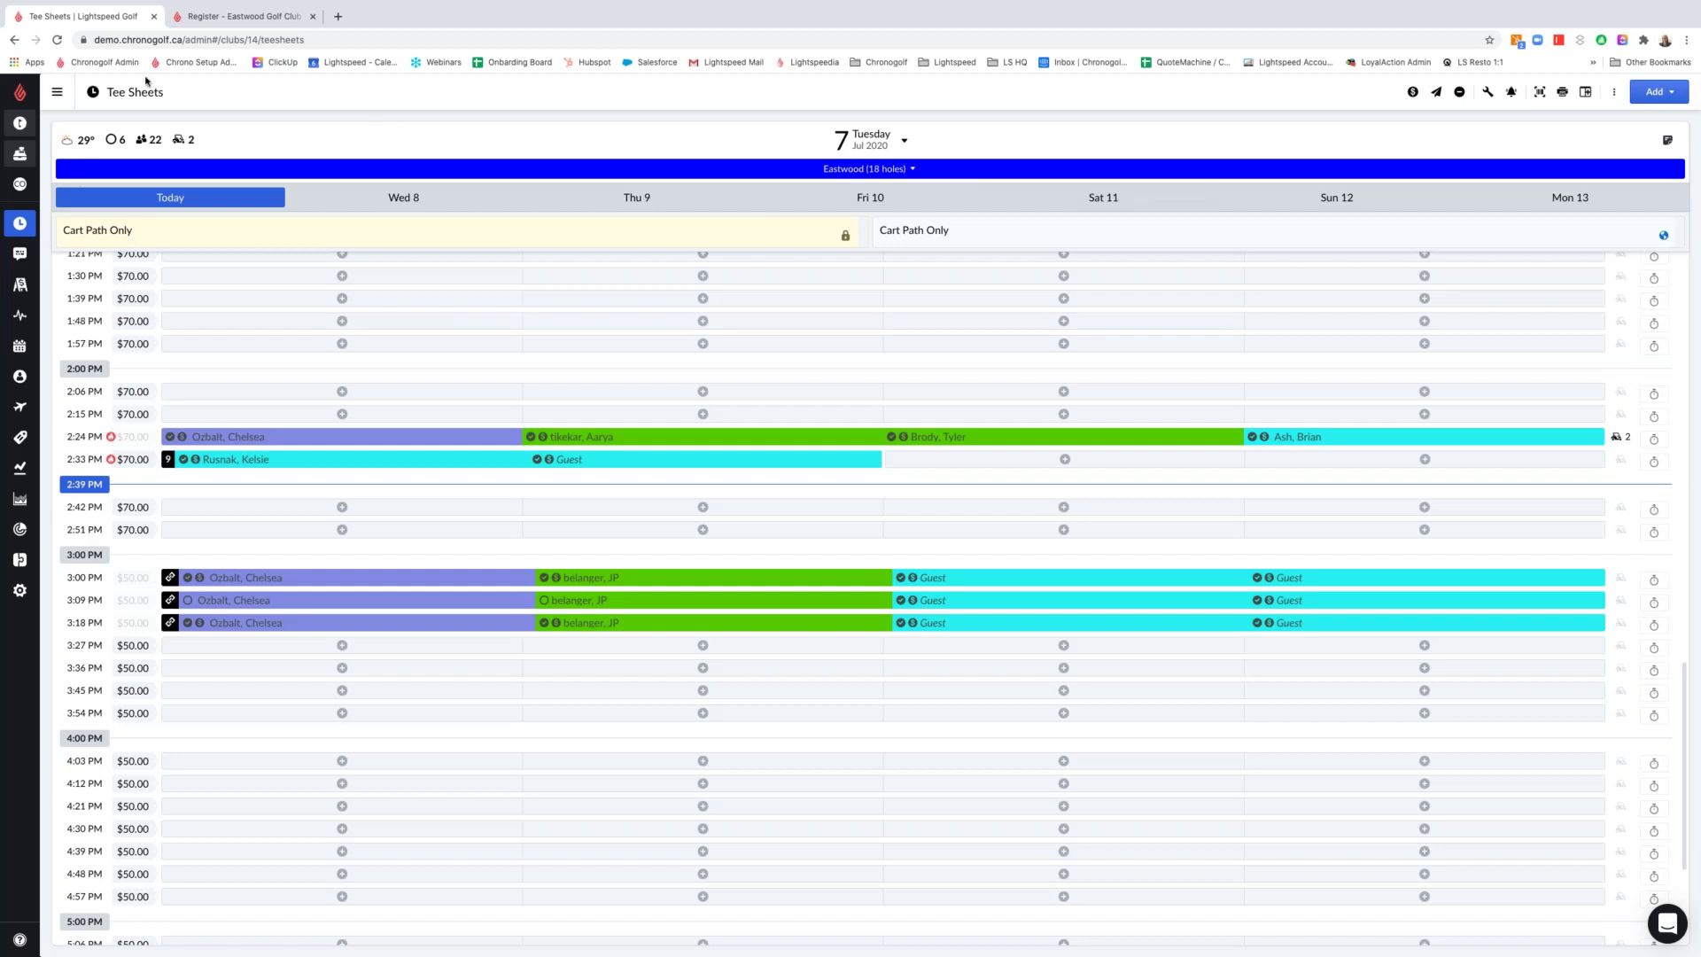
Expand the sidebar and go to the Eastwood Customers list
{"action": "left_click", "coordinate": [60, 89]}
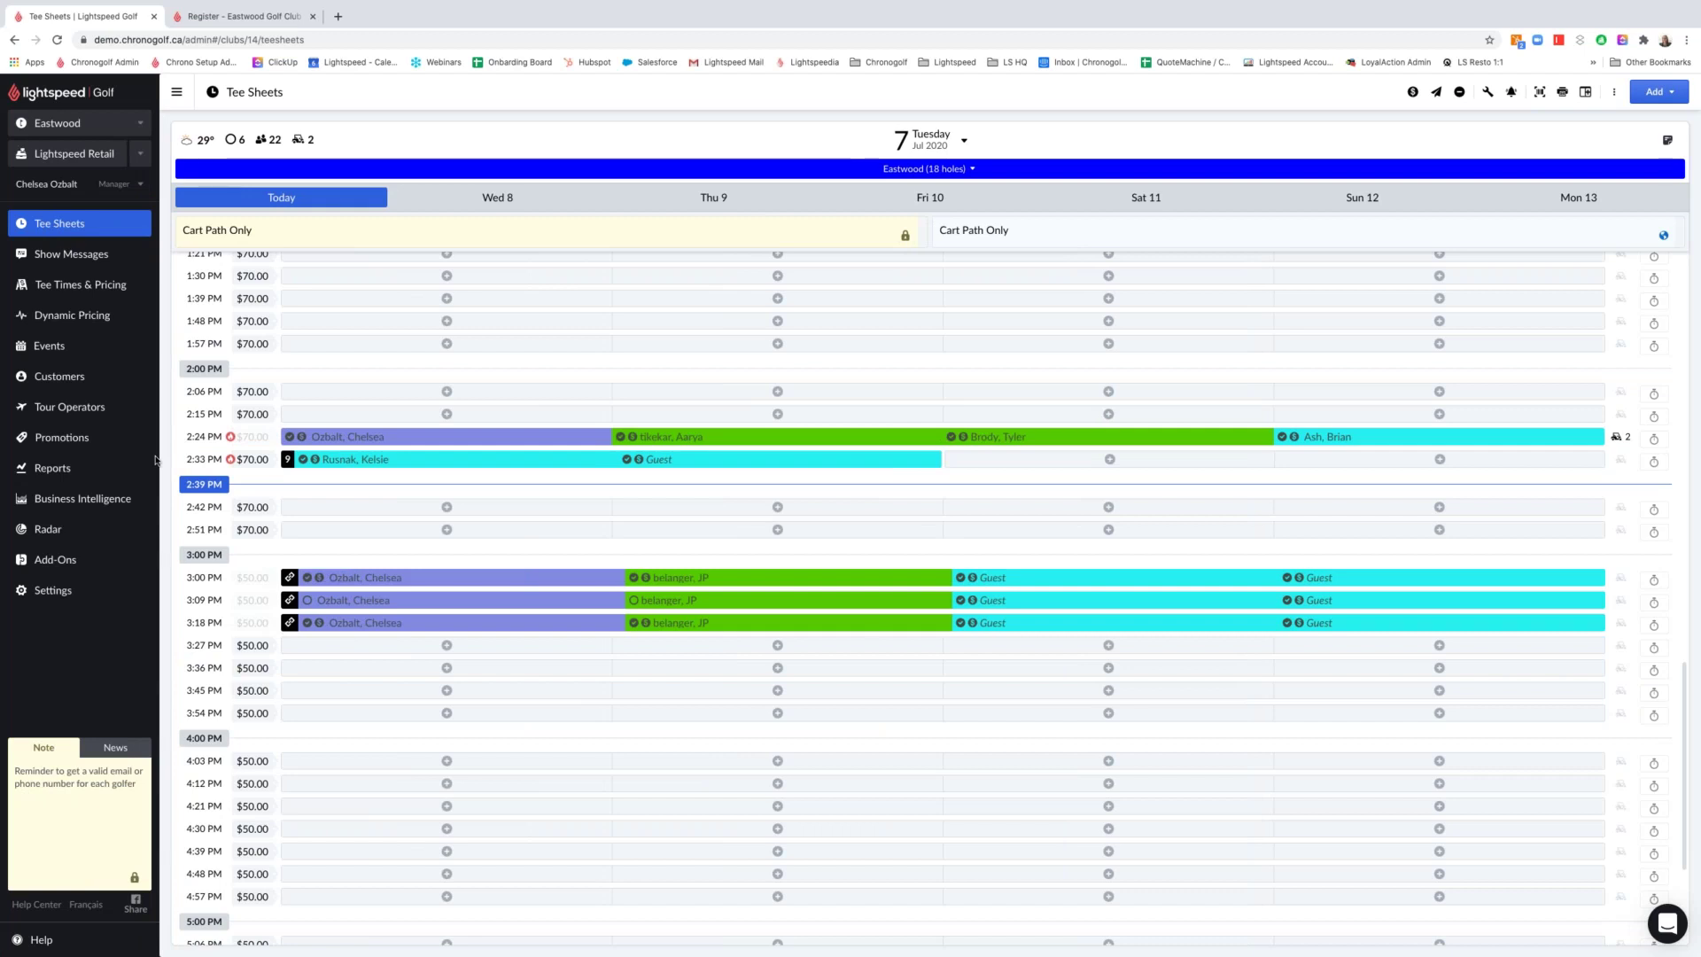
{"action": "left_click", "coordinate": [69, 377]}
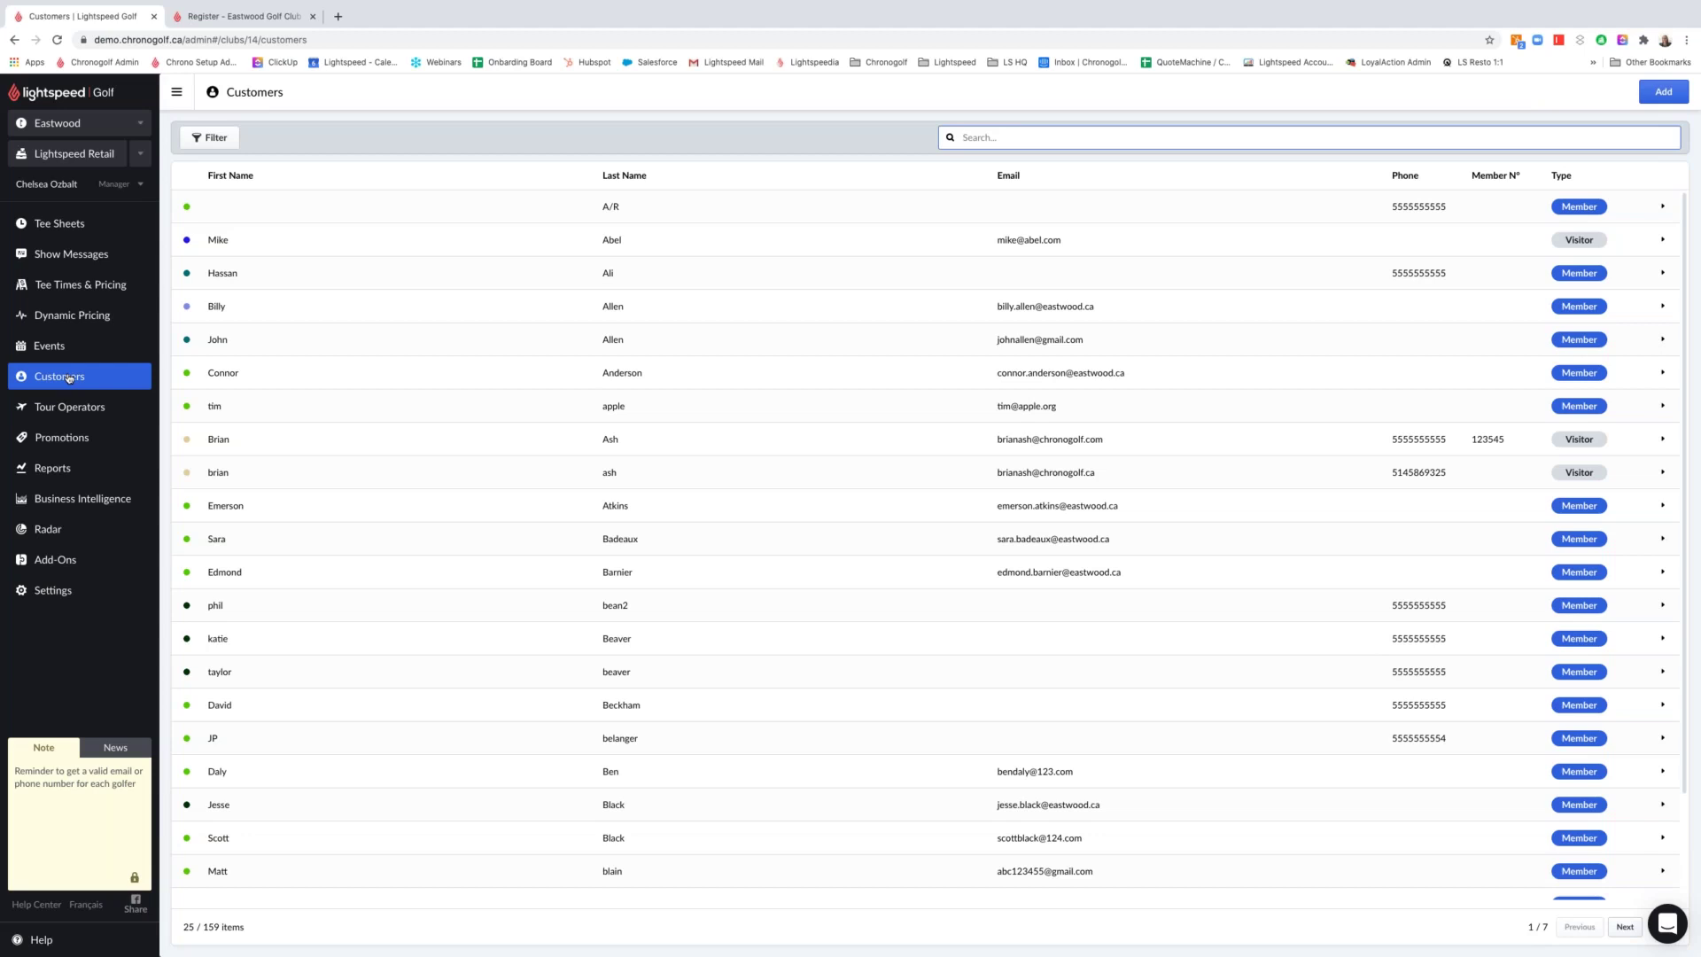
Search customers by the member's surname and open her corporate member profile
{"action": "type", "text": "ozbalt"}
{"action": "left_click", "coordinate": [290, 248]}
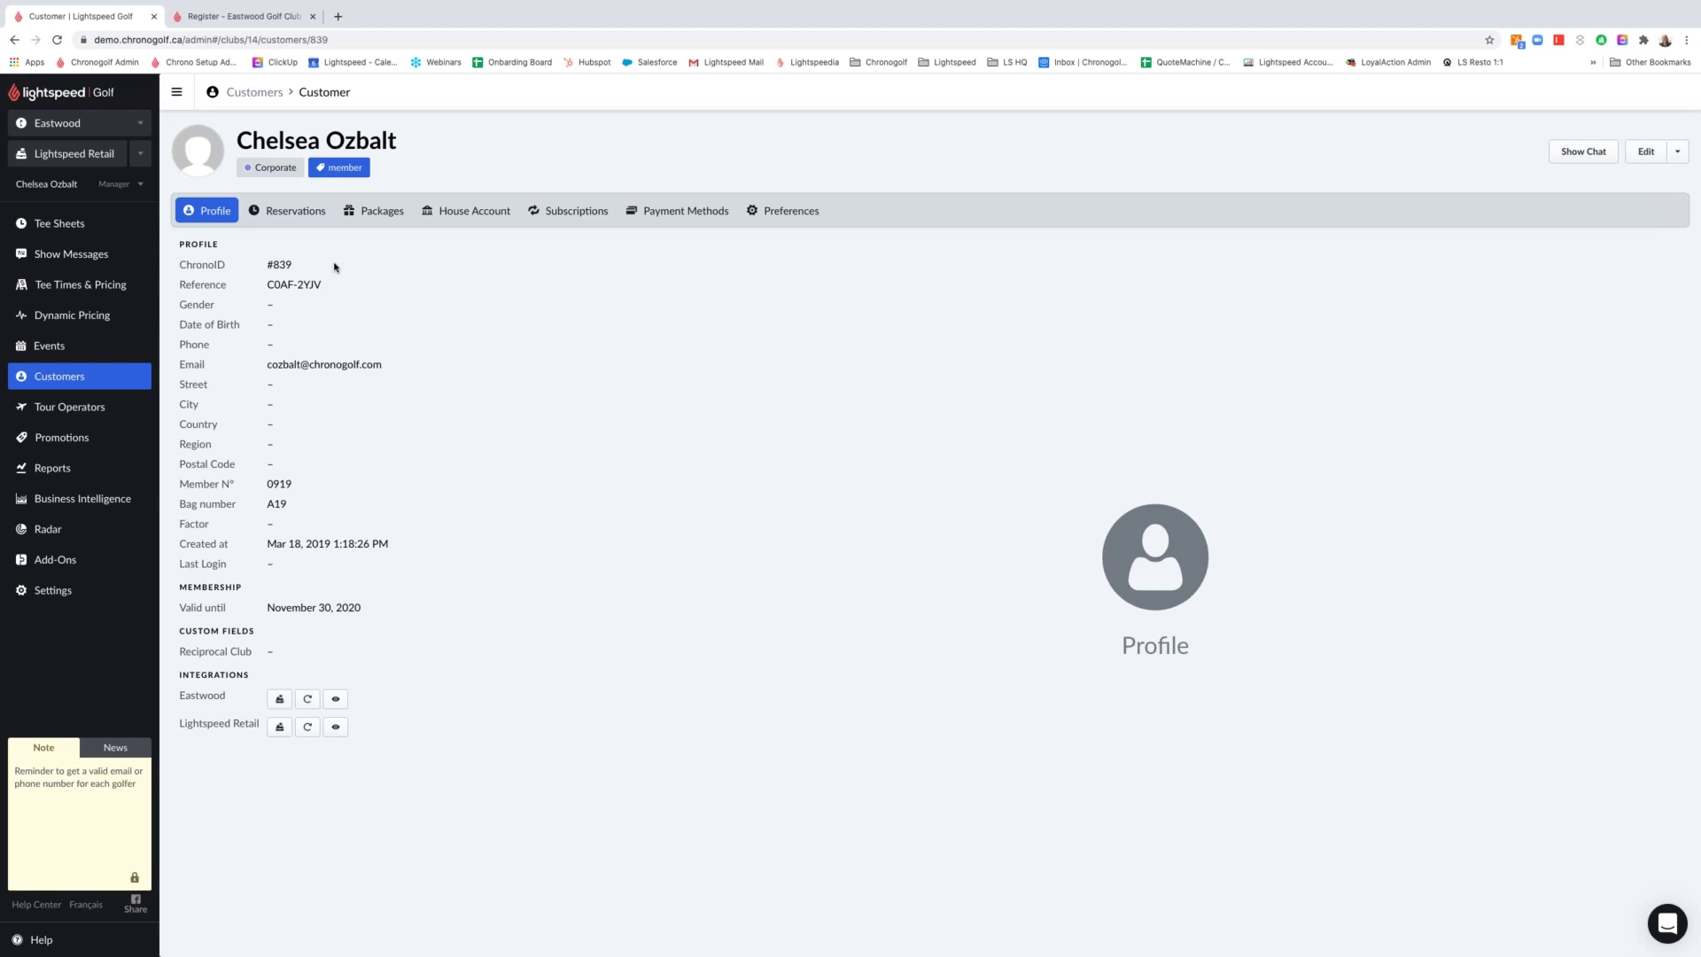
Review the member's reservations filtered to no-shows and cancellations, then view her packages
{"action": "left_click_drag", "start_coordinate": [251, 631], "coordinate": [217, 725]}
{"action": "left_click", "coordinate": [237, 613]}
{"action": "left_click", "coordinate": [314, 217]}
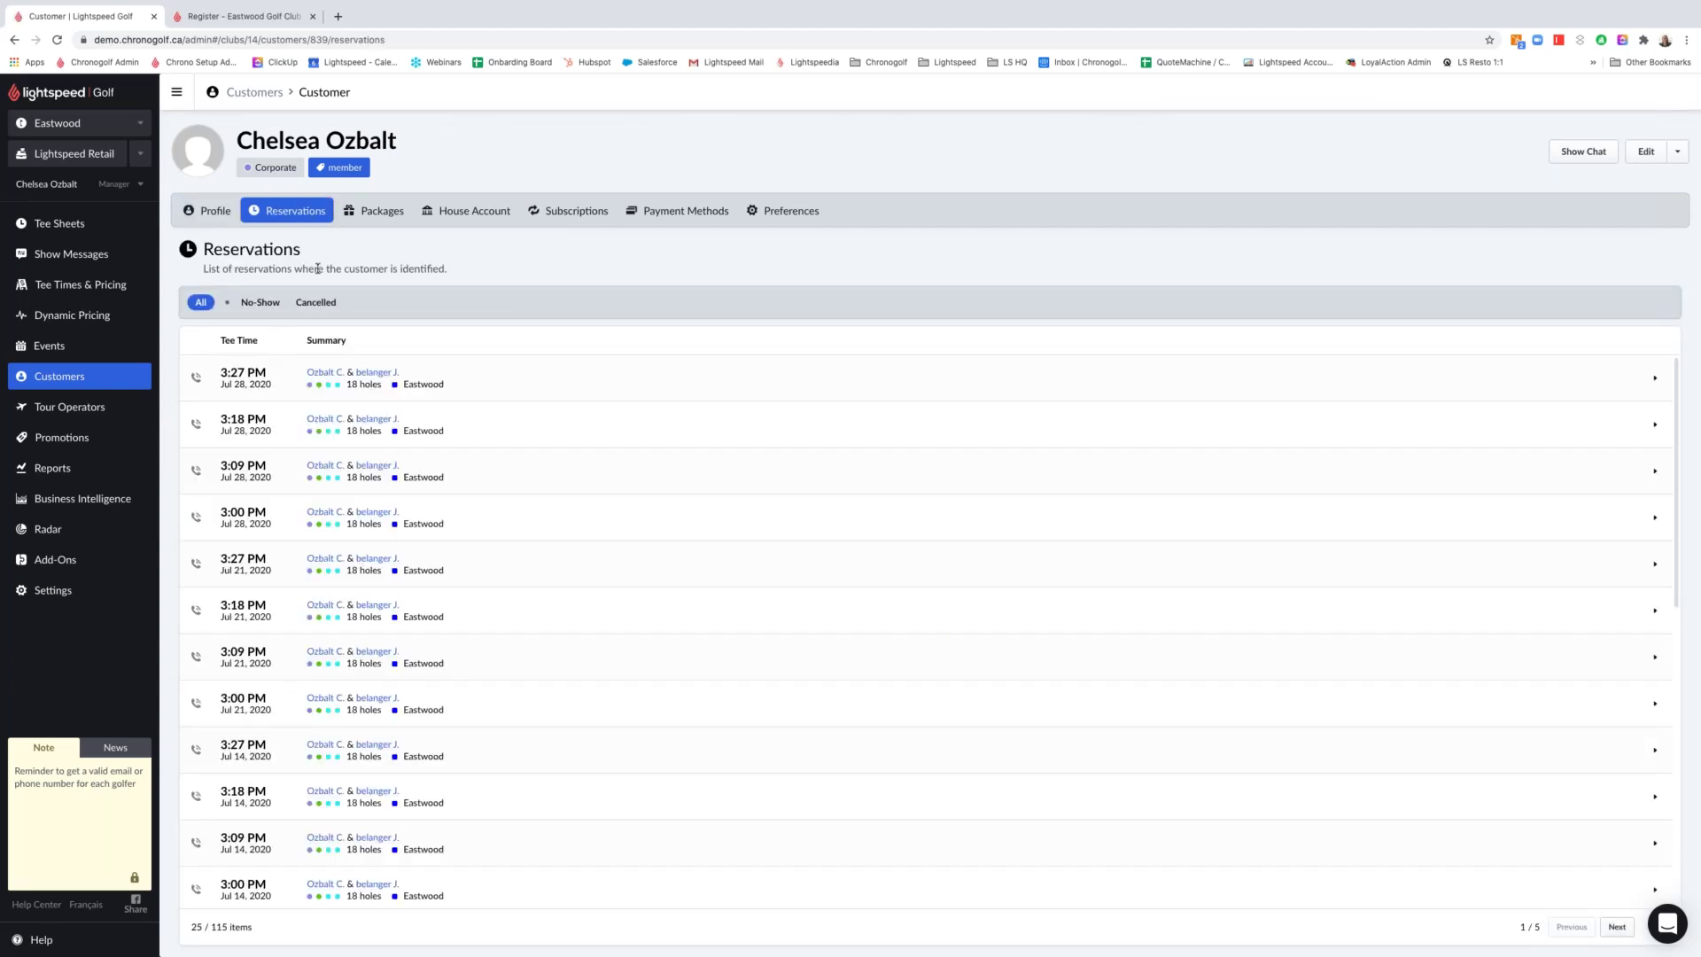
{"action": "left_click", "coordinate": [259, 302]}
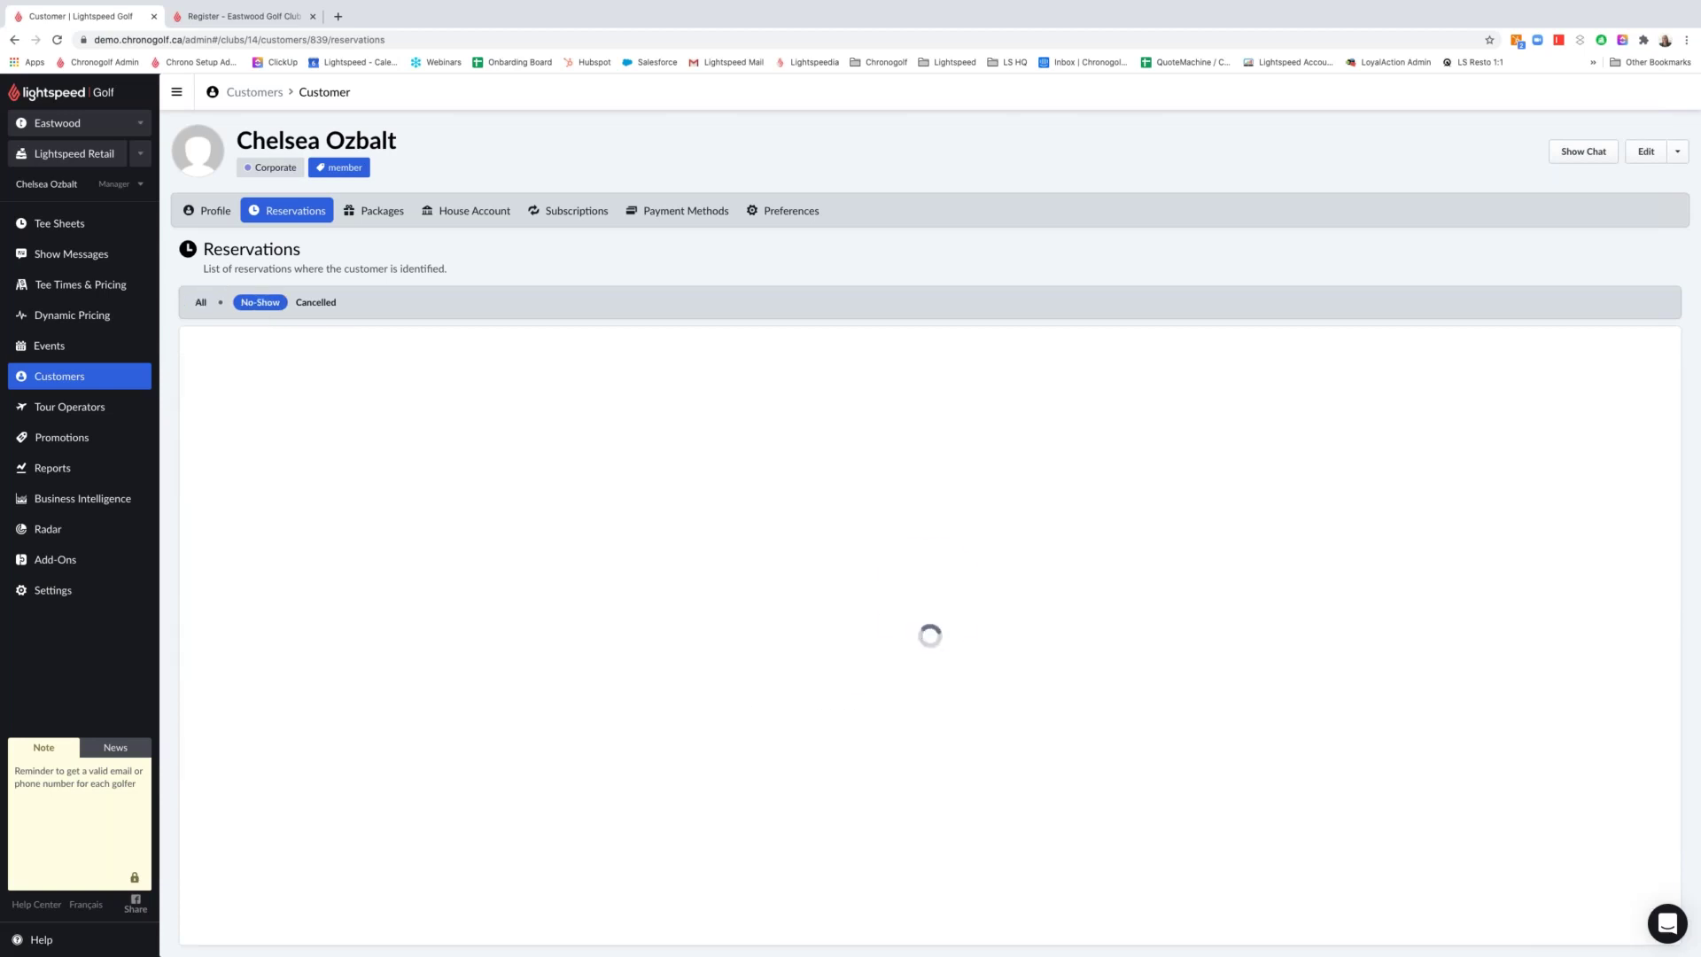
{"action": "left_click", "coordinate": [315, 302]}
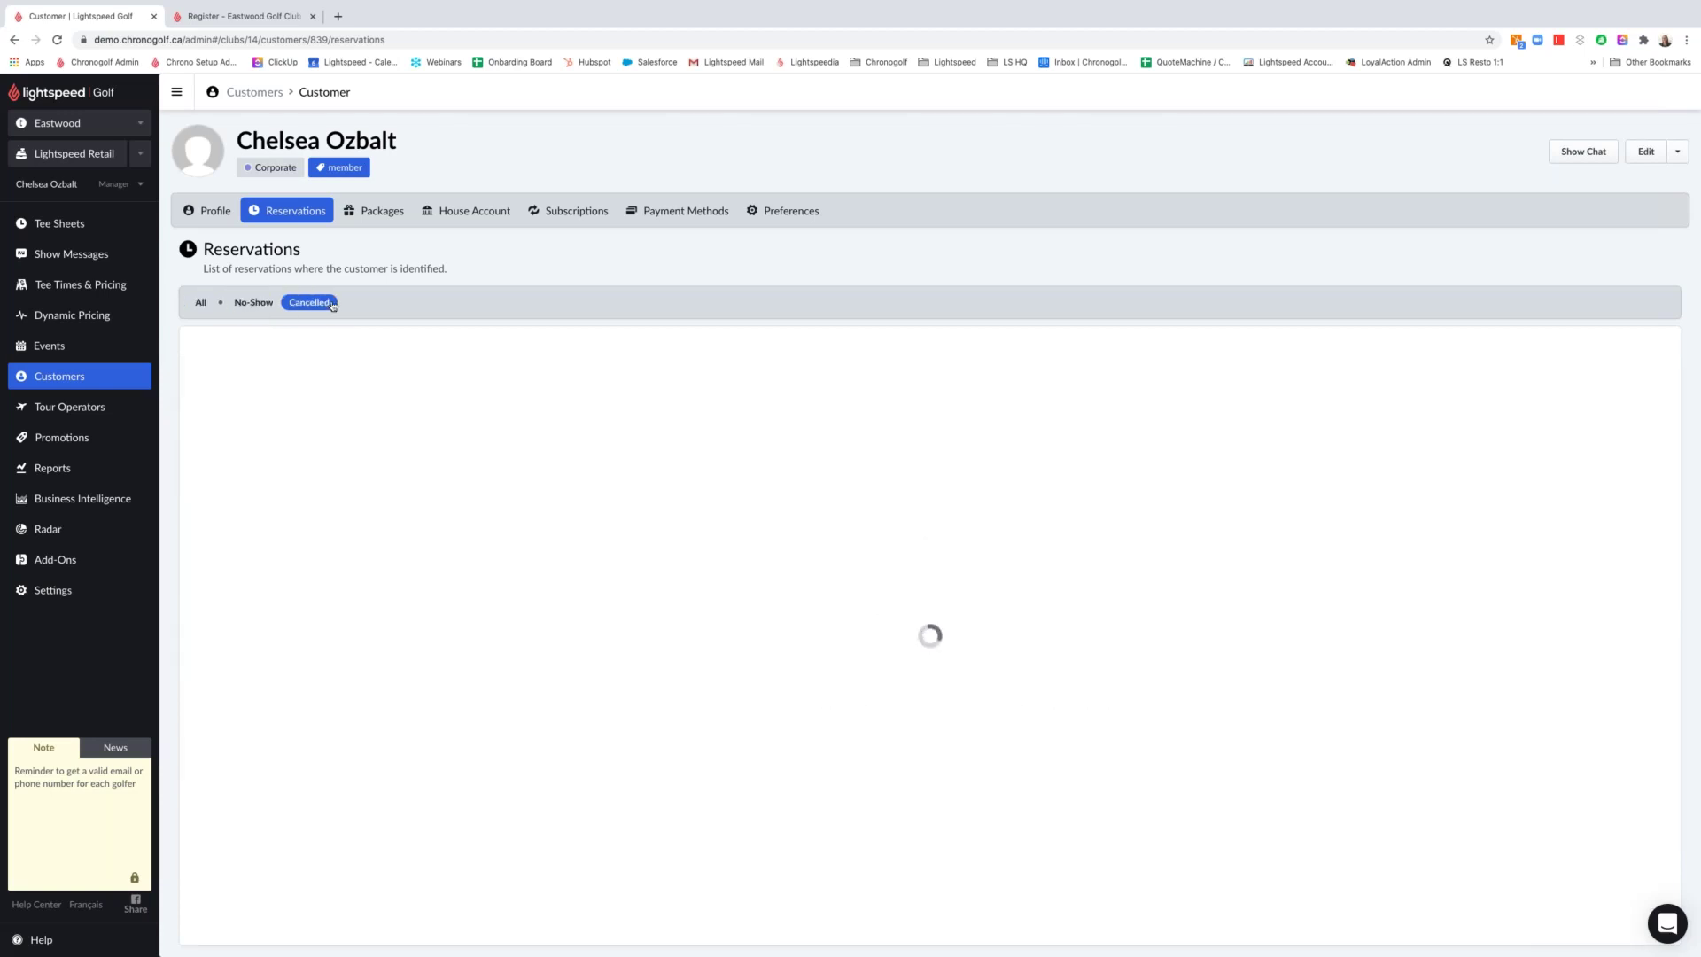
{"action": "scroll", "coordinate": [631, 526], "scroll_direction": "up", "scroll_amount": 3}
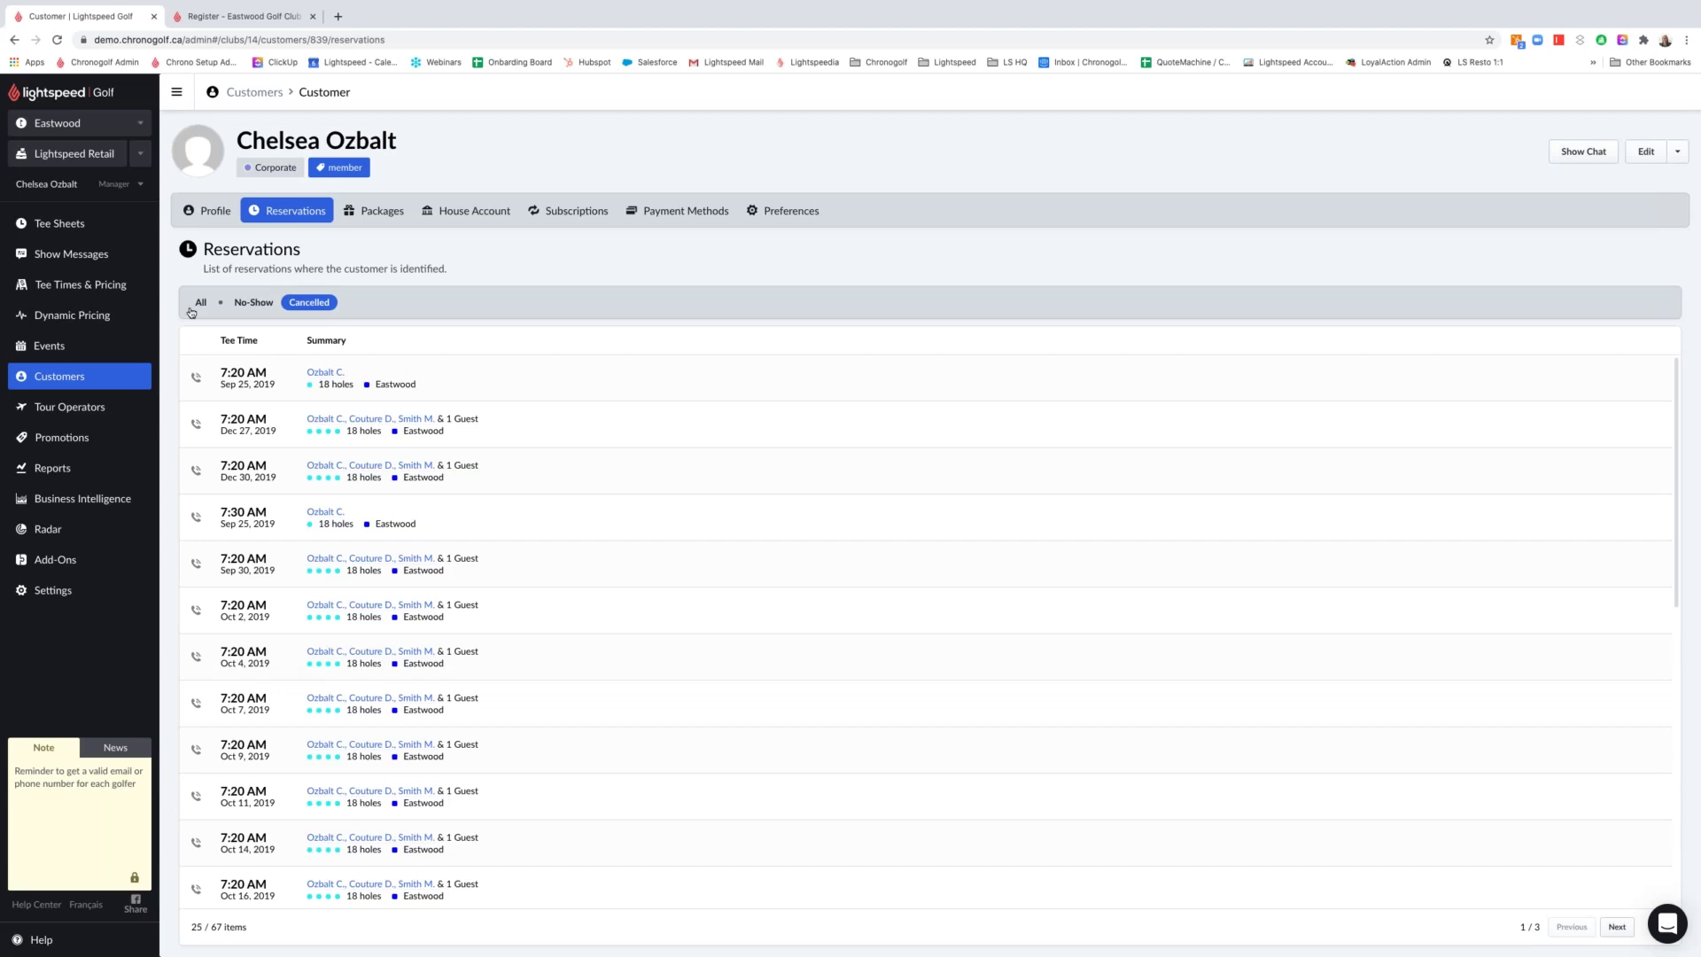
{"action": "left_click", "coordinate": [388, 214]}
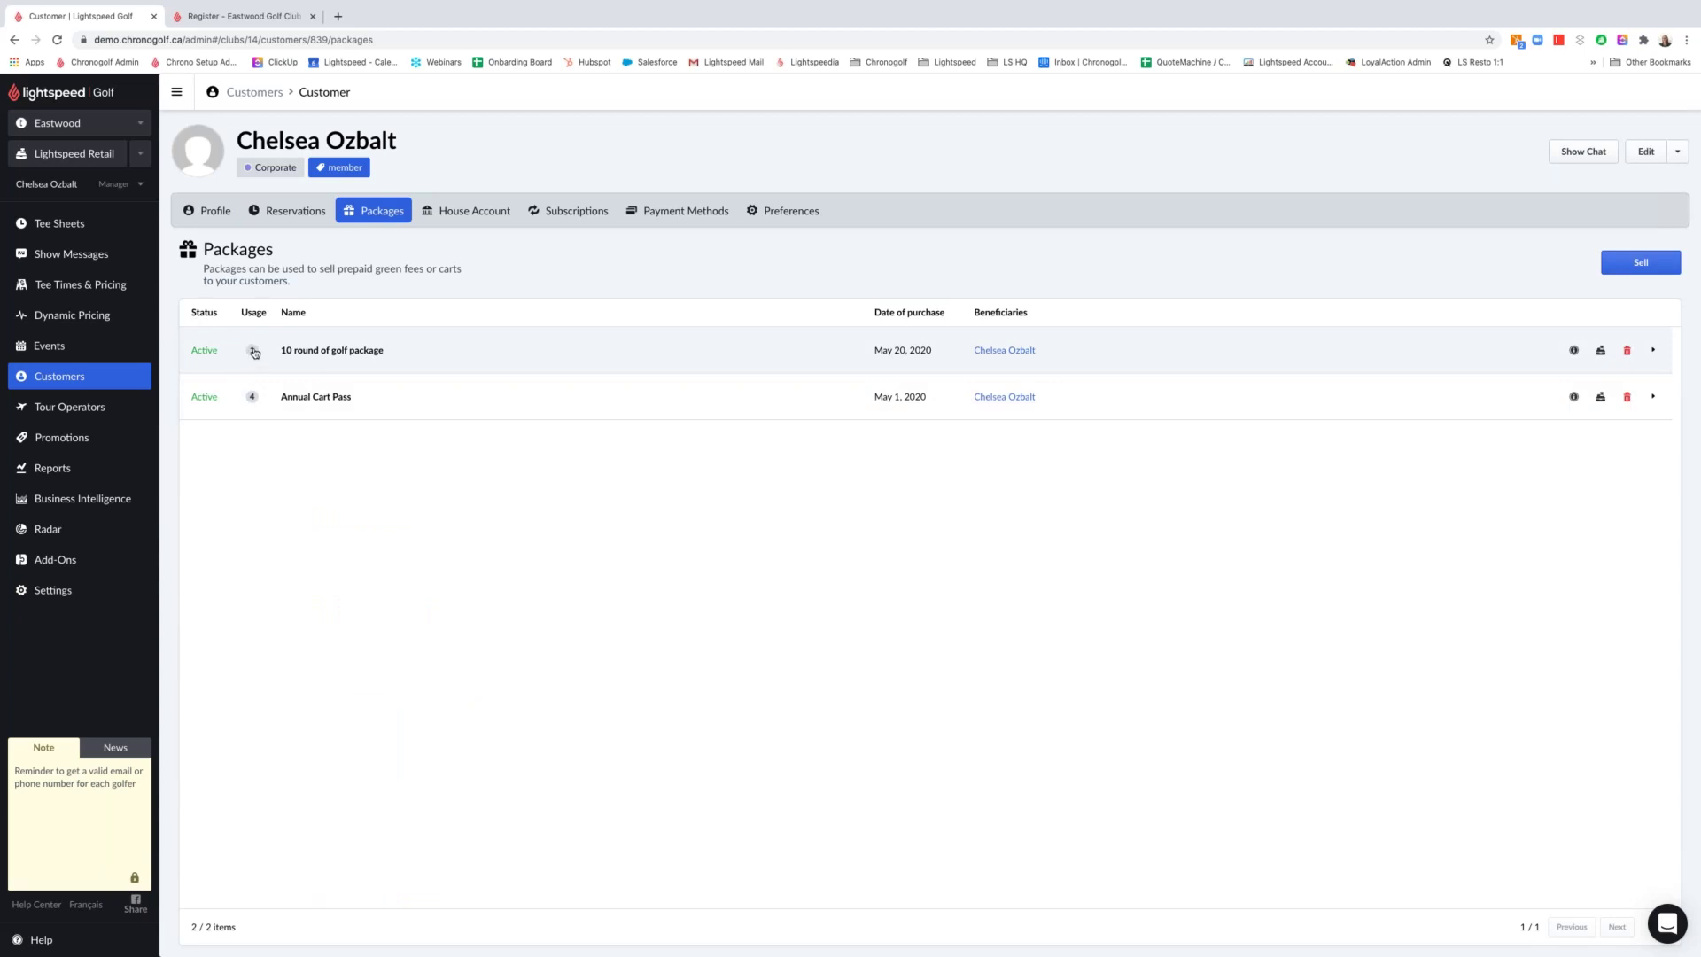
{"action": "left_click", "coordinate": [337, 350]}
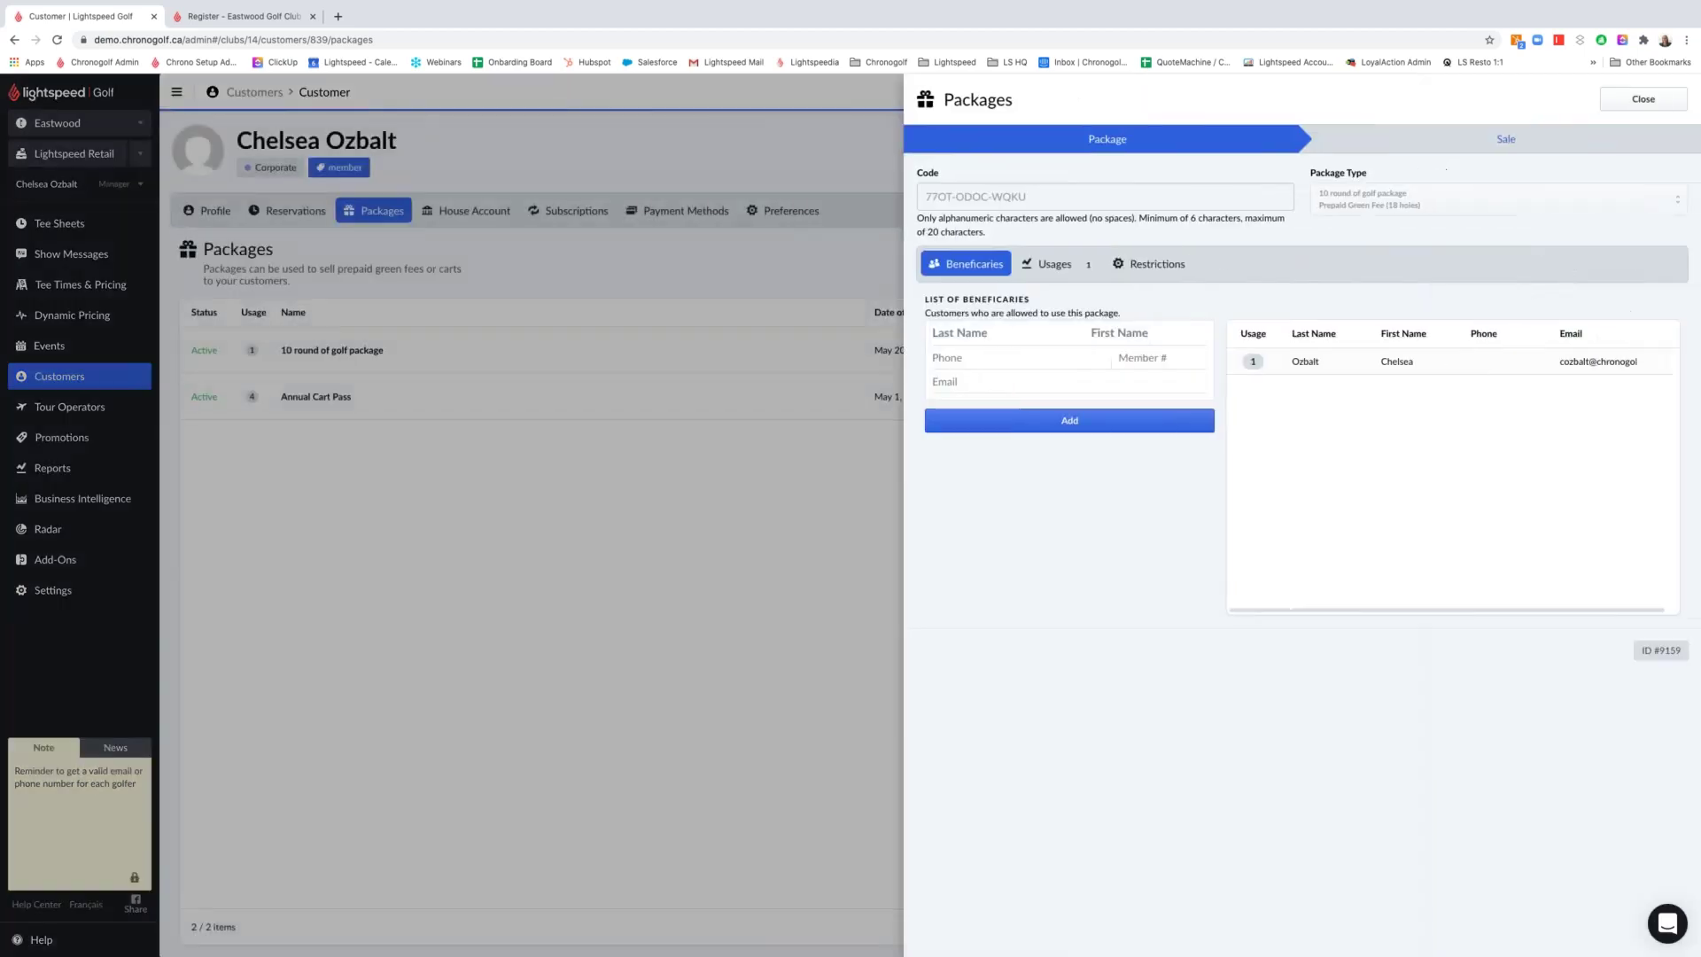
{"action": "left_click", "coordinate": [1081, 270]}
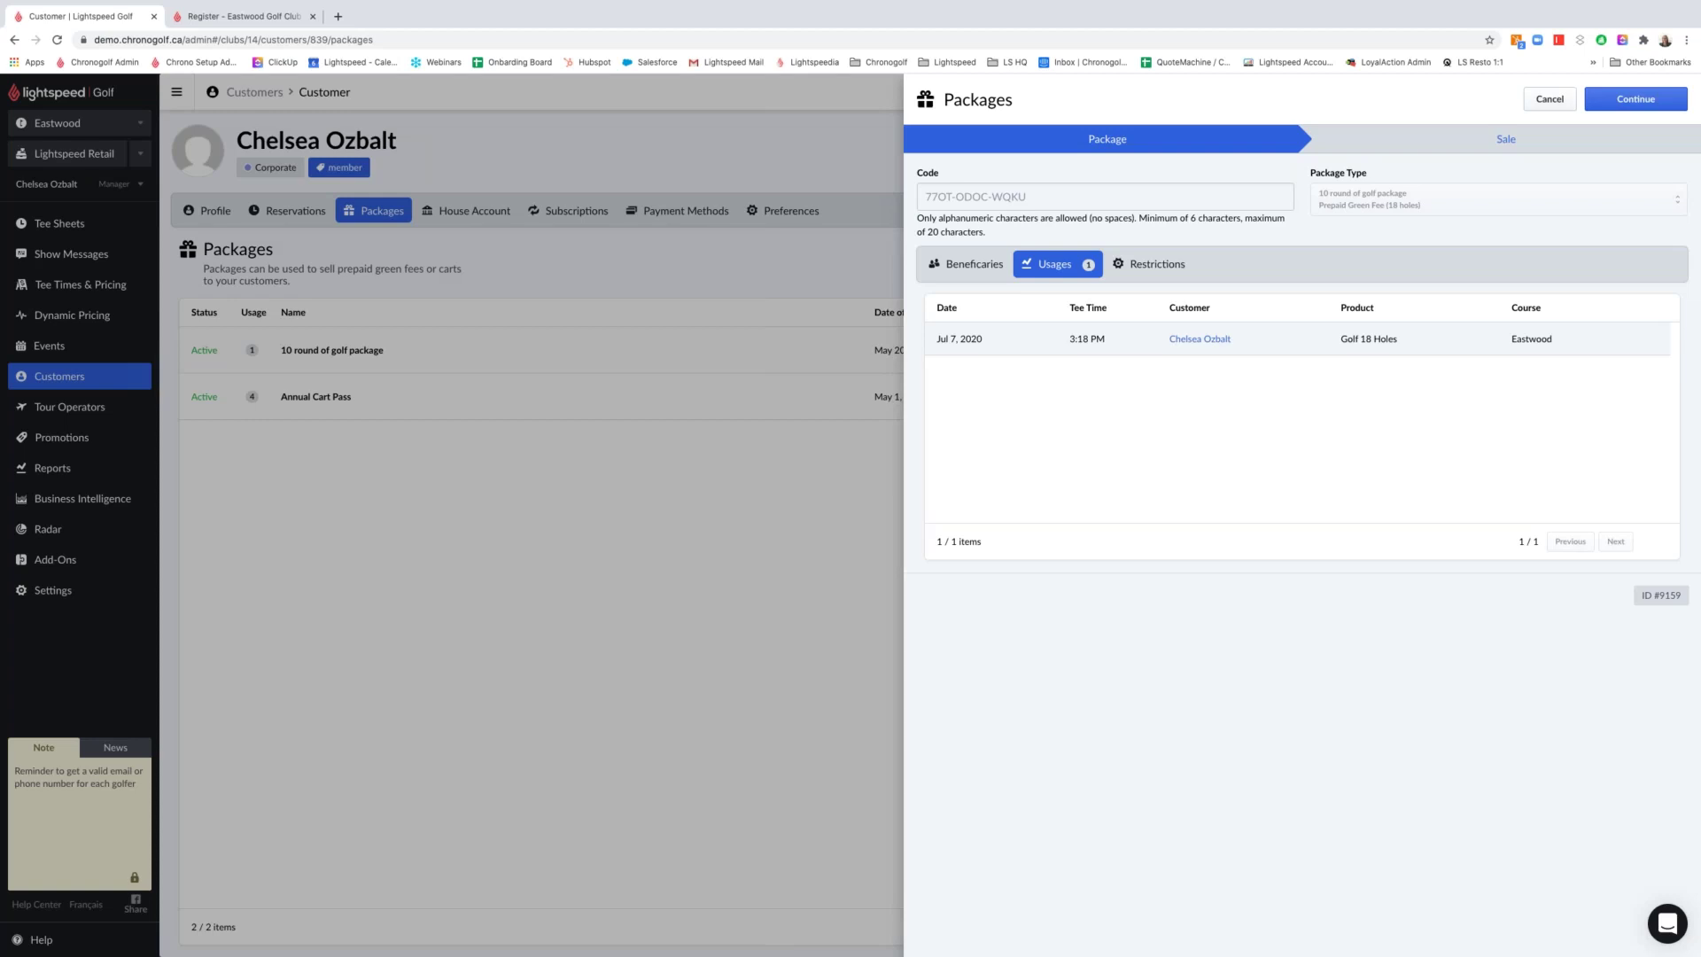
{"action": "left_click", "coordinate": [967, 265]}
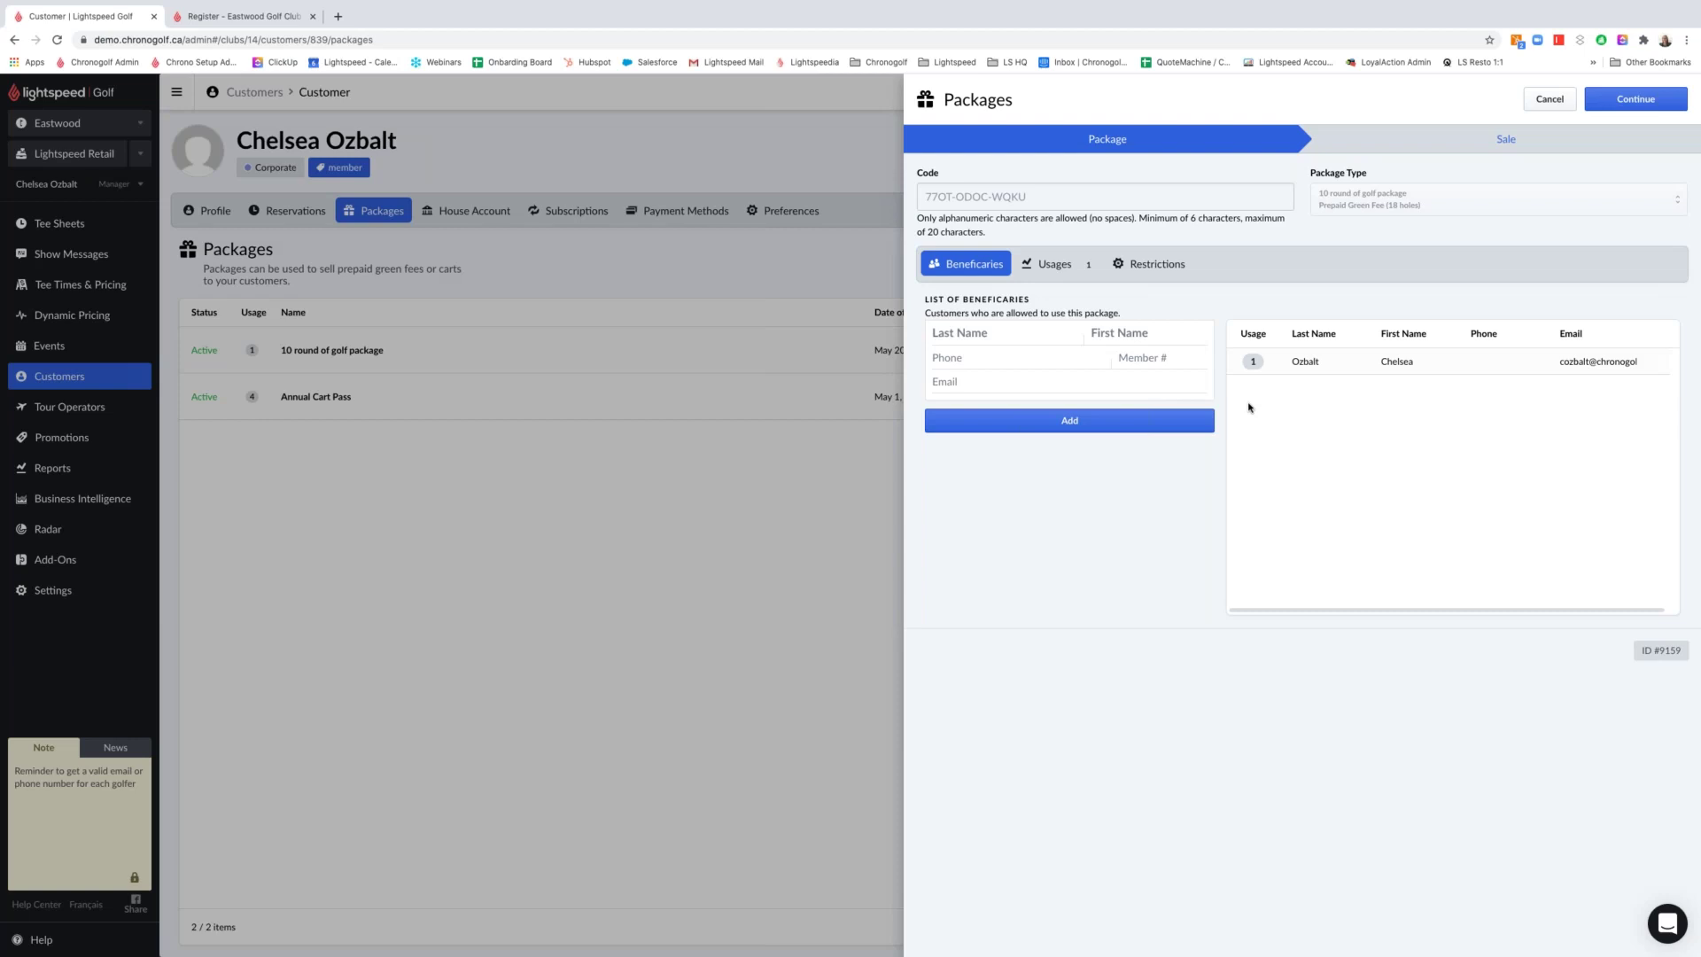
{"action": "left_click", "coordinate": [1072, 266]}
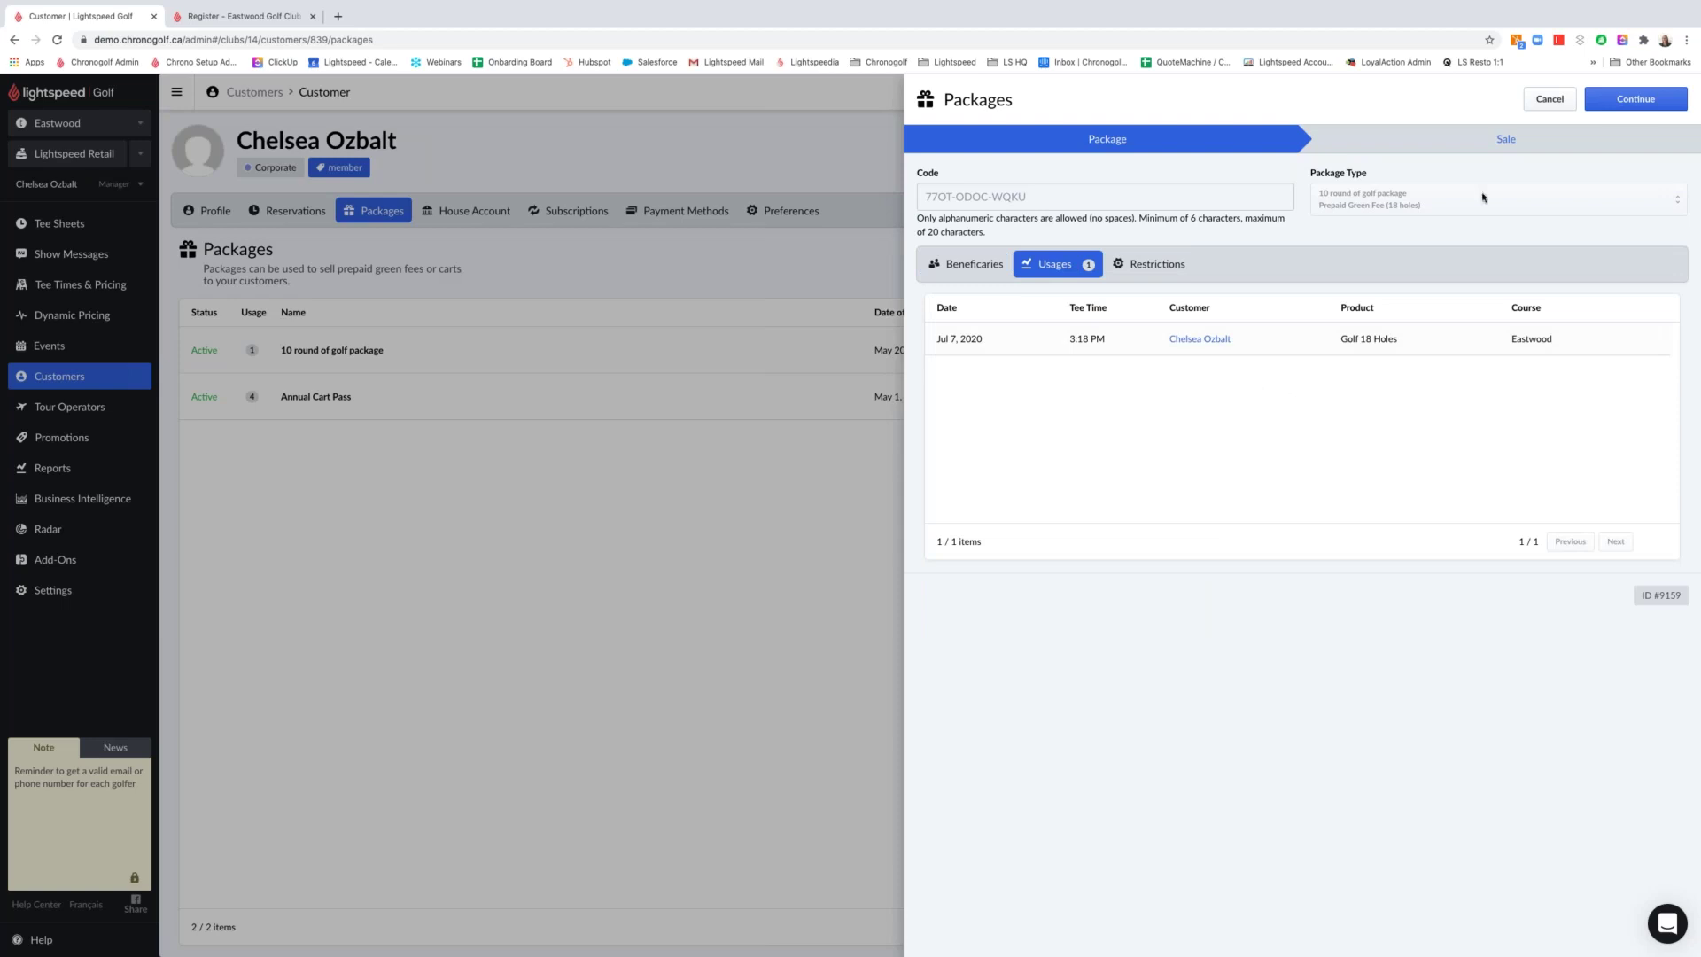
{"action": "left_click", "coordinate": [1549, 98]}
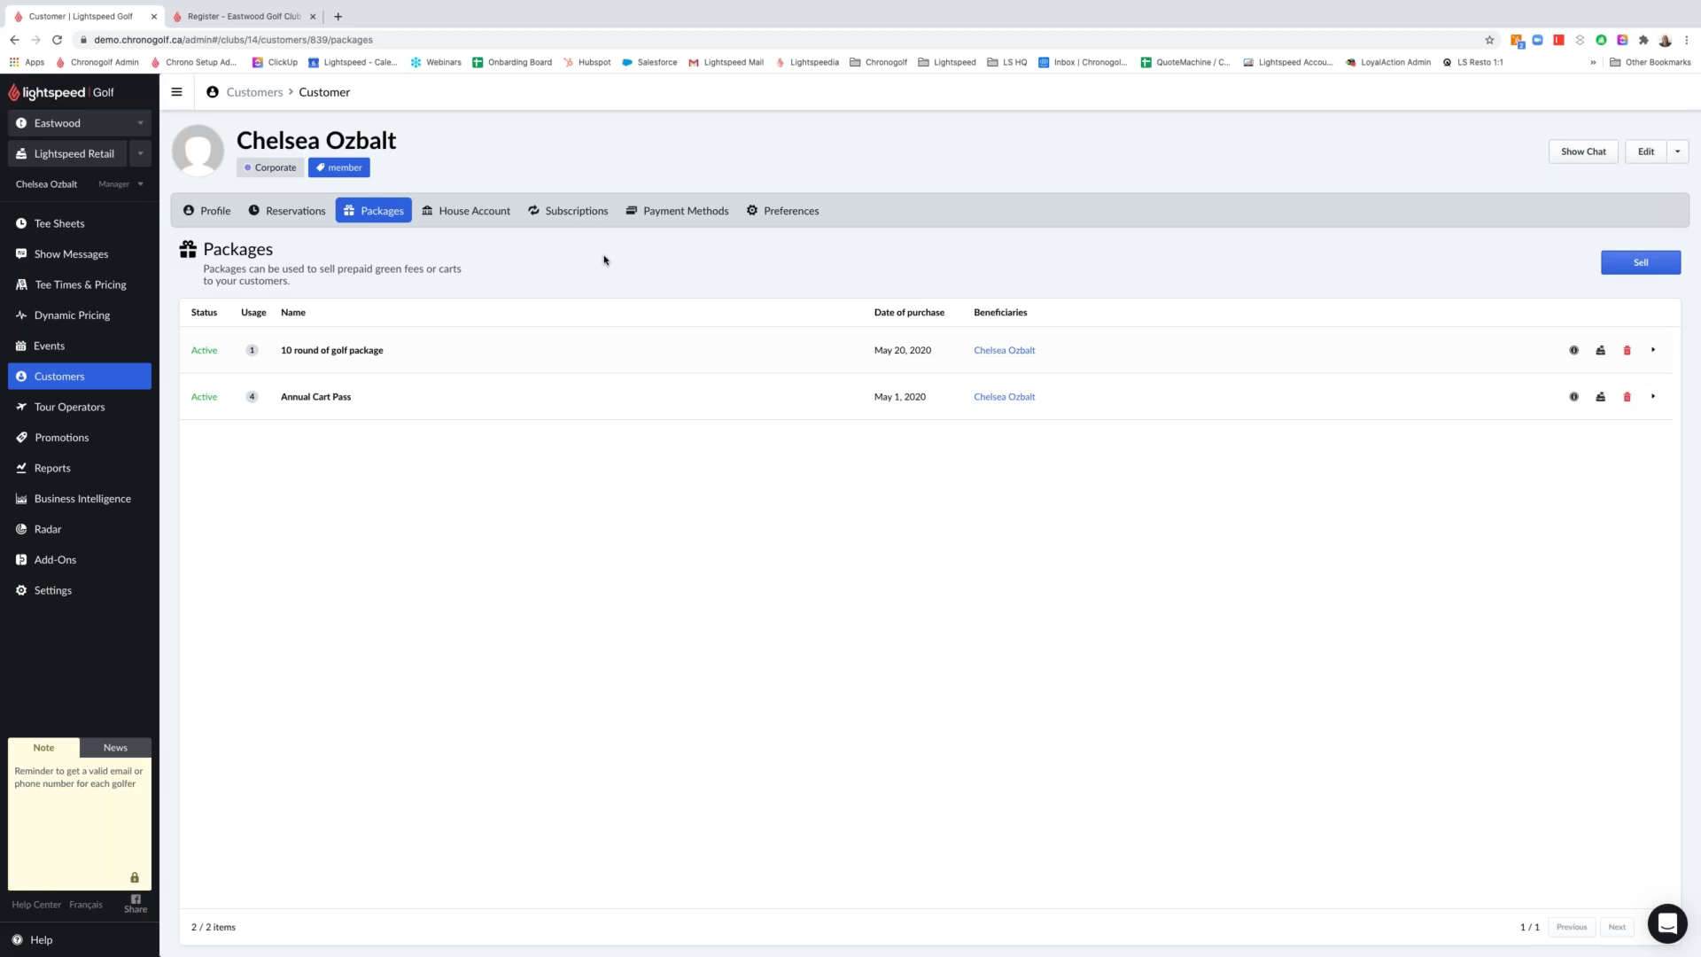
Check the member's house account, then list her subscriptions: one active Corporate Membership, eight cancelled
{"action": "left_click", "coordinate": [492, 215]}
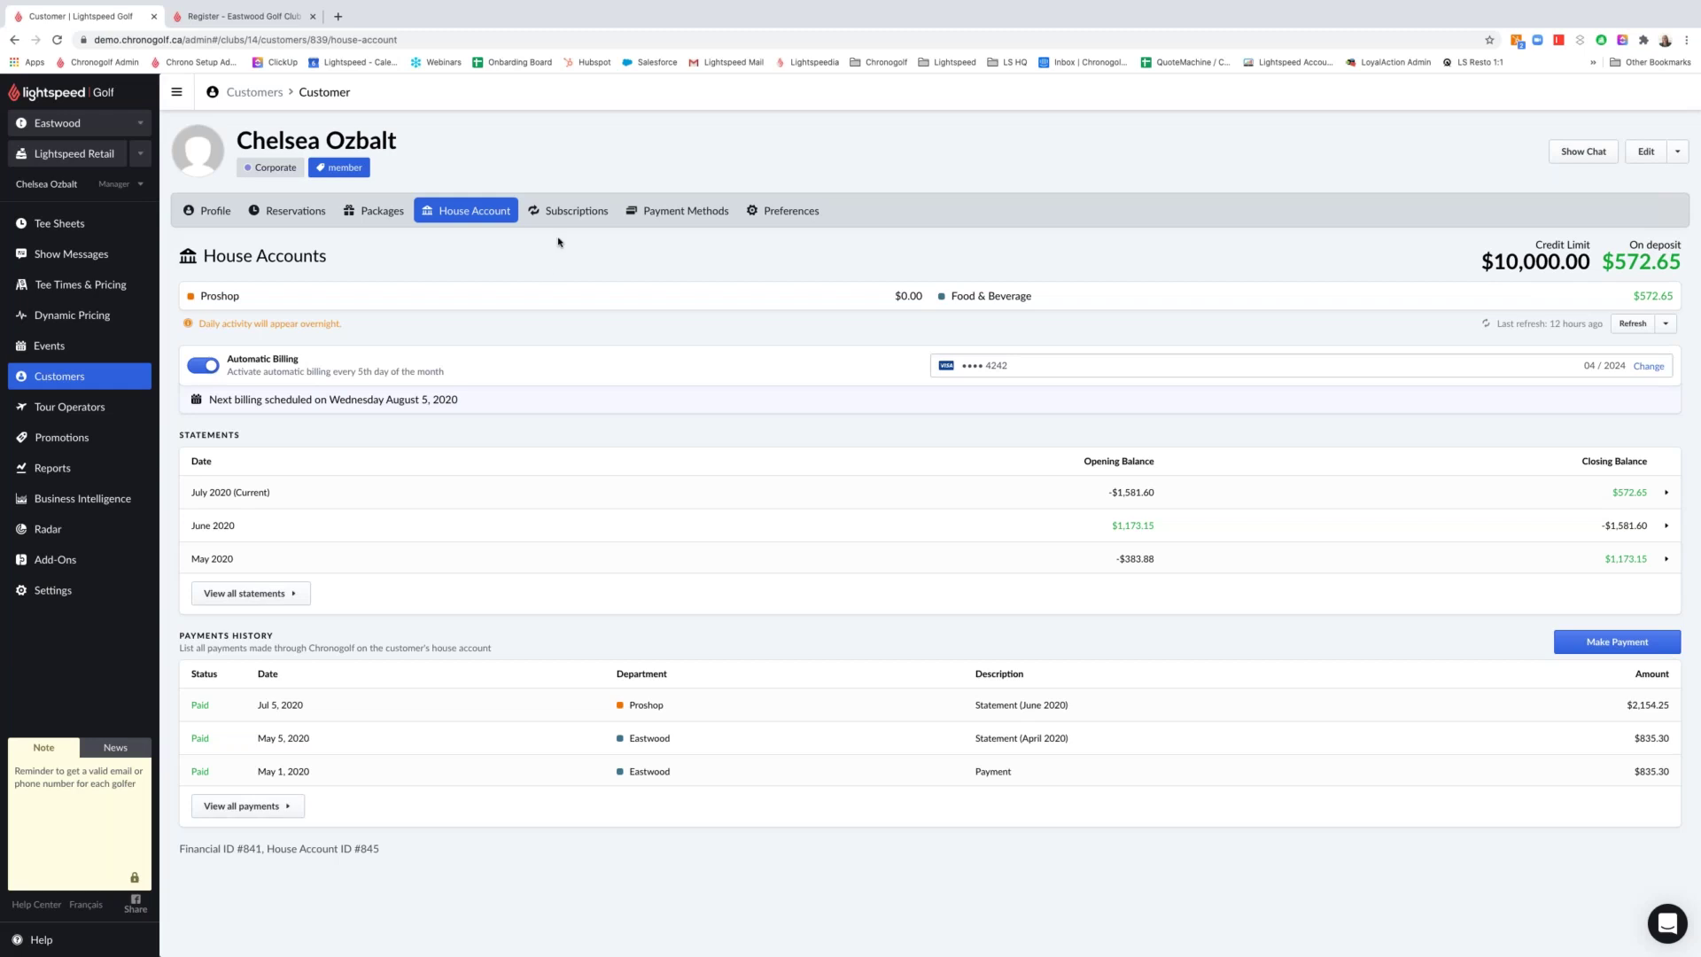
{"action": "left_click", "coordinate": [574, 213]}
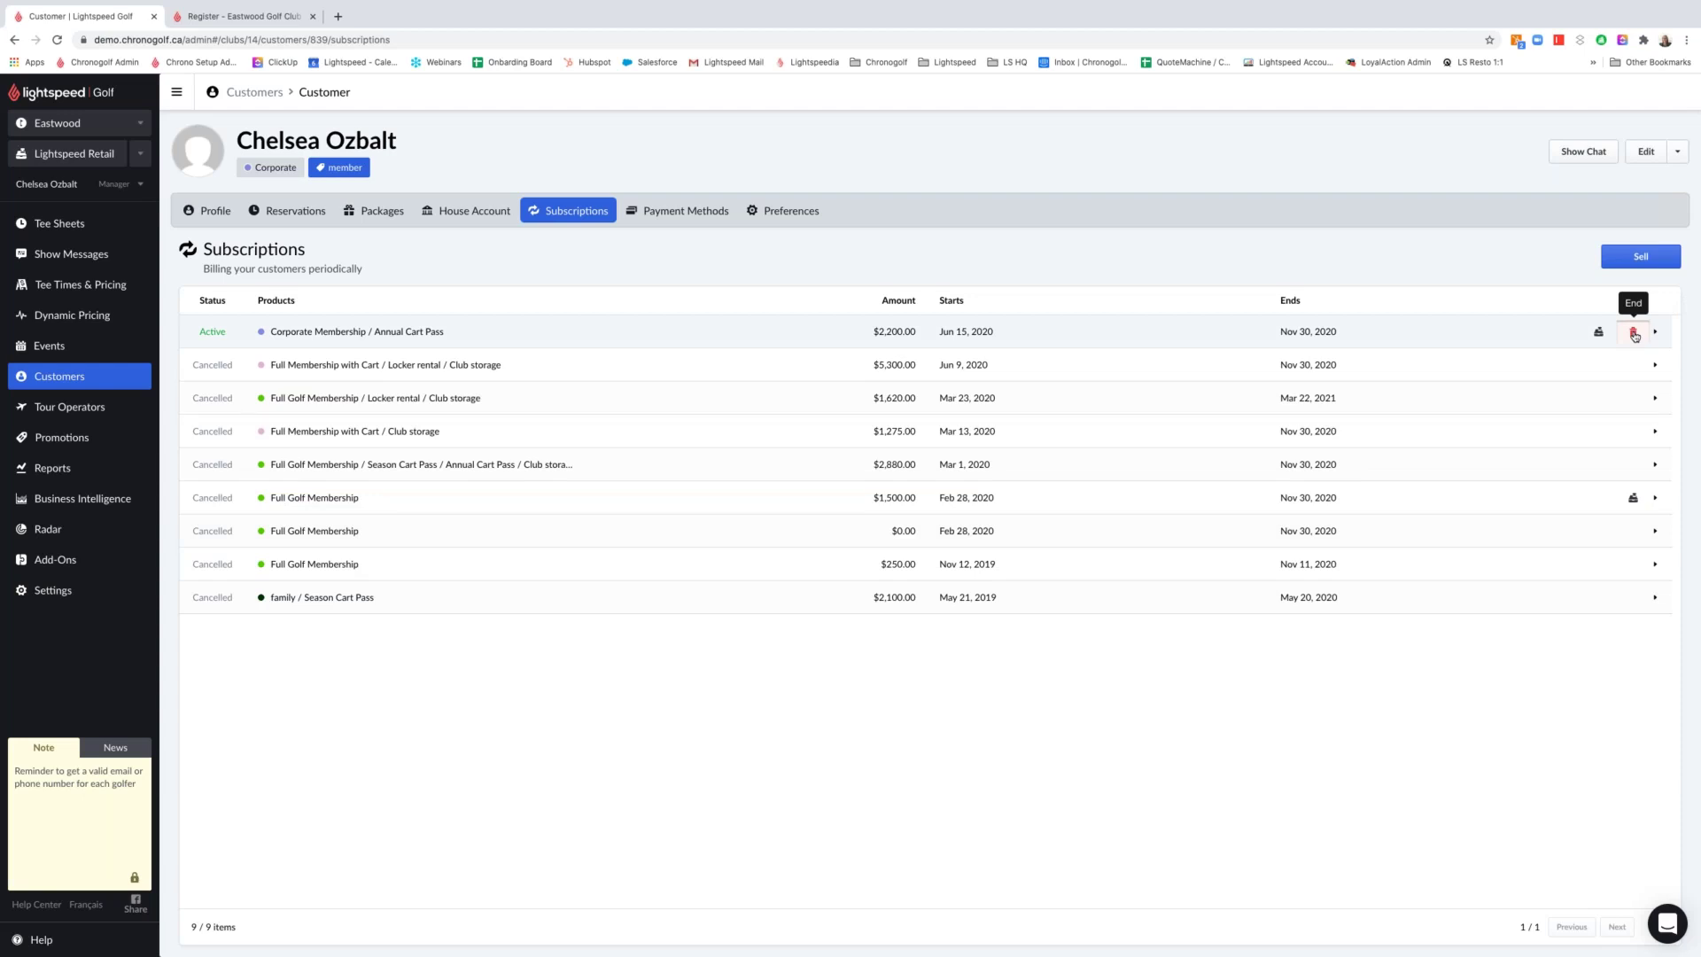
Cancel the active Corporate Membership / Annual Cart Pass subscription and start selling a new one
{"action": "left_click", "coordinate": [1634, 333]}
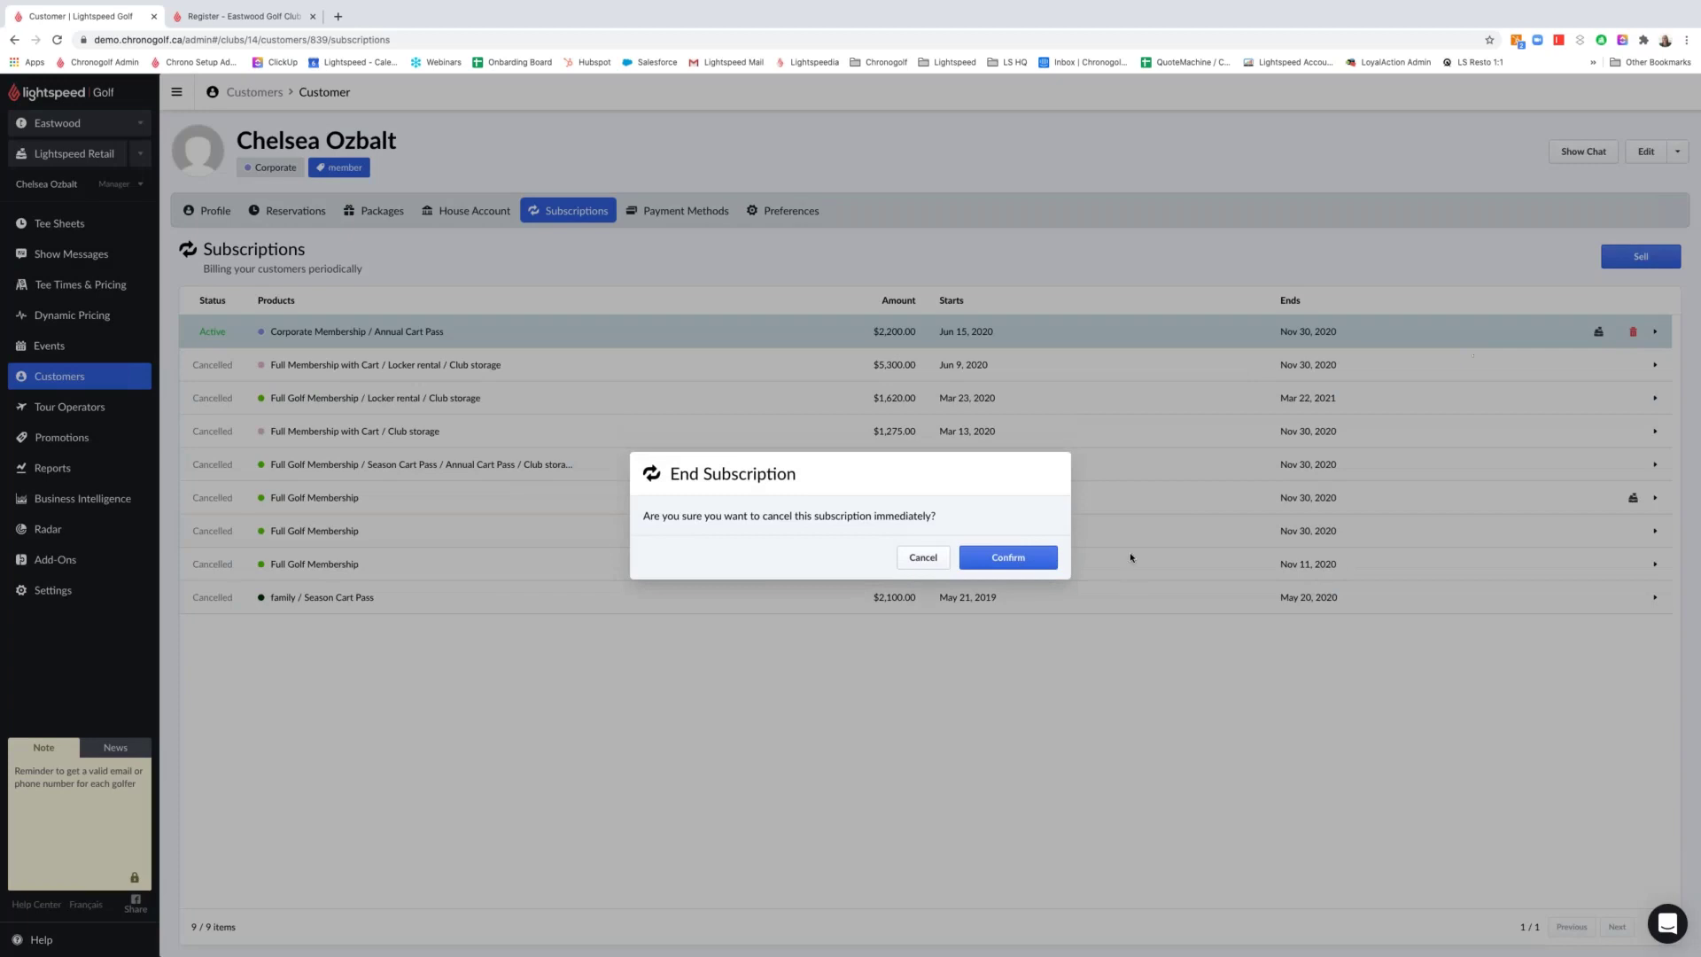
{"action": "left_click", "coordinate": [1046, 560]}
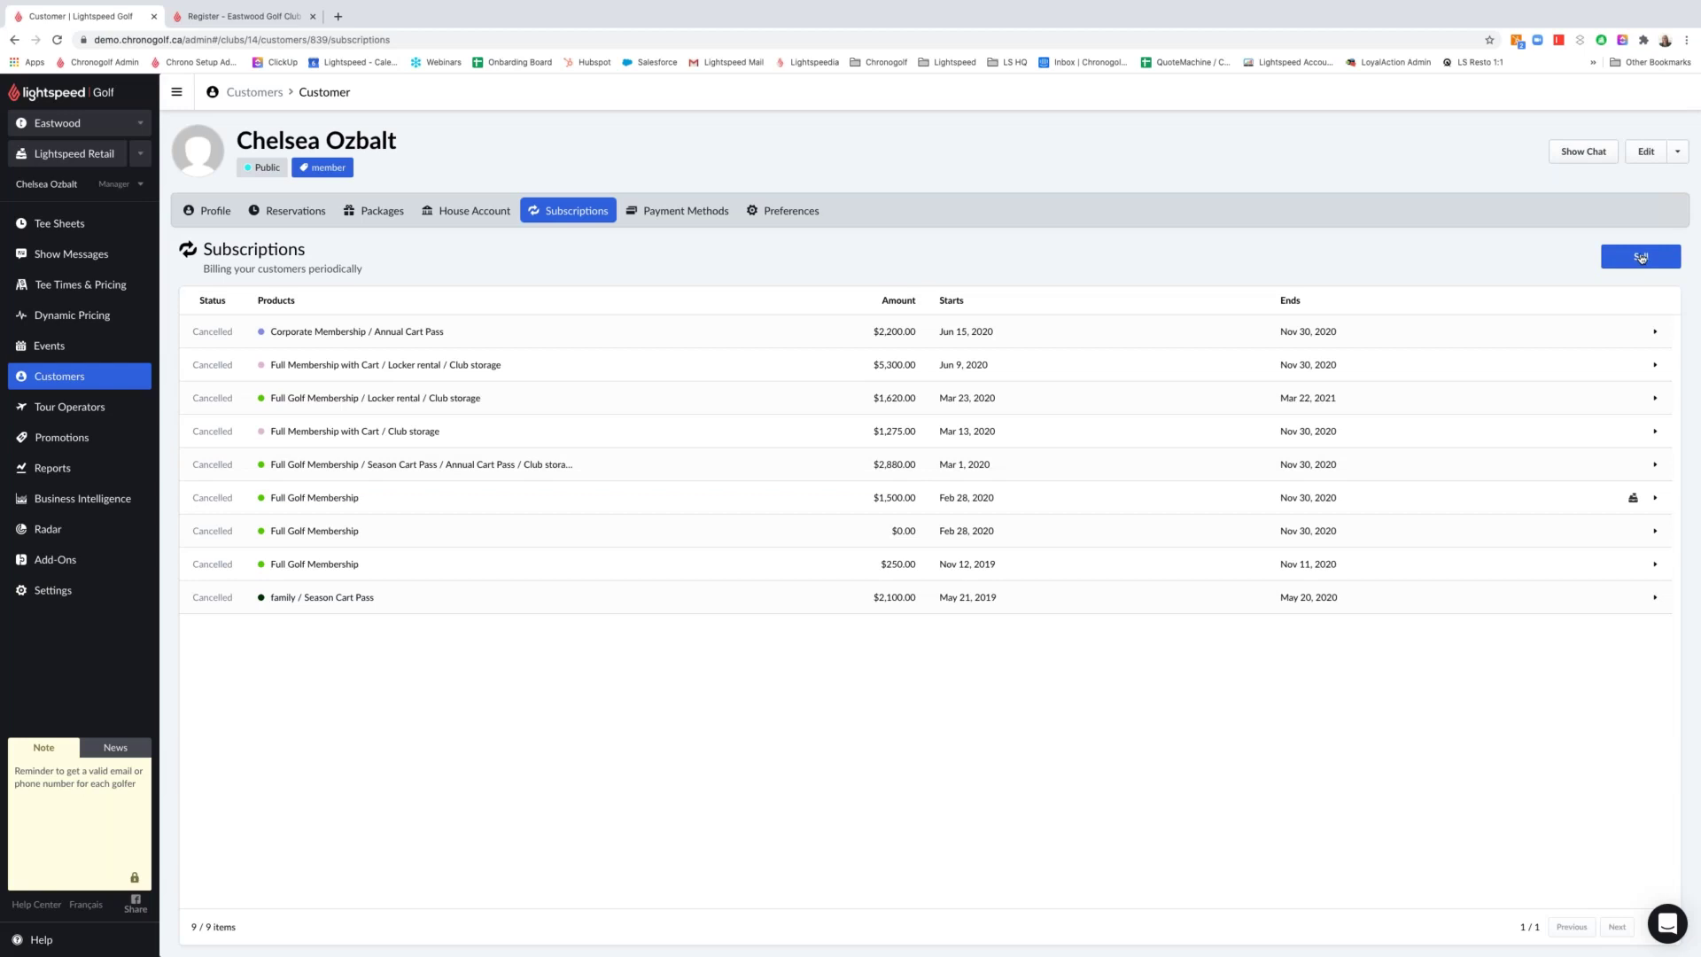
{"action": "left_click", "coordinate": [1640, 257]}
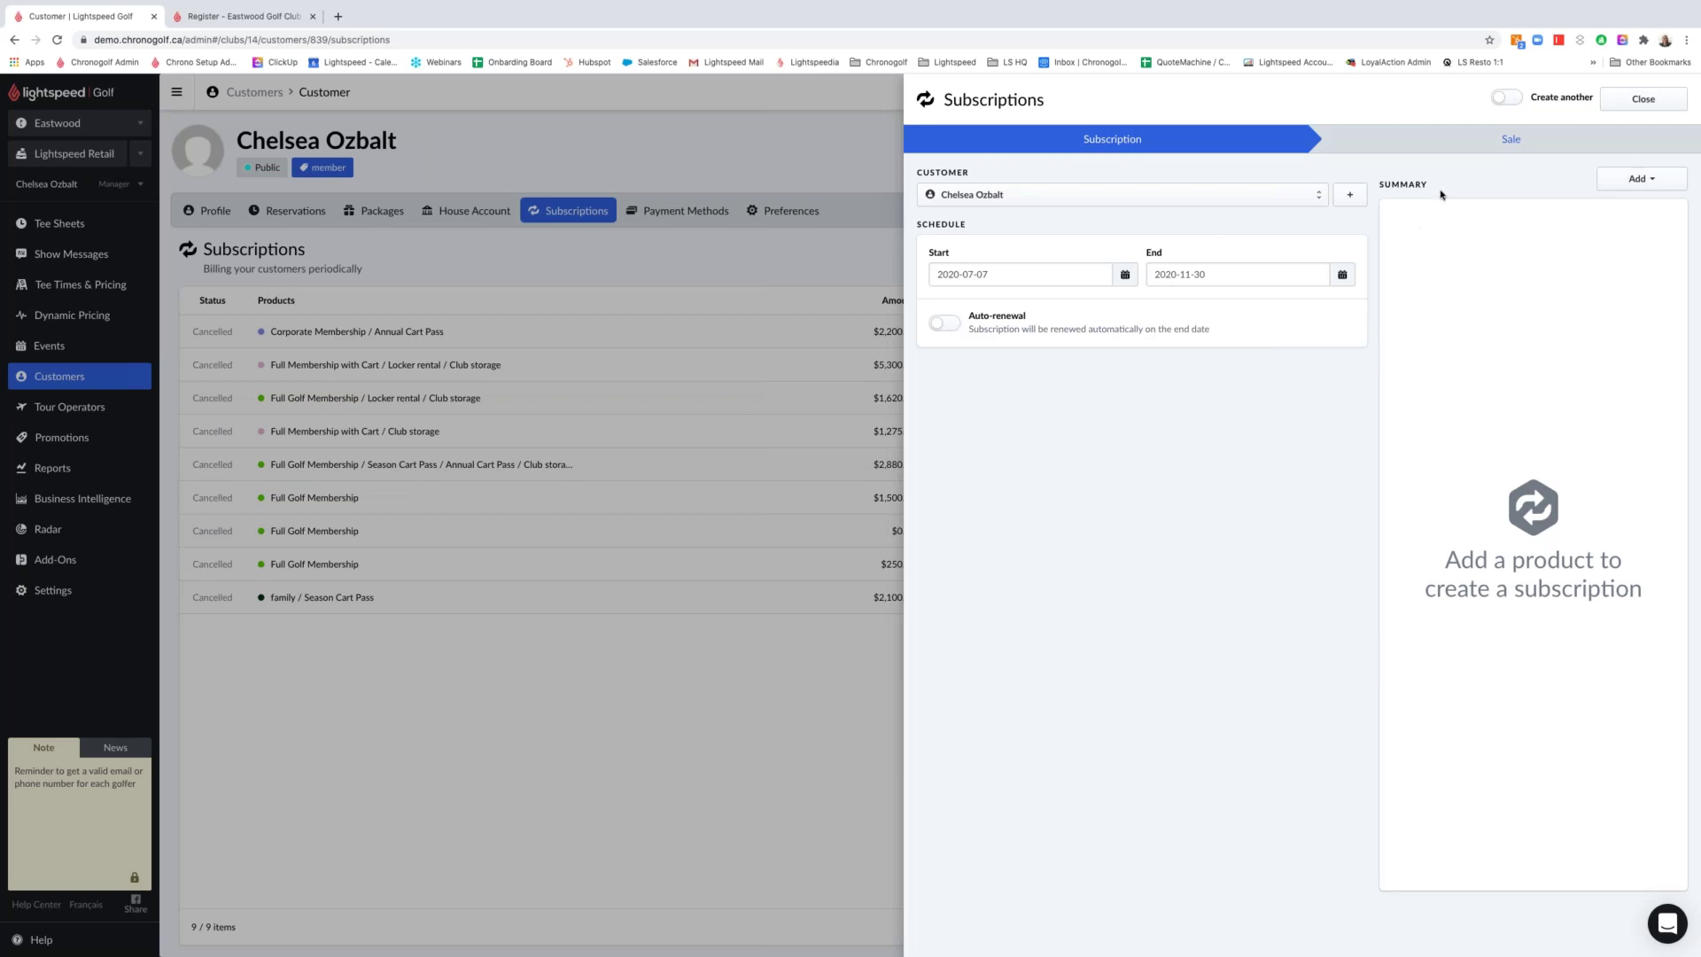
Add the Full Membership with Cart membership and the Annual Cart Pass service to the subscription
{"action": "left_click_drag", "start_coordinate": [1383, 183], "coordinate": [1459, 186]}
{"action": "left_click", "coordinate": [1613, 179]}
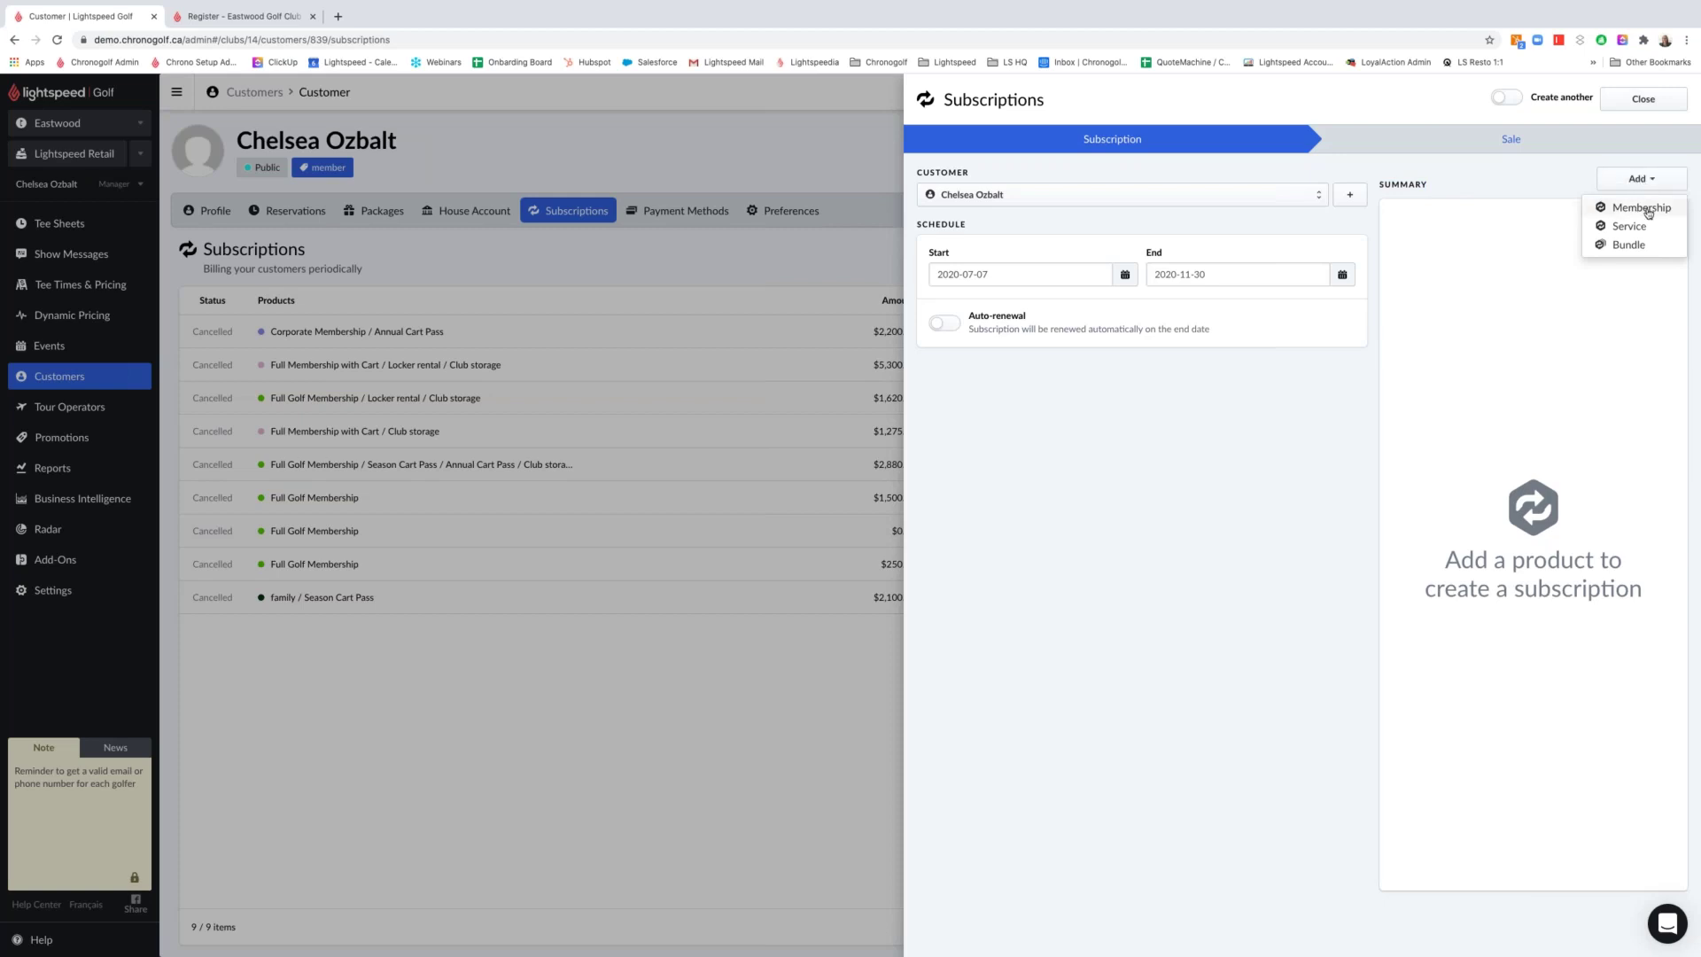
{"action": "left_click", "coordinate": [1642, 208]}
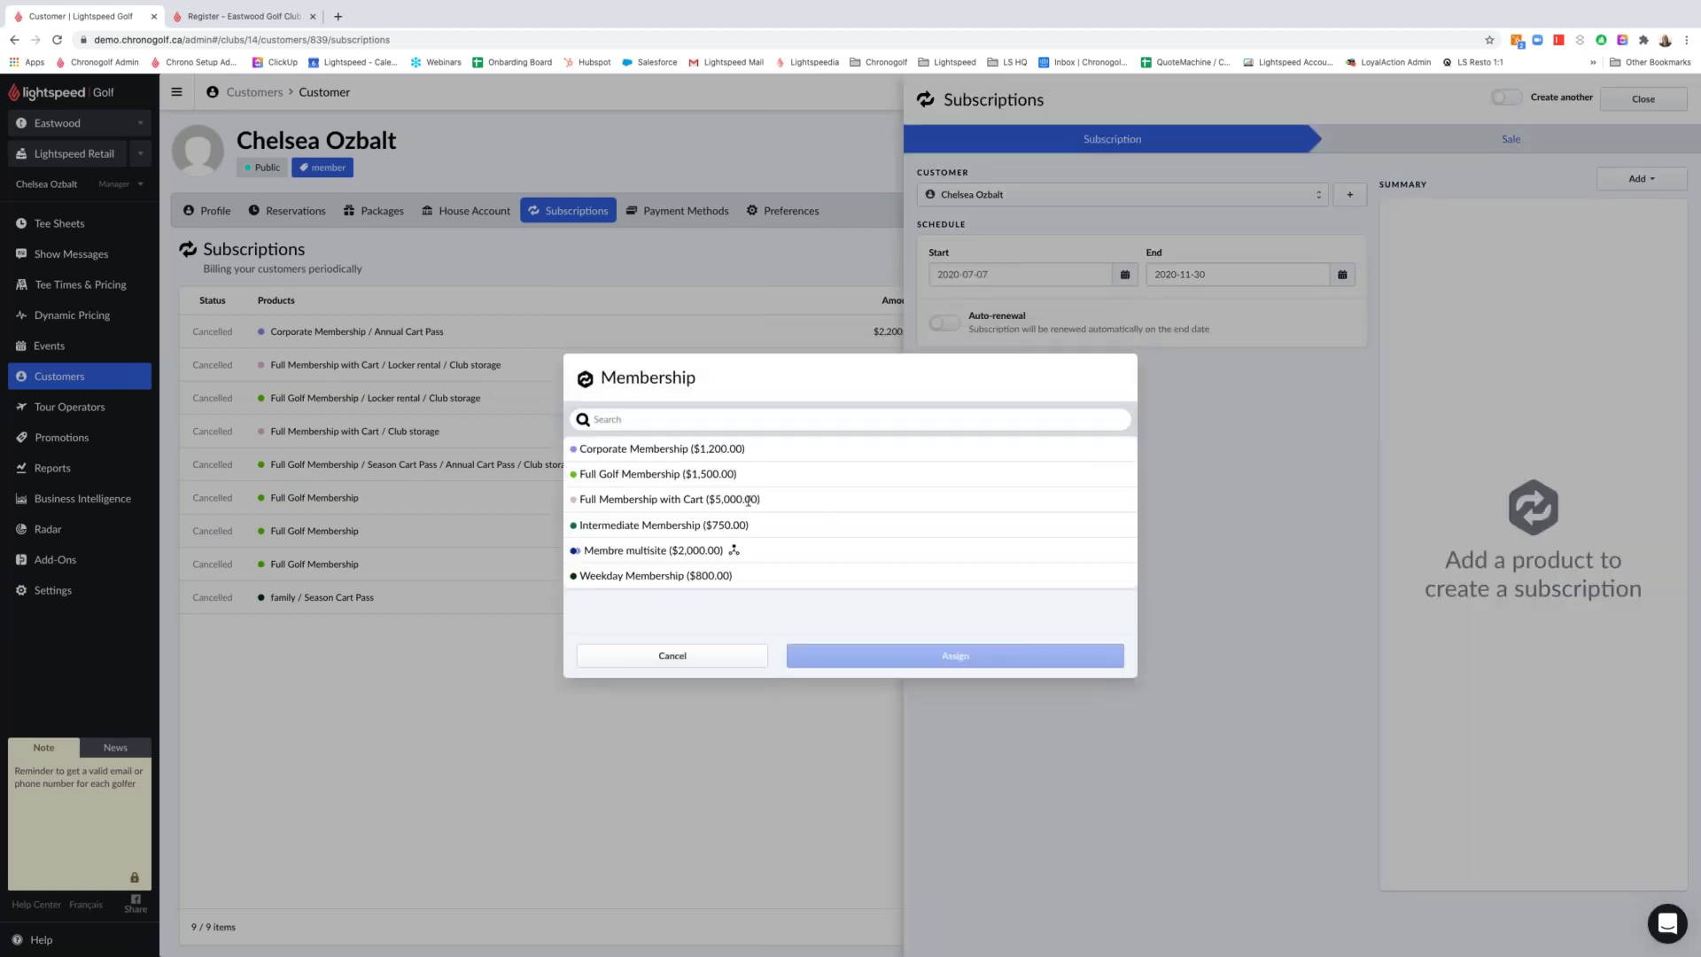
{"action": "left_click", "coordinate": [698, 498]}
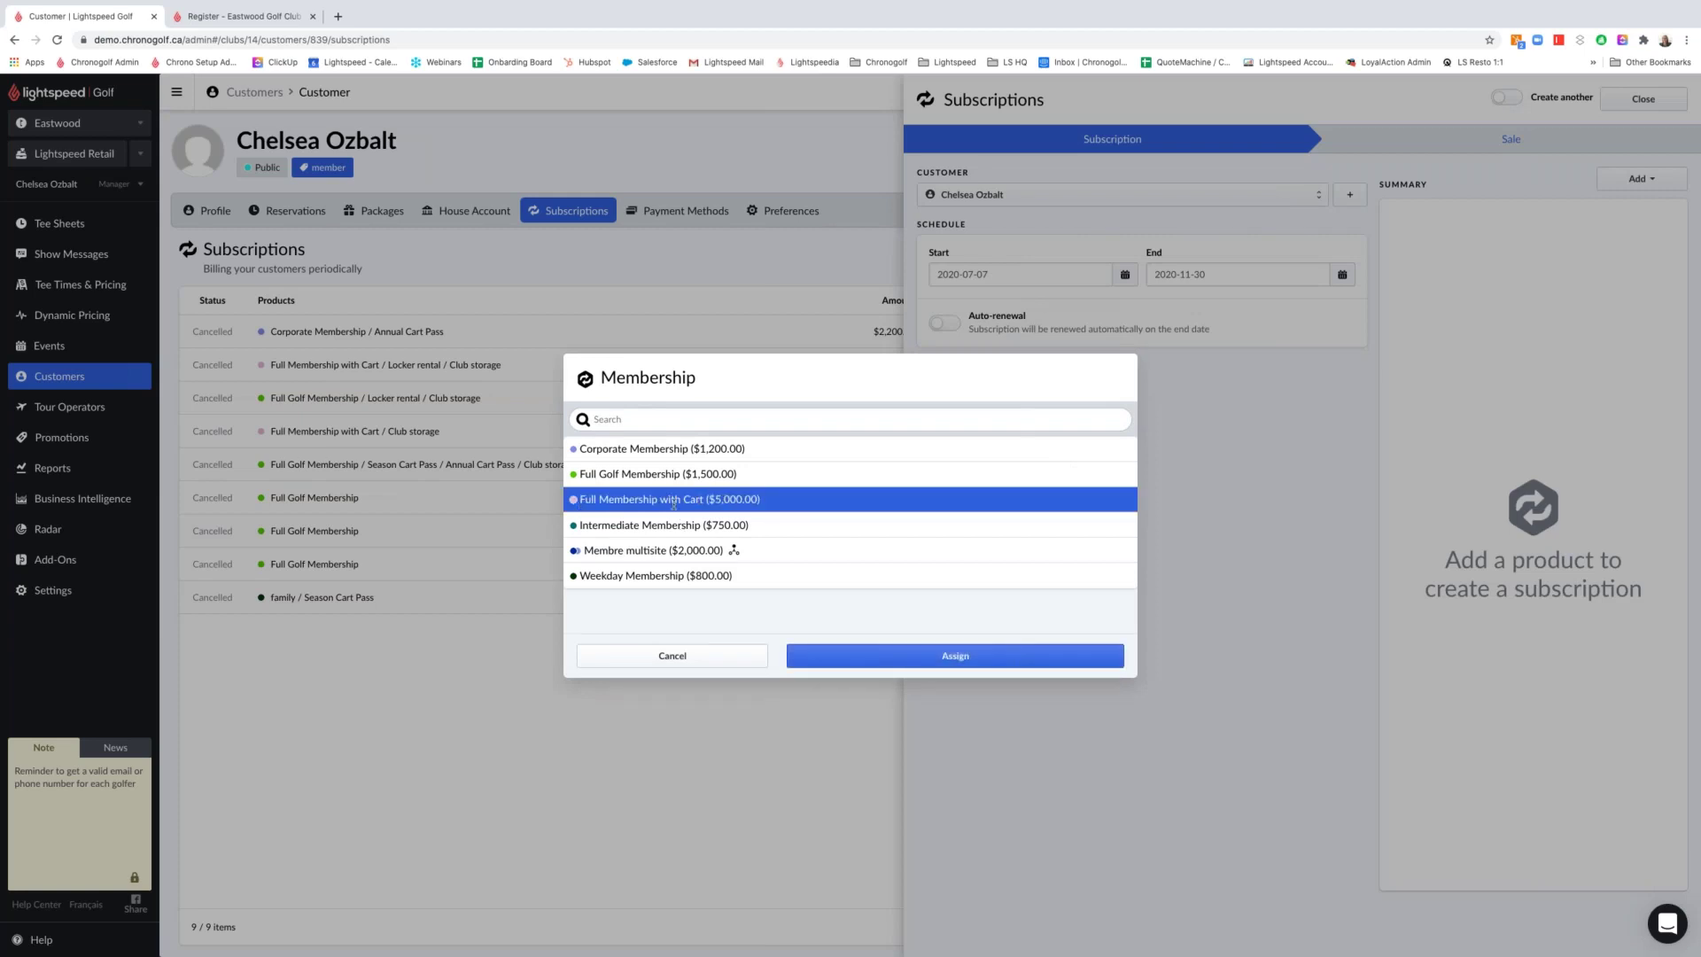
{"action": "left_click", "coordinate": [869, 652]}
{"action": "left_click", "coordinate": [1639, 179]}
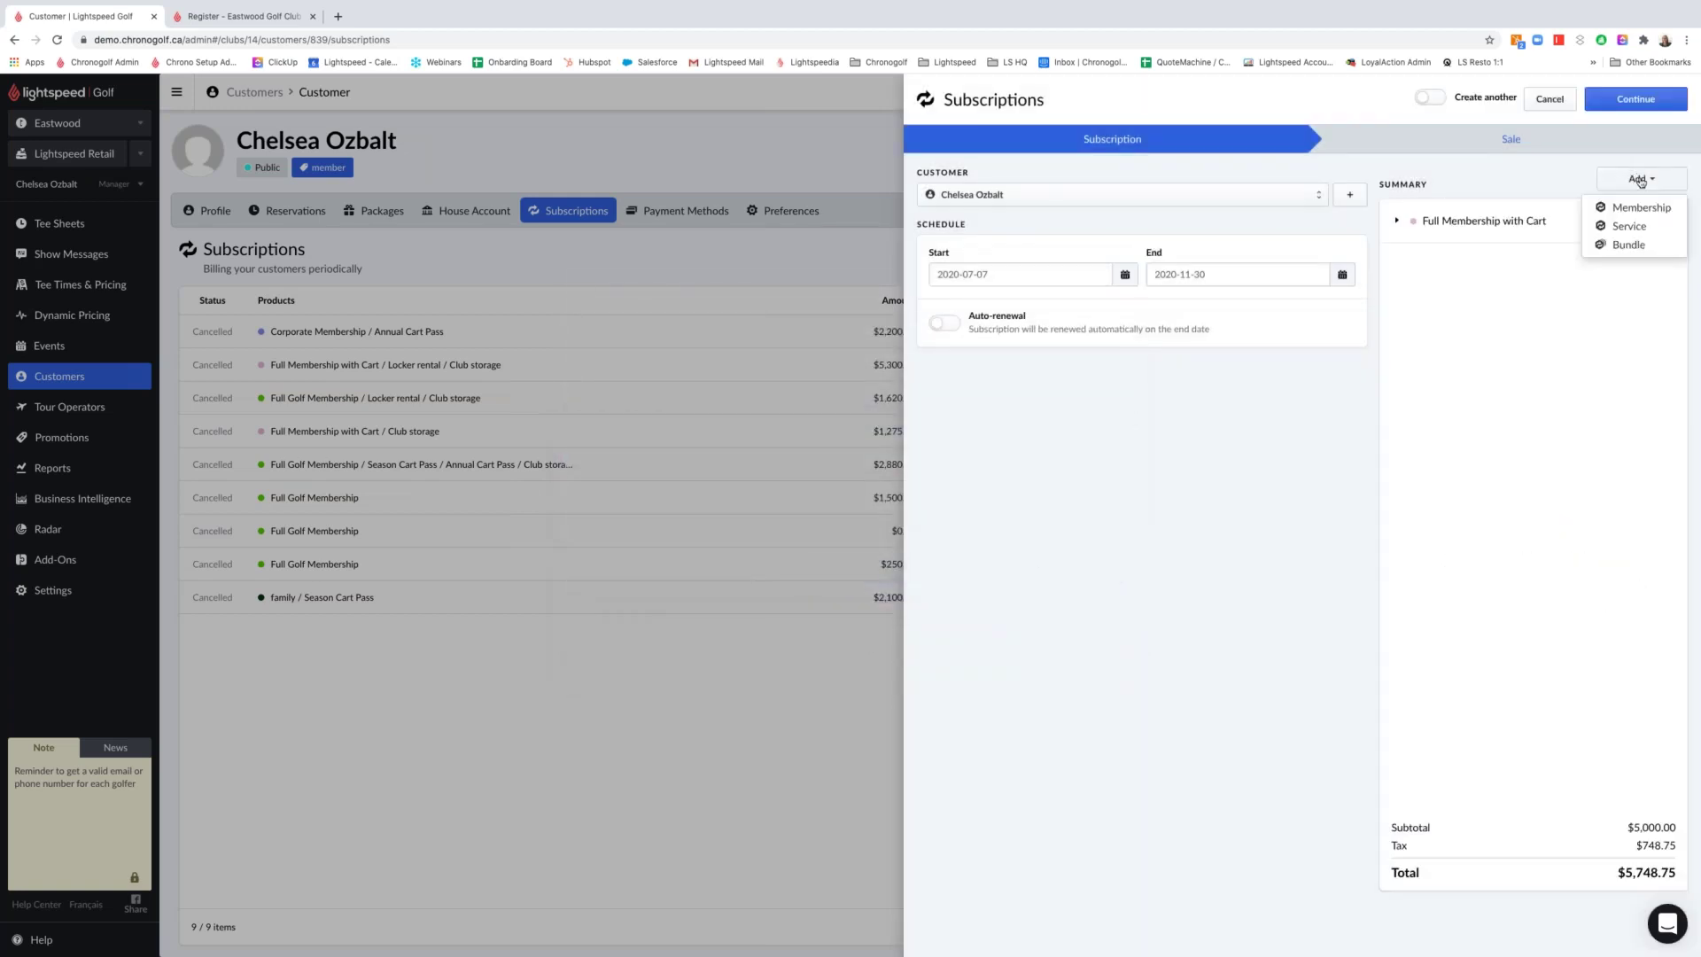
{"action": "left_click", "coordinate": [1629, 227]}
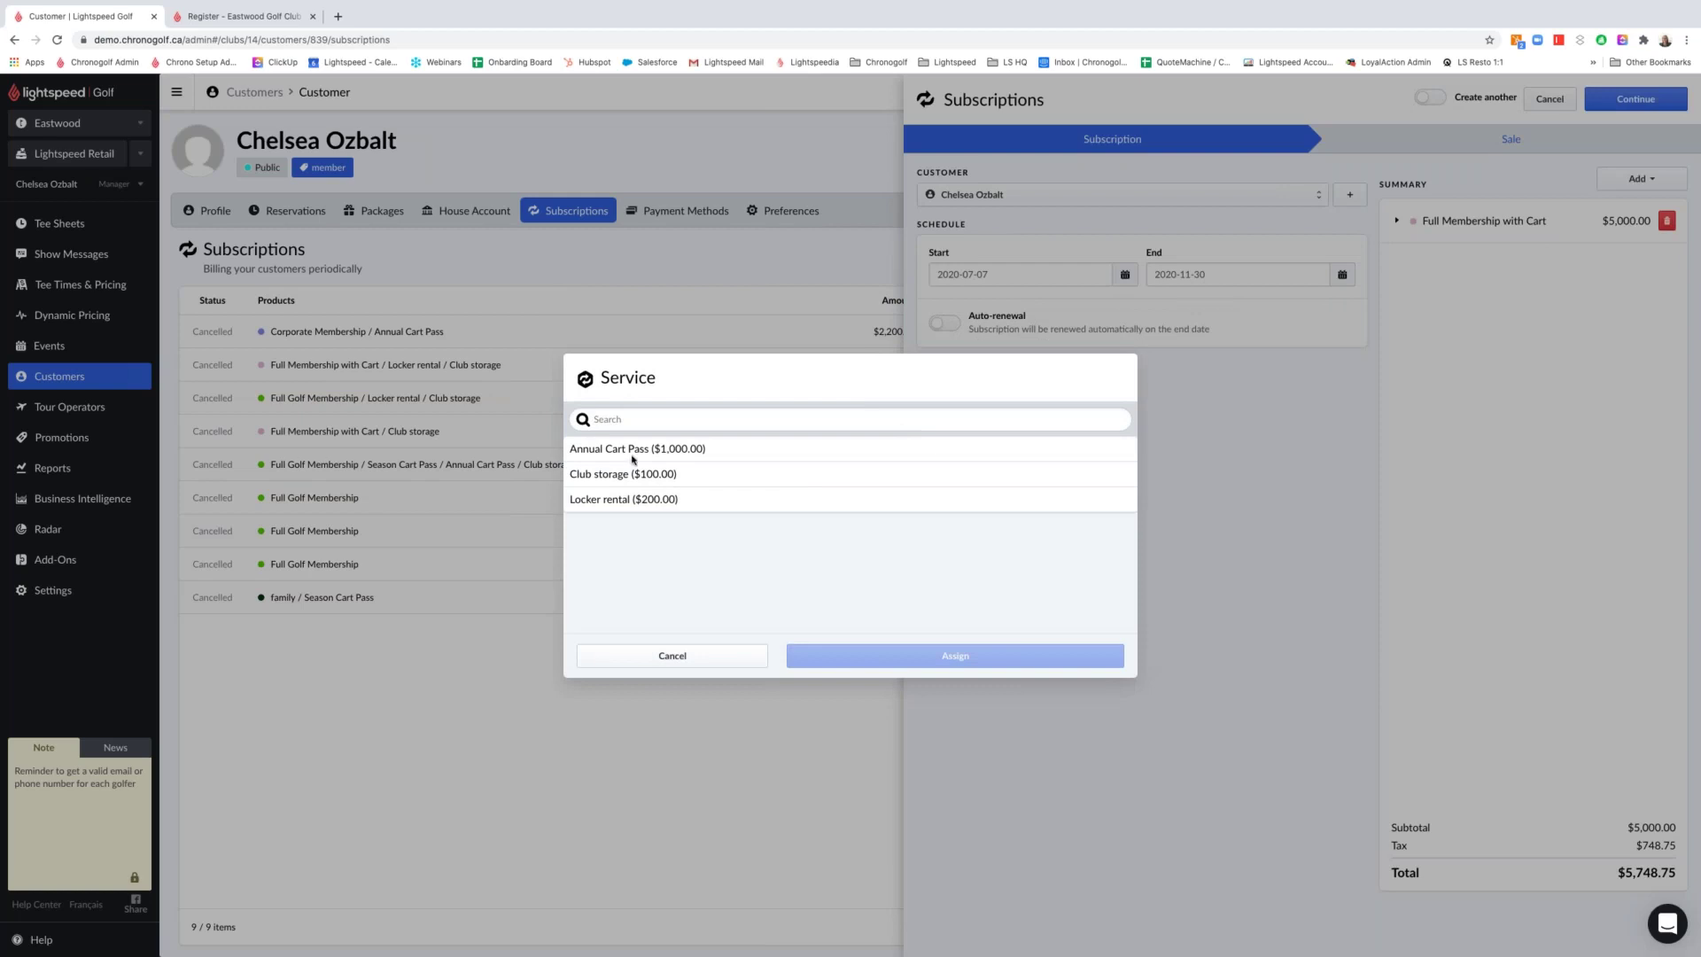
{"action": "left_click", "coordinate": [661, 448]}
{"action": "left_click", "coordinate": [911, 656]}
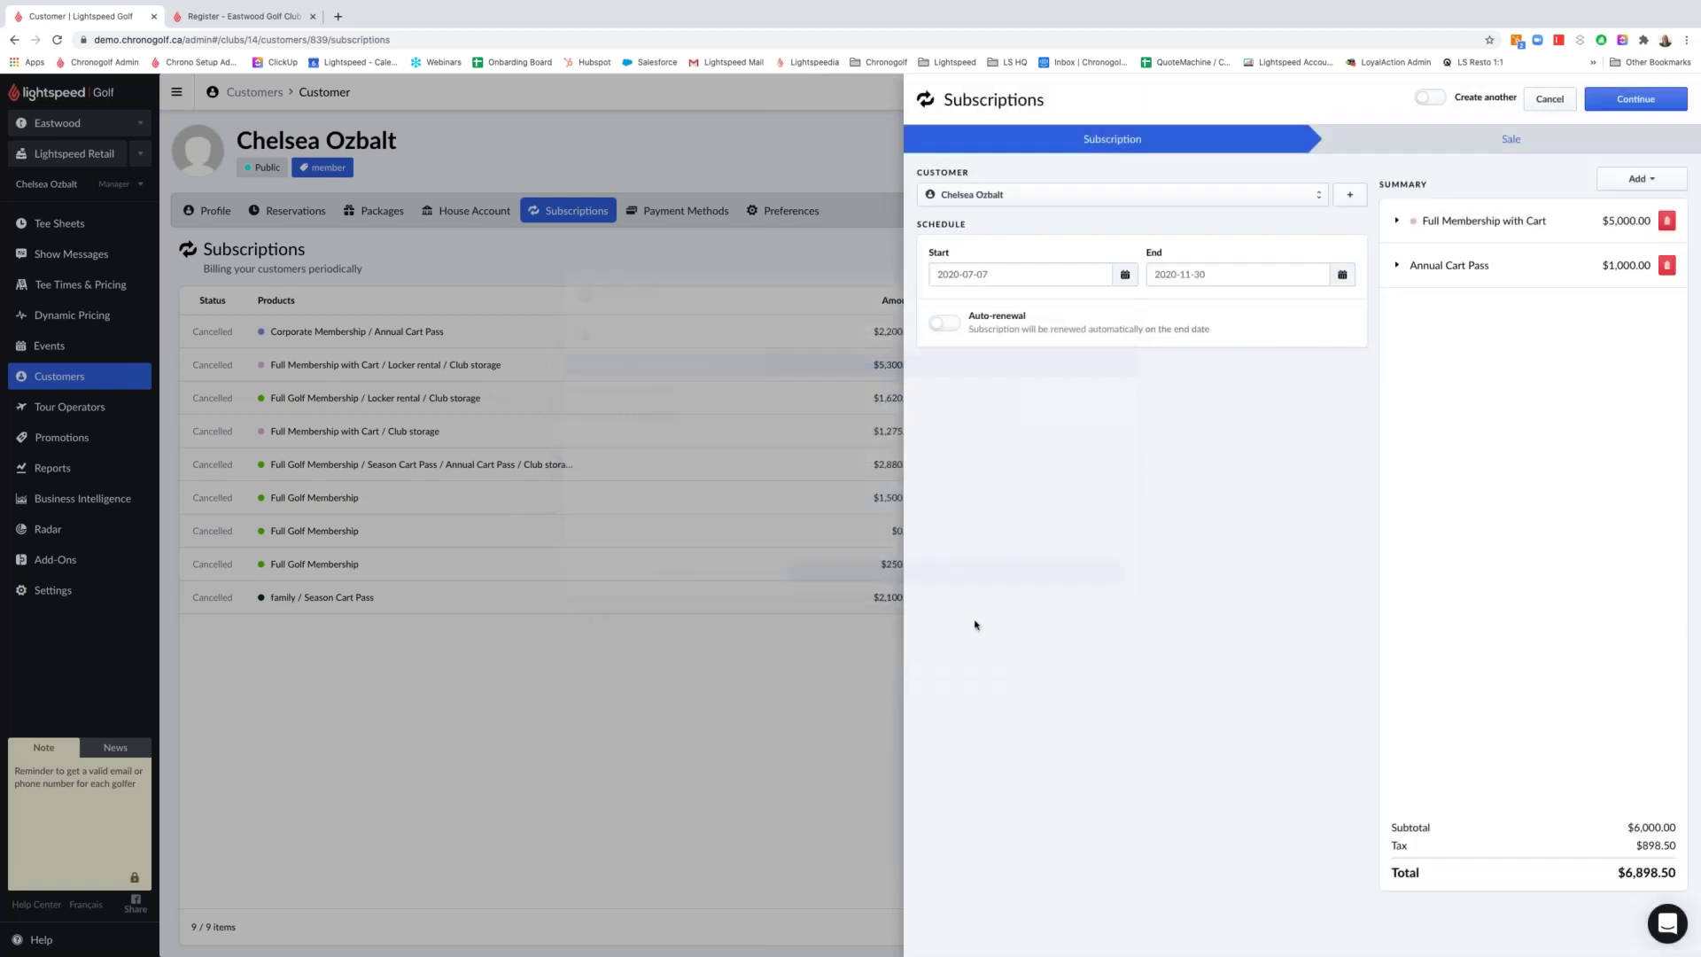
Add the Club storage and Locker rental services to the subscription
{"action": "left_click", "coordinate": [1628, 175]}
{"action": "left_click", "coordinate": [1605, 225]}
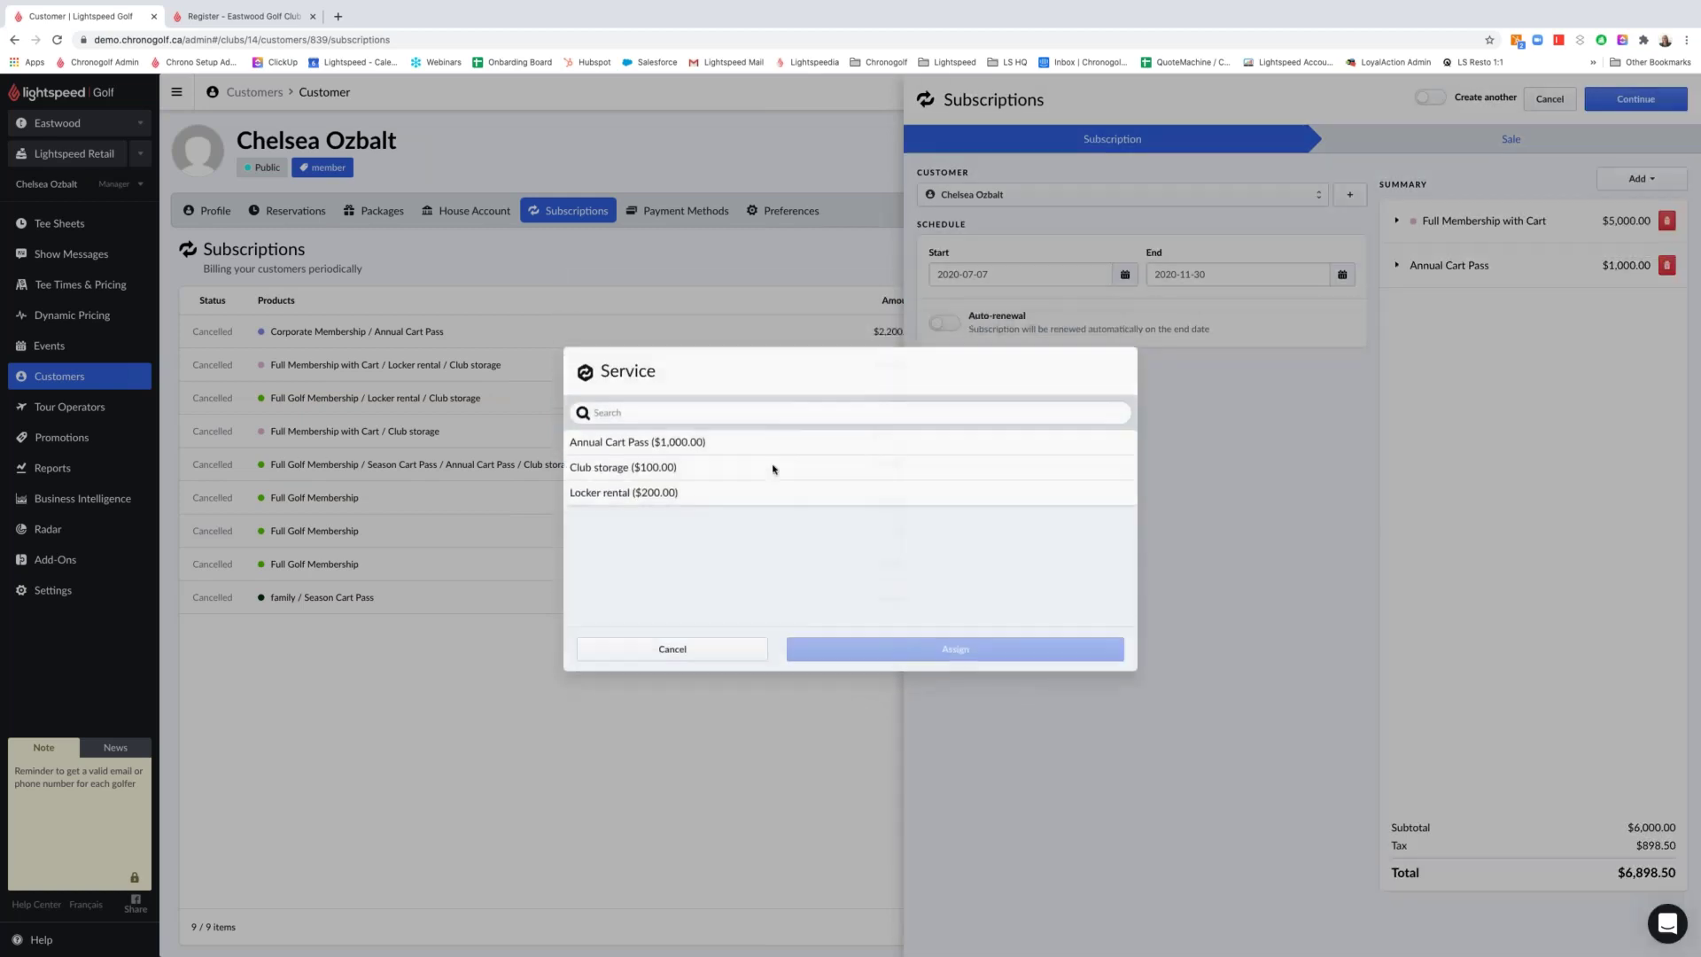
{"action": "left_click", "coordinate": [676, 467]}
{"action": "left_click", "coordinate": [1007, 649]}
{"action": "left_click", "coordinate": [1616, 185]}
{"action": "left_click", "coordinate": [1605, 244]}
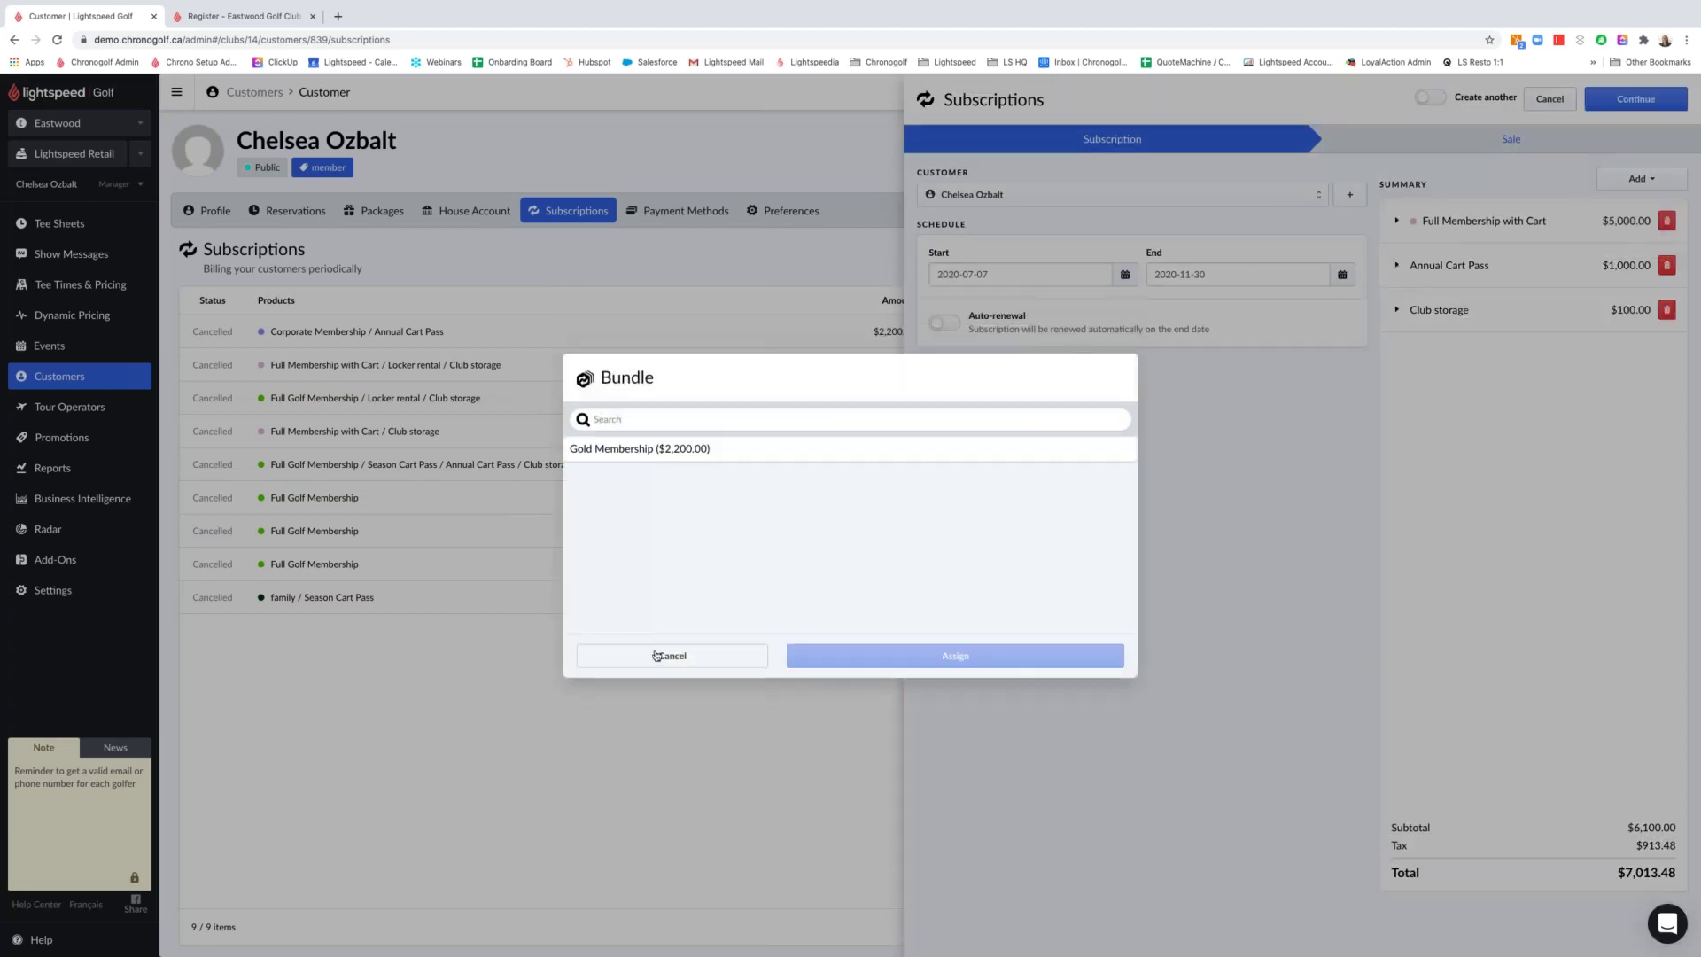
{"action": "left_click", "coordinate": [657, 655]}
{"action": "left_click", "coordinate": [1638, 178]}
{"action": "left_click", "coordinate": [1606, 225]}
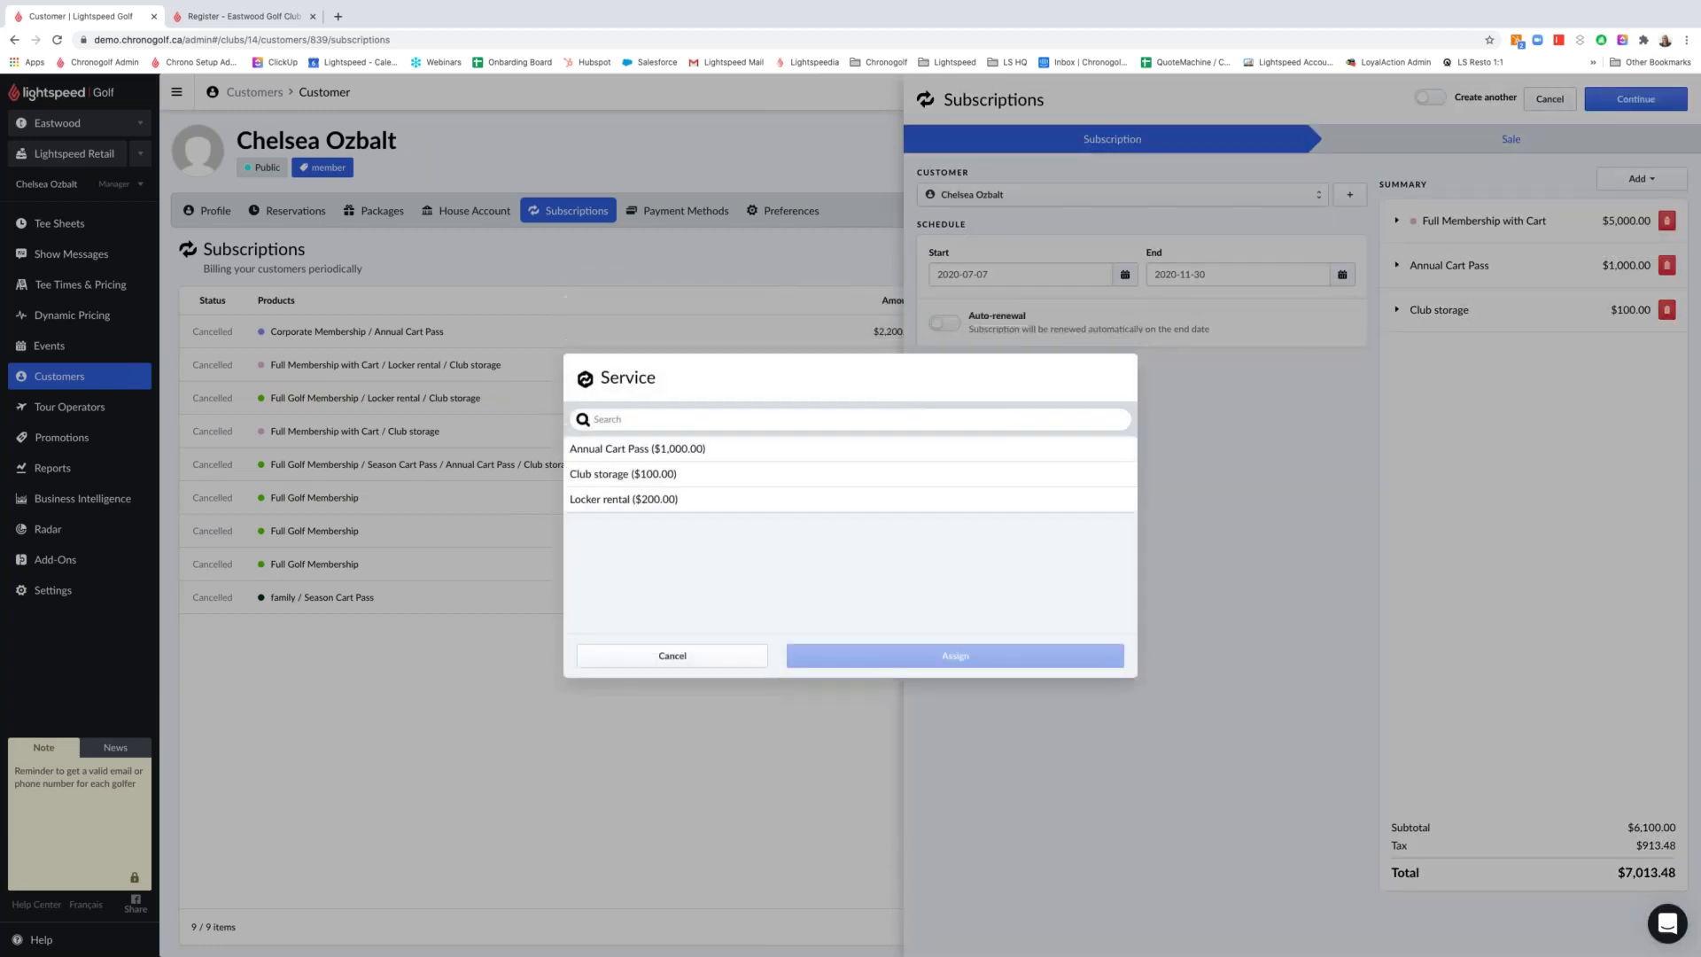
{"action": "left_click", "coordinate": [635, 497]}
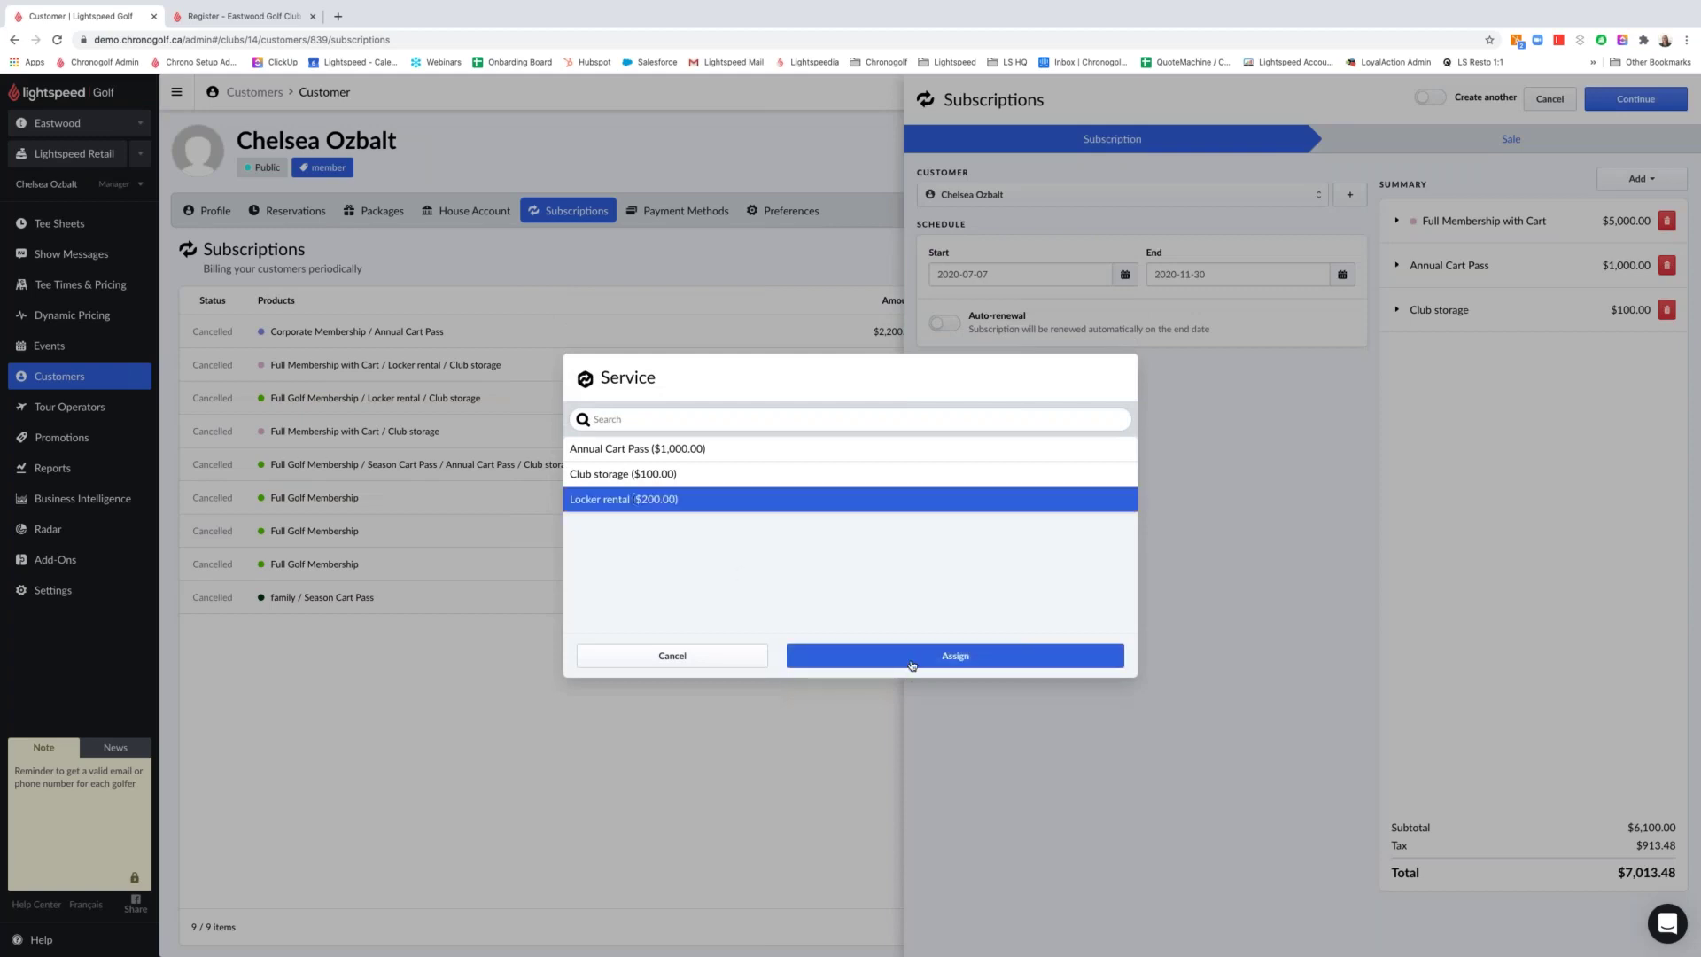
{"action": "left_click", "coordinate": [912, 660]}
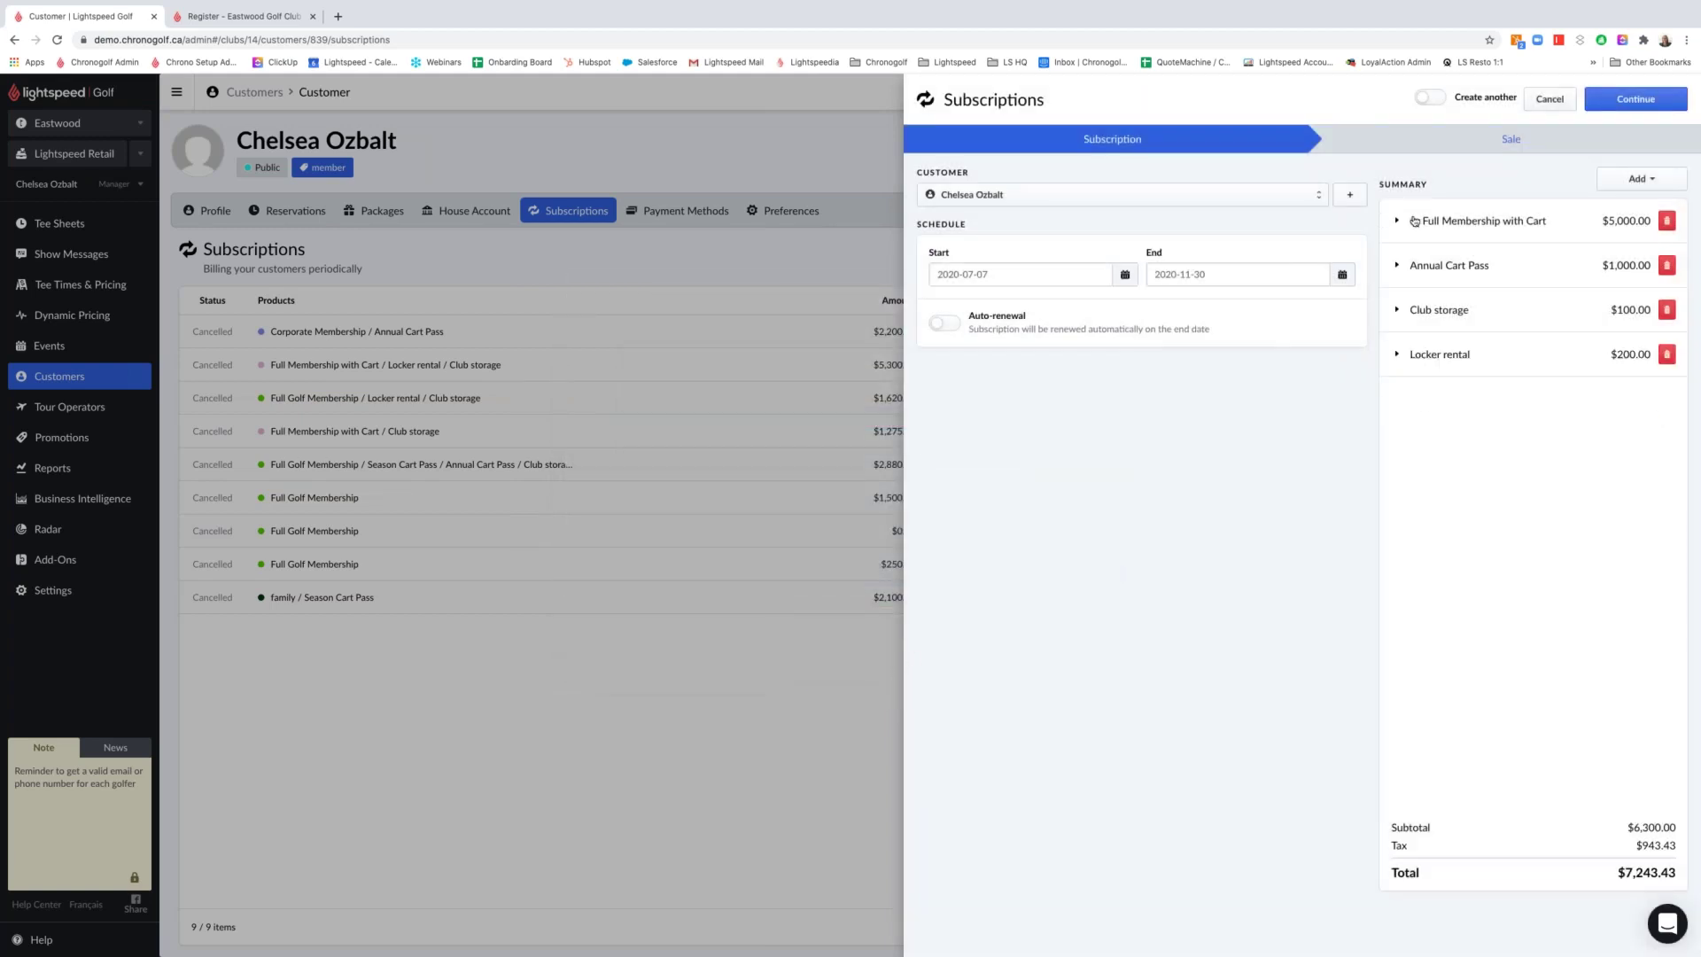
Give all four items a 10% discount, bringing the total to $6,519.08
{"action": "left_click", "coordinate": [1415, 221]}
{"action": "left_click", "coordinate": [1449, 318]}
{"action": "left_click", "coordinate": [1451, 414]}
{"action": "left_click", "coordinate": [1445, 512]}
{"action": "left_click", "coordinate": [1606, 268]}
{"action": "type", "text": "1"}
{"action": "left_click", "coordinate": [1652, 372]}
{"action": "type", "text": "1"}
{"action": "left_click", "coordinate": [1632, 467]}
{"action": "type", "text": "1"}
{"action": "left_click", "coordinate": [1637, 574]}
{"action": "type", "text": "1"}
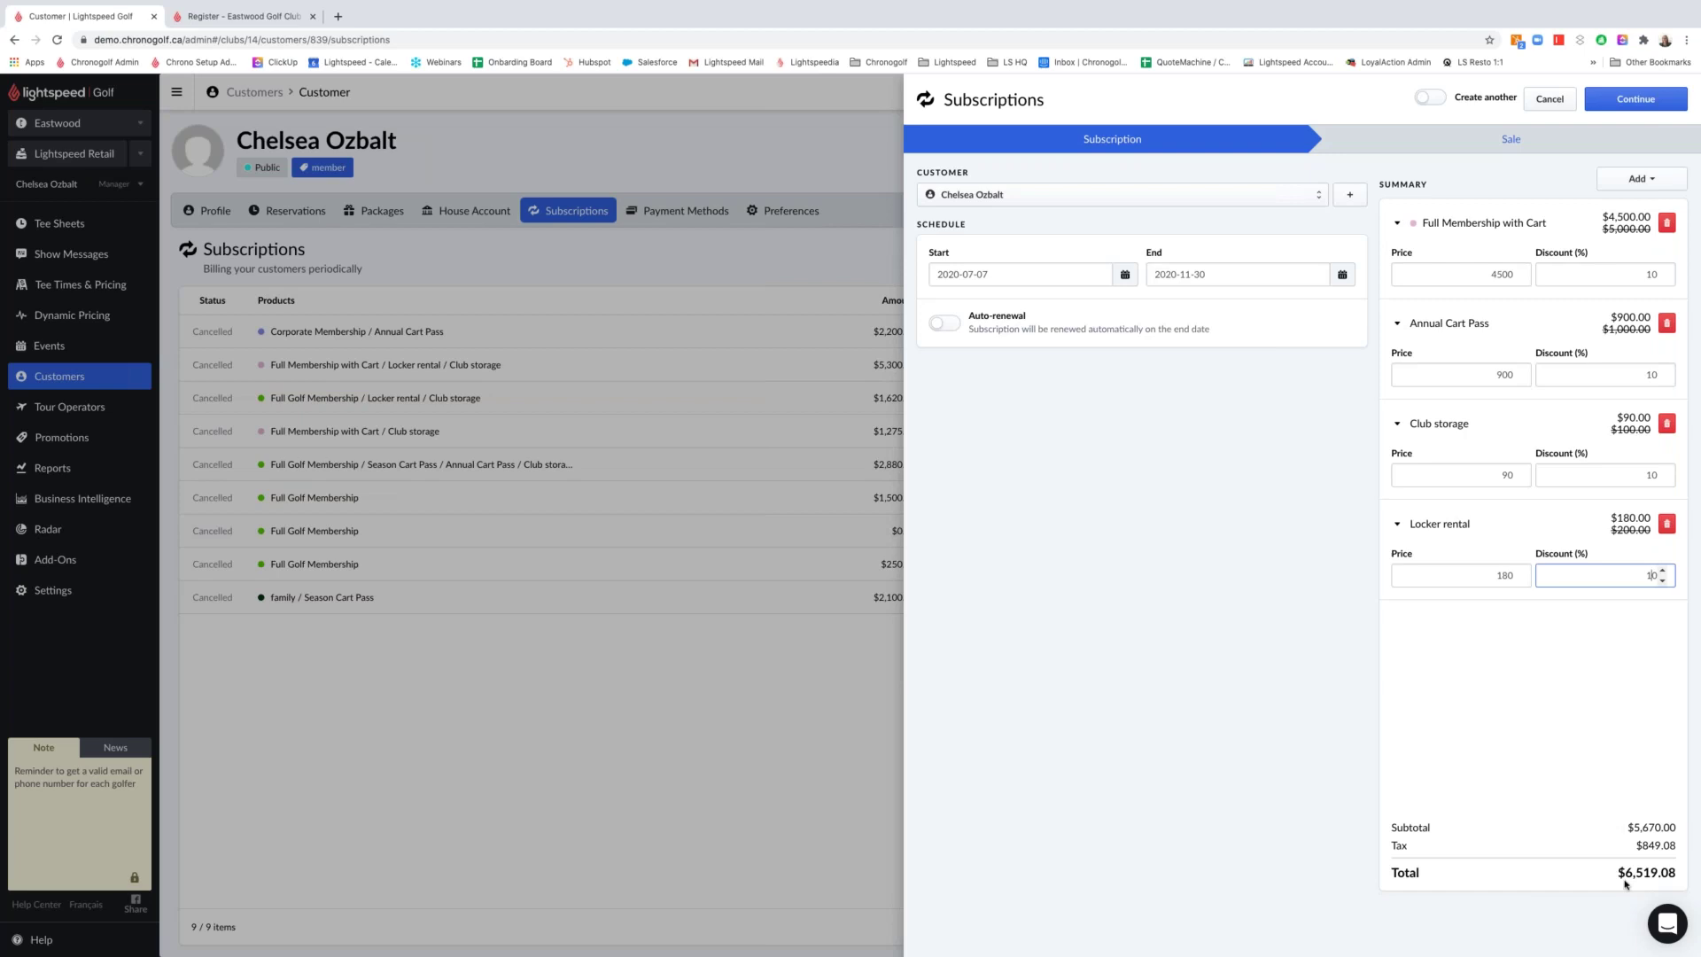
{"action": "left_click_drag", "start_coordinate": [1624, 873], "coordinate": [1674, 845]}
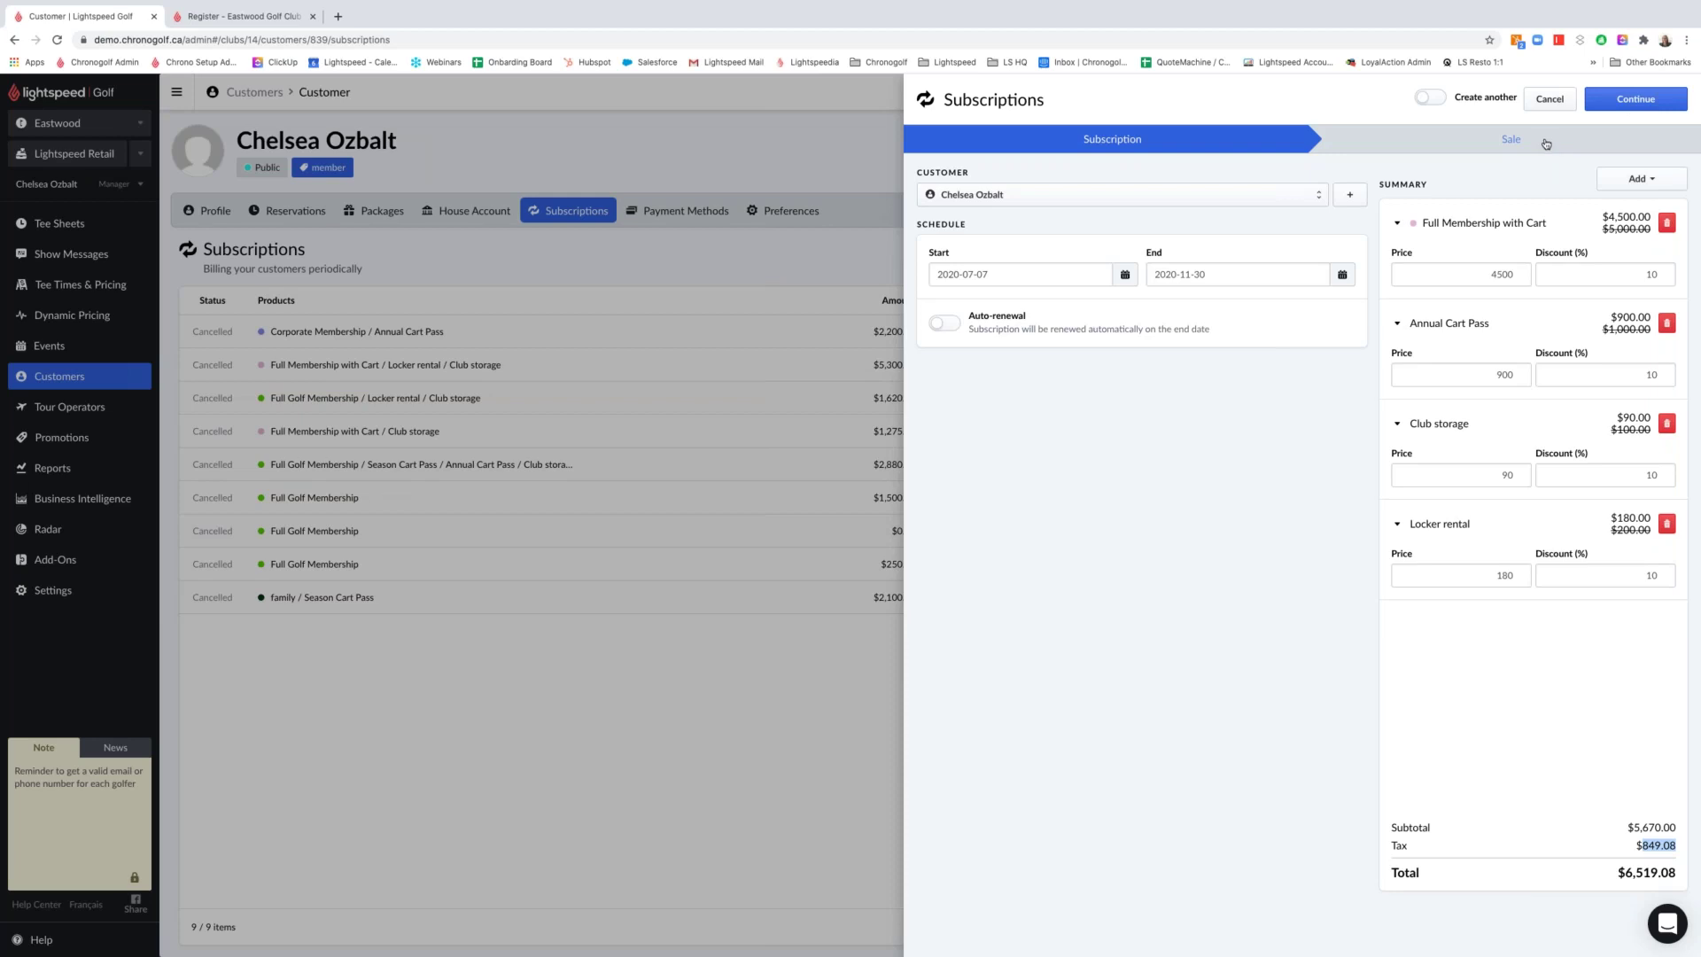
Advance to the Sale step and bill the subscription On Account instead of Register
{"action": "left_click", "coordinate": [1628, 99]}
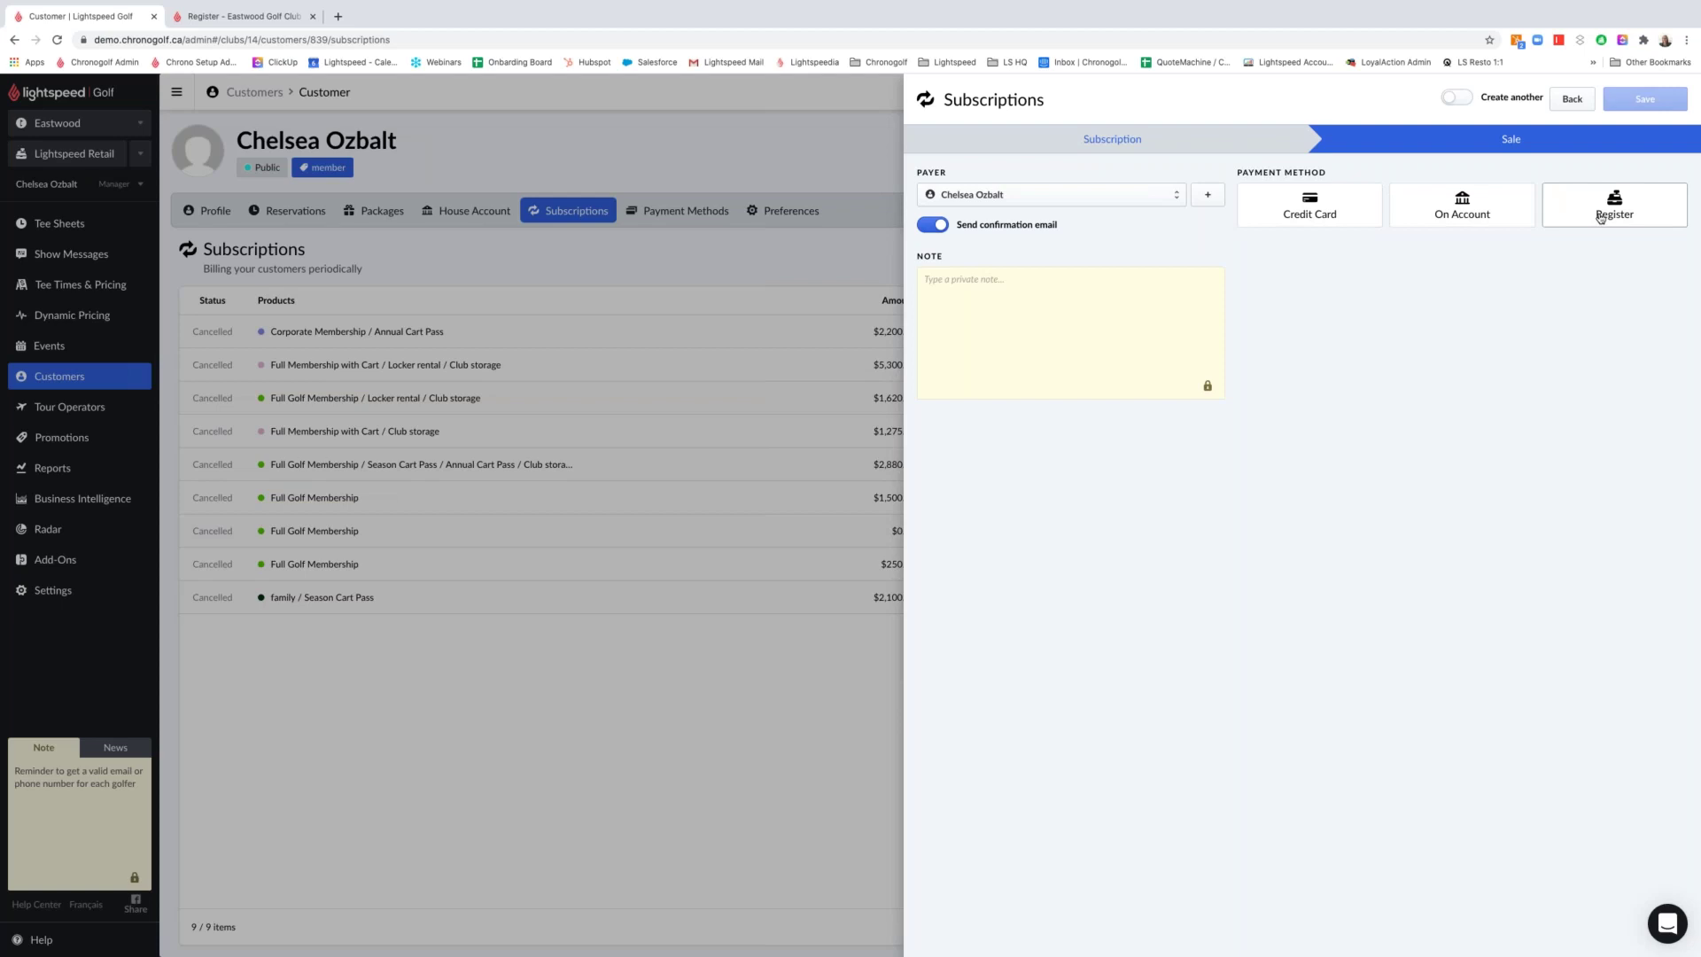
{"action": "left_click", "coordinate": [1601, 217]}
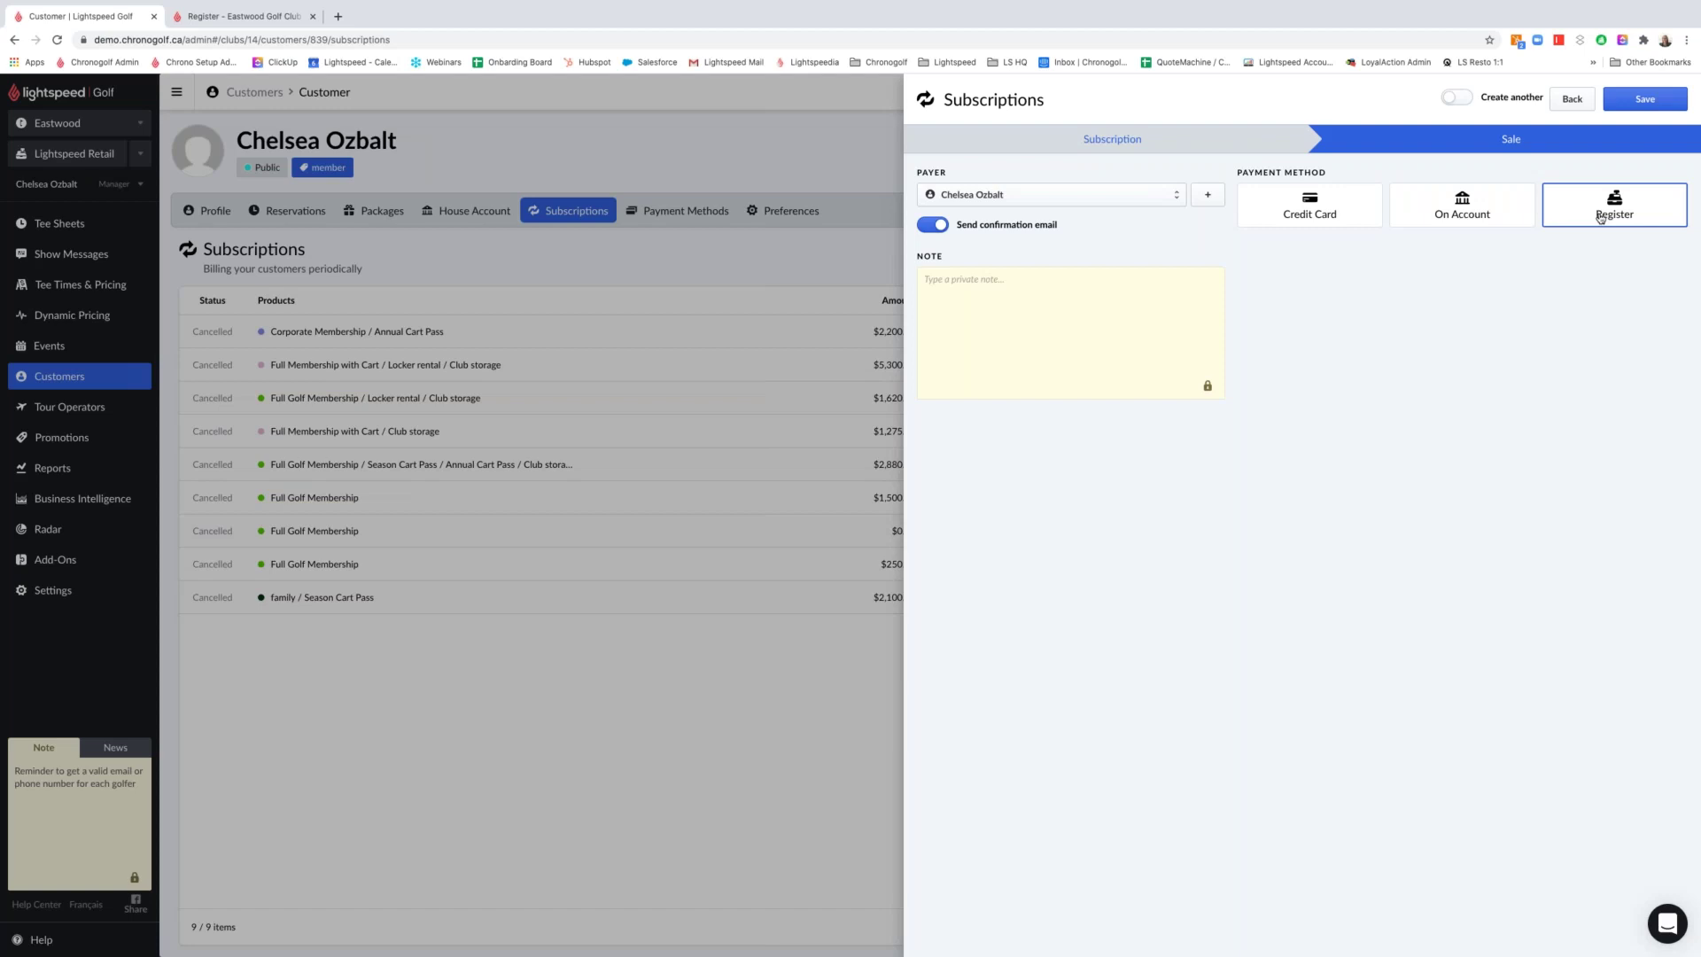
{"action": "left_click", "coordinate": [1526, 220]}
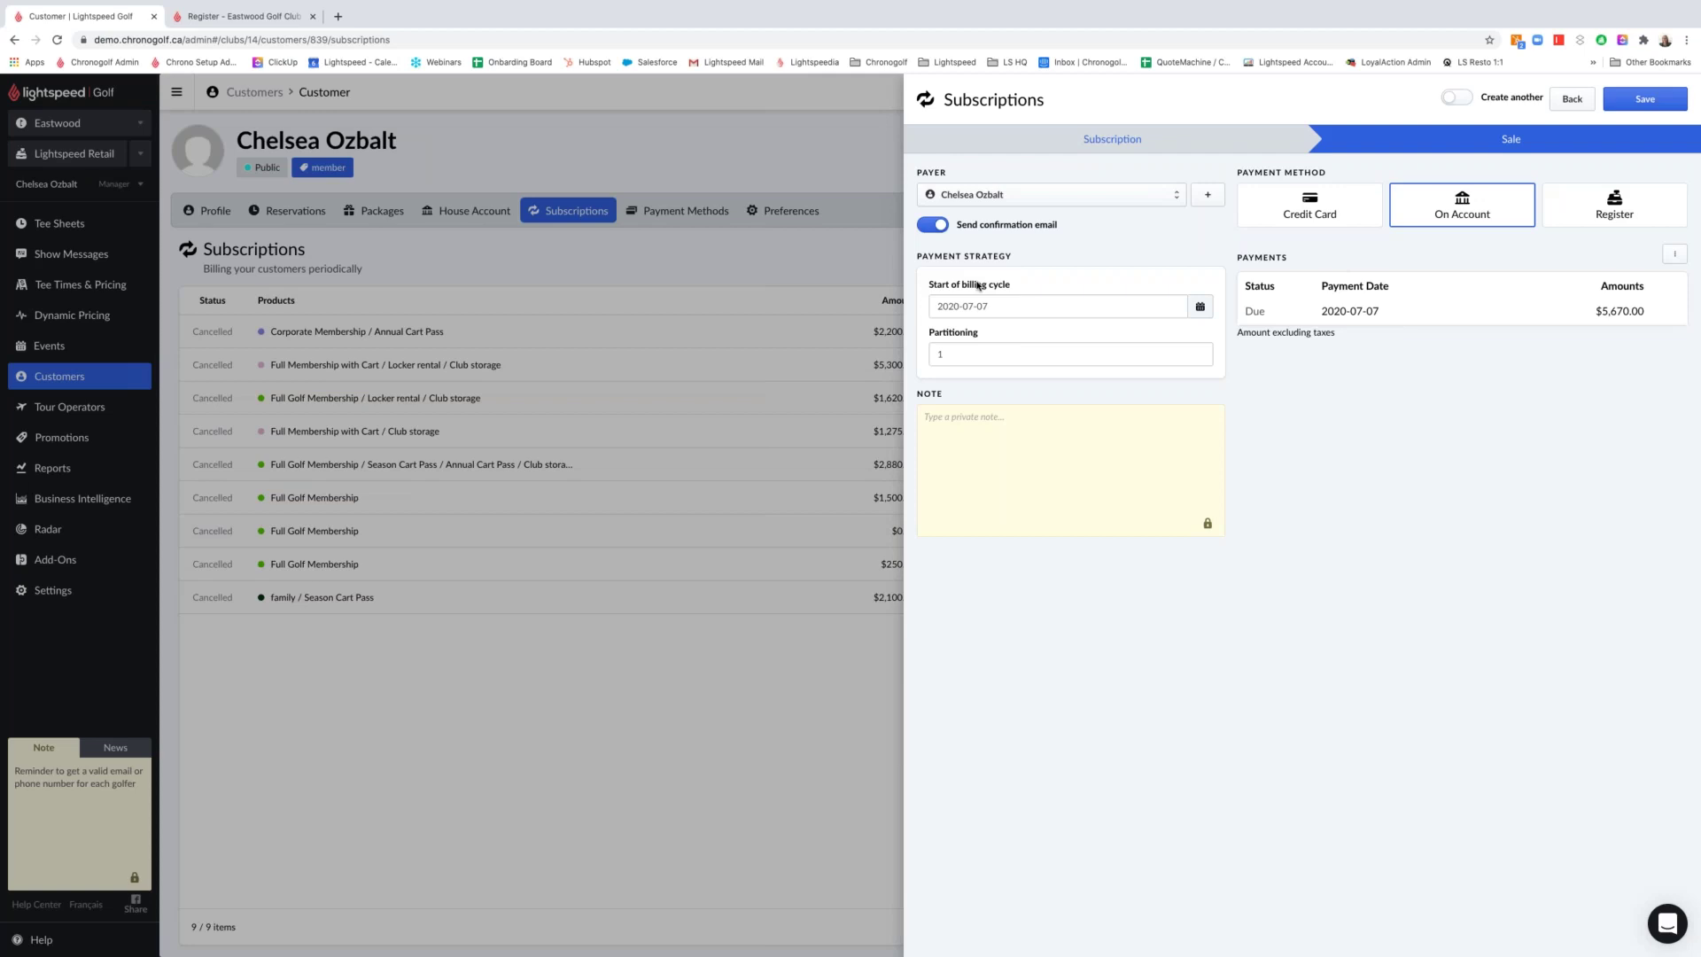
Set billing to start July 15, 2020 and partition the charge into 7 monthly payments
{"action": "left_click", "coordinate": [954, 304]}
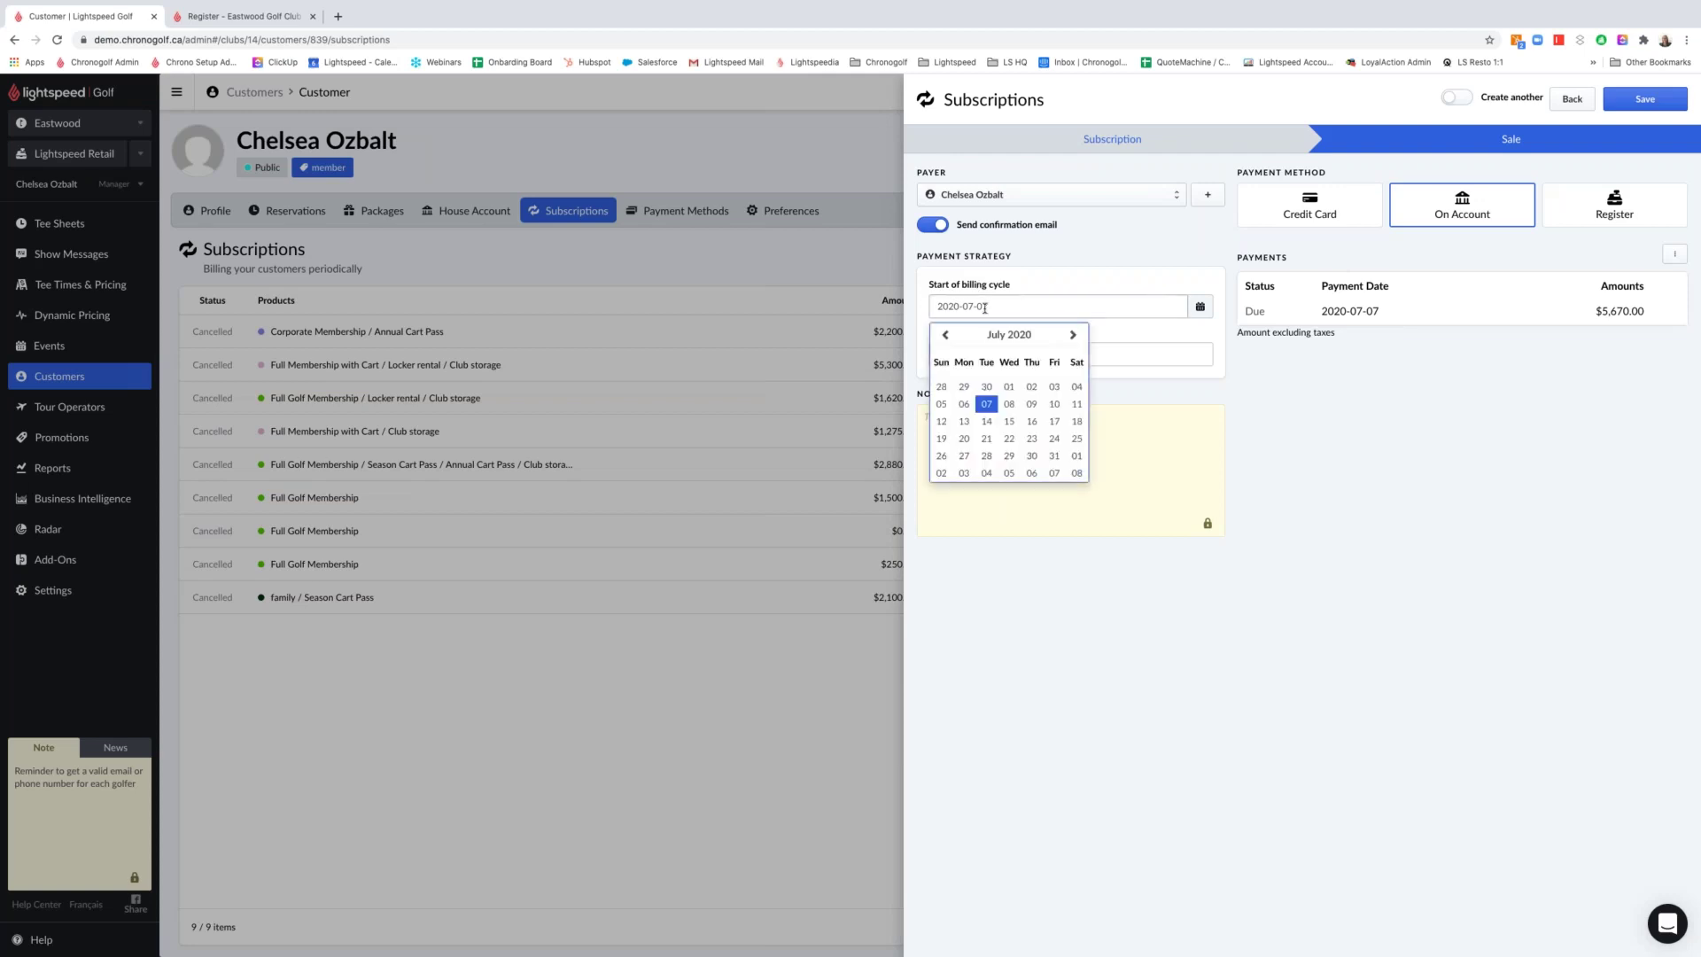
{"action": "left_click", "coordinate": [1010, 422]}
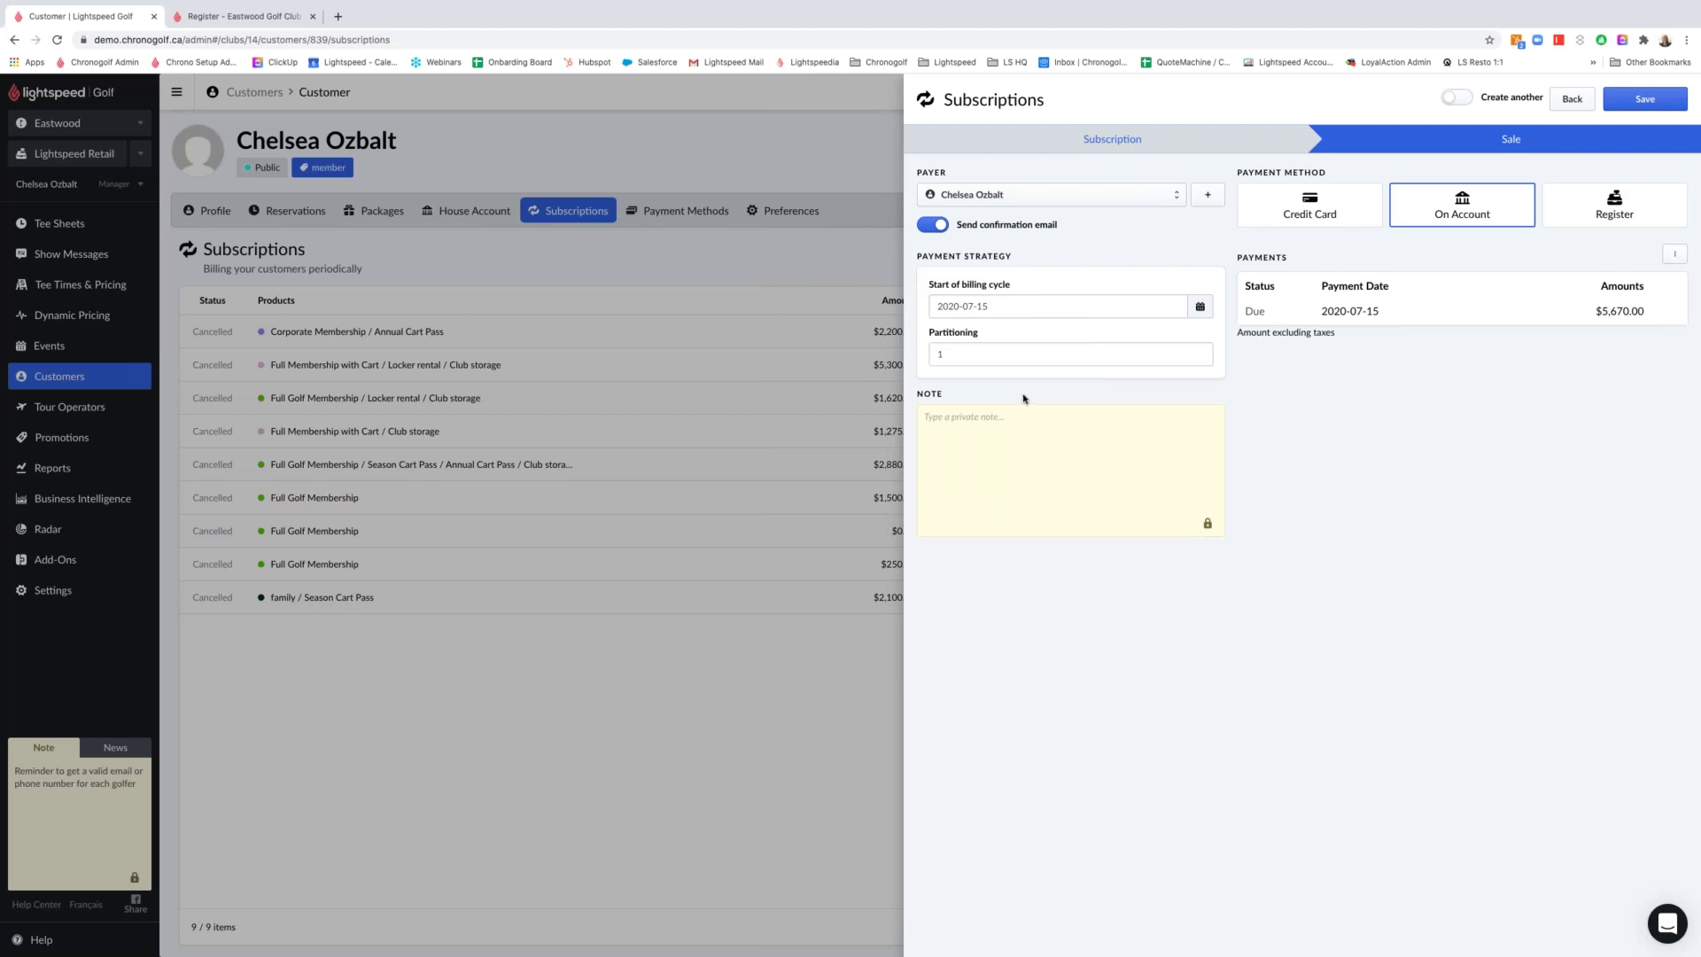
{"action": "left_click", "coordinate": [959, 354]}
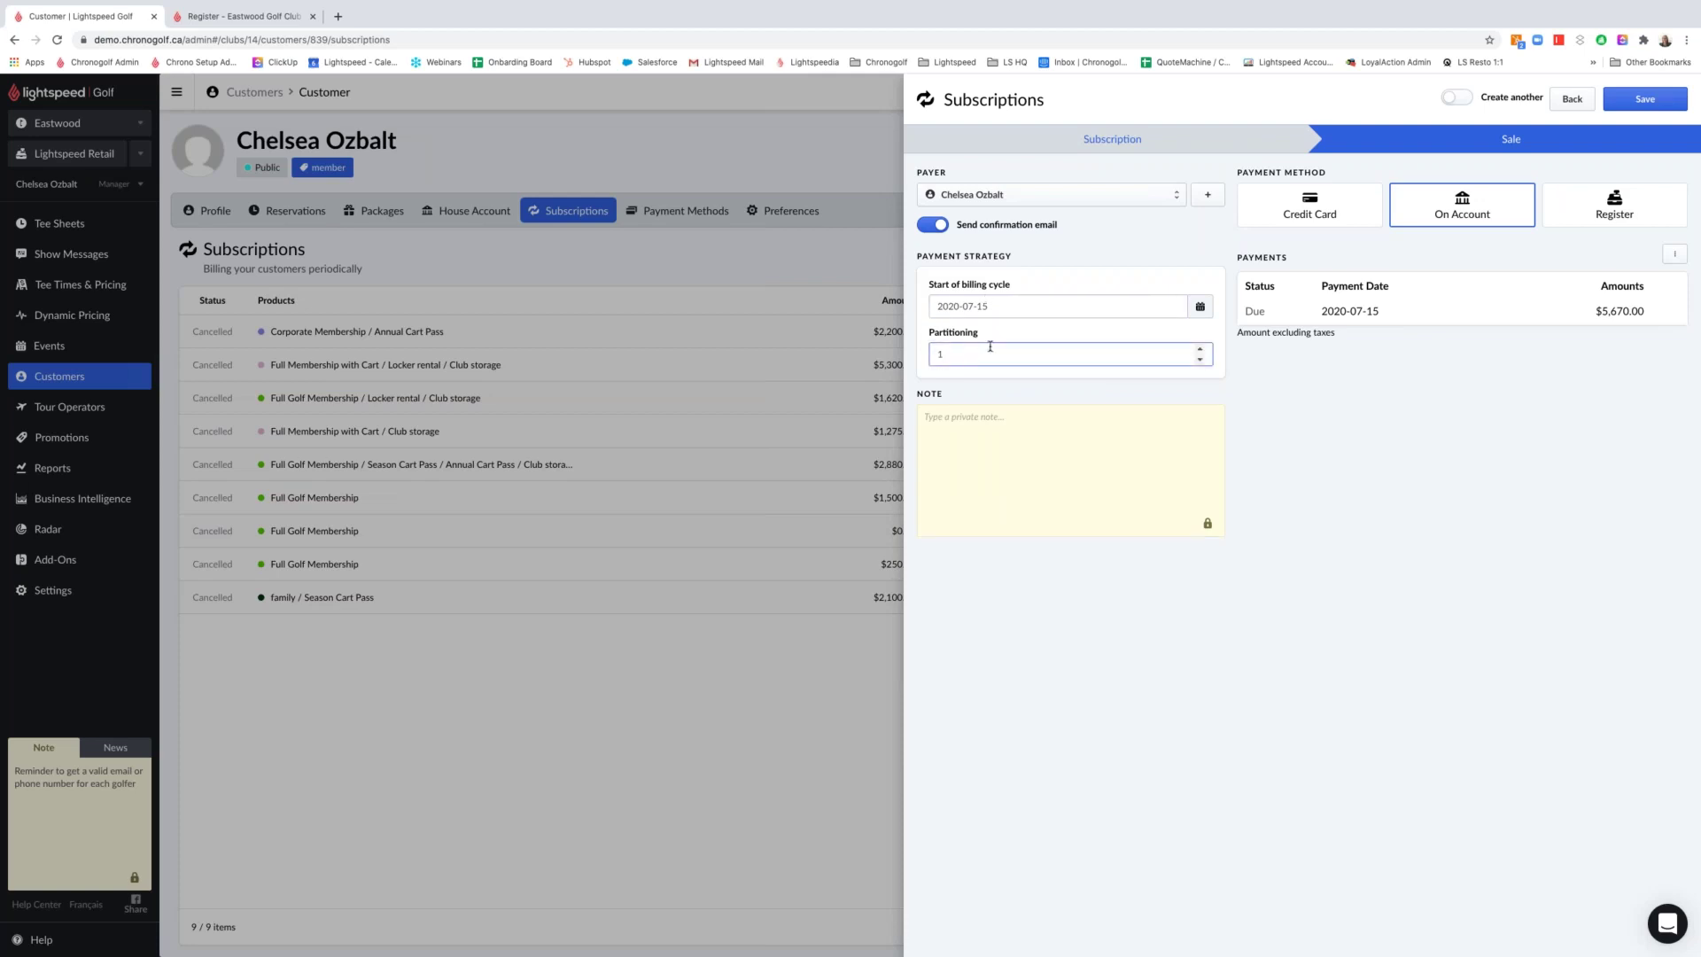
{"action": "type", "text": "2"}
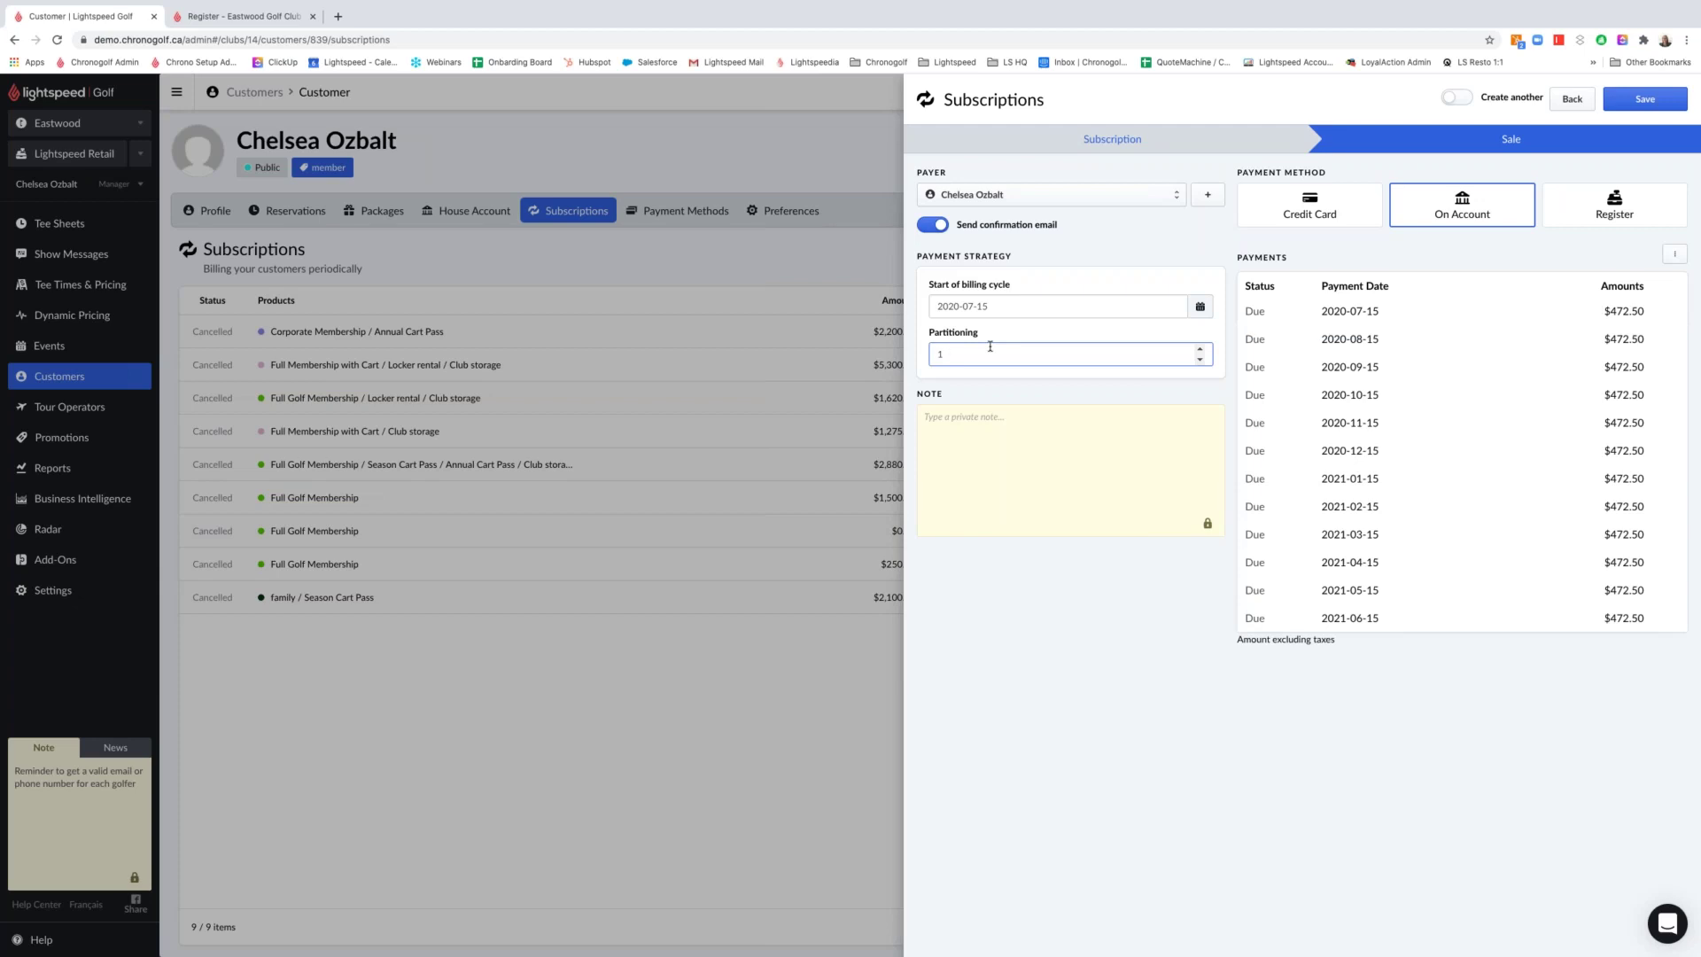
{"action": "key", "text": "BackSpace"}
{"action": "type", "text": "6"}
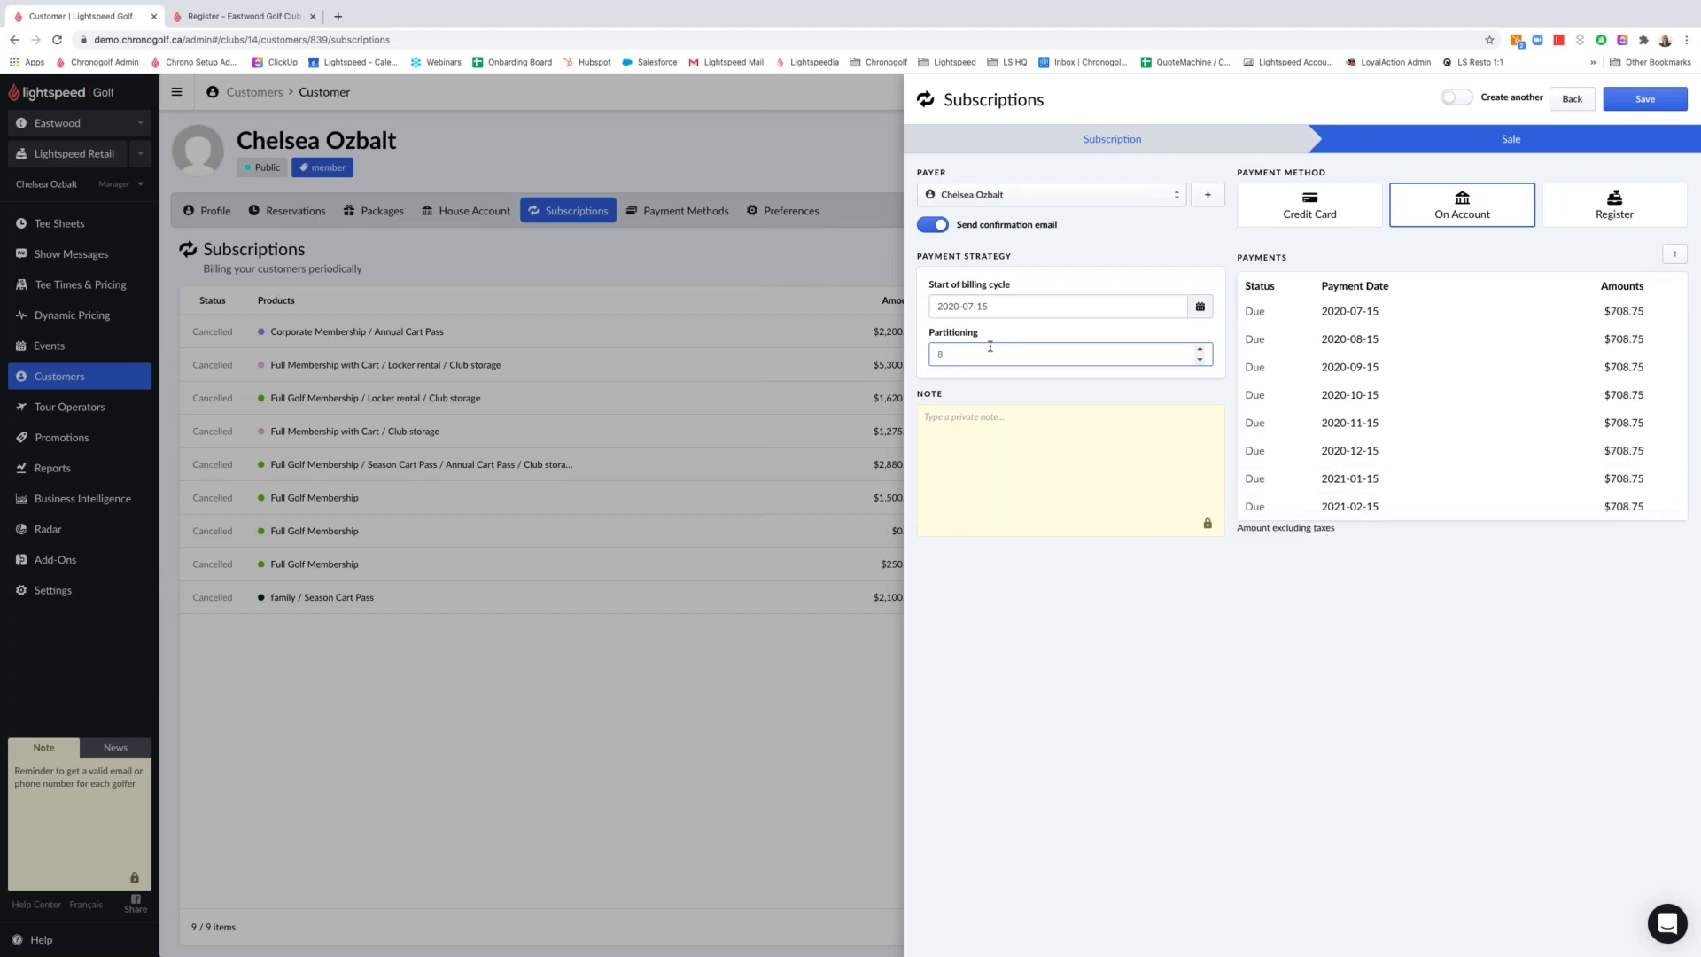
{"action": "type", "text": "19"}
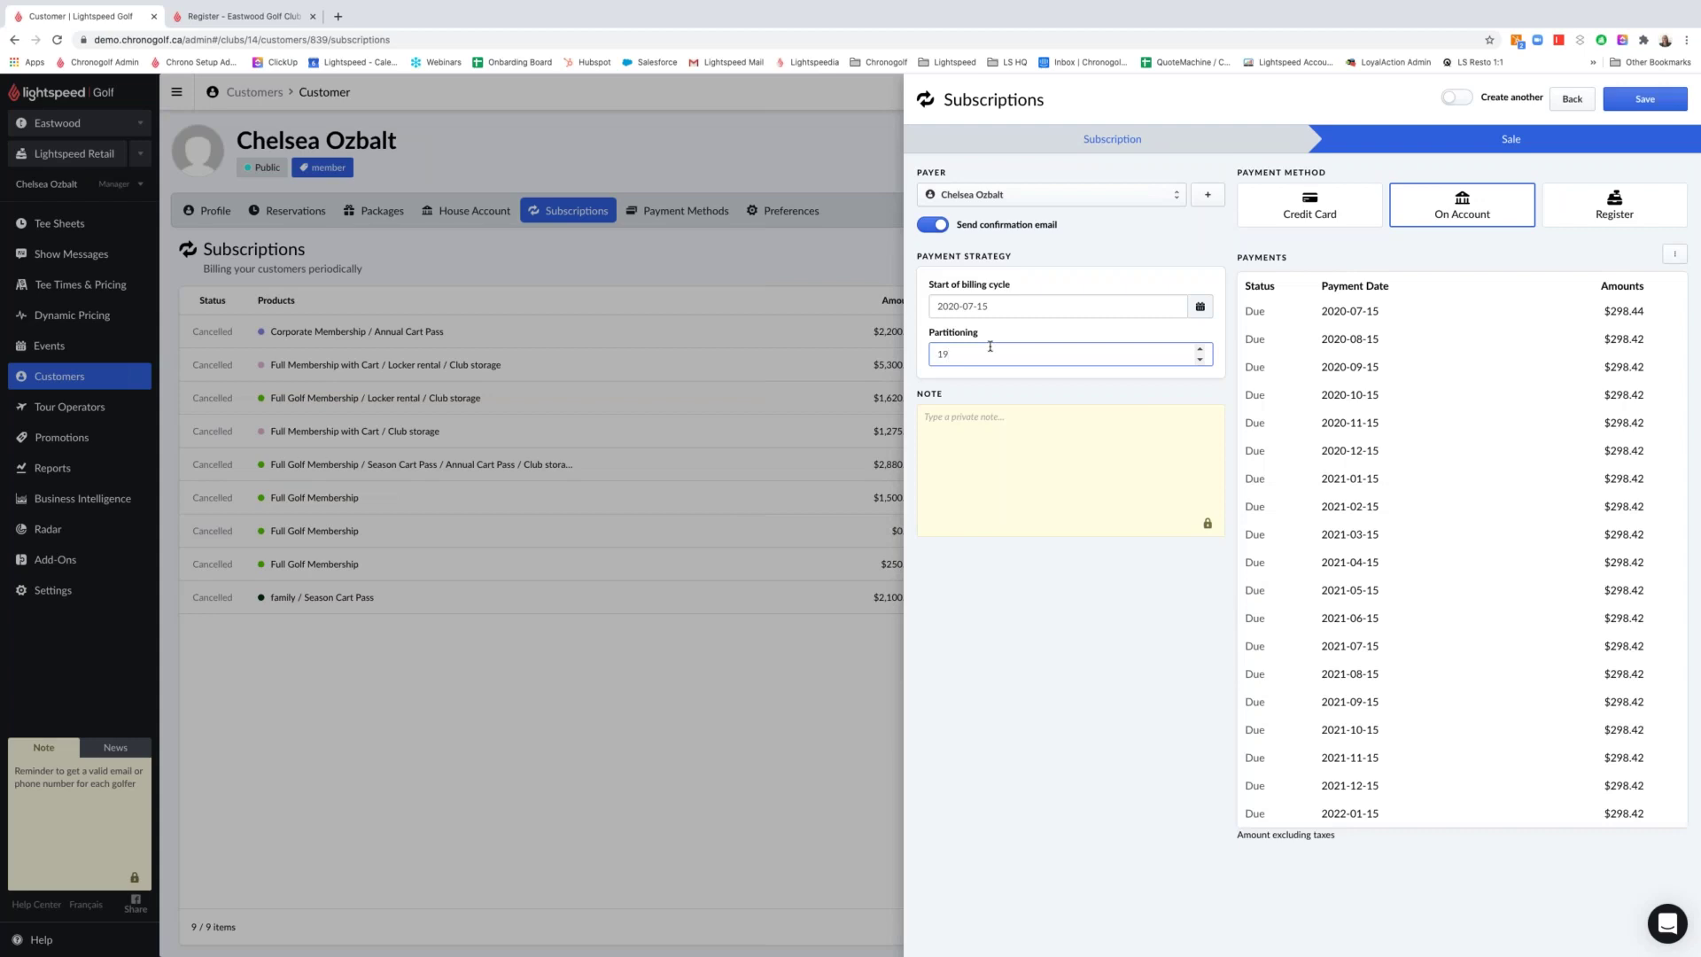
{"action": "key", "text": "BackSpace"}
{"action": "type", "text": "4"}
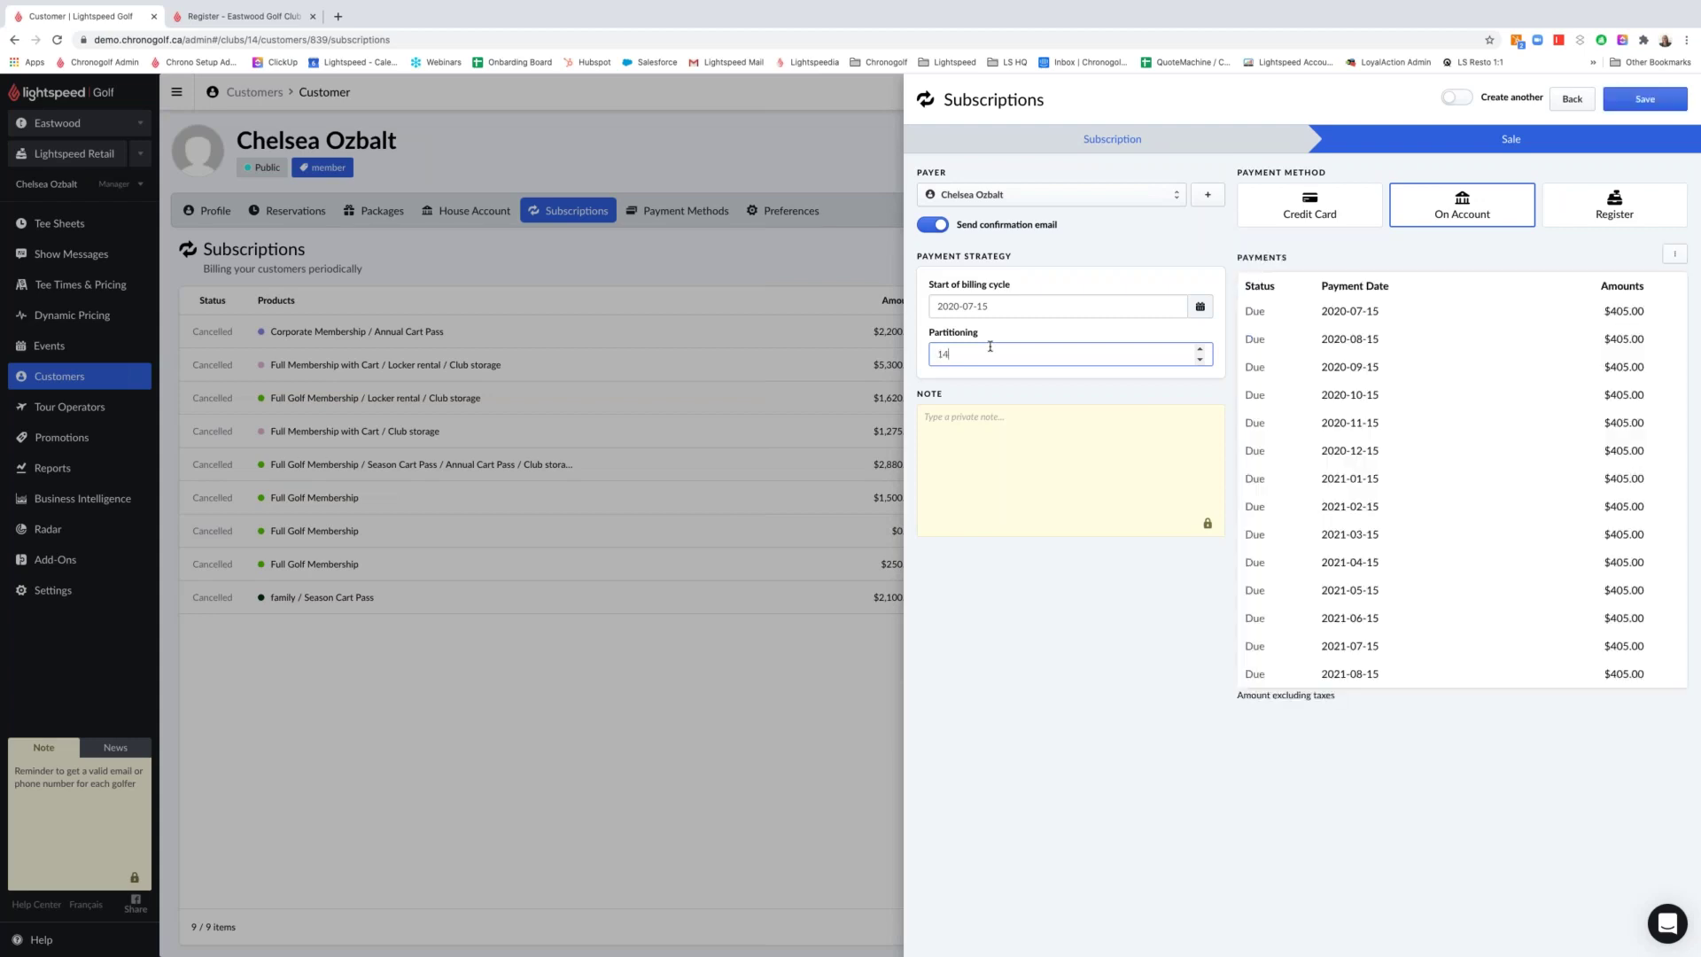
{"action": "key", "text": "BackSpace"}
{"action": "key", "text": "BackSpace"}
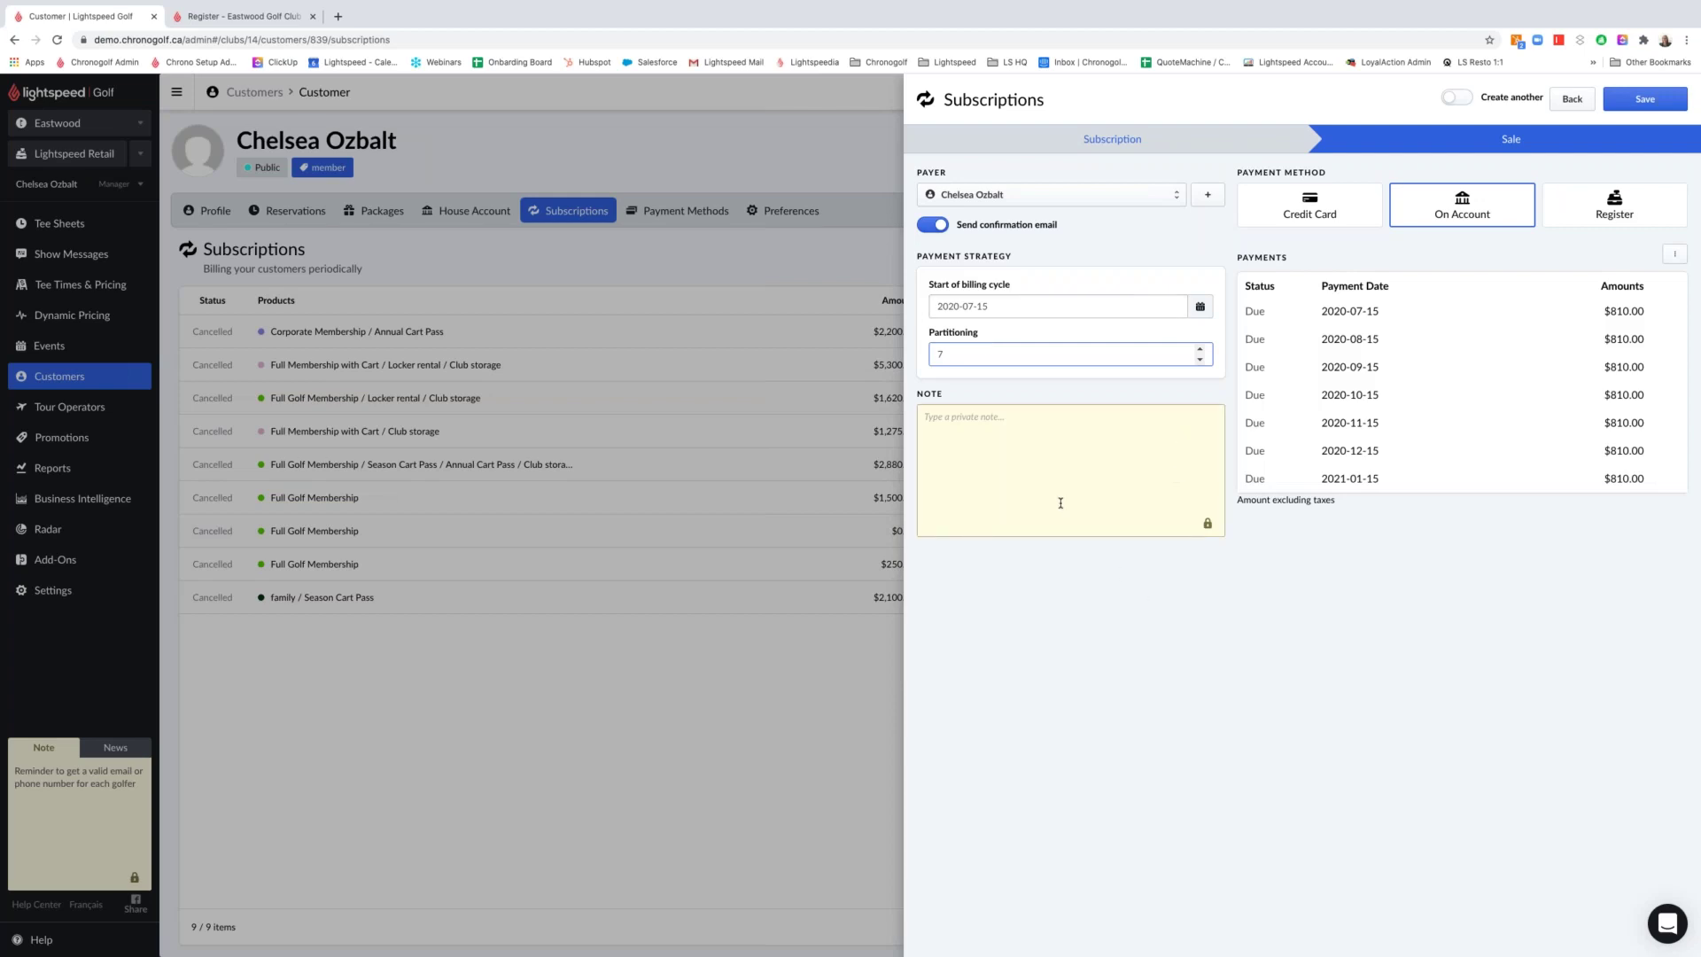
Add the note '10% discount for founding member' and charge the saved credit card
{"action": "left_click", "coordinate": [1019, 449]}
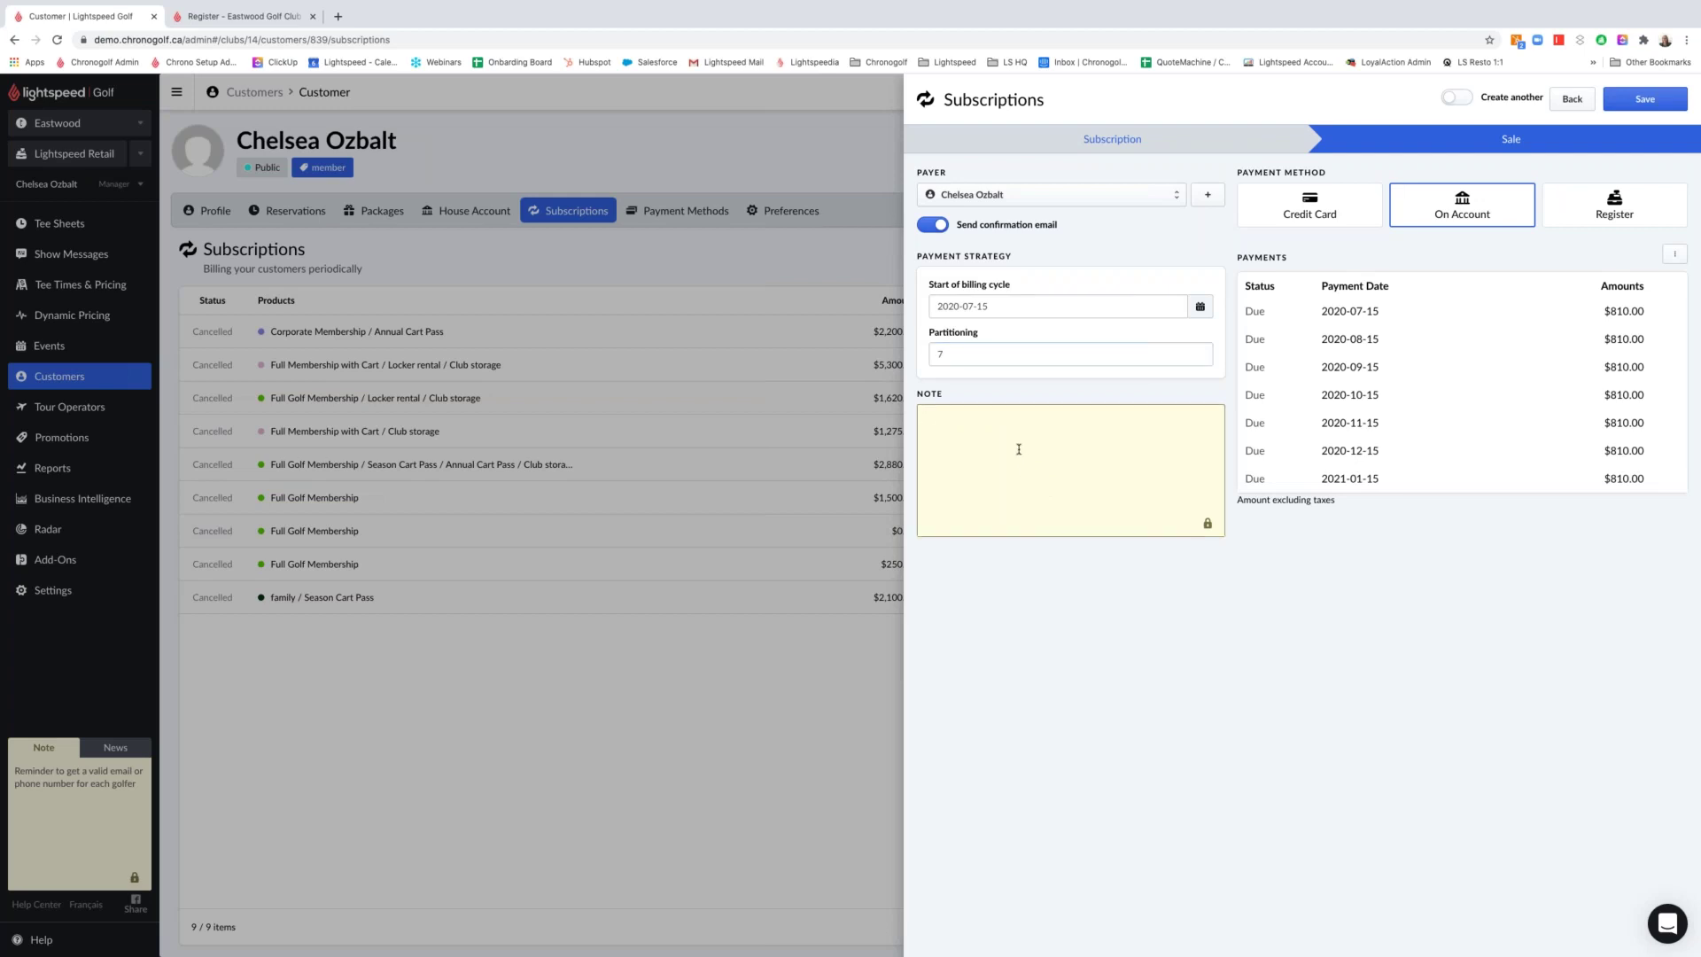
{"action": "type", "text": "10% discount for founding member"}
{"action": "left_click", "coordinate": [1342, 209]}
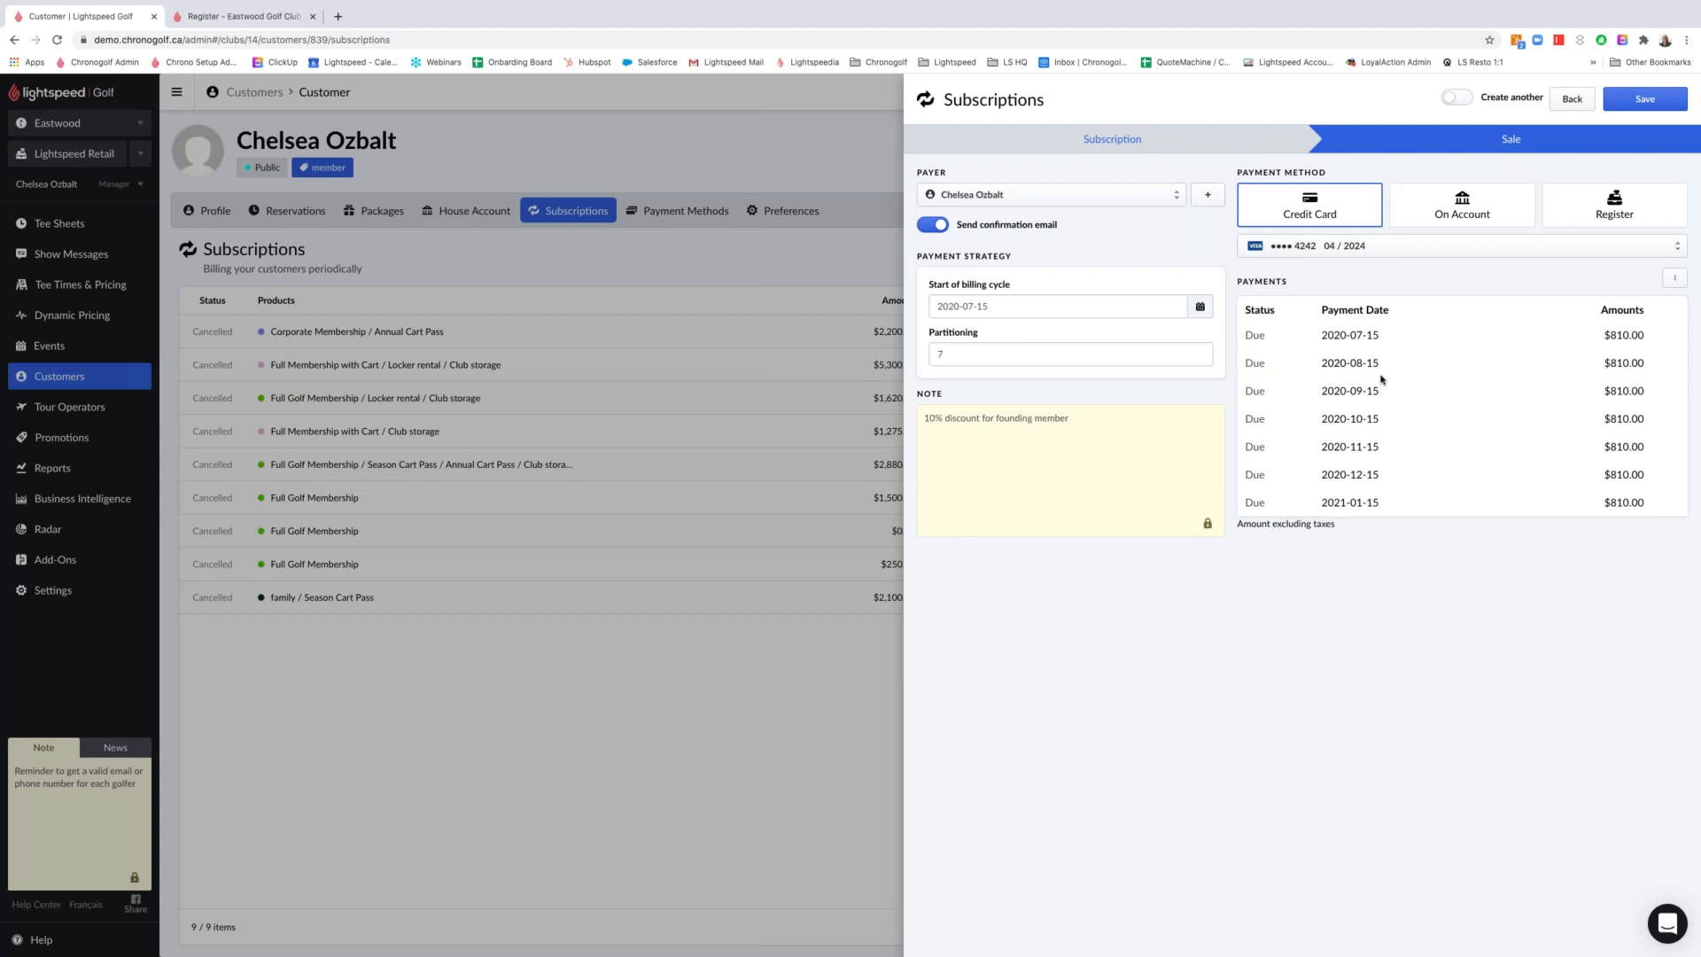
Choose Register, save, and complete the $6,519.08 sale in full on the customer's account
{"action": "left_click", "coordinate": [1520, 198]}
{"action": "left_click", "coordinate": [1585, 201]}
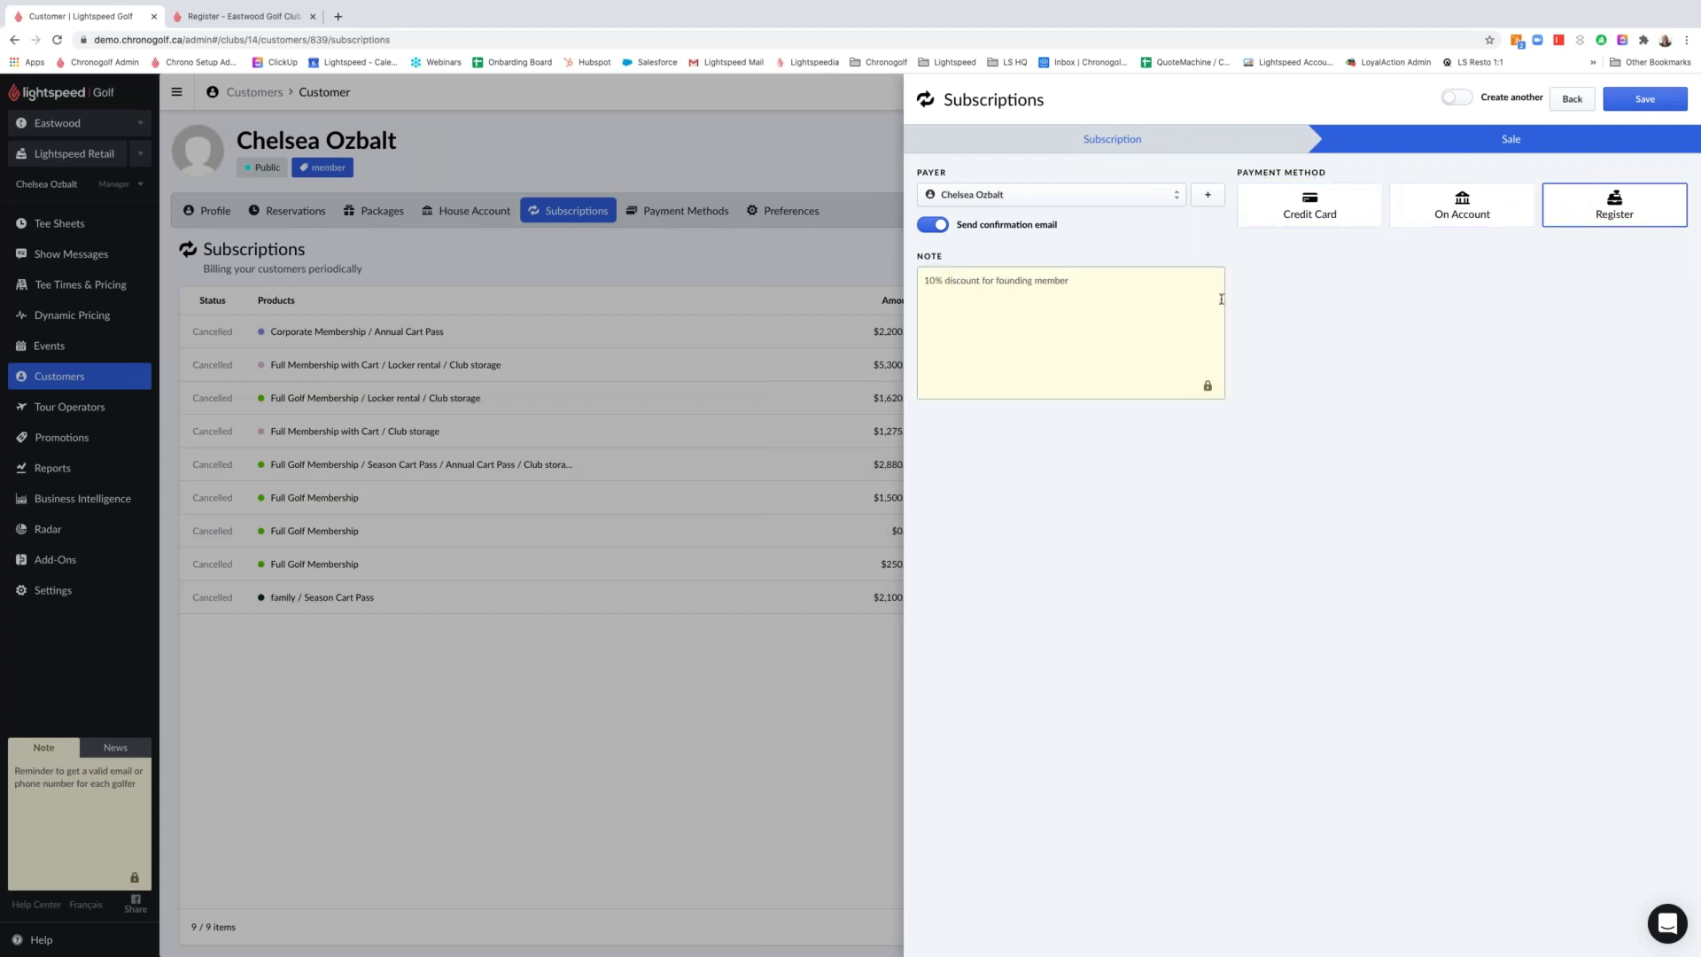
{"action": "left_click", "coordinate": [1638, 101]}
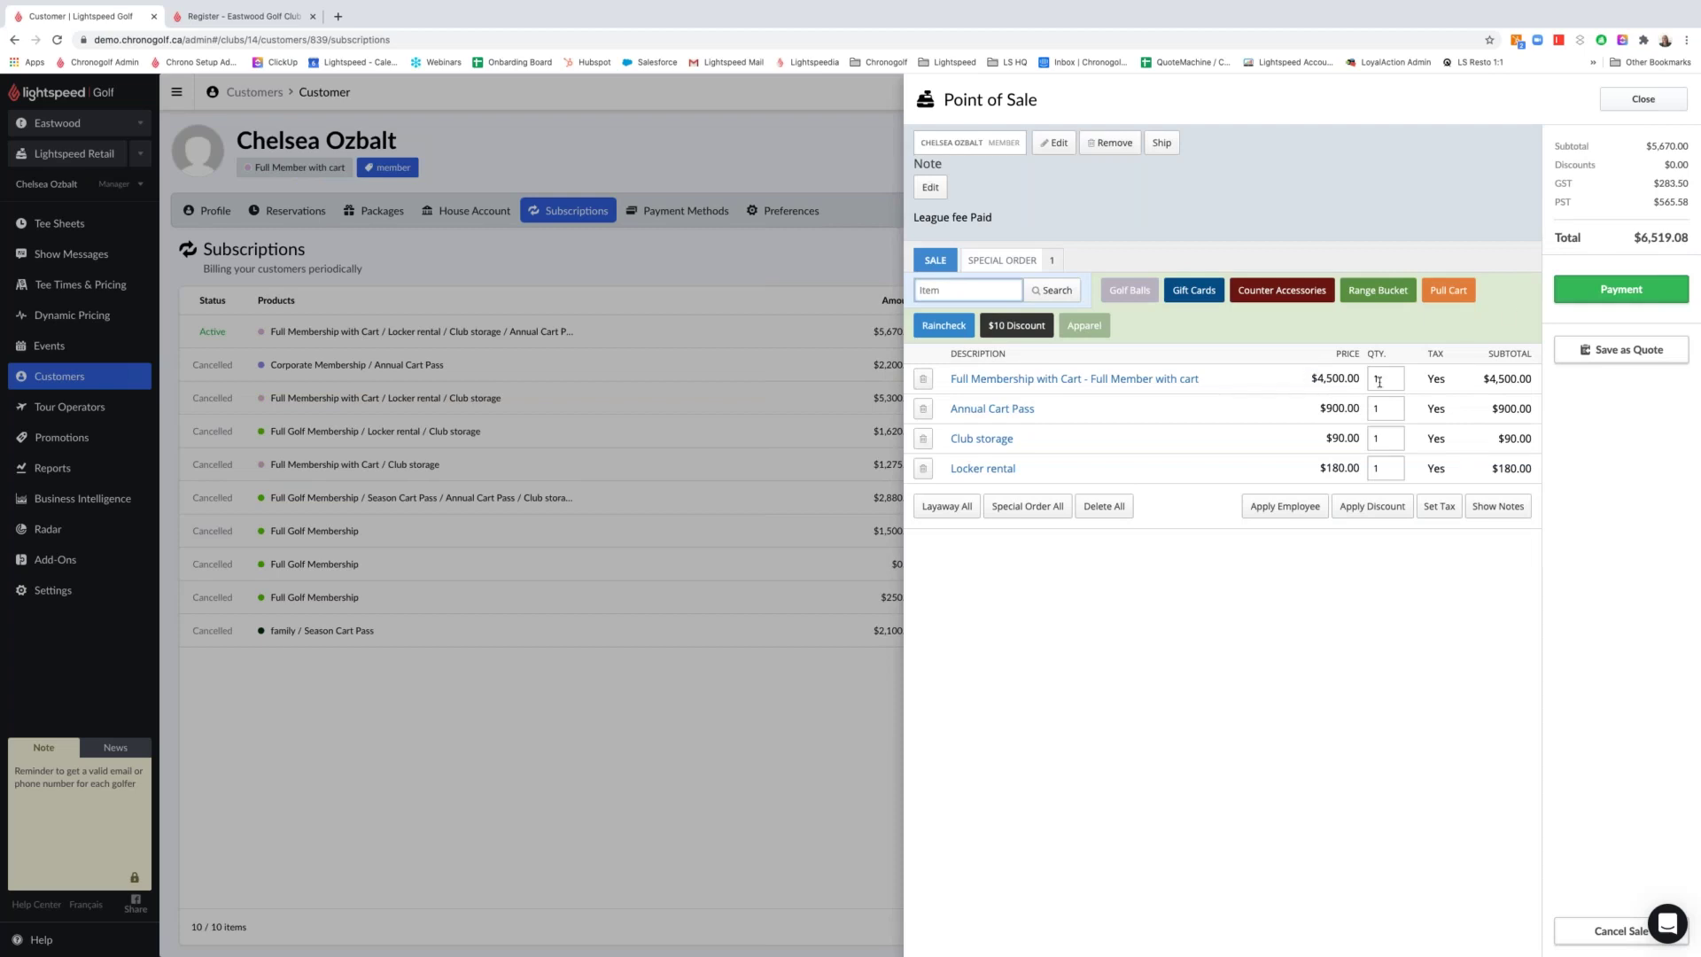
{"action": "left_click", "coordinate": [1622, 290]}
{"action": "left_click", "coordinate": [1522, 194]}
{"action": "left_click", "coordinate": [1621, 326]}
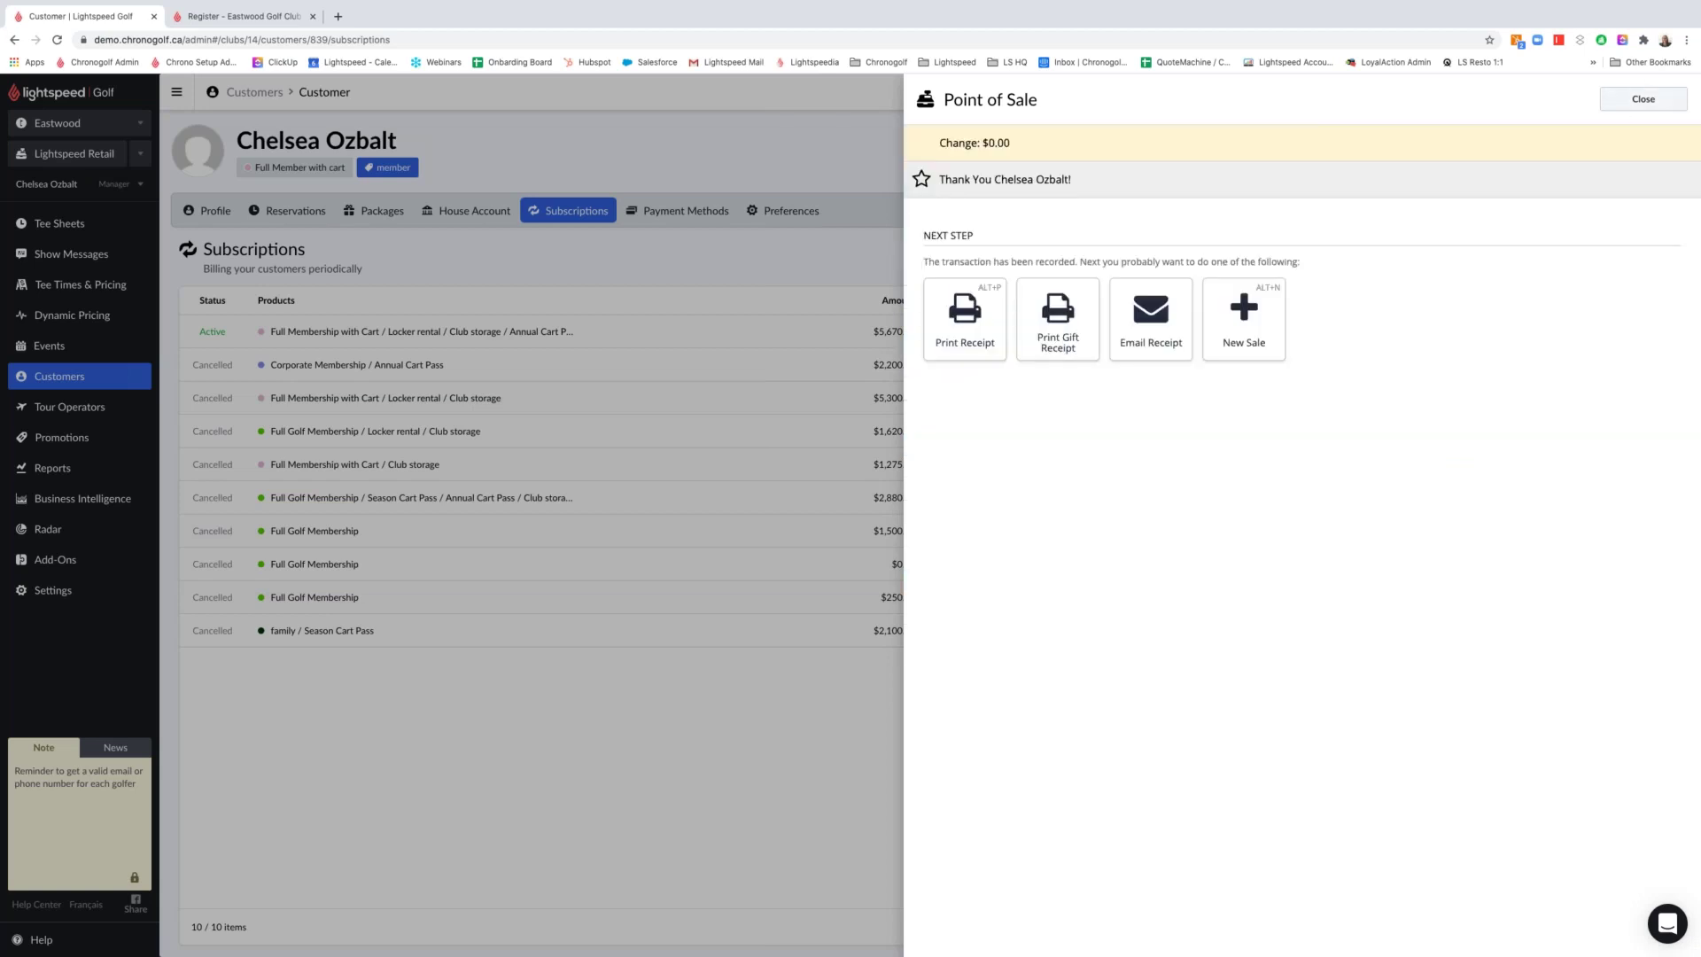
{"action": "left_click", "coordinate": [1642, 100]}
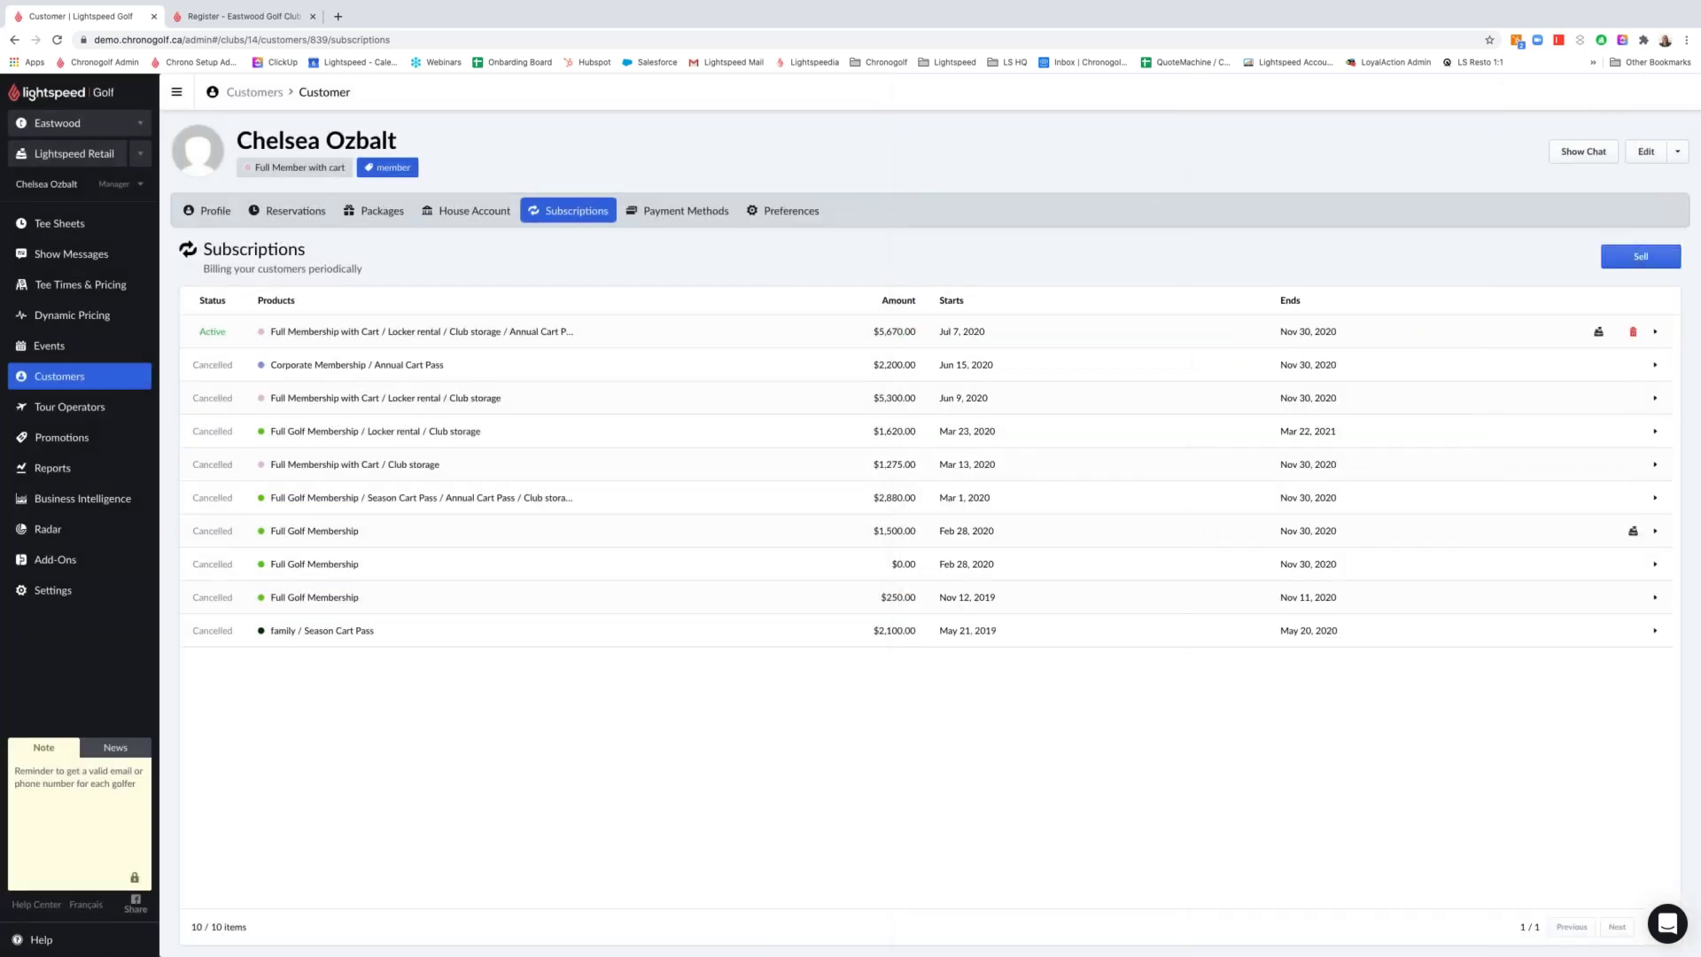
Review the founding-member discount note on the new subscription's Sale step, then close it
{"action": "left_click", "coordinate": [558, 333]}
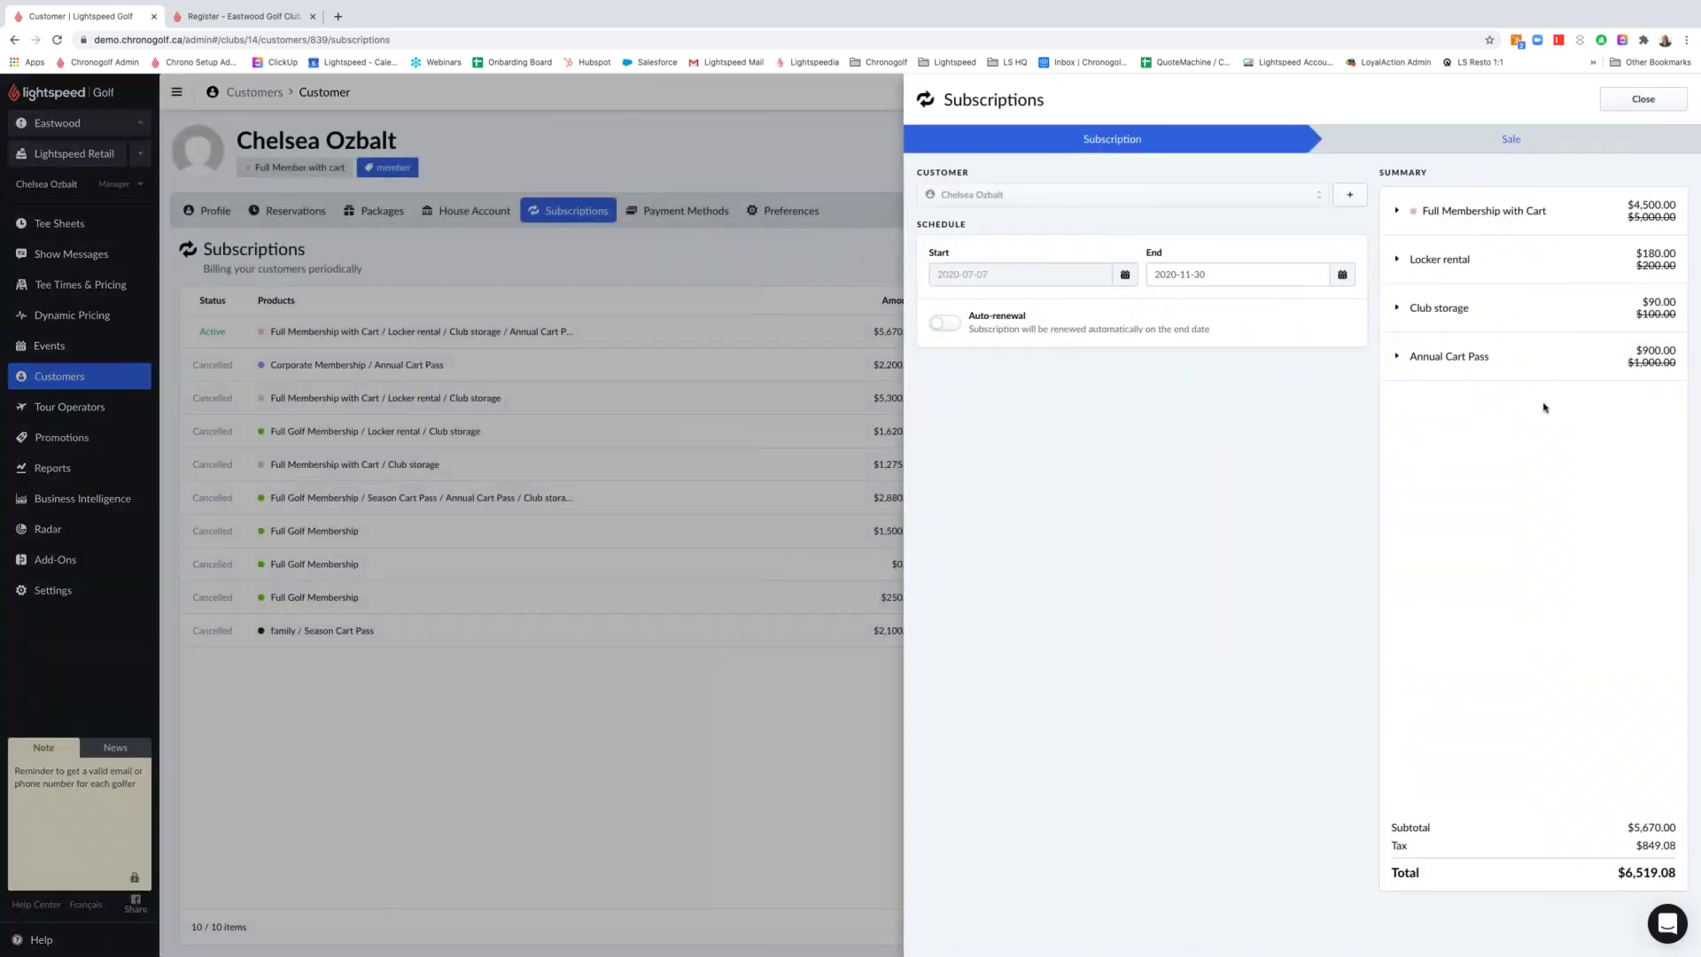
{"action": "left_click", "coordinate": [1526, 143]}
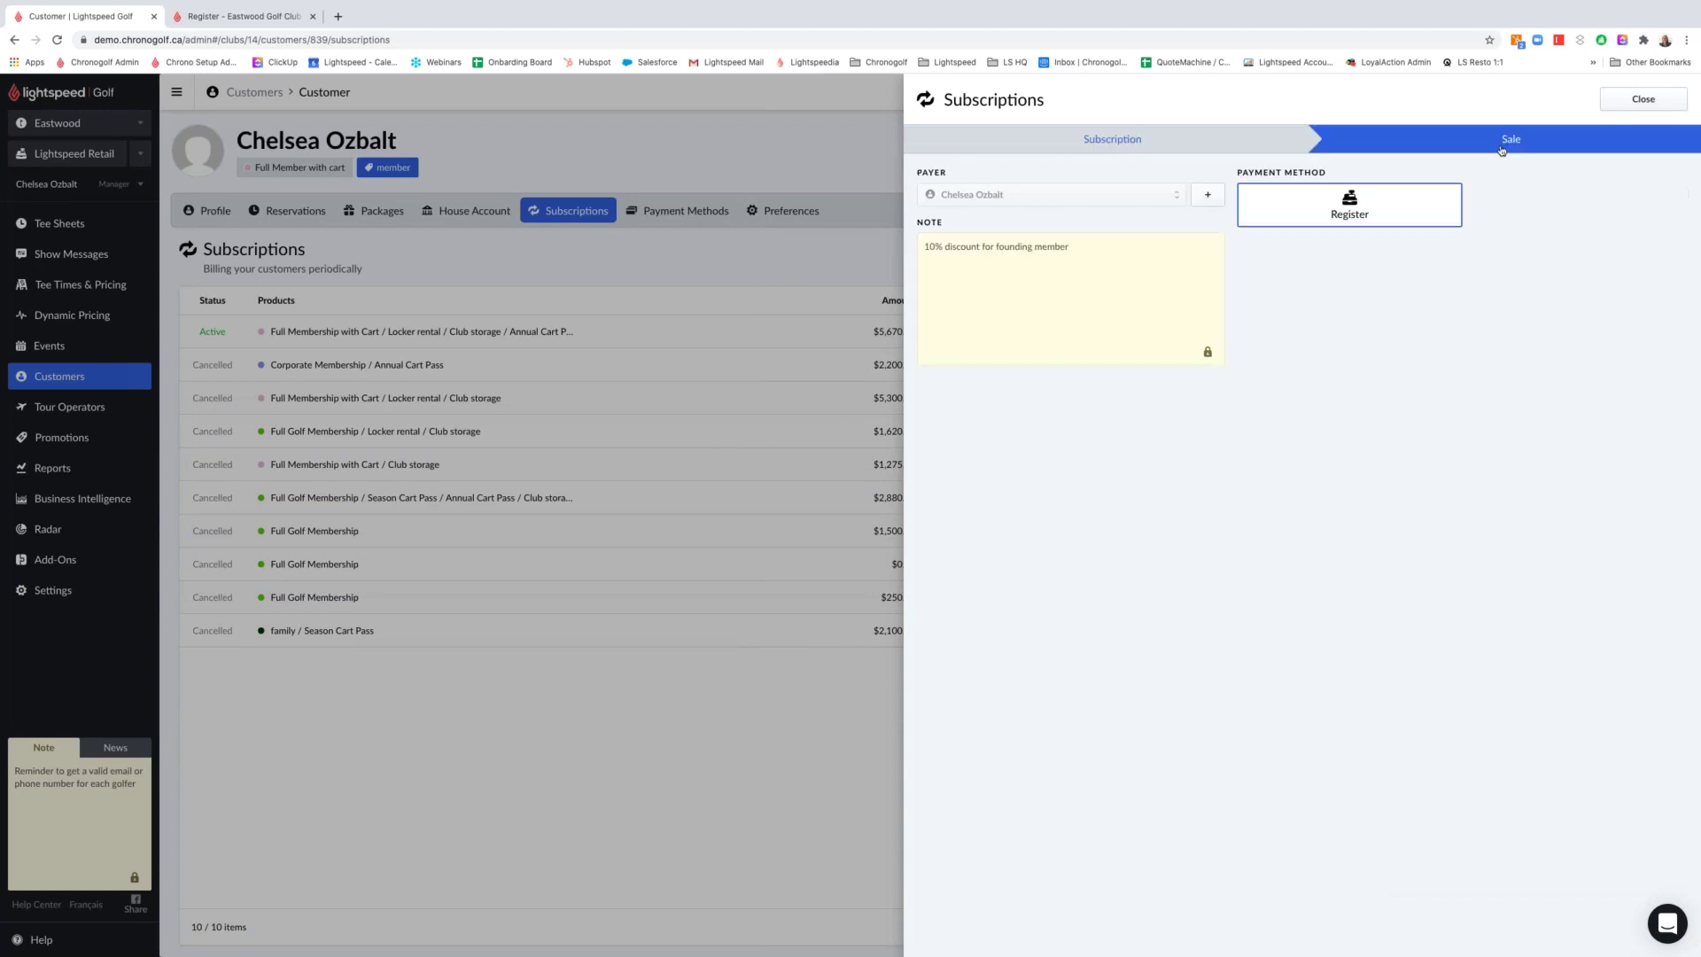
{"action": "left_click_drag", "start_coordinate": [1070, 247], "coordinate": [928, 248]}
{"action": "left_click", "coordinate": [1040, 440]}
{"action": "left_click", "coordinate": [1620, 100]}
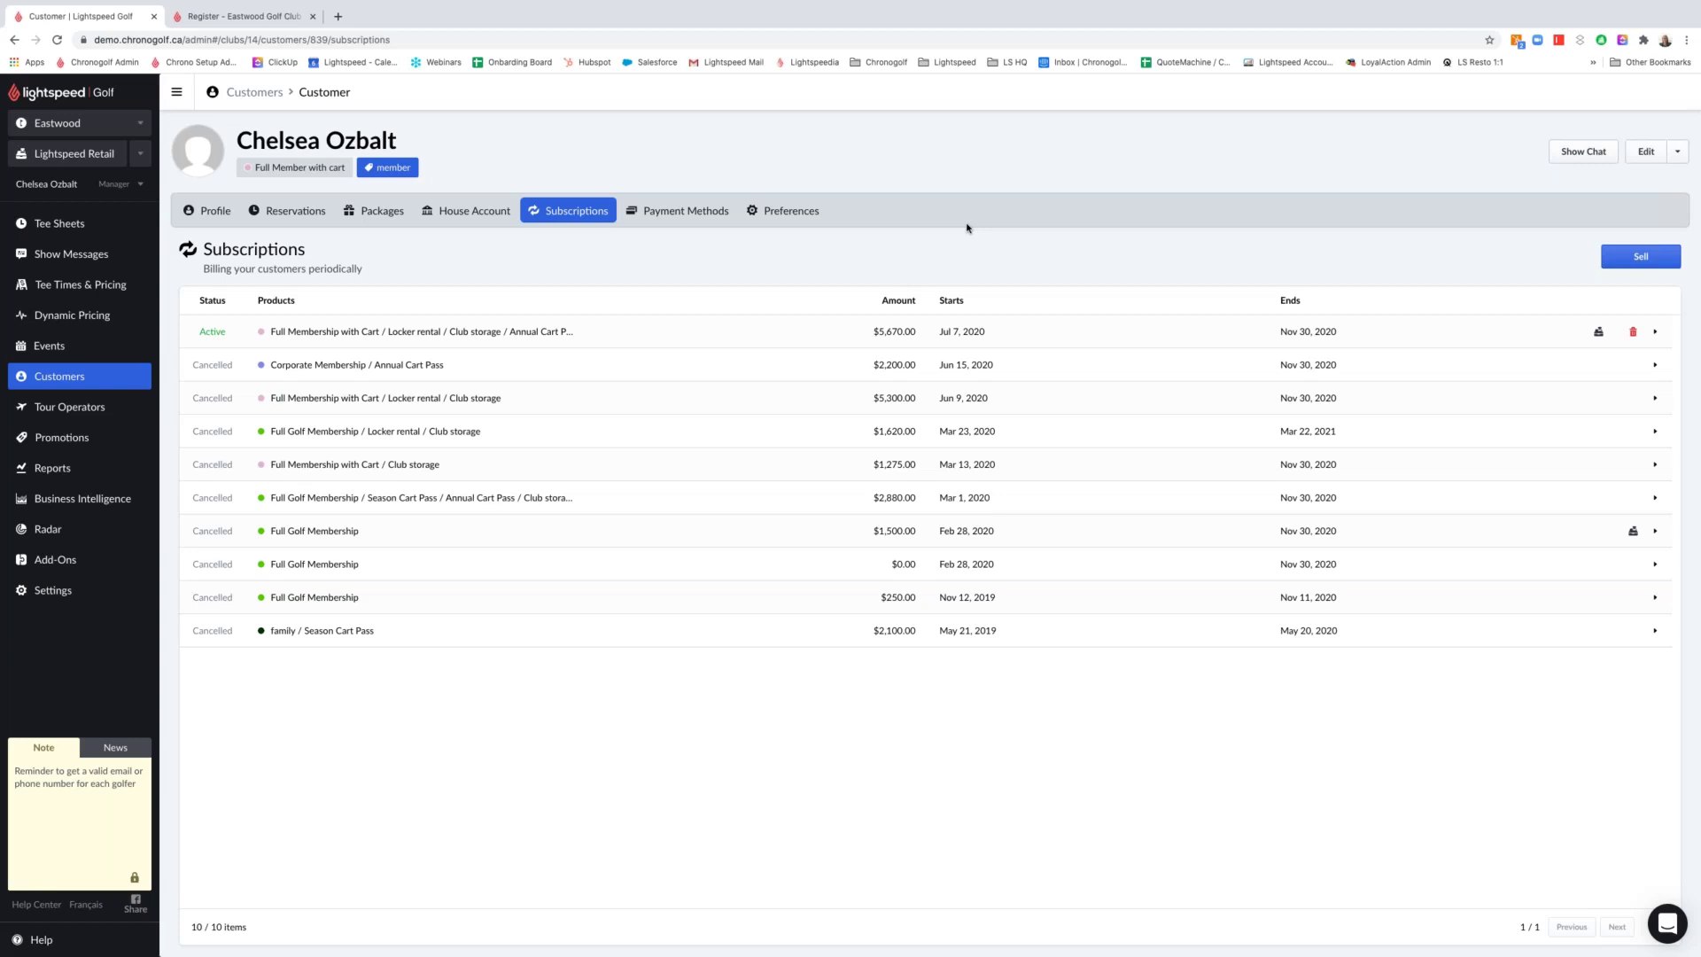
Review the saved payment methods without adding a card, then show Preferences with mailed statements on
{"action": "left_click", "coordinate": [675, 213]}
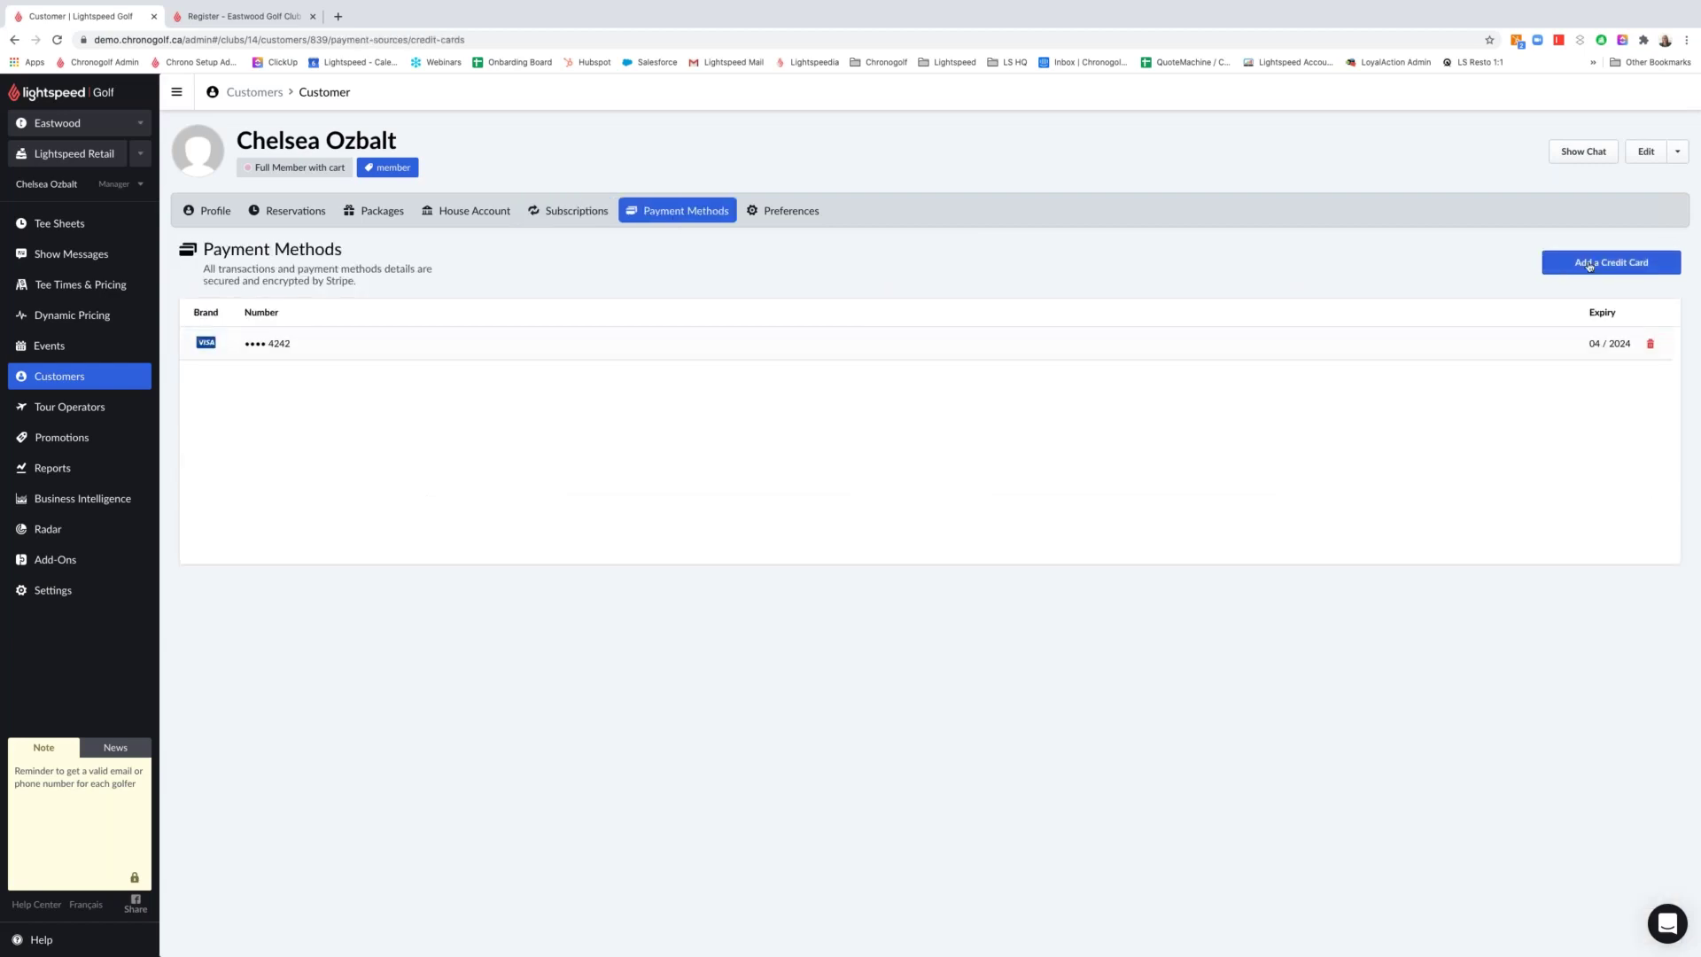
{"action": "left_click", "coordinate": [1590, 265]}
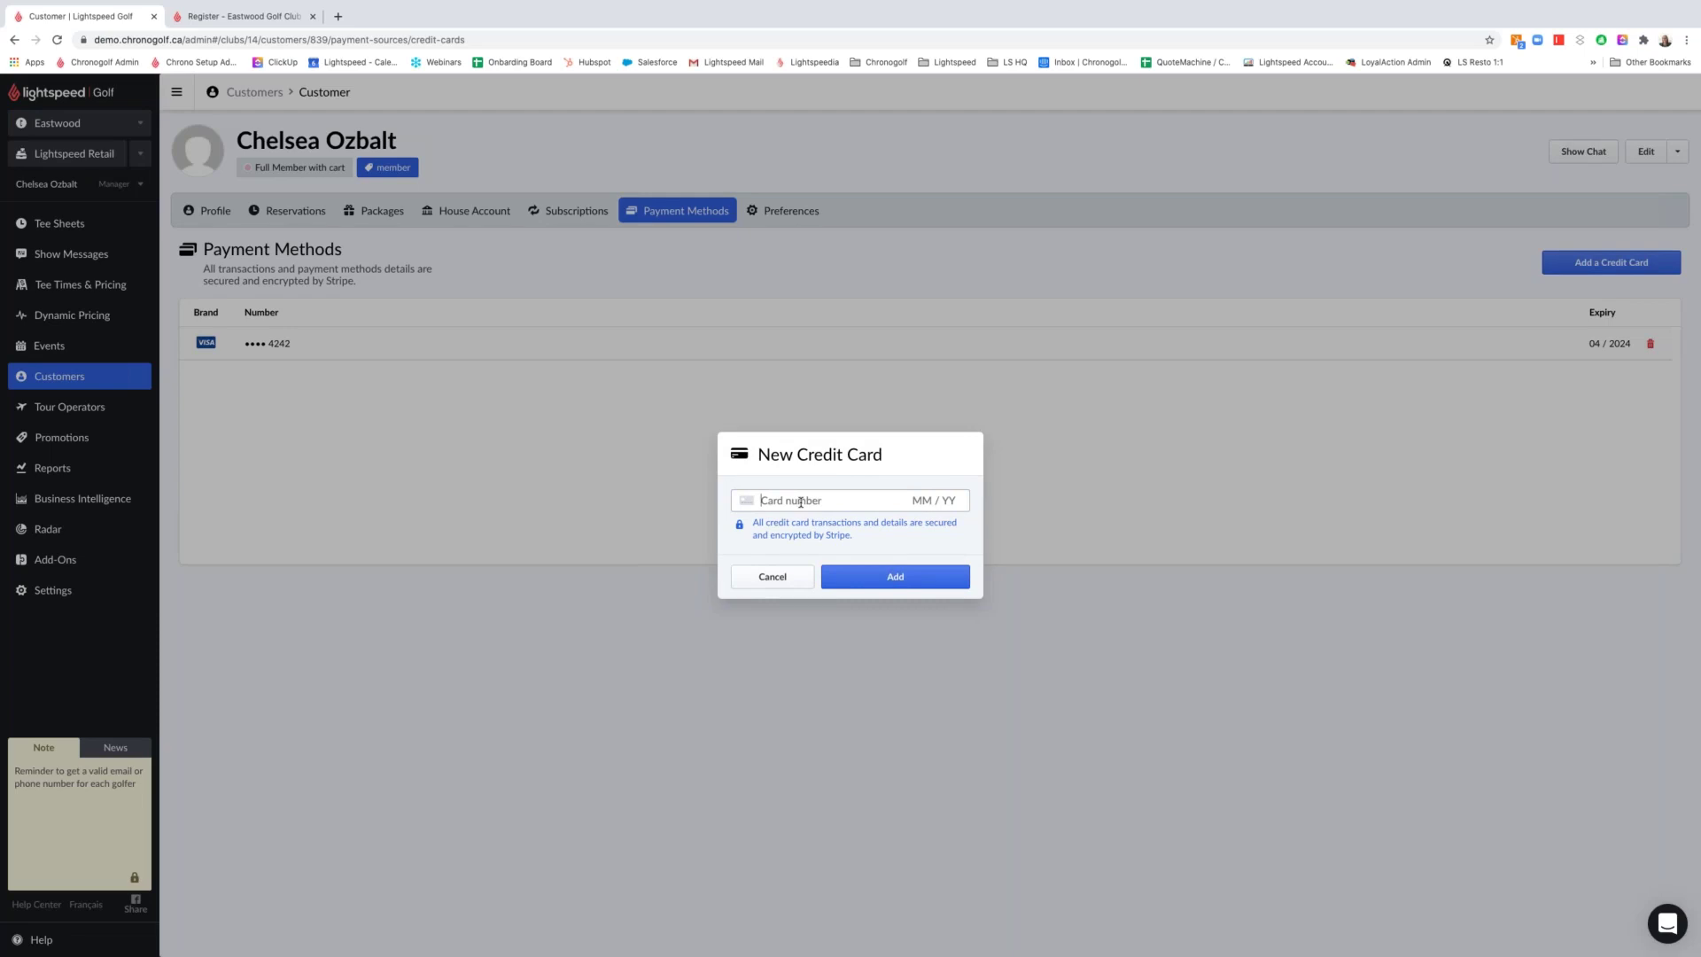
{"action": "left_click", "coordinate": [762, 577]}
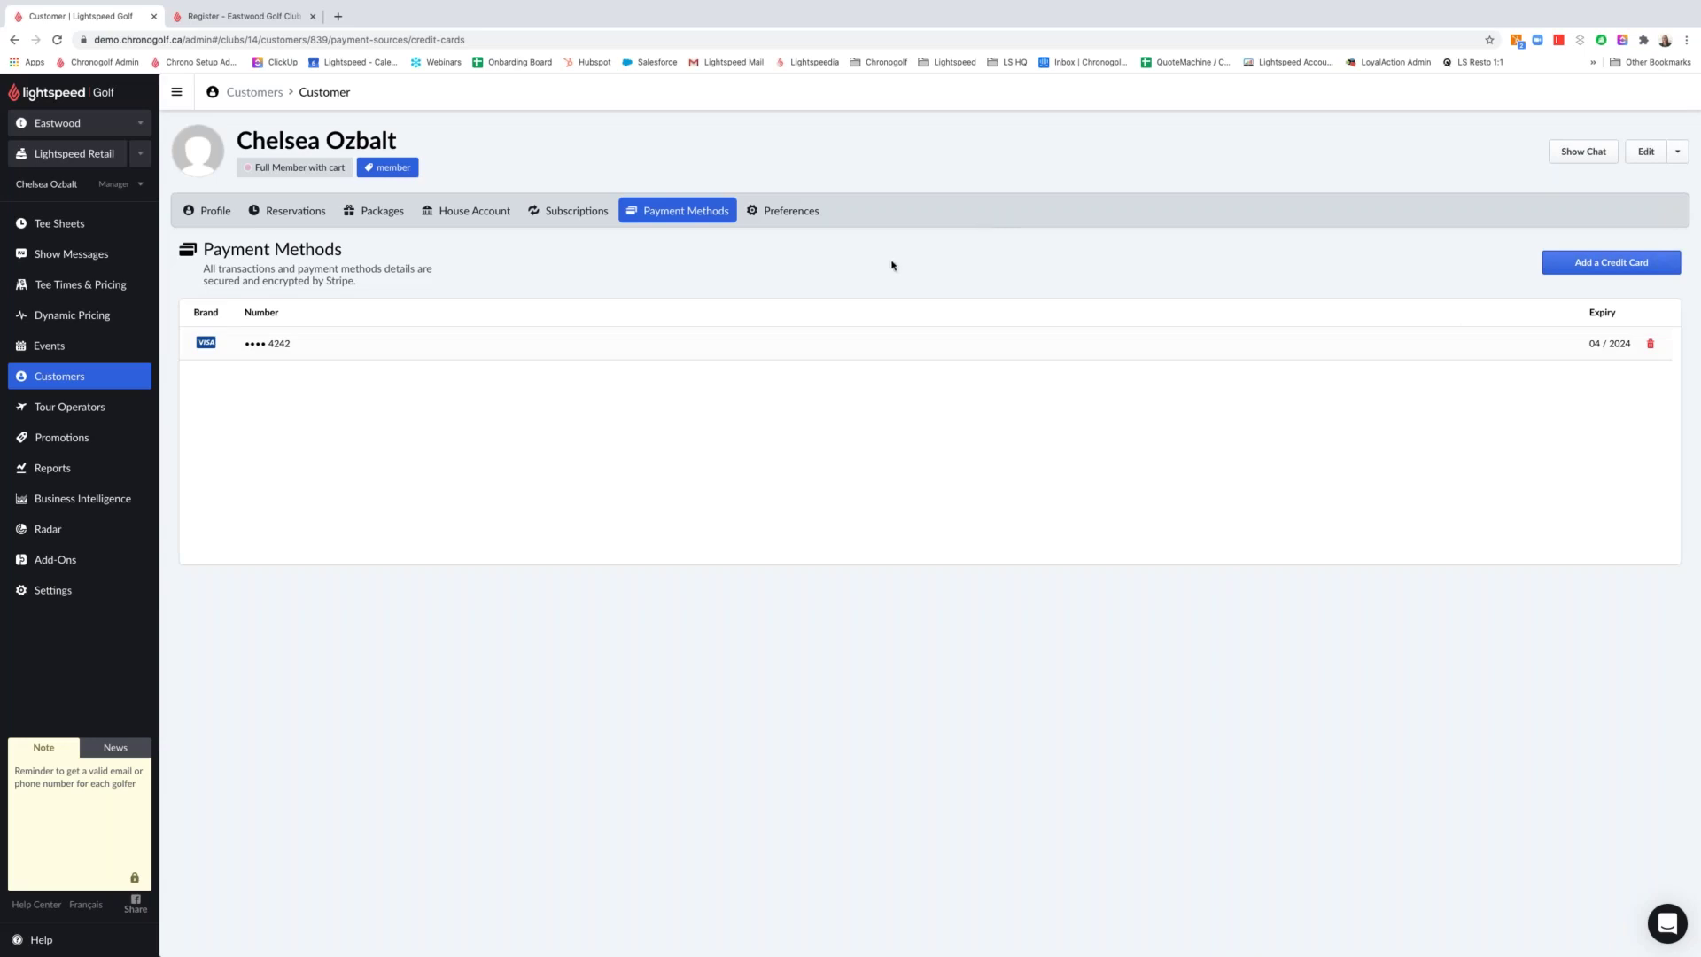
{"action": "left_click", "coordinate": [788, 216]}
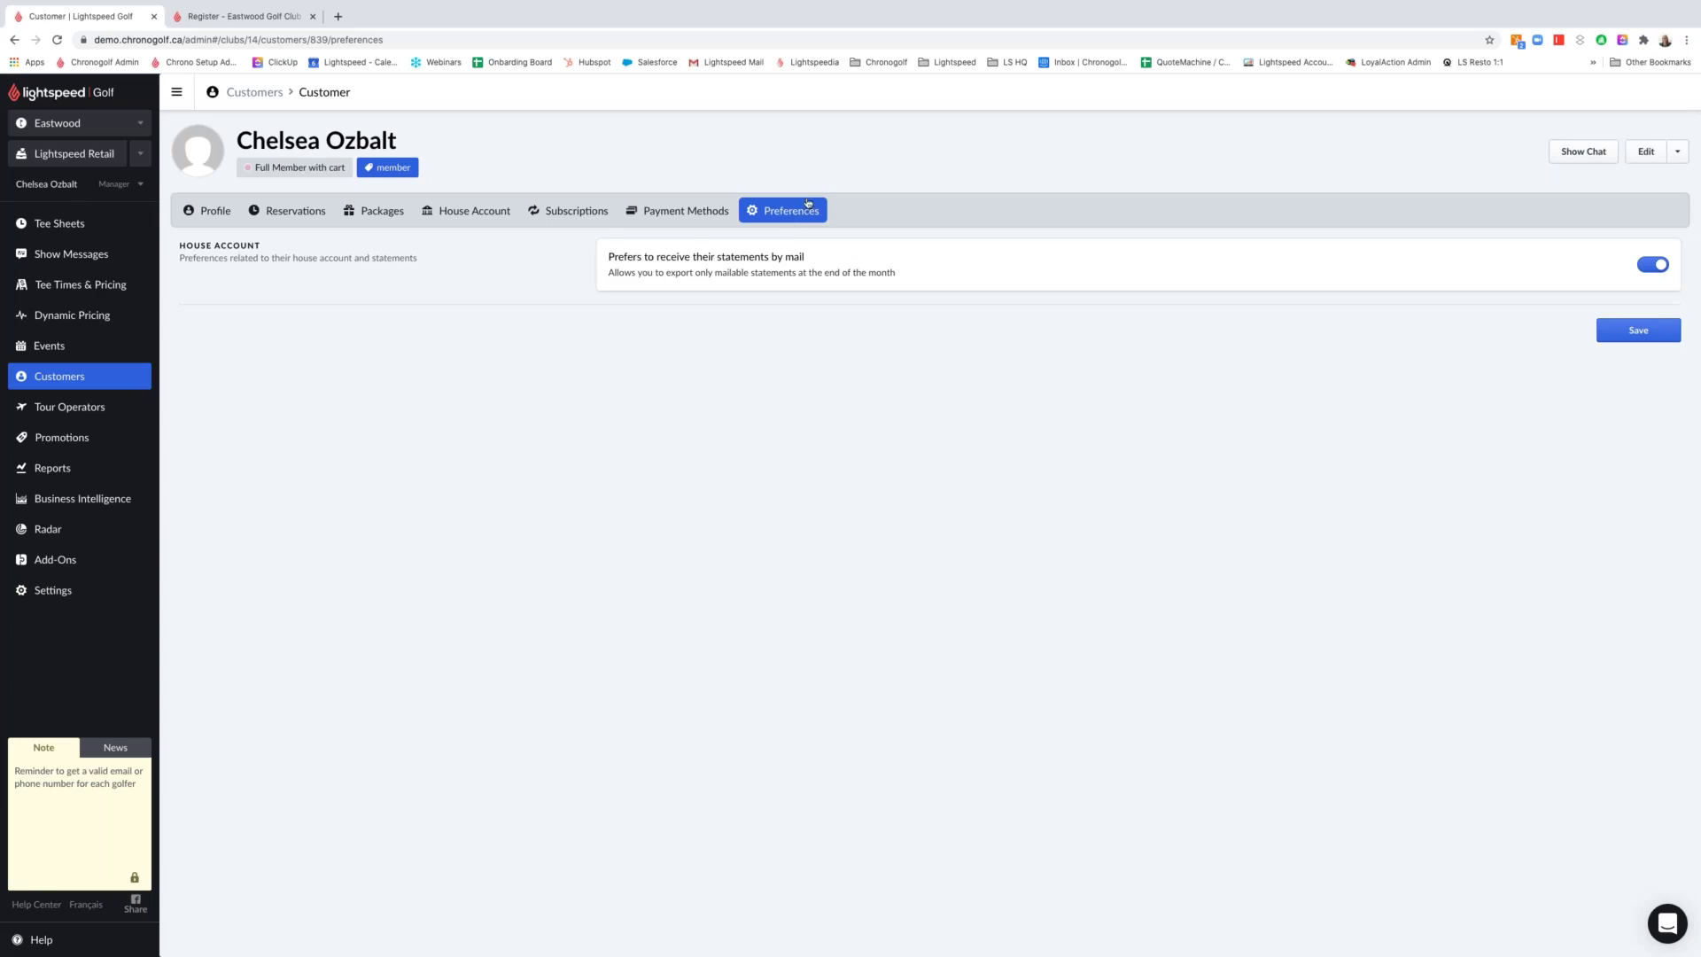
Open the third matching Public customer from the Customers list and edit their profile
{"action": "left_click", "coordinate": [265, 102]}
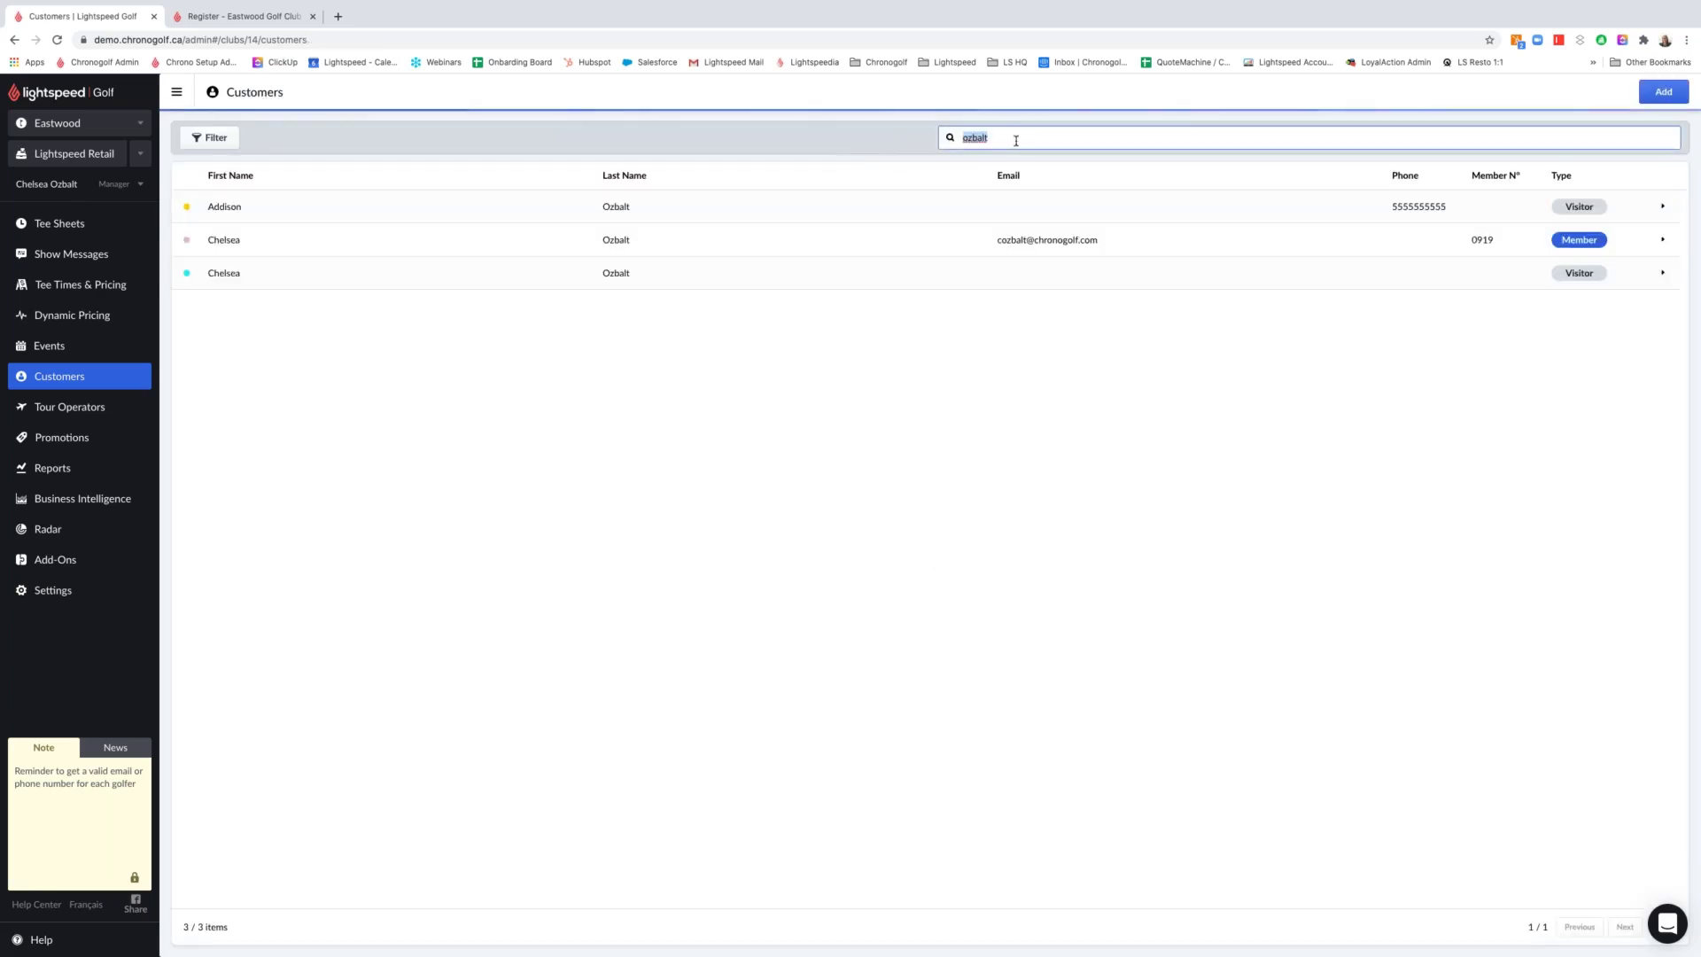
{"action": "left_click", "coordinate": [649, 283]}
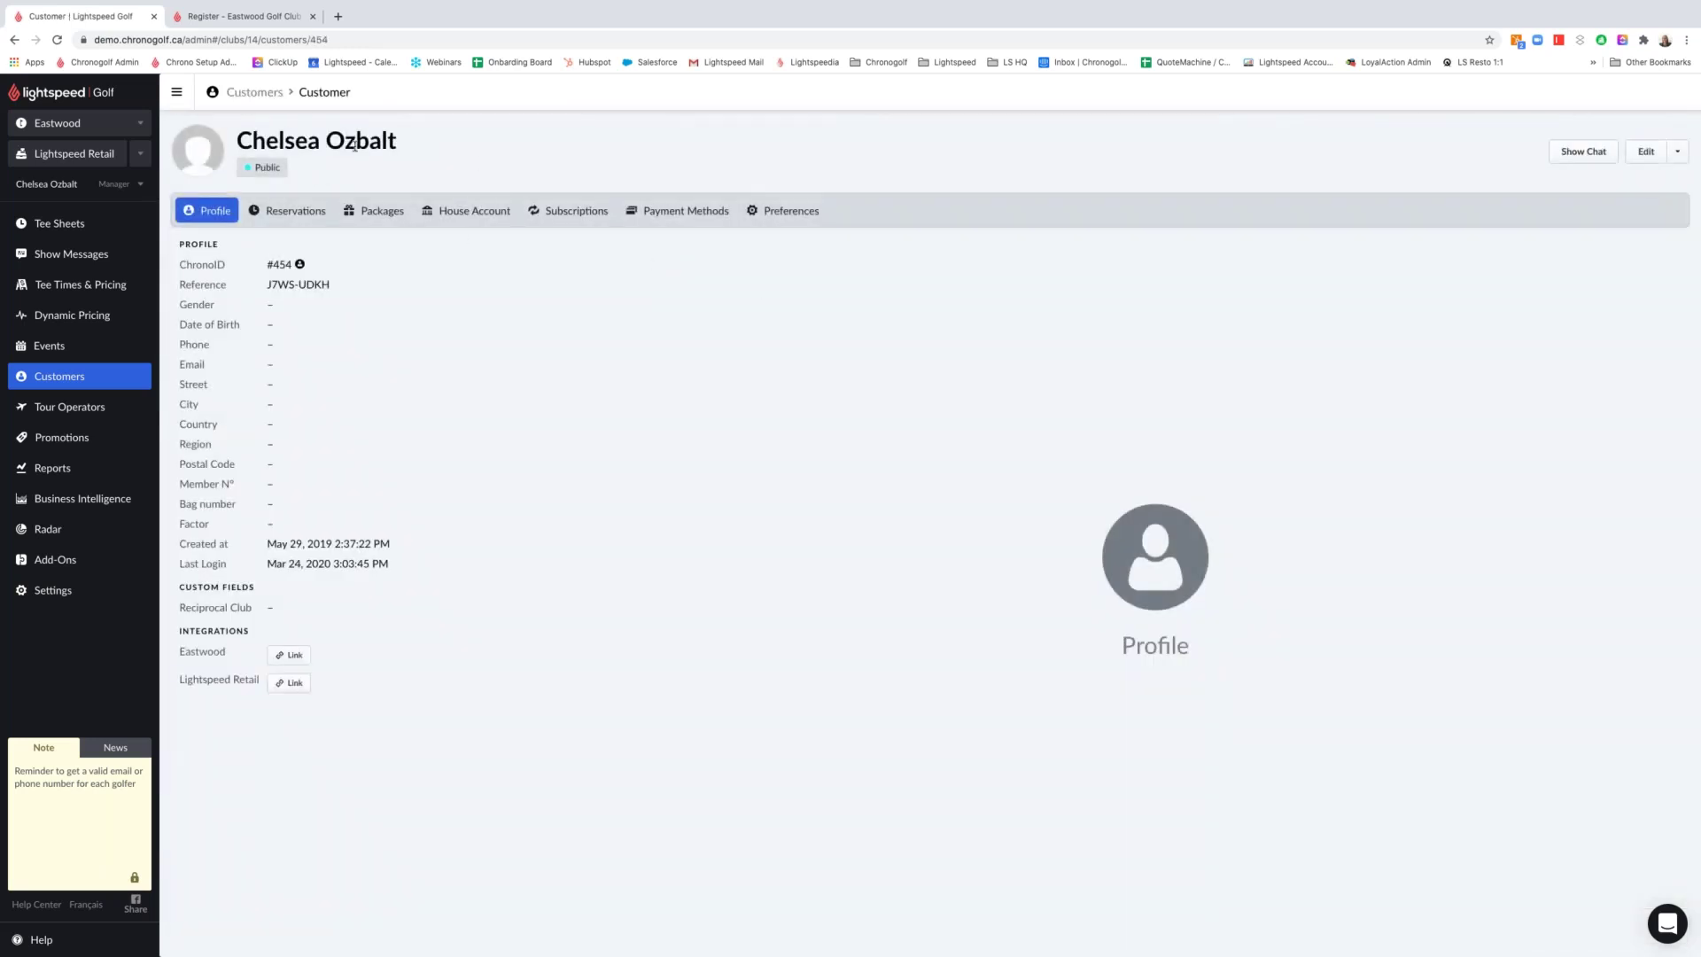
{"action": "left_click", "coordinate": [1642, 152]}
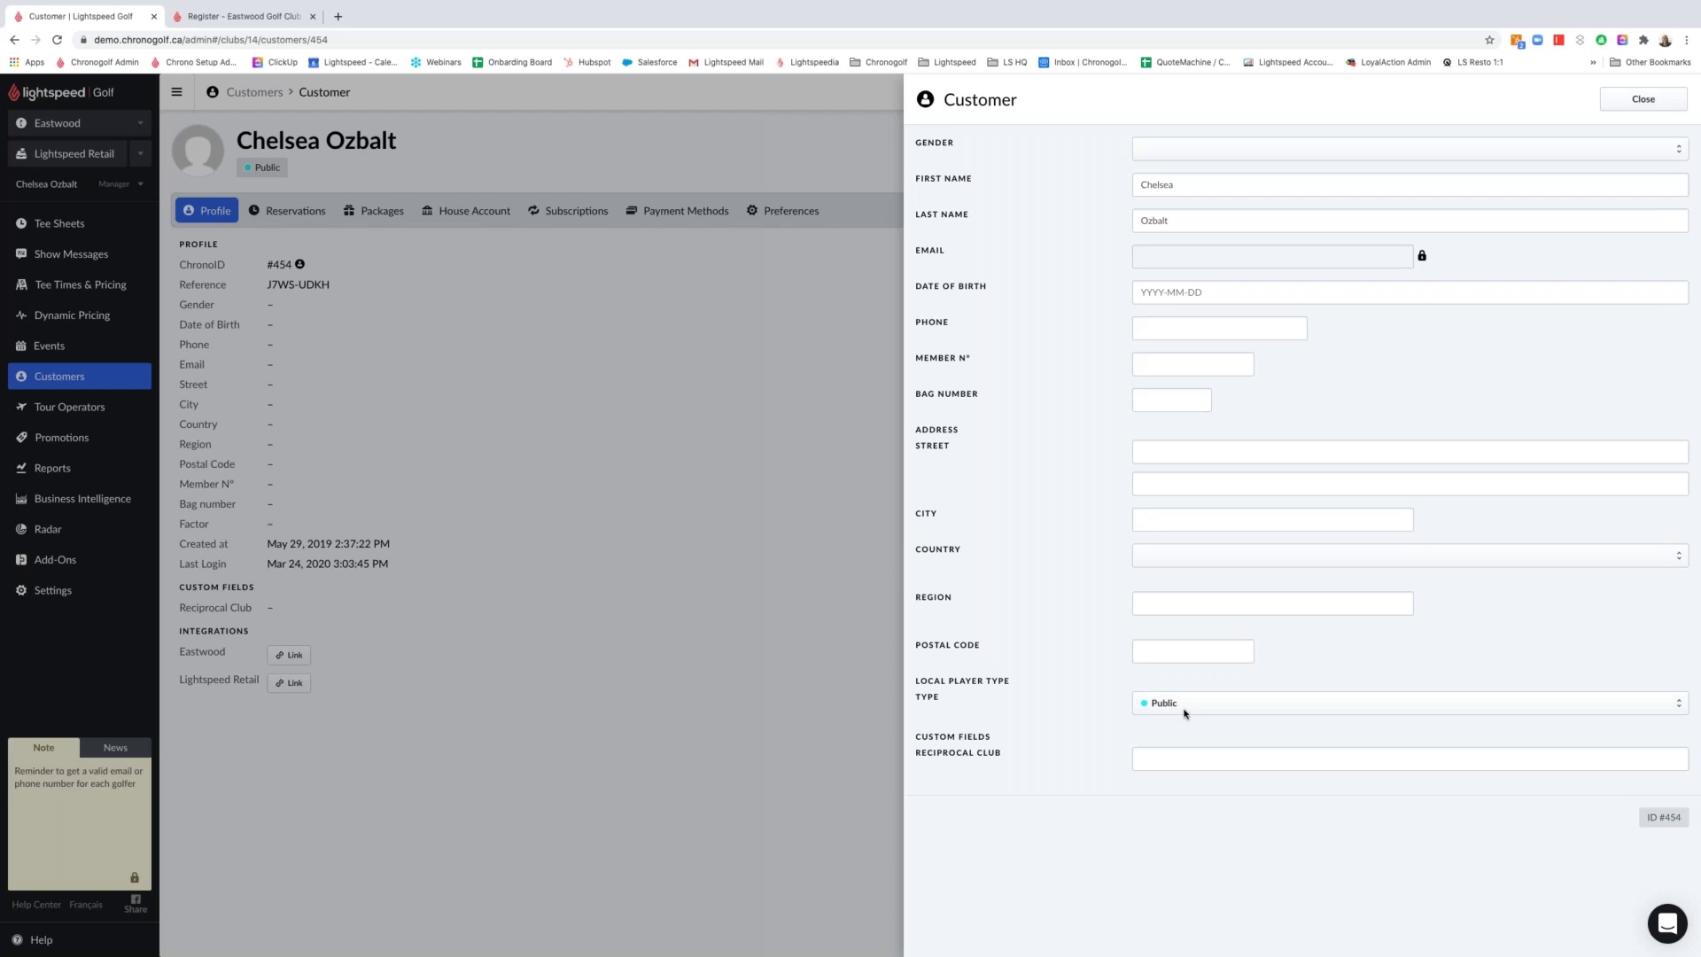
Try the visitor's player type as Full Member with cart, Intermediate and Resident, then cancel the edit
{"action": "left_click_drag", "start_coordinate": [1023, 696], "coordinate": [911, 682]}
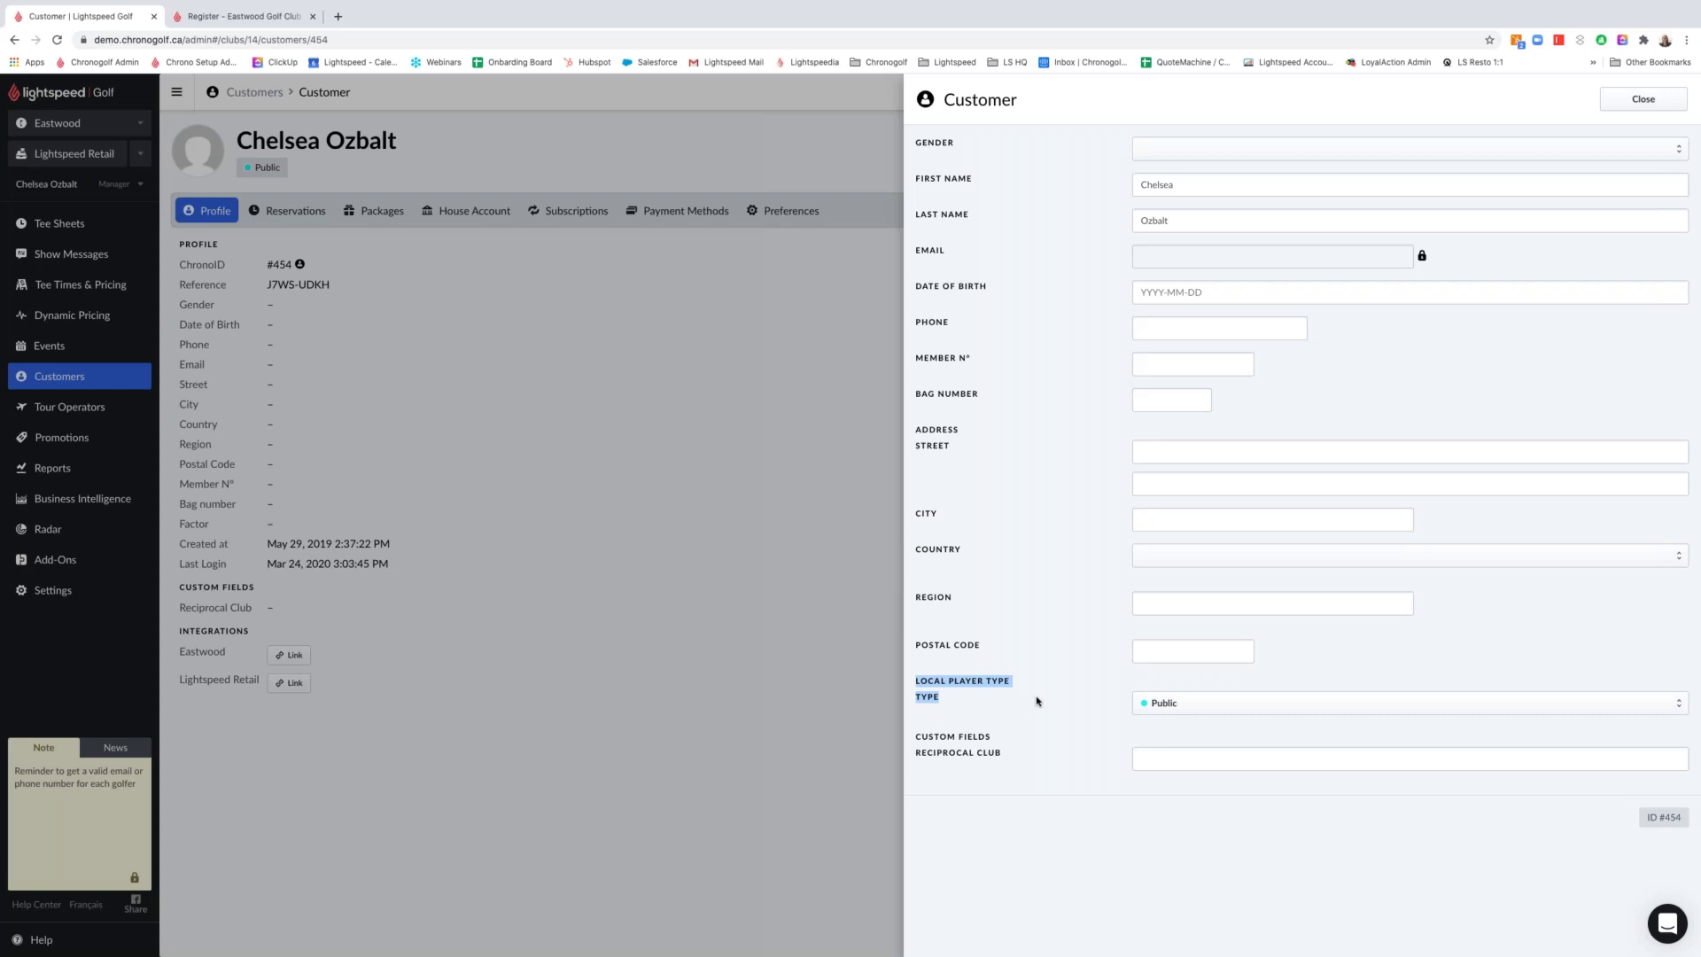
{"action": "left_click", "coordinate": [1173, 703]}
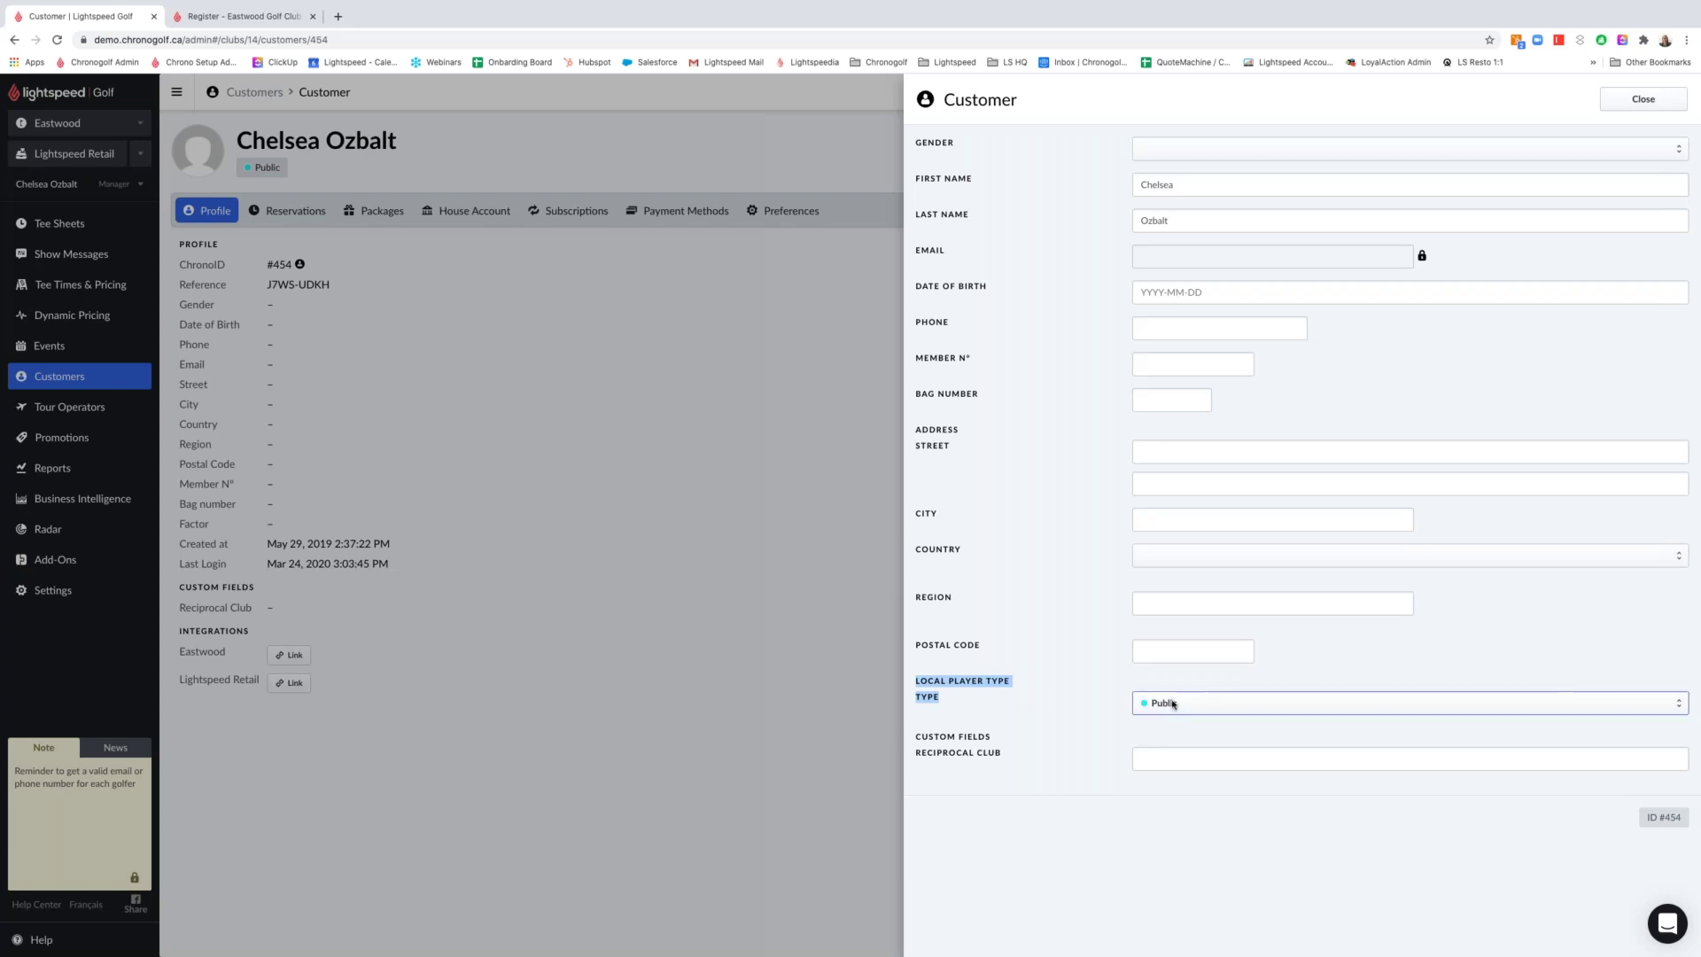
{"action": "left_click", "coordinate": [1207, 576]}
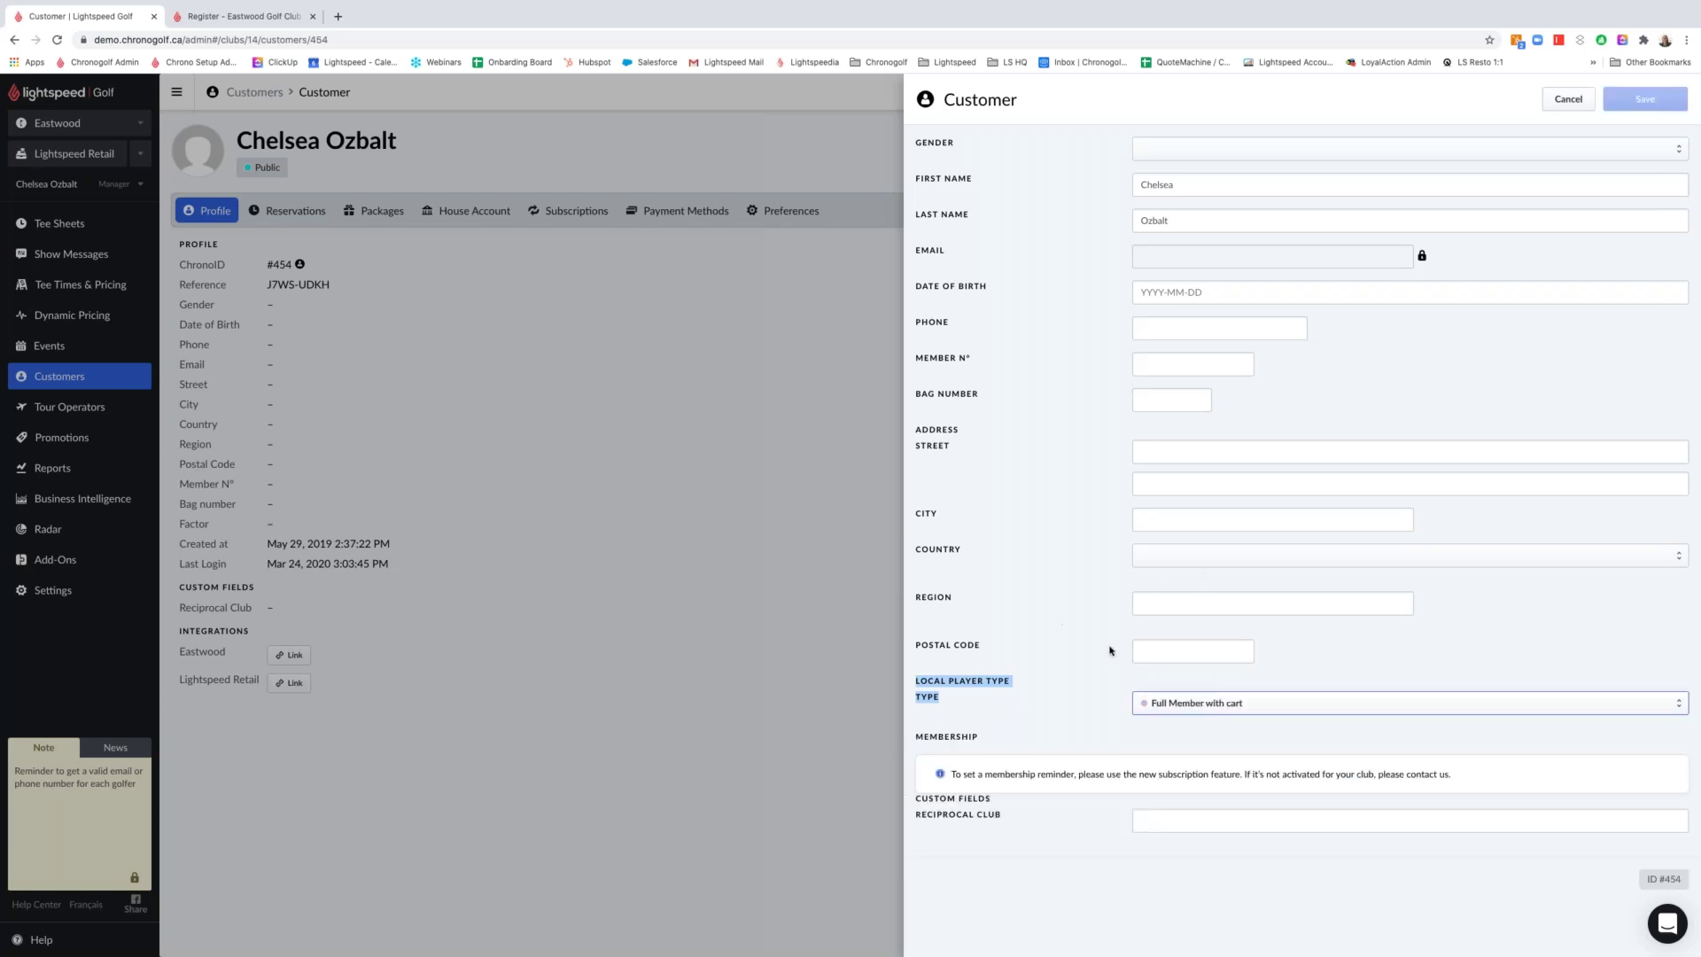
{"action": "left_click", "coordinate": [1019, 700]}
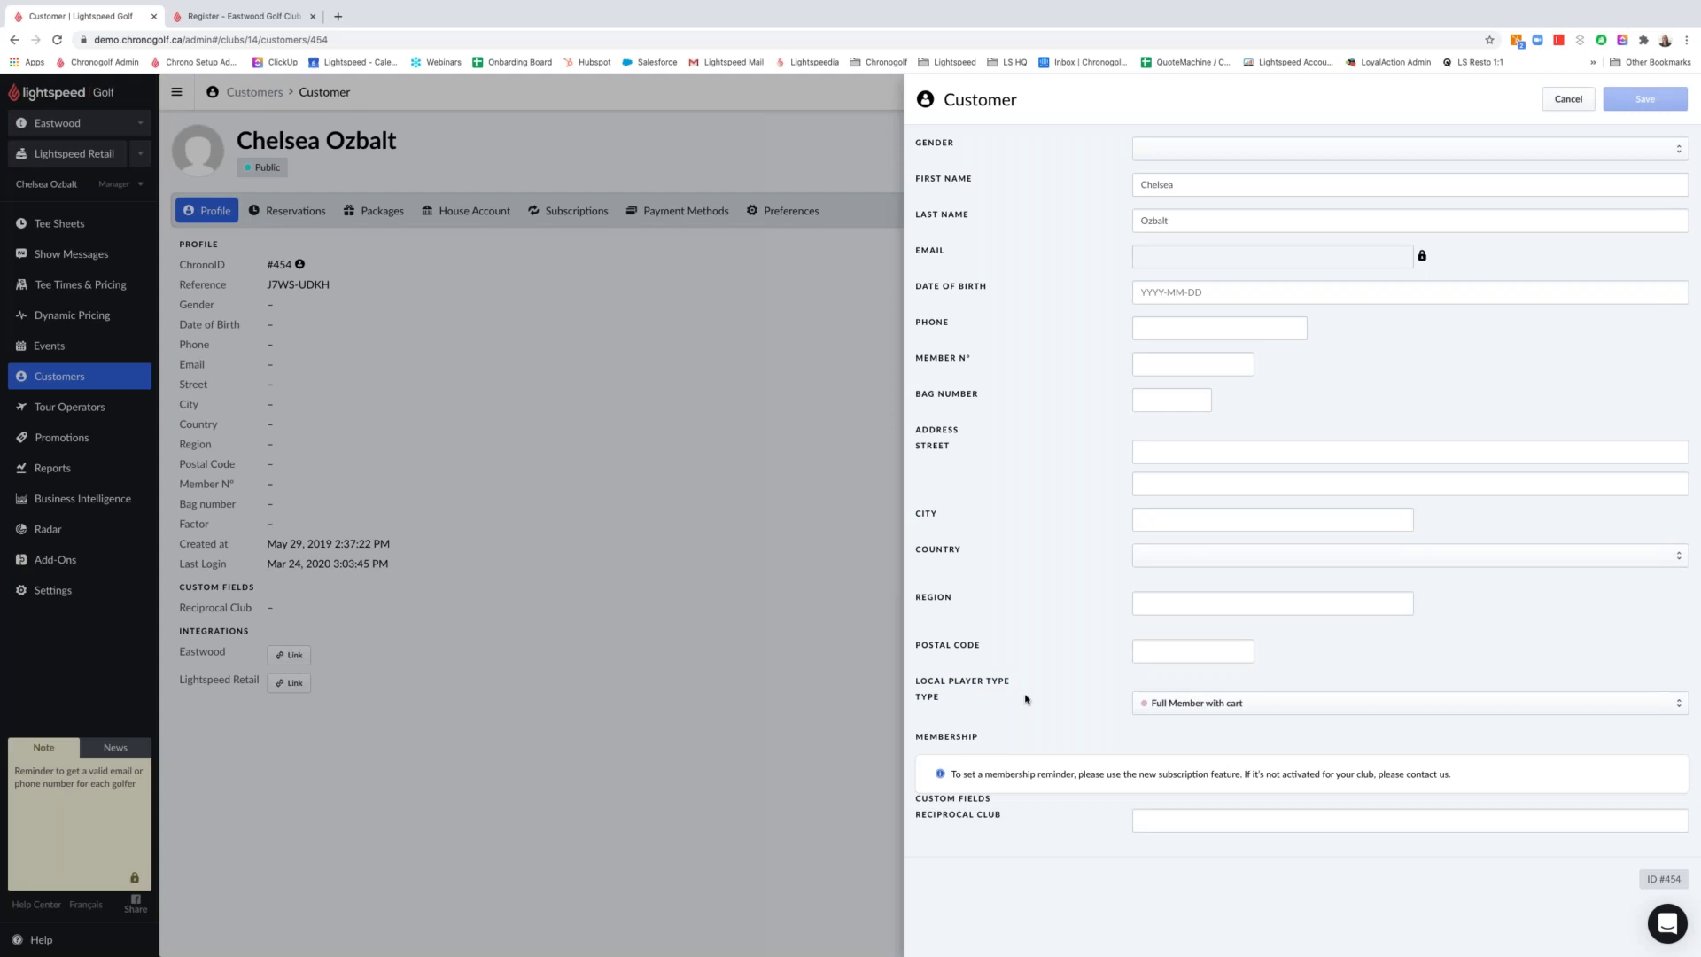
{"action": "left_click", "coordinate": [1202, 705]}
{"action": "left_click", "coordinate": [1040, 728]}
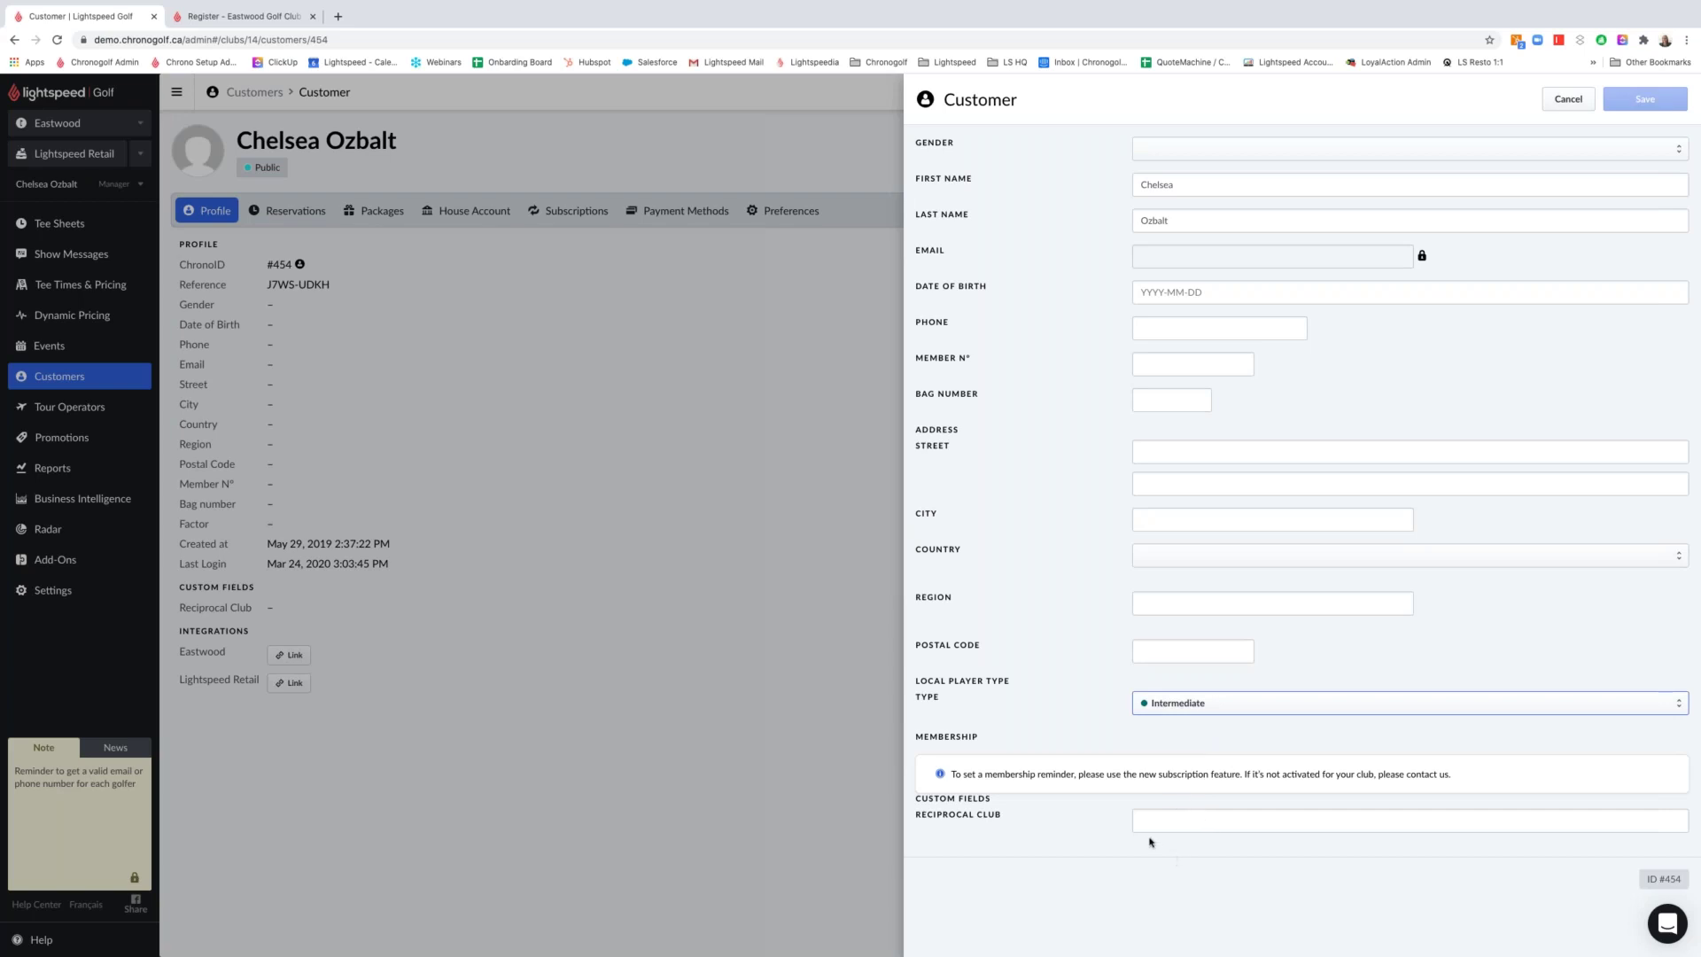
{"action": "left_click", "coordinate": [1113, 836]}
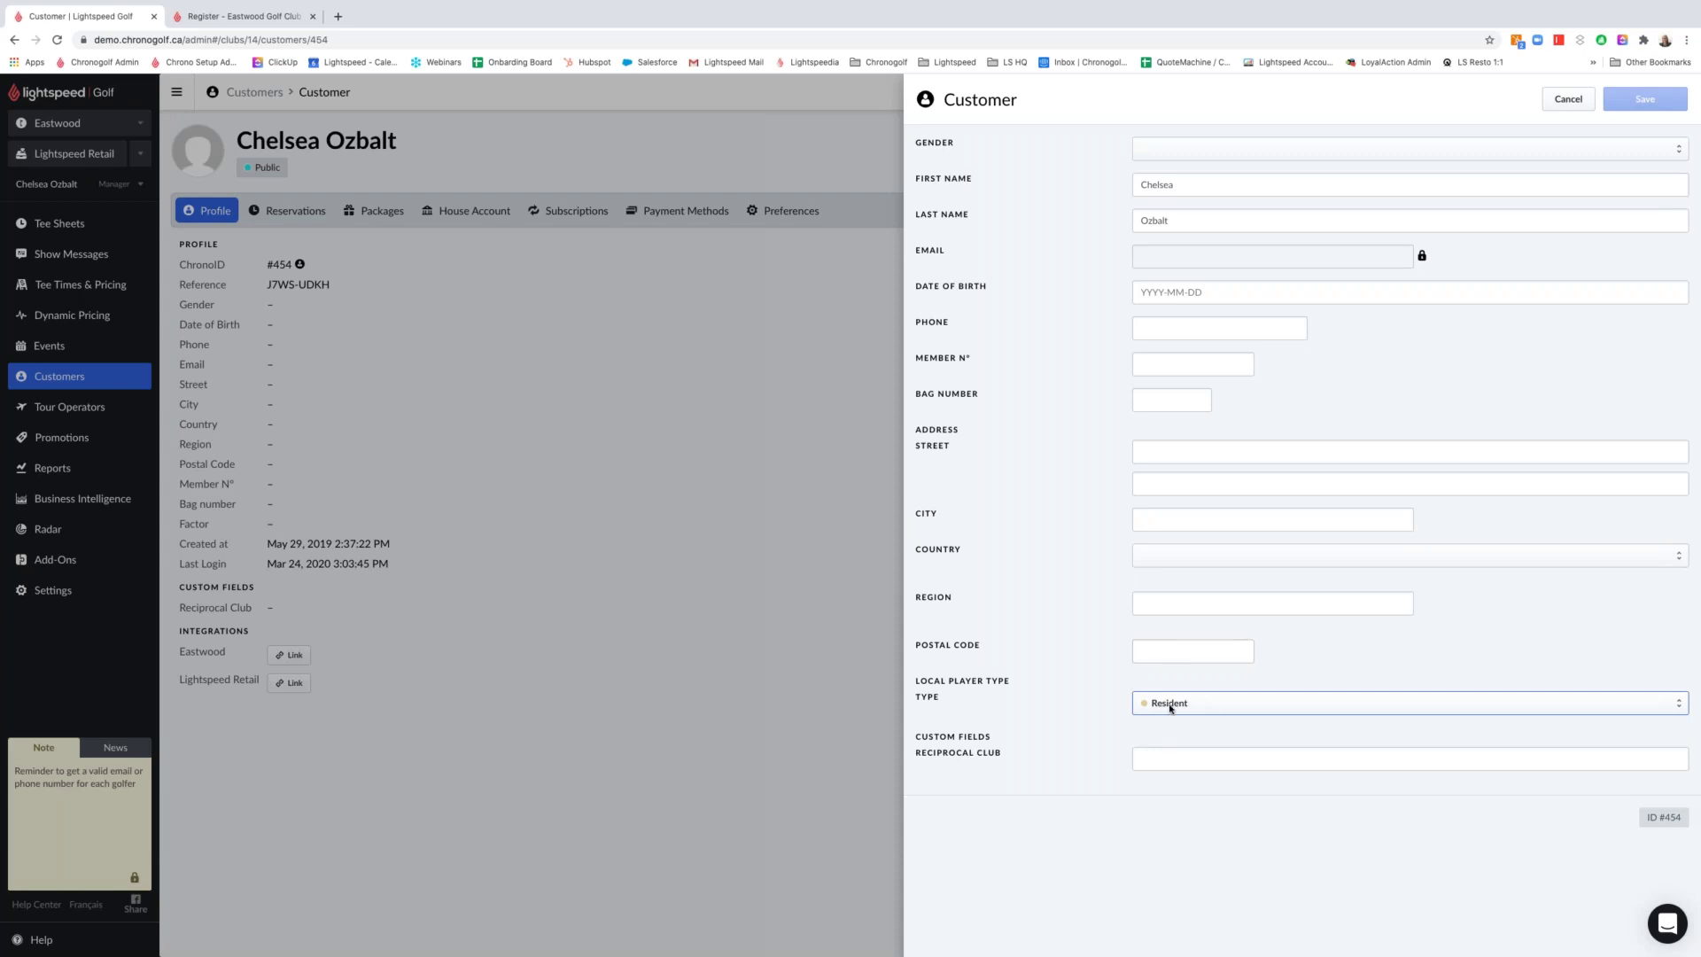
{"action": "left_click", "coordinate": [1203, 578]}
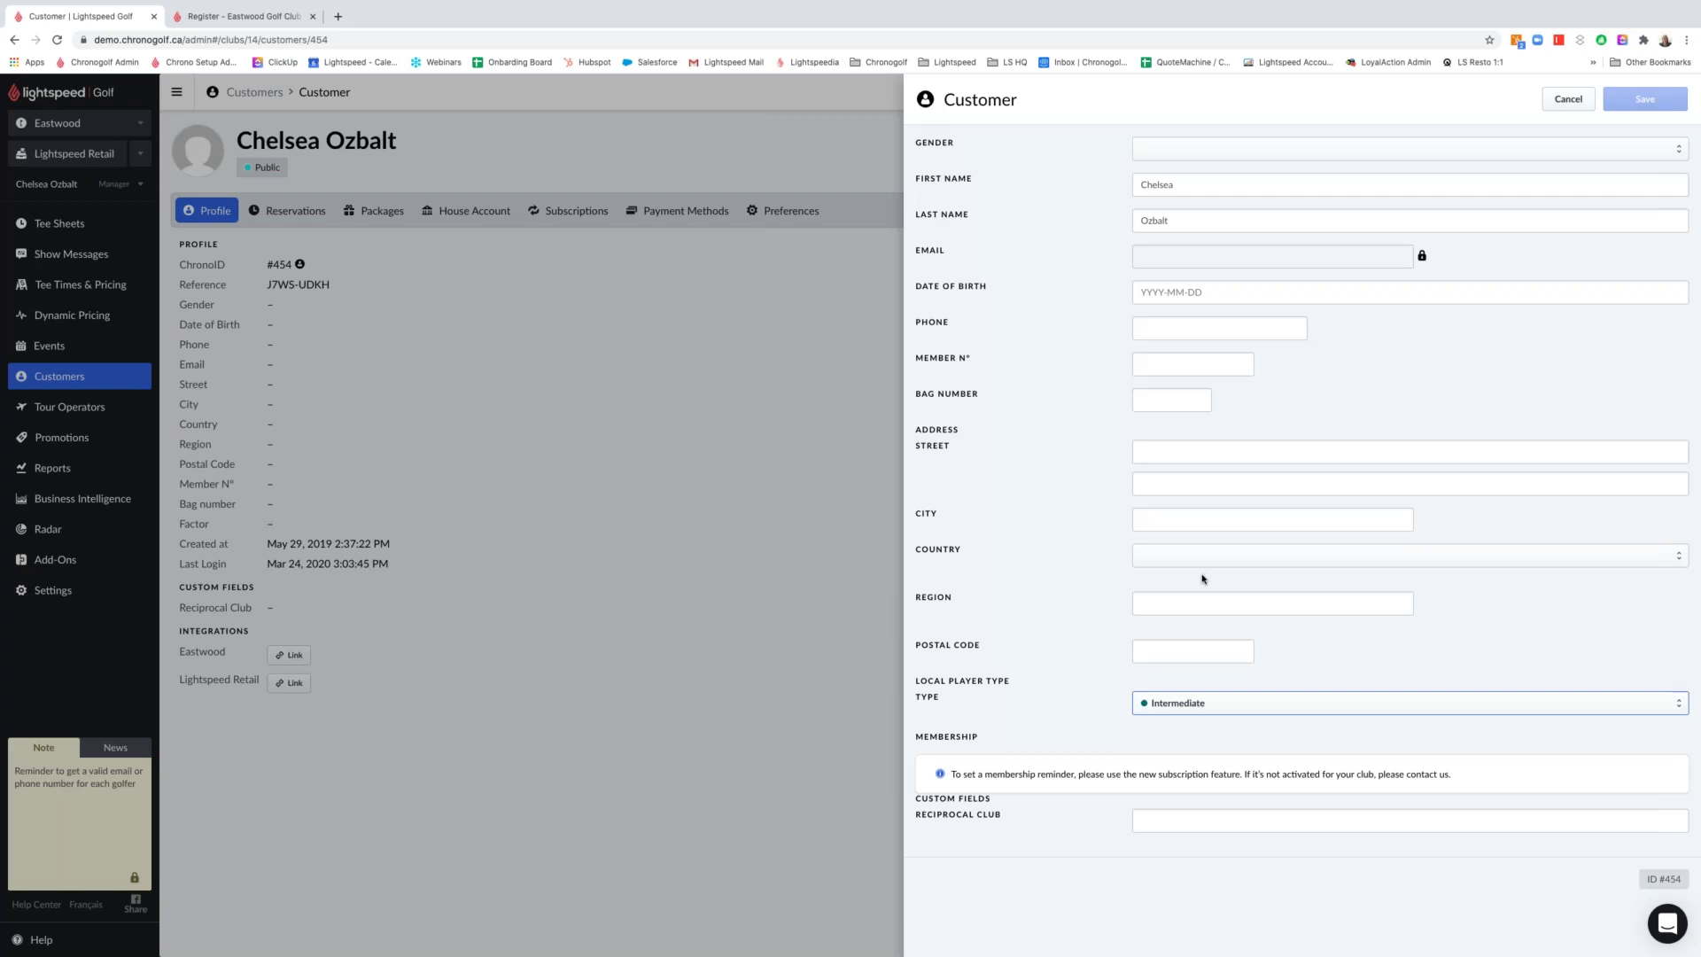
{"action": "left_click", "coordinate": [1564, 100]}
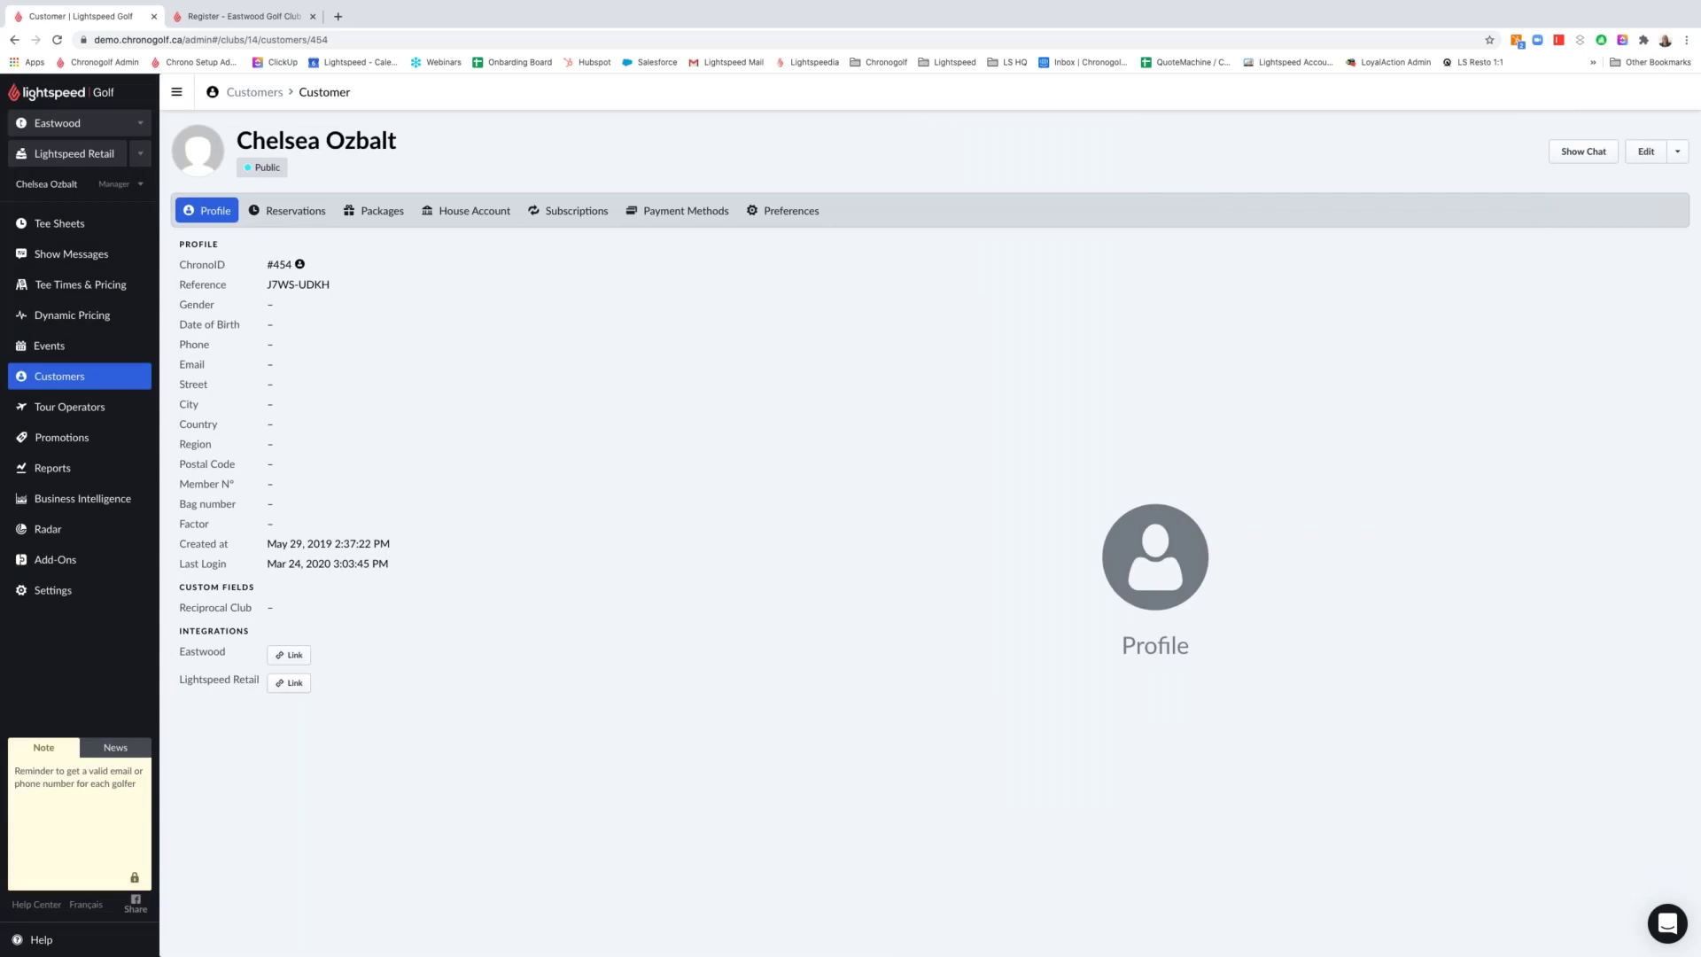
Add the member tag to the visitor through Manage Tags and save, then go to the Events calendar
{"action": "left_click", "coordinate": [1675, 158]}
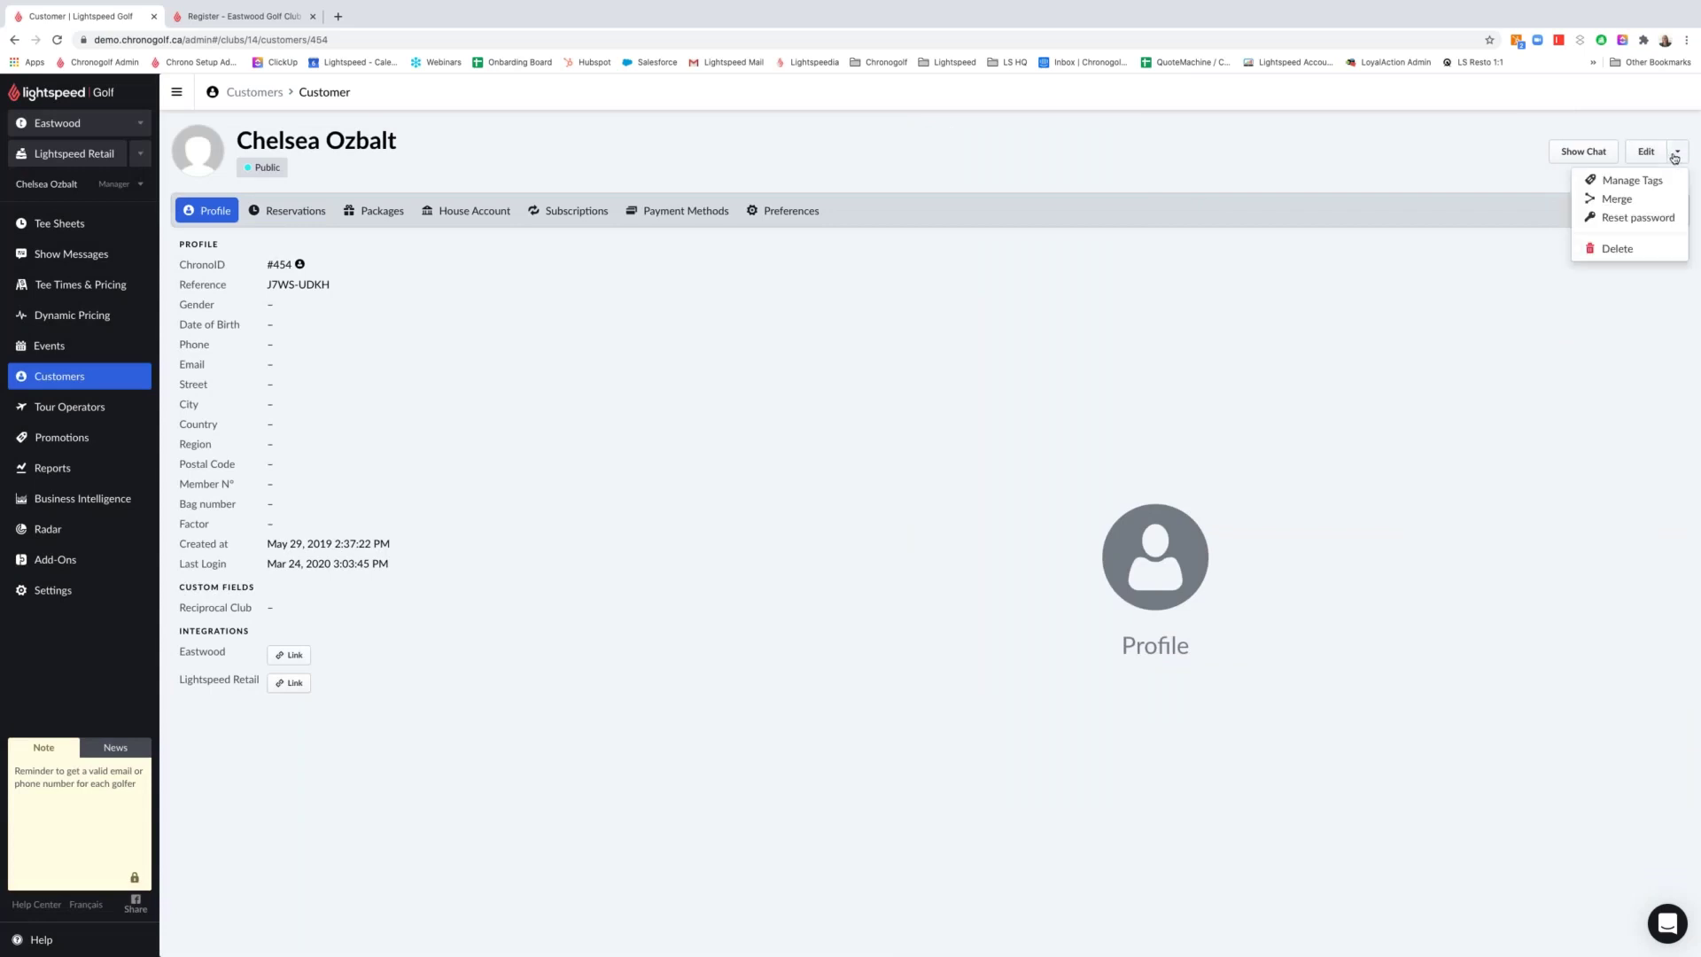
{"action": "left_click", "coordinate": [1627, 182]}
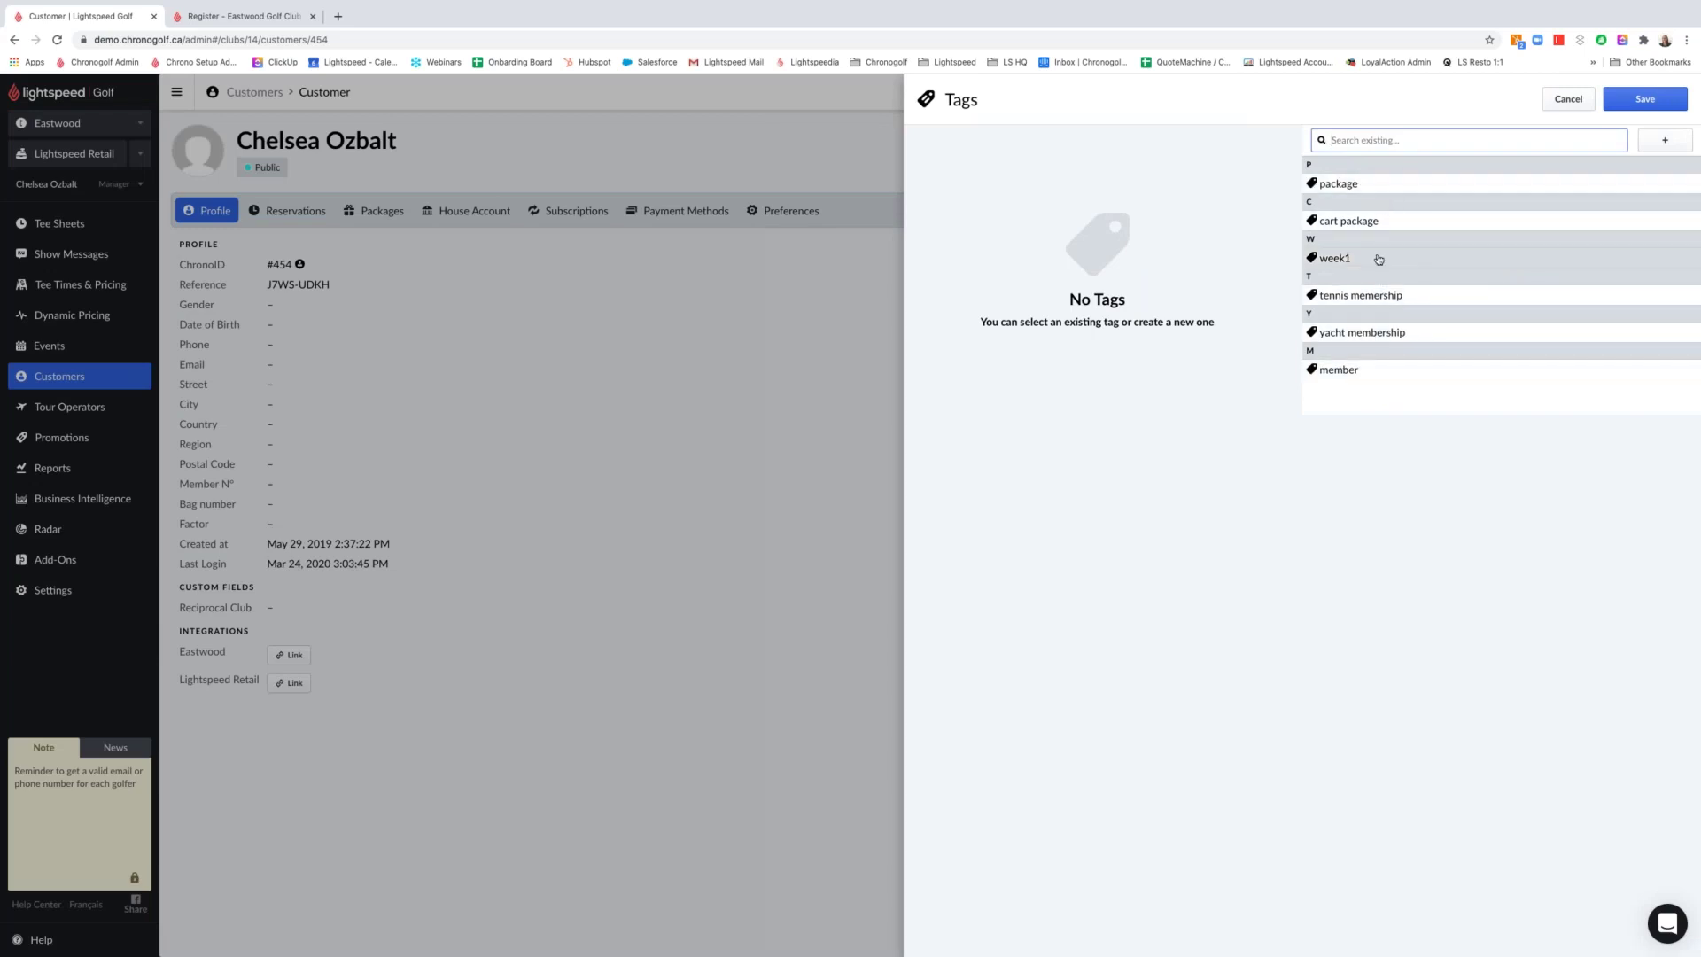
{"action": "left_click", "coordinate": [1367, 371]}
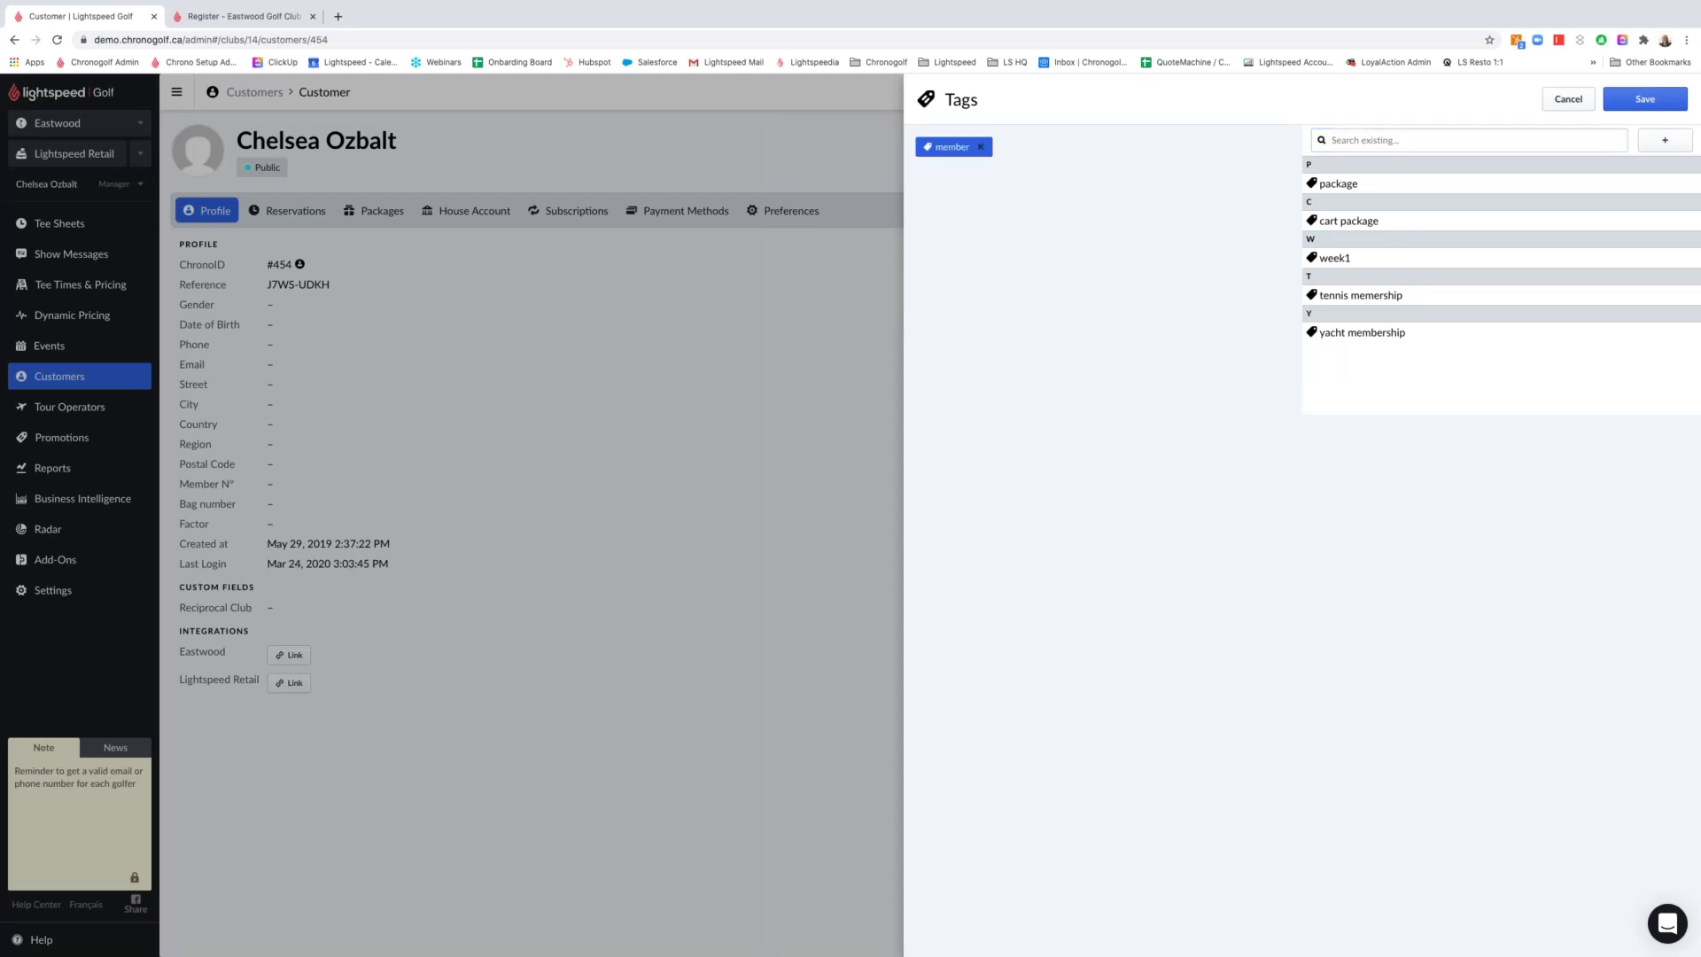
{"action": "left_click", "coordinate": [1639, 99]}
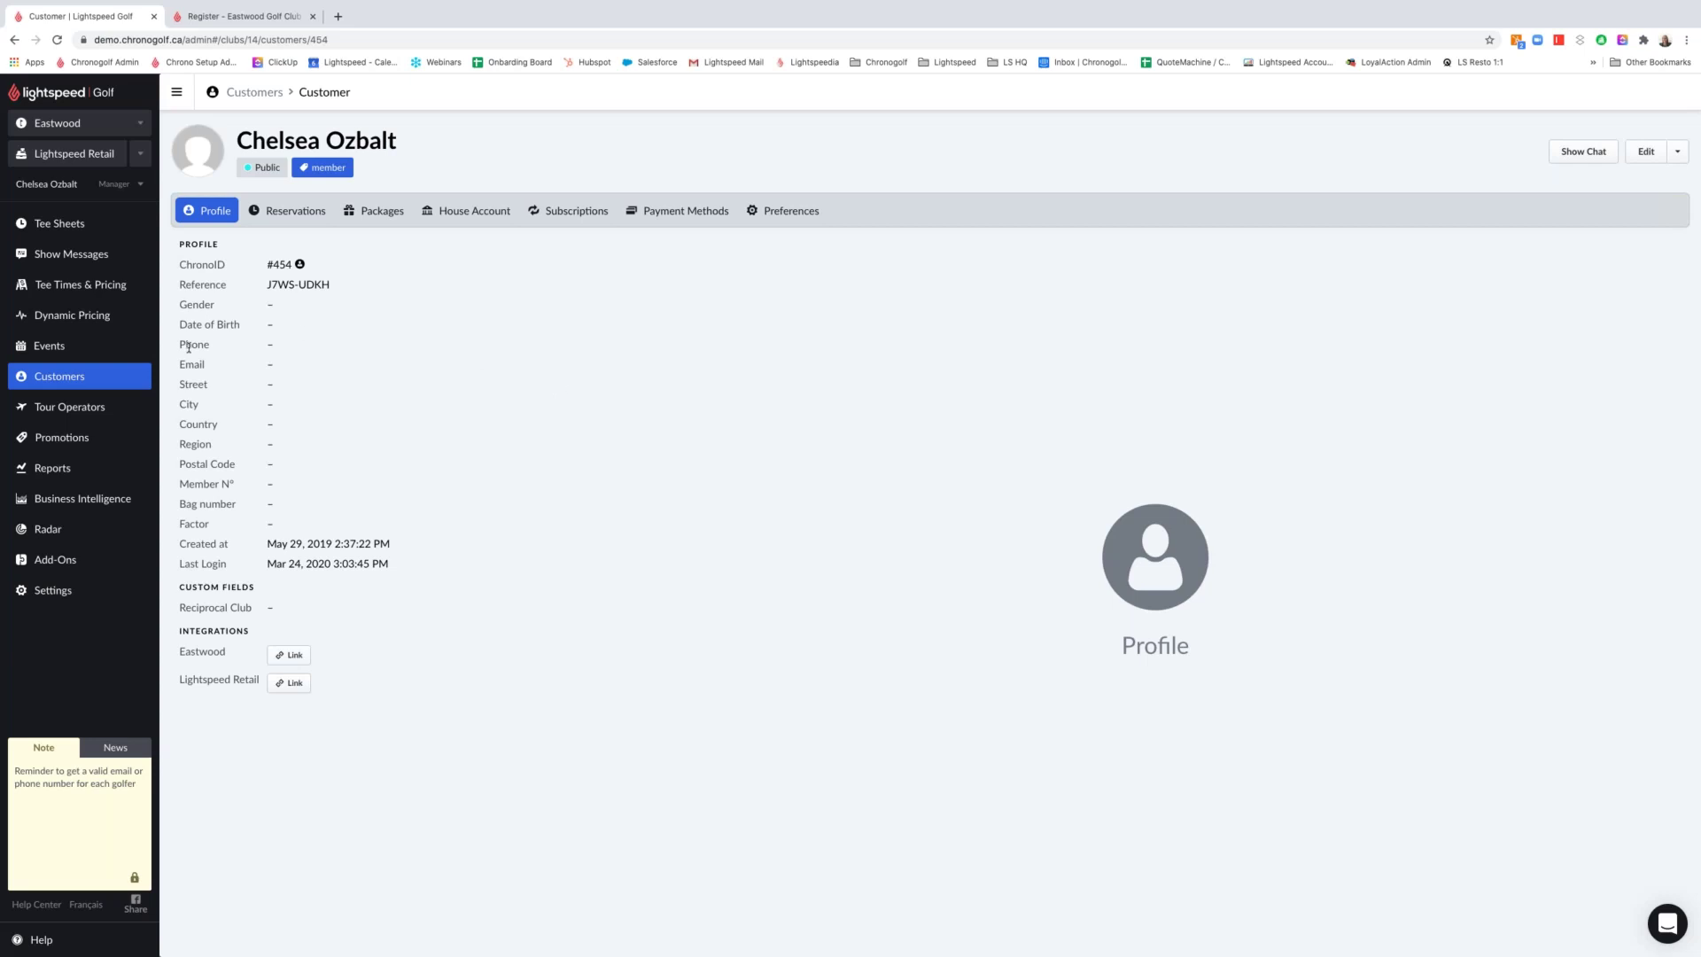
{"action": "left_click", "coordinate": [94, 358]}
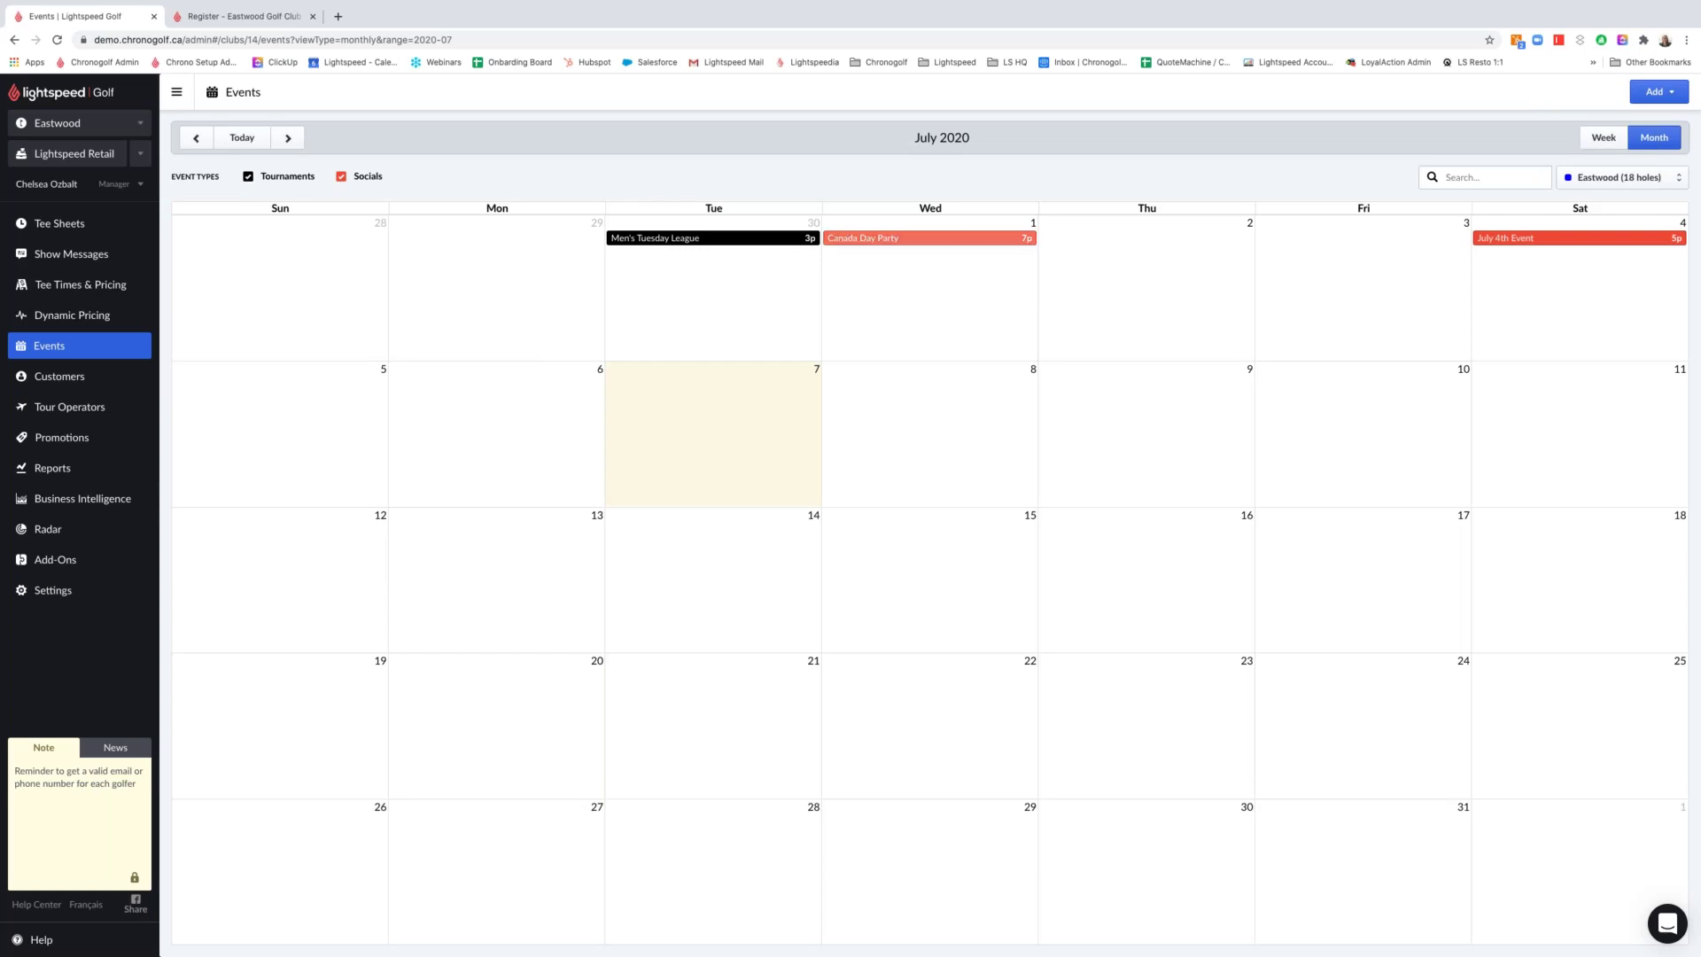
Create a new Social event named Lobster Night
{"action": "left_click", "coordinate": [1655, 95]}
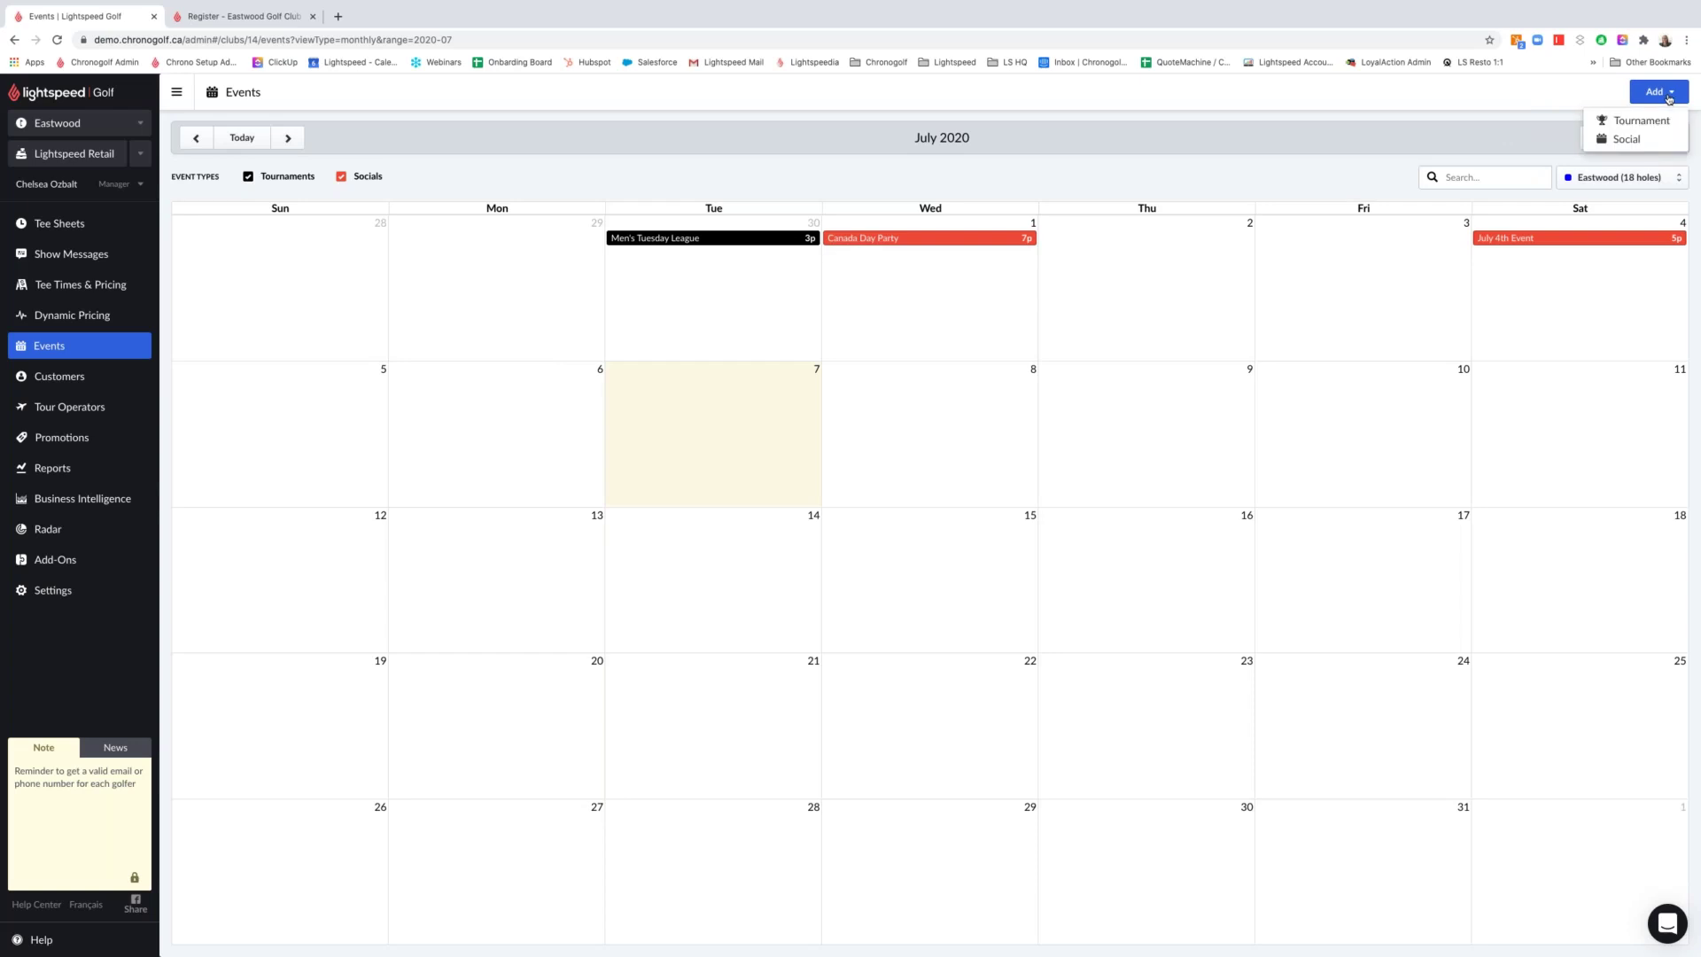
{"action": "left_click", "coordinate": [1640, 143]}
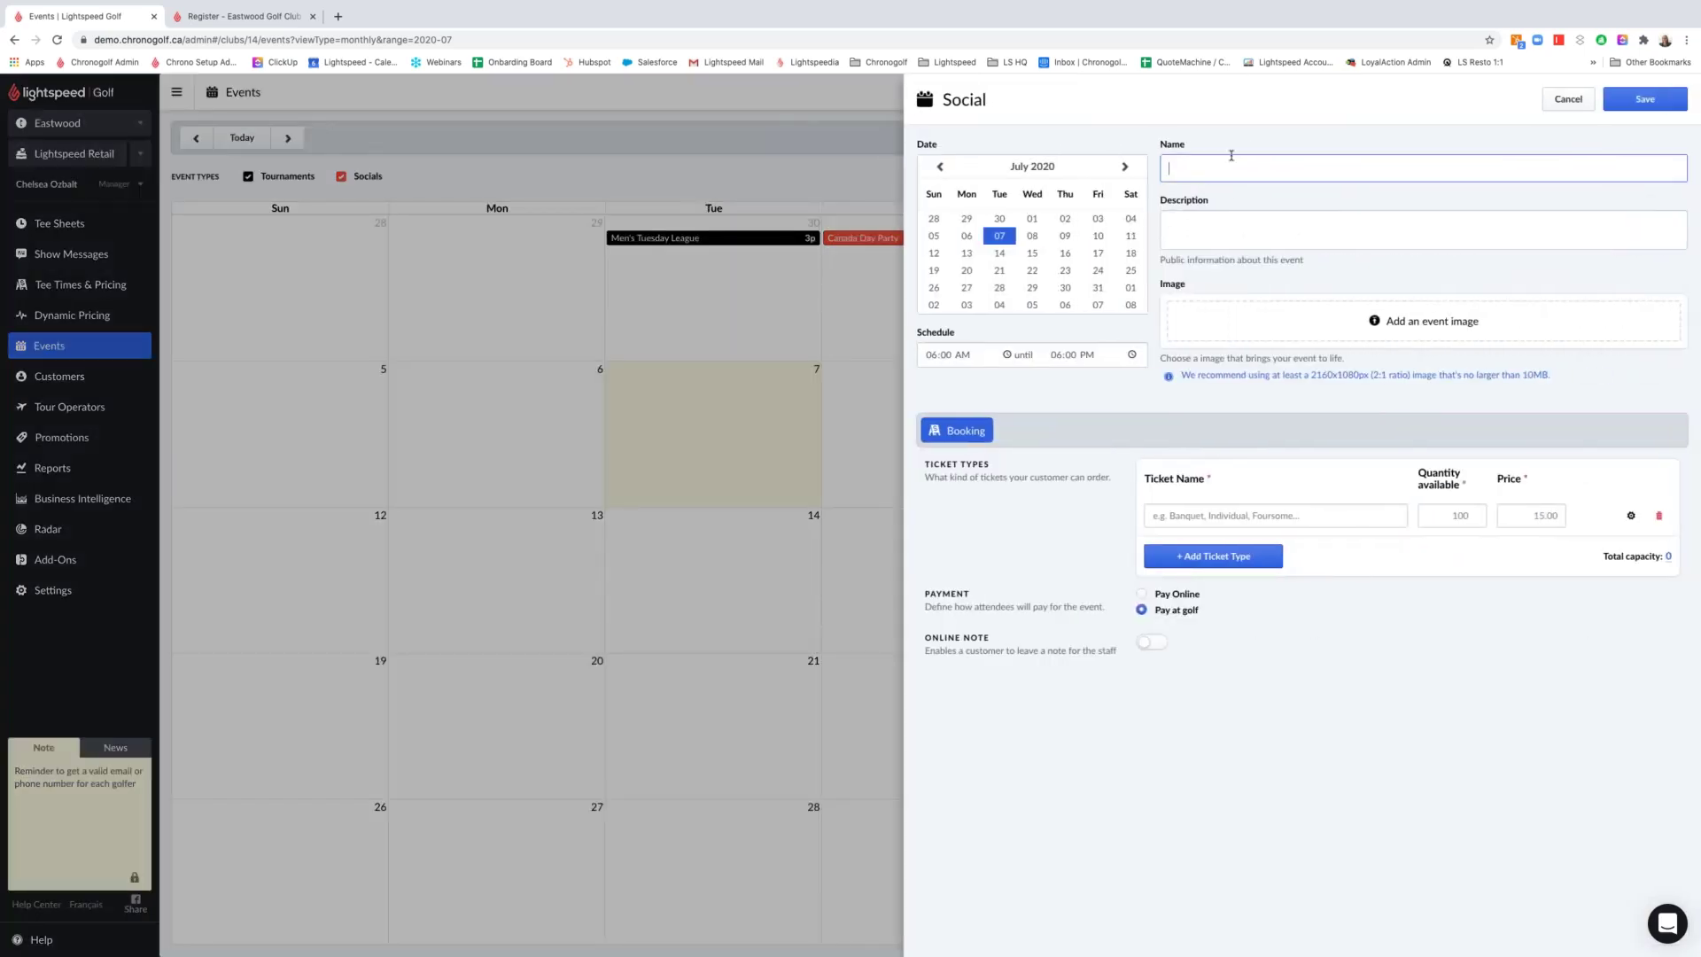
{"action": "type", "text": "Lobster Night"}
{"action": "left_click", "coordinate": [1218, 216]}
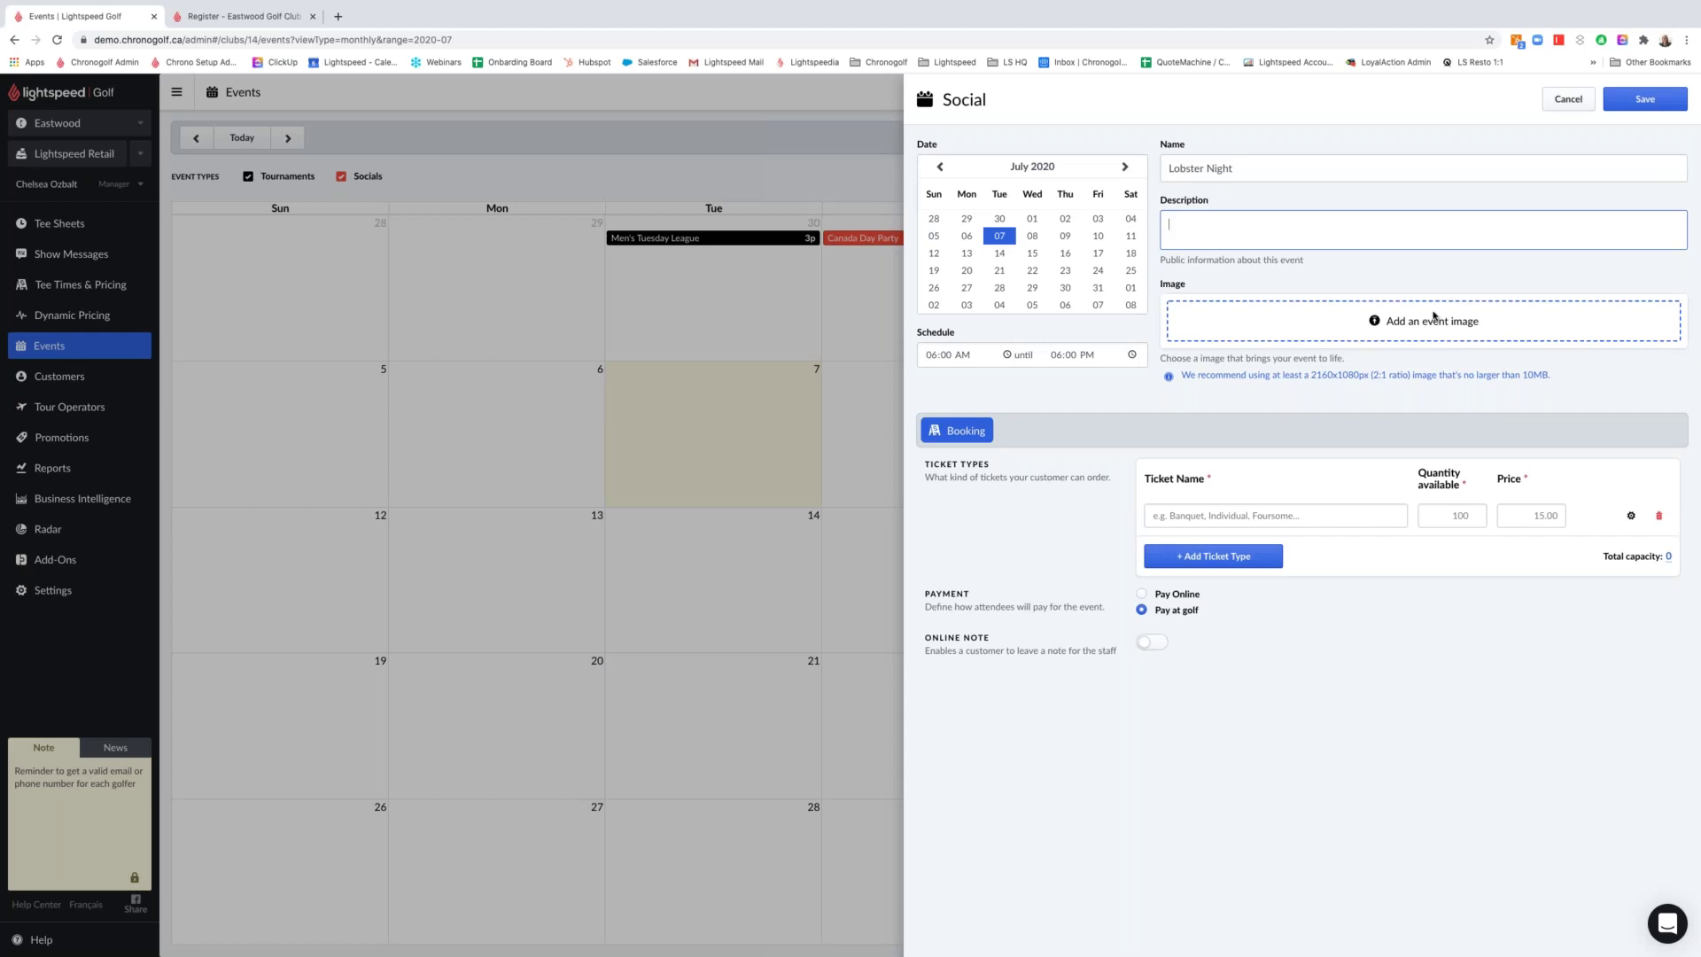
Schedule it for July 10, 6:00 PM to 10:00 PM, and name the first ticket type Adult
{"action": "left_click", "coordinate": [1100, 235]}
{"action": "left_click", "coordinate": [963, 355]}
{"action": "type", "text": "p"}
{"action": "left_click", "coordinate": [1055, 354]}
{"action": "type", "text": "10"}
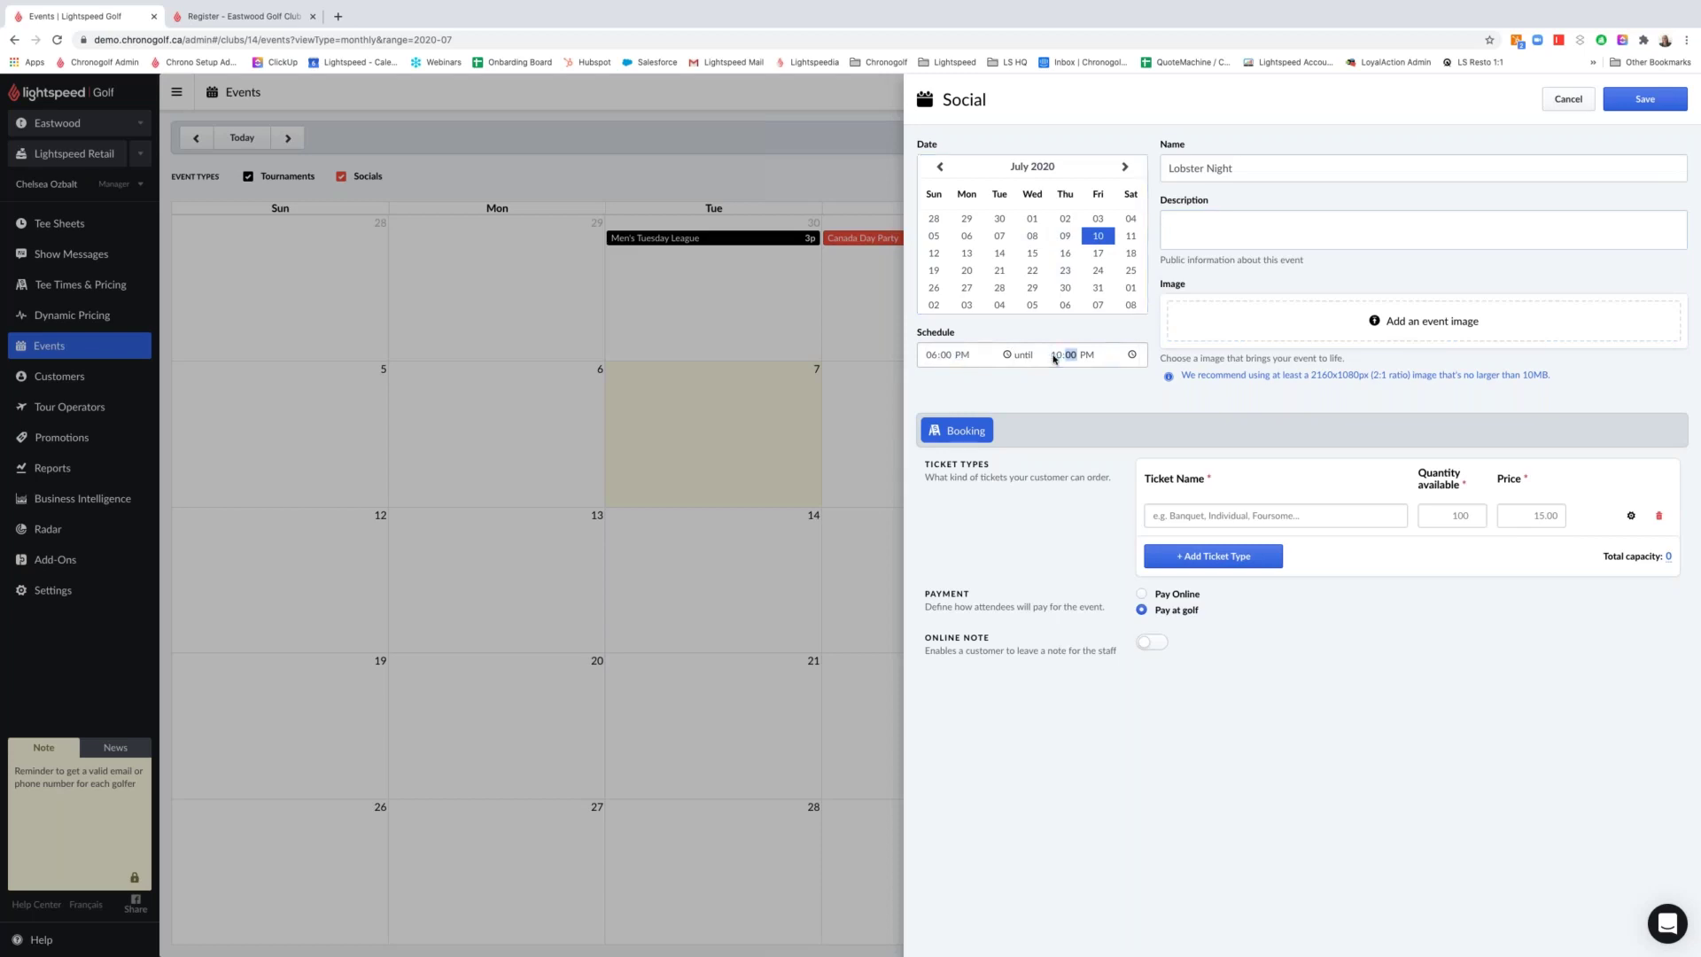
{"action": "left_click", "coordinate": [1233, 514]}
{"action": "type", "text": "Adult"}
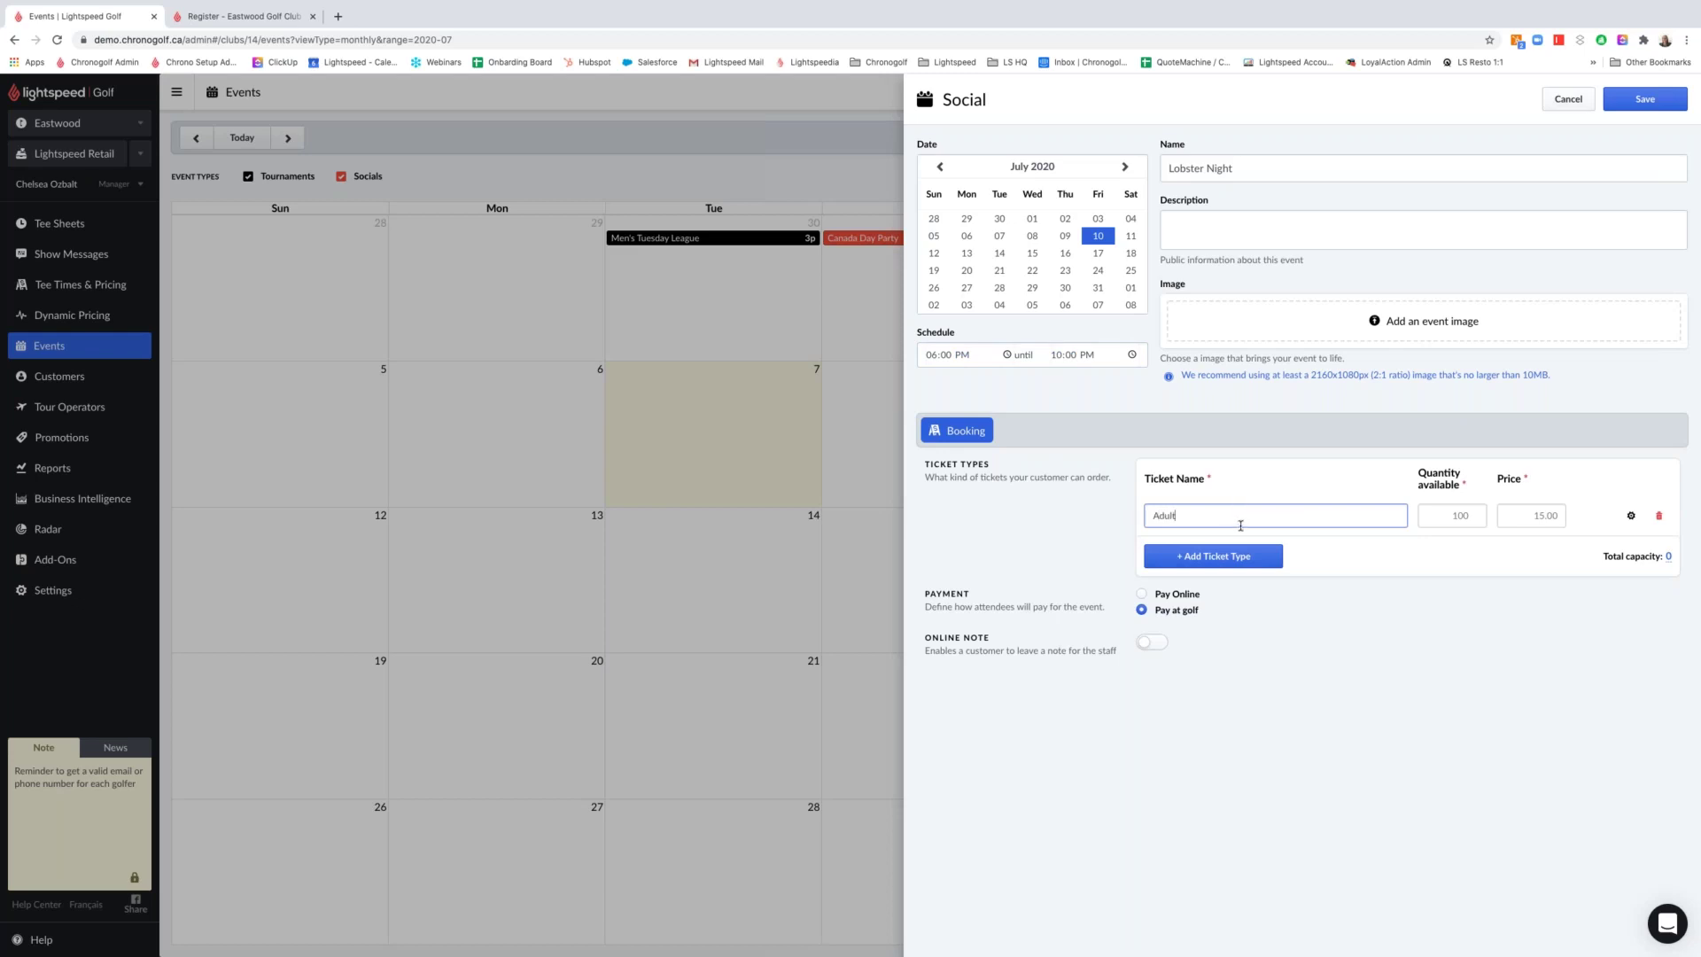
Give the Adult ticket a quantity of 40 at a price of $90
{"action": "left_click", "coordinate": [1454, 516]}
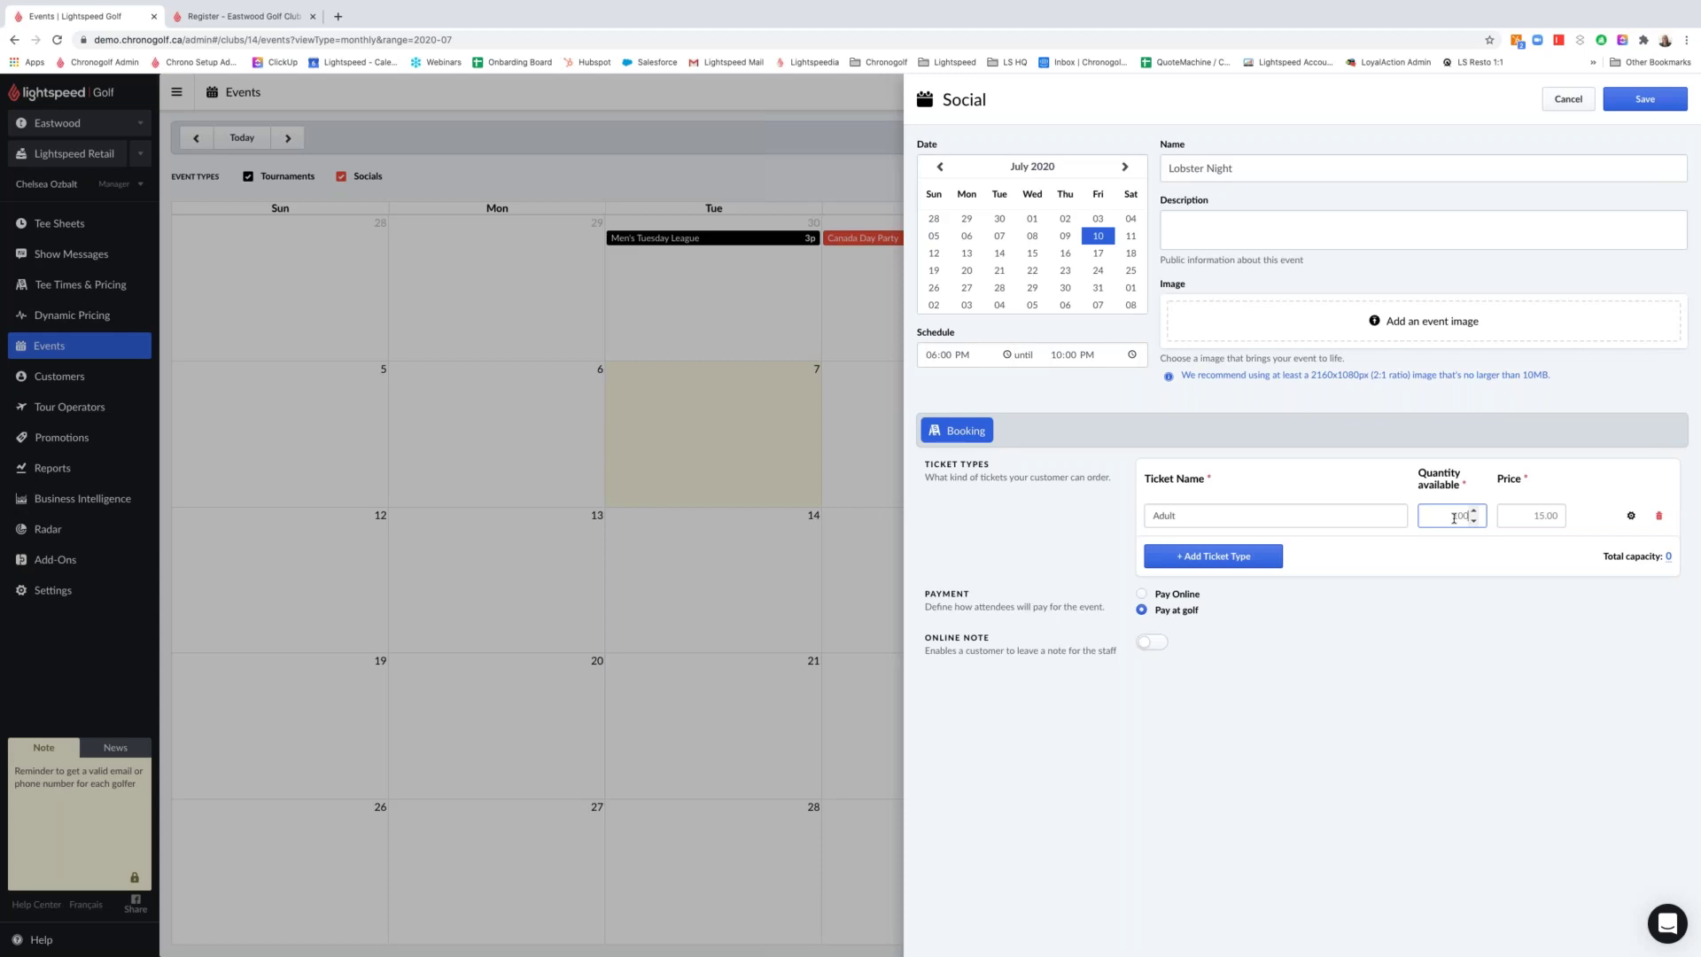
{"action": "type", "text": "40"}
{"action": "left_click", "coordinate": [1532, 517]}
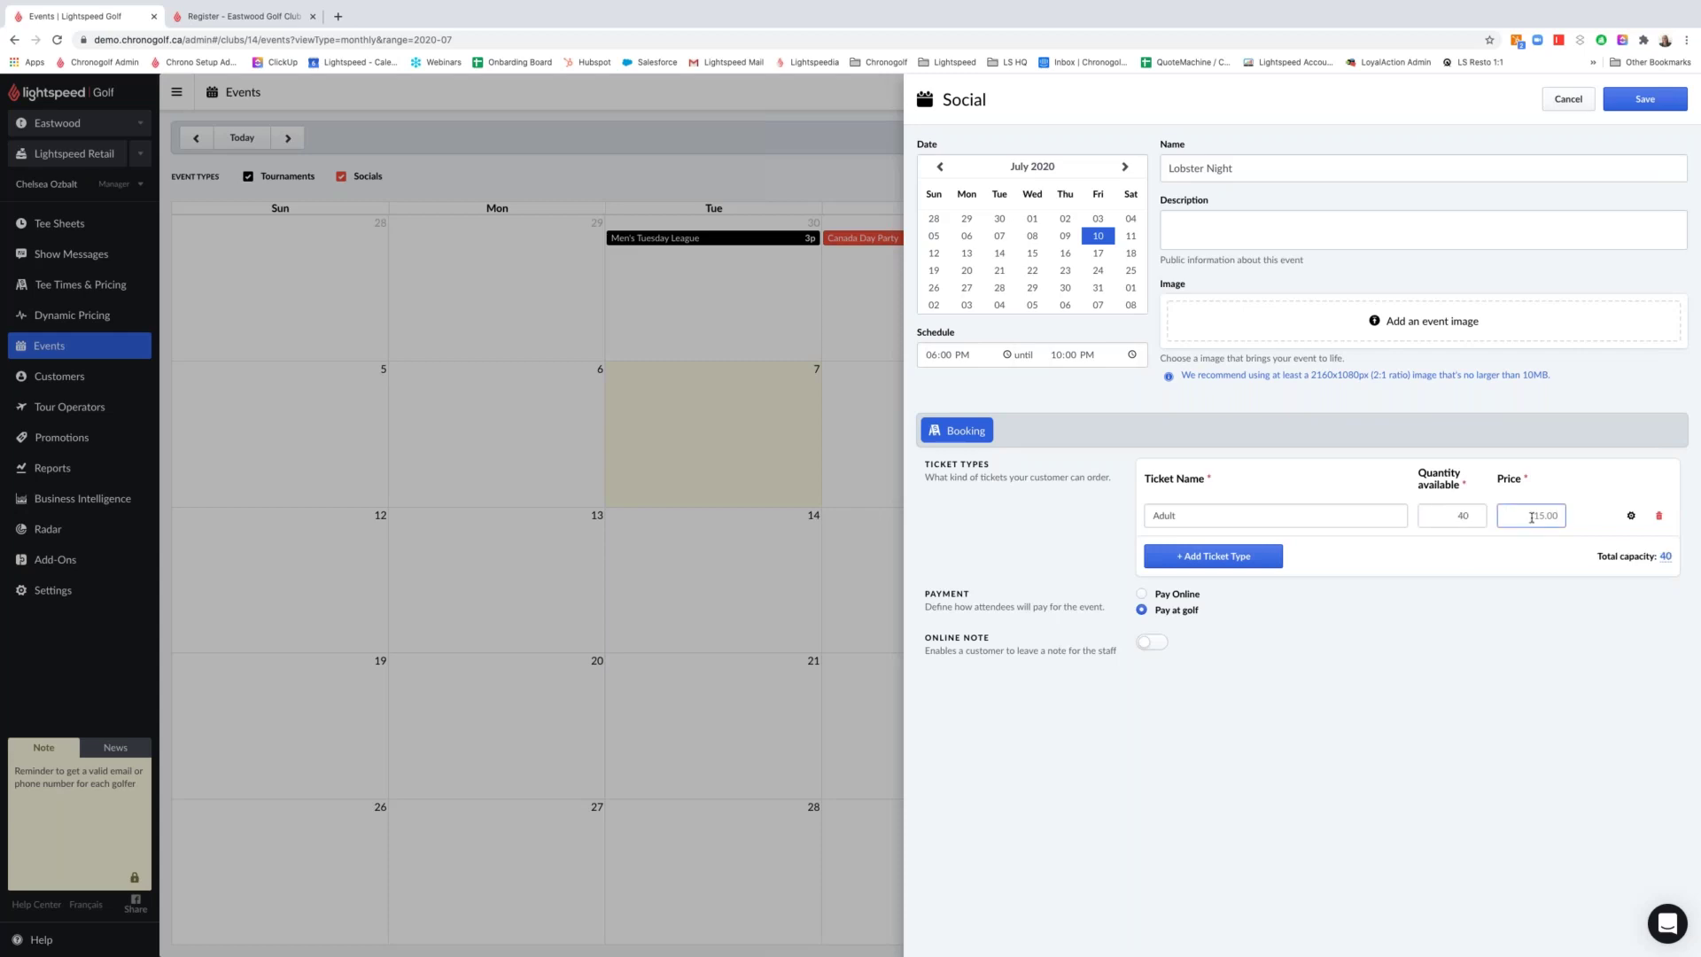
{"action": "type", "text": "90"}
Add an Intermediate (21-35) ticket type with quantity 10 at $80
{"action": "left_click", "coordinate": [1198, 557]}
{"action": "left_click", "coordinate": [1197, 558]}
{"action": "type", "text": "I"}
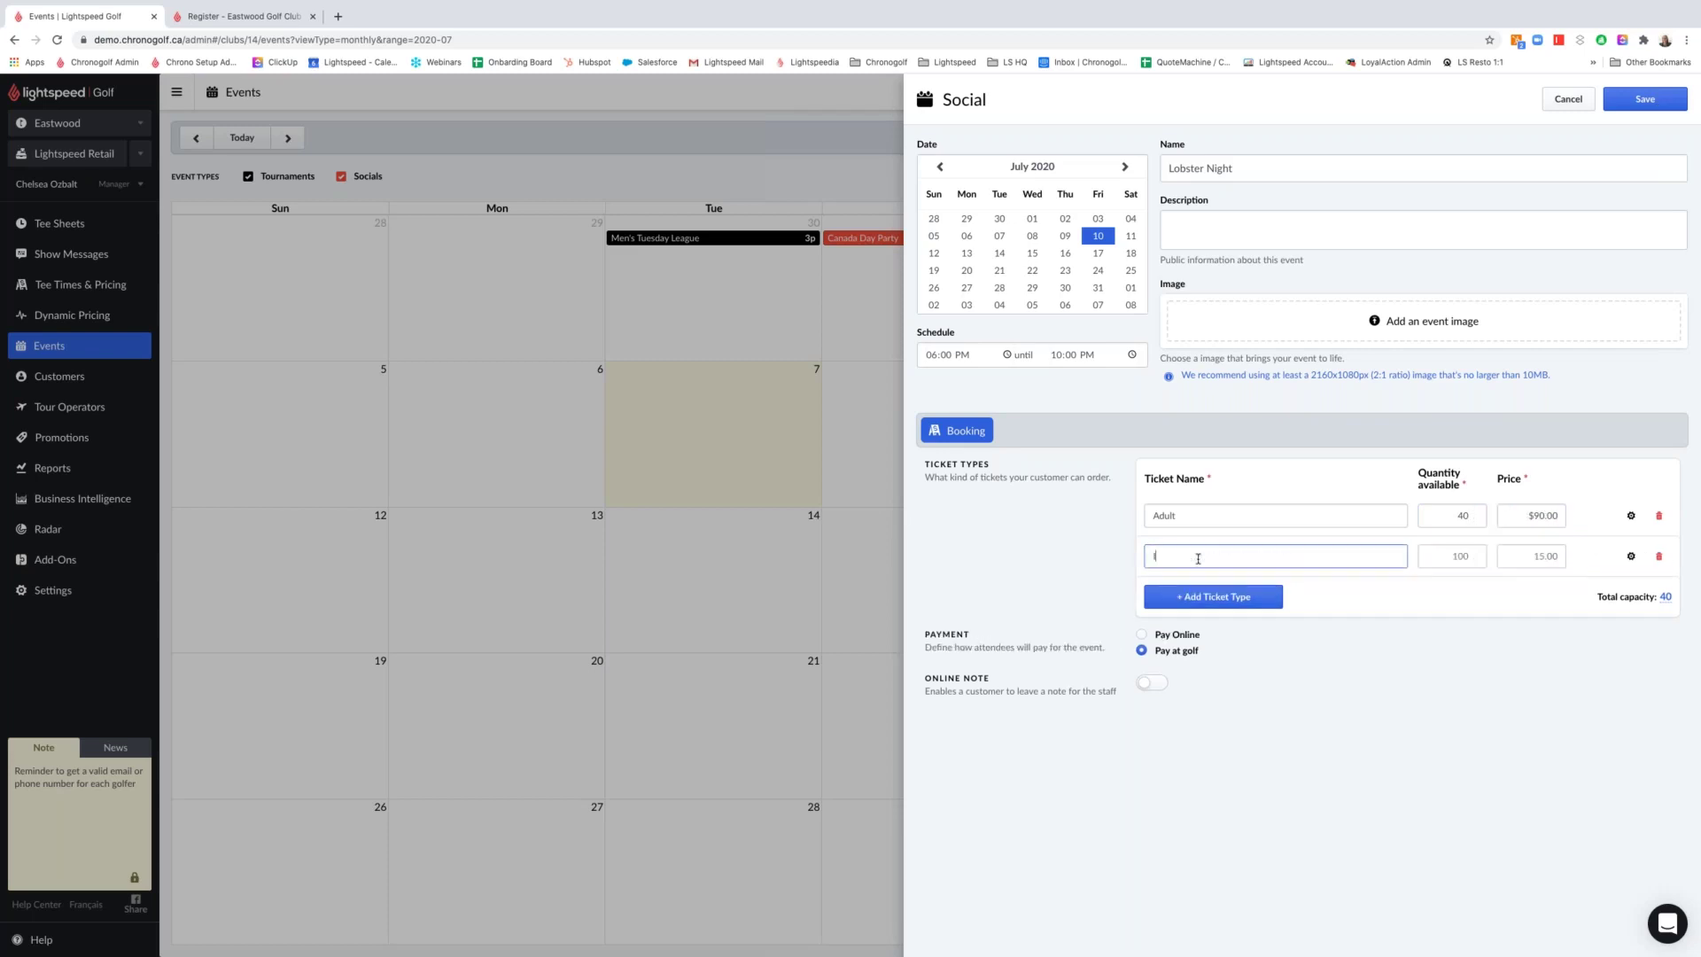
{"action": "type", "text": "ntermdieediate"}
{"action": "type", "text": " (21"}
{"action": "type", "text": "-39"}
{"action": "type", "text": "35"}
{"action": "left_click", "coordinate": [1462, 557]}
{"action": "type", "text": "10"}
{"action": "left_click", "coordinate": [1542, 556]}
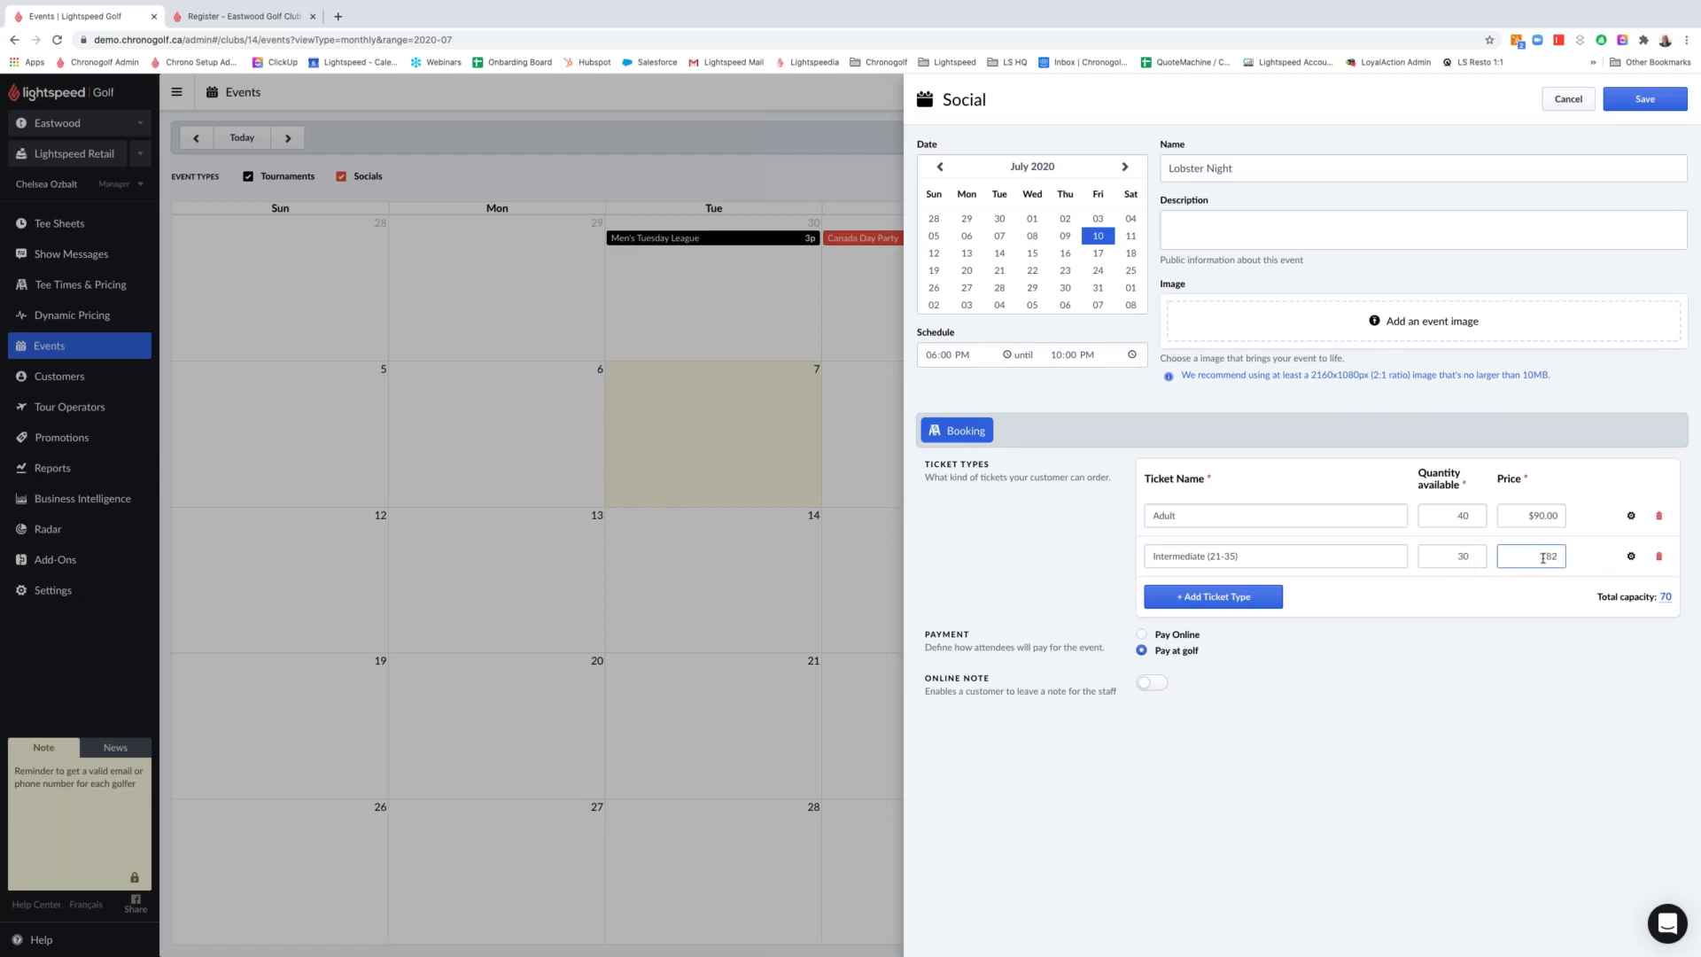
{"action": "type", "text": "80.0"}
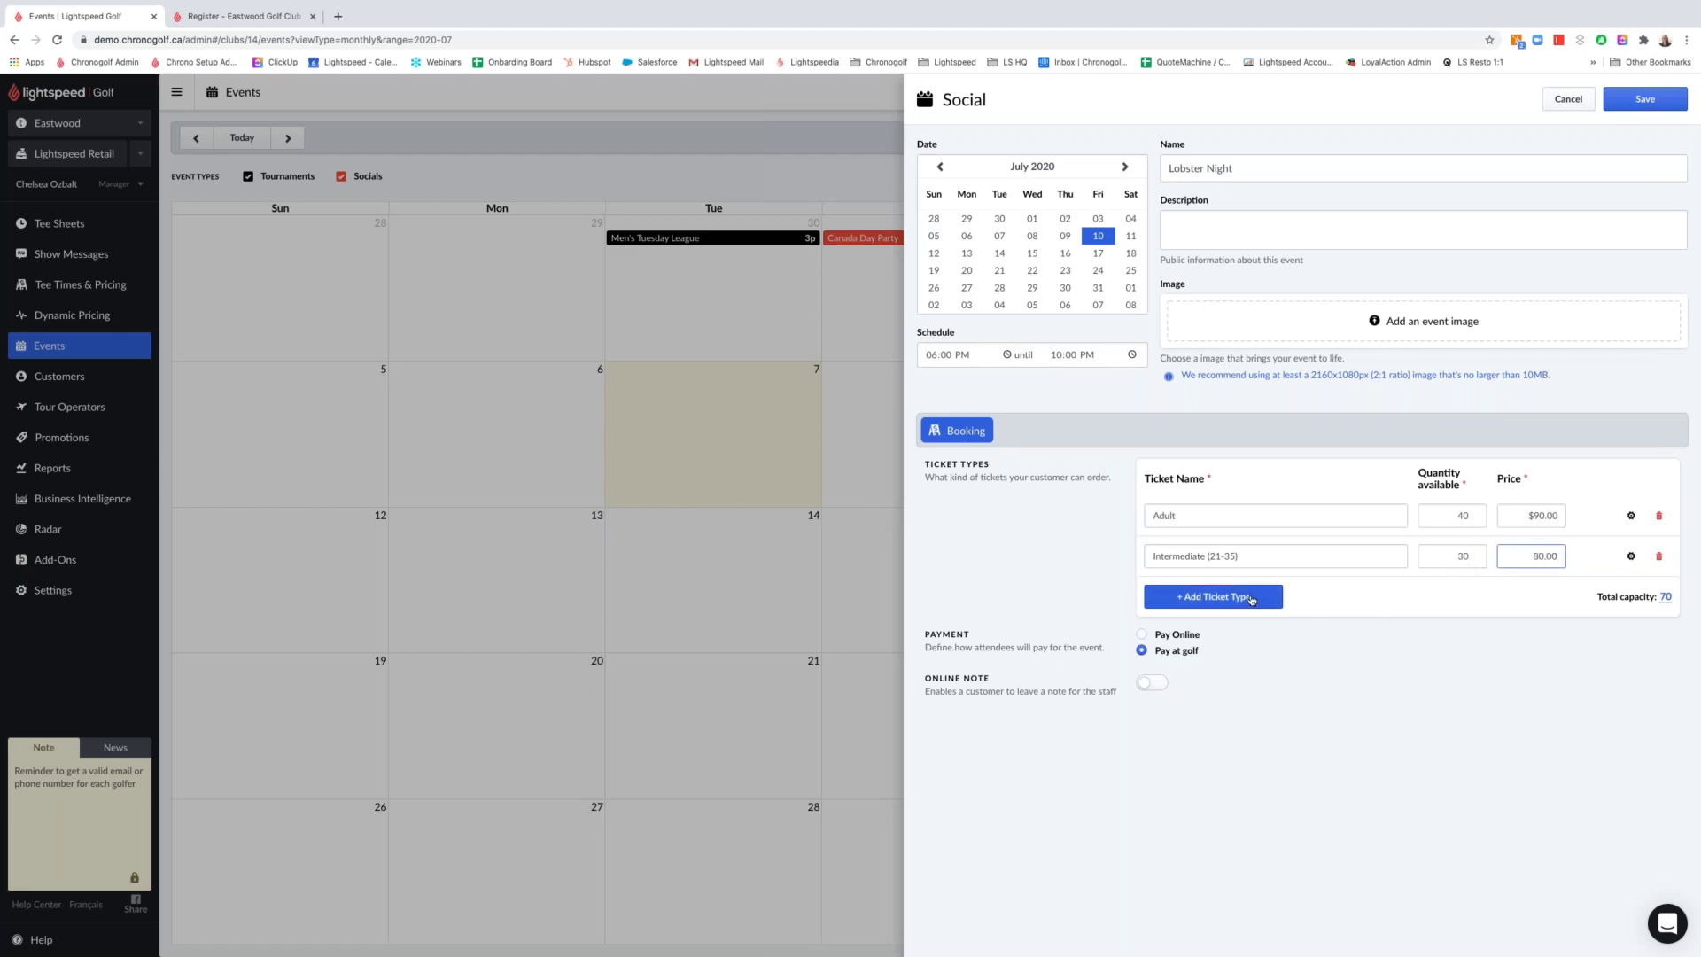
Add a Junior (Under 20) ticket type with quantity 30 at $60
{"action": "left_click", "coordinate": [1204, 598]}
{"action": "type", "text": "Jun"}
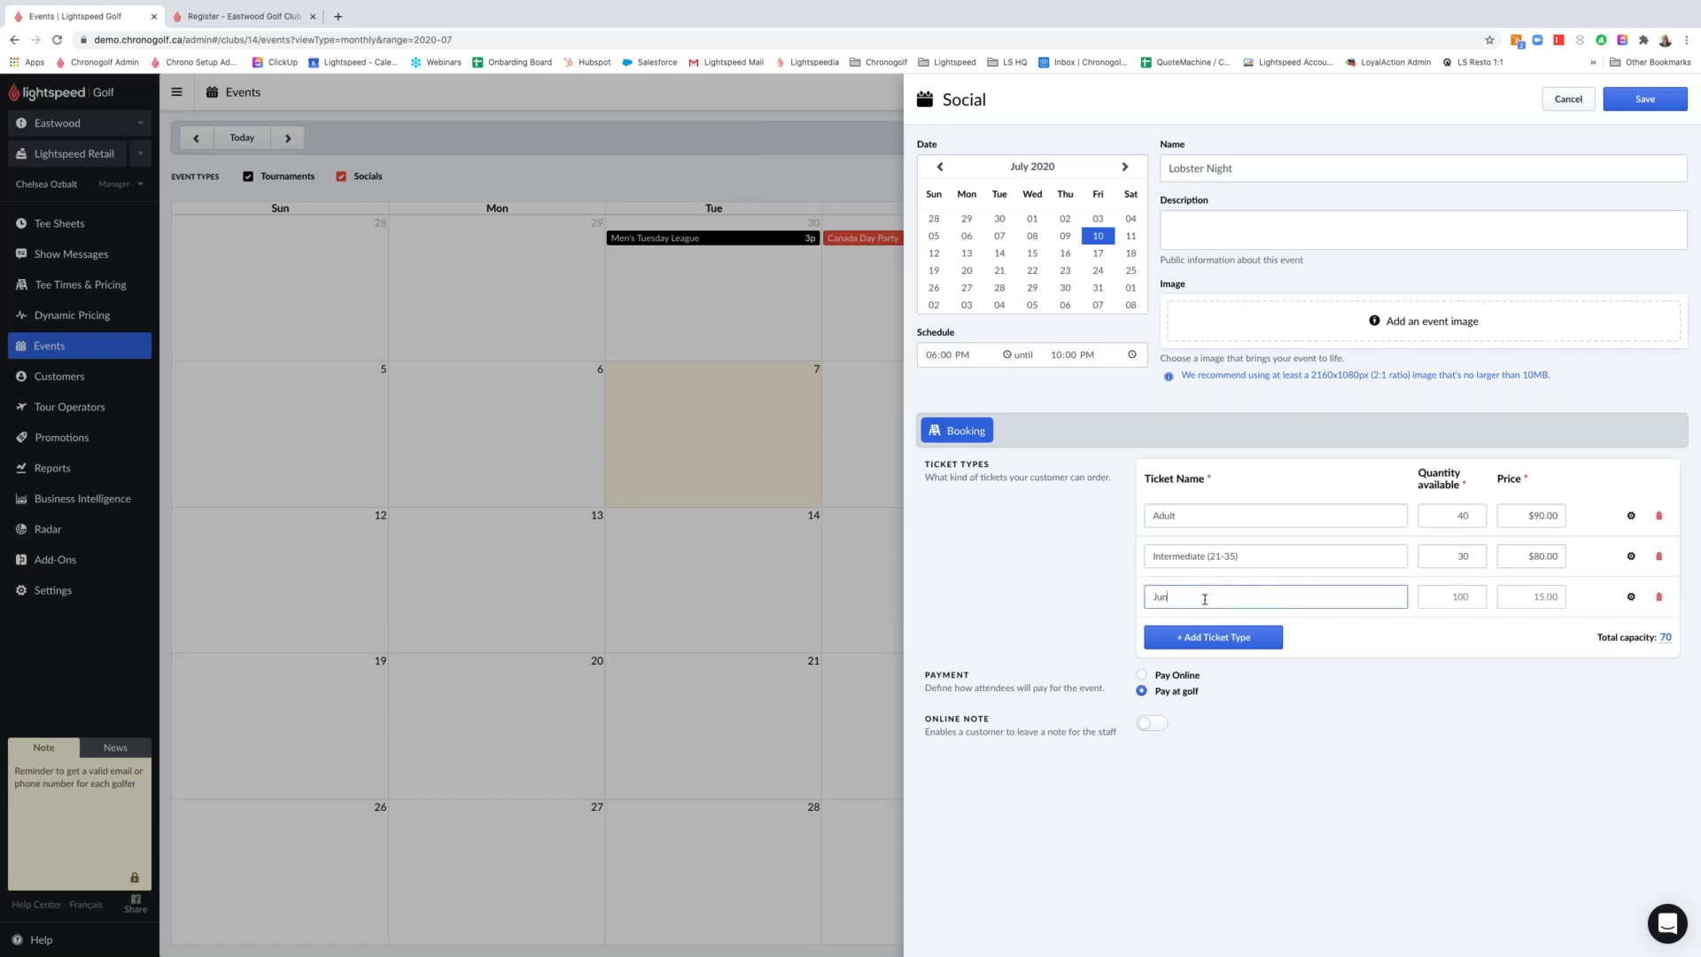
{"action": "type", "text": "ios (Under 18"}
{"action": "left_click", "coordinate": [1455, 596]}
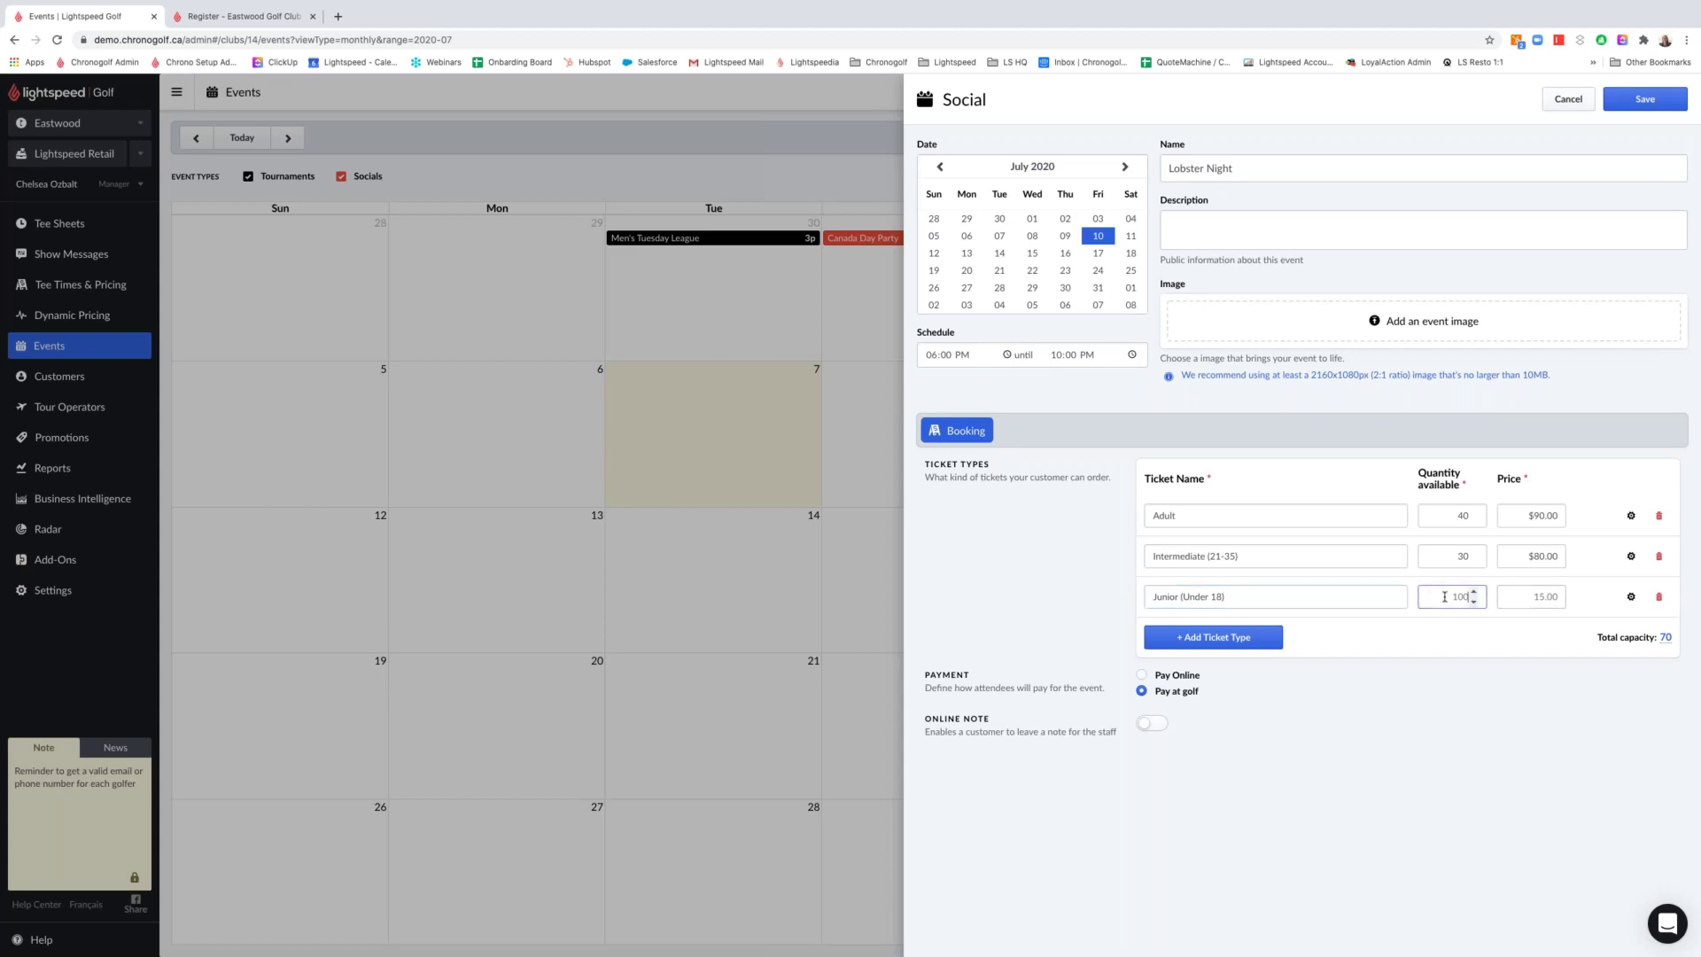
{"action": "left_click", "coordinate": [1216, 598]}
{"action": "key", "text": "BackSpace"}
{"action": "key", "text": "BackSpace"}
{"action": "type", "text": "20"}
{"action": "left_click", "coordinate": [1459, 600]}
{"action": "type", "text": "30"}
{"action": "left_click", "coordinate": [1533, 599]}
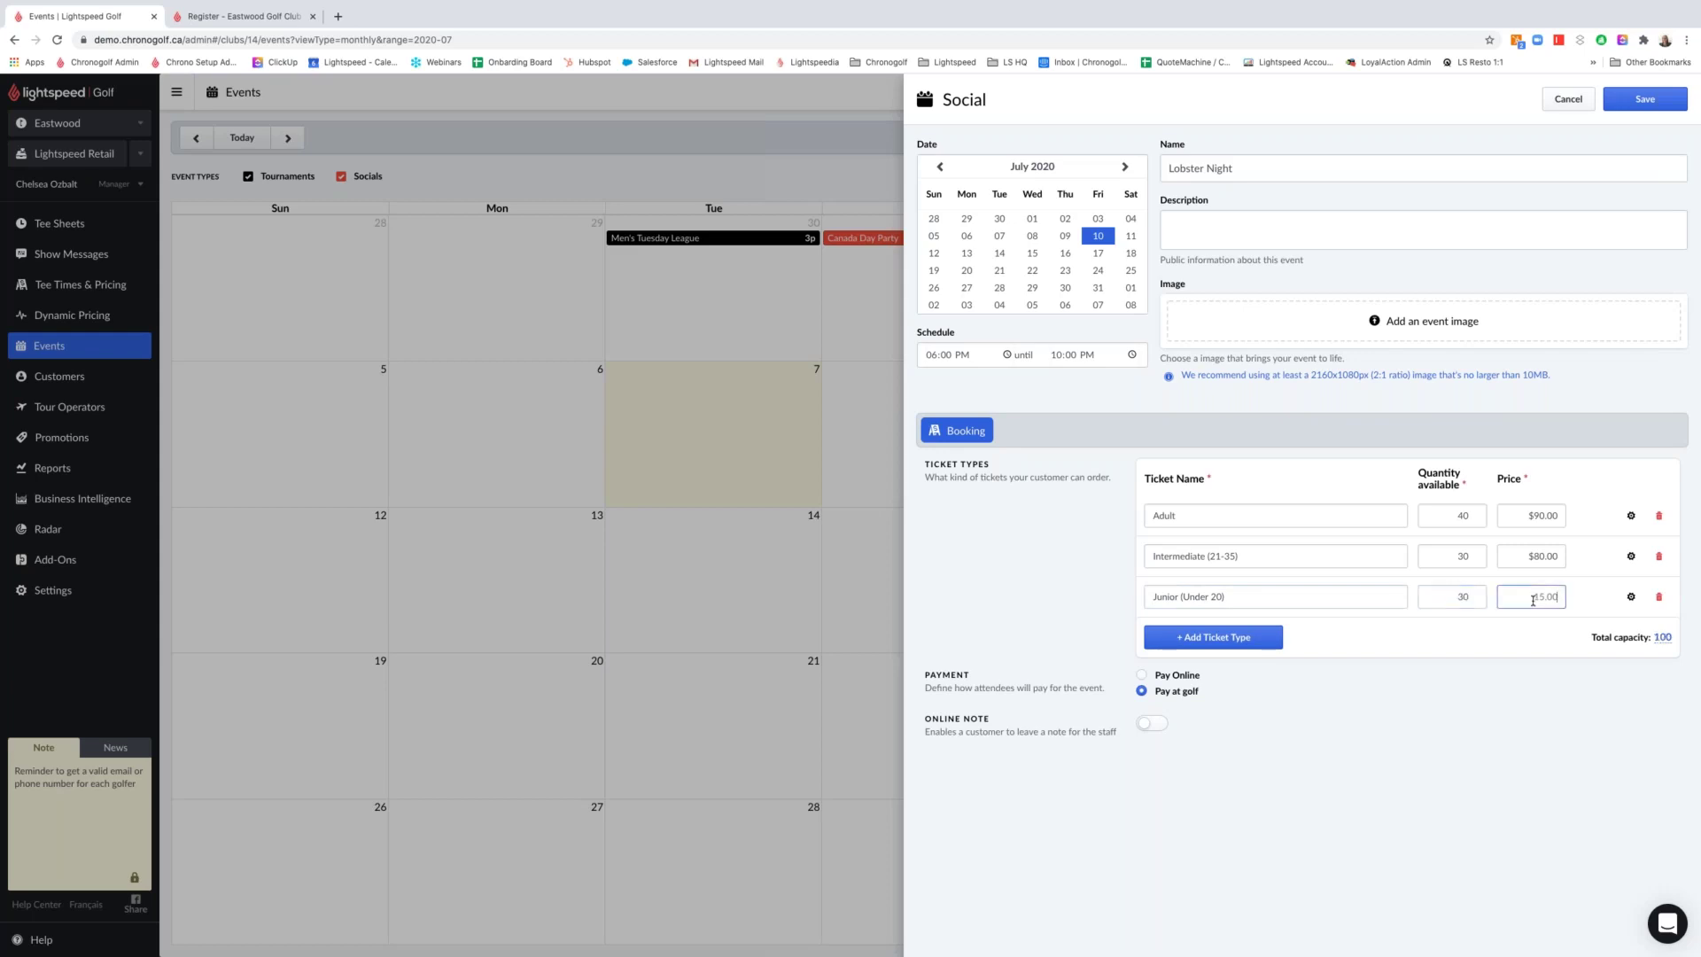
{"action": "type", "text": "60"}
{"action": "left_click", "coordinate": [1513, 762]}
{"action": "mouse_move", "coordinate": [1659, 638]}
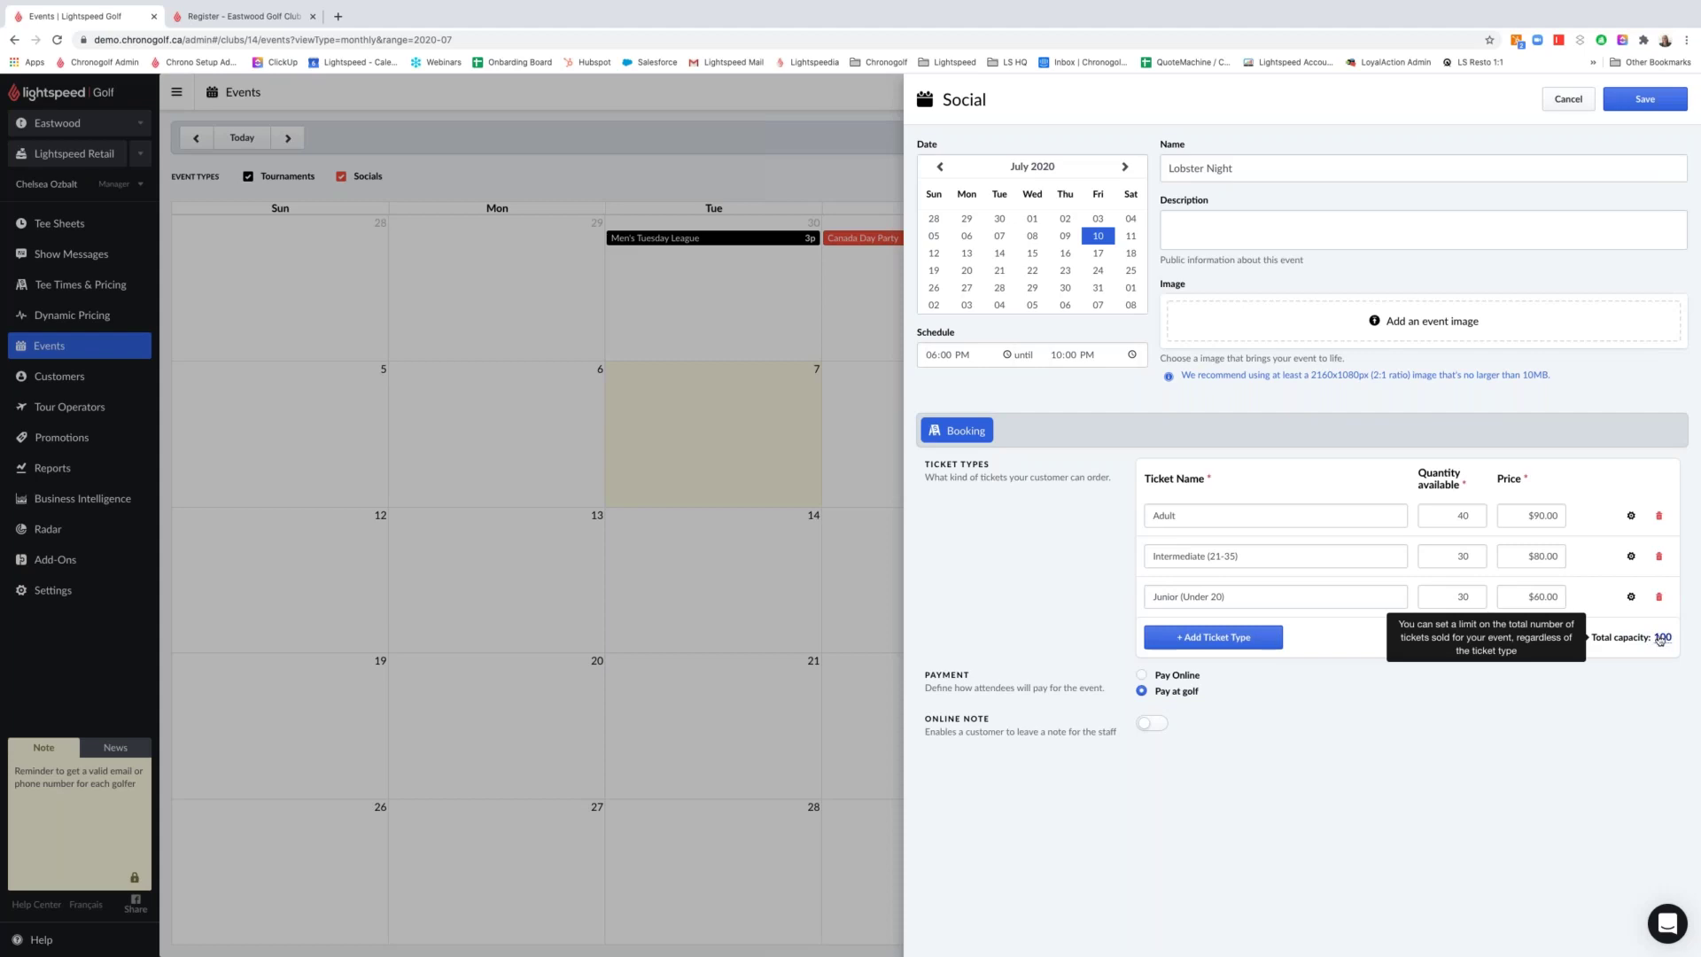
Set Lobster Night's total capacity to 75 tickets
{"action": "left_click", "coordinate": [1660, 638]}
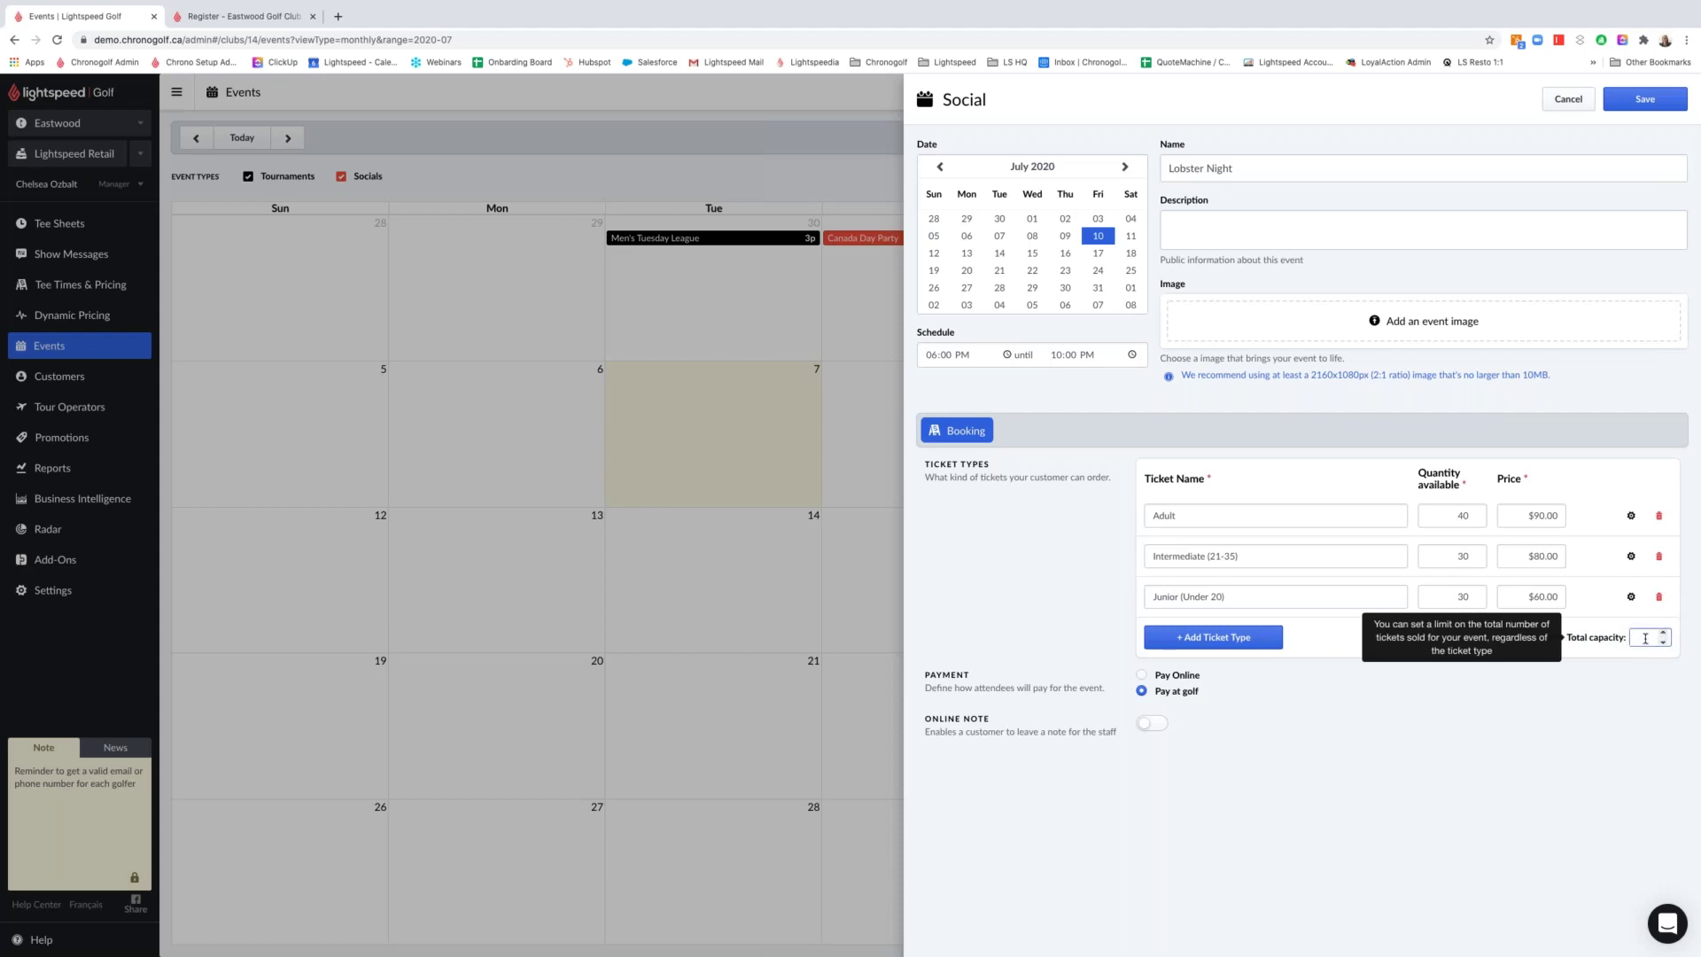
{"action": "type", "text": "75"}
{"action": "left_click", "coordinate": [1611, 731]}
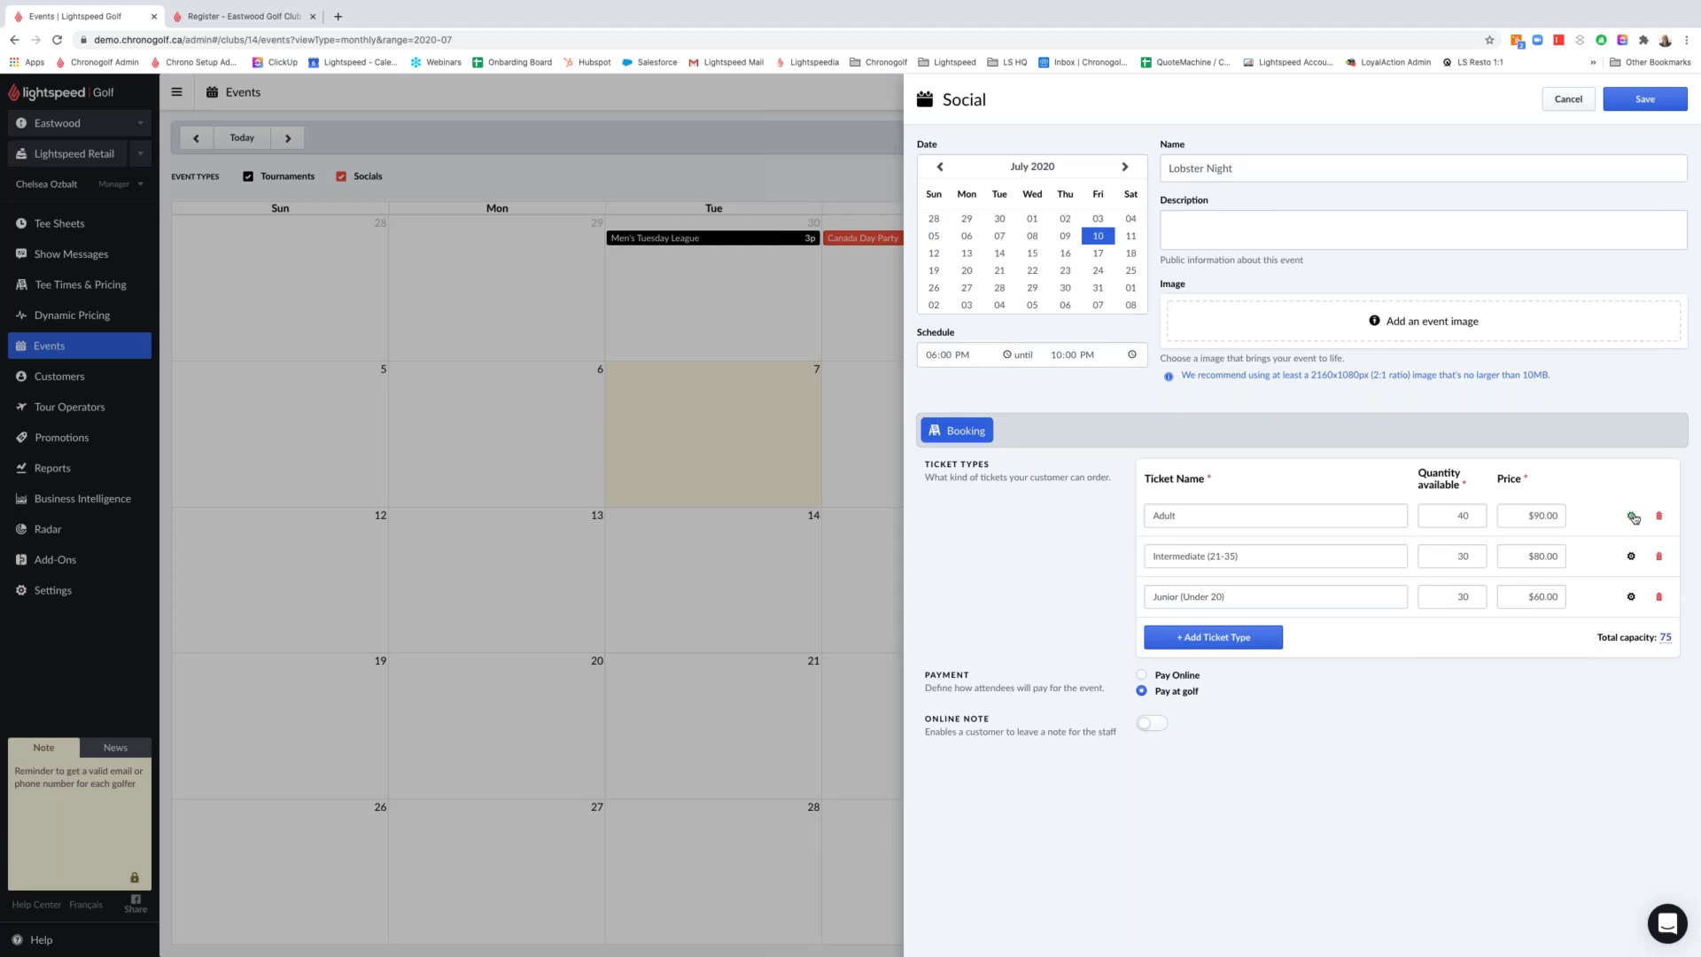
Open and close the Adult ticket's extra settings, then switch Online Note on
{"action": "left_click", "coordinate": [1633, 517]}
{"action": "left_click", "coordinate": [1269, 588]}
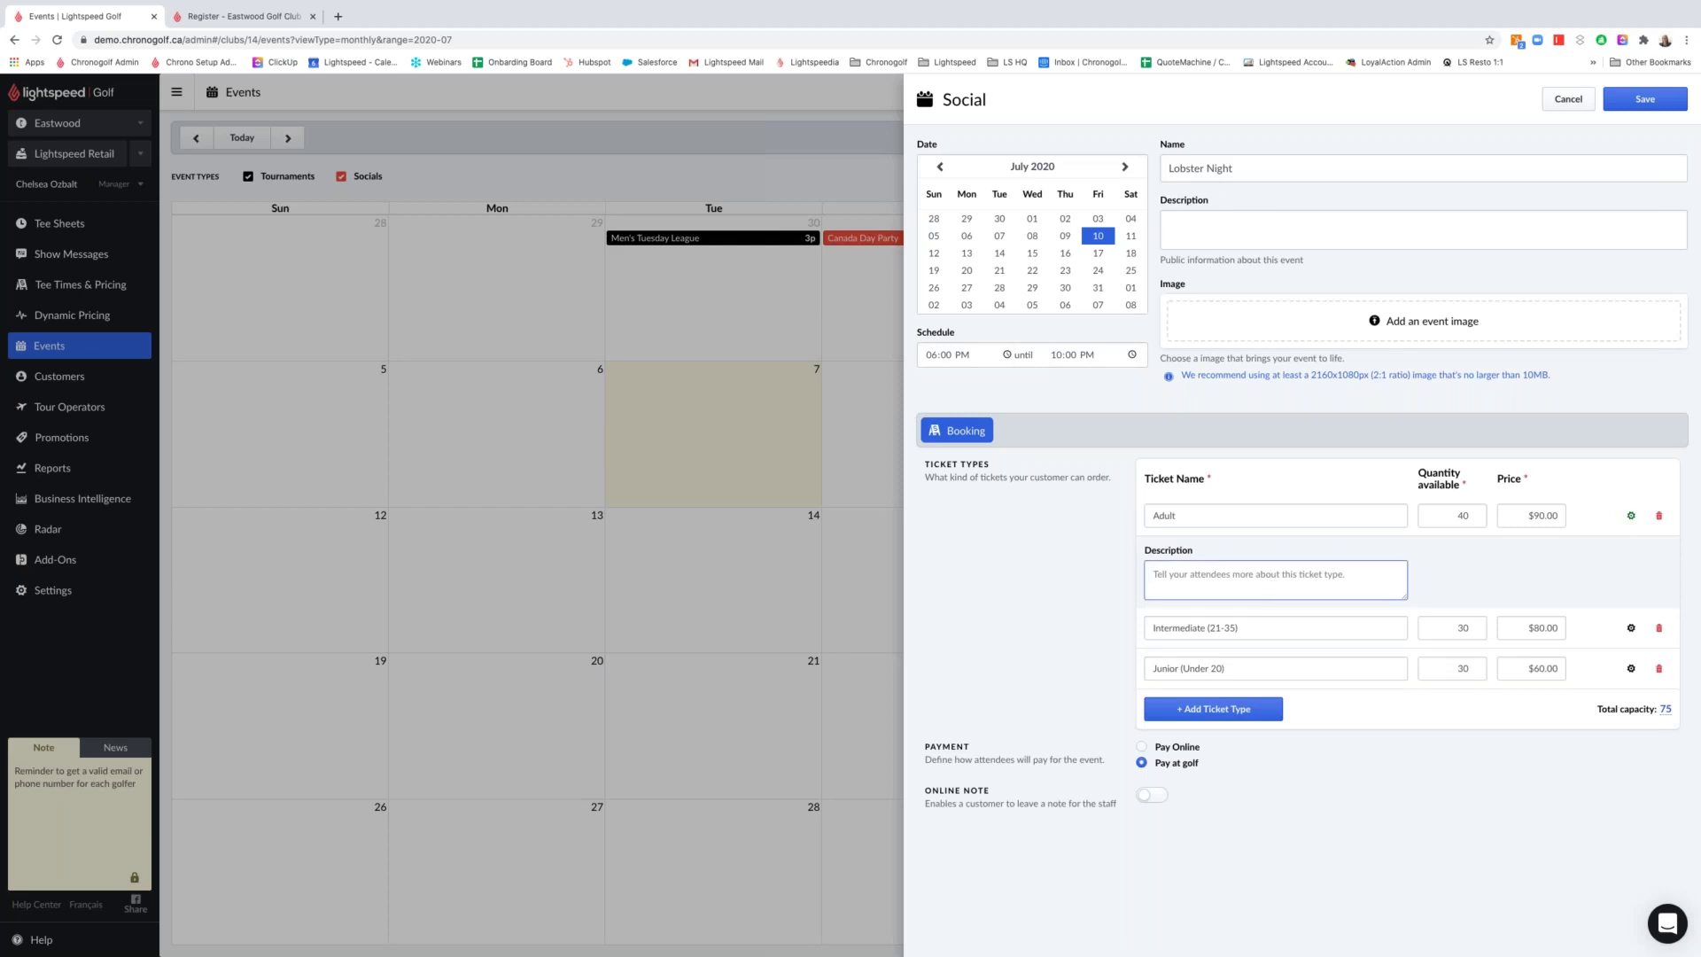
{"action": "left_click", "coordinate": [1631, 515]}
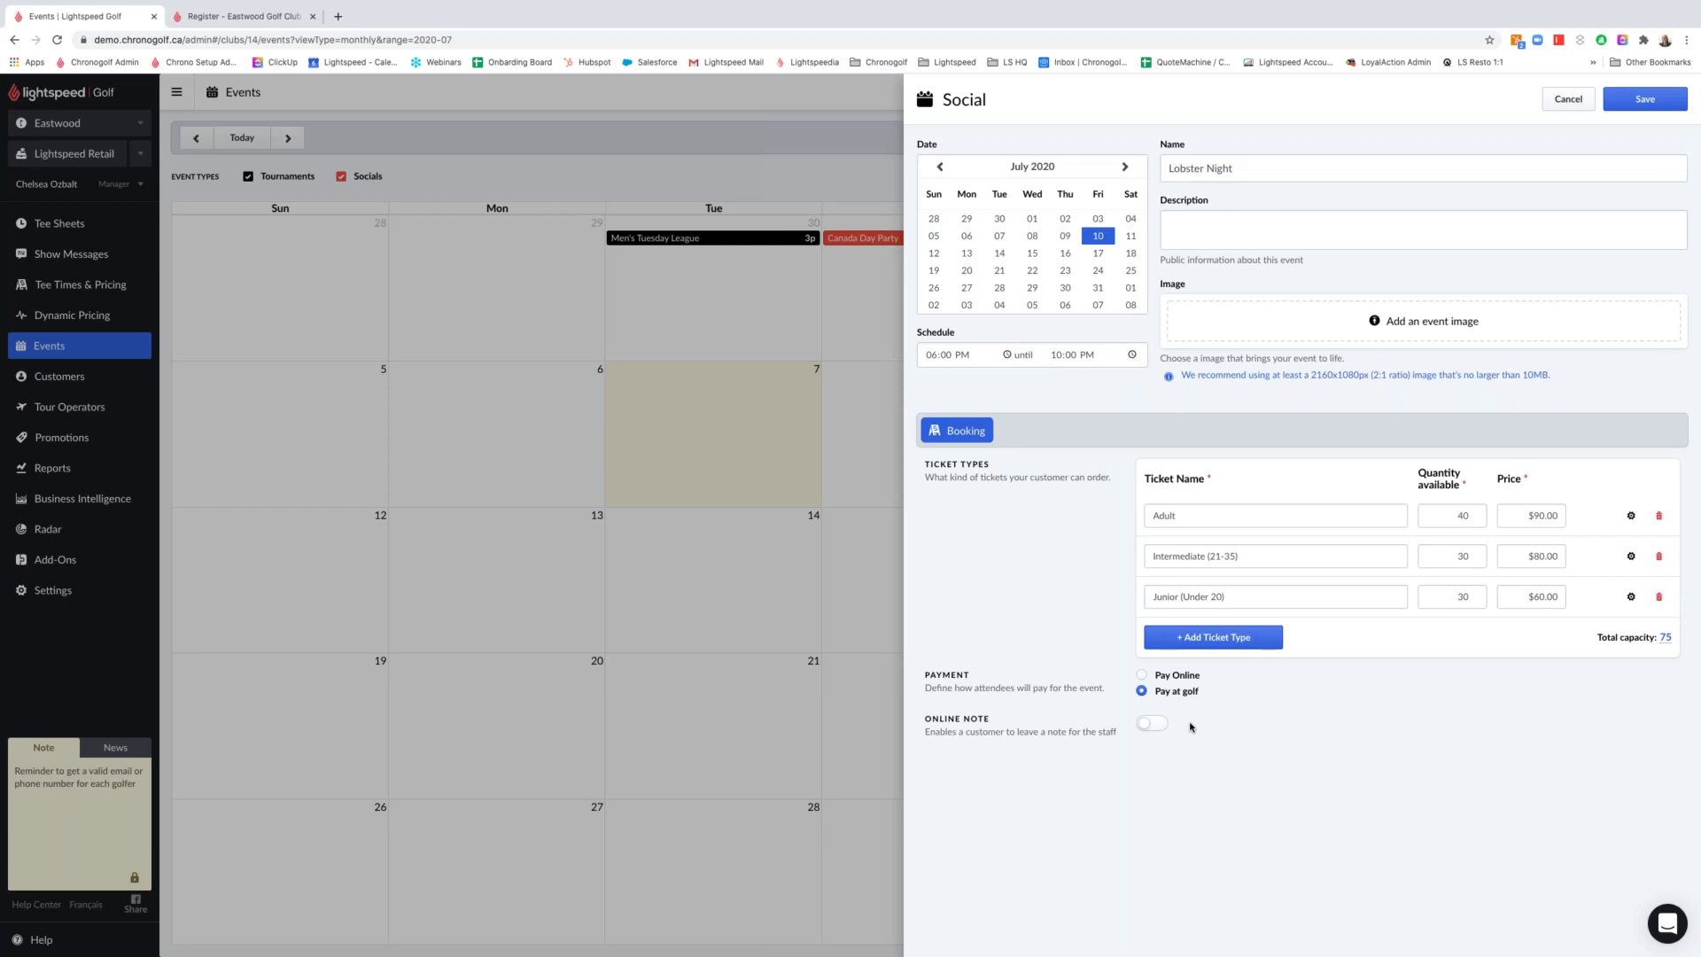
{"action": "left_click", "coordinate": [1155, 725]}
Save Lobster Night and open its public page showing Adult, Intermediate and Junior tickets
{"action": "left_click", "coordinate": [1634, 108]}
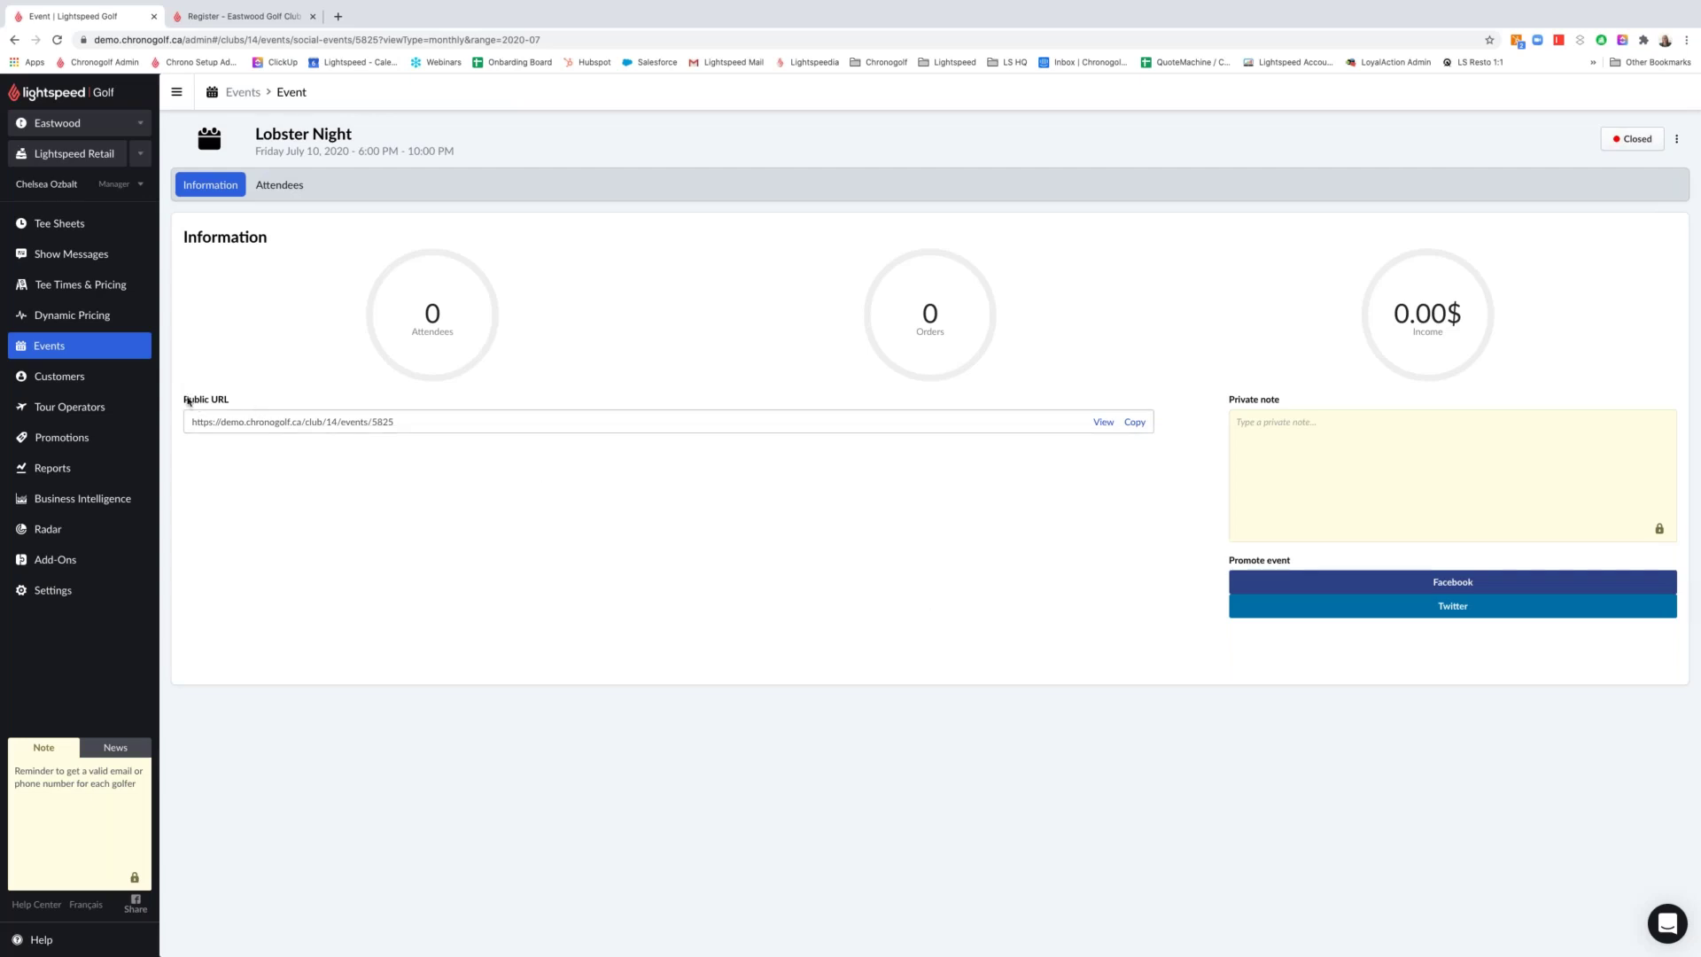
{"action": "left_click_drag", "start_coordinate": [223, 438], "coordinate": [188, 398]}
{"action": "left_click", "coordinate": [441, 481]}
{"action": "left_click", "coordinate": [1103, 423]}
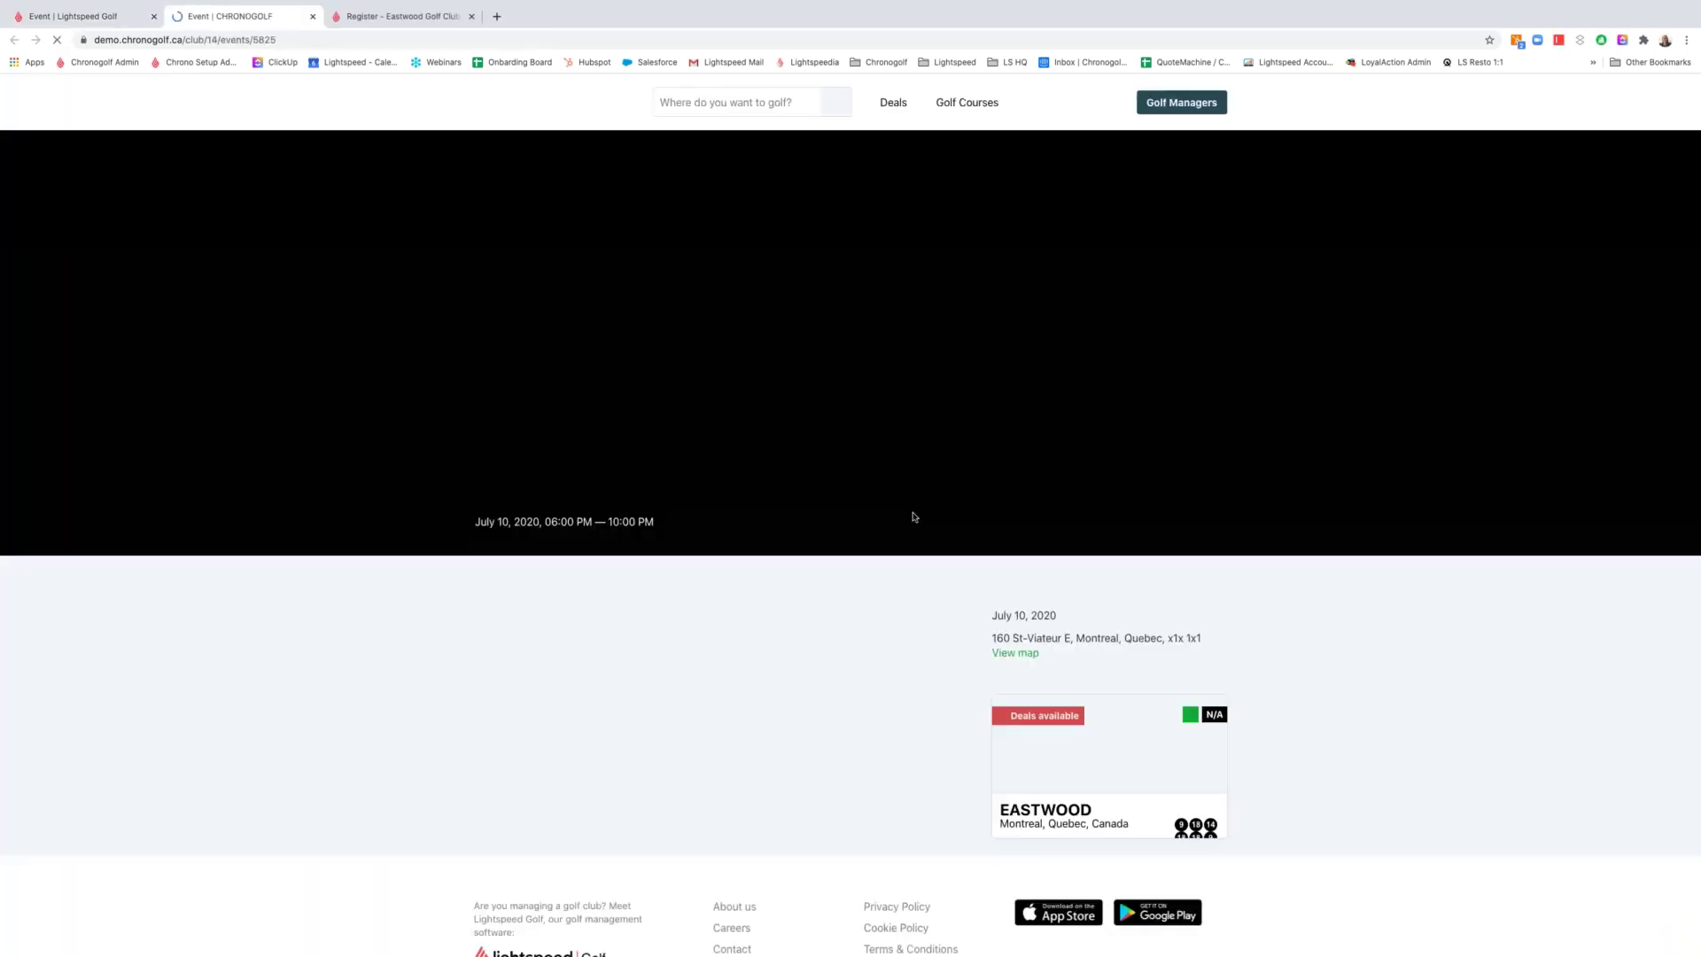
{"action": "scroll", "coordinate": [647, 691], "scroll_direction": "down", "scroll_amount": 1}
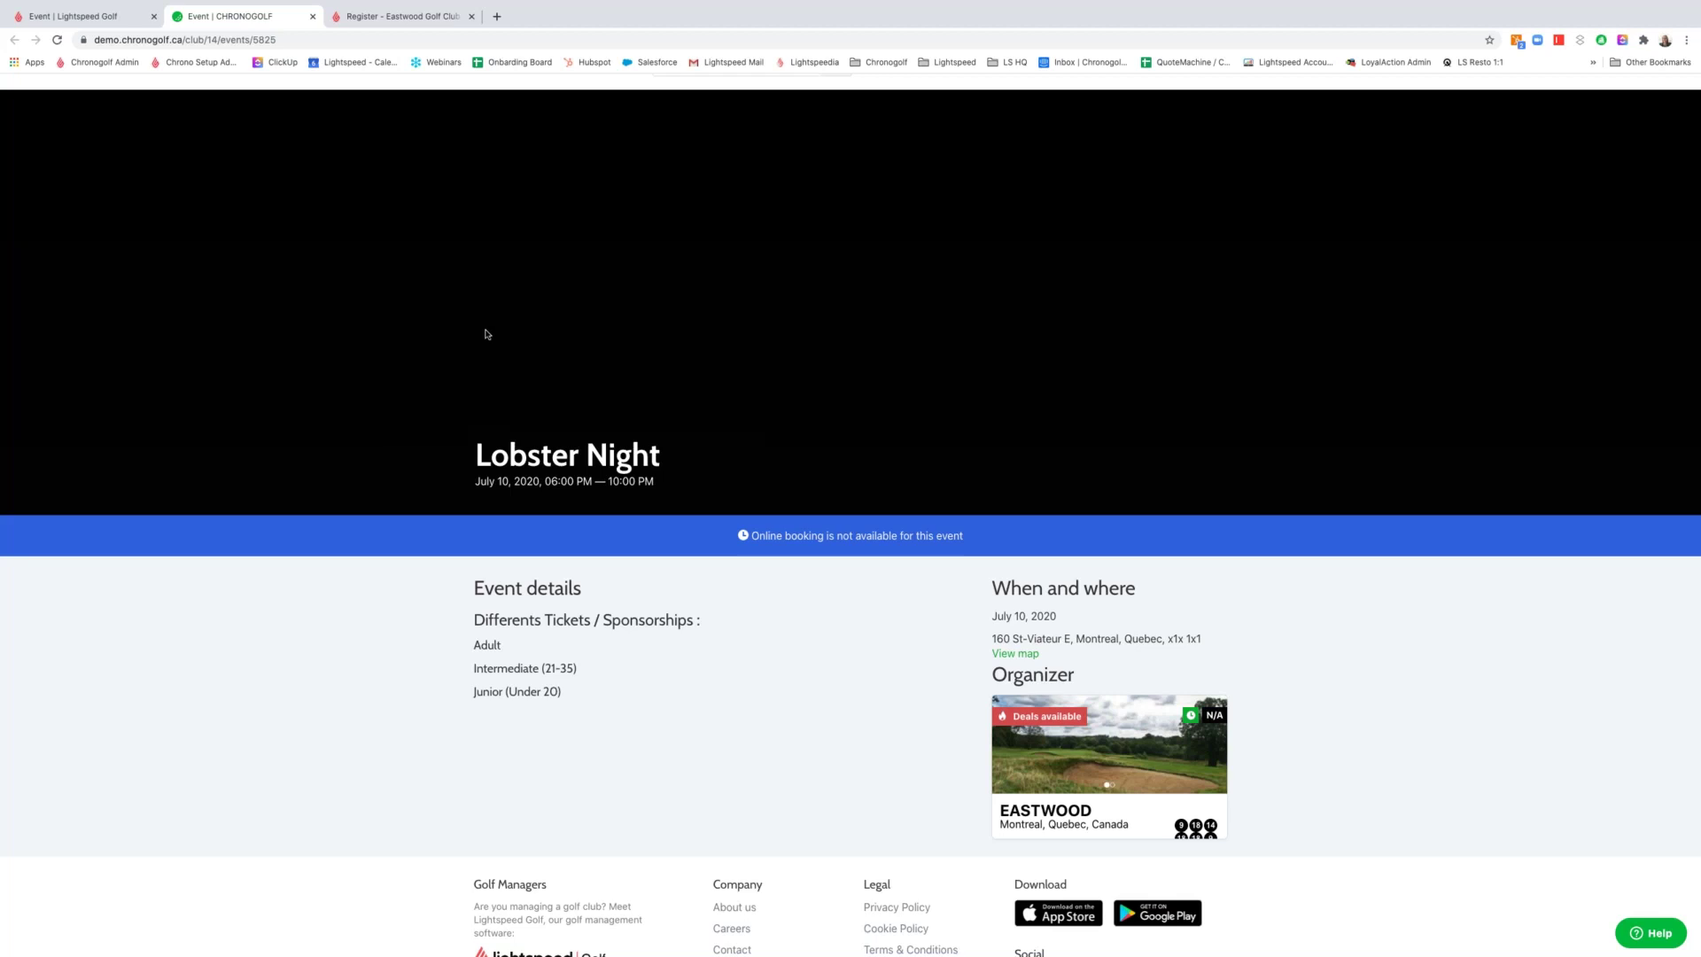
Add an attendee order of 1 Adult and 2 Intermediate tickets, filling the Adult from the matching member
{"action": "left_click", "coordinate": [96, 18]}
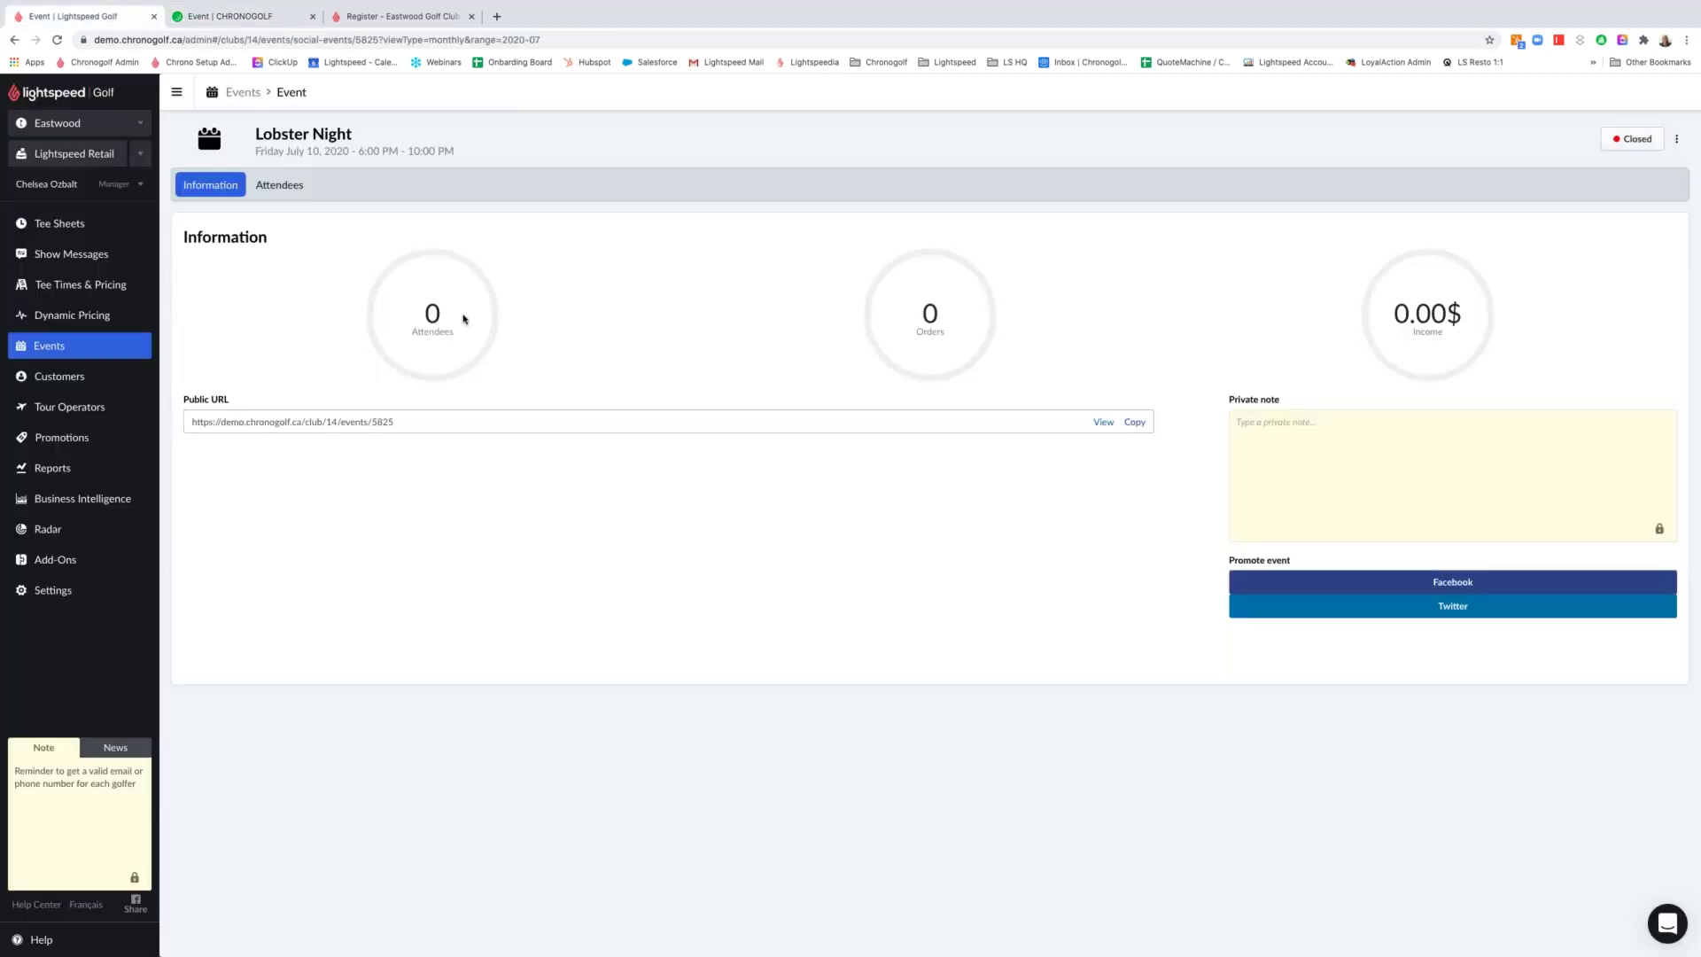
{"action": "left_click", "coordinate": [291, 189]}
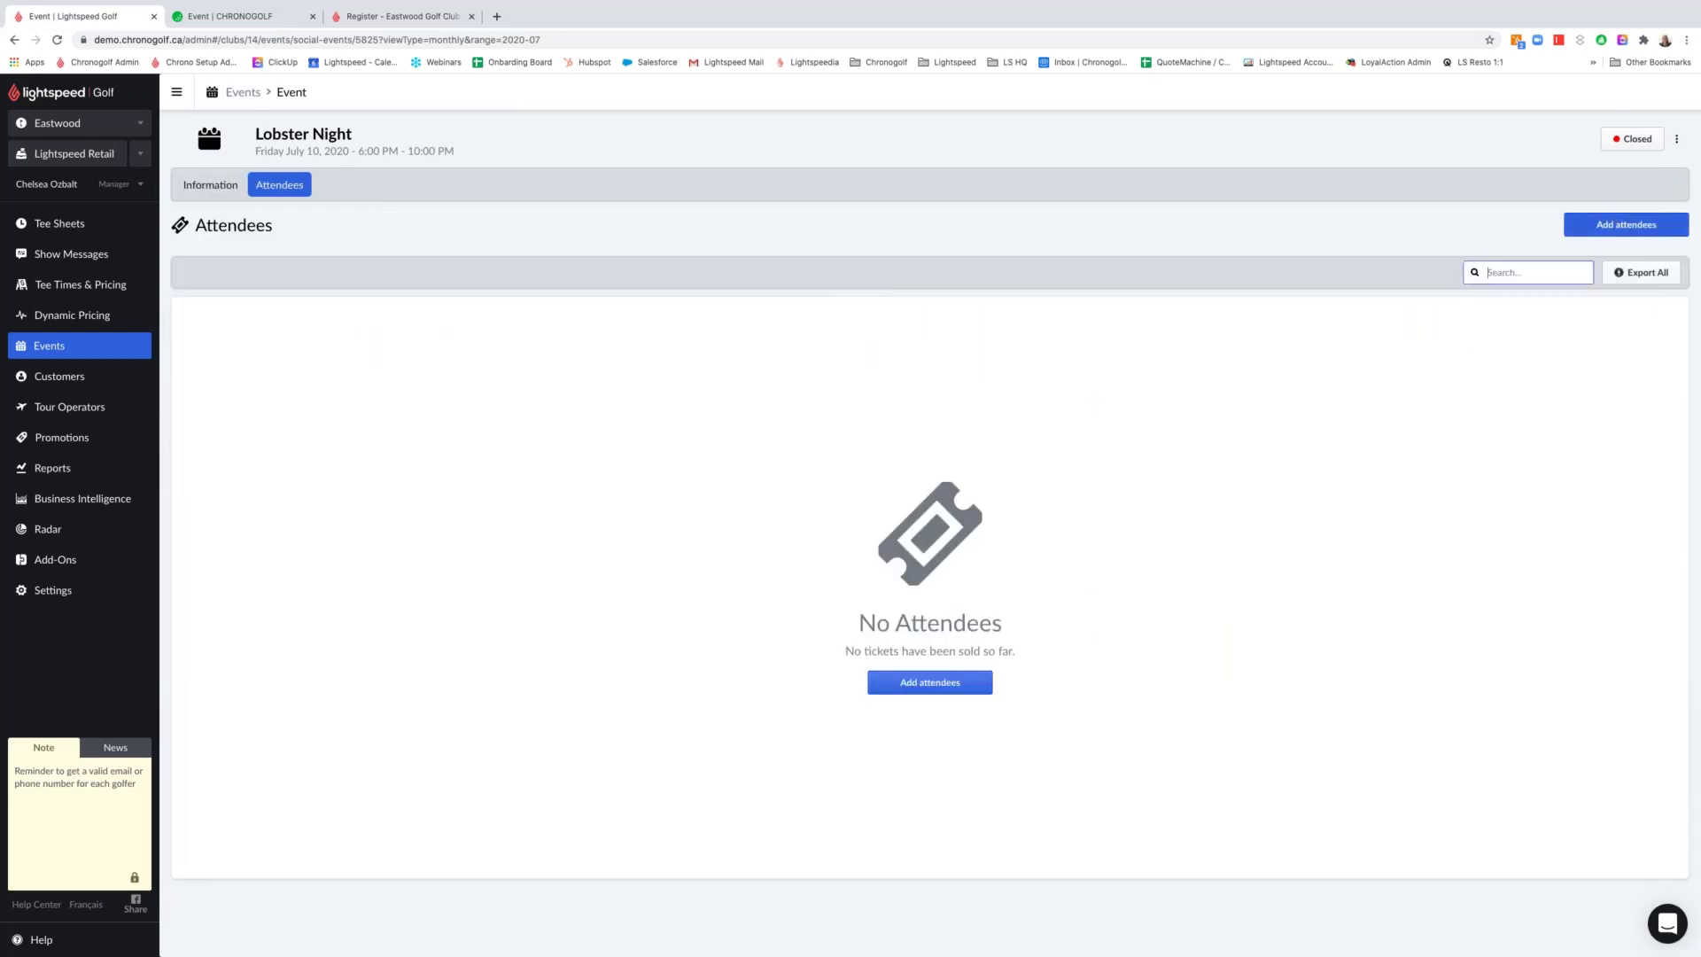
{"action": "left_click", "coordinate": [1611, 223]}
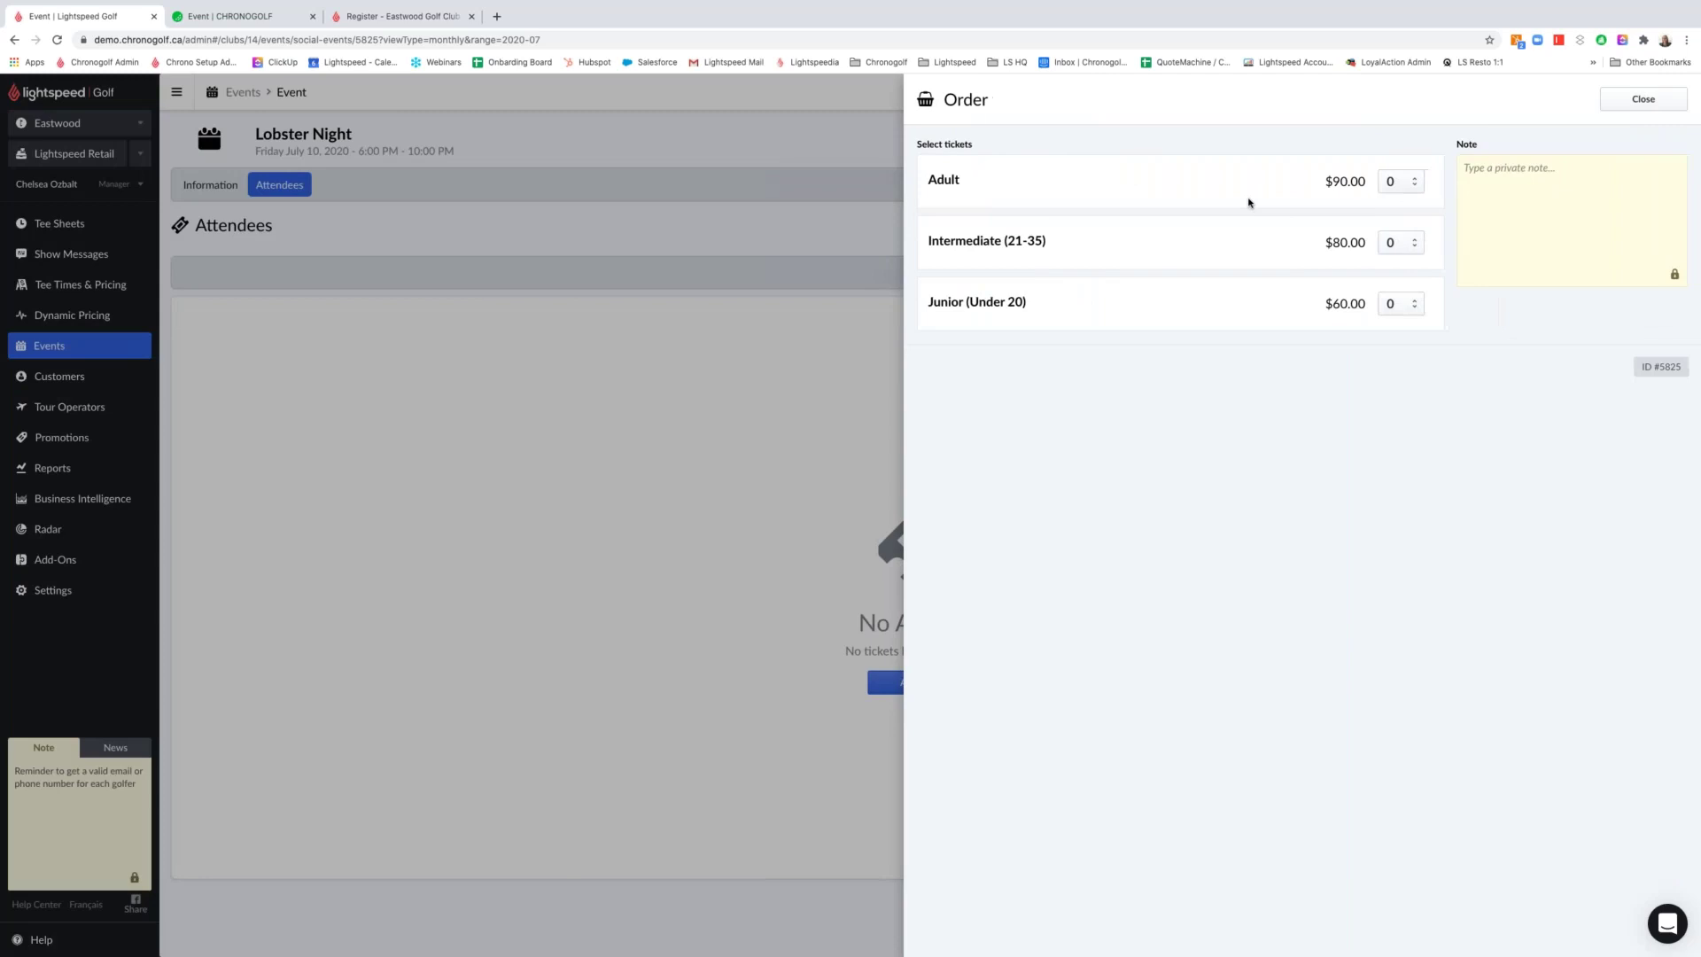
{"action": "left_click", "coordinate": [1409, 199]}
{"action": "left_click", "coordinate": [1411, 246]}
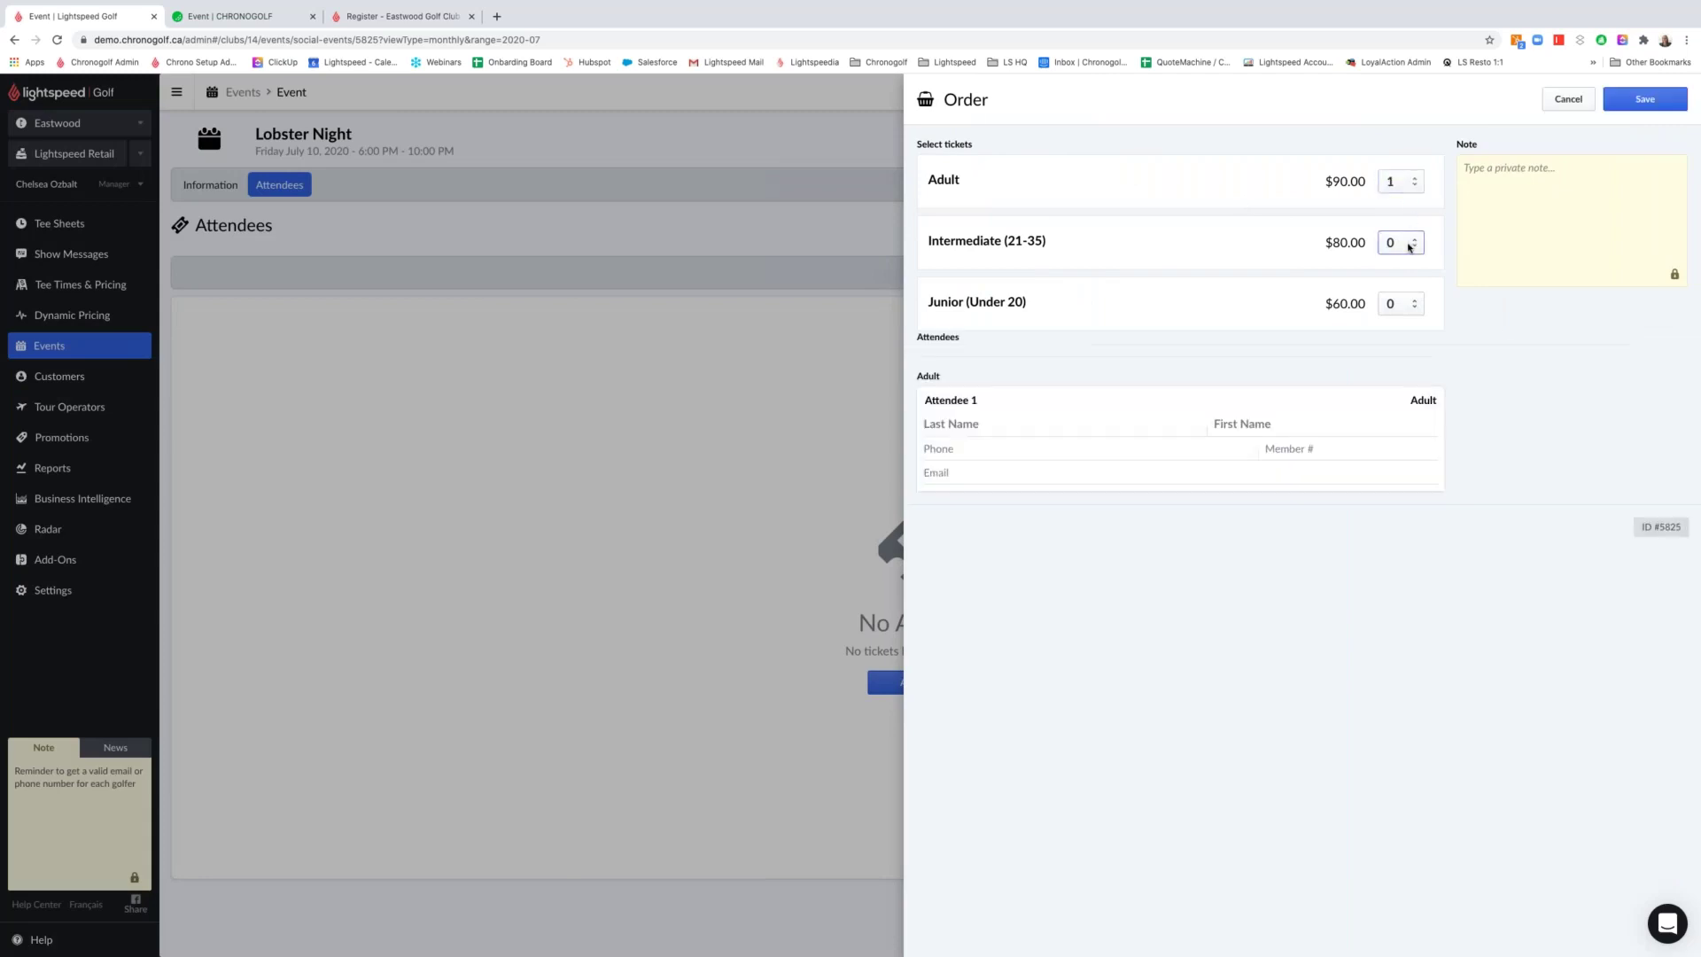
{"action": "key", "text": "2"}
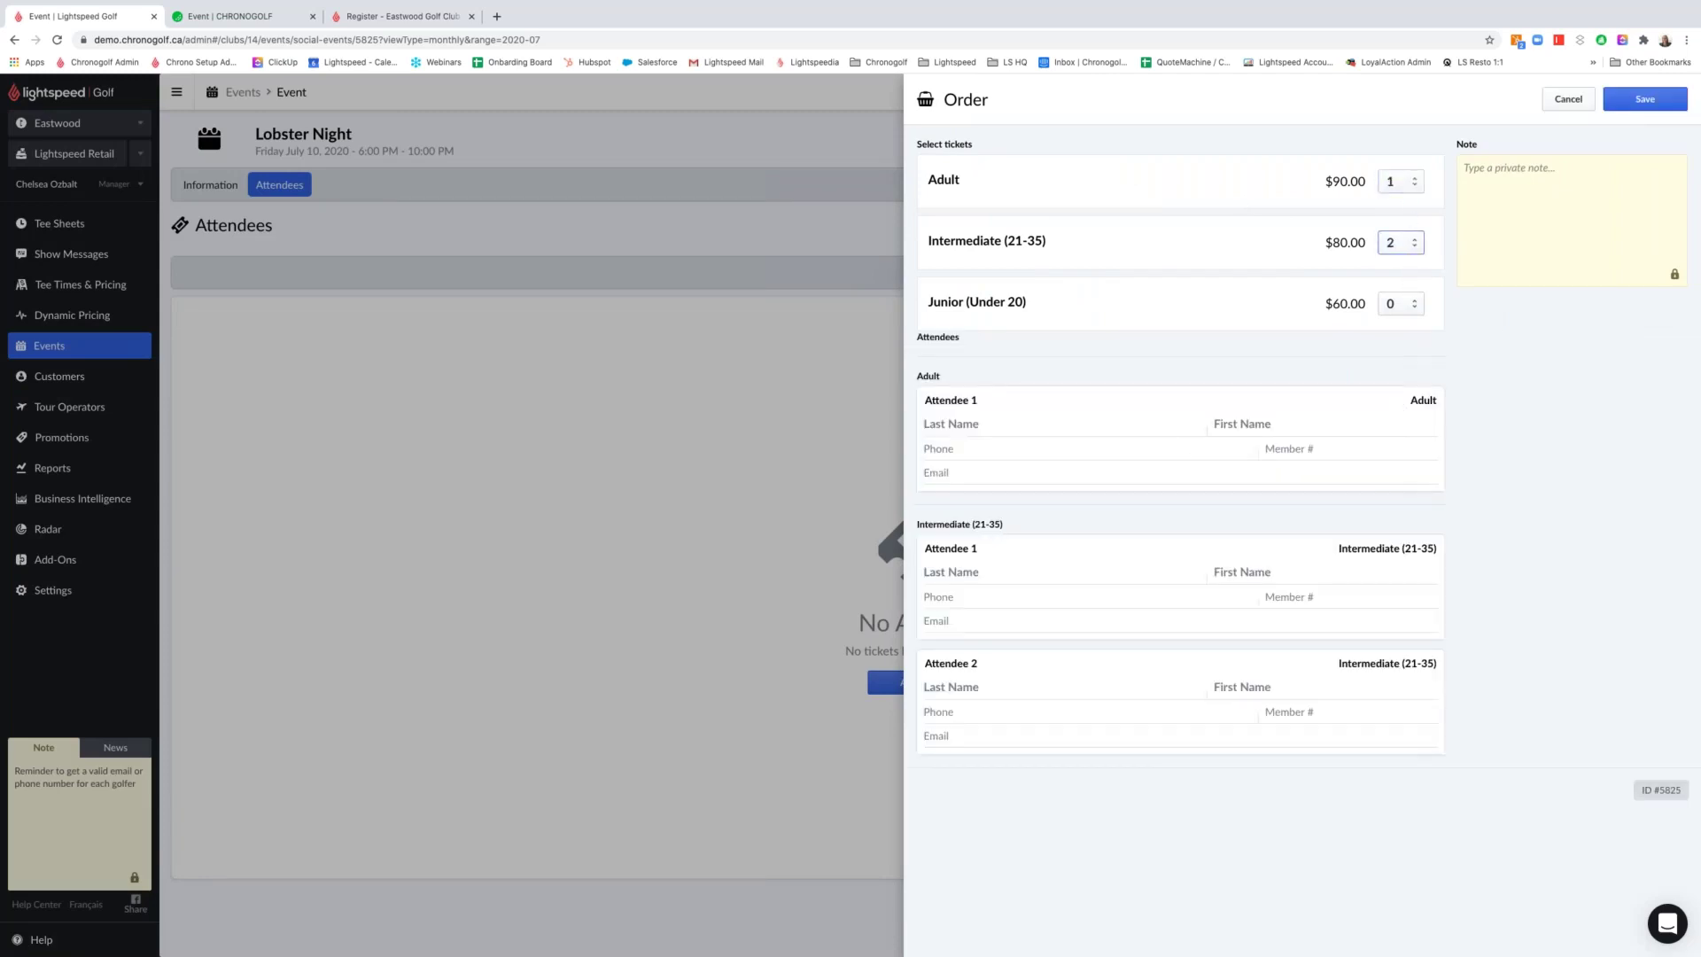
{"action": "left_click", "coordinate": [1015, 423]}
{"action": "type", "text": "ozbalt"}
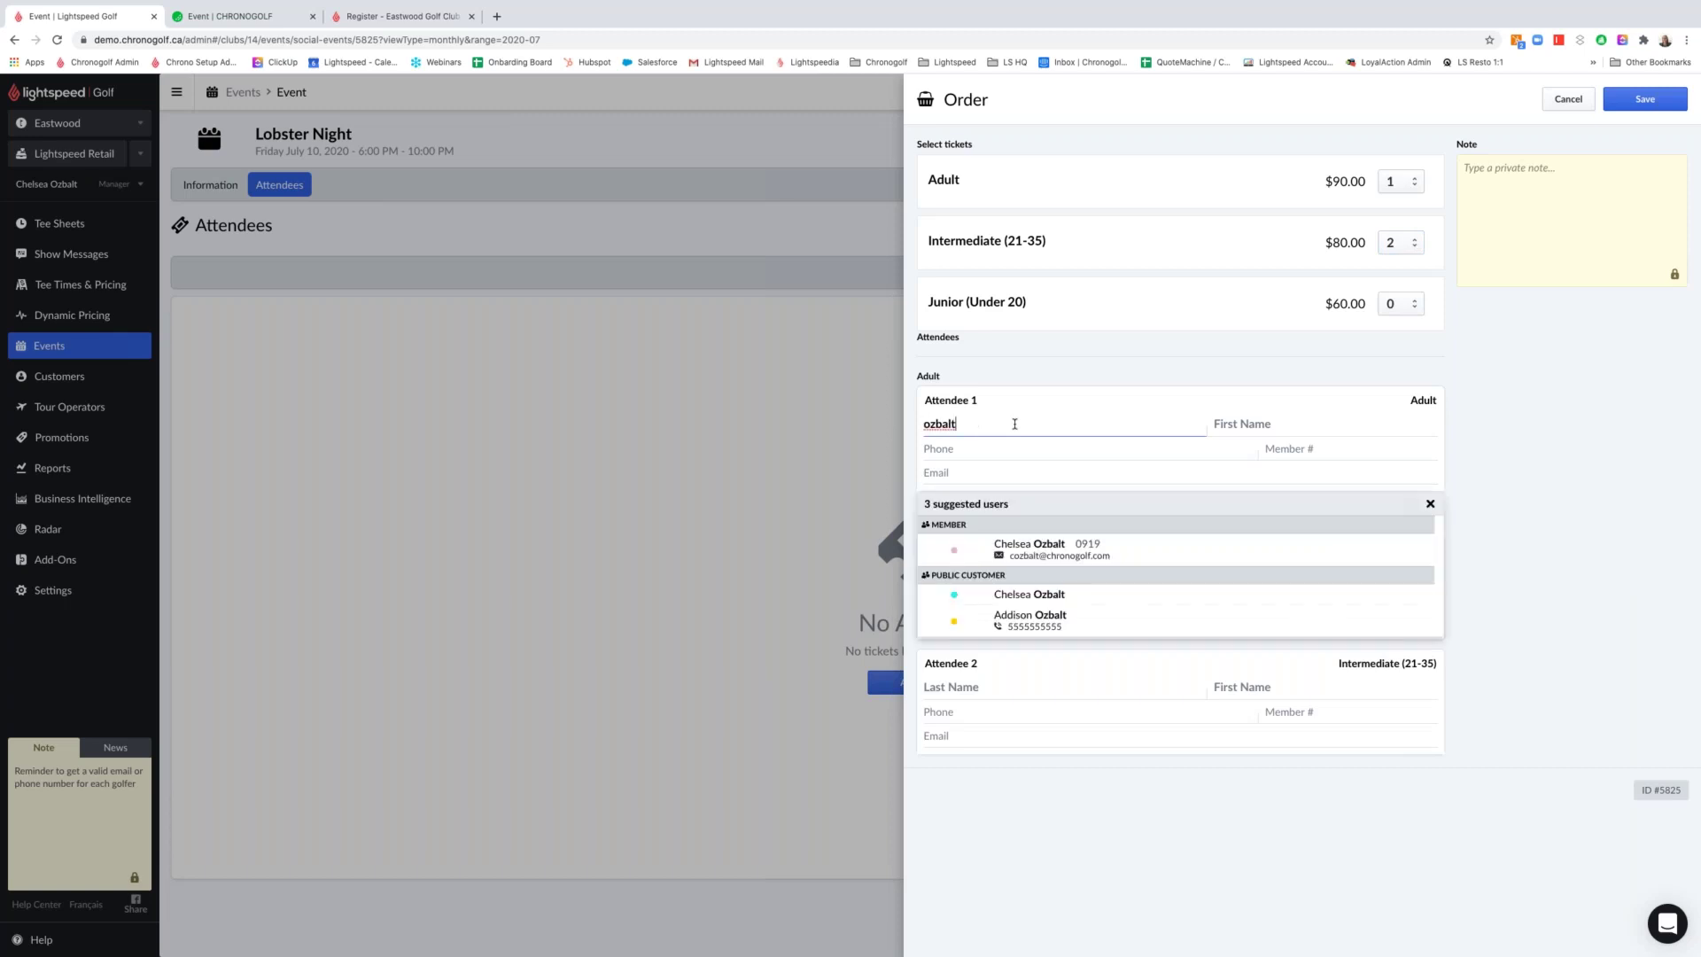
{"action": "left_click", "coordinate": [1099, 553]}
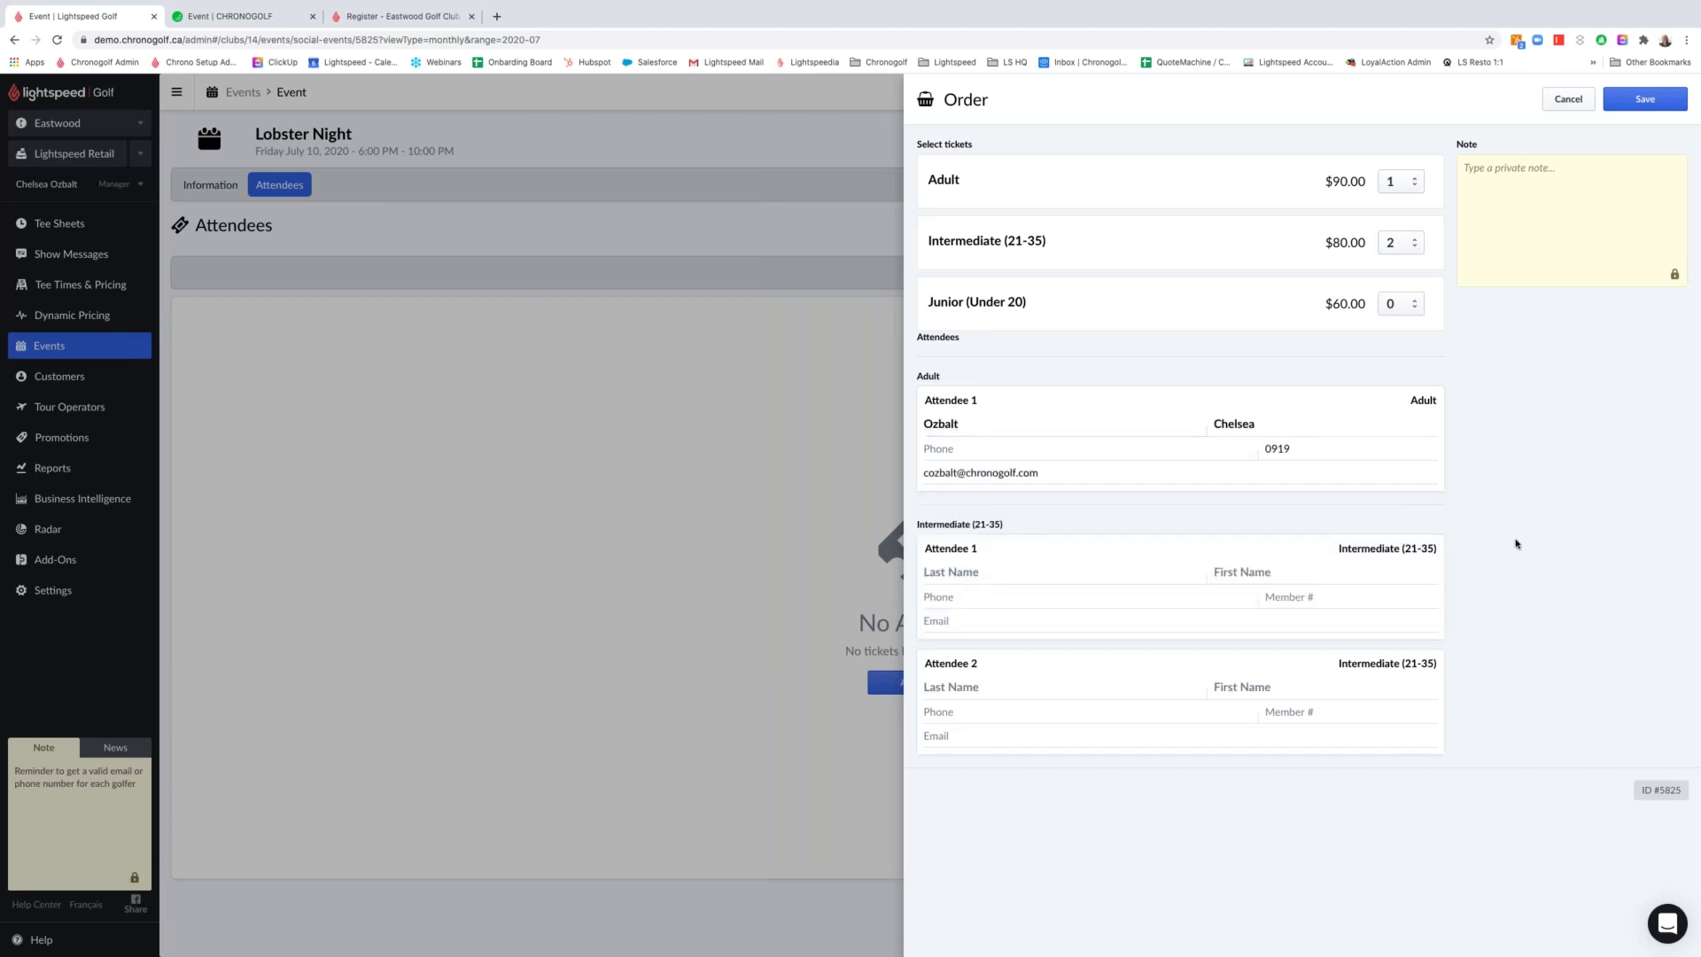
{"action": "left_click", "coordinate": [1648, 98]}
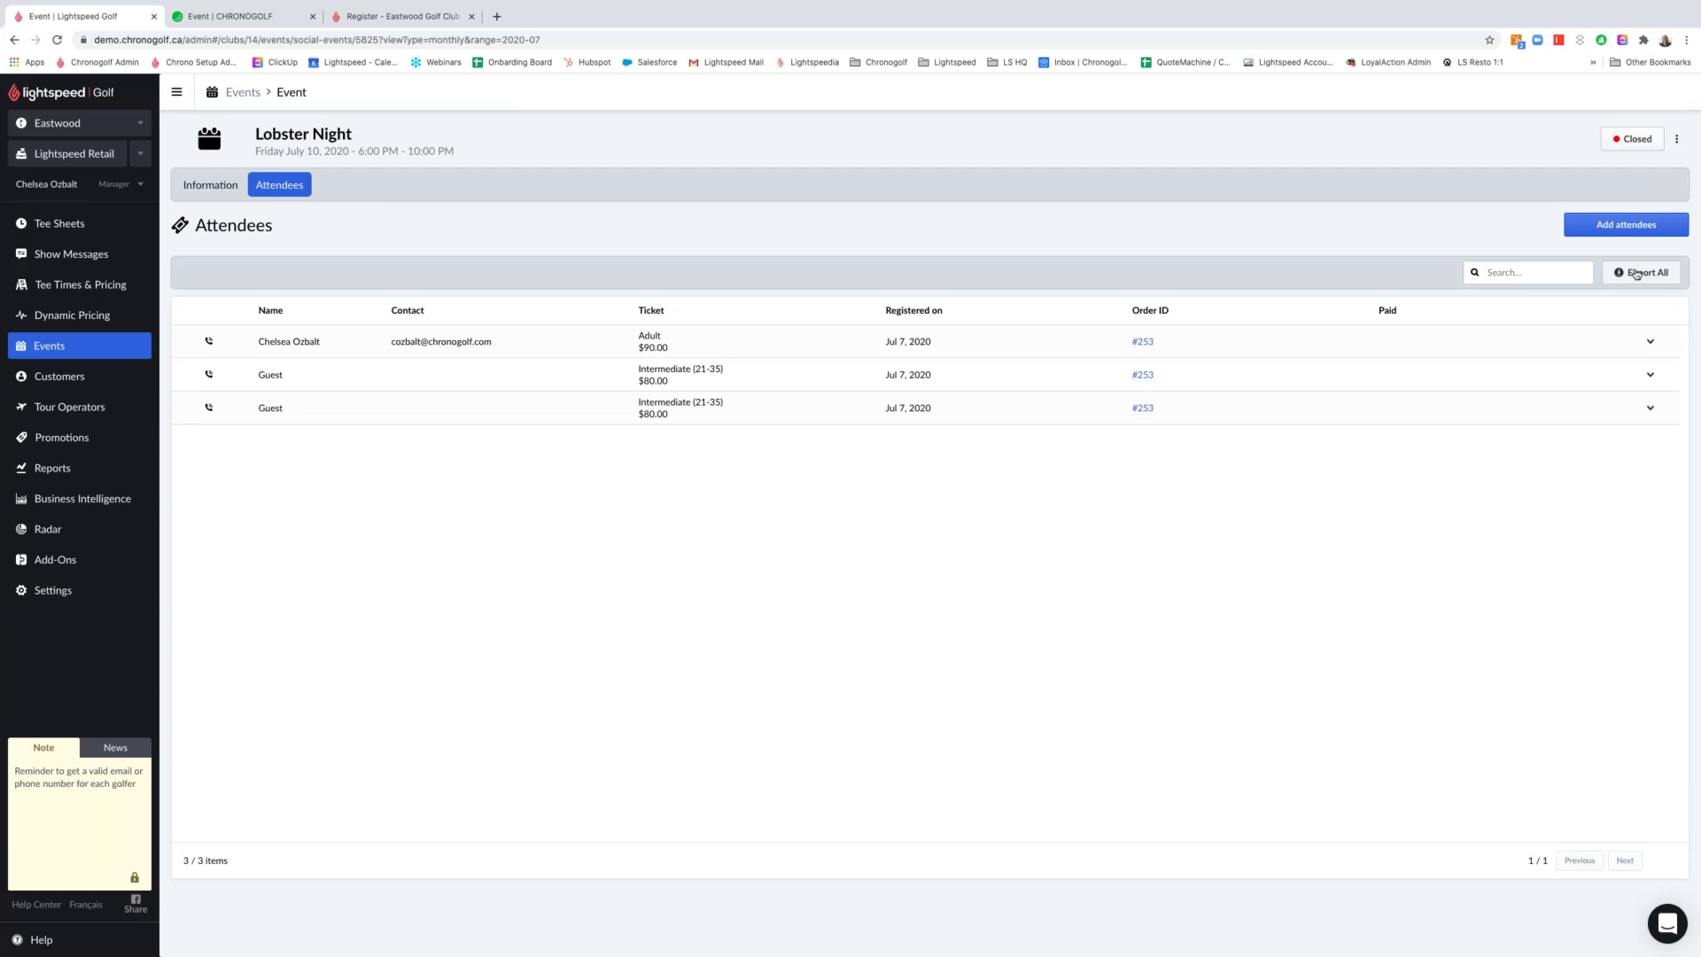
Switch Lobster Night's booking from Closed to open, reload the public page and start registering
{"action": "left_click", "coordinate": [1645, 146]}
{"action": "left_click", "coordinate": [1639, 142]}
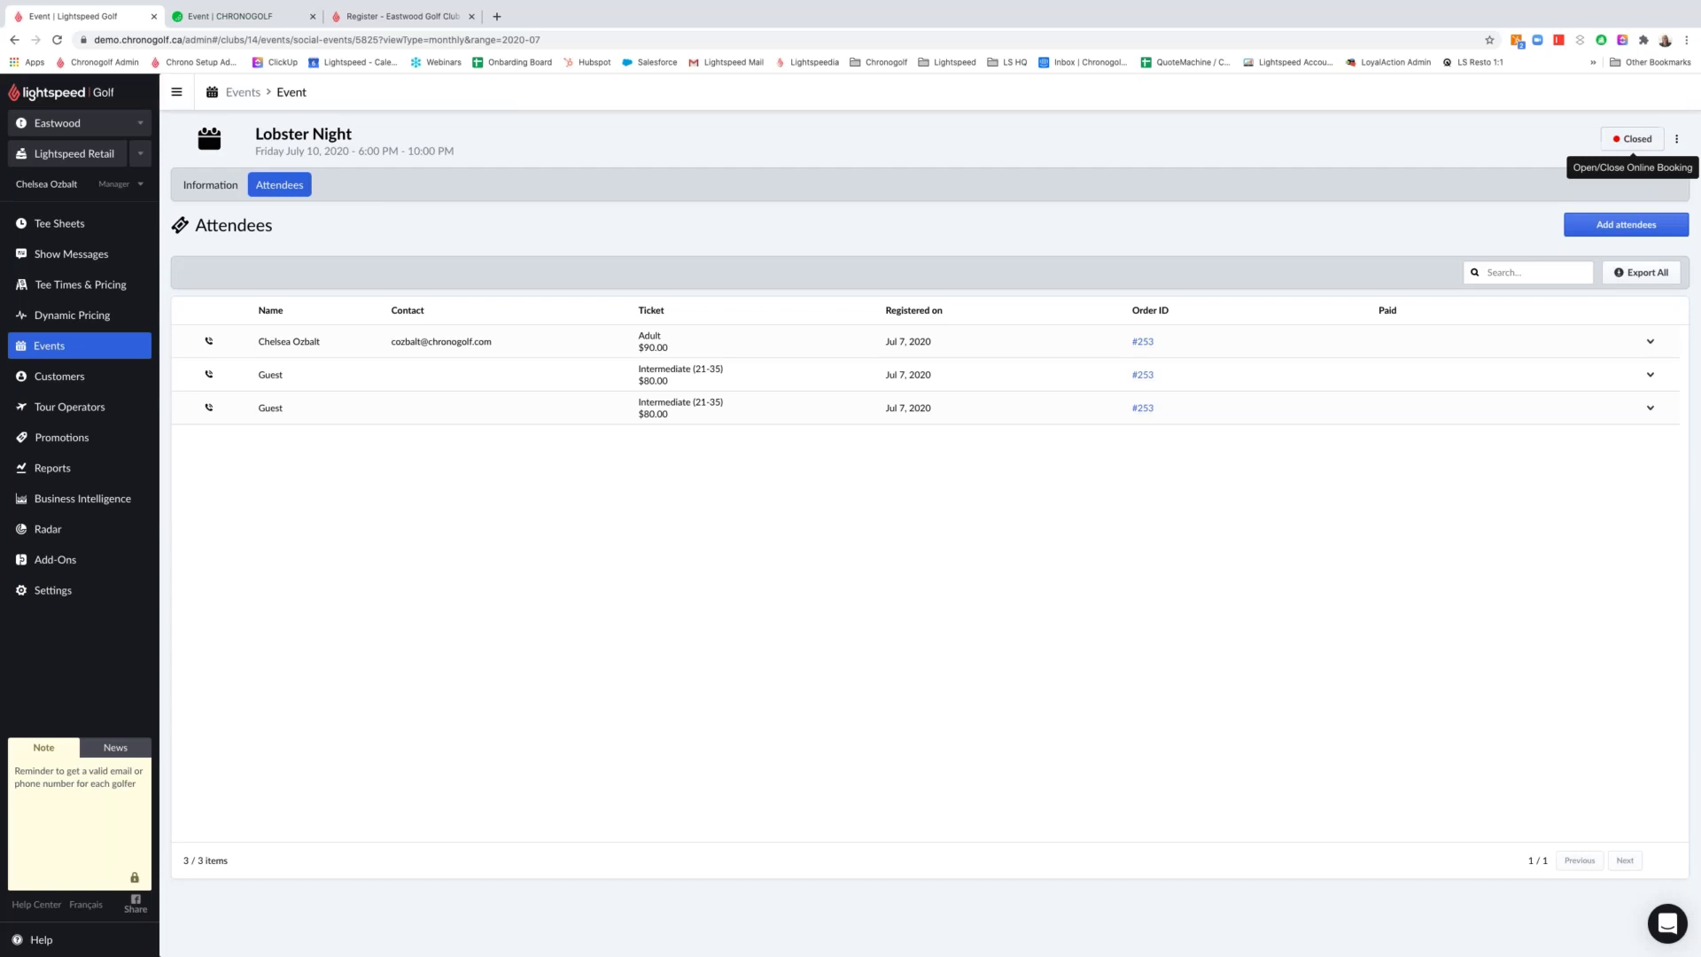
{"action": "left_click", "coordinate": [229, 16]}
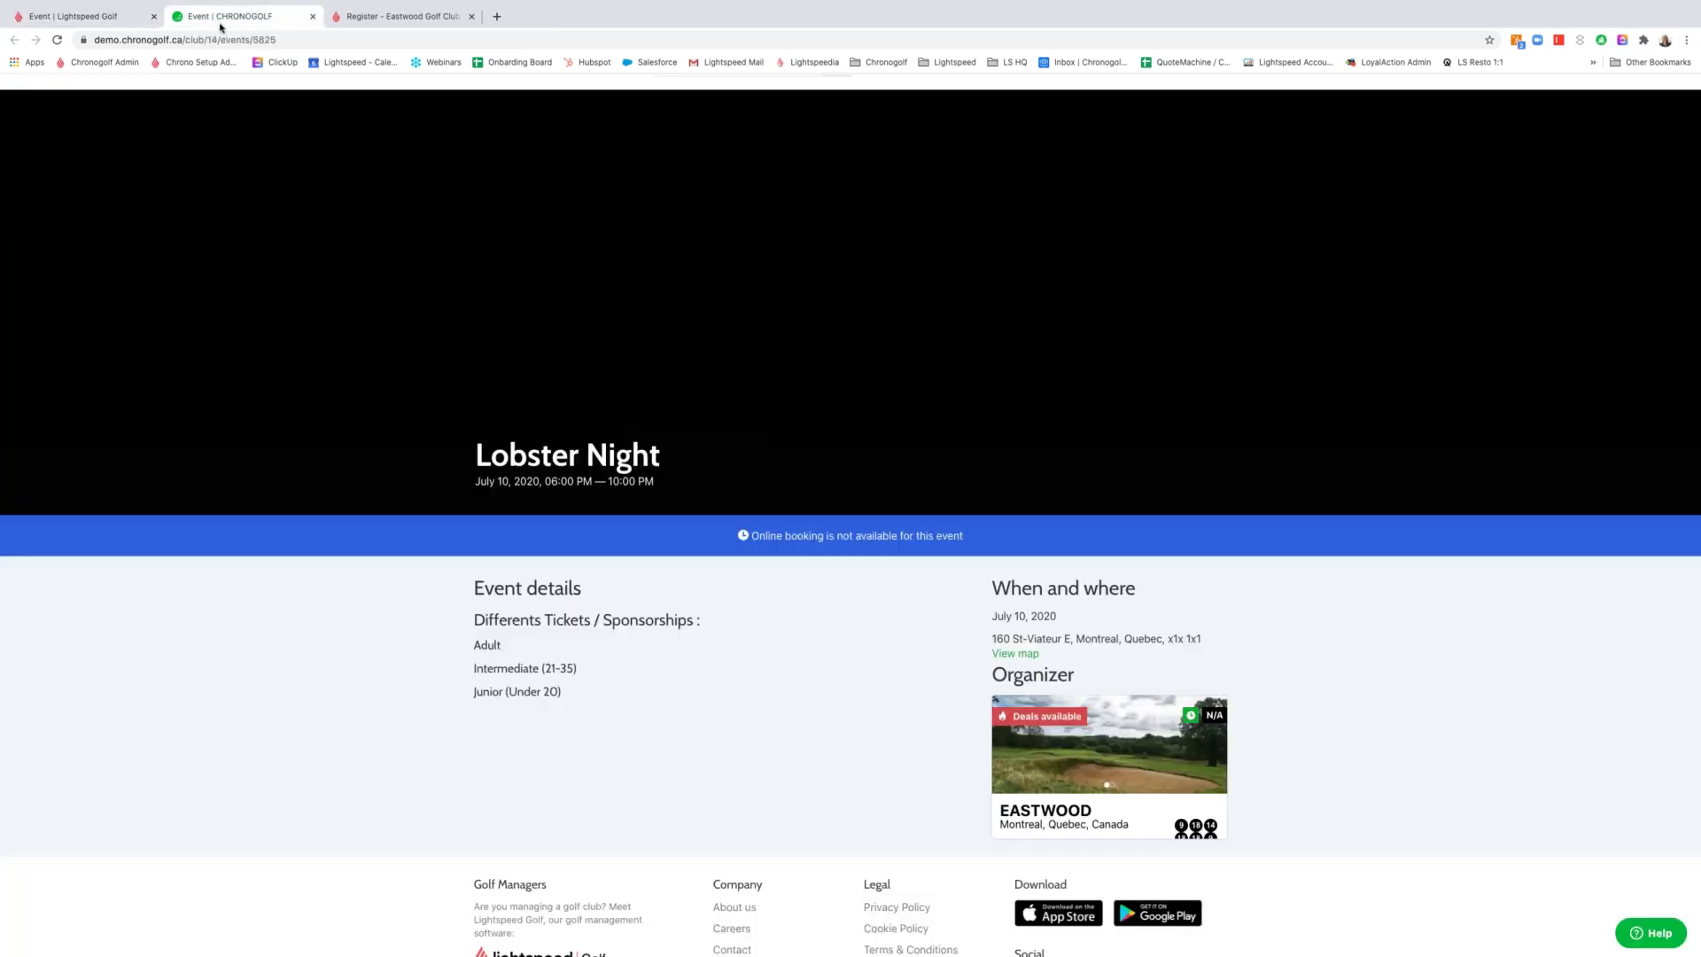
{"action": "left_click", "coordinate": [57, 40]}
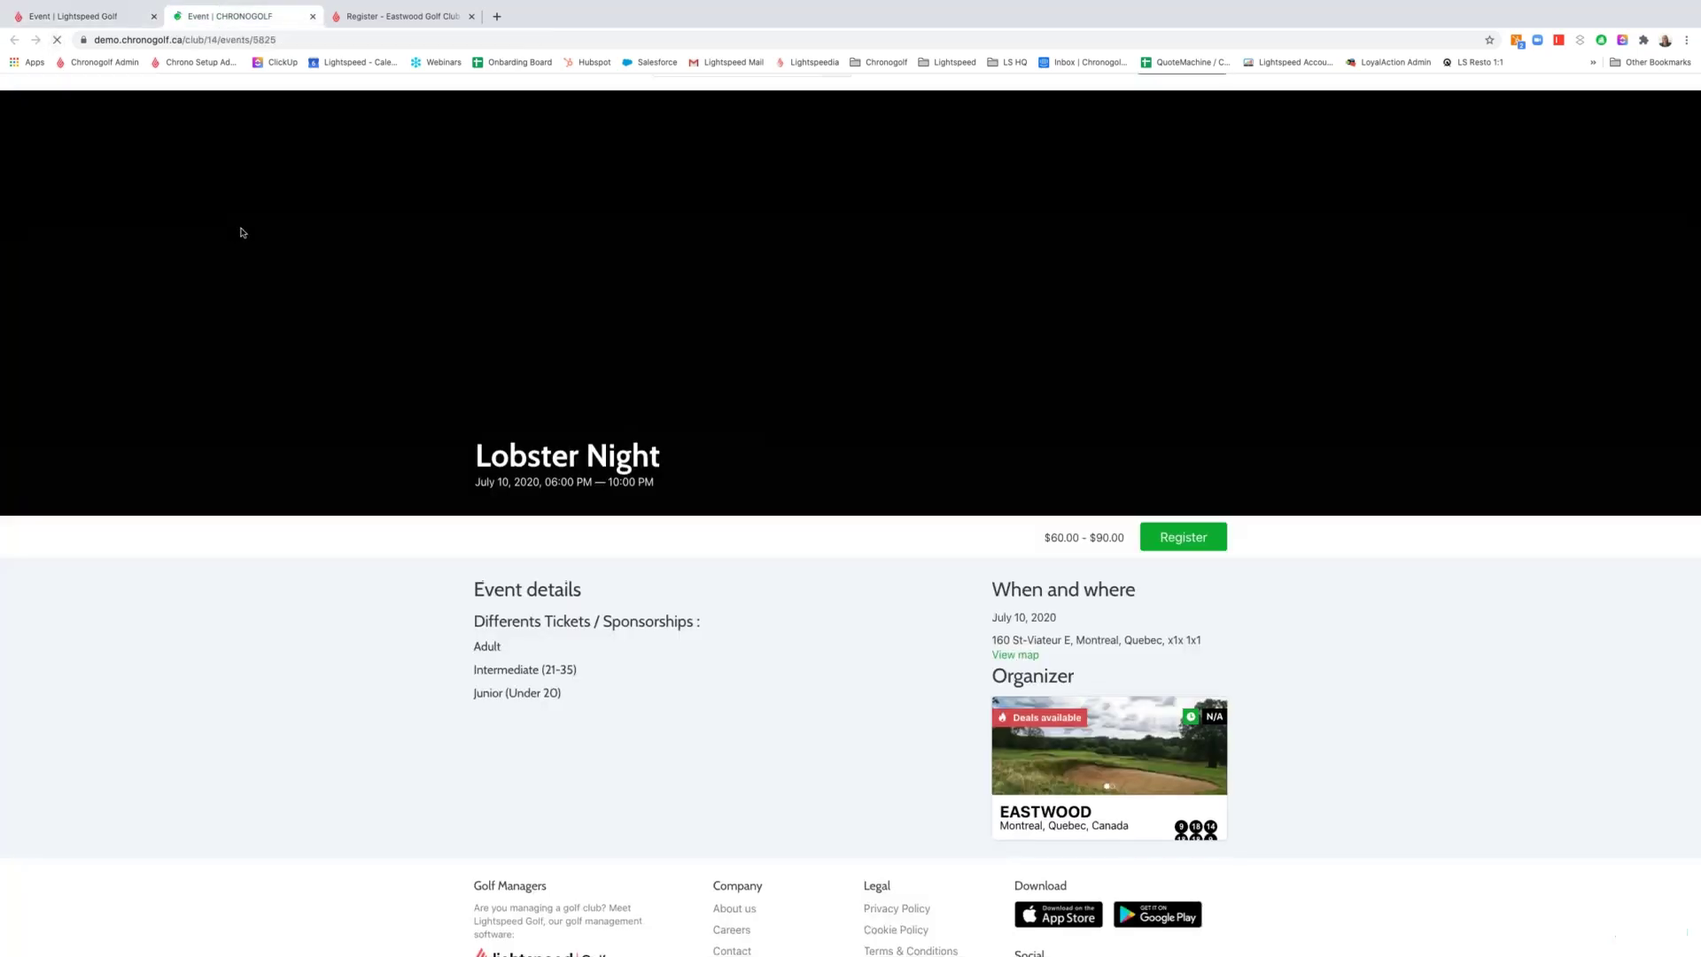
{"action": "left_click", "coordinate": [1186, 537]}
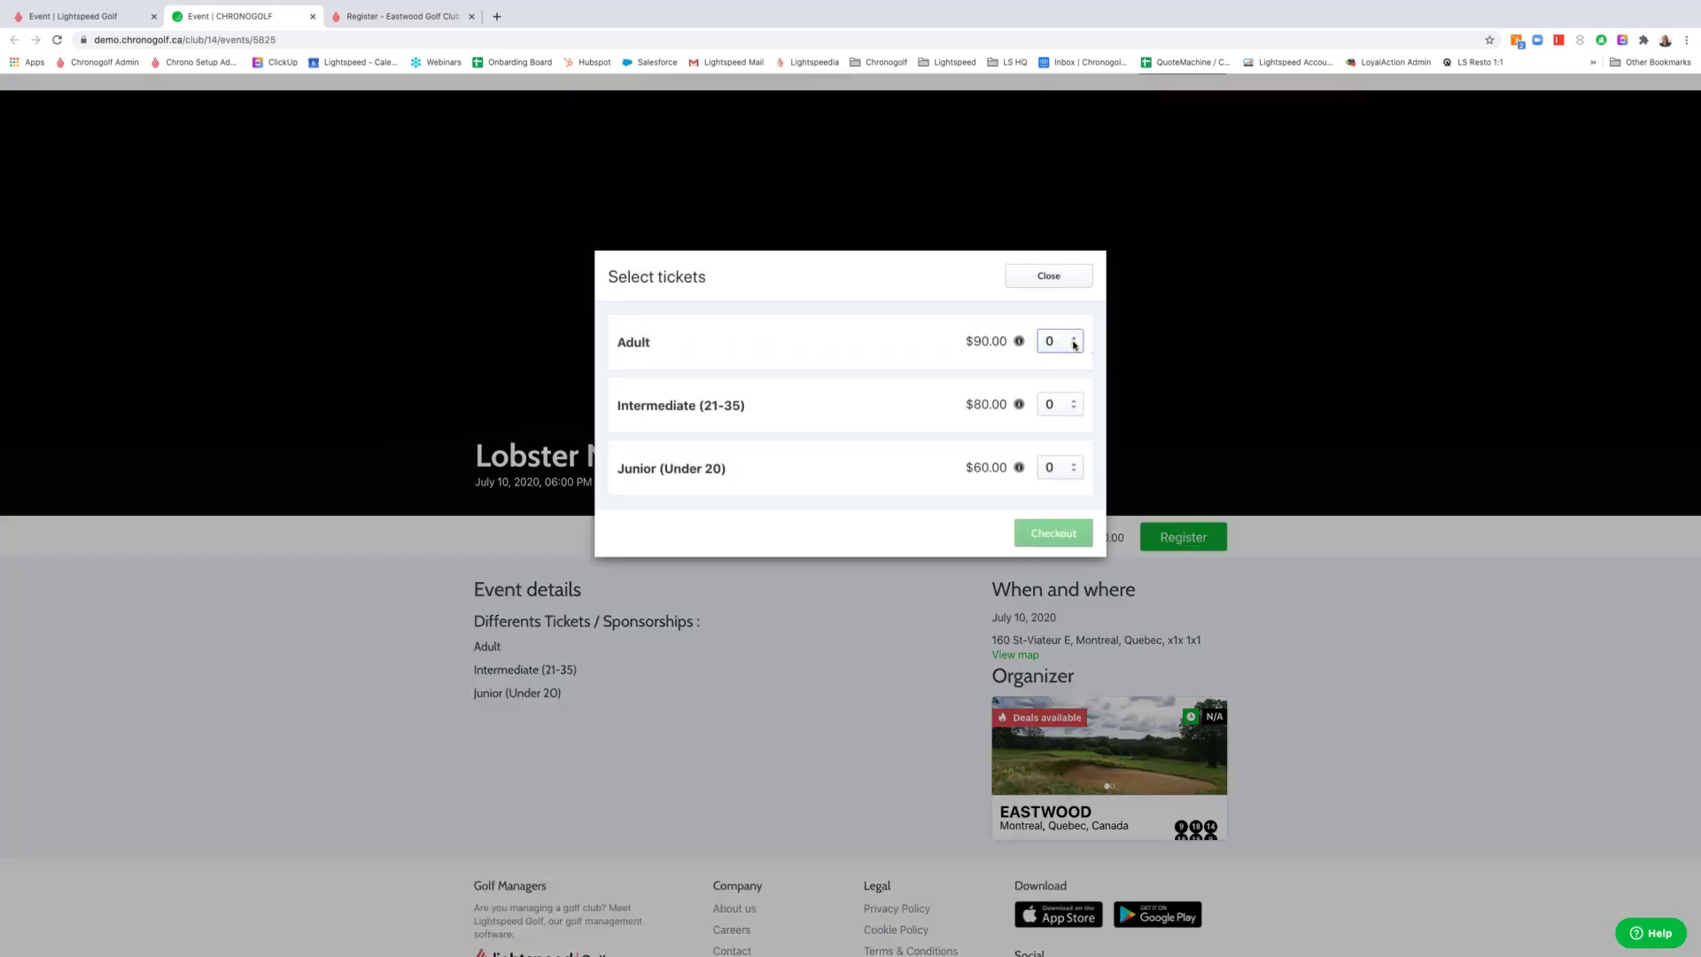
Select one Adult and one Intermediate ticket, then return to the admin attendee list
{"action": "key", "text": "Up"}
{"action": "left_click", "coordinate": [1071, 403]}
{"action": "key", "text": "Up"}
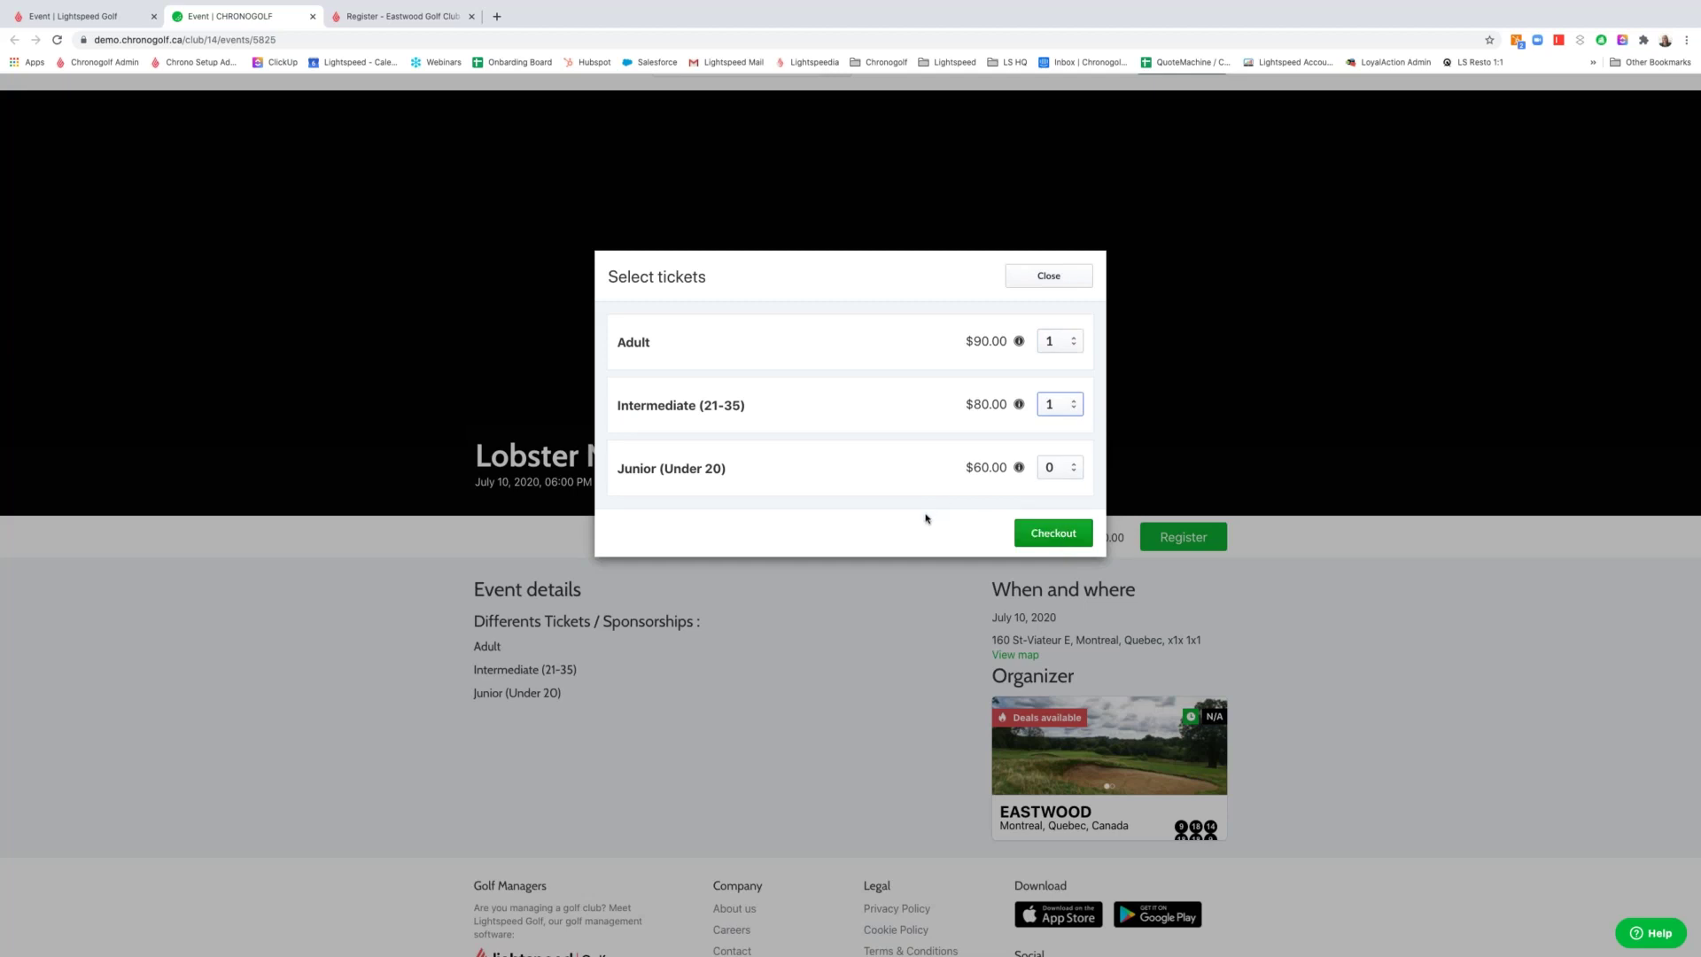
{"action": "left_click", "coordinate": [84, 16]}
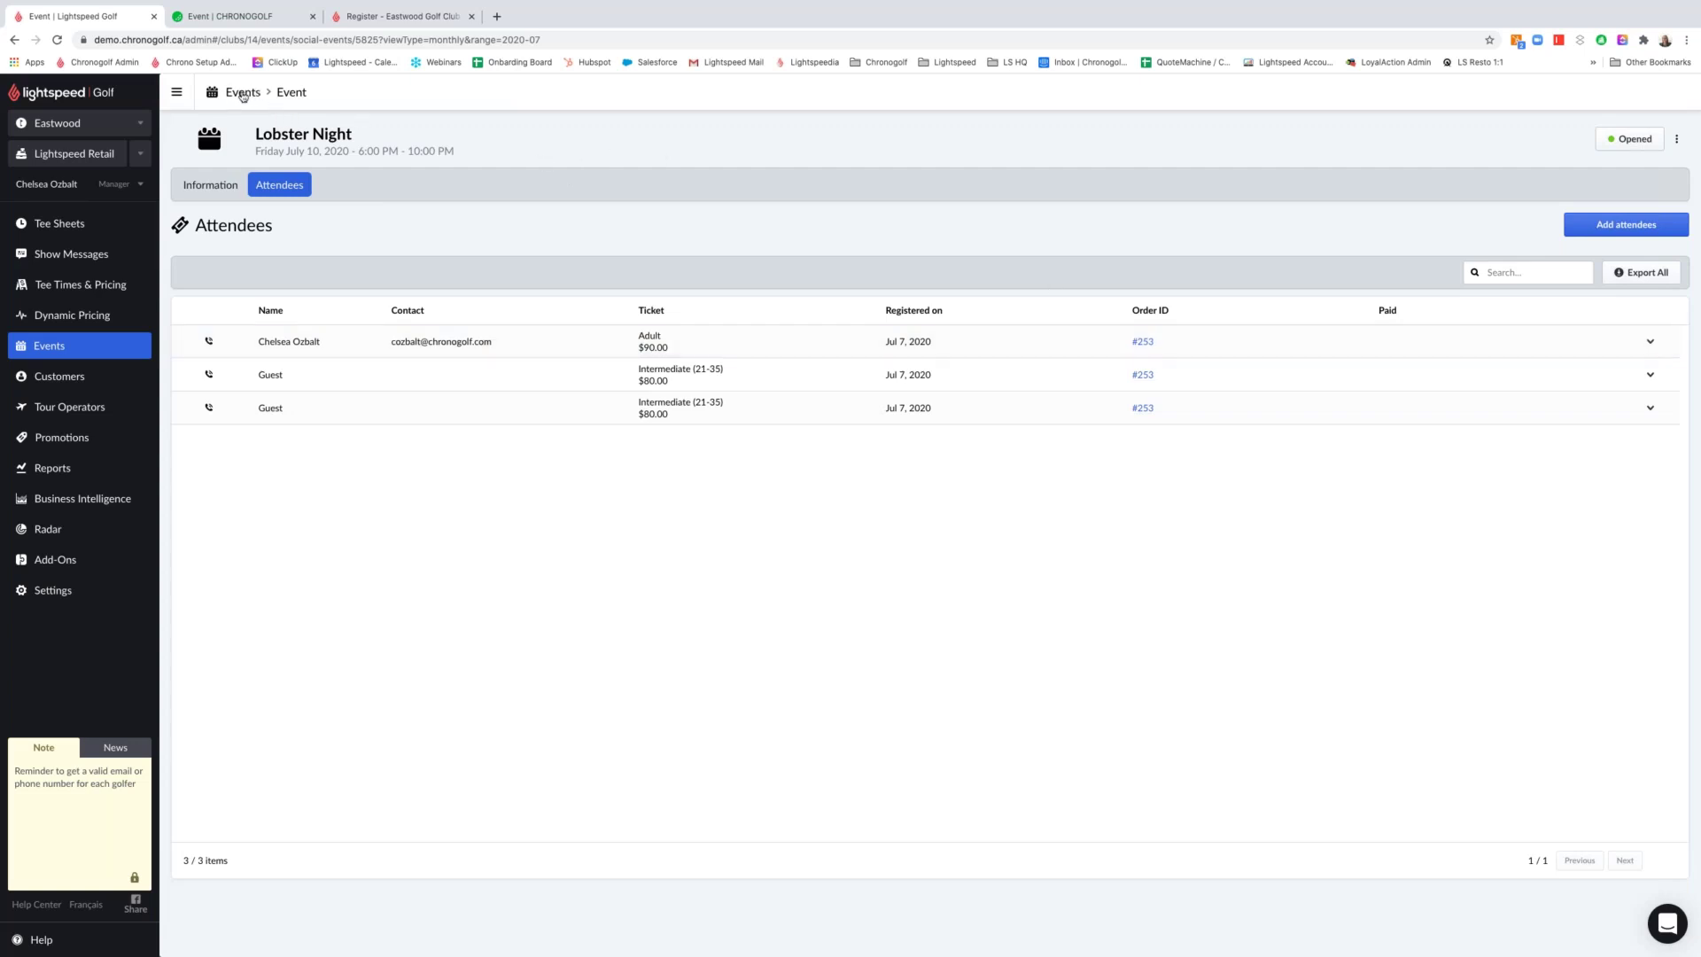
Go back to the Events calendar and add a new Tournament event
{"action": "left_click", "coordinate": [243, 94]}
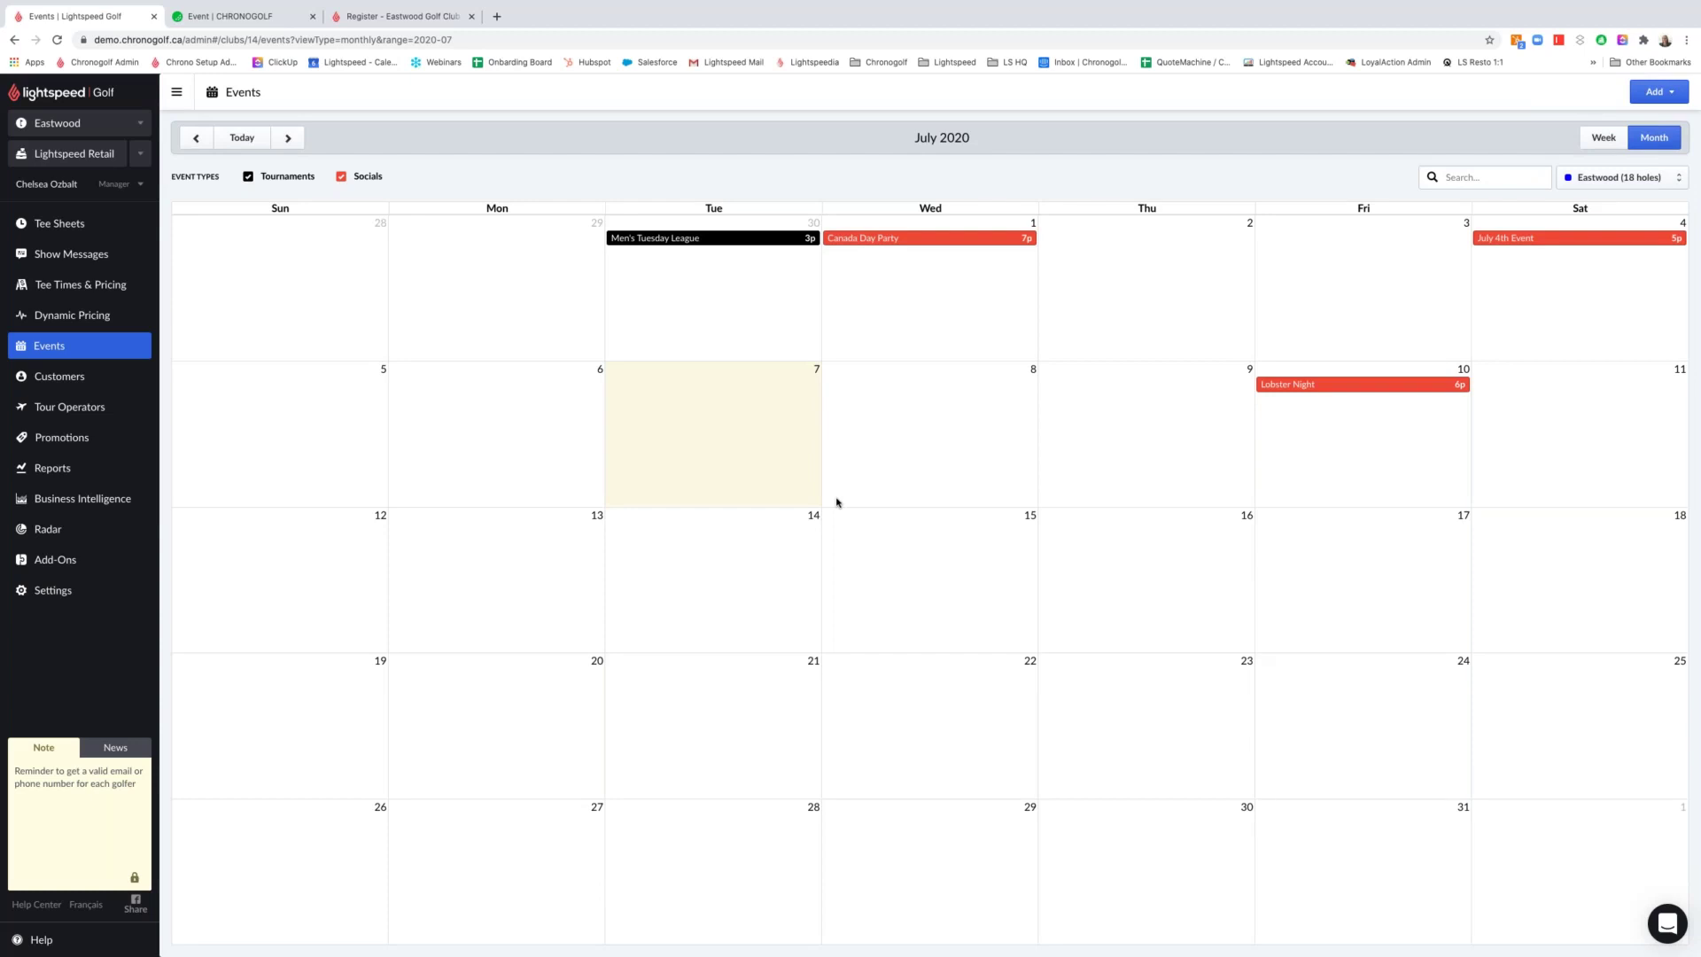
{"action": "left_click", "coordinate": [1661, 93]}
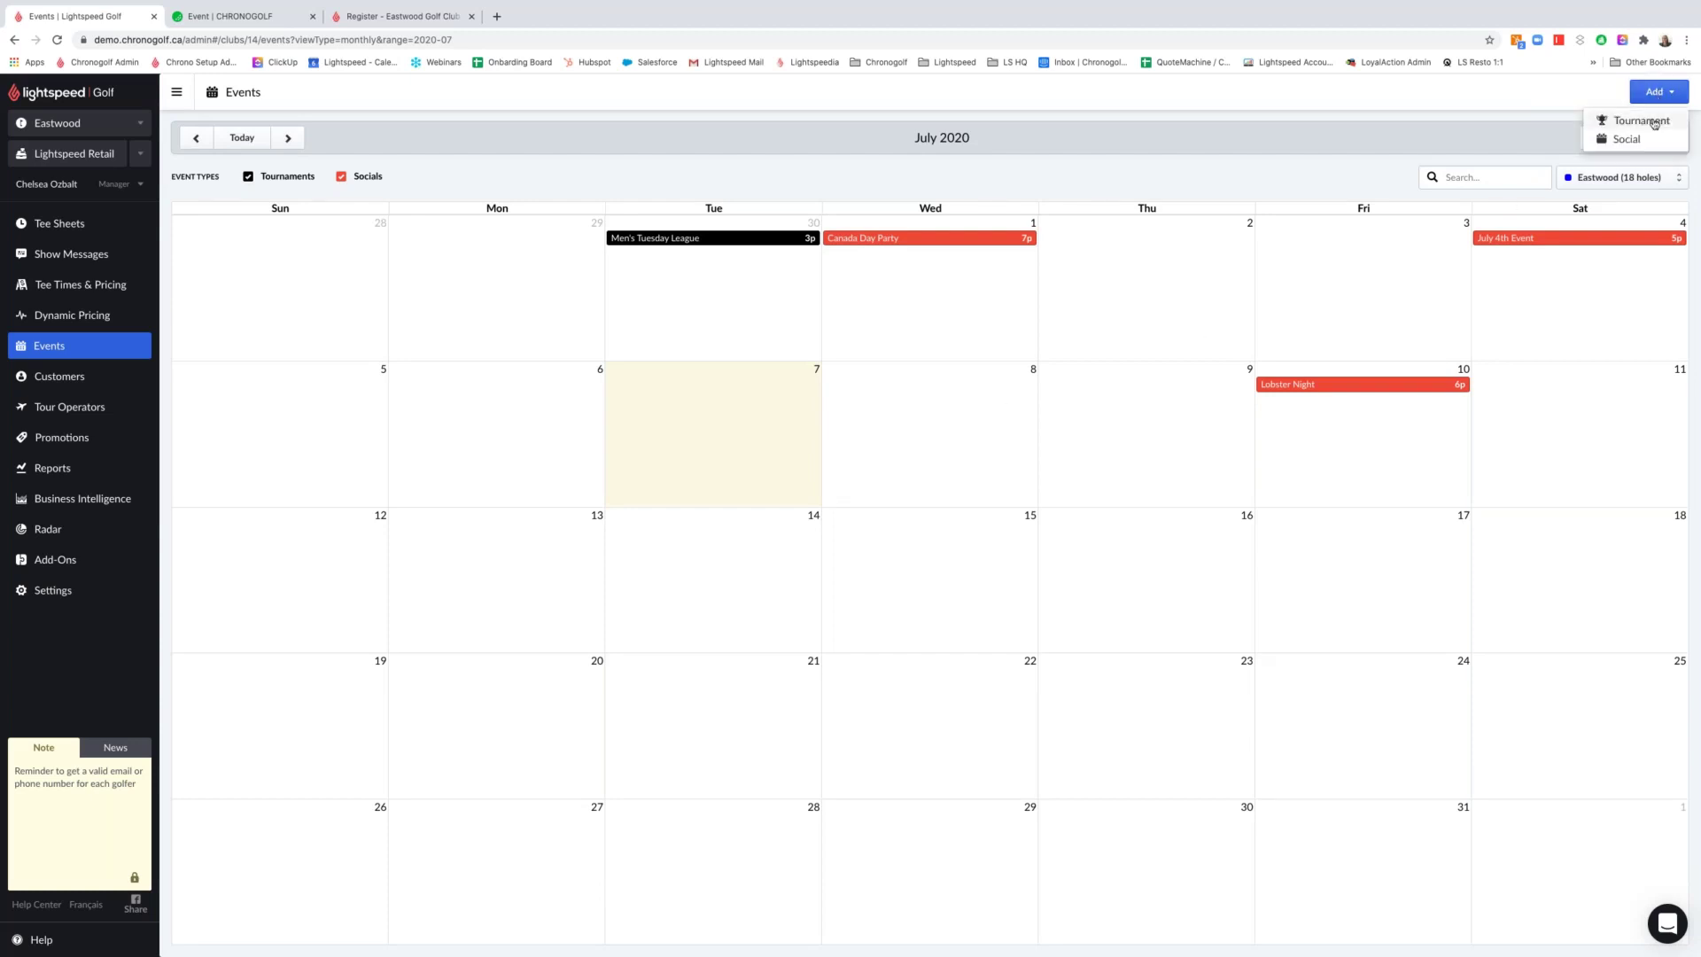
{"action": "left_click", "coordinate": [1653, 124]}
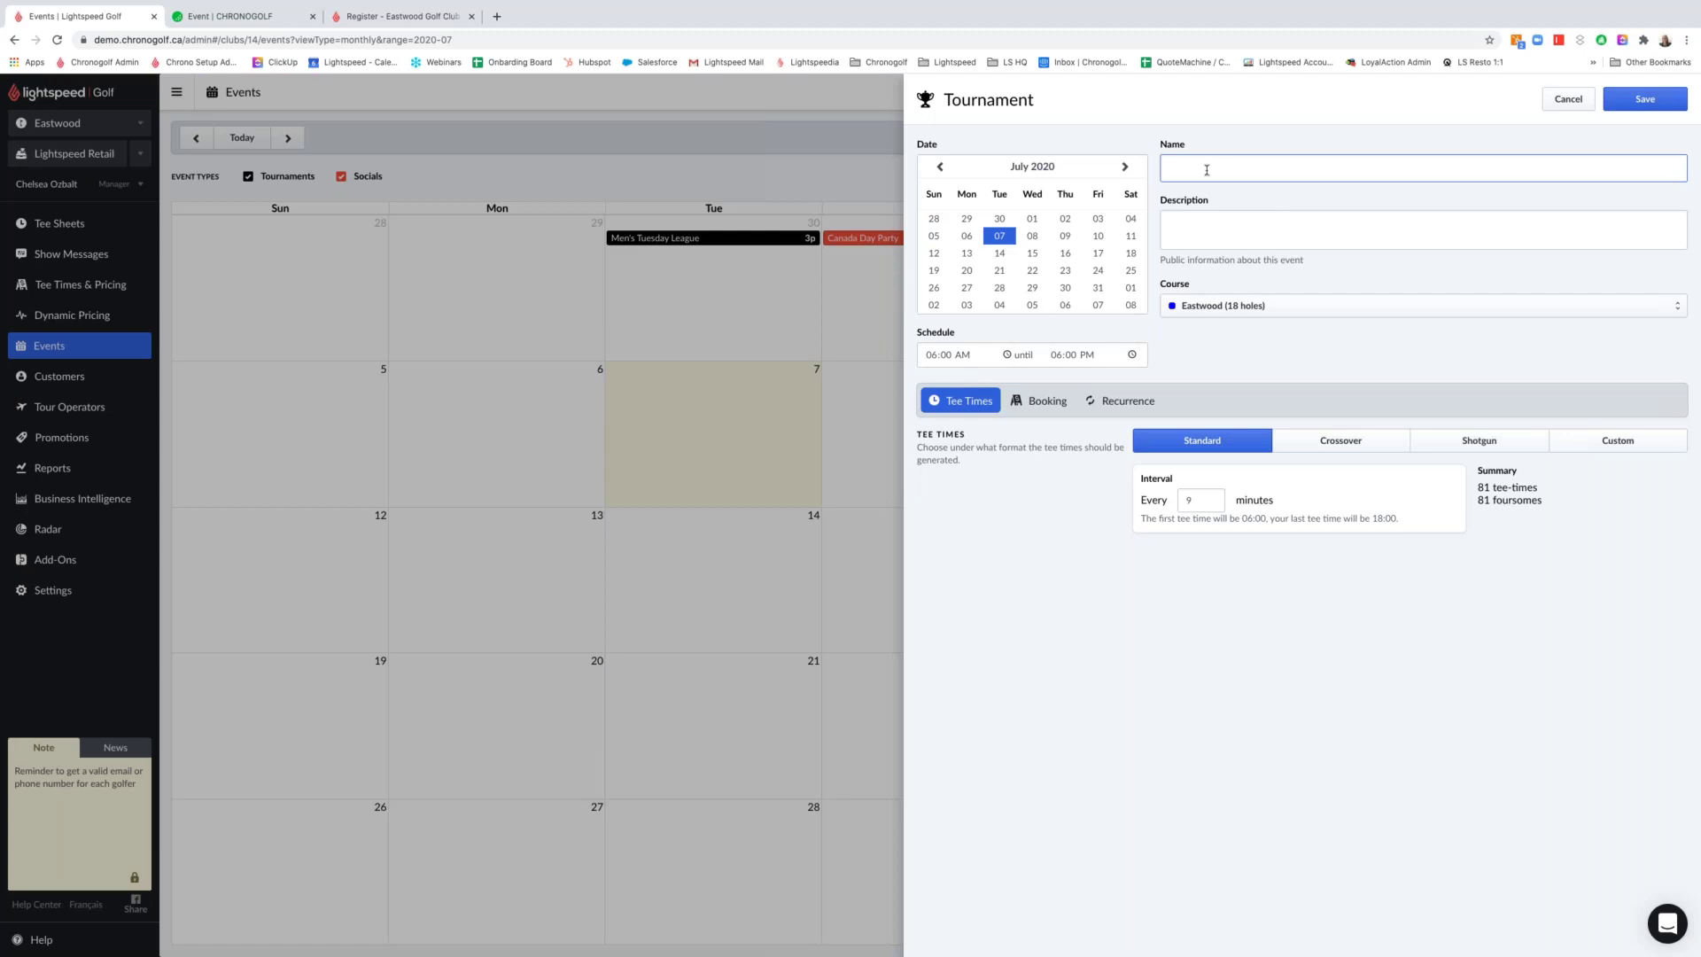
Name the new tournament "Women's Thursday League"
{"action": "type", "text": "Women's Thursday League"}
{"action": "left_click", "coordinate": [1268, 236]}
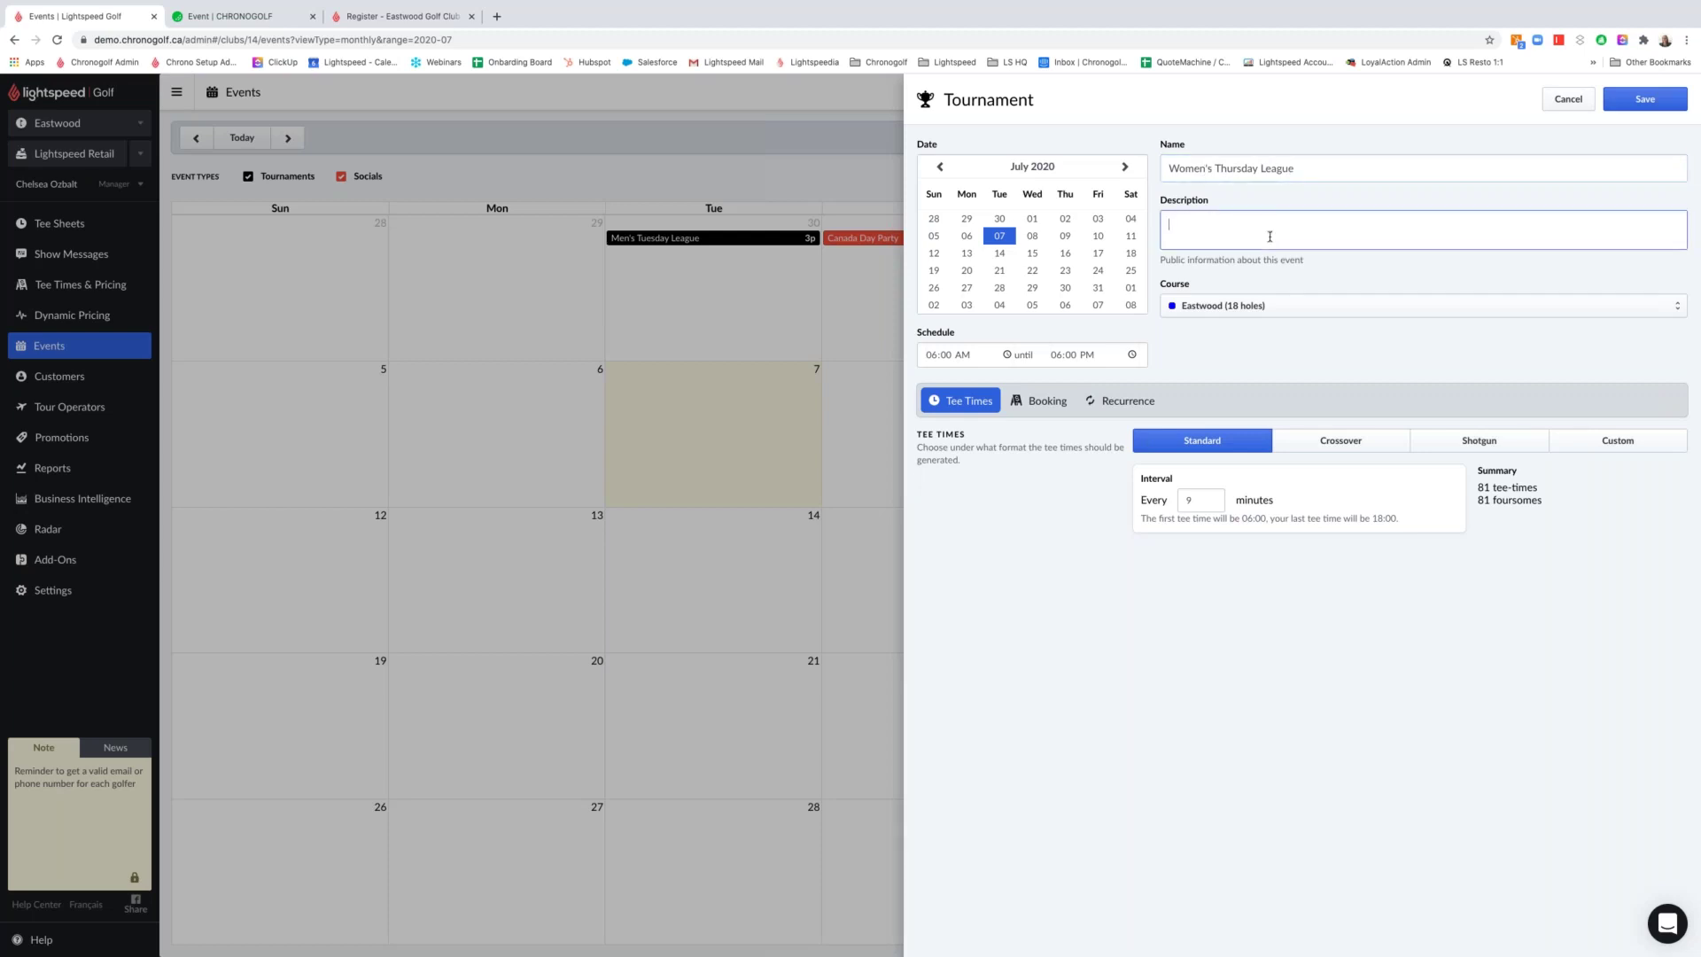
Set the course to Eastwood (18 holes) and the date to Thursday July 9
{"action": "left_click", "coordinate": [1250, 310]}
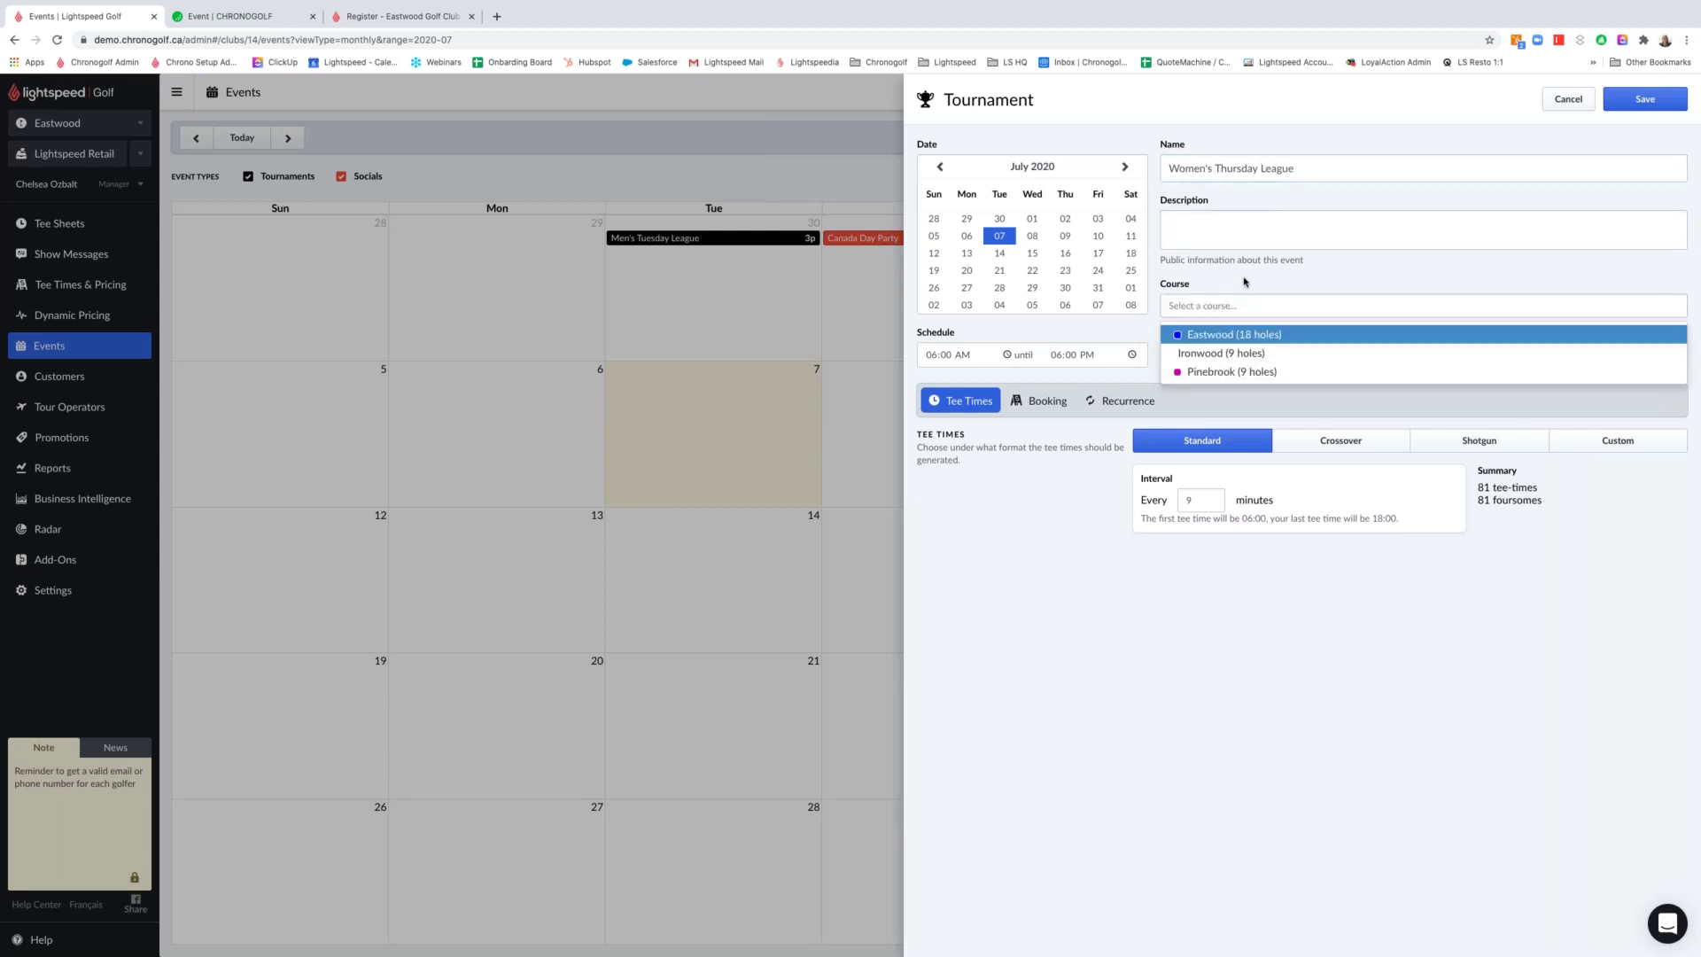
{"action": "key", "text": "Return"}
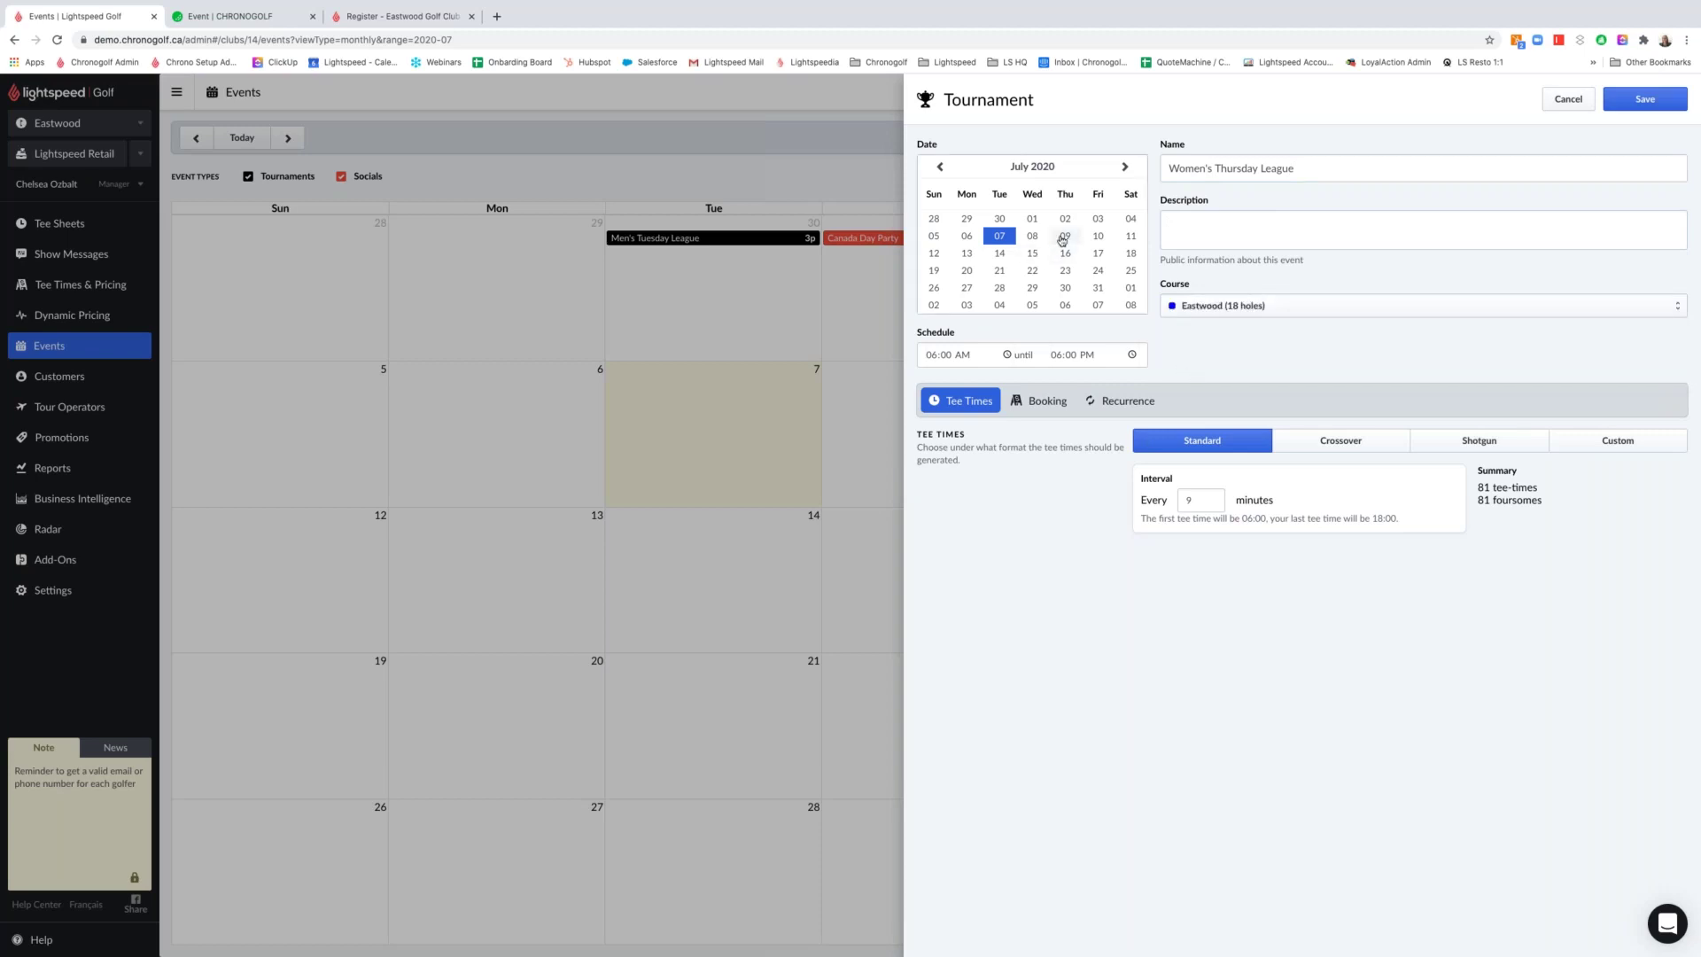
{"action": "left_click", "coordinate": [1064, 236]}
Schedule it from 2:00 PM to 4:00 PM with a 10-minute tee-time interval
{"action": "left_click", "coordinate": [932, 356]}
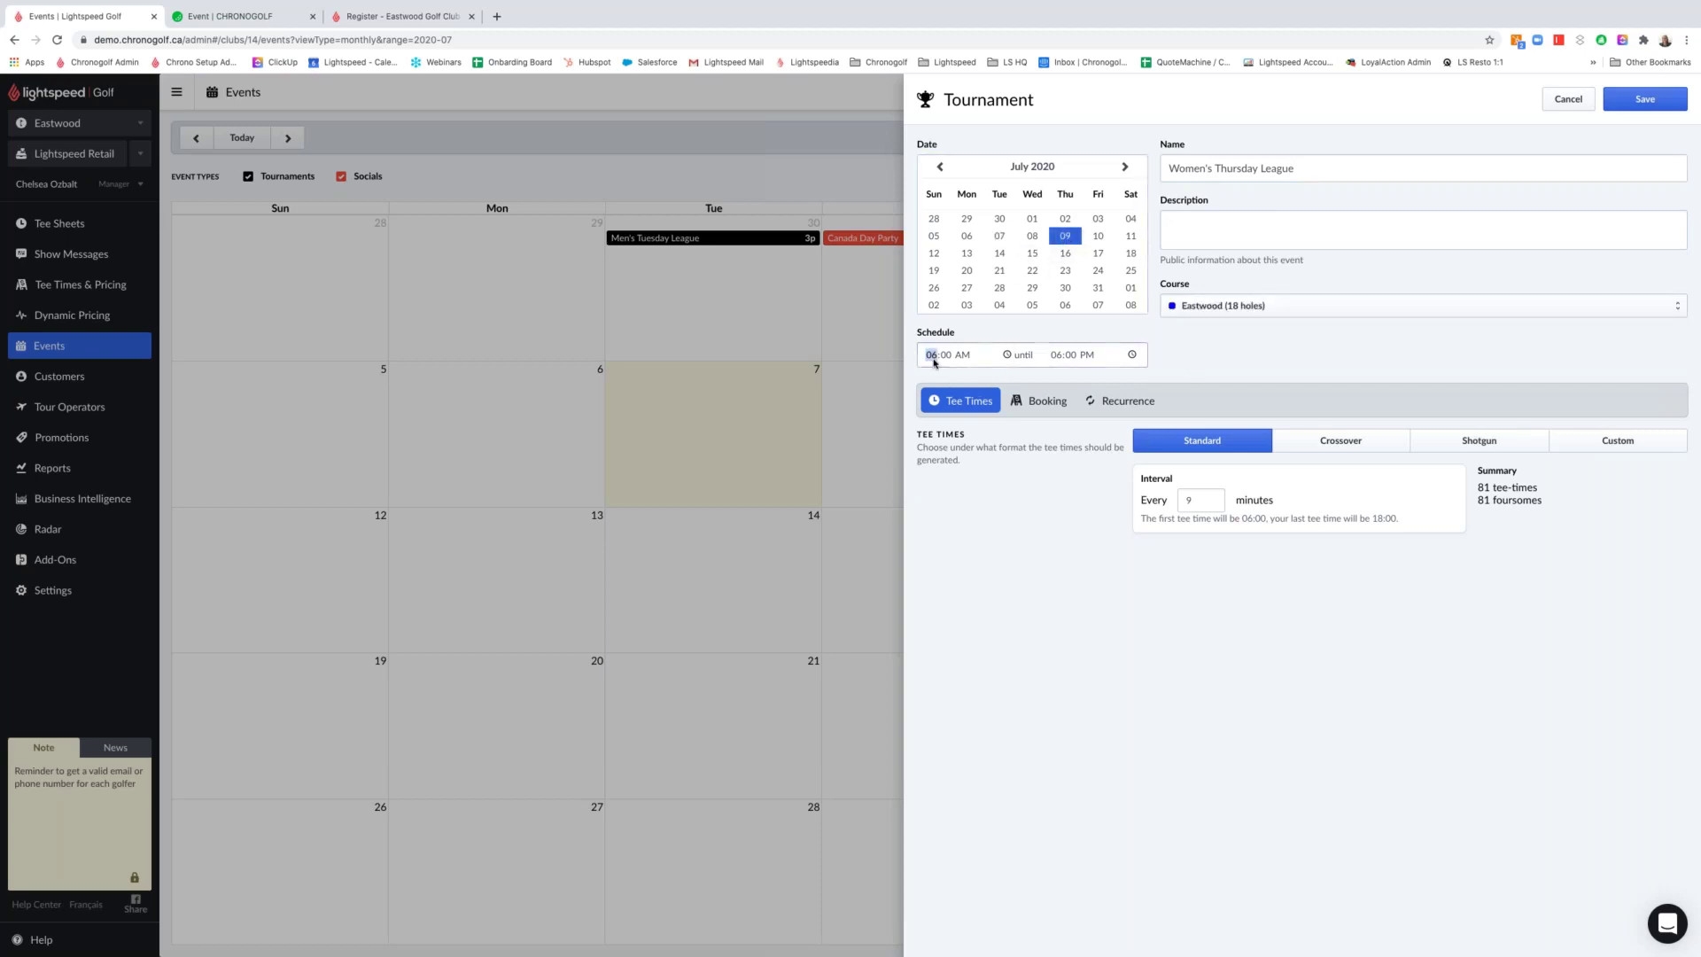
{"action": "type", "text": "2"}
{"action": "left_click", "coordinate": [962, 357]}
{"action": "key", "text": "p"}
{"action": "left_click", "coordinate": [1056, 355]}
{"action": "type", "text": "4"}
{"action": "left_click", "coordinate": [1086, 373]}
{"action": "double_click", "coordinate": [1182, 499]}
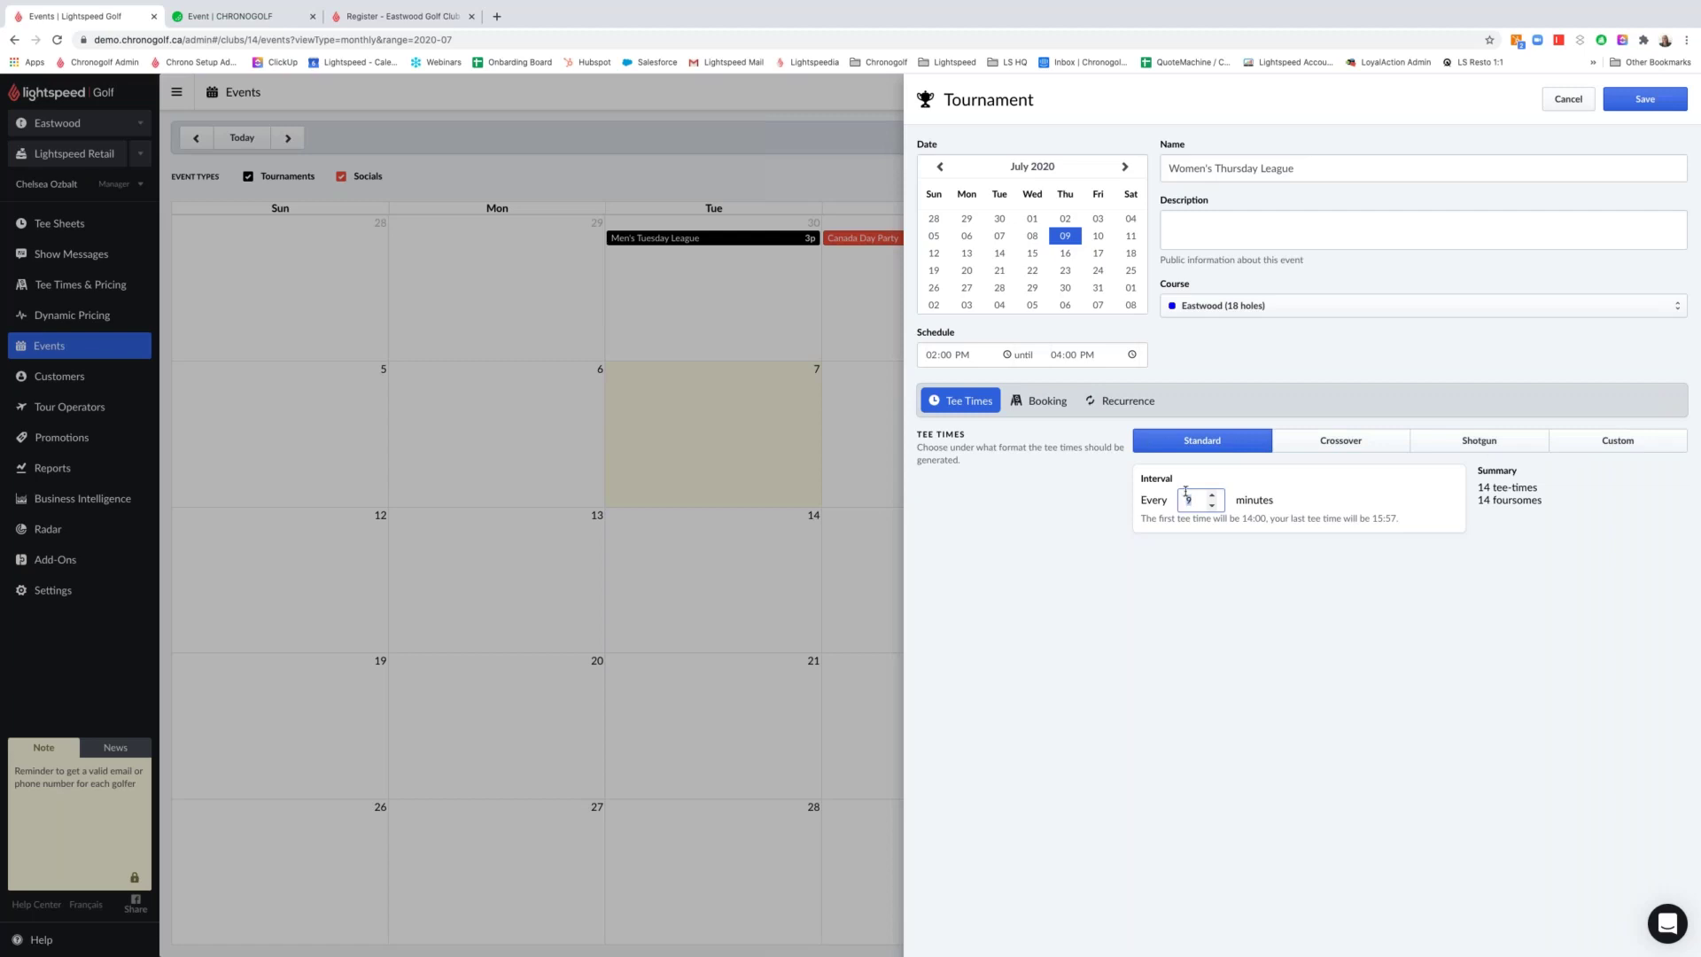
{"action": "type", "text": "10"}
{"action": "left_click", "coordinate": [1028, 403]}
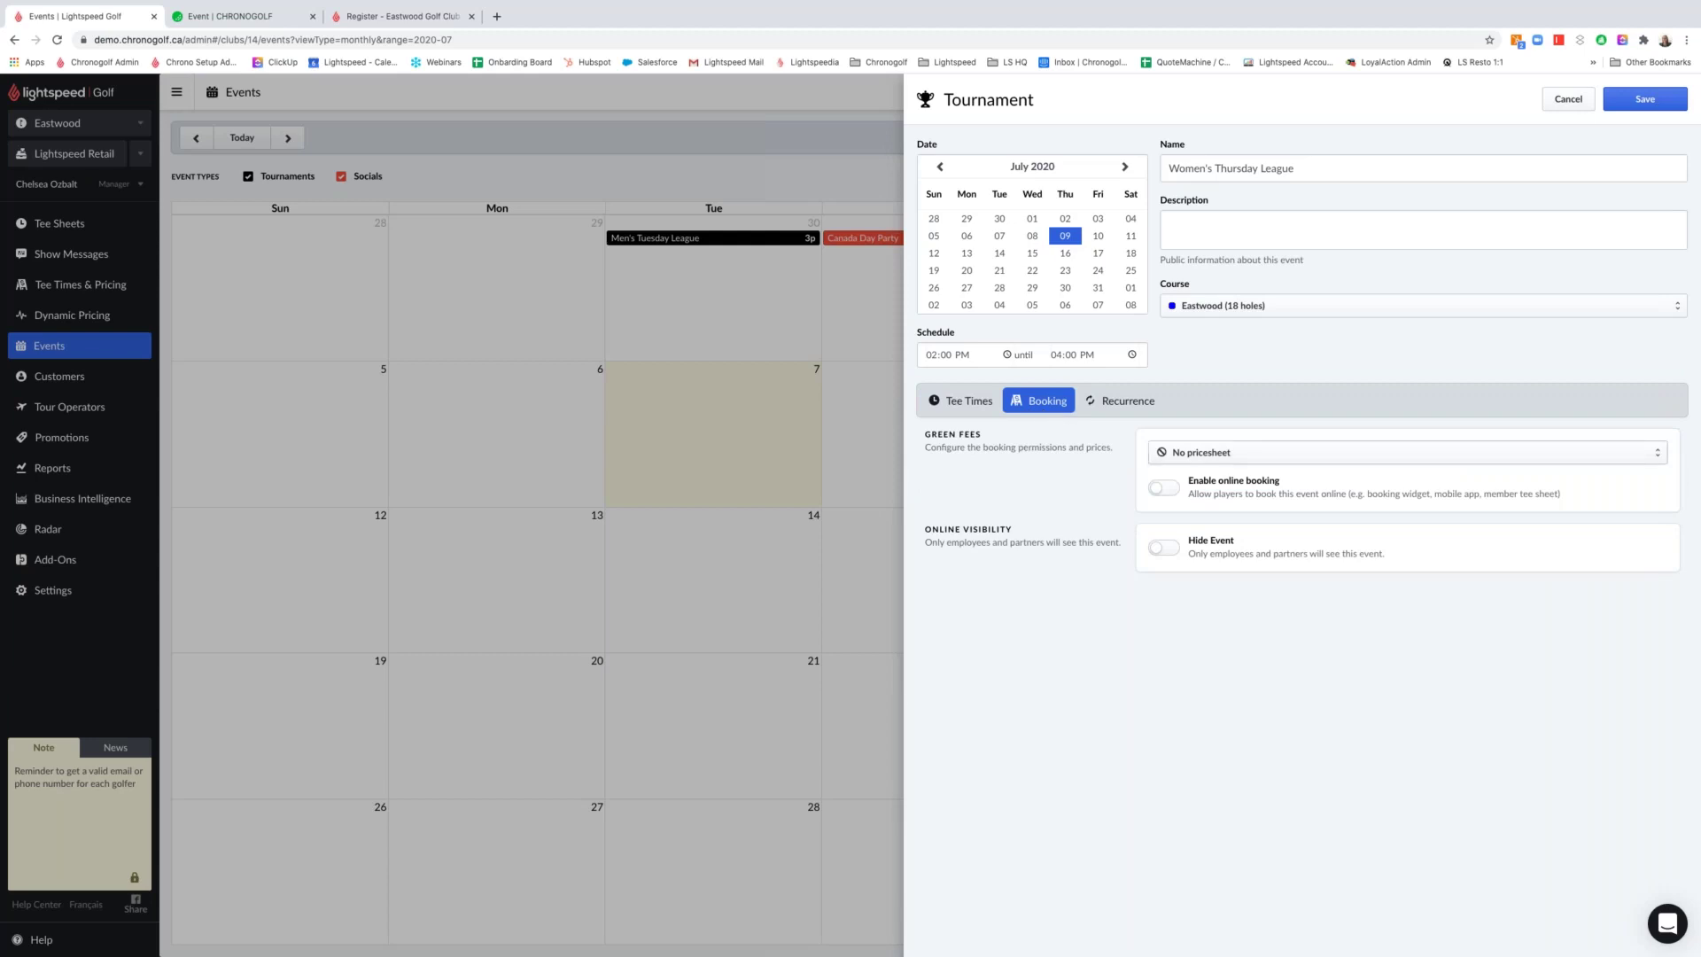
Charge the league's green fees with the League Play pricesheet and keep the event visible to players
{"action": "left_click", "coordinate": [1208, 453]}
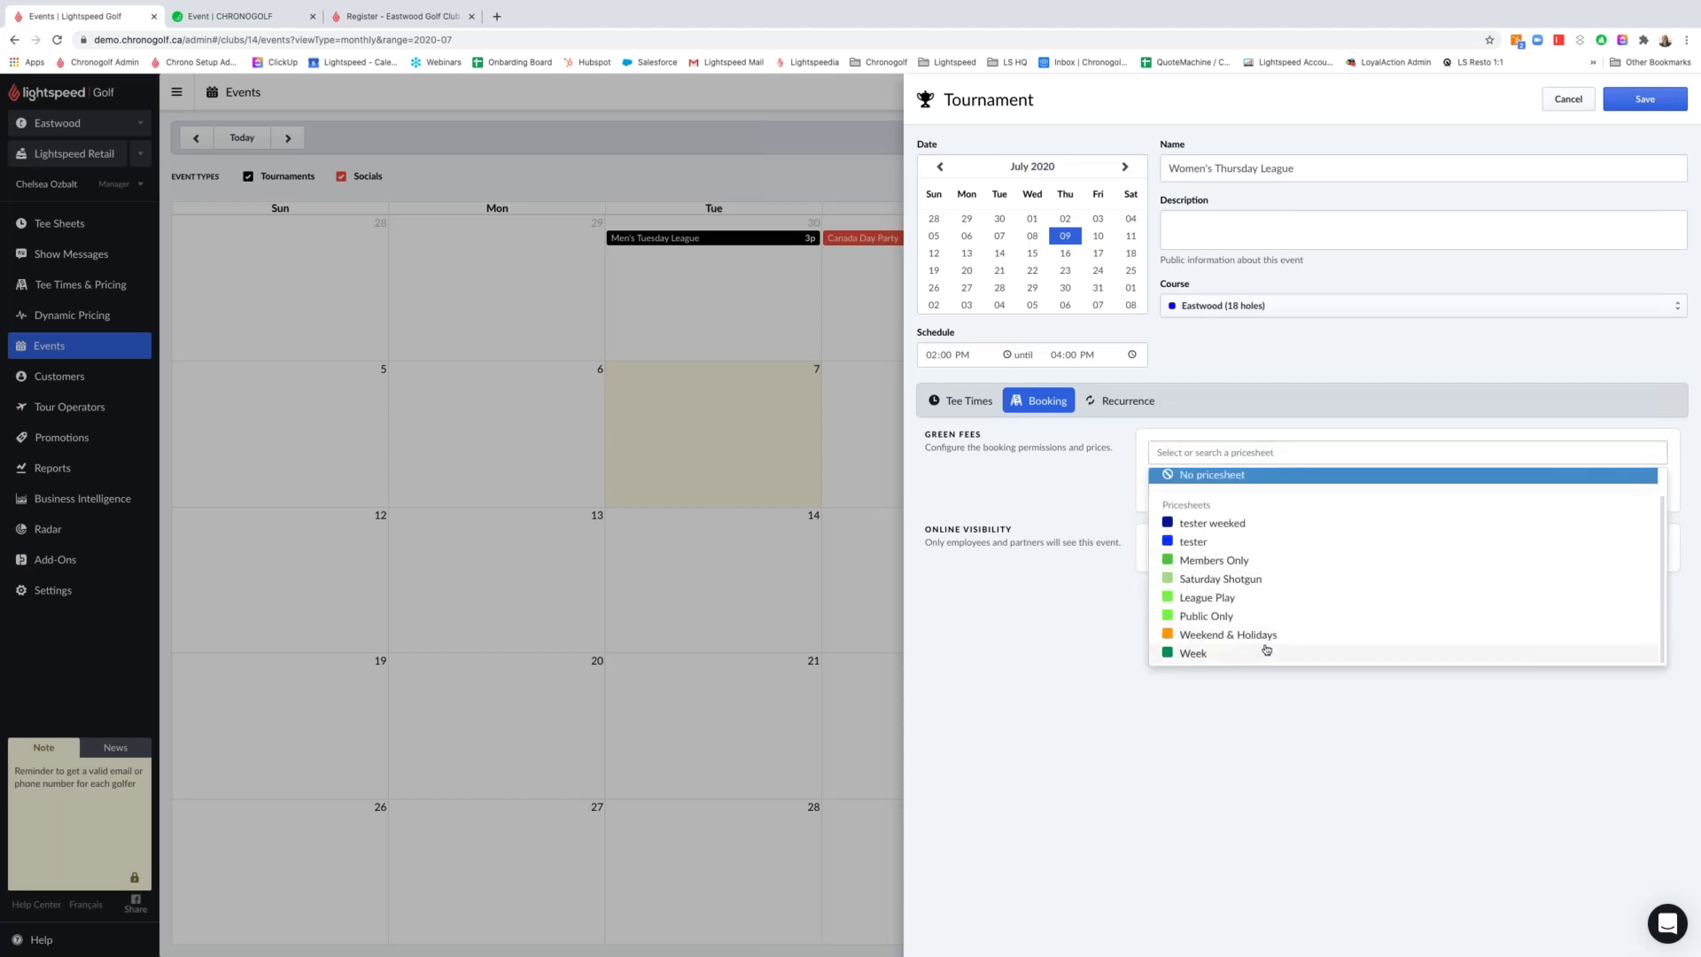
{"action": "left_click", "coordinate": [1231, 599]}
{"action": "left_click", "coordinate": [1148, 493]}
{"action": "left_click_drag", "start_coordinate": [933, 531], "coordinate": [1135, 546]}
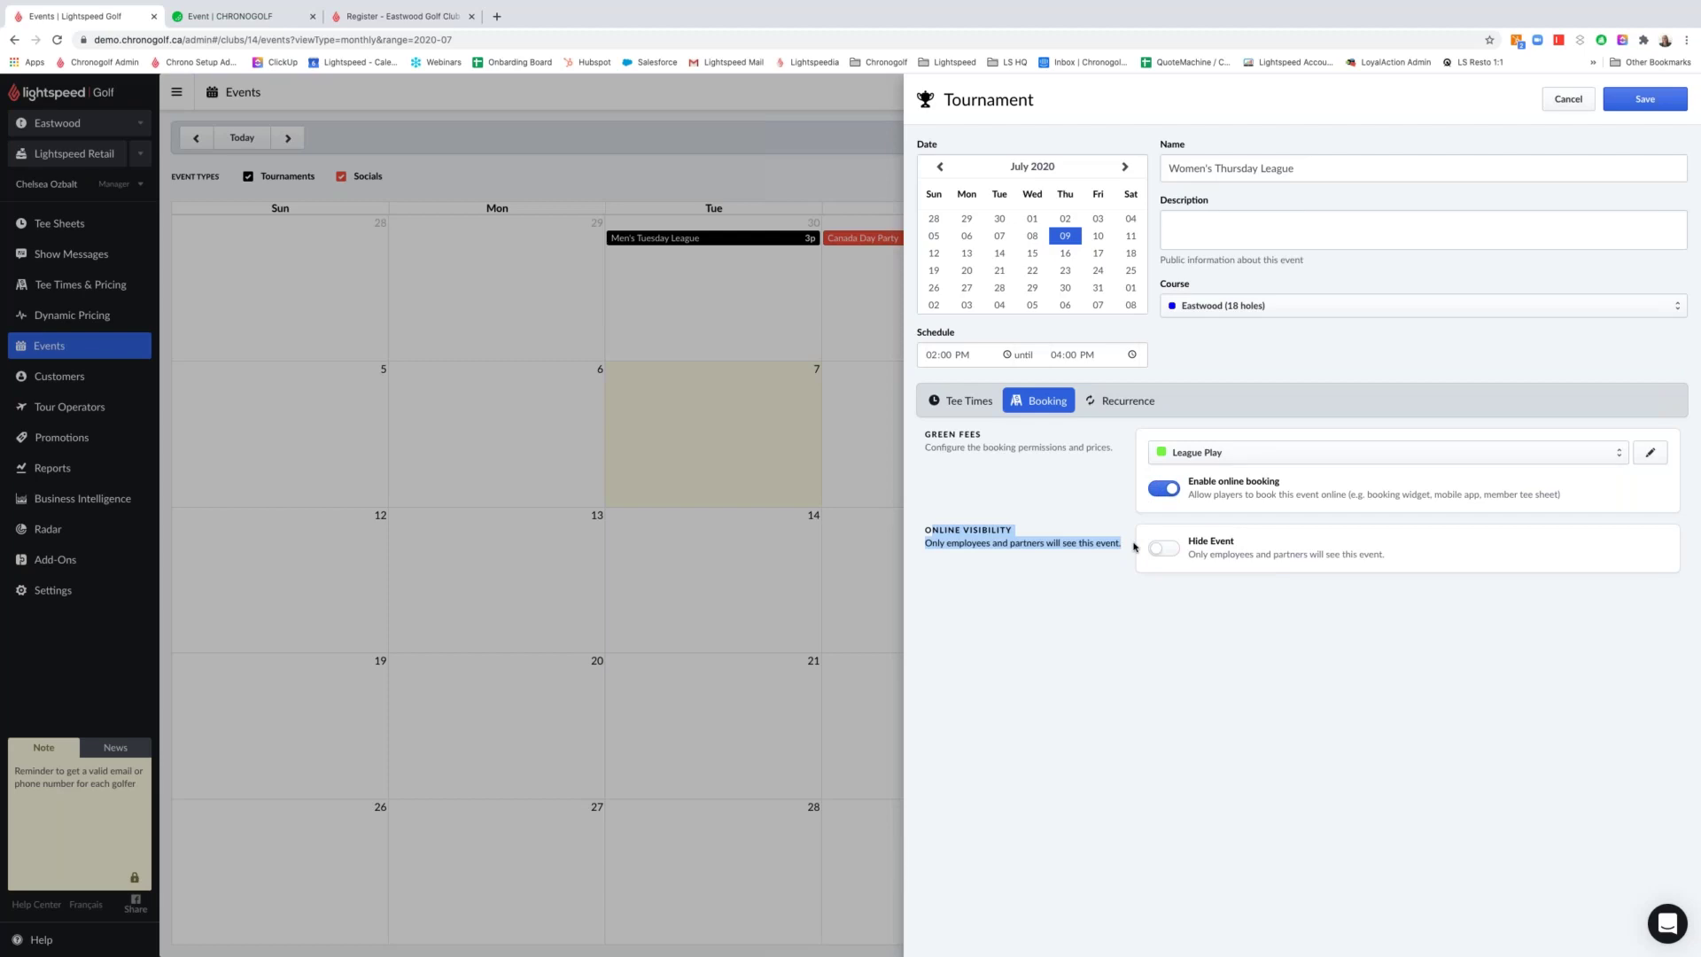
{"action": "left_click", "coordinate": [1164, 549]}
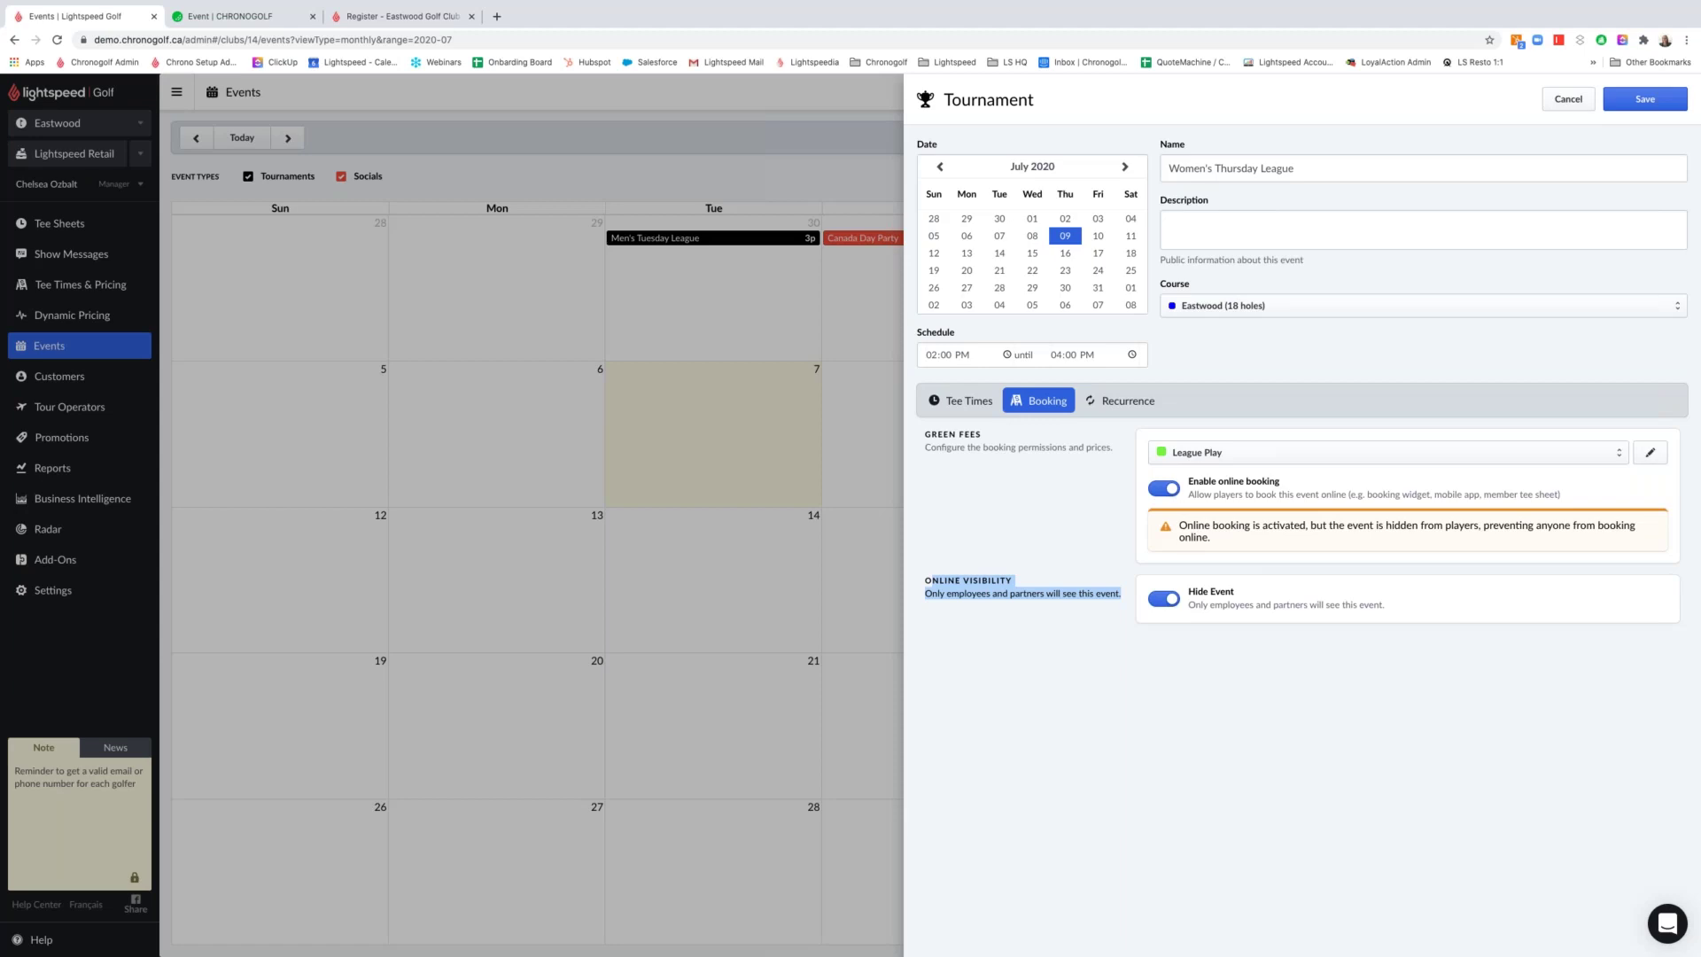
{"action": "left_click", "coordinate": [1164, 599]}
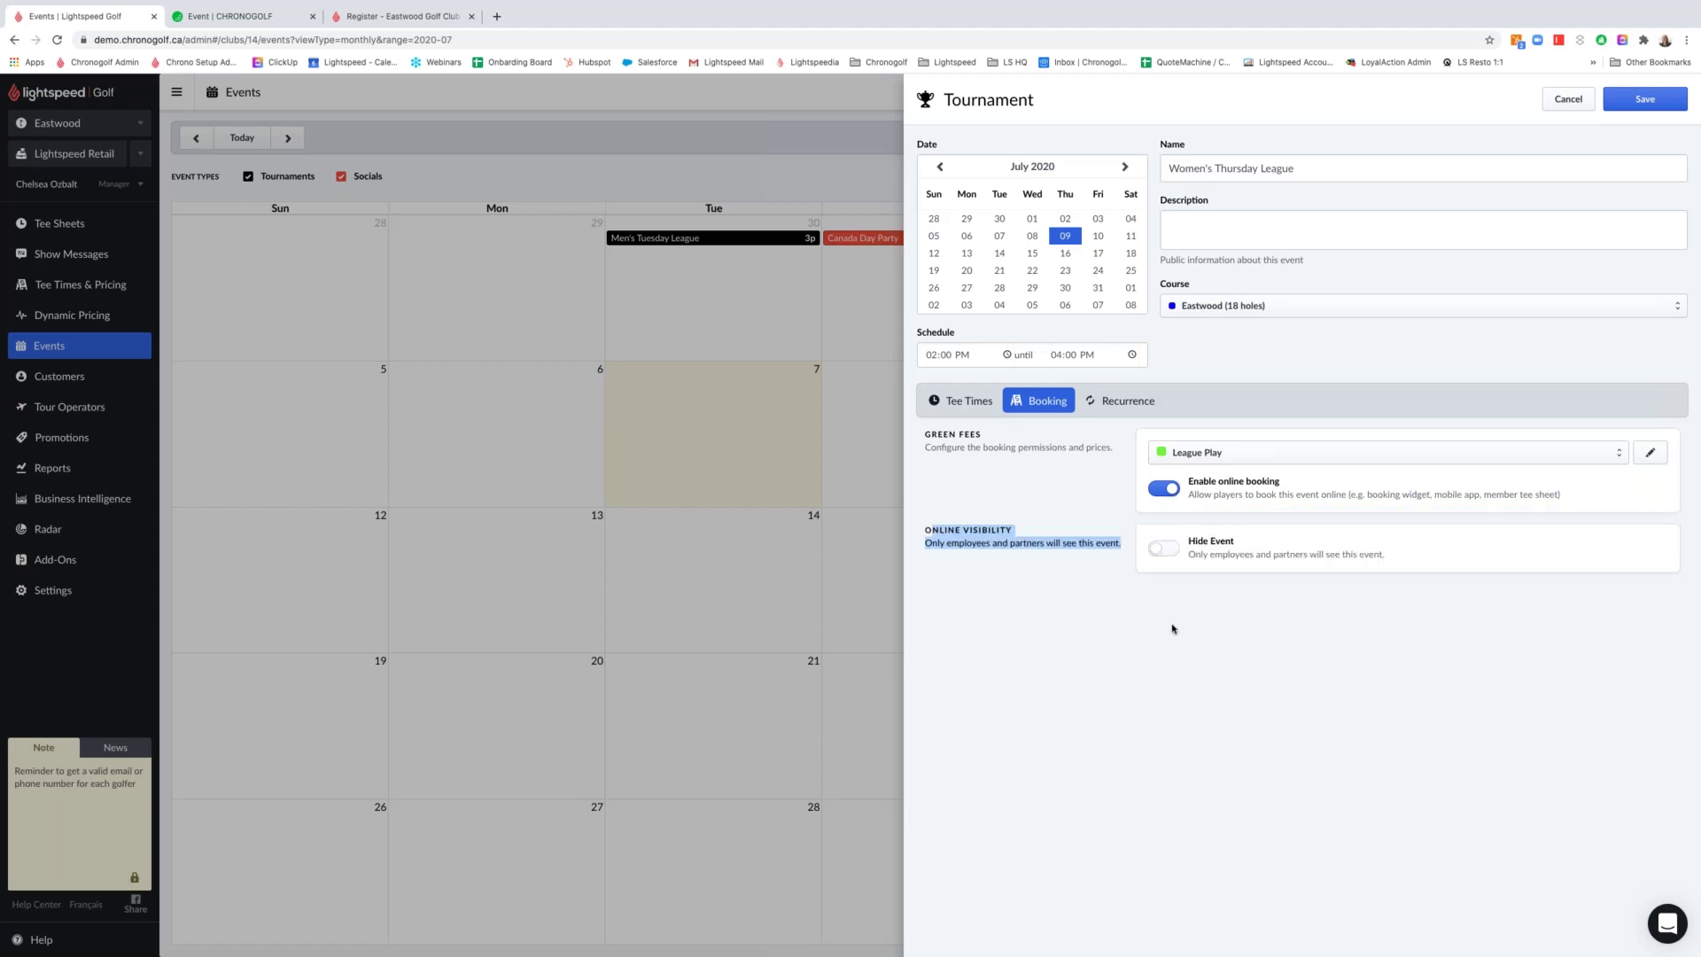
{"action": "left_click", "coordinate": [1161, 489]}
{"action": "left_click", "coordinate": [1122, 399]}
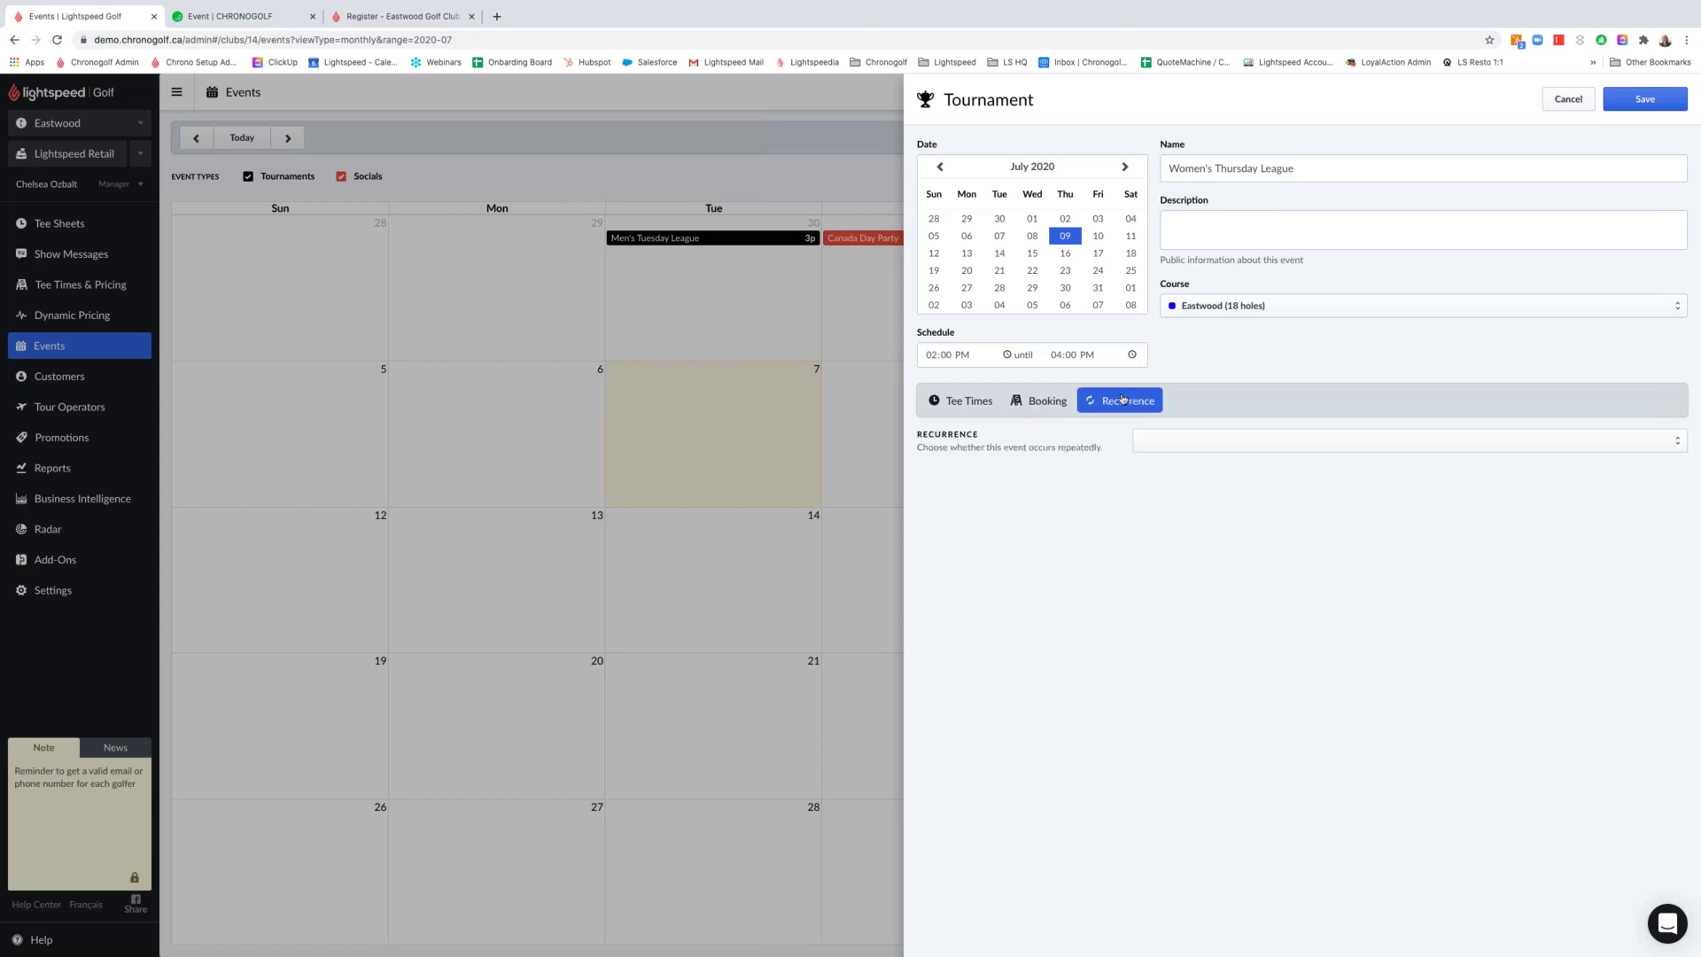
Make the league recur weekly on Thursdays until 2020-07-30 and save the tournament
{"action": "left_click", "coordinate": [1175, 447]}
{"action": "left_click", "coordinate": [1201, 482]}
{"action": "left_click", "coordinate": [1496, 529]}
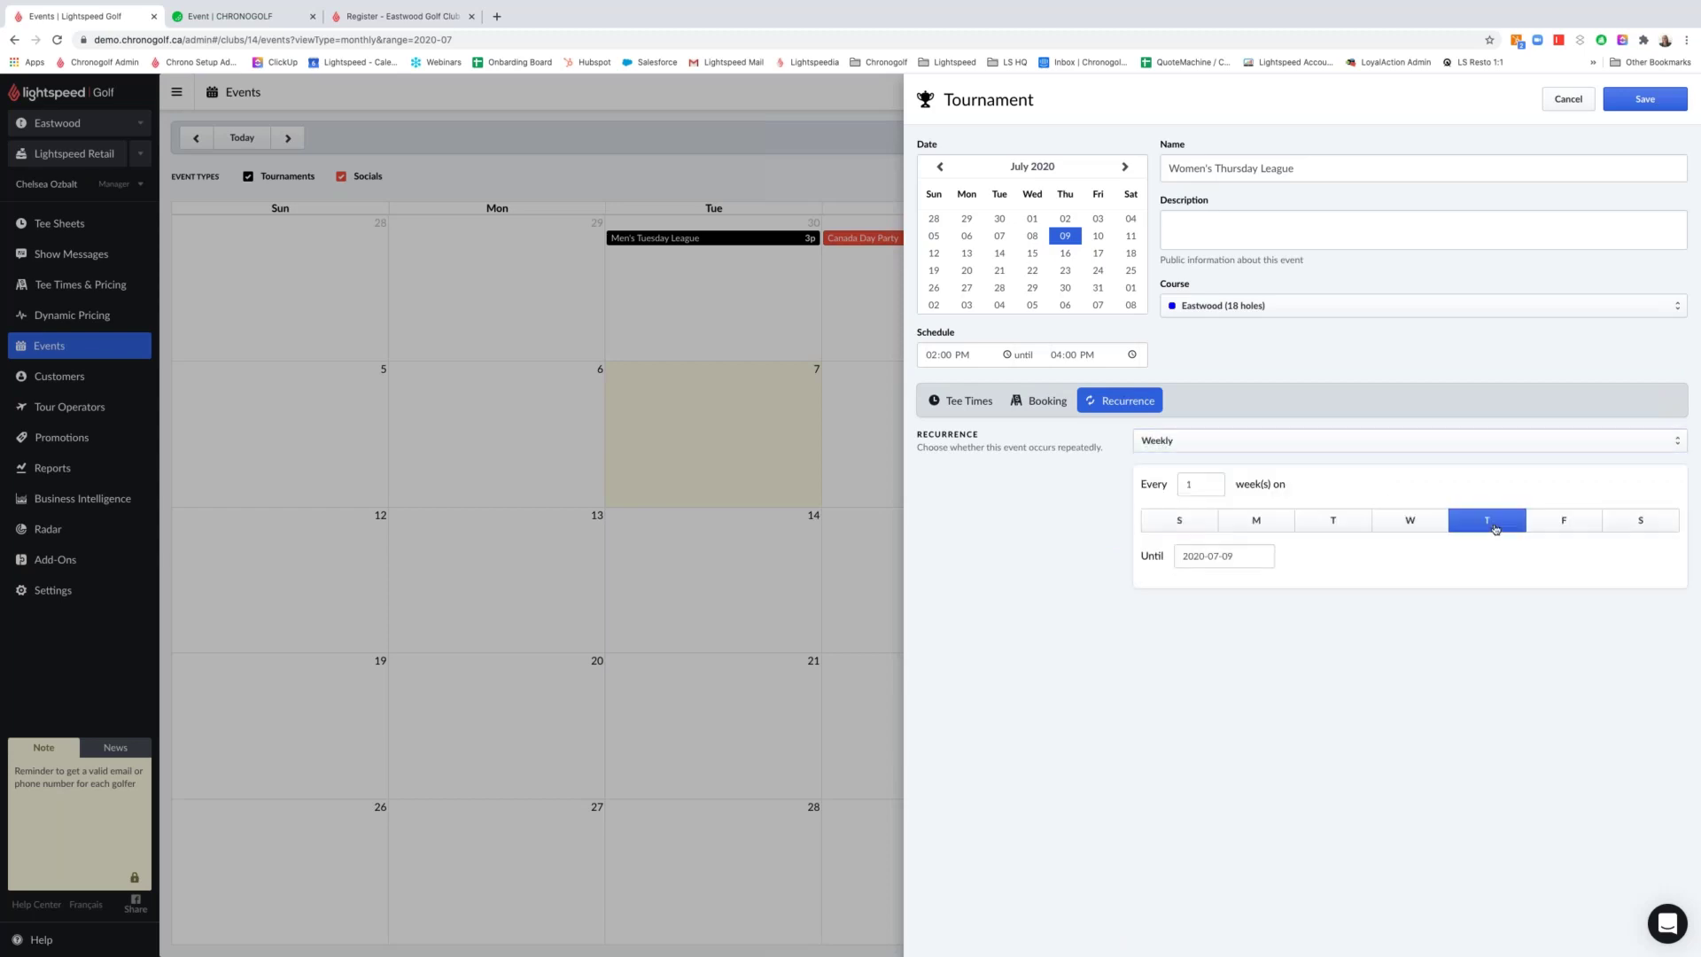
{"action": "left_click", "coordinate": [1227, 557]}
{"action": "left_click", "coordinate": [1318, 585]}
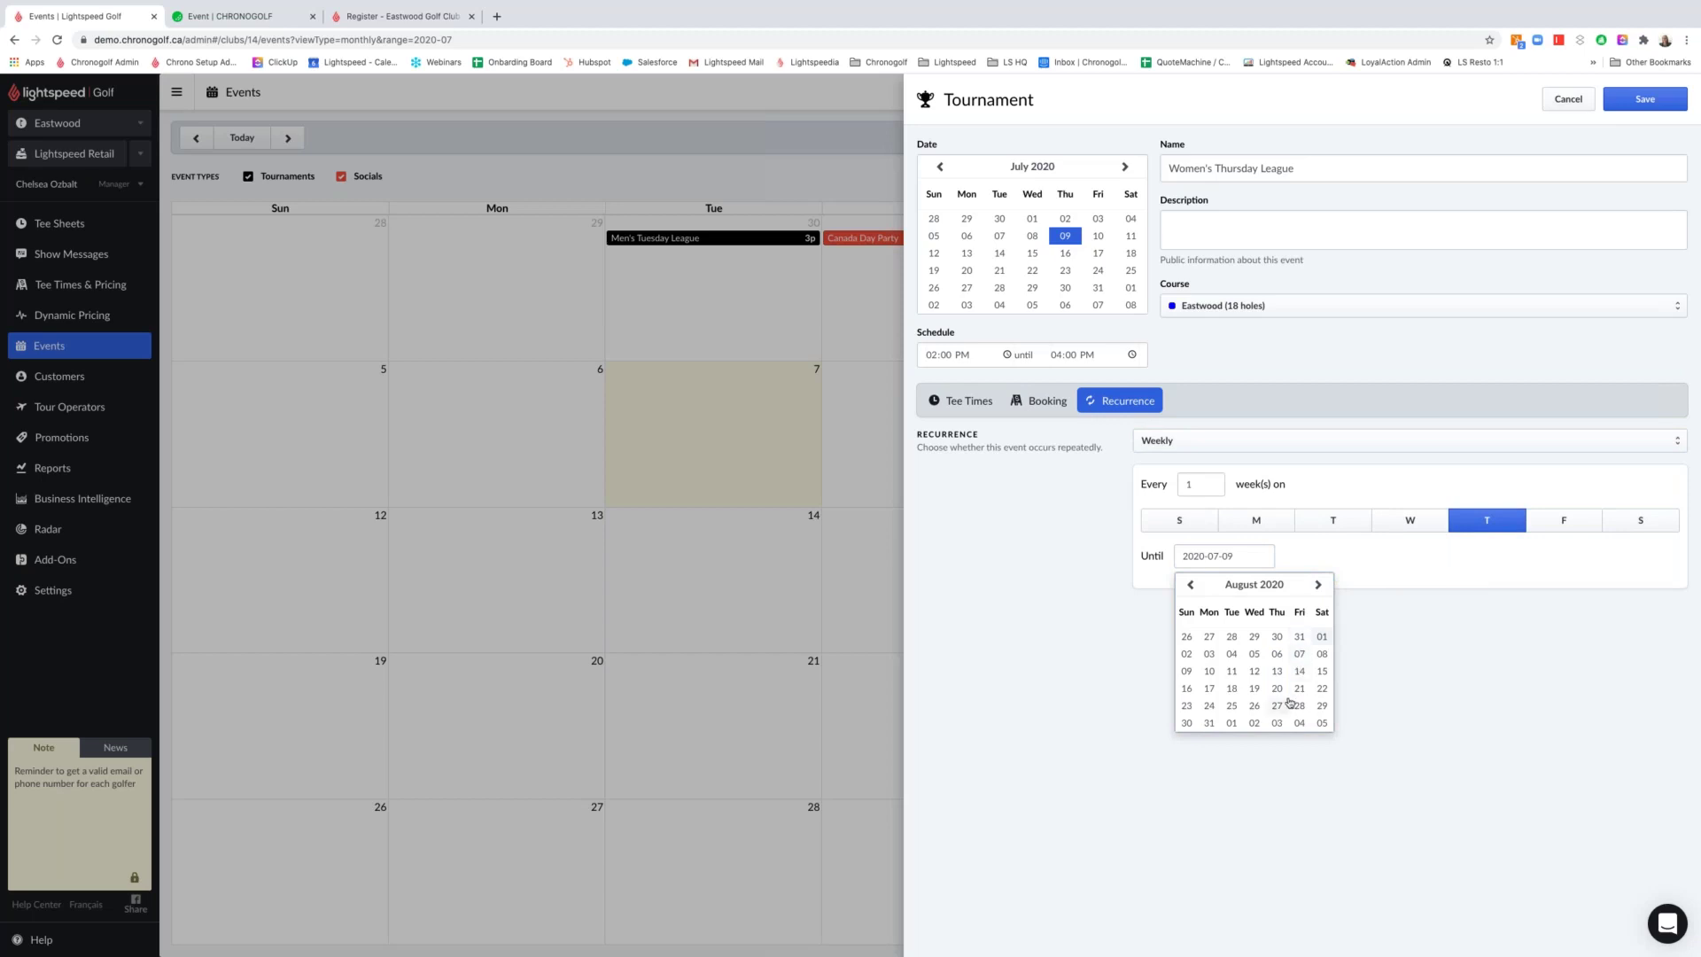
{"action": "left_click", "coordinate": [1277, 636]}
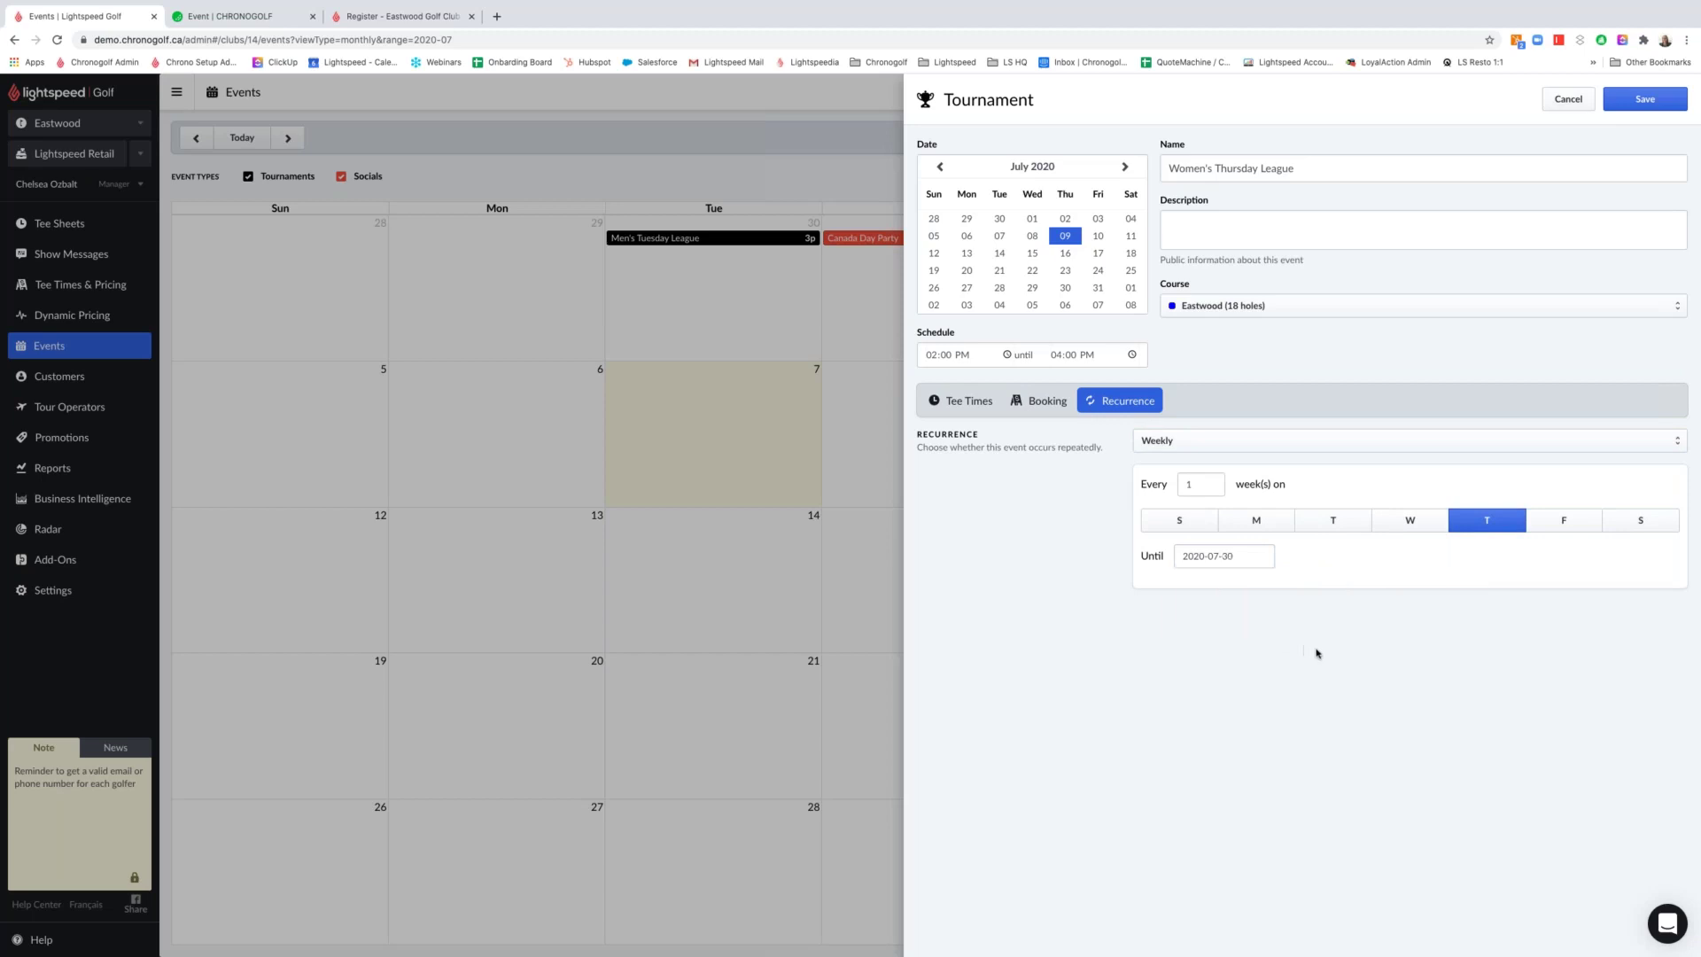
{"action": "left_click", "coordinate": [1627, 102]}
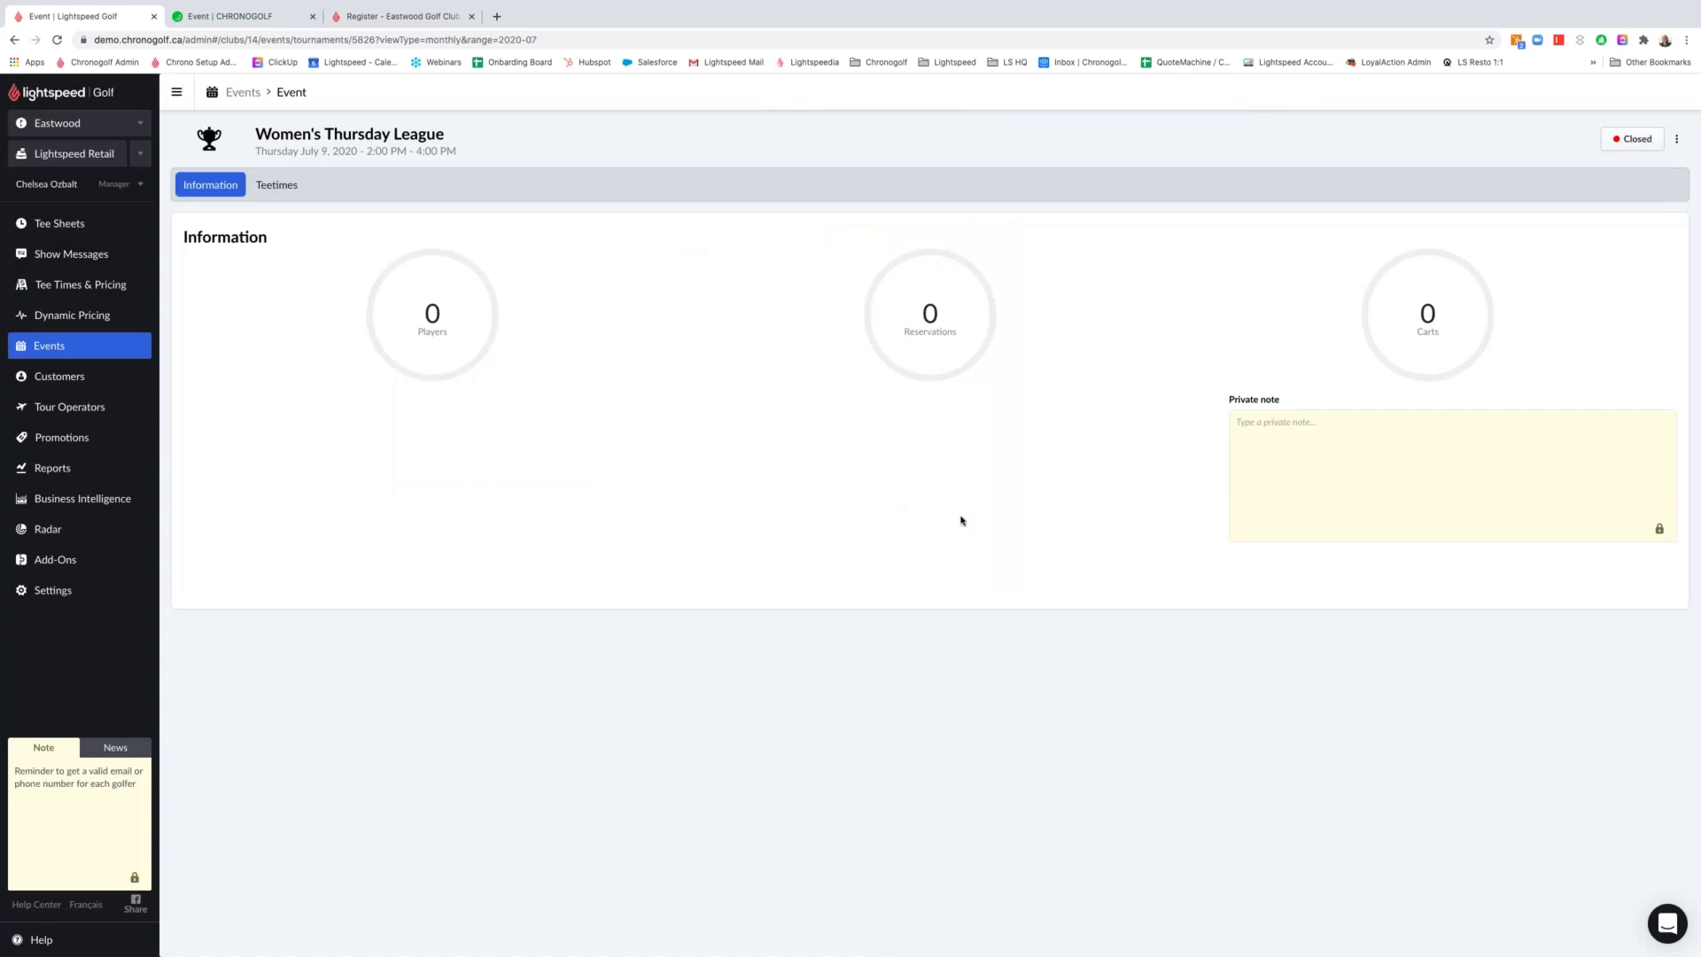
Save the private note "07/09 - two man Scramble" on the league and view its tee times
{"action": "left_click", "coordinate": [1316, 424]}
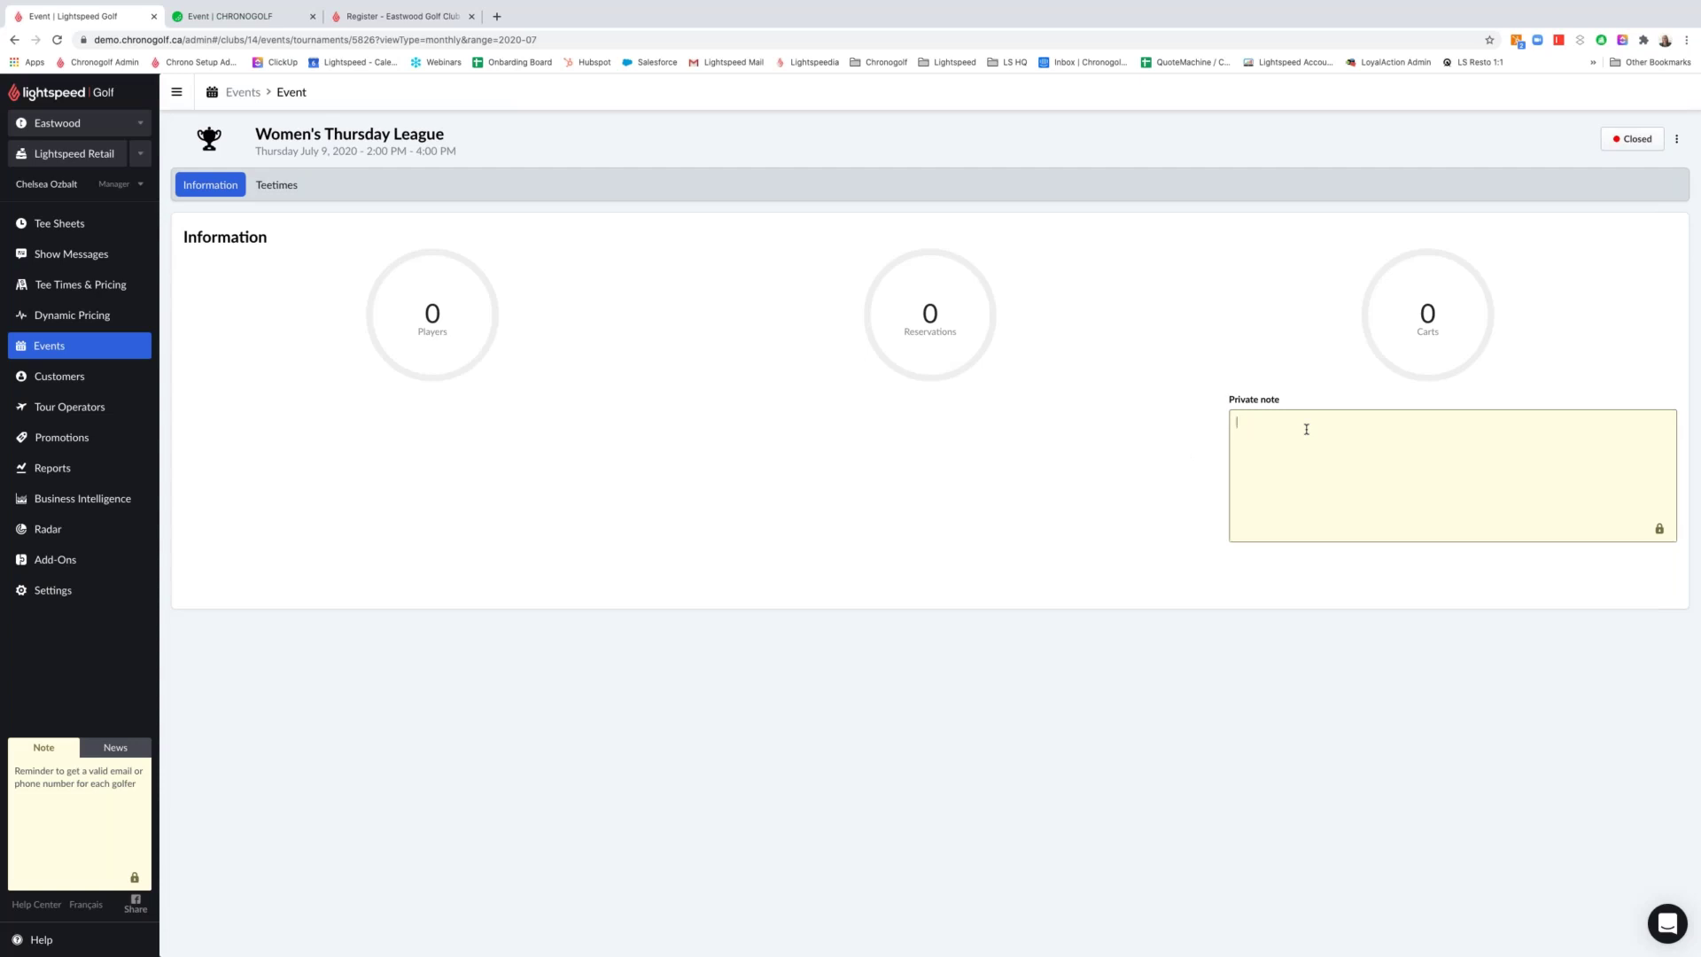
{"action": "type", "text": "07/09 "}
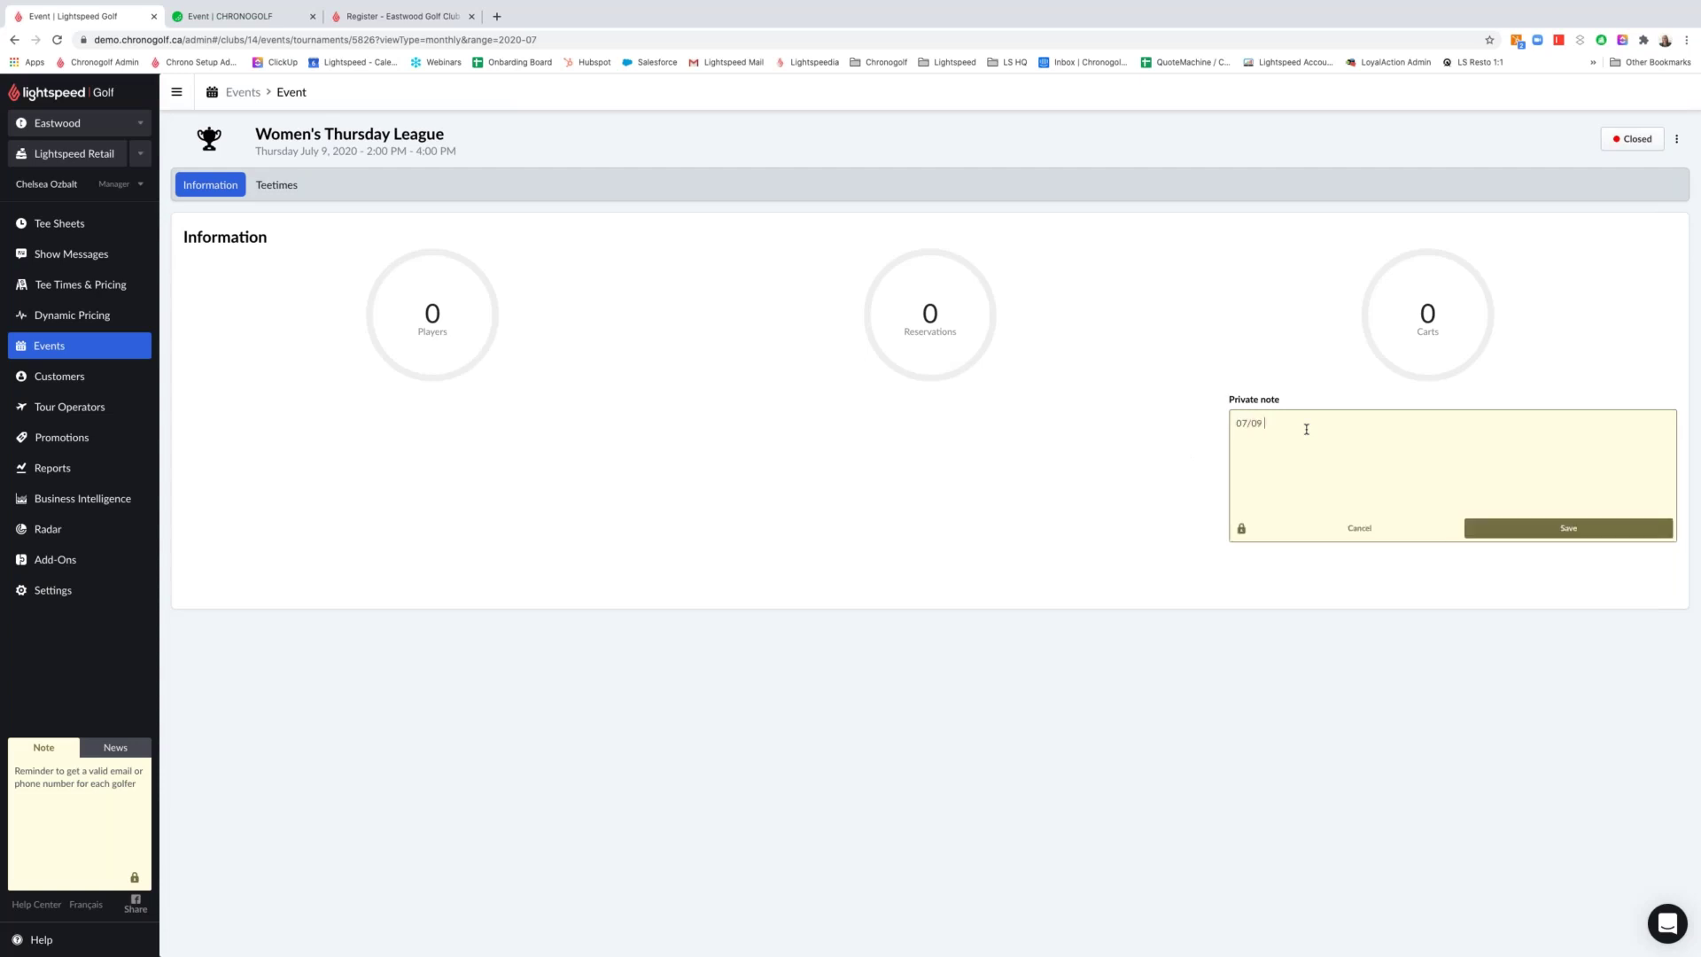
{"action": "type", "text": "- two many Scramble"}
{"action": "key", "text": "Return"}
{"action": "left_click", "coordinate": [1546, 529]}
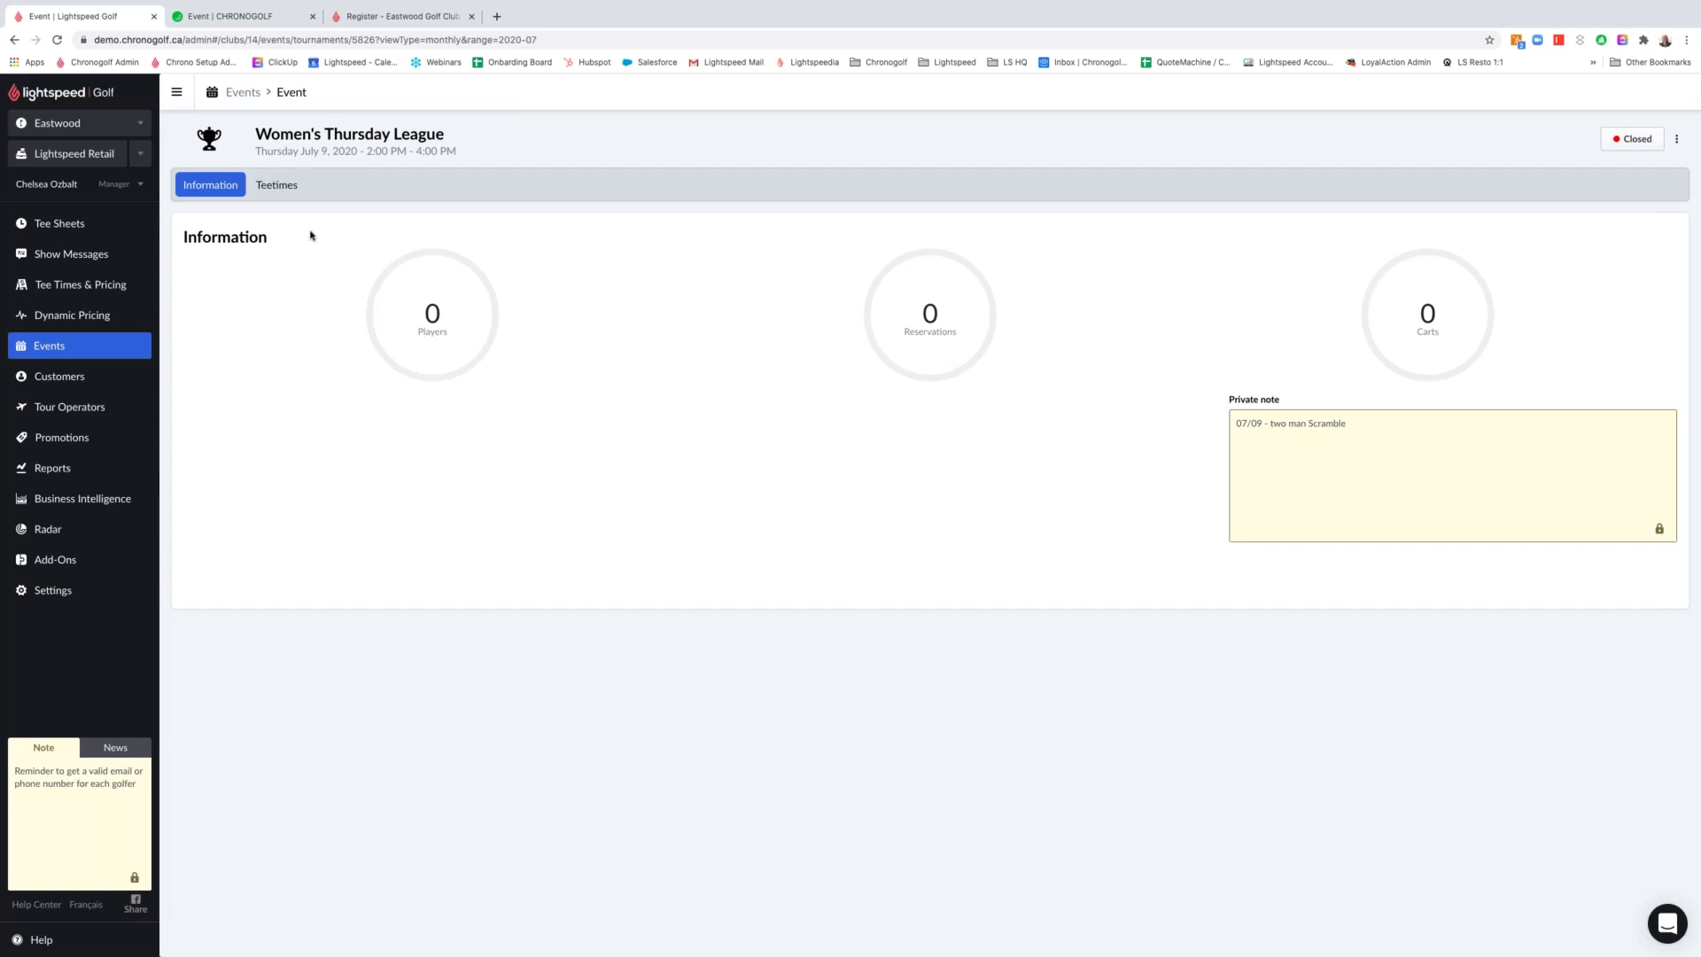
{"action": "left_click", "coordinate": [291, 189]}
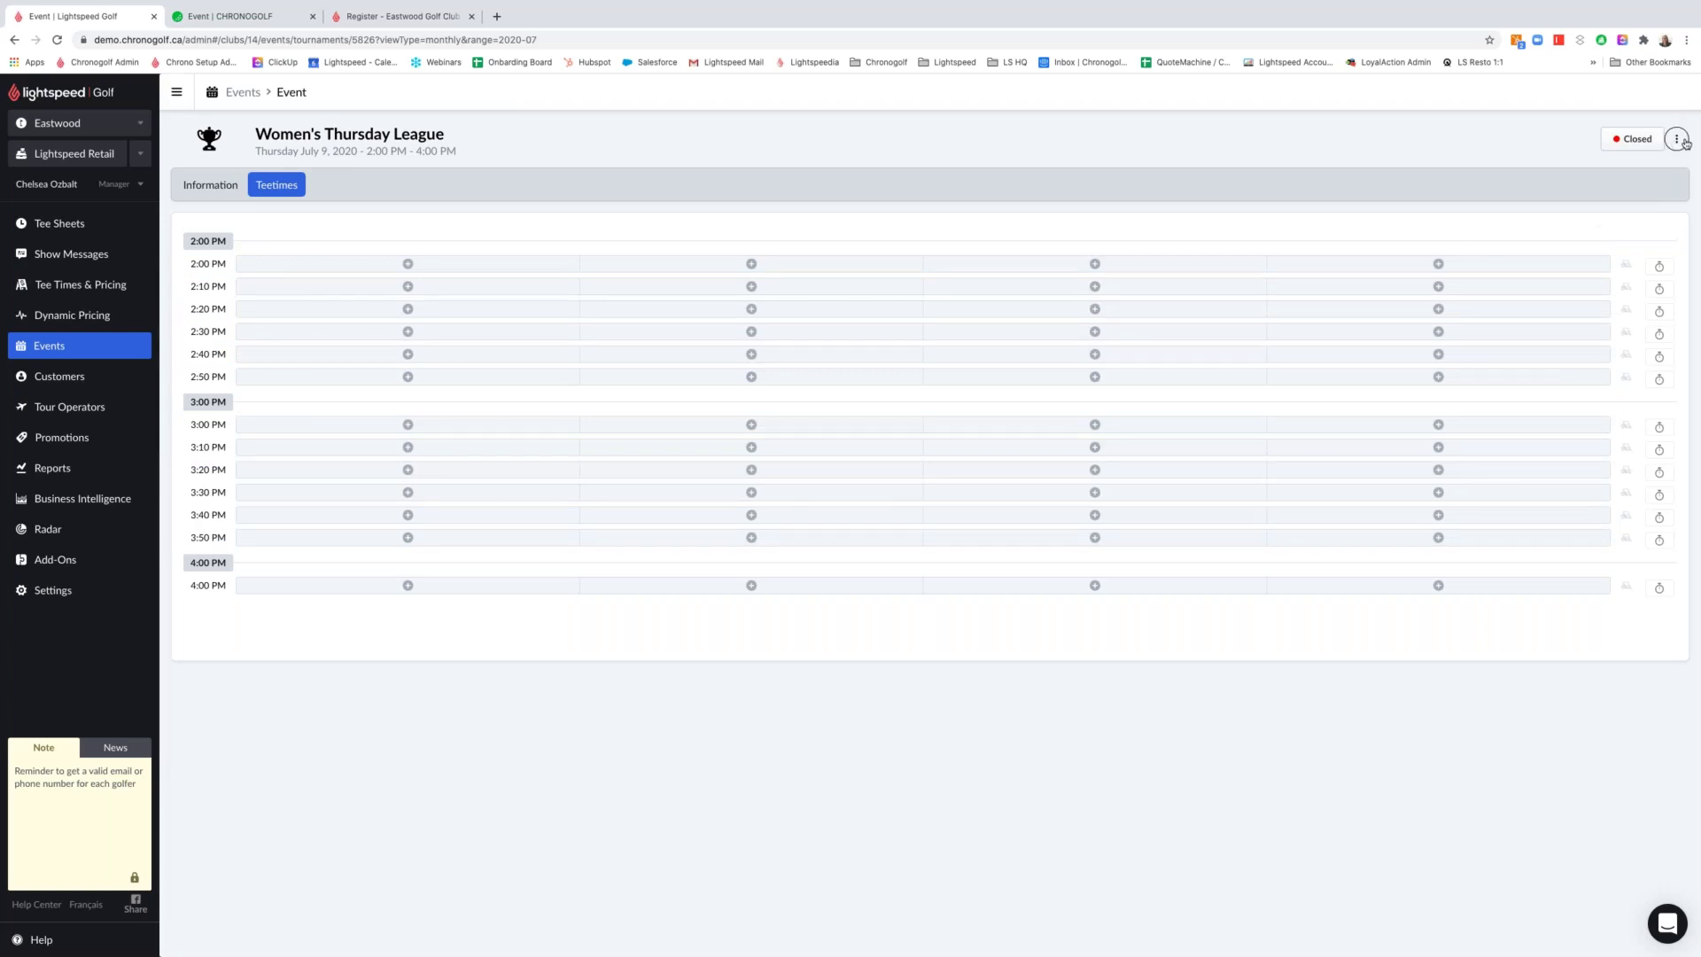
Put the Women's Thursday League on the Eastwood tee sheet for July 9, 2:00–4:00 PM
{"action": "left_click", "coordinate": [1684, 143]}
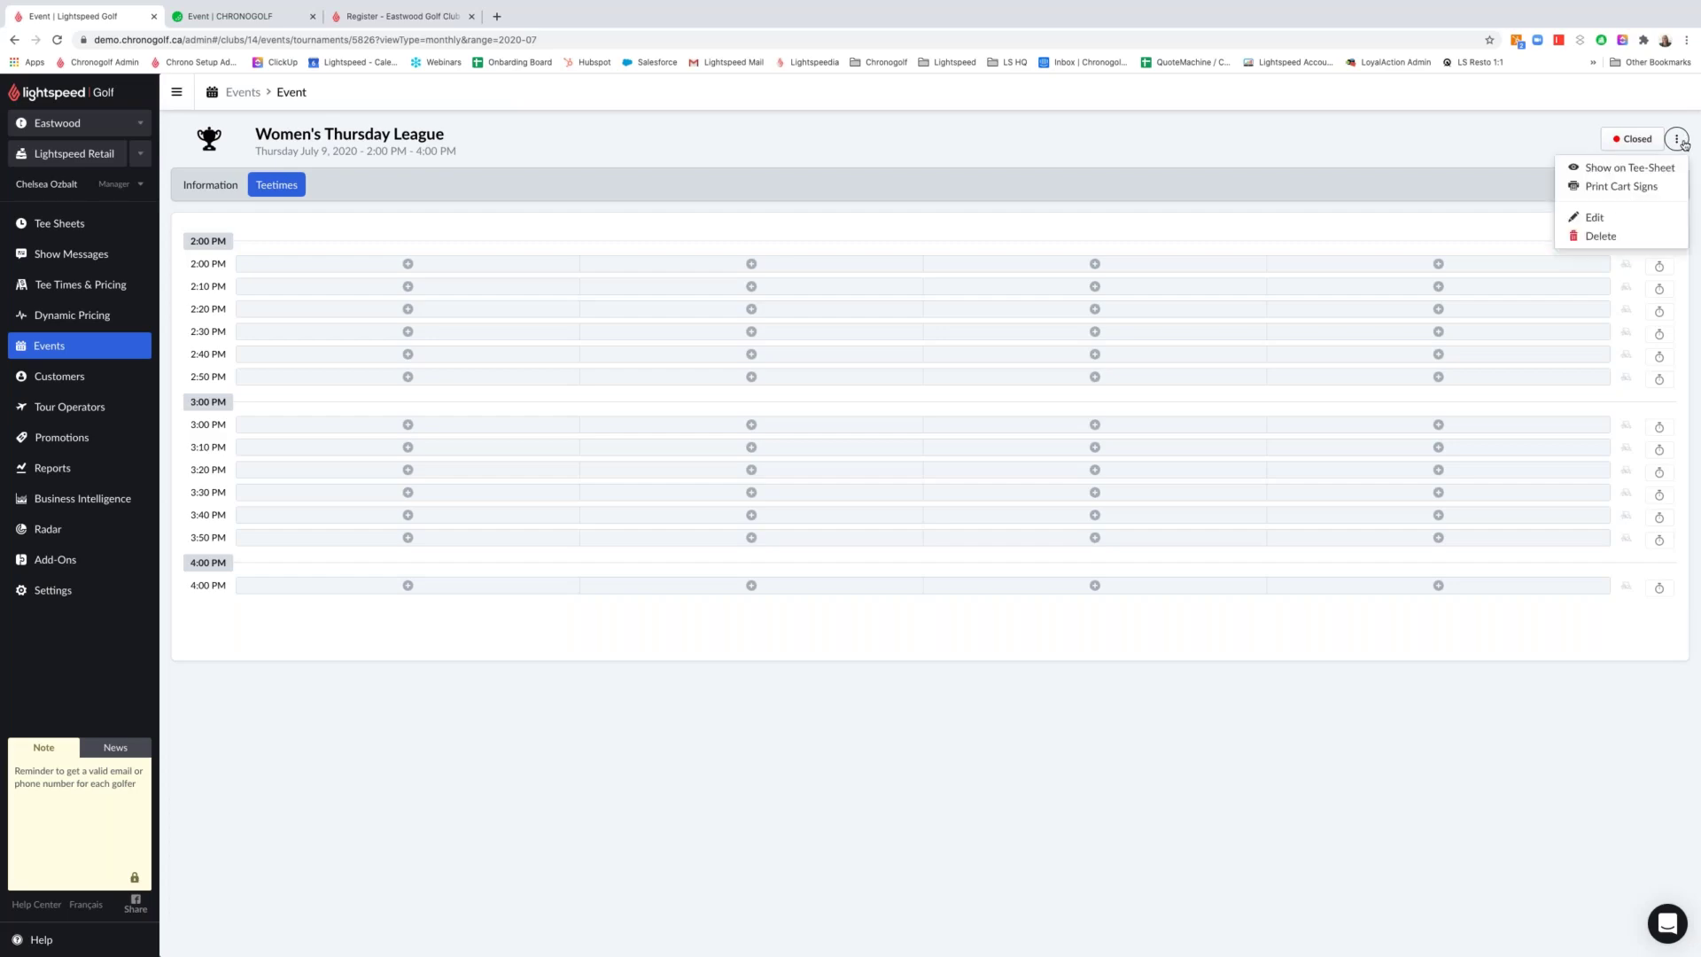
{"action": "left_click", "coordinate": [1664, 172]}
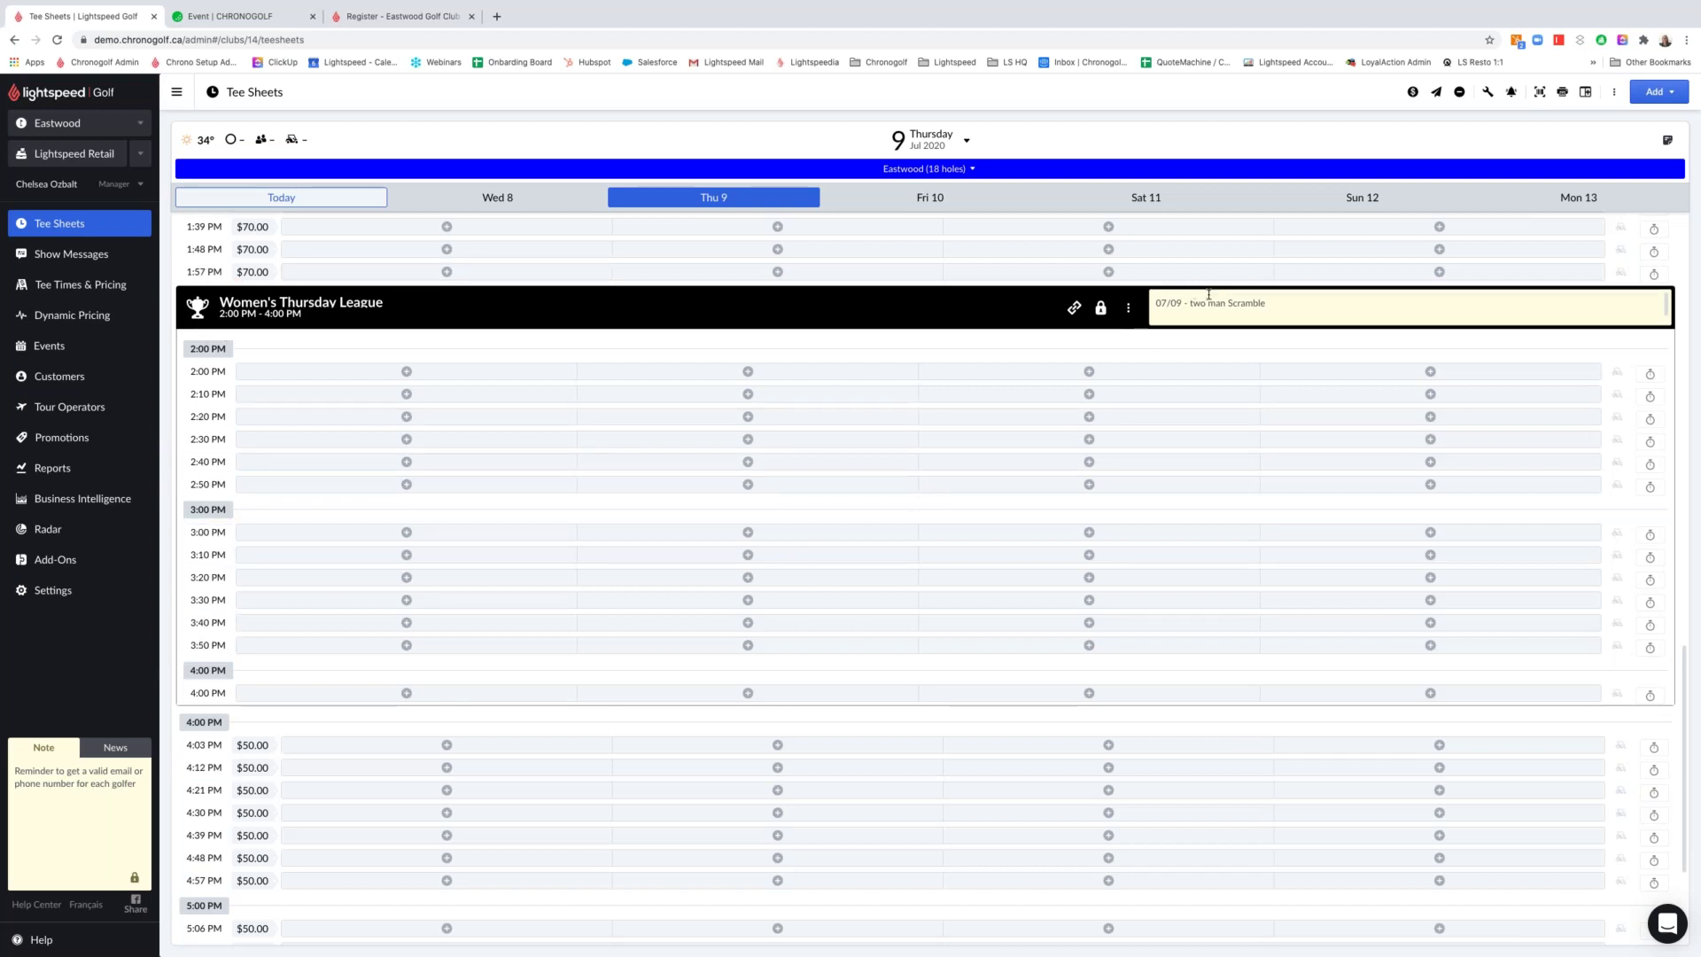
Open a new reservation for the empty 2:00 PM league slot on July 9
{"action": "triple_click", "coordinate": [1243, 303]}
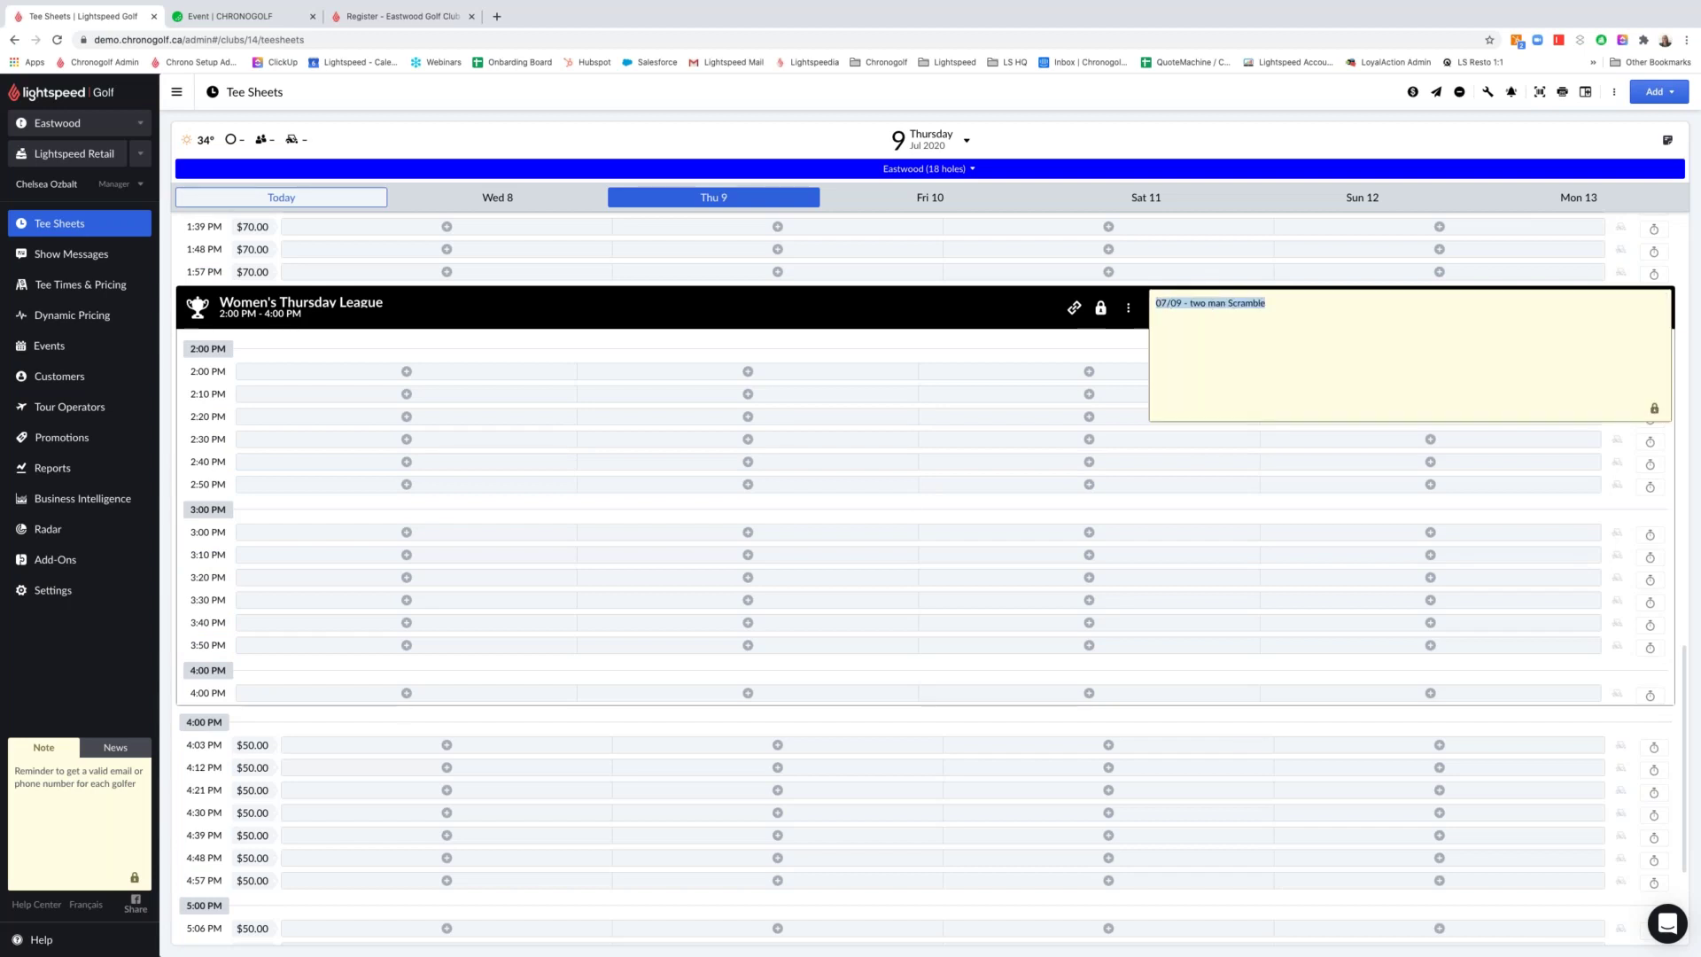
{"action": "left_click", "coordinate": [1275, 301]}
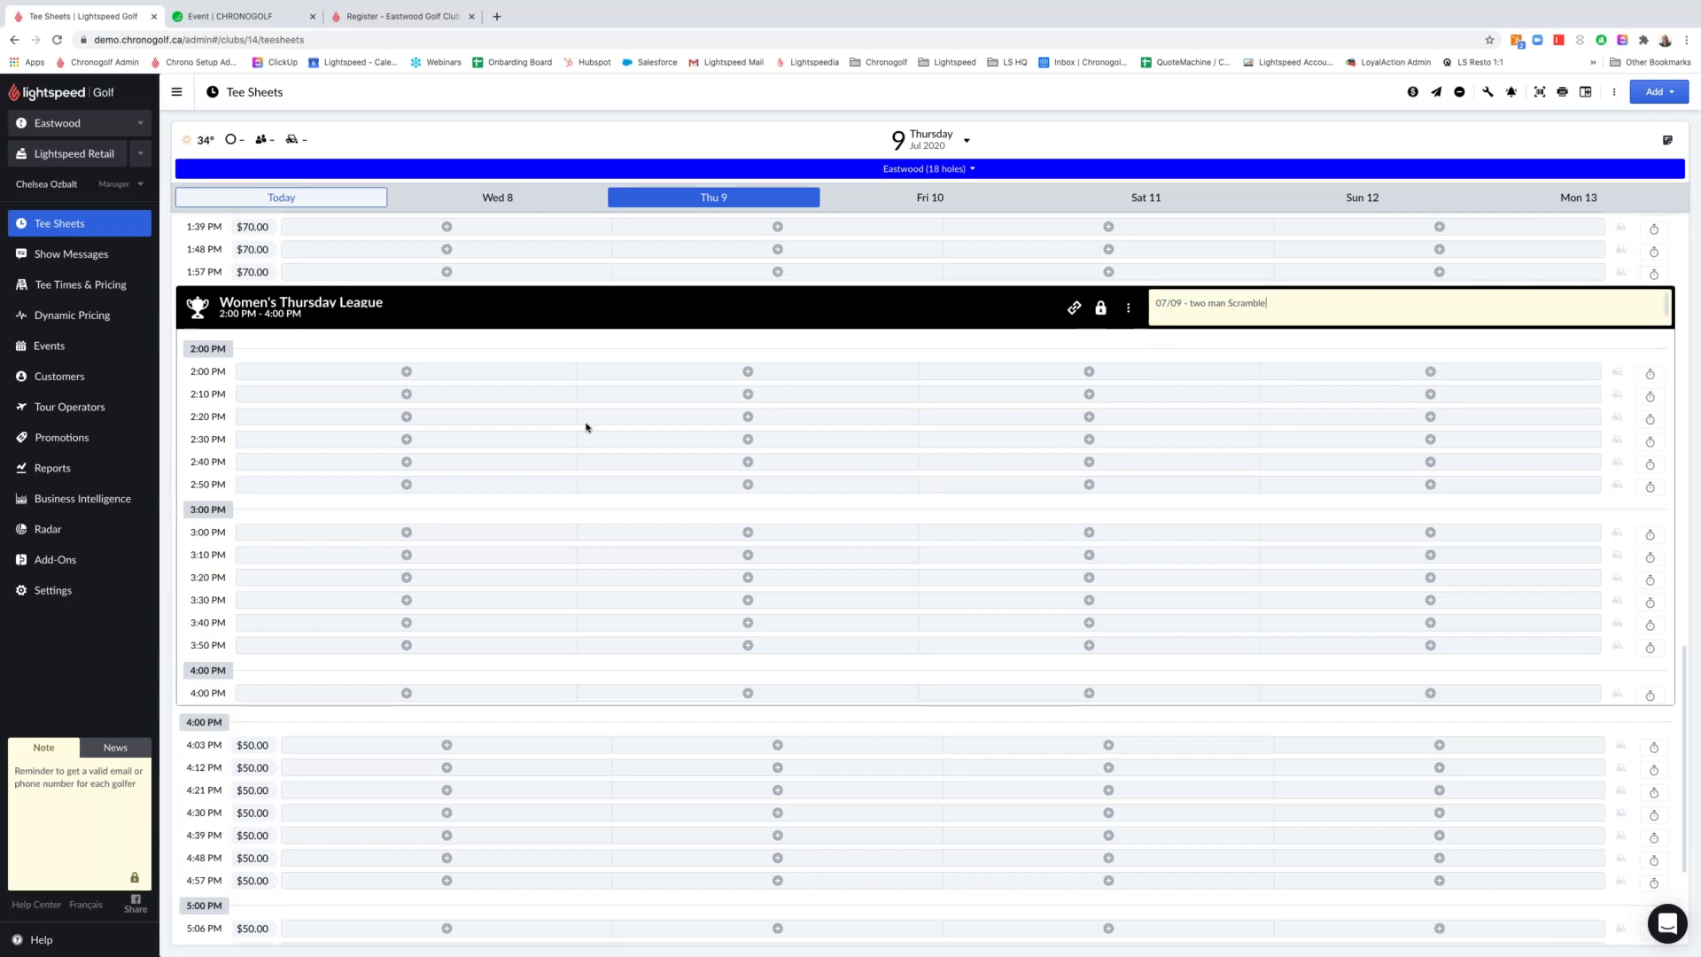
{"action": "left_click", "coordinate": [542, 381]}
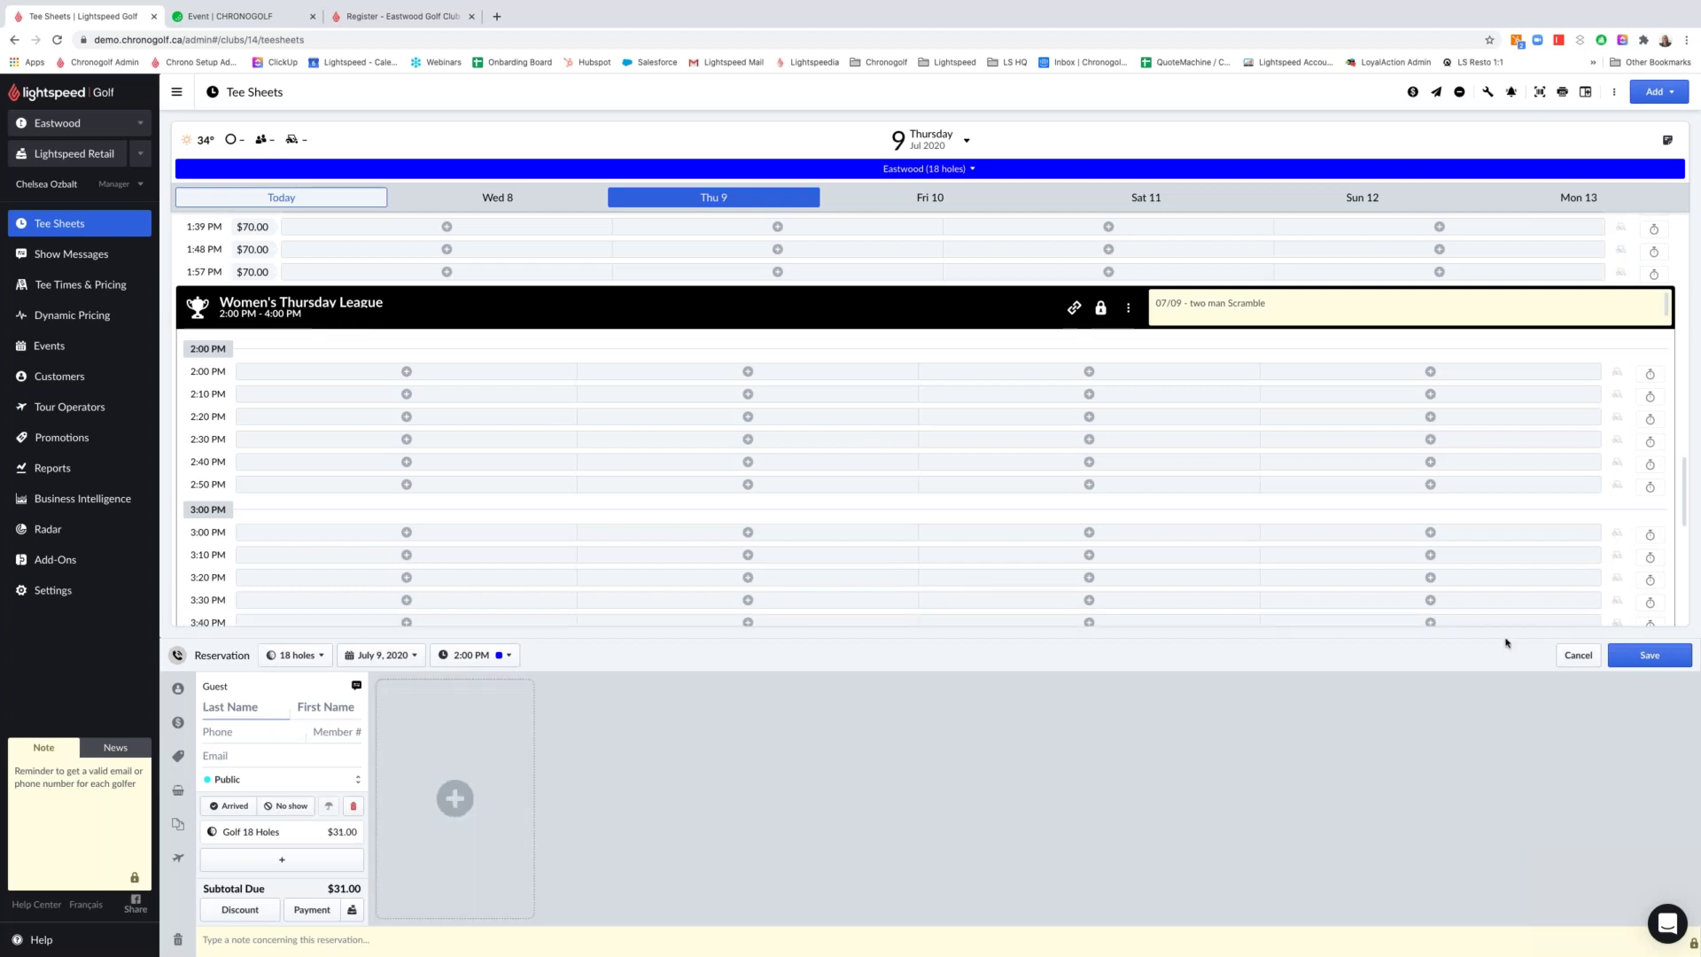
Cancel the unfinished reservation without saving
{"action": "left_click", "coordinate": [1579, 656]}
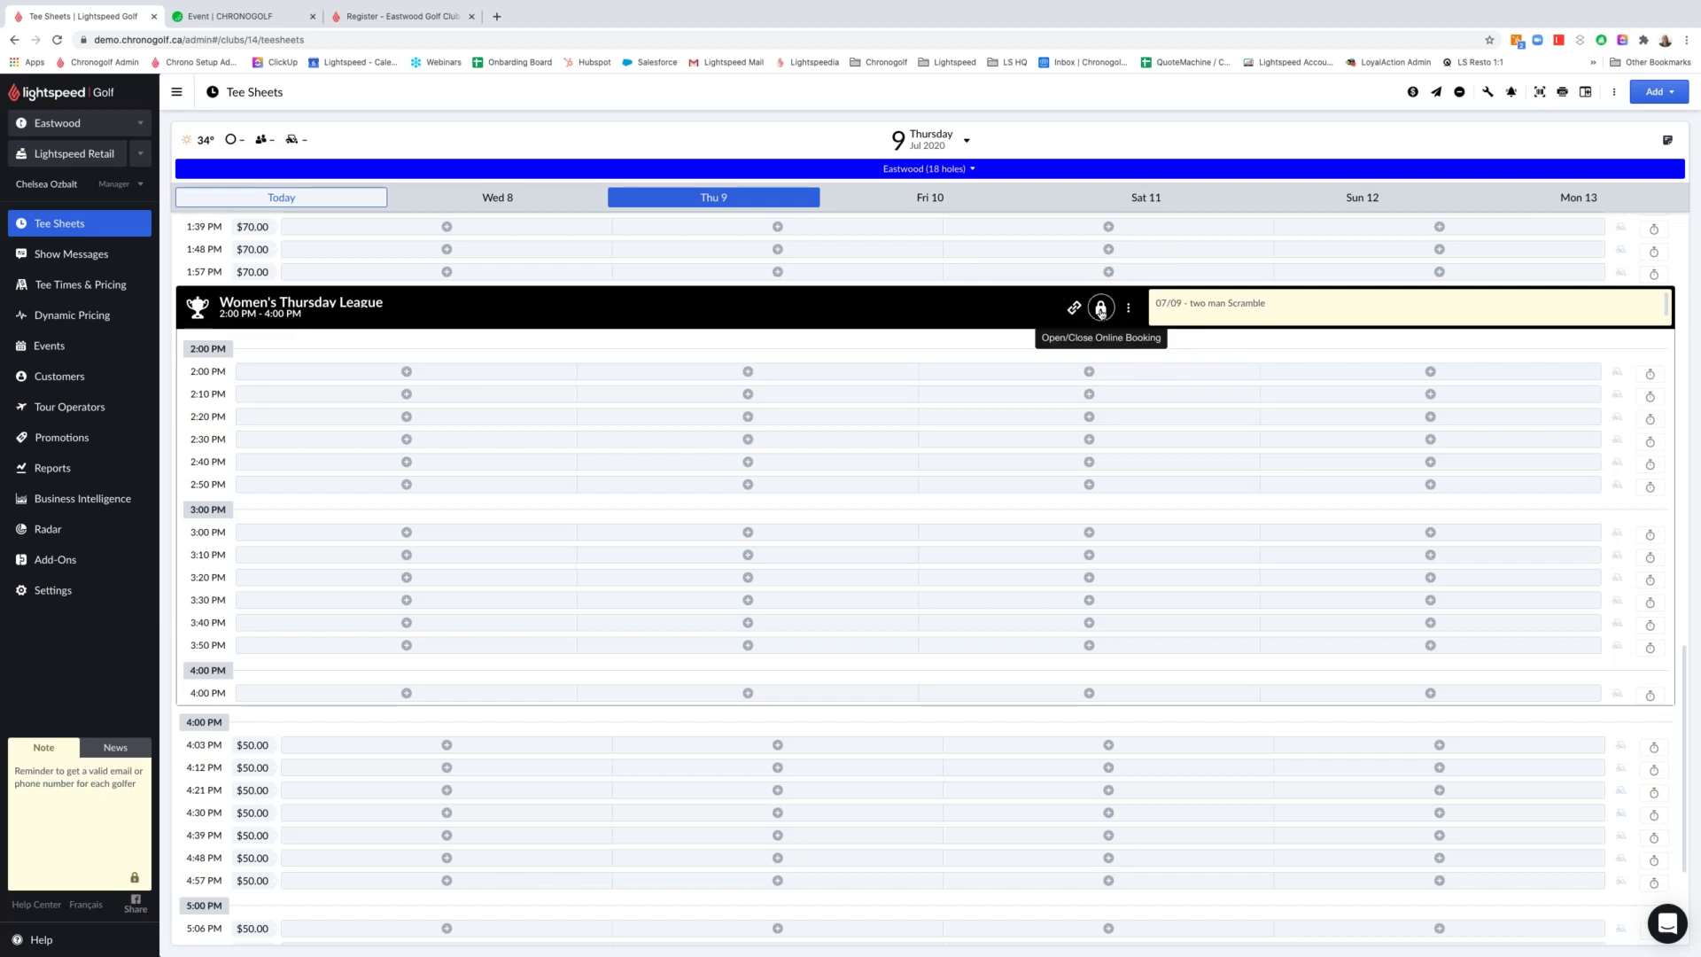
Lock the league to close it to online booking
{"action": "left_click", "coordinate": [1106, 316]}
{"action": "left_click", "coordinate": [1106, 315]}
{"action": "left_click", "coordinate": [1105, 316]}
Extend the July 9 league occurrence to end at 5:00 PM and save
{"action": "left_click", "coordinate": [1130, 310]}
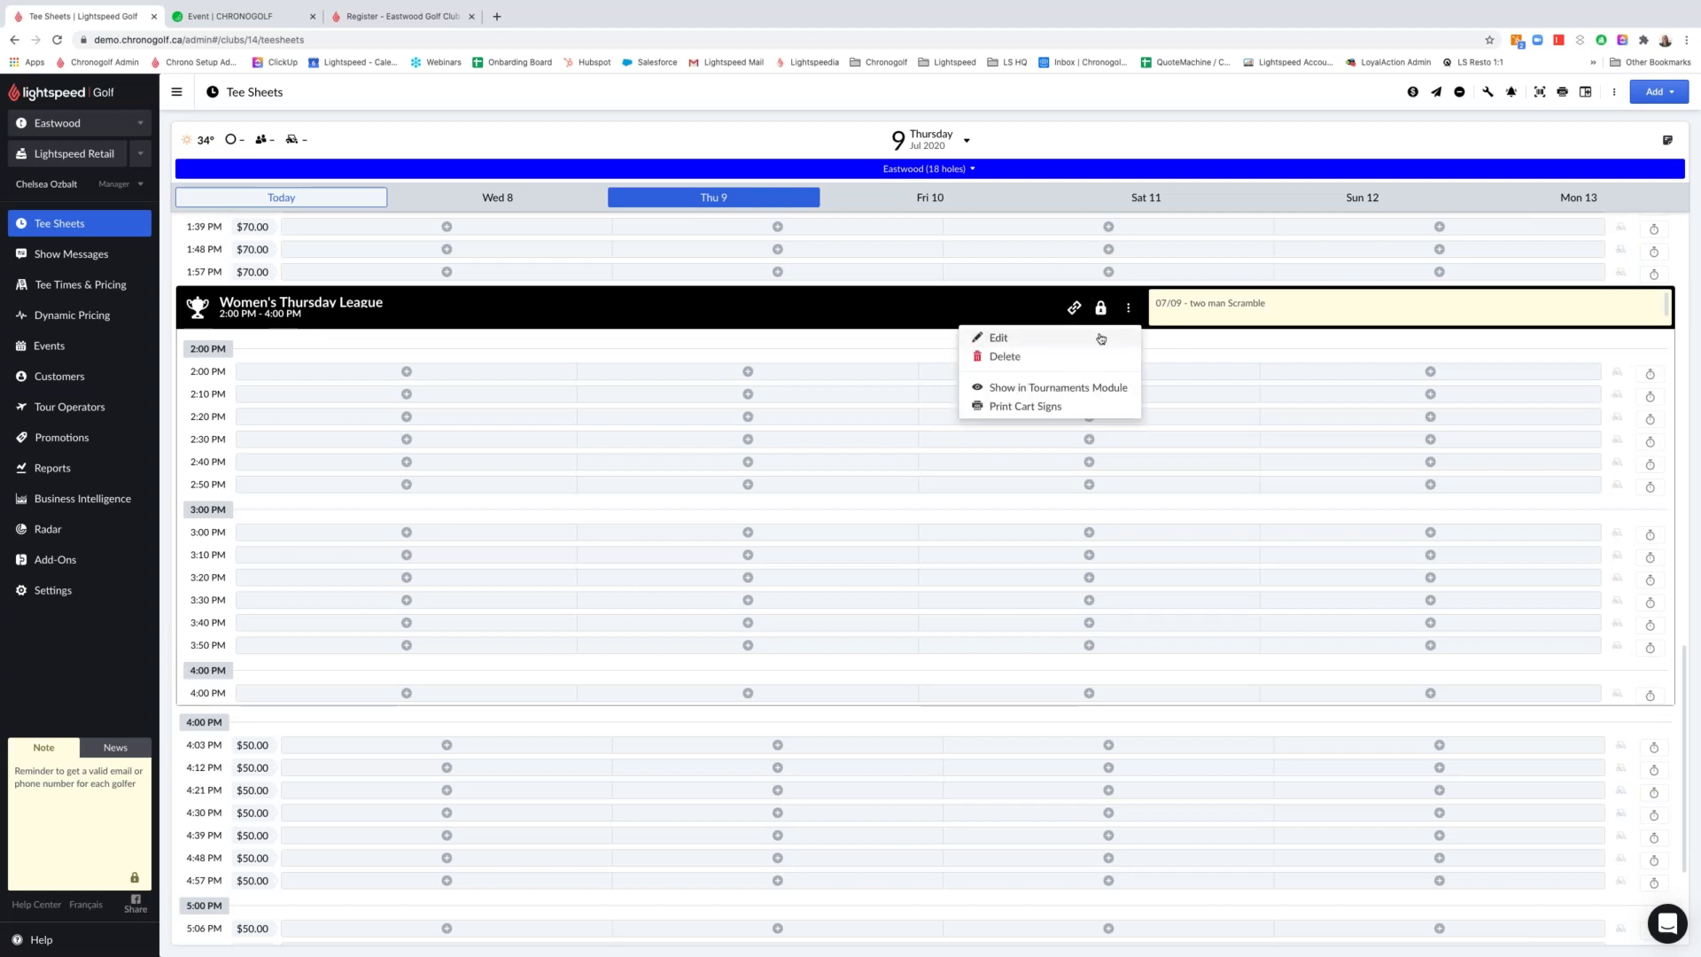
{"action": "left_click", "coordinate": [1101, 338]}
{"action": "left_click", "coordinate": [1059, 393]}
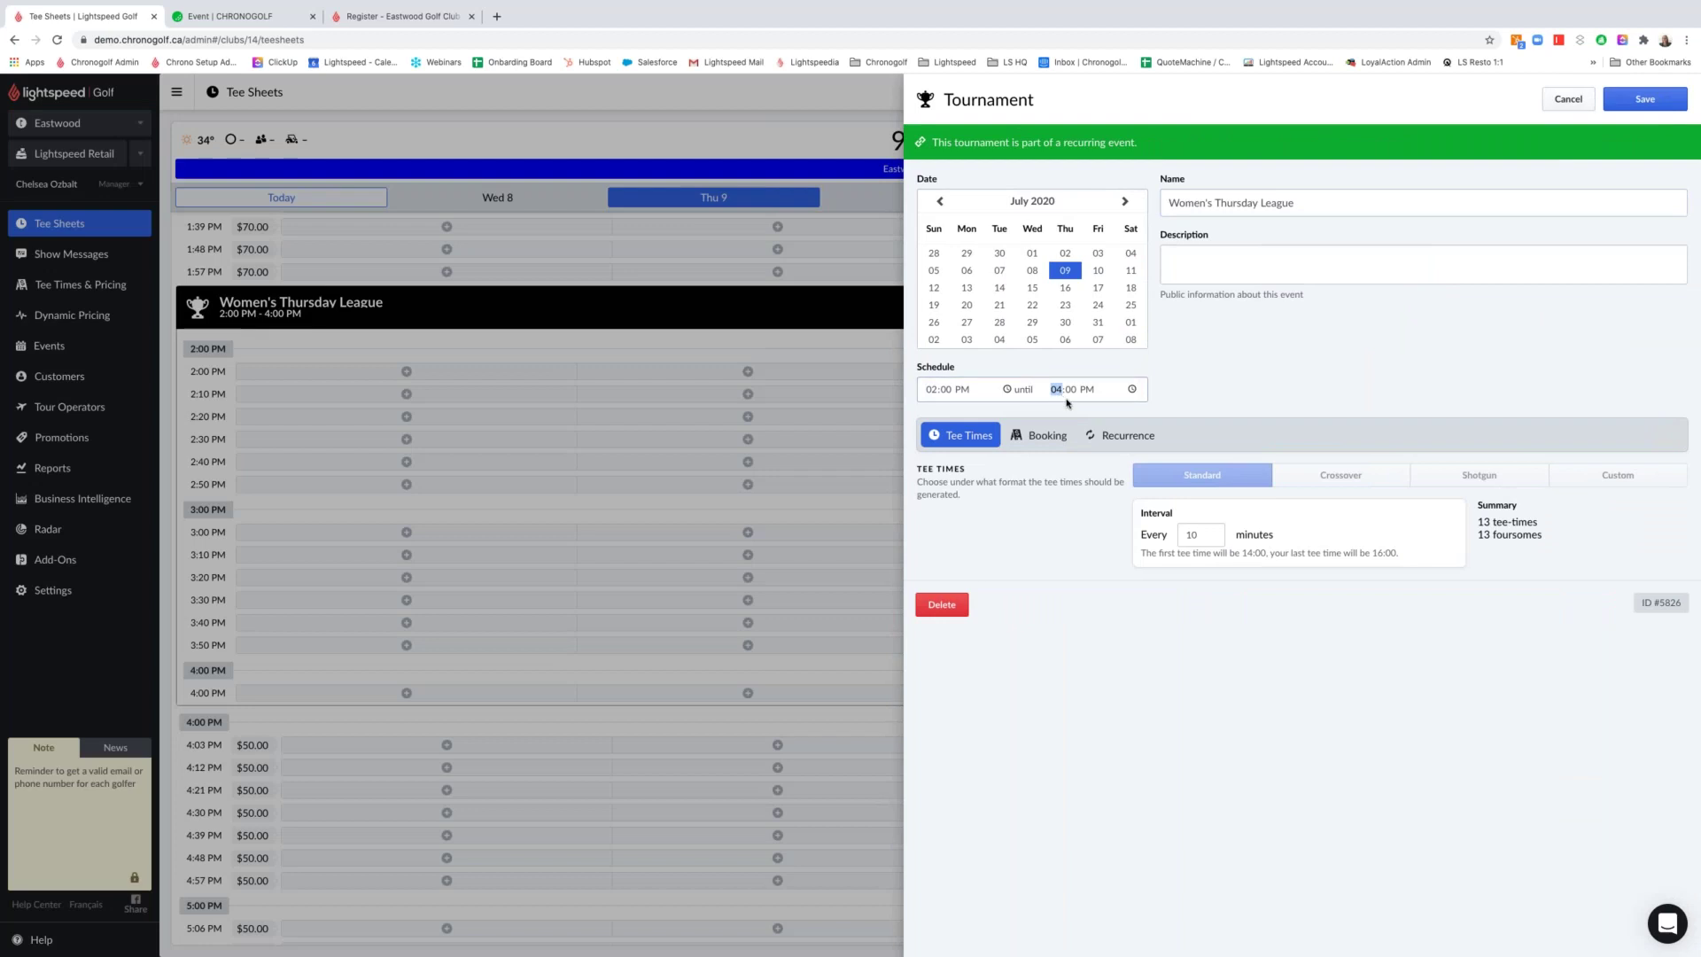
{"action": "left_click", "coordinate": [1645, 99]}
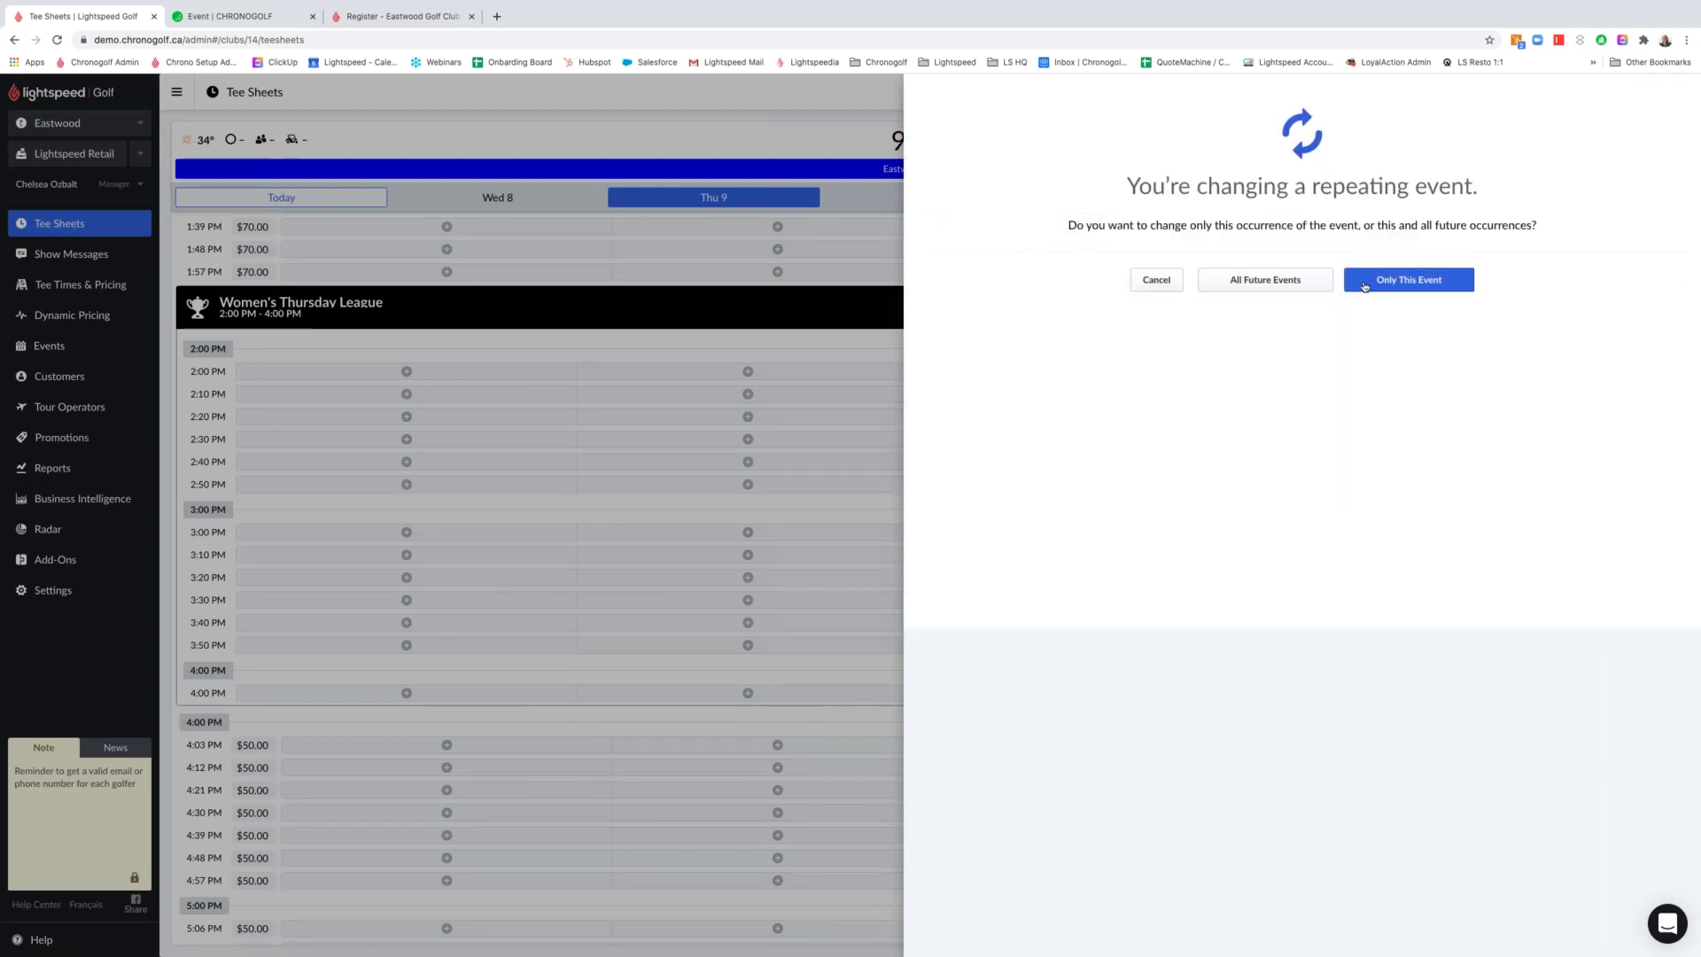
{"action": "left_click", "coordinate": [1310, 281]}
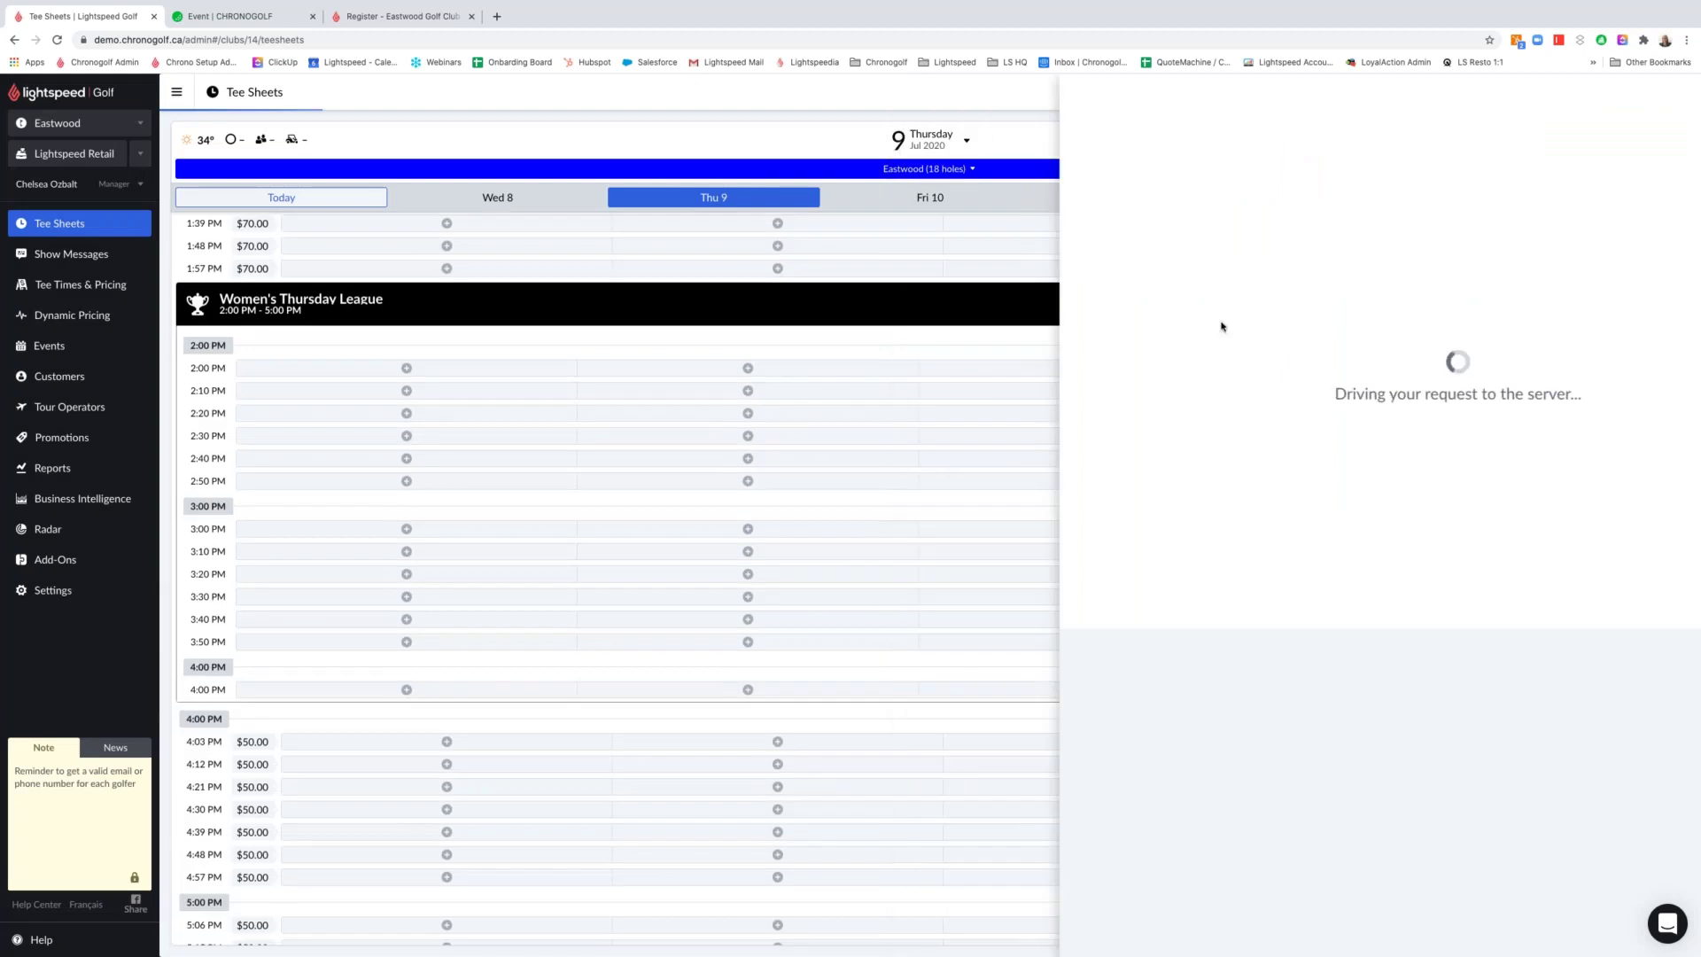